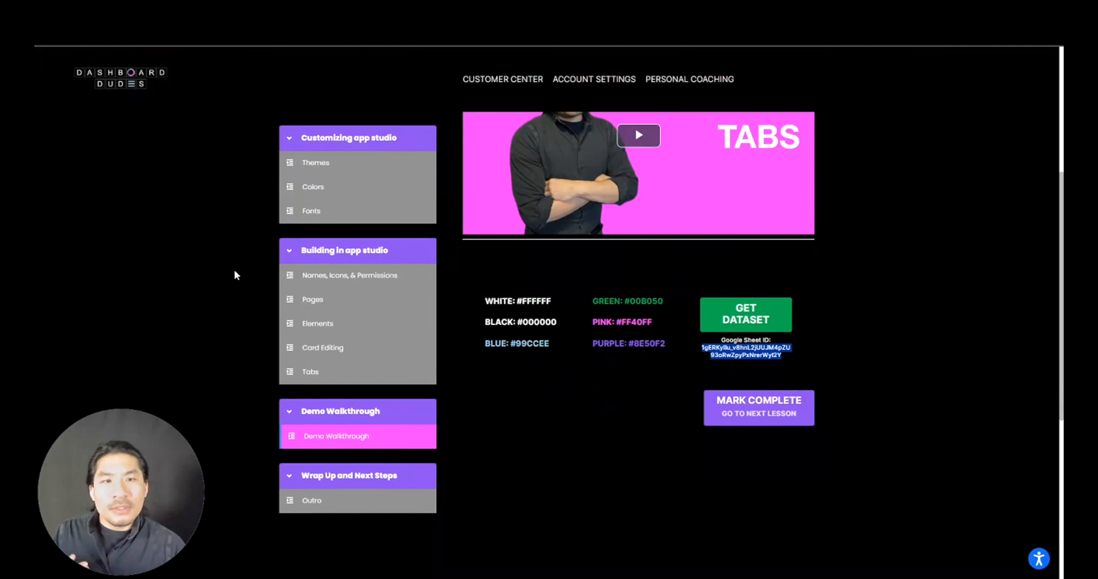
# - Leave Domo Apps and go to DATA's DataSets page, bringing up the Add New Data connector picker
pyautogui.scroll(-2, 233, 274)
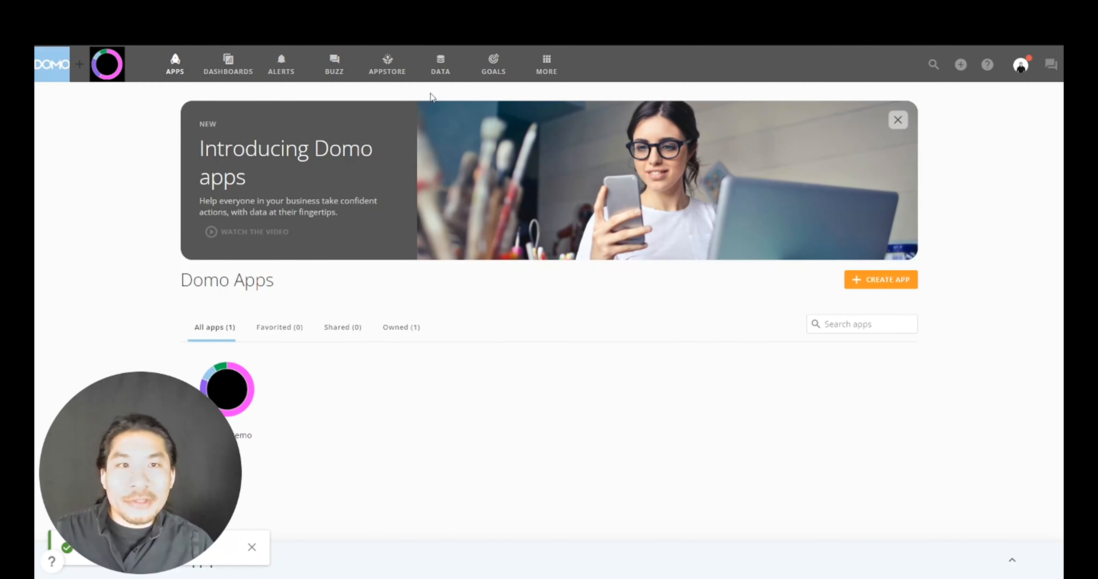
pyautogui.click(434, 79)
# - Start a Google Sheets connector dataset using the already connected Google account
pyautogui.click(304, 115)
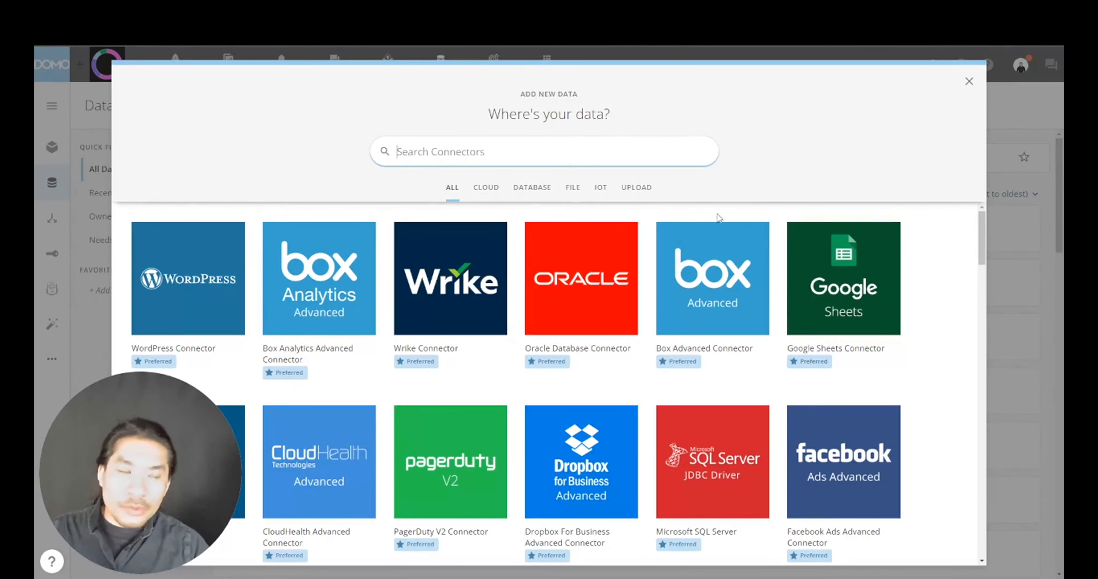
pyautogui.click(853, 279)
pyautogui.click(539, 178)
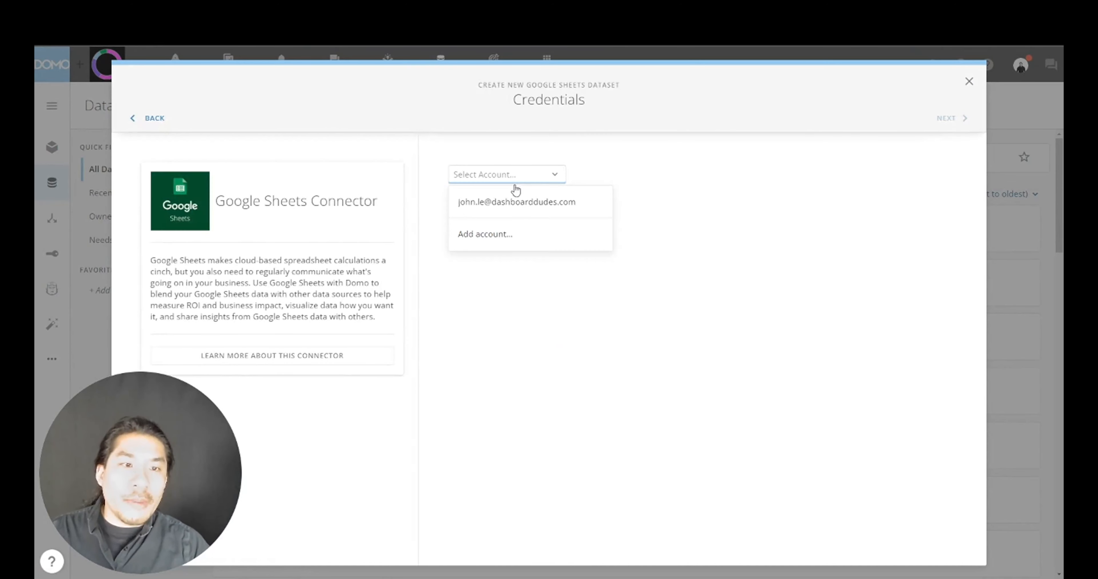
pyautogui.click(510, 202)
pyautogui.click(945, 119)
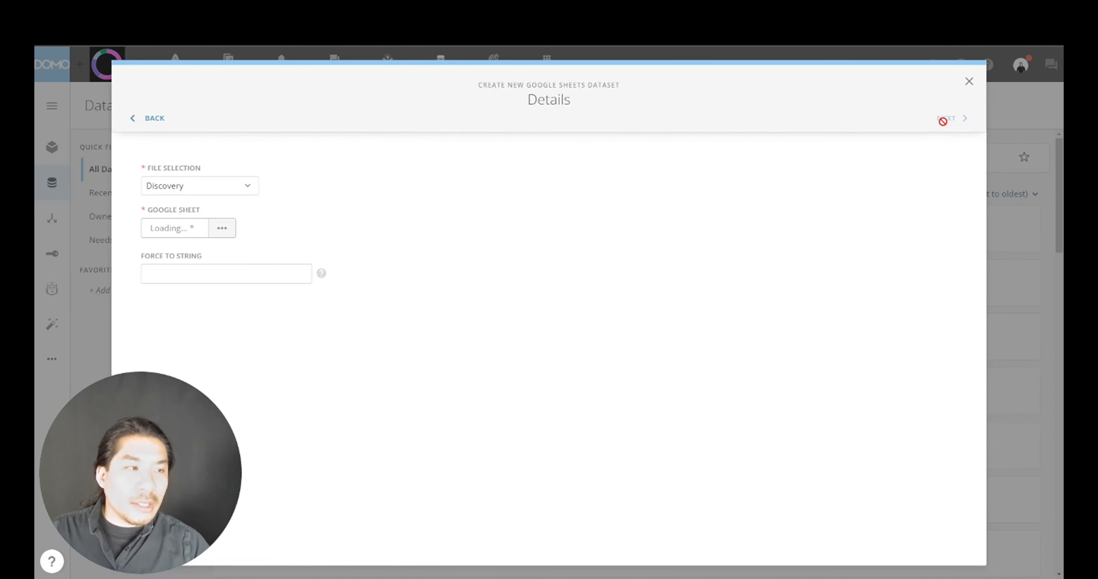
# - Set File Selection to Spreadsheet ID and select the ID in the sheet's web address
pyautogui.click(223, 185)
pyautogui.click(206, 261)
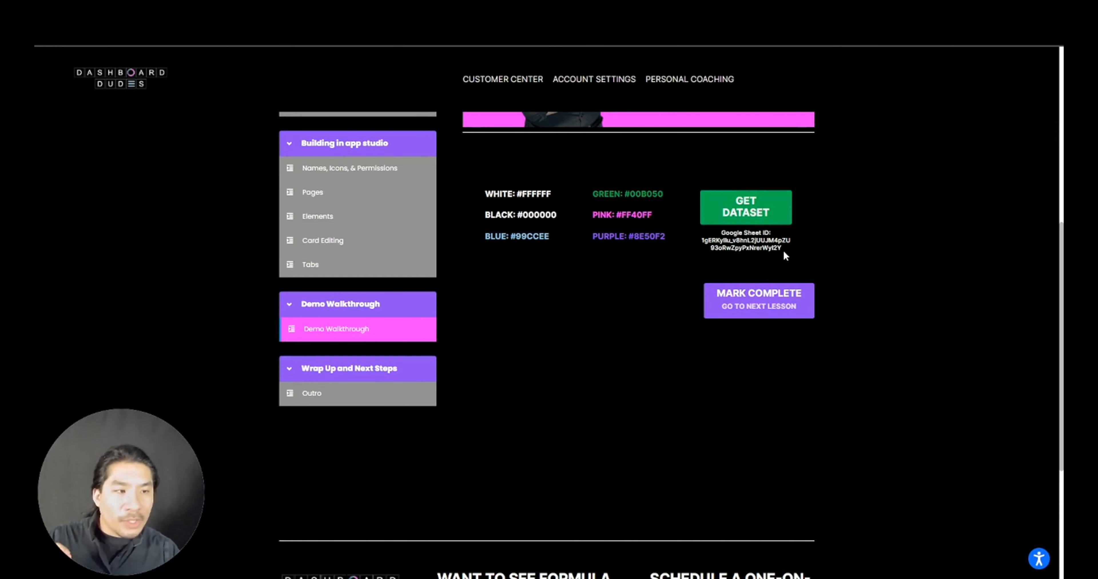
pyautogui.moveTo(783, 250); pyautogui.dragTo(704, 241)
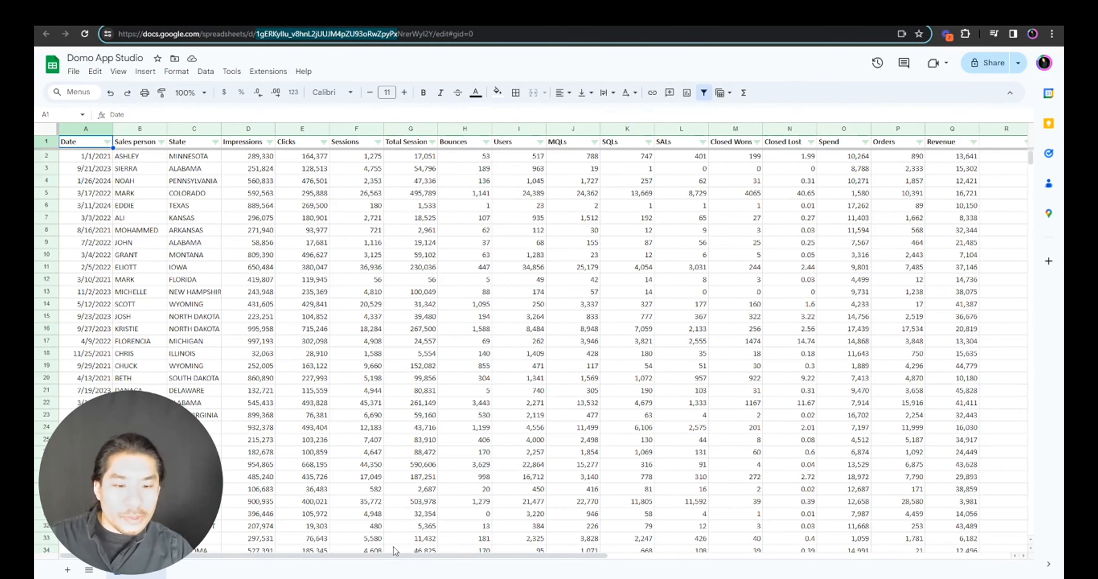
# - Copy the spreadsheet ID from the Google Sheets URL and return to Domo's Spreadsheet ID field
pyautogui.moveTo(397, 553)
pyautogui.mouseDown()
pyautogui.moveTo(504, 552)
pyautogui.moveTo(388, 538)
pyautogui.mouseUp()
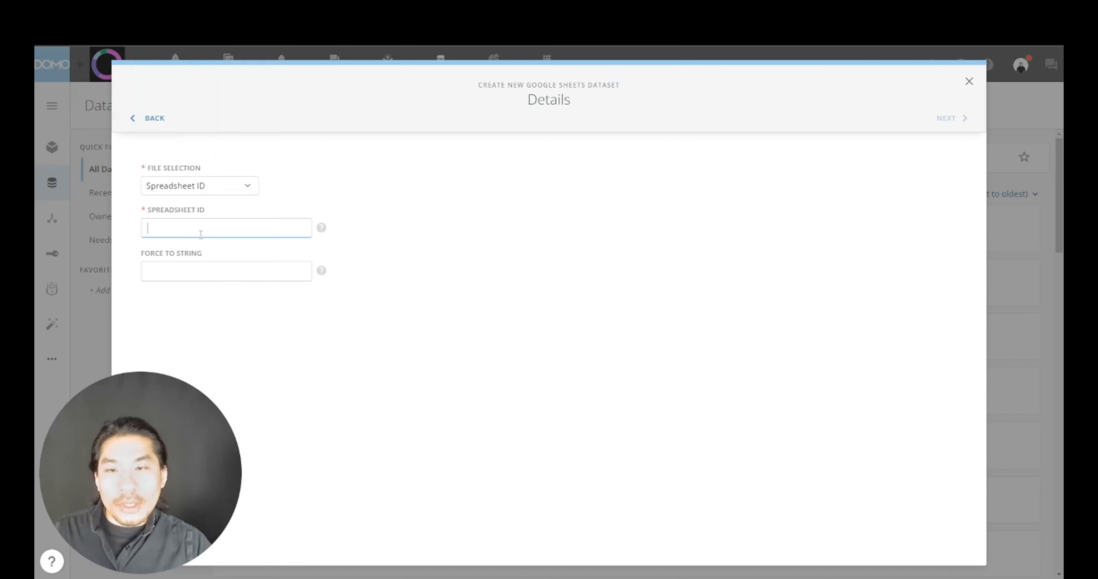
pyautogui.click(201, 234)
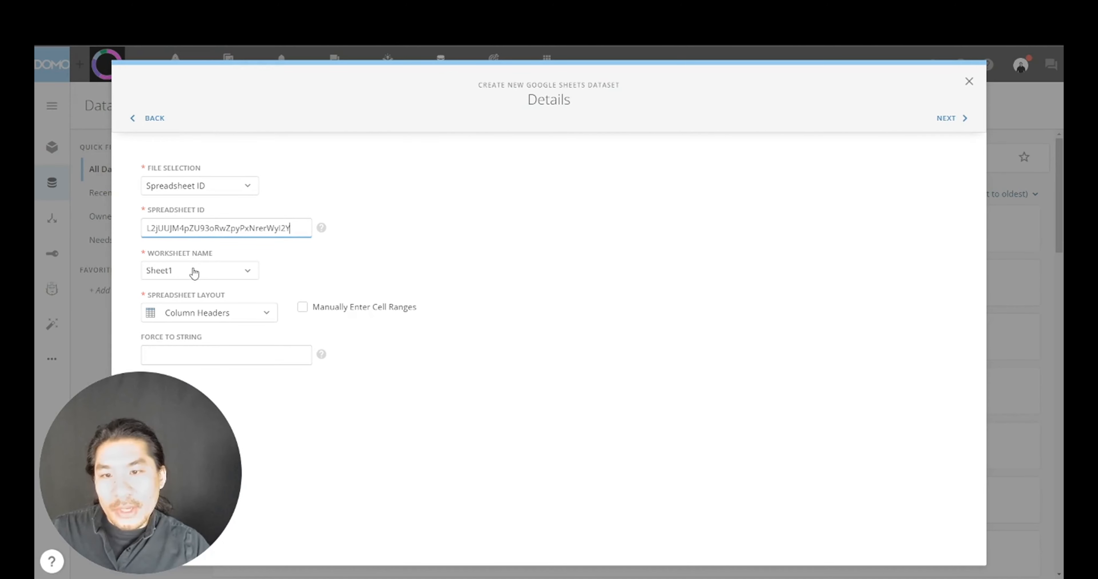
# - Paste the spreadsheet ID and set the dataset's update interval to Manually
pyautogui.click(945, 118)
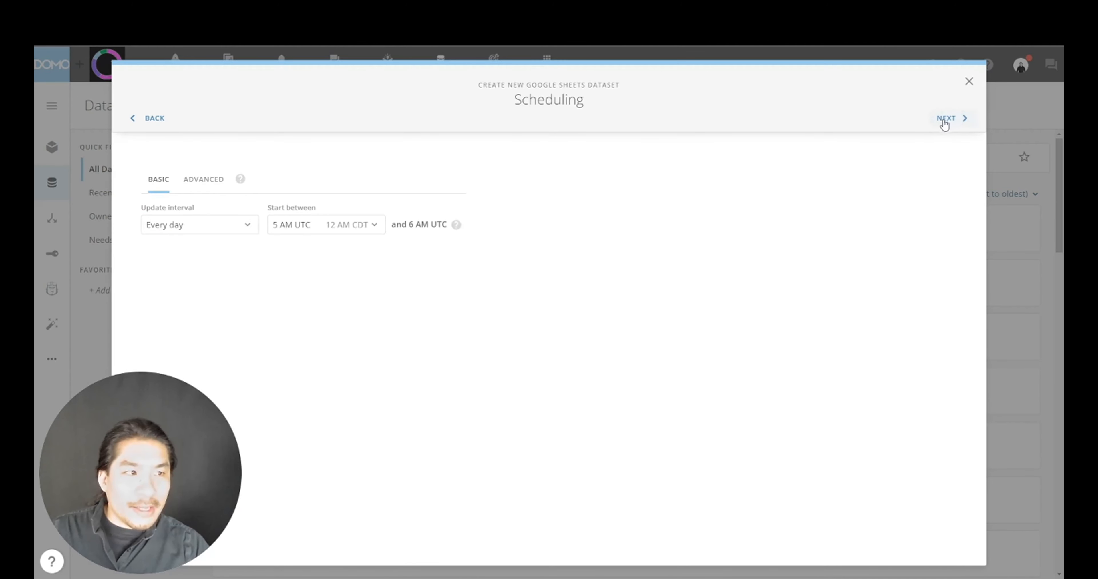
pyautogui.click(241, 237)
pyautogui.click(175, 275)
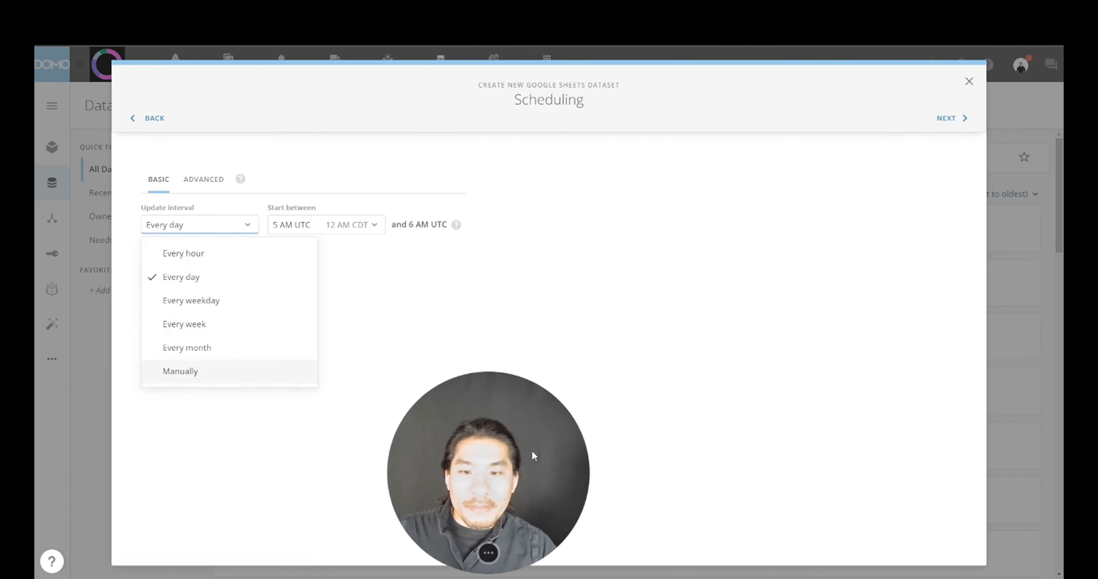
pyautogui.click(184, 234)
pyautogui.click(180, 371)
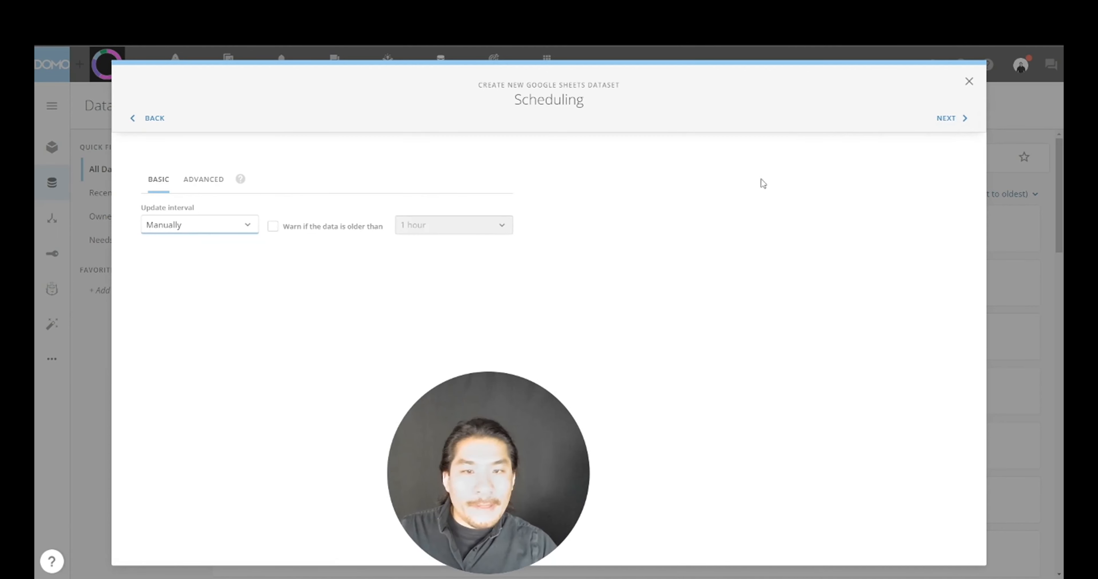
# - Name the dataset 'Organization: Domo Learning | Source: Google Sheets | Domo App Data' and save and run it
pyautogui.click(952, 119)
pyautogui.click(294, 193)
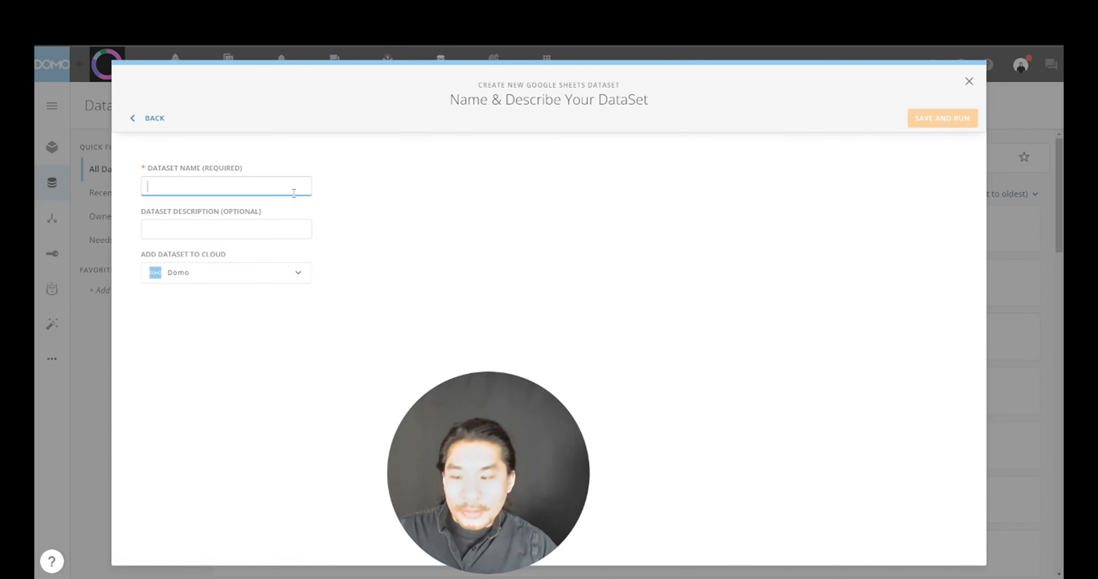
pyautogui.write('Organizat')
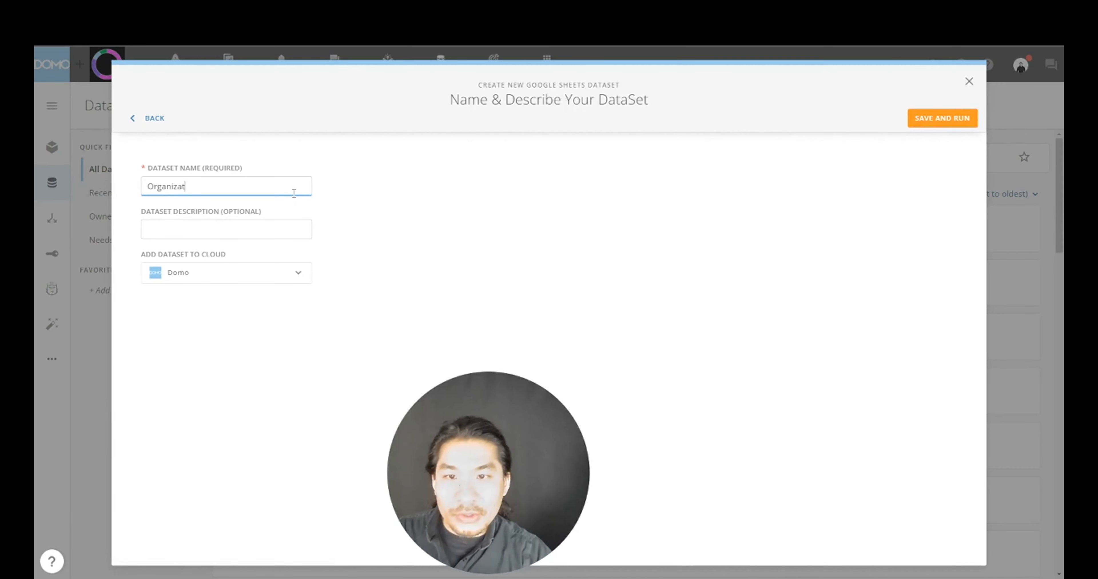
pyautogui.write('ion: Domo Leaning')
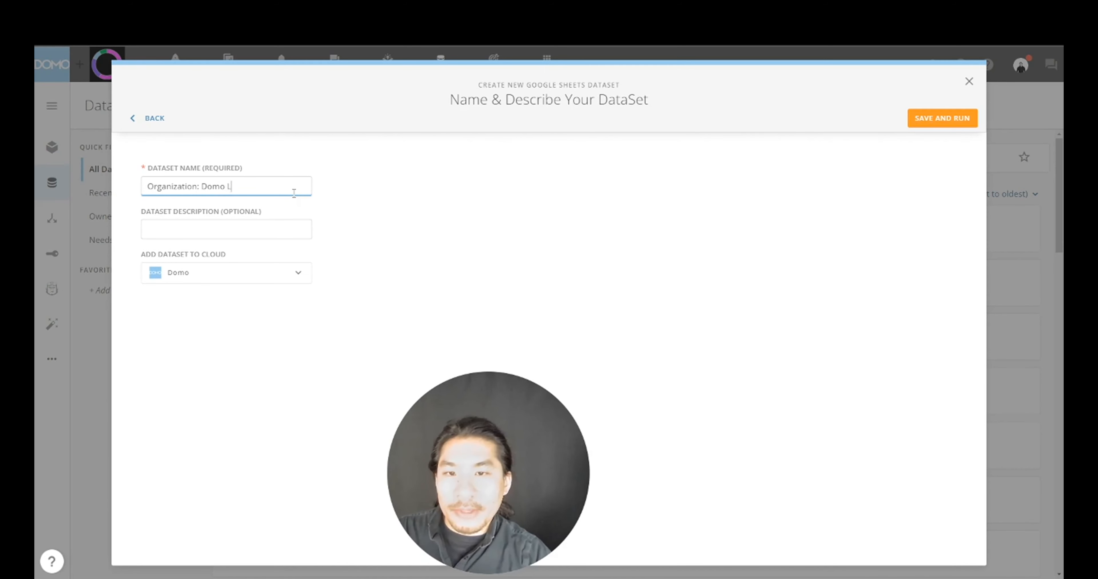
pyautogui.press('BackSpace')
pyautogui.press('BackSpace')
pyautogui.press('BackSpace')
pyautogui.press('BackSpace')
pyautogui.press('BackSpace')
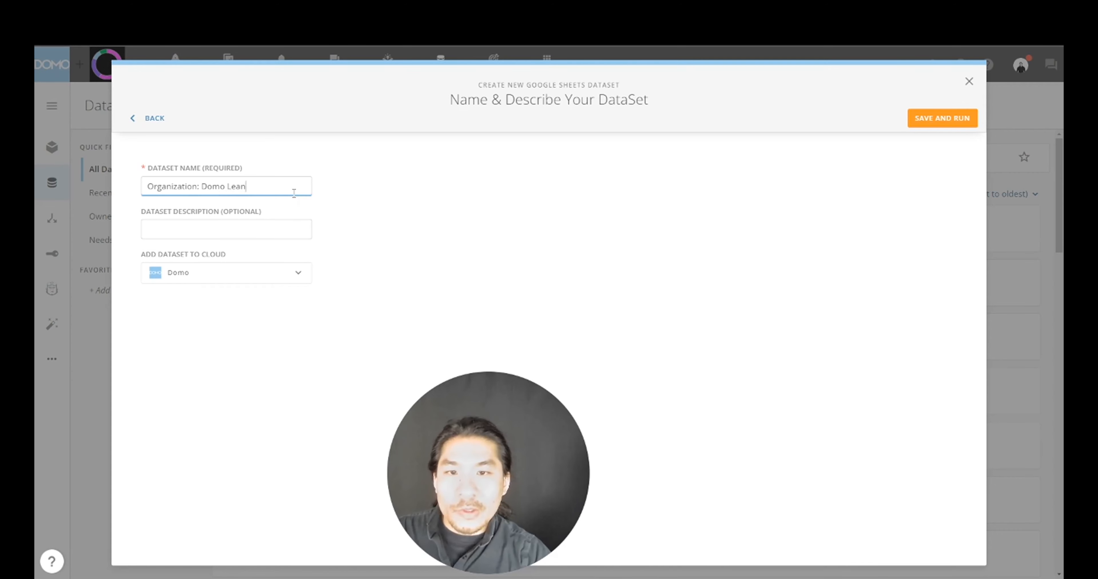
pyautogui.write('rning | S')
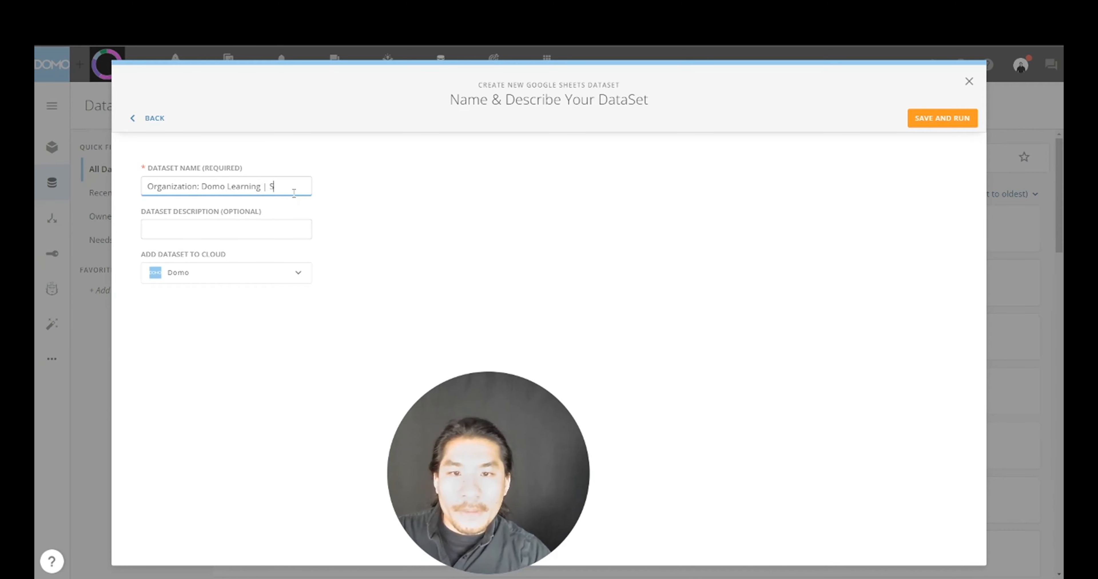
pyautogui.write('ource: ')
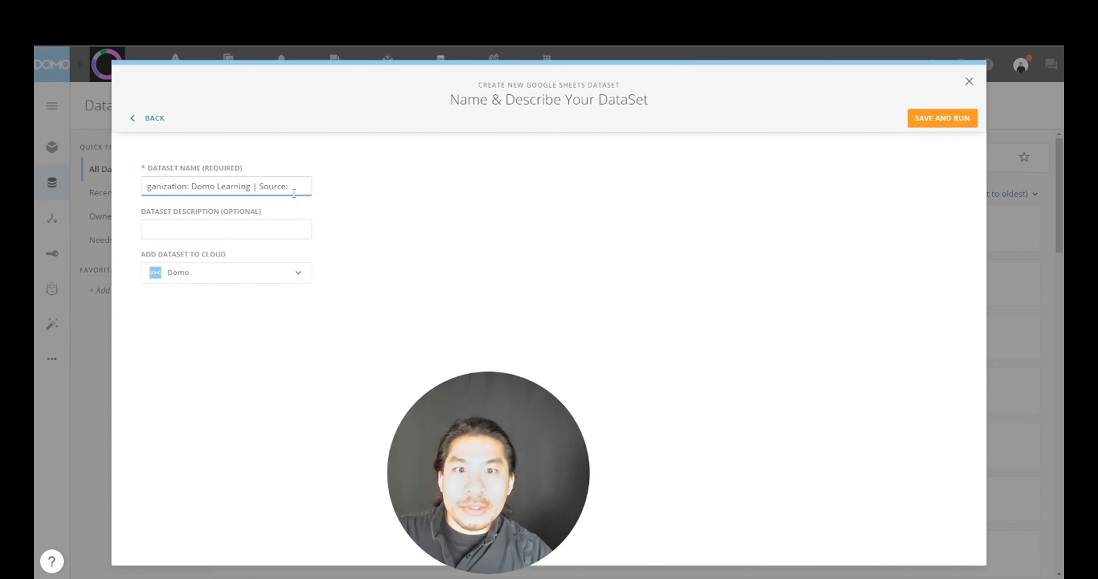
pyautogui.write('Google Sheet')
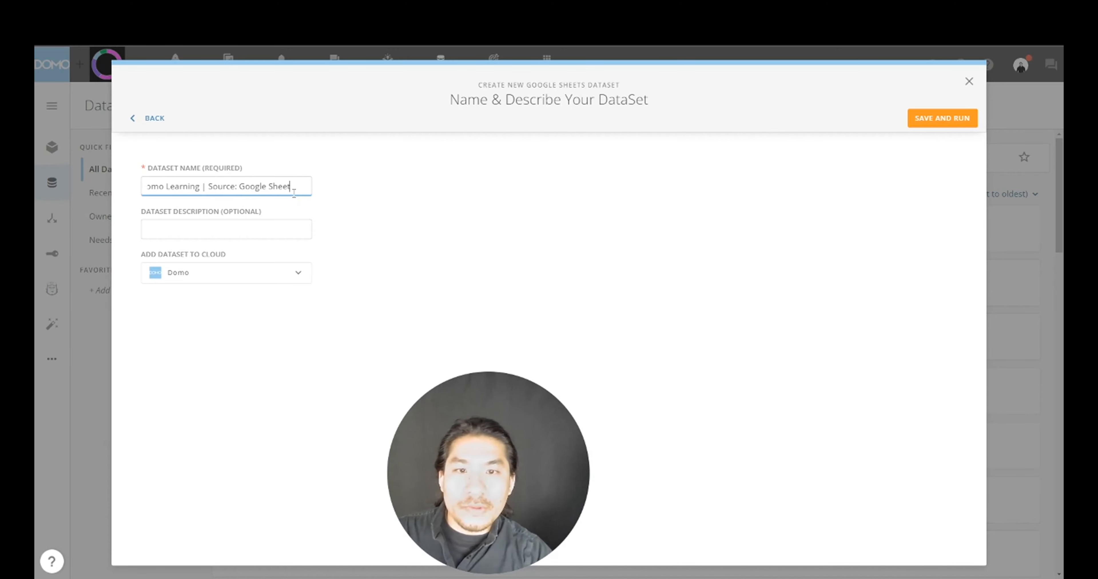
pyautogui.write('s | D')
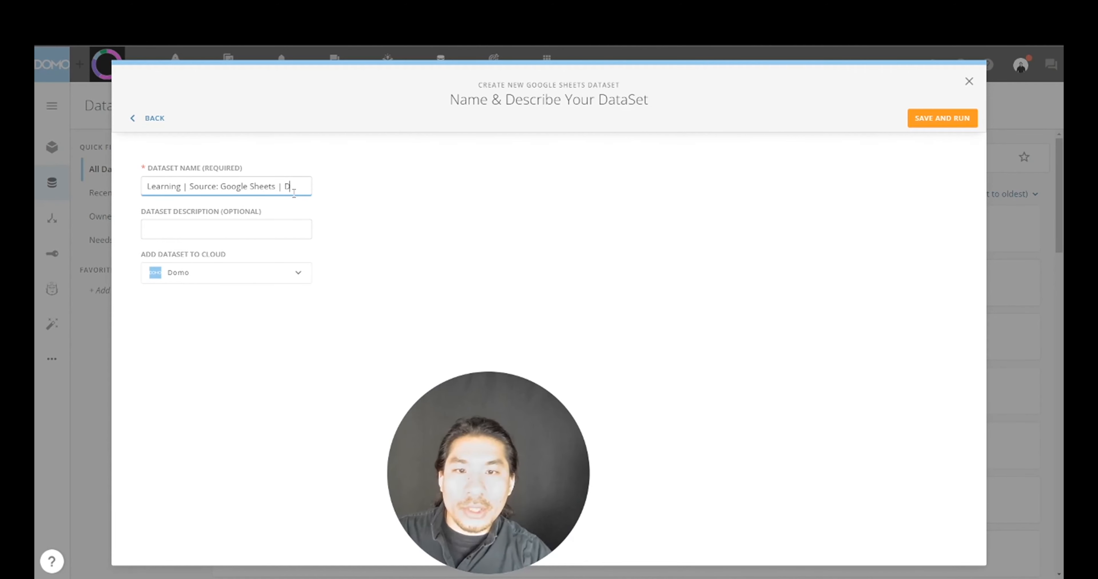
pyautogui.write('omo App Data')
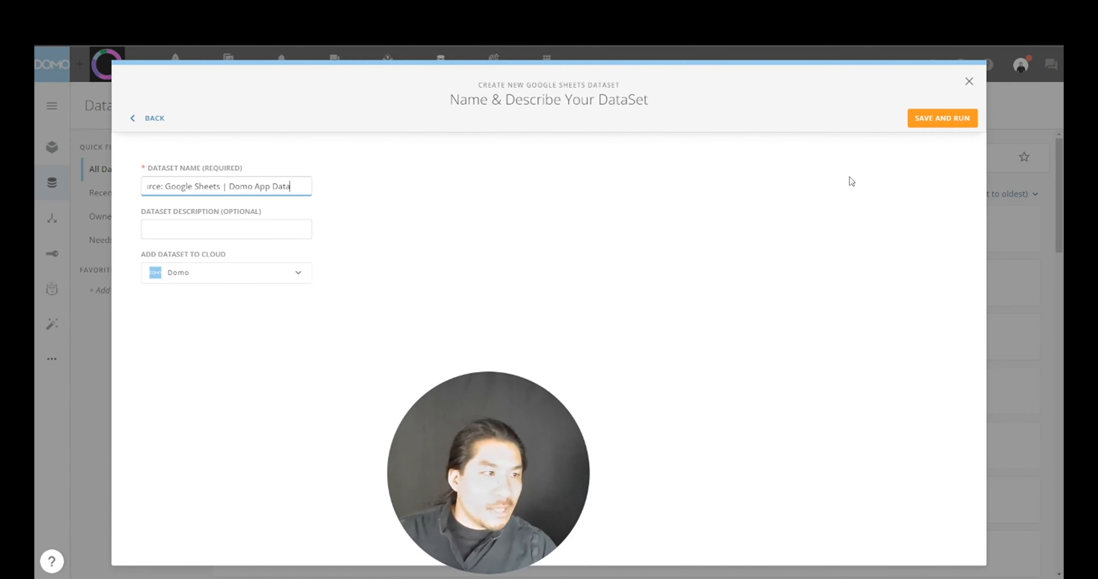
pyautogui.click(949, 121)
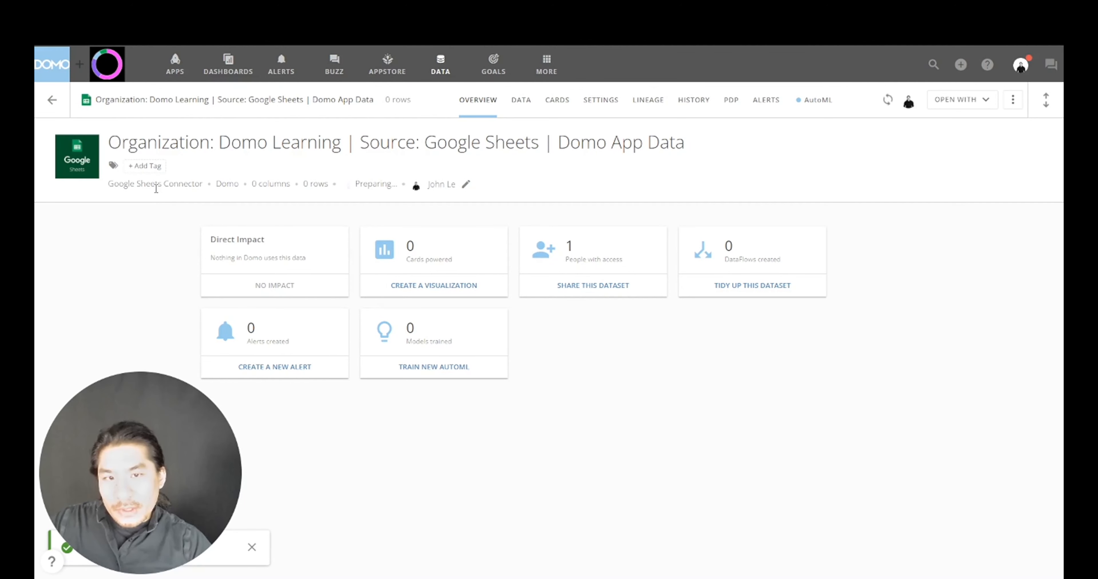
# - Add the tags 'google sheets' and 'domo app studio' to the dataset and save them
pyautogui.click(145, 166)
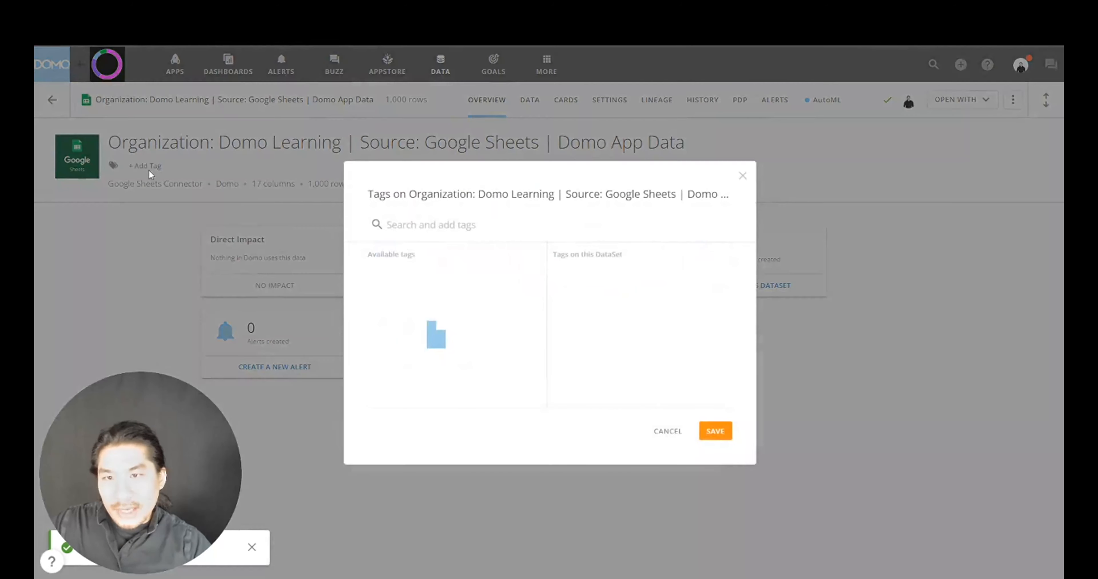
pyautogui.click(405, 275)
pyautogui.click(426, 228)
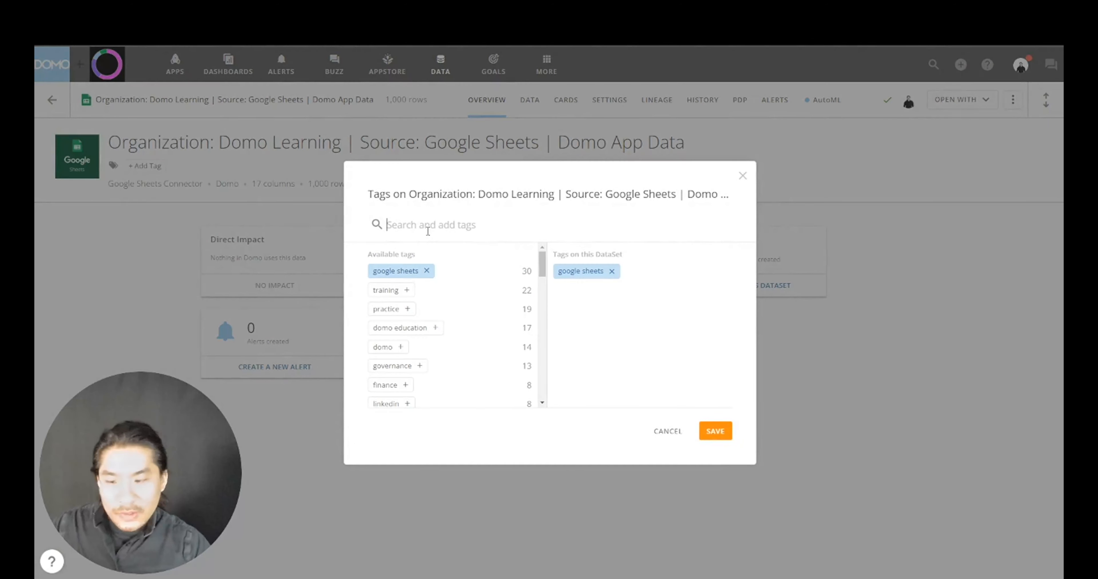
pyautogui.write('domo app studio')
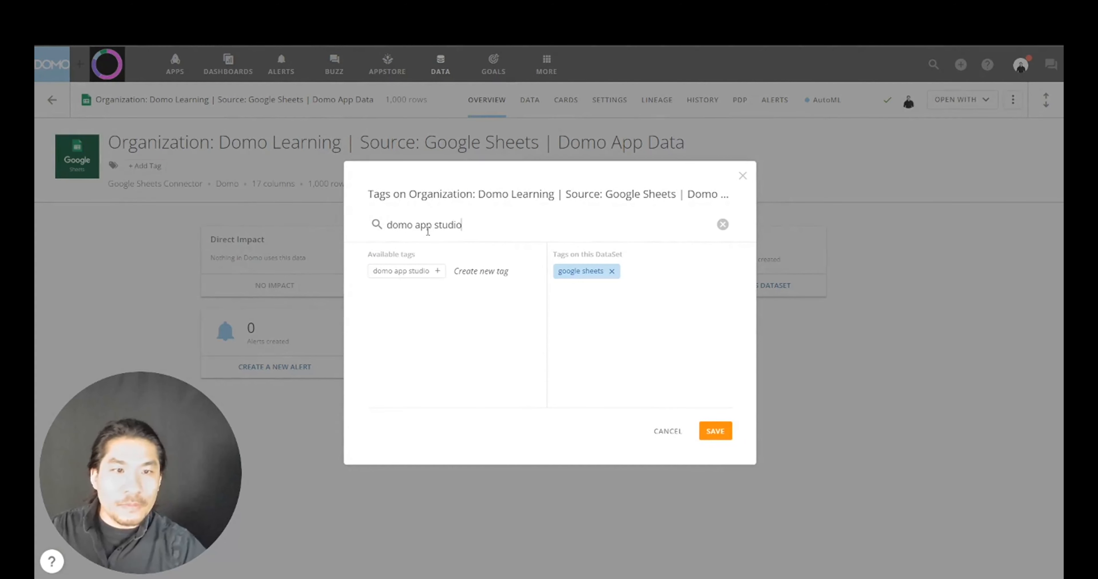
pyautogui.click(416, 275)
pyautogui.click(714, 429)
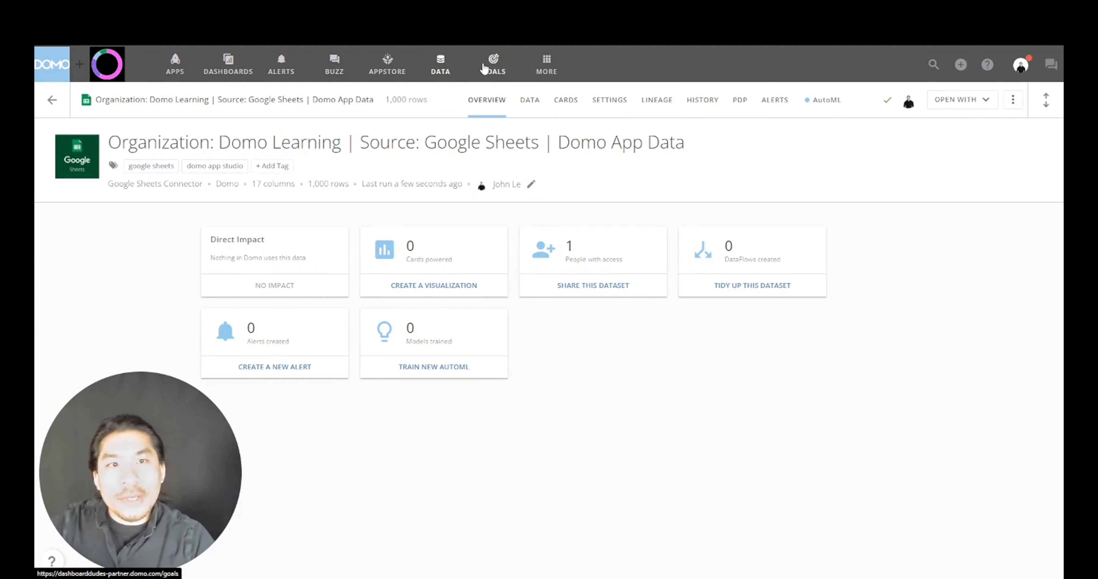
# - Create a new App Studio app with the Obsidian theme and scroll to its Color and Layout settings
pyautogui.click(178, 70)
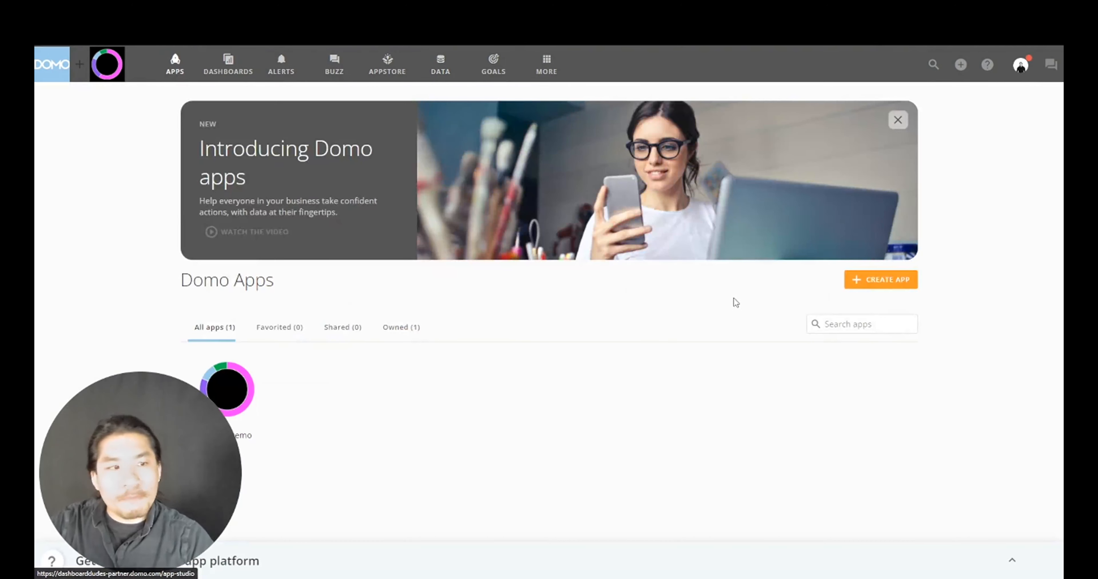
pyautogui.click(894, 288)
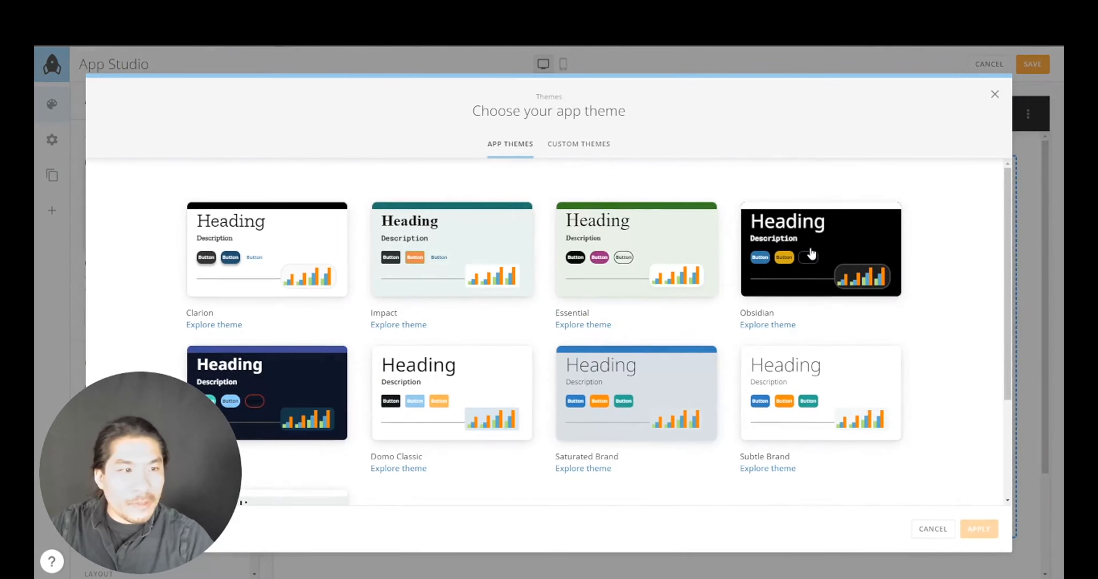
pyautogui.click(810, 254)
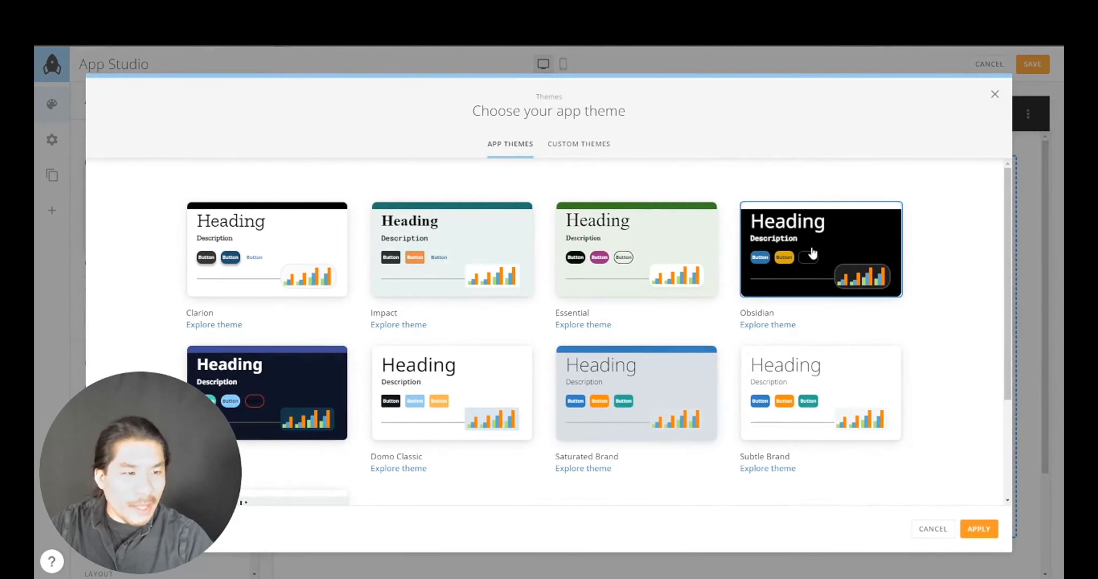
pyautogui.click(977, 529)
pyautogui.moveTo(167, 427); pyautogui.dragTo(473, 429)
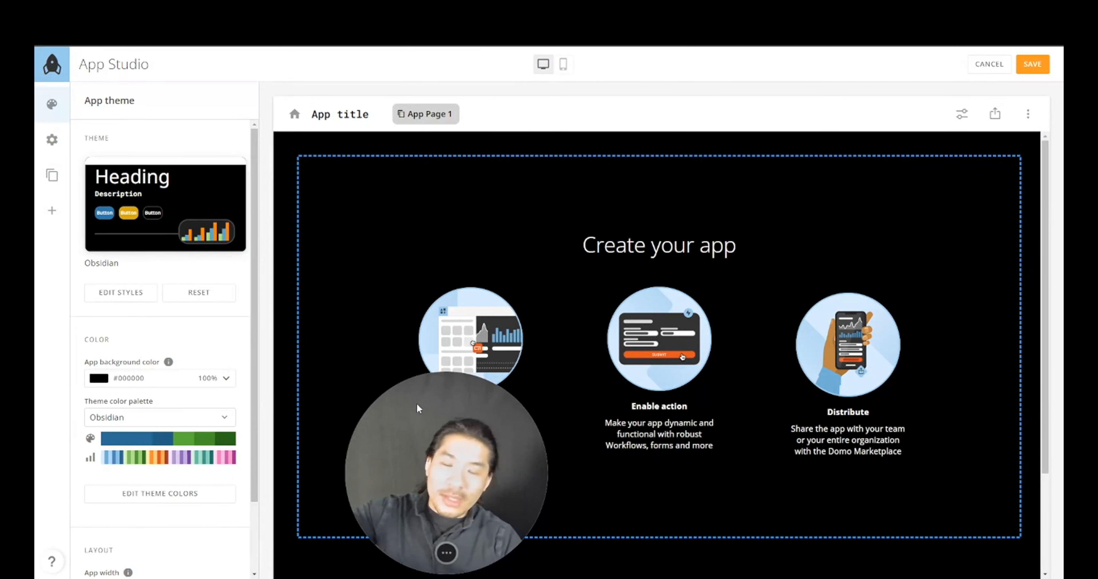
pyautogui.moveTo(136, 234)
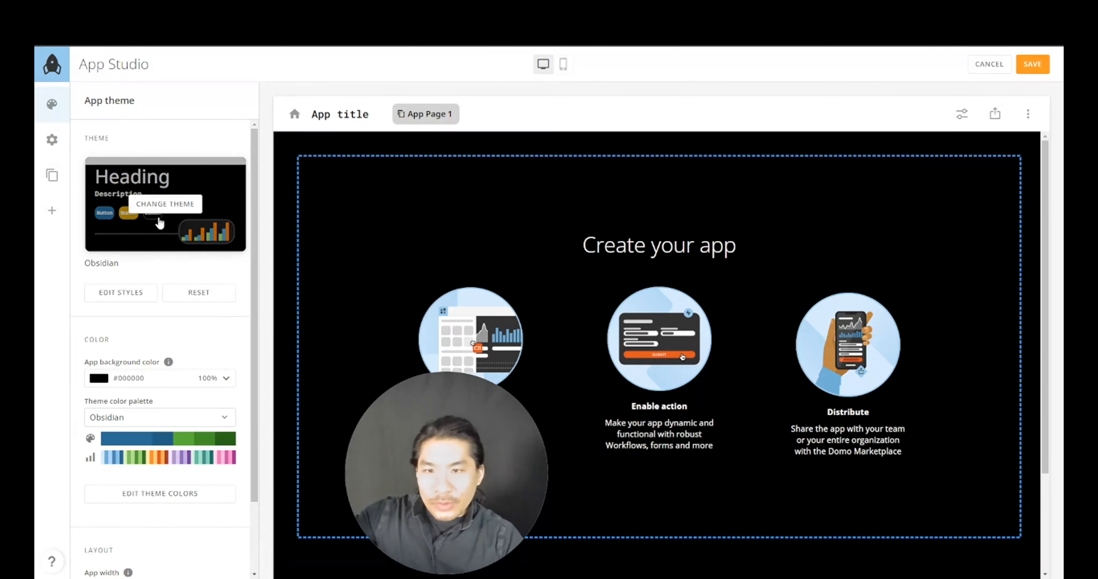
pyautogui.scroll(-2, 162, 298)
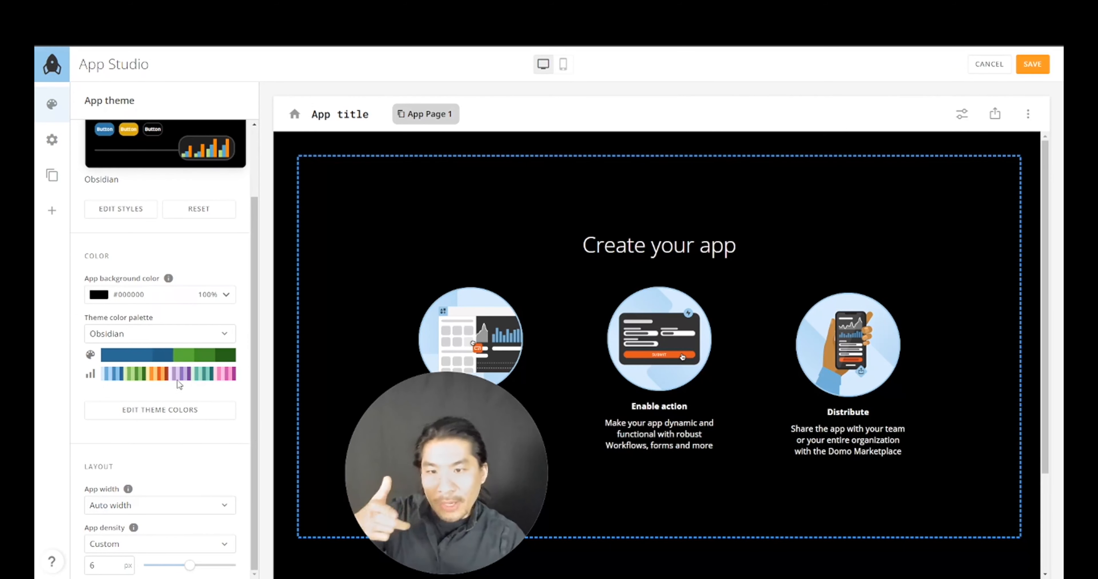
# - Edit the theme colours, setting Primary to #99CCEE and Accent 1 to #00B050
pyautogui.click(178, 414)
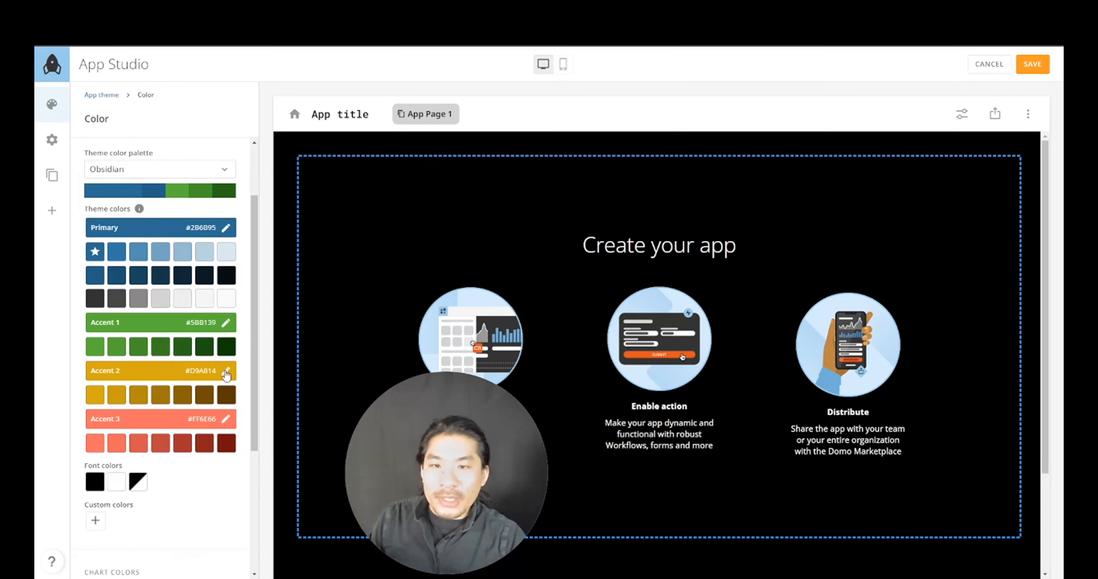
pyautogui.moveTo(35, 76); pyautogui.dragTo(724, 104)
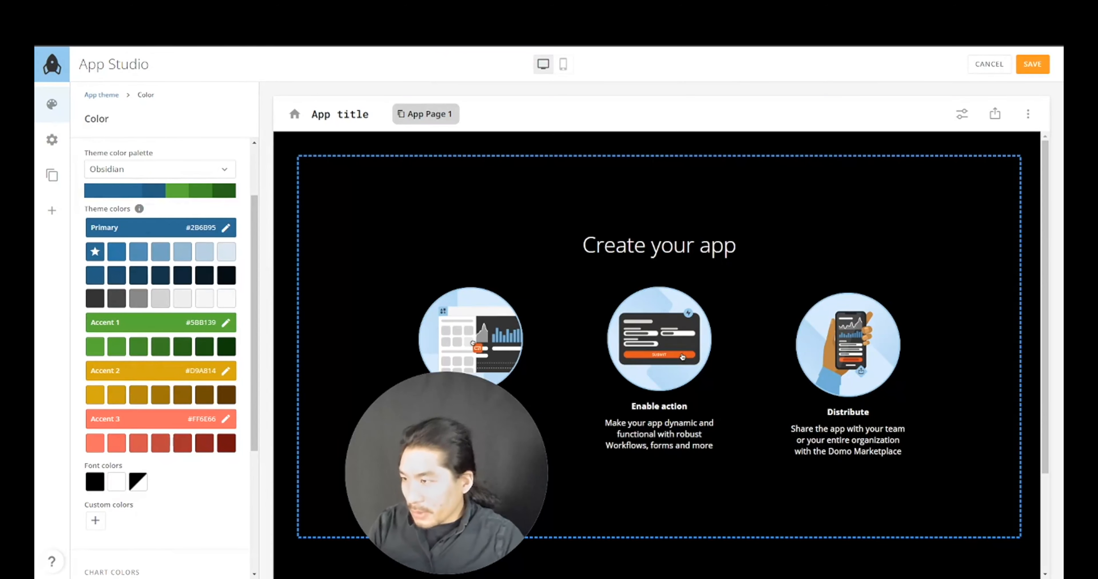
pyautogui.click(226, 227)
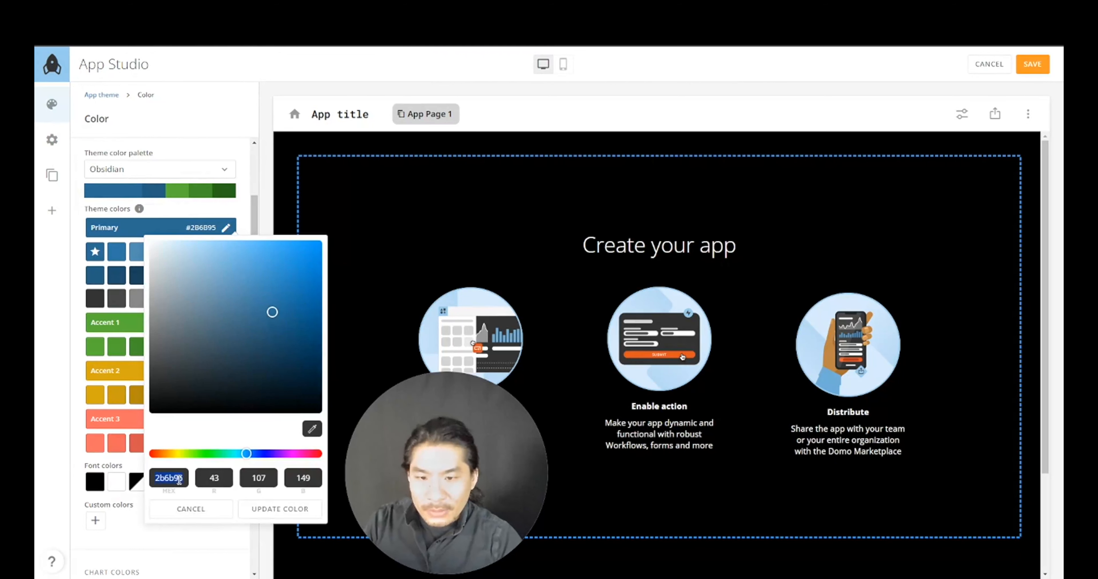
pyautogui.write('99CCEE')
pyautogui.click(289, 515)
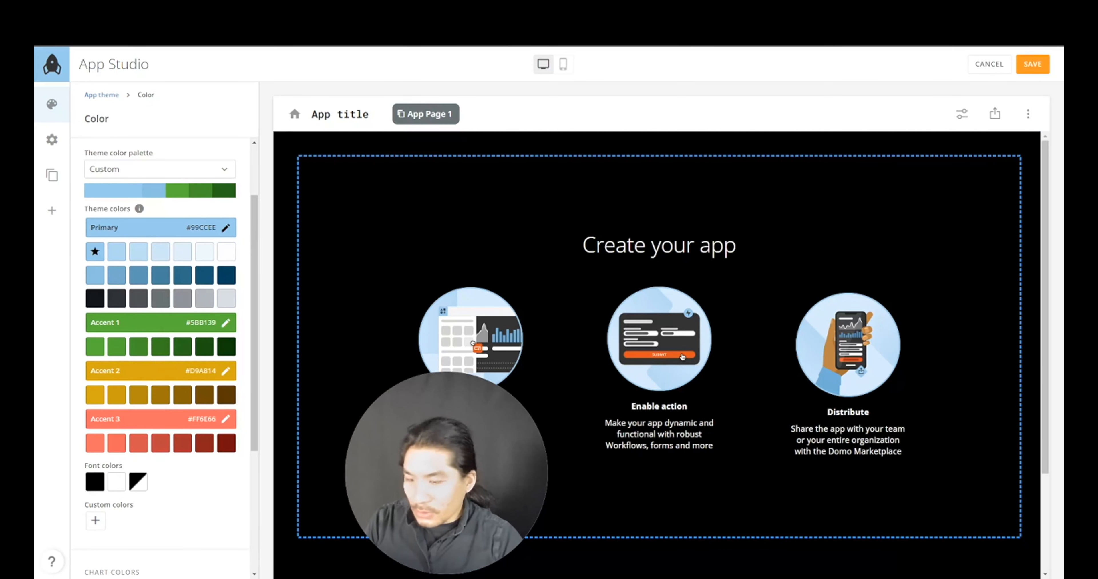
pyautogui.click(226, 323)
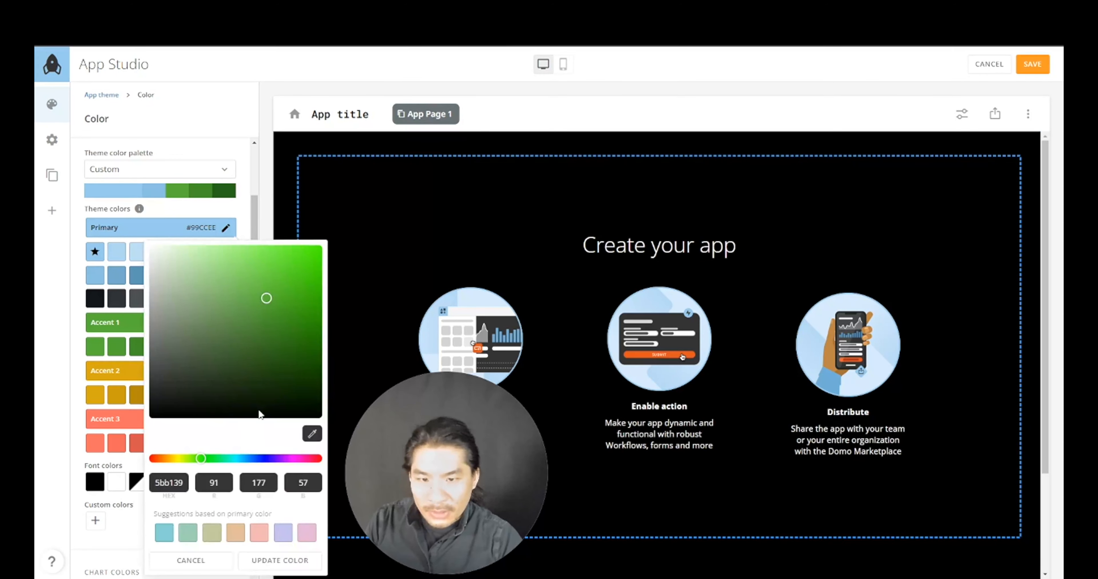
pyautogui.write('00B050')
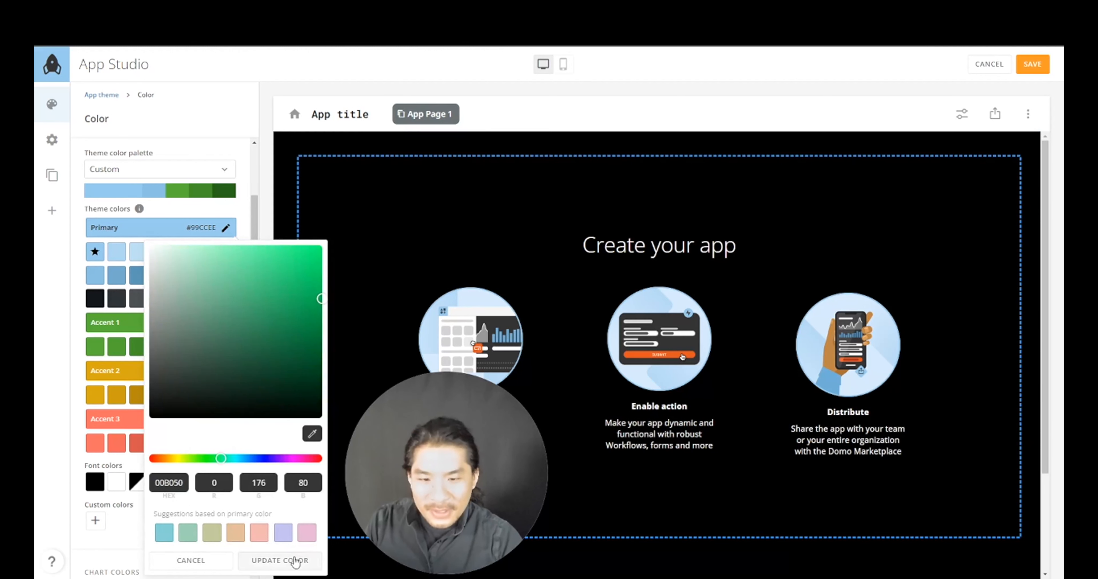
pyautogui.click(290, 560)
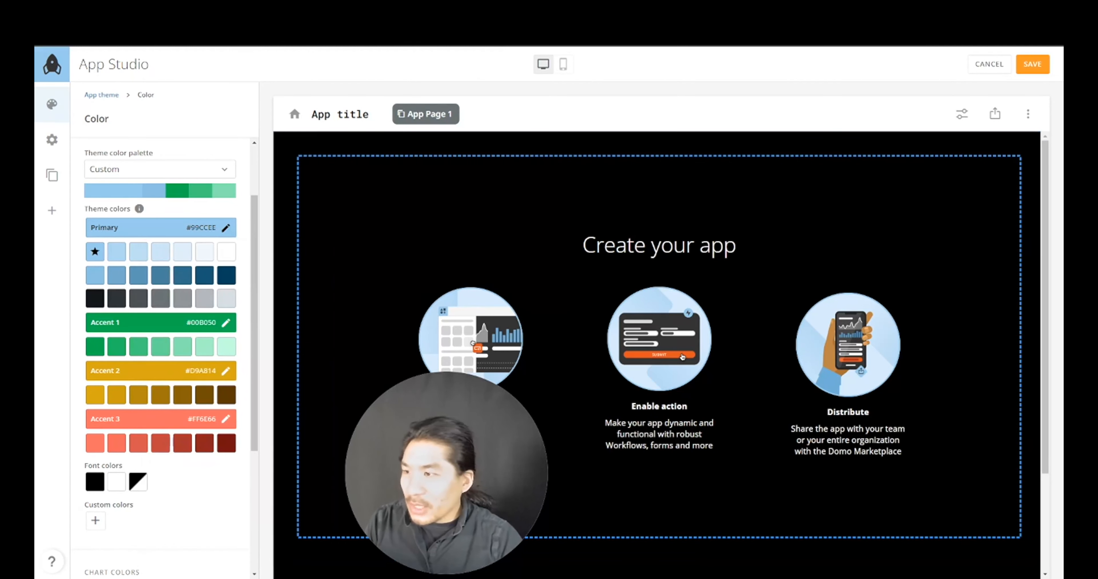
# - Set Accent 2 to #FF40FF and Accent 3 to #8E50F2, then review the colour settings
pyautogui.click(226, 371)
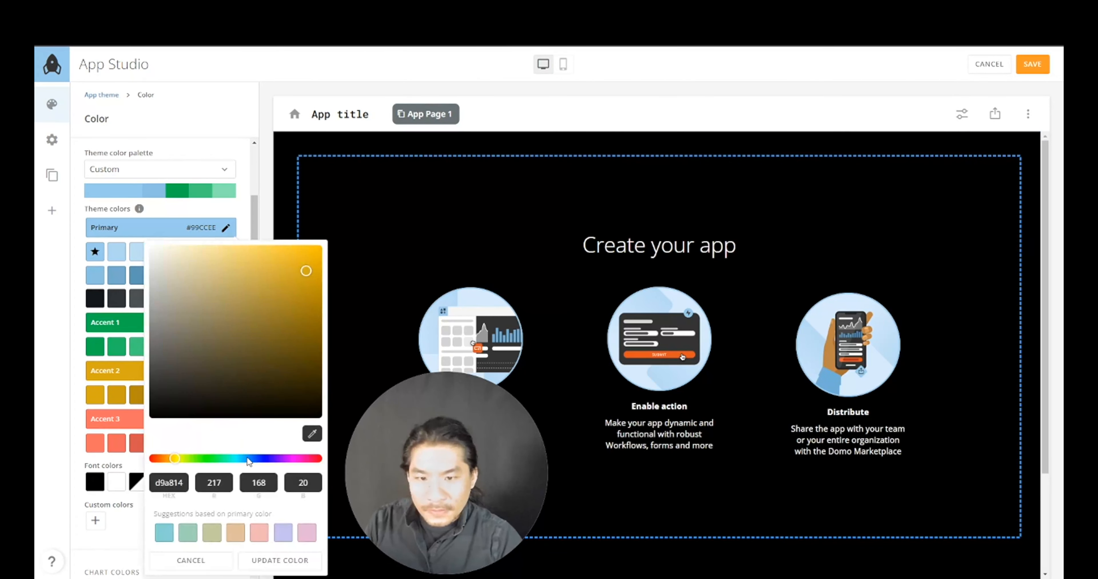
pyautogui.write('FF40FF')
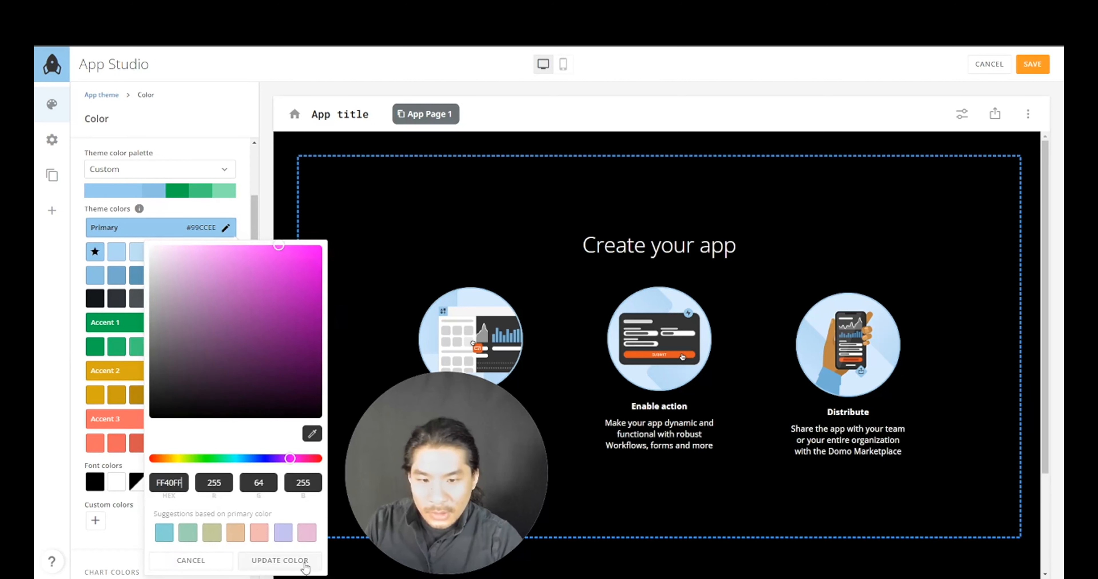
pyautogui.click(292, 560)
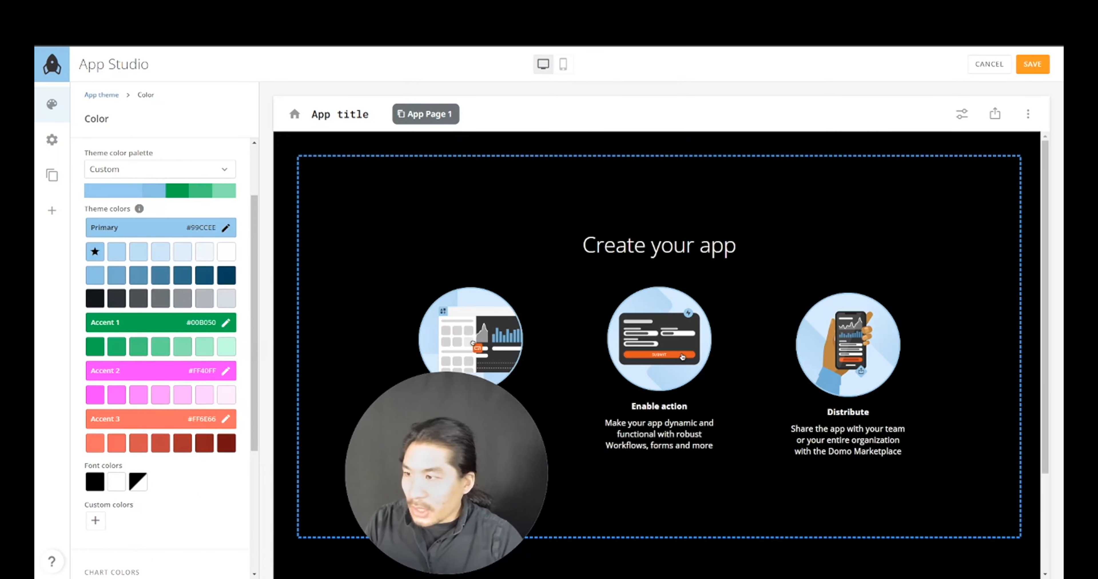
pyautogui.click(226, 418)
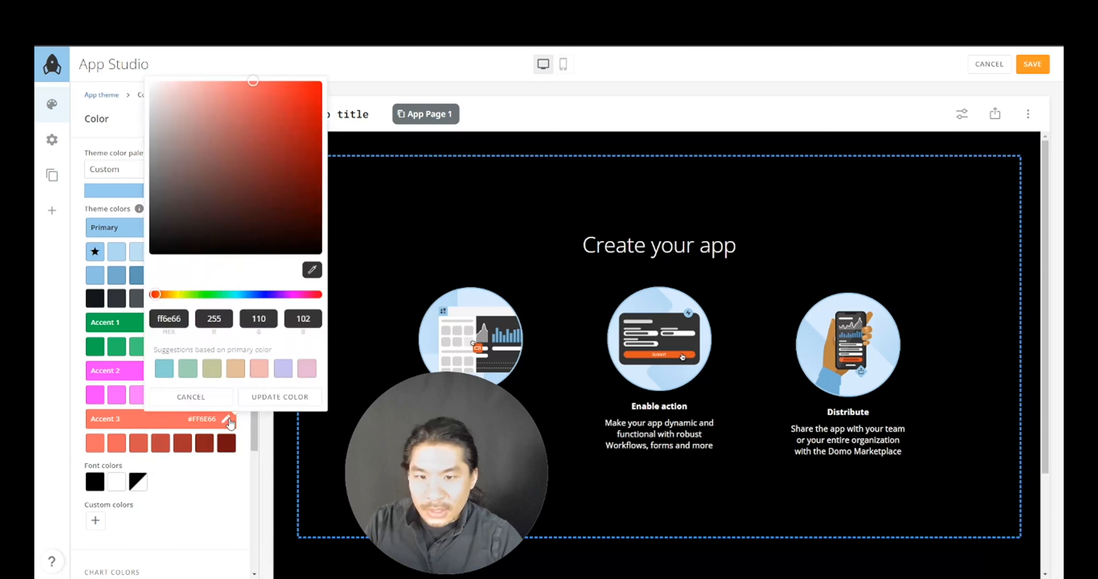
pyautogui.write('8E50F2')
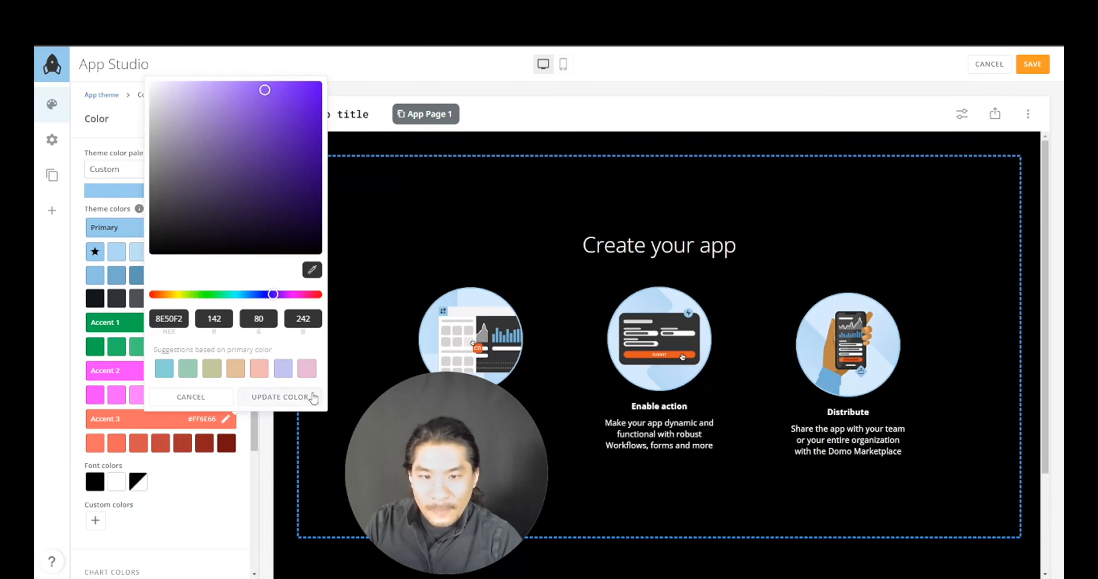
pyautogui.click(308, 398)
pyautogui.scroll(-5, 238, 437)
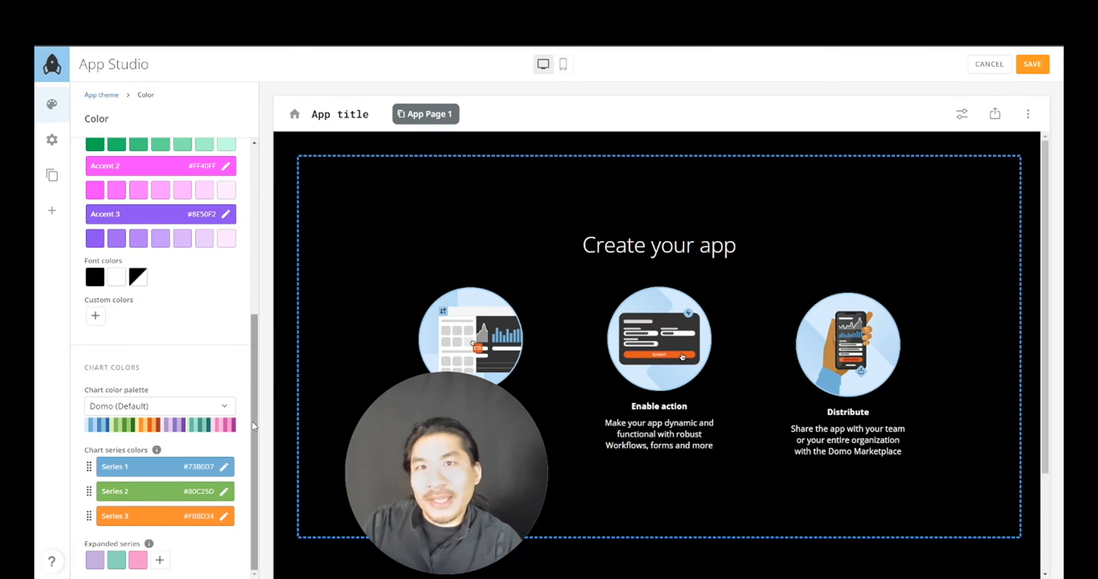
pyautogui.scroll(4, 174, 345)
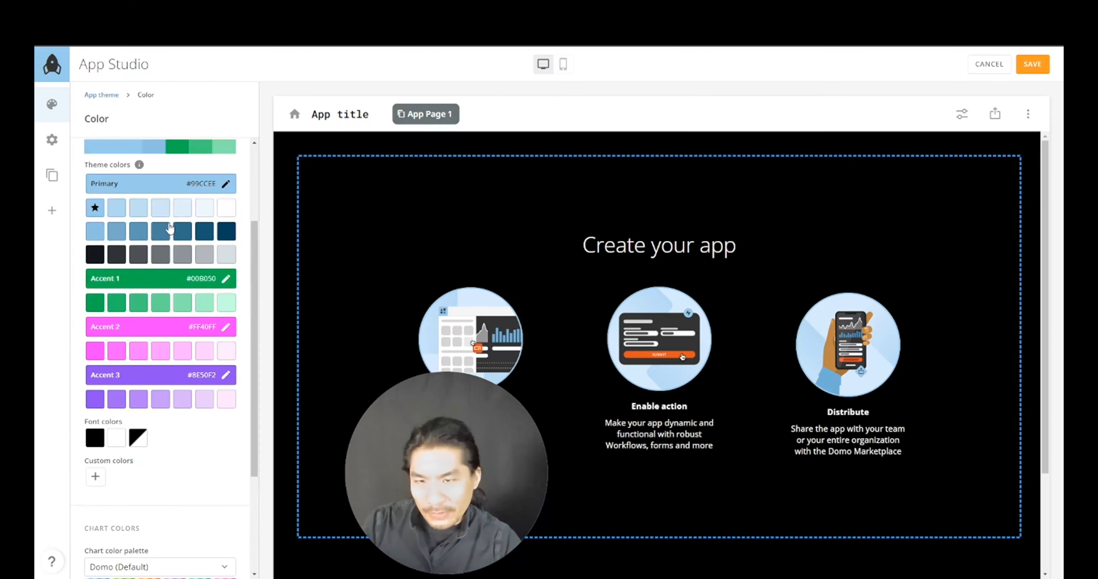
pyautogui.scroll(-4, 155, 385)
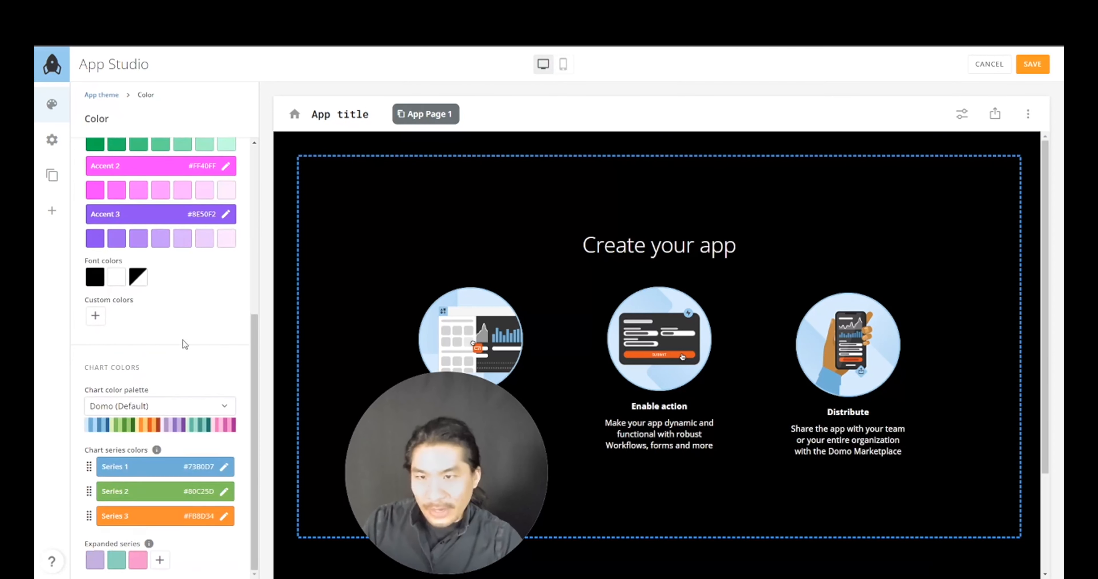
pyautogui.scroll(7, 185, 344)
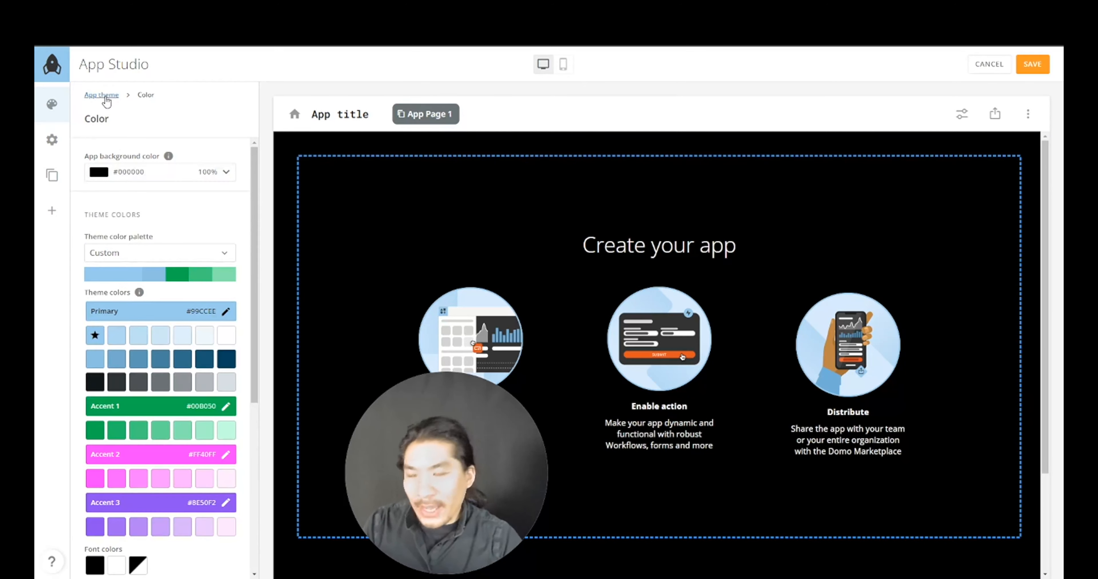
# - Return to the App theme panel, where the theme now reads Obsidian - Custom
pyautogui.click(107, 101)
pyautogui.scroll(-3, 198, 399)
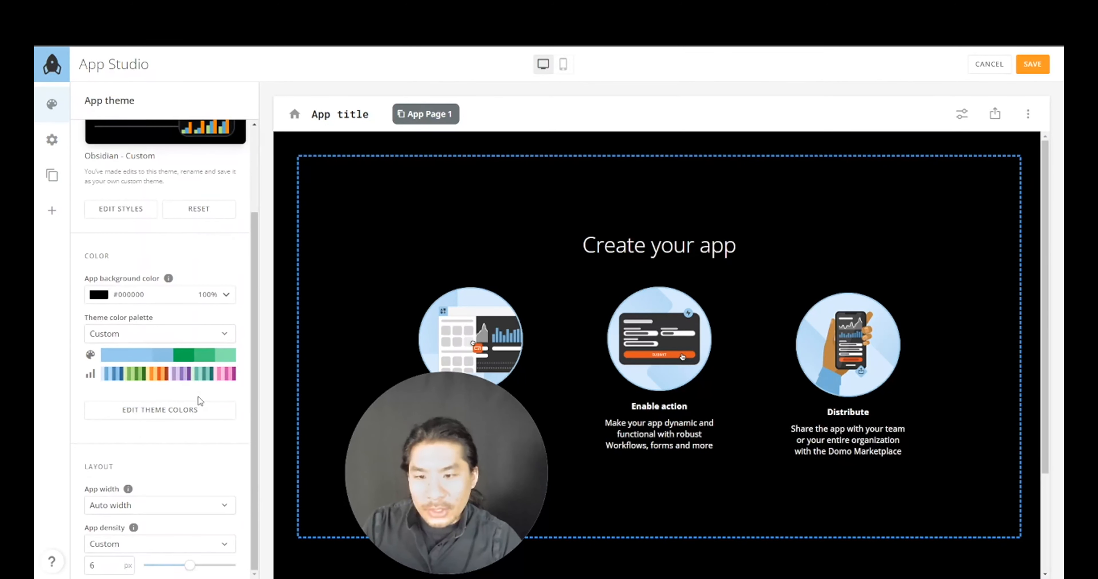
pyautogui.scroll(3, 201, 404)
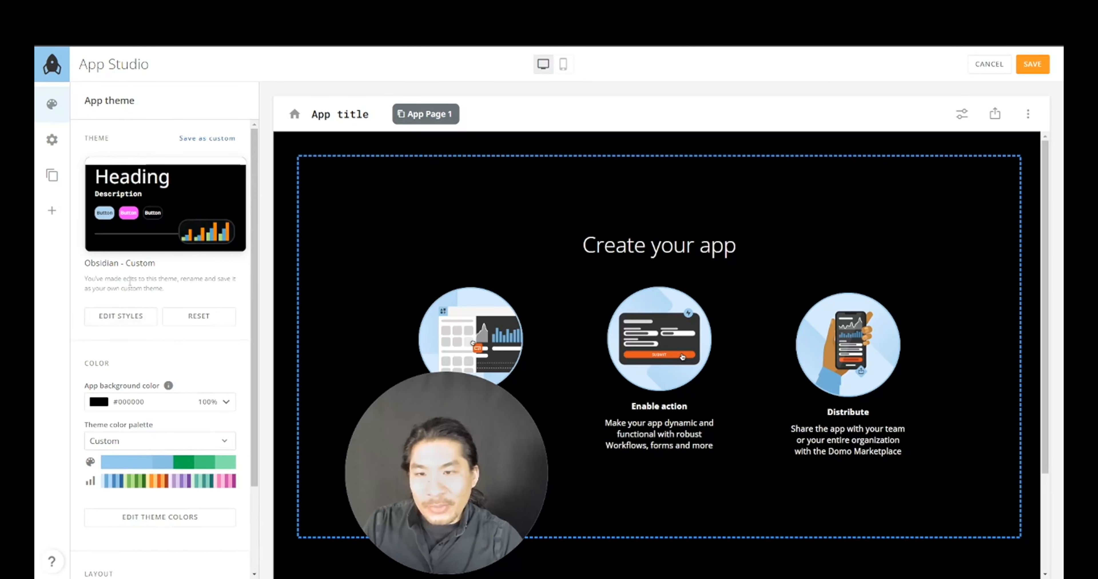
# - Open the theme's Edit Styles settings and then its Font Styles list
pyautogui.click(113, 321)
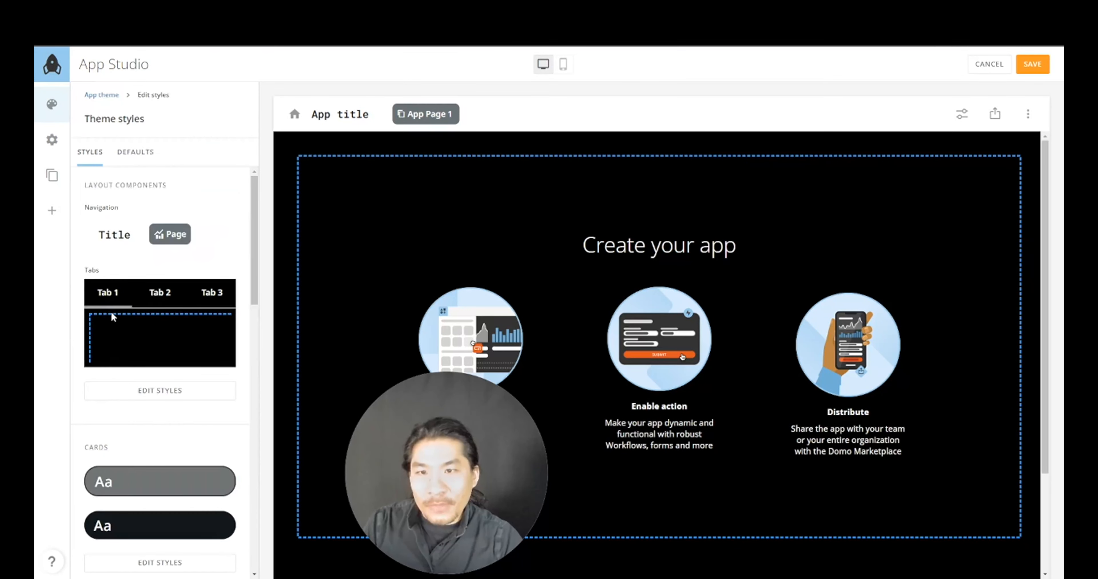
pyautogui.scroll(-12, 161, 322)
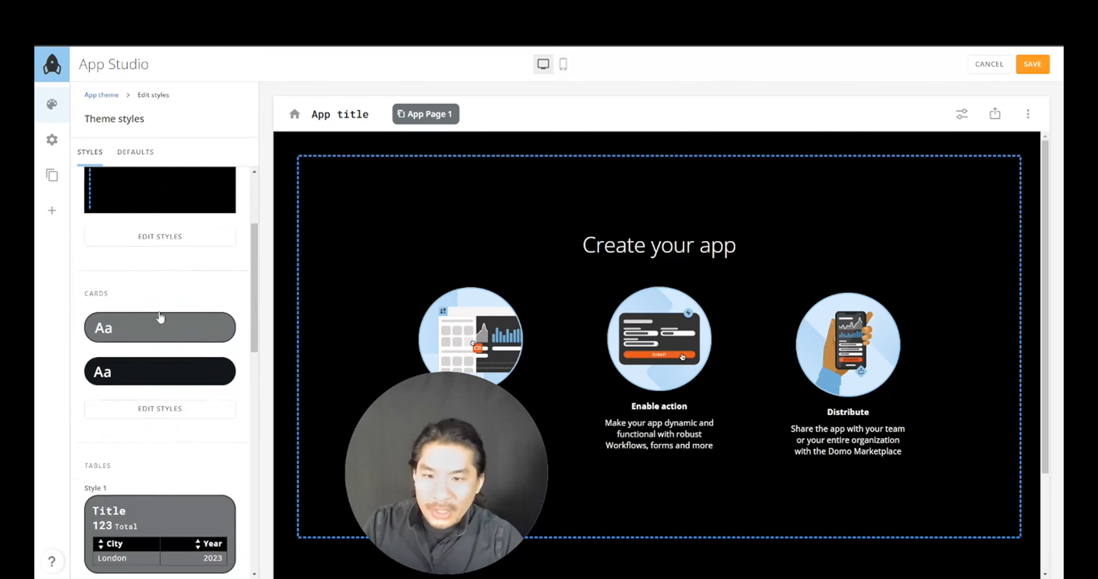
pyautogui.scroll(10, 170, 345)
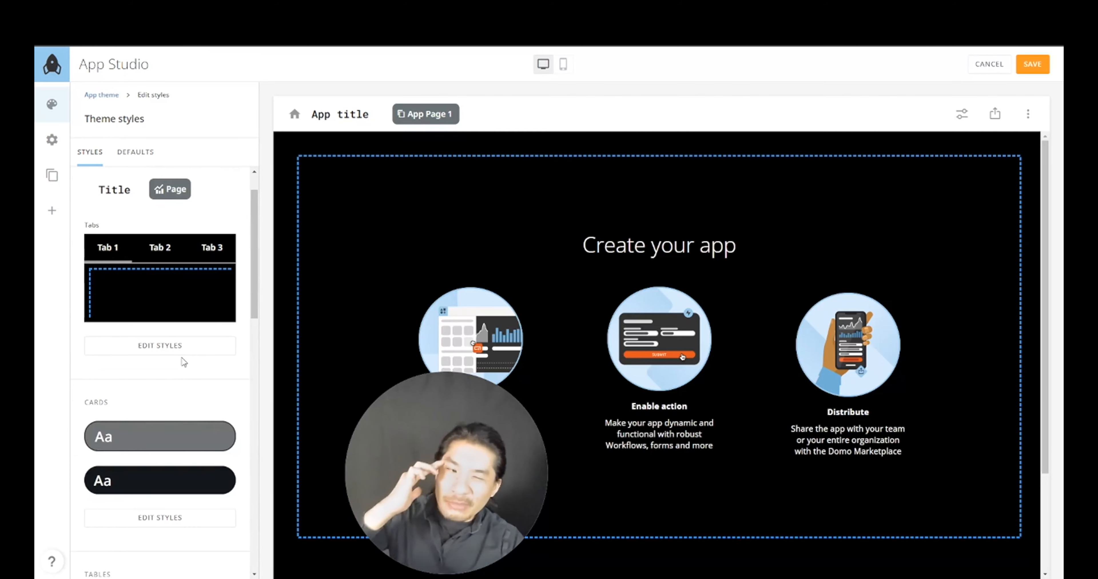
pyautogui.scroll(-10, 183, 362)
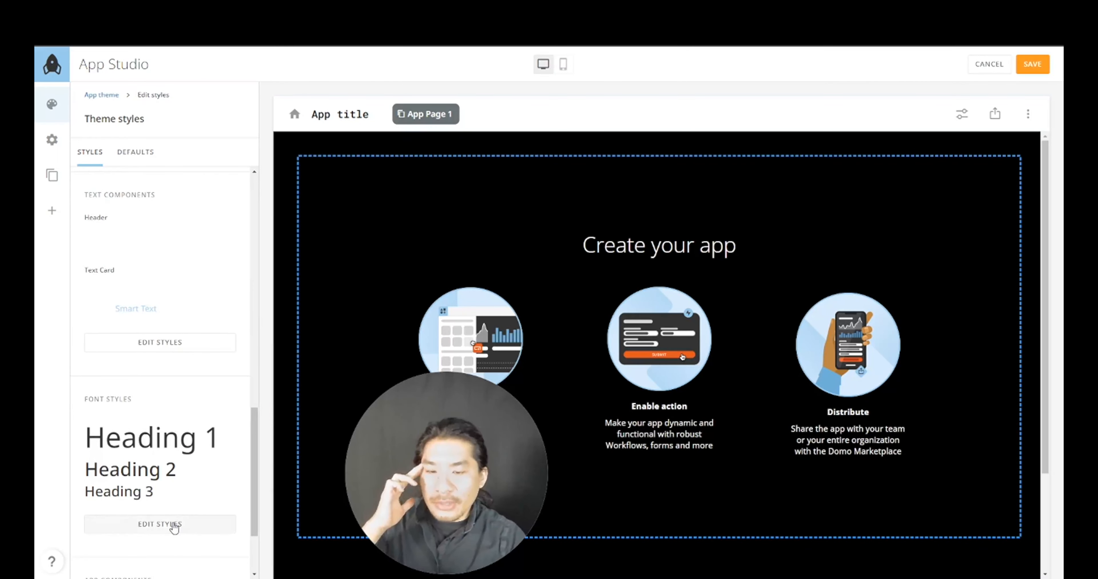
pyautogui.click(172, 525)
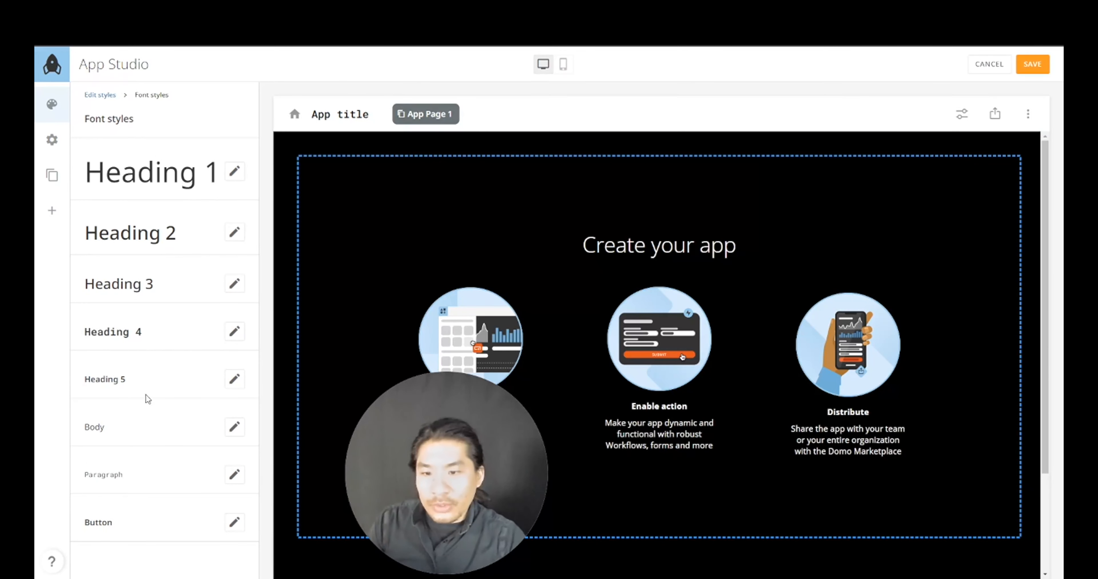
# - Review the Heading 1–3 font styles and set Heading 4's font family to Sans
pyautogui.click(233, 173)
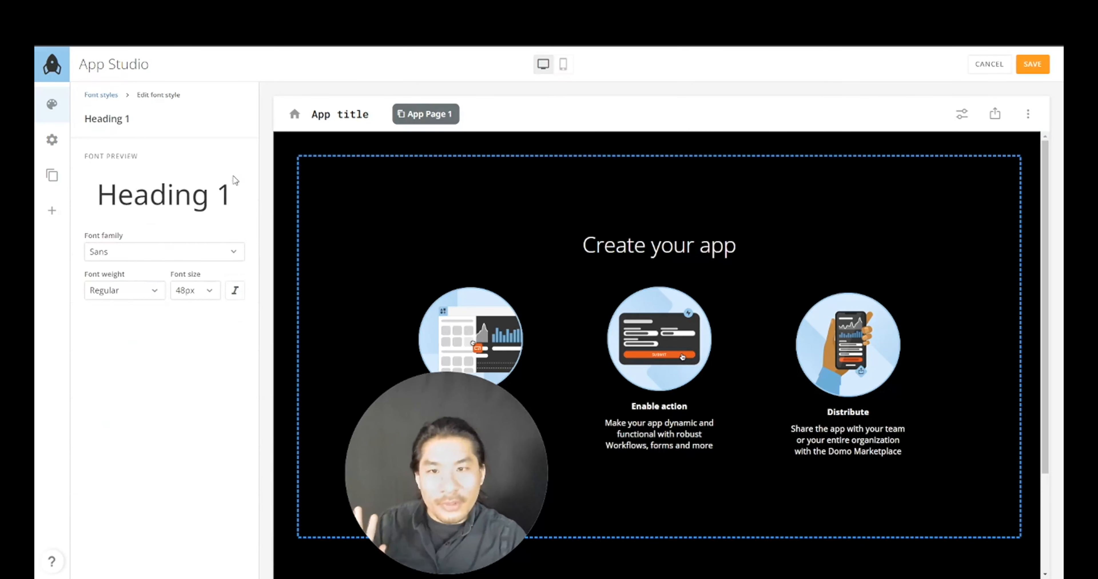
pyautogui.click(197, 252)
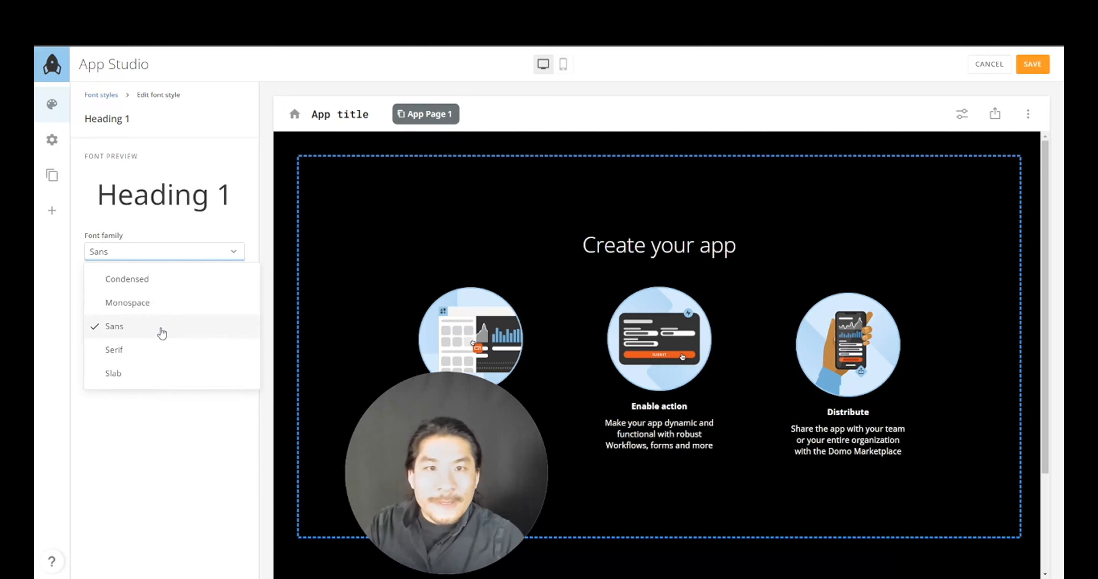
pyautogui.click(162, 333)
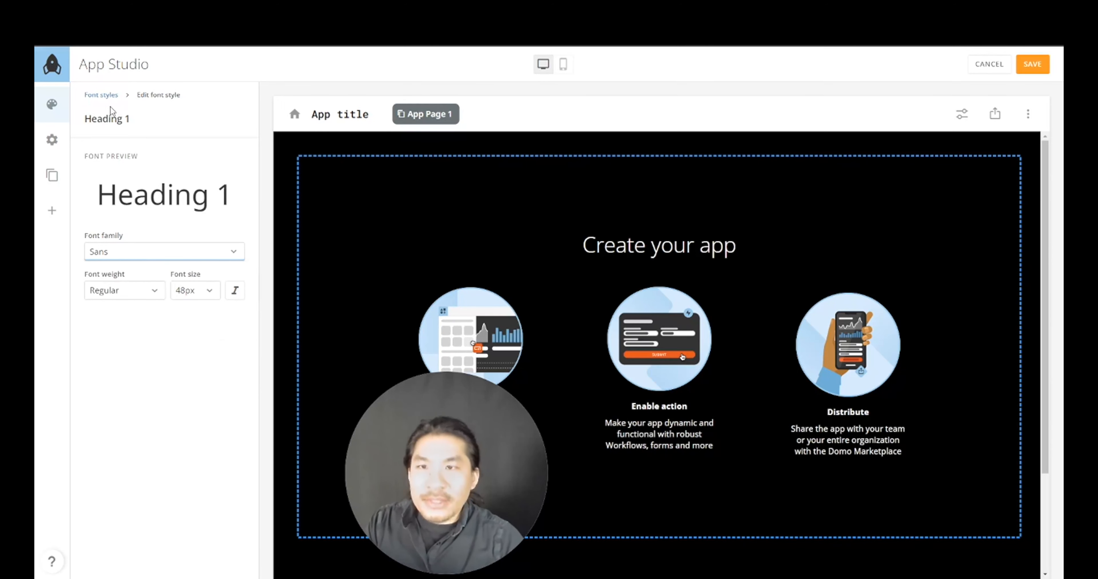
pyautogui.click(104, 95)
pyautogui.click(235, 232)
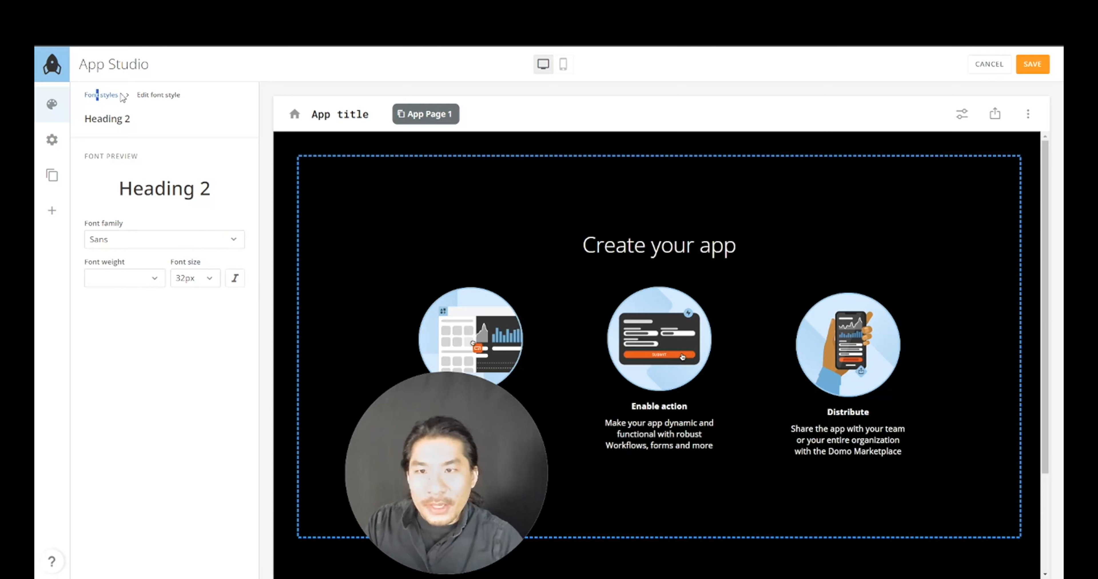
pyautogui.click(104, 96)
pyautogui.click(234, 284)
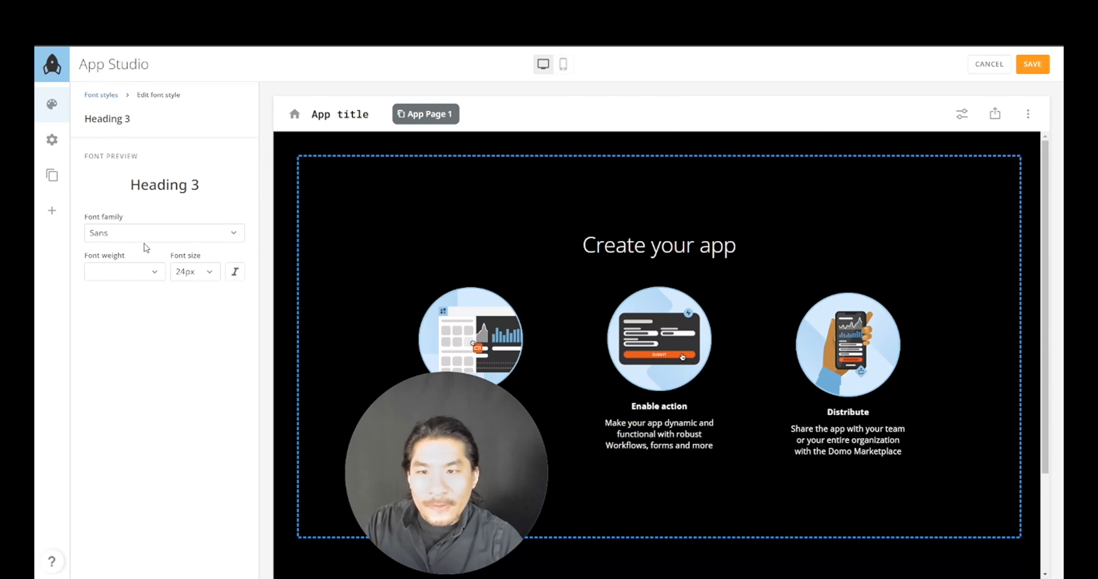
pyautogui.click(99, 96)
pyautogui.click(234, 334)
pyautogui.click(147, 233)
pyautogui.click(145, 303)
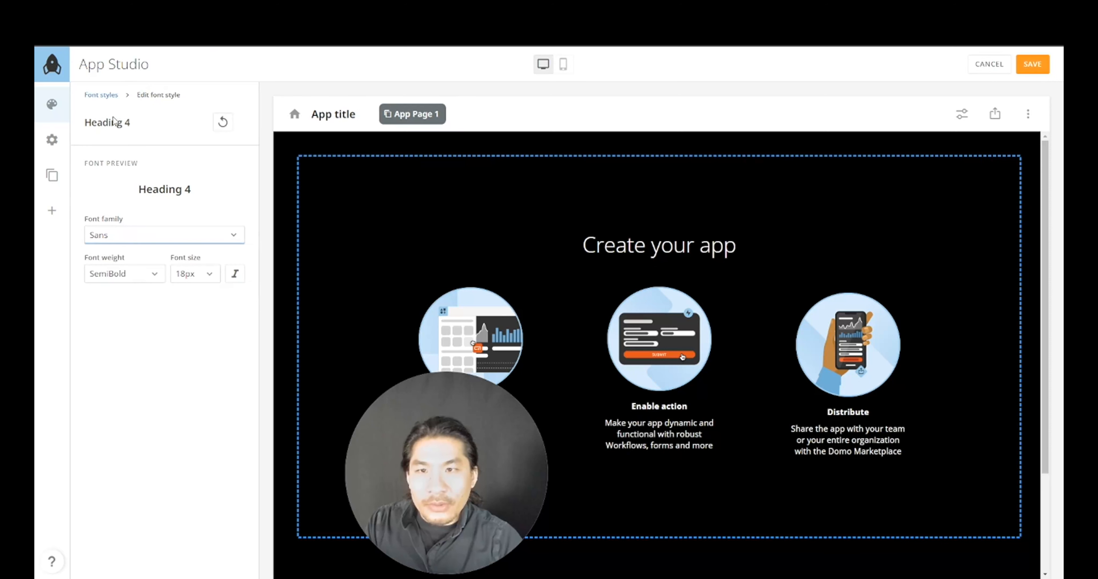
pyautogui.click(114, 95)
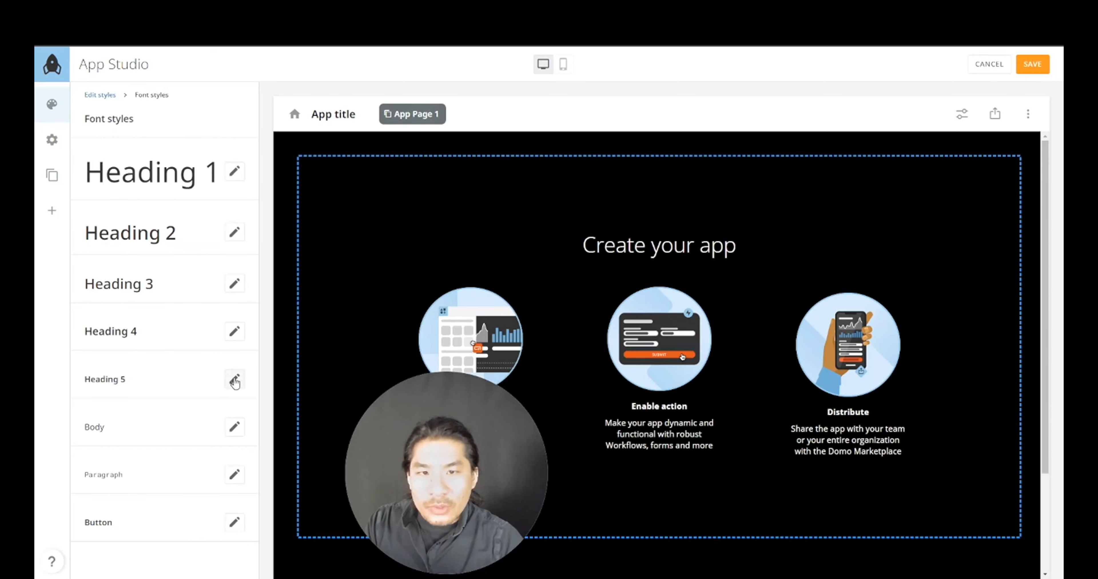
# - Set the Paragraph font family to Sans after checking Heading 5 and Body, then return to Theme styles
pyautogui.click(235, 381)
pyautogui.click(107, 96)
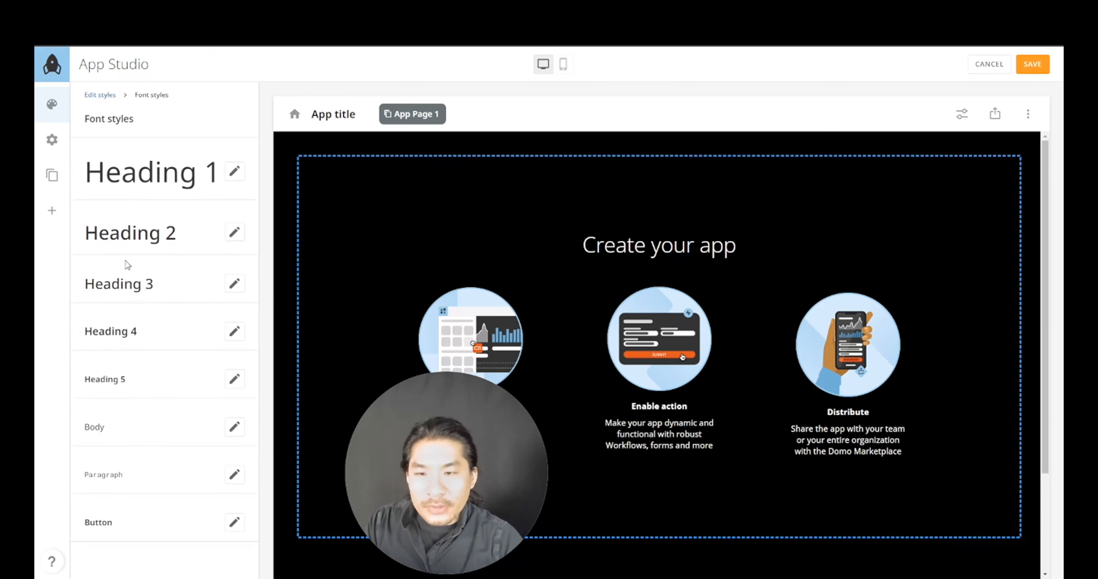
pyautogui.click(235, 427)
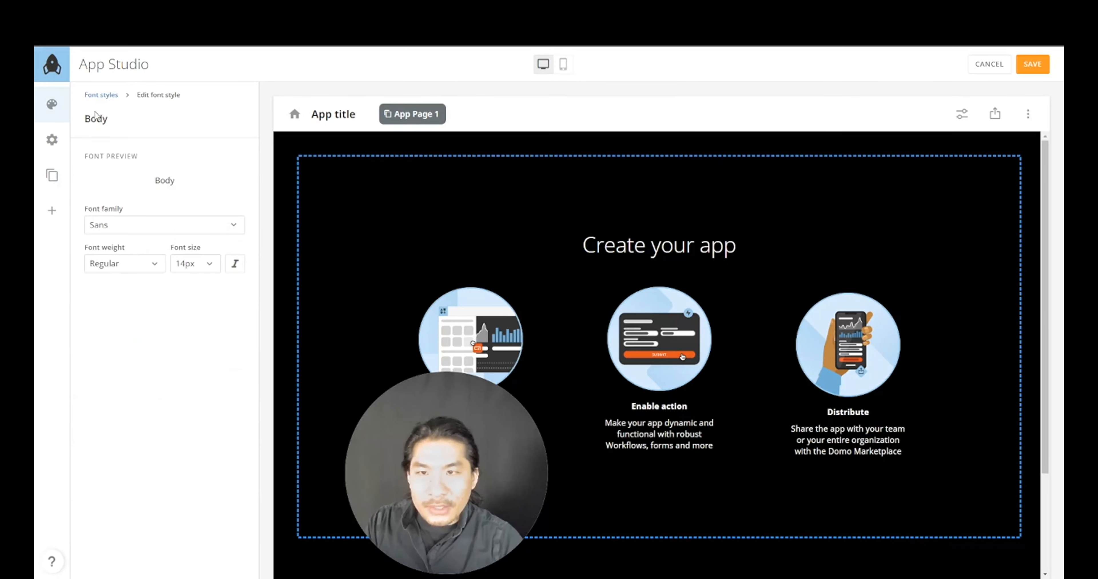
pyautogui.click(101, 95)
pyautogui.click(233, 475)
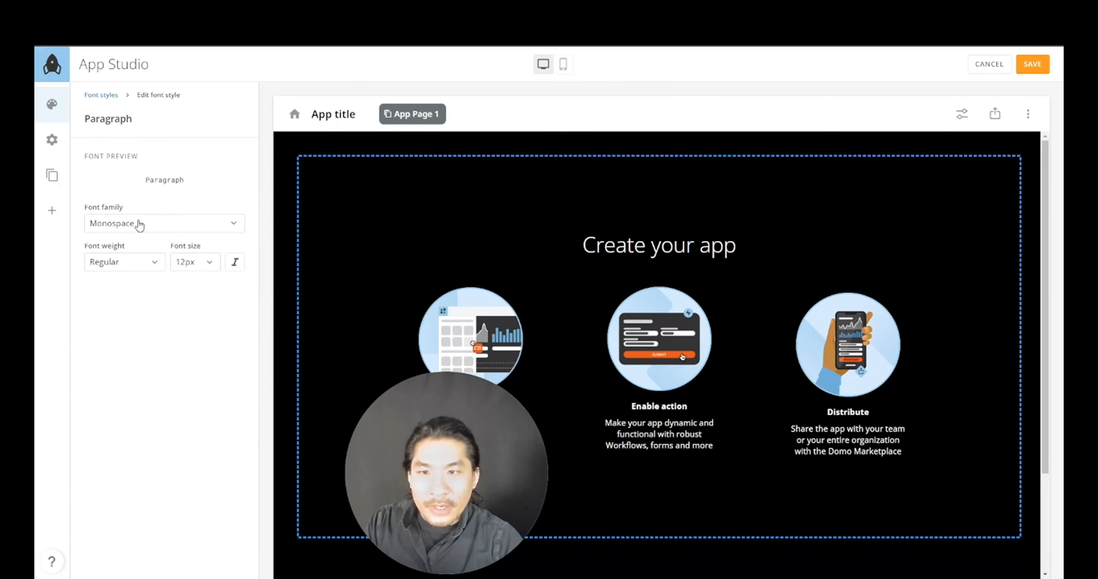
pyautogui.click(140, 225)
pyautogui.click(142, 296)
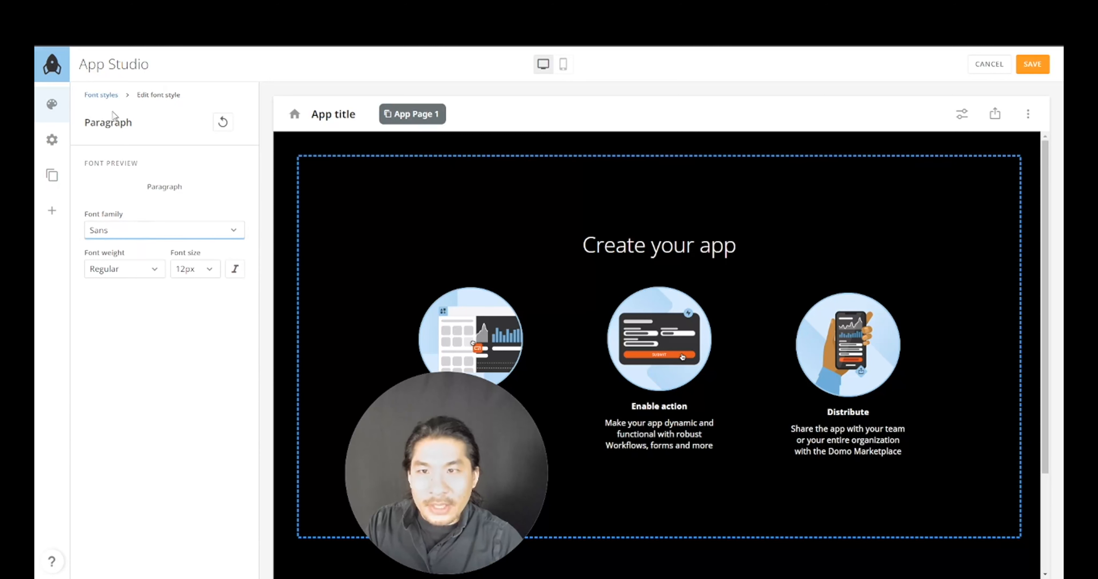
pyautogui.click(108, 95)
pyautogui.click(237, 525)
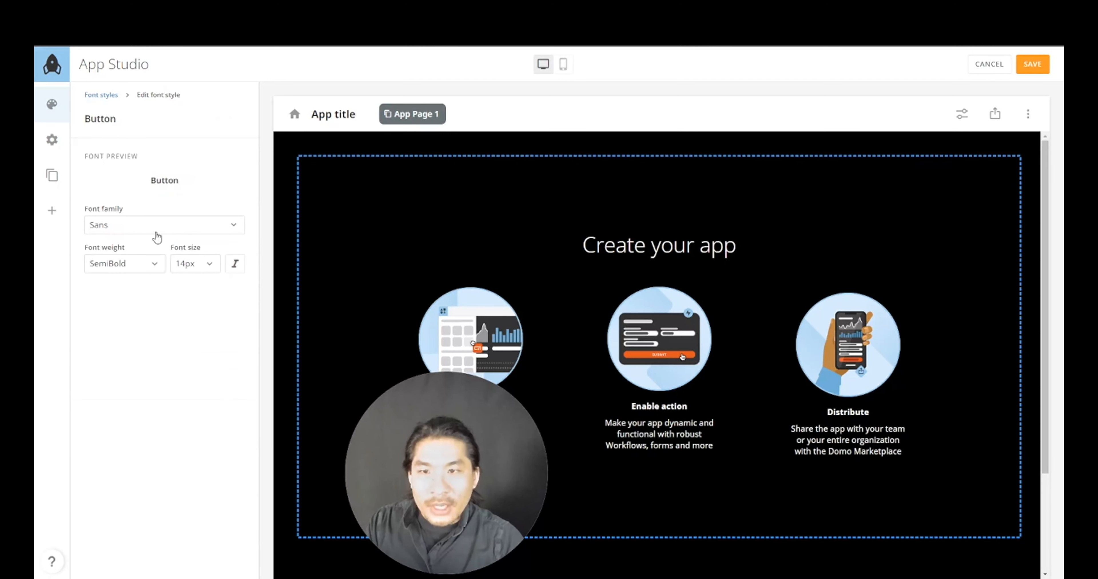
pyautogui.click(100, 95)
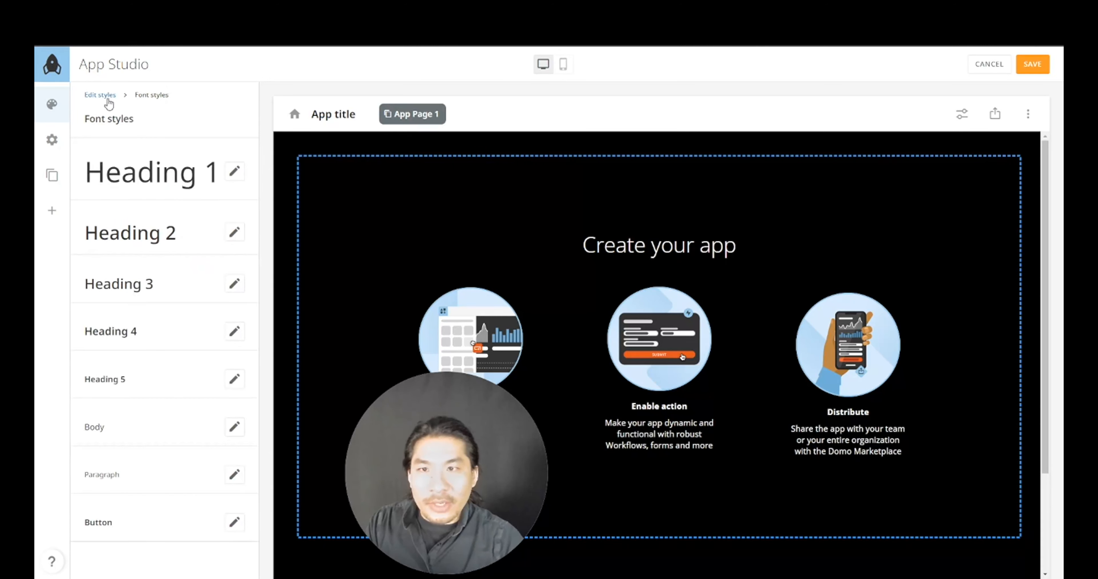
pyautogui.click(104, 95)
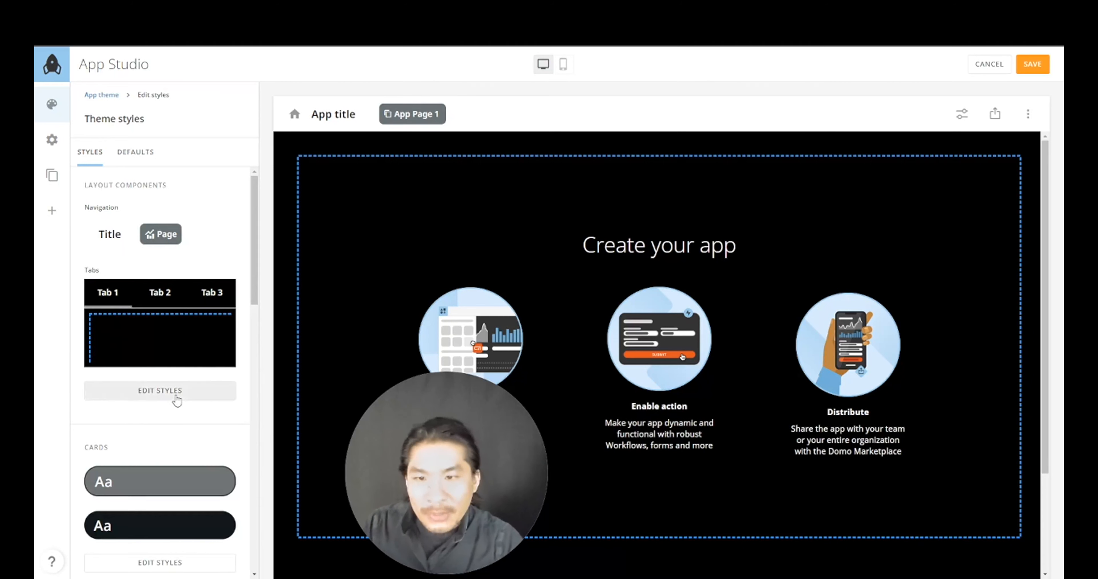
# - Set the navigation bar background to purple #8E50F2
pyautogui.click(174, 394)
pyautogui.click(237, 198)
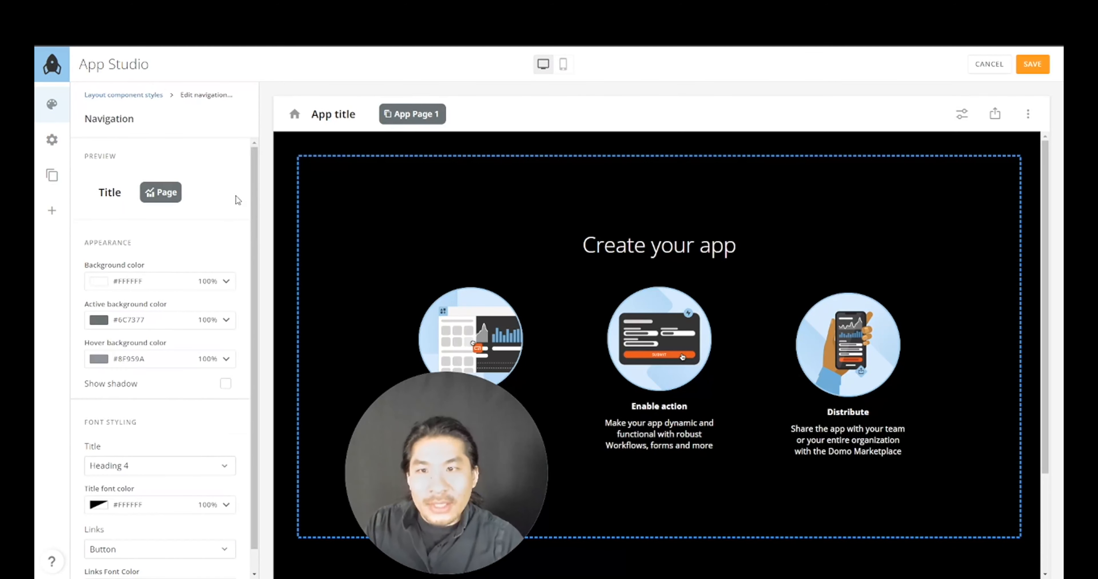
pyautogui.scroll(-1, 174, 311)
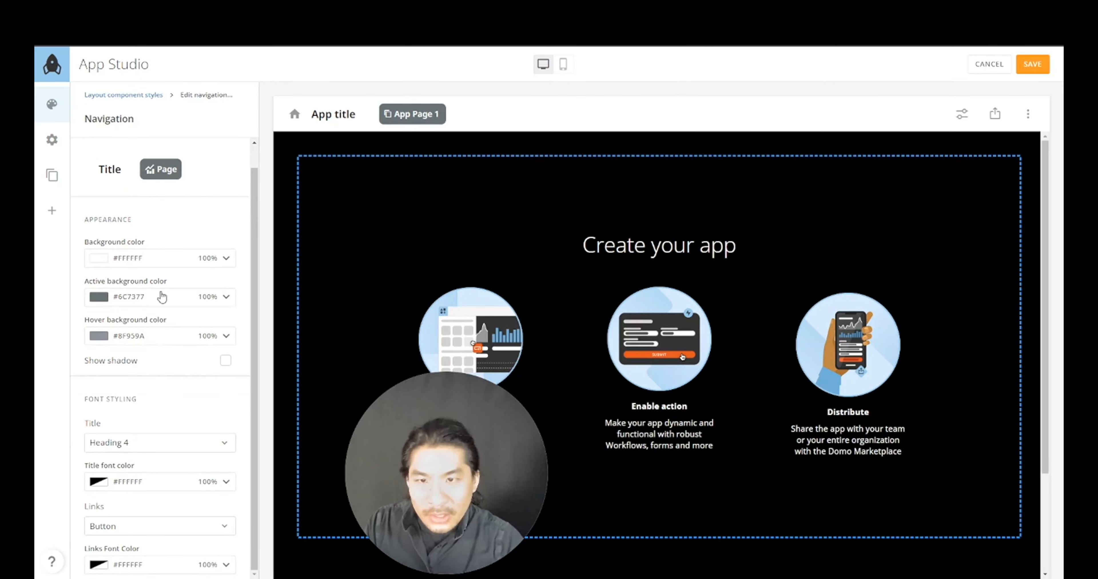
pyautogui.scroll(1, 130, 196)
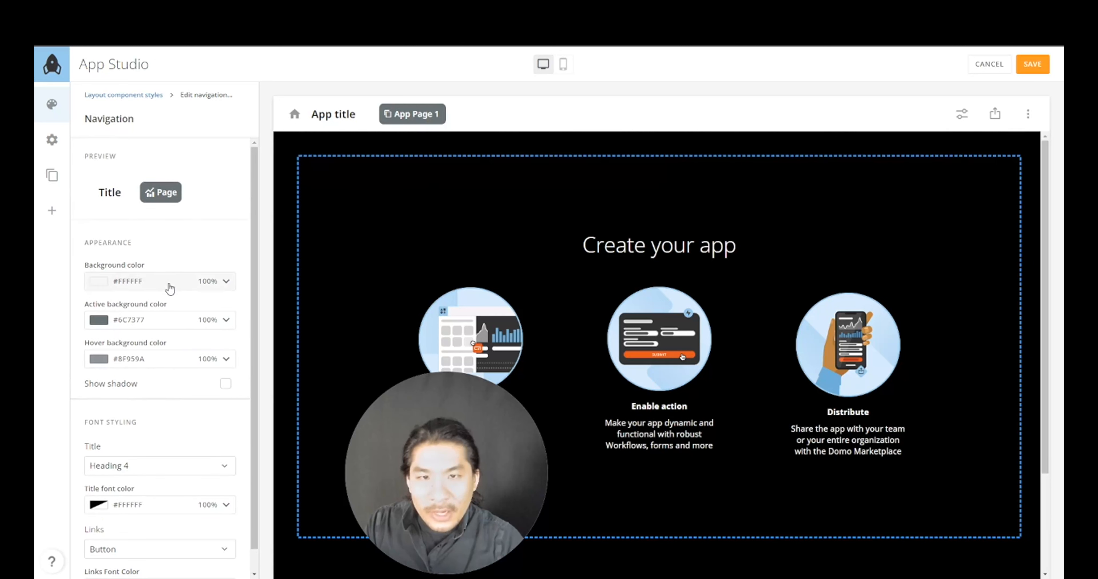
pyautogui.click(225, 283)
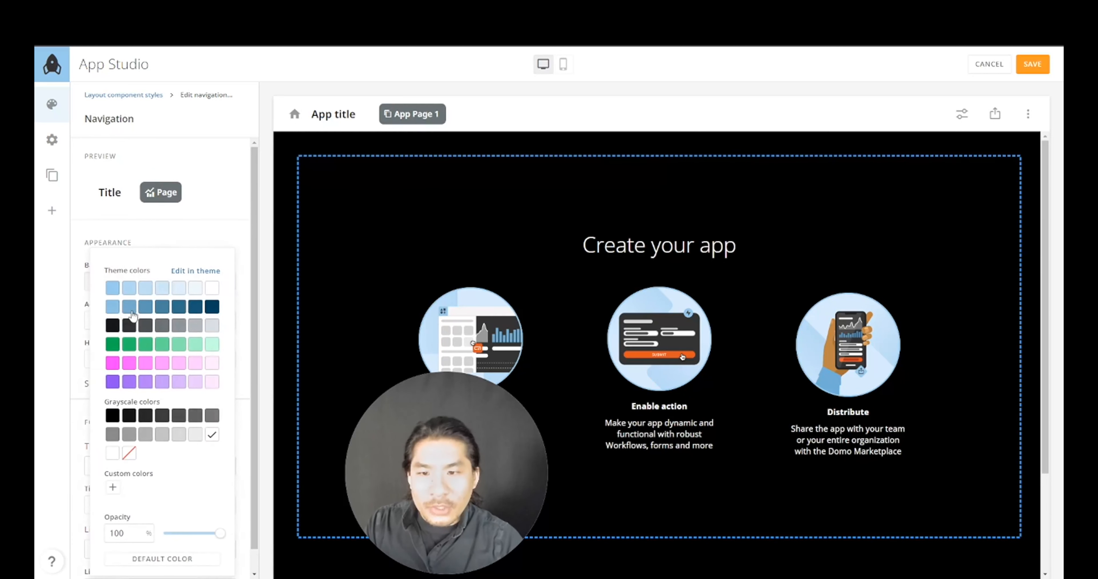
pyautogui.click(113, 364)
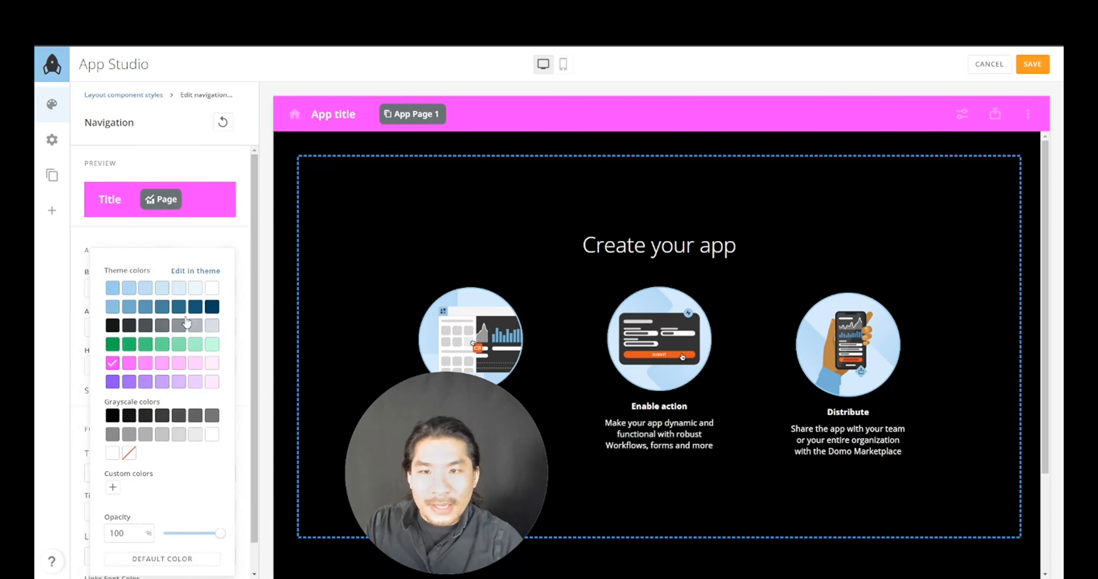
pyautogui.click(245, 253)
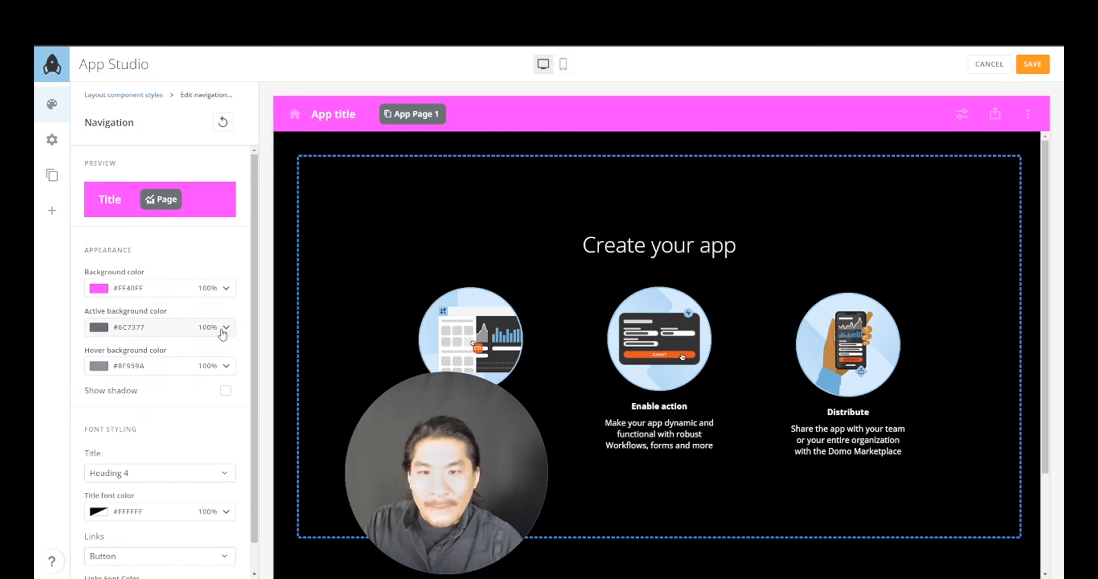
pyautogui.click(226, 288)
pyautogui.click(113, 382)
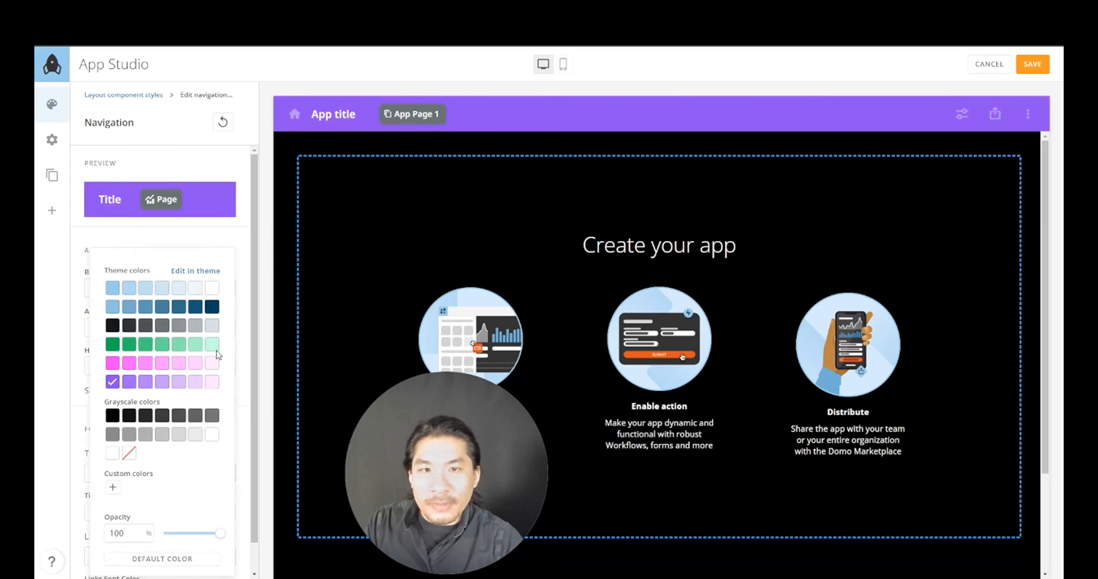
pyautogui.click(249, 310)
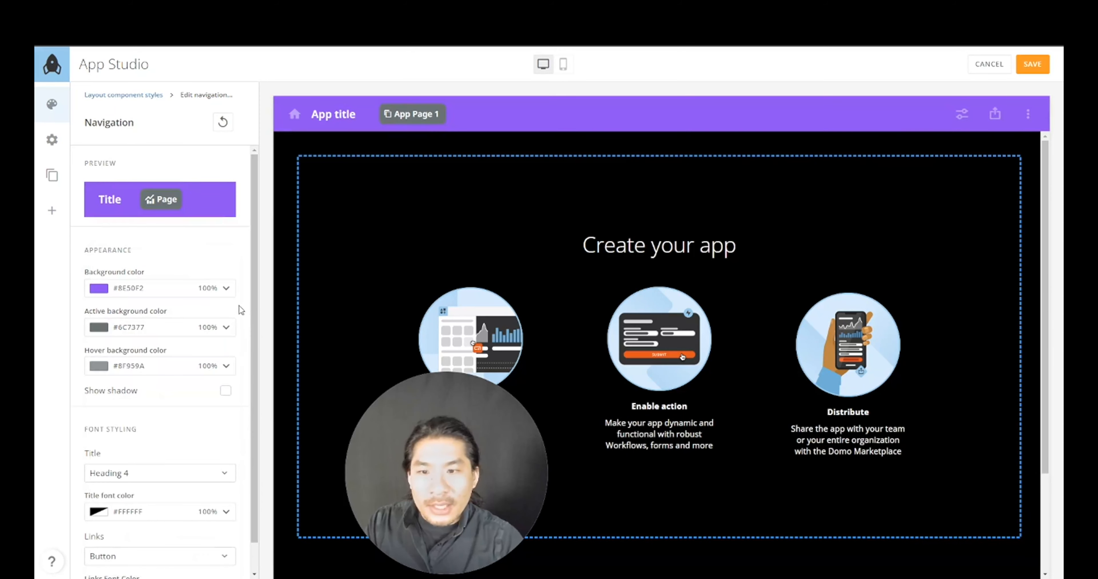
# - Set navigation active background #99CCEE and hover background #C0E0F5, and turn on Show shadow
pyautogui.click(226, 329)
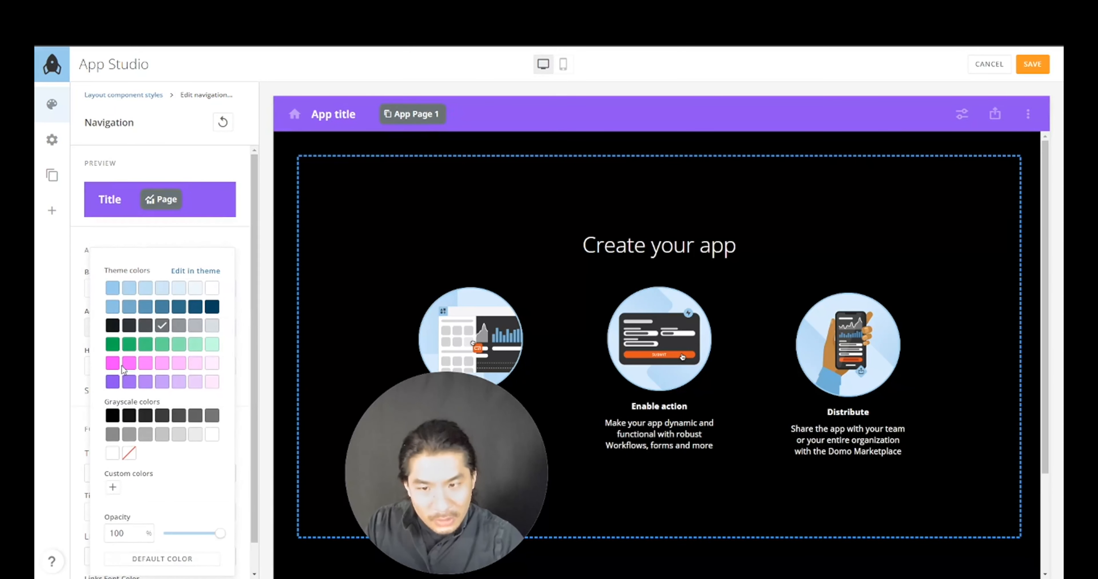
pyautogui.click(112, 289)
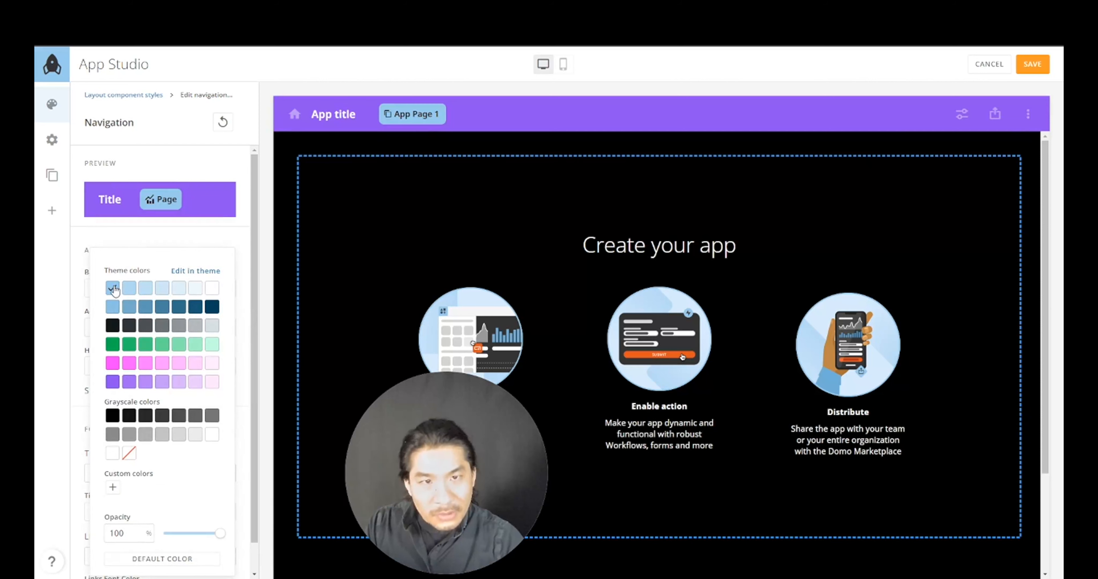
pyautogui.click(245, 310)
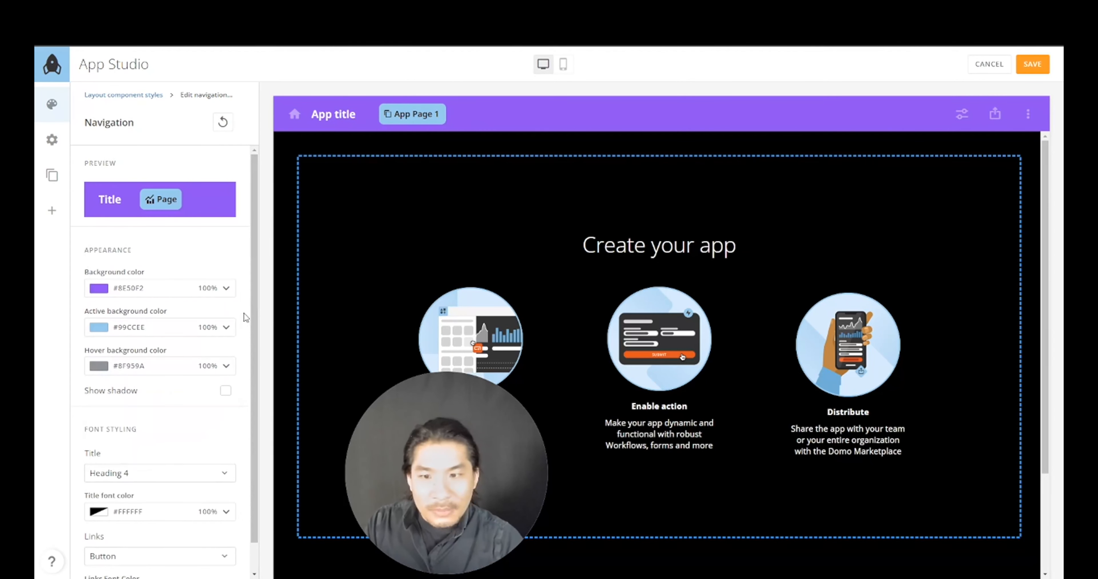
pyautogui.click(220, 371)
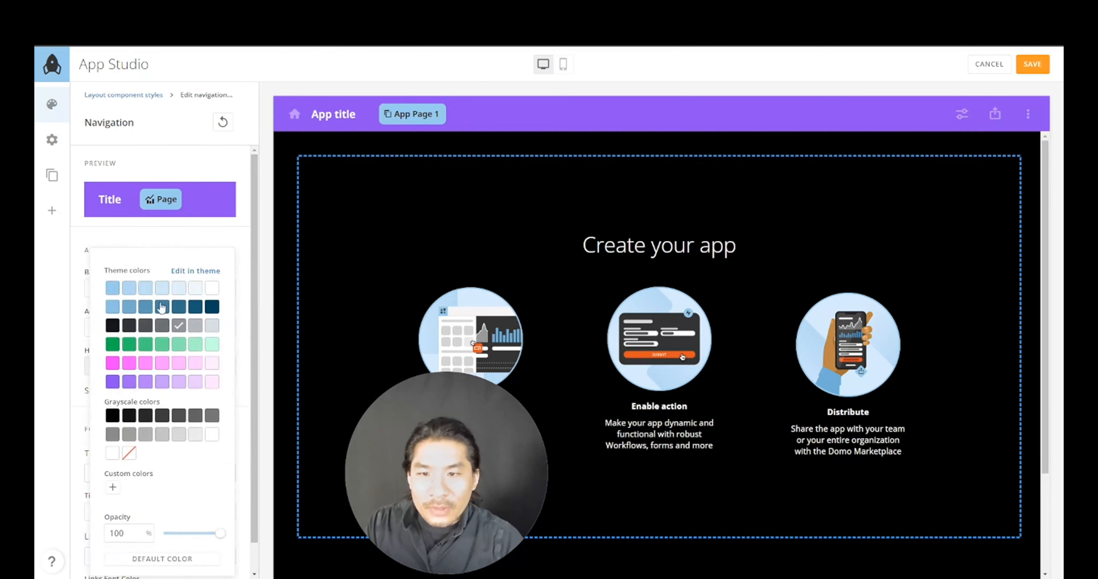
pyautogui.click(241, 303)
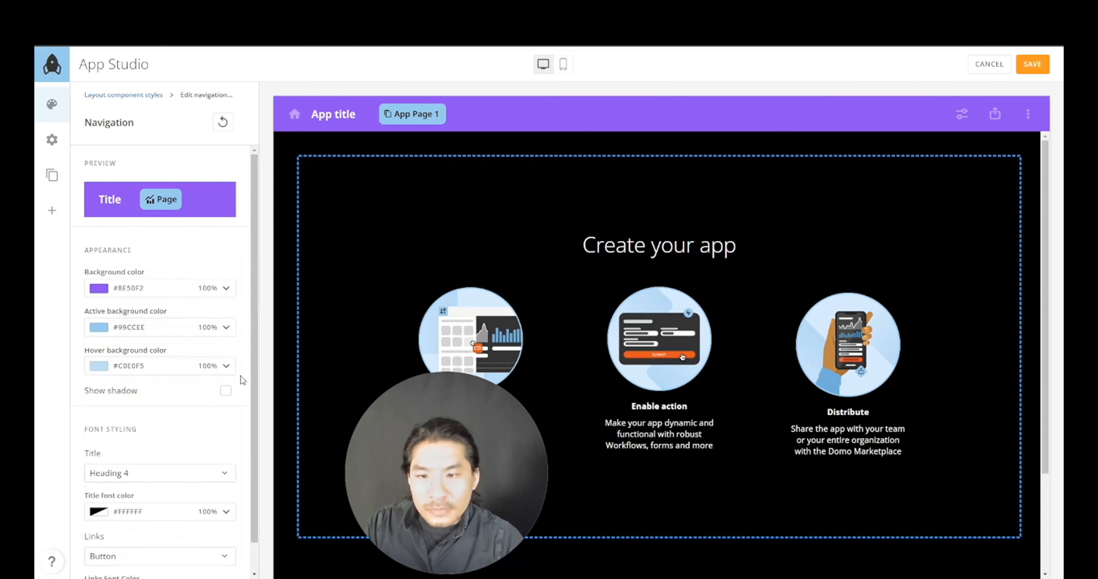
pyautogui.scroll(-1, 242, 381)
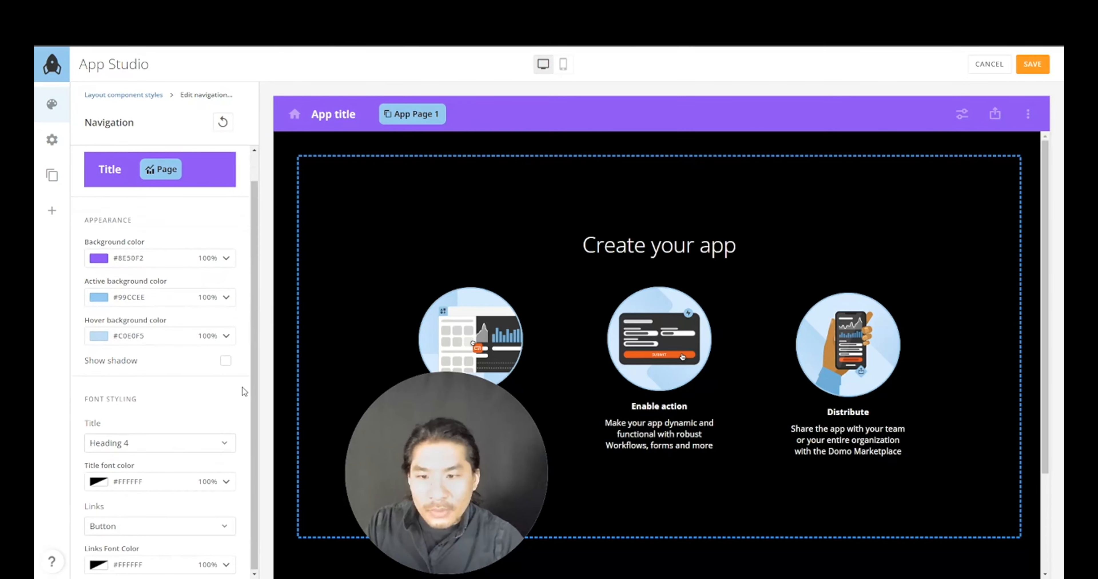
pyautogui.click(226, 362)
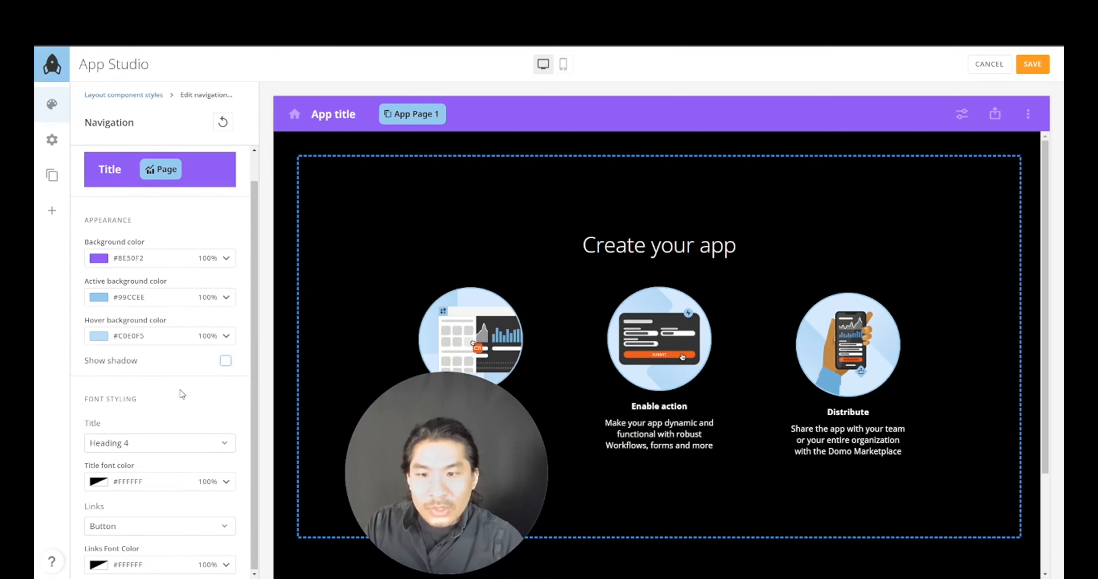
pyautogui.scroll(1, 144, 253)
# - Make the Style 1 tabs background magenta #FF40FF
pyautogui.click(128, 95)
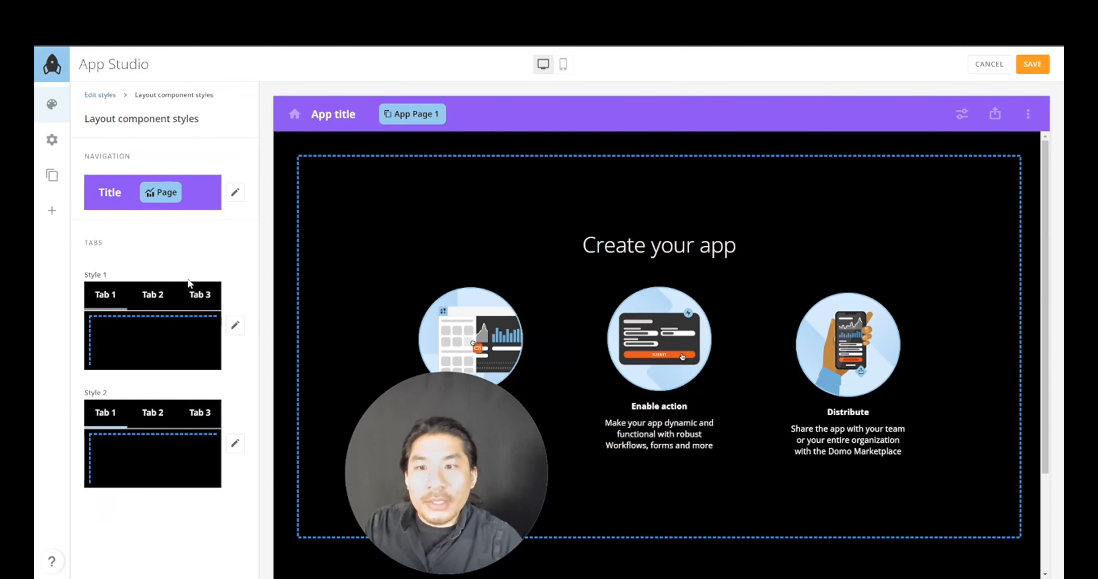
pyautogui.click(241, 330)
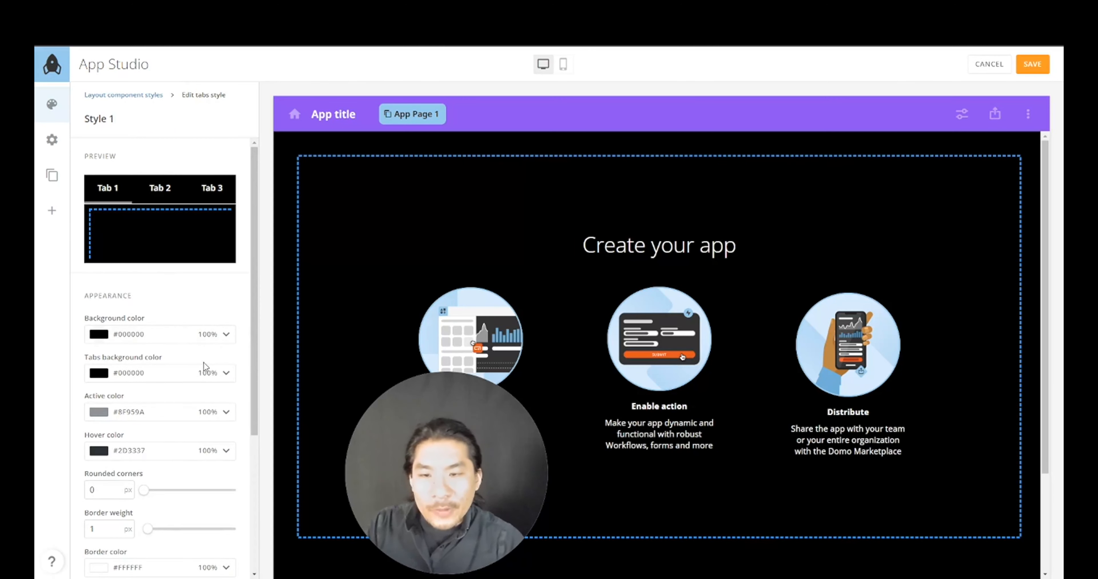
pyautogui.click(202, 375)
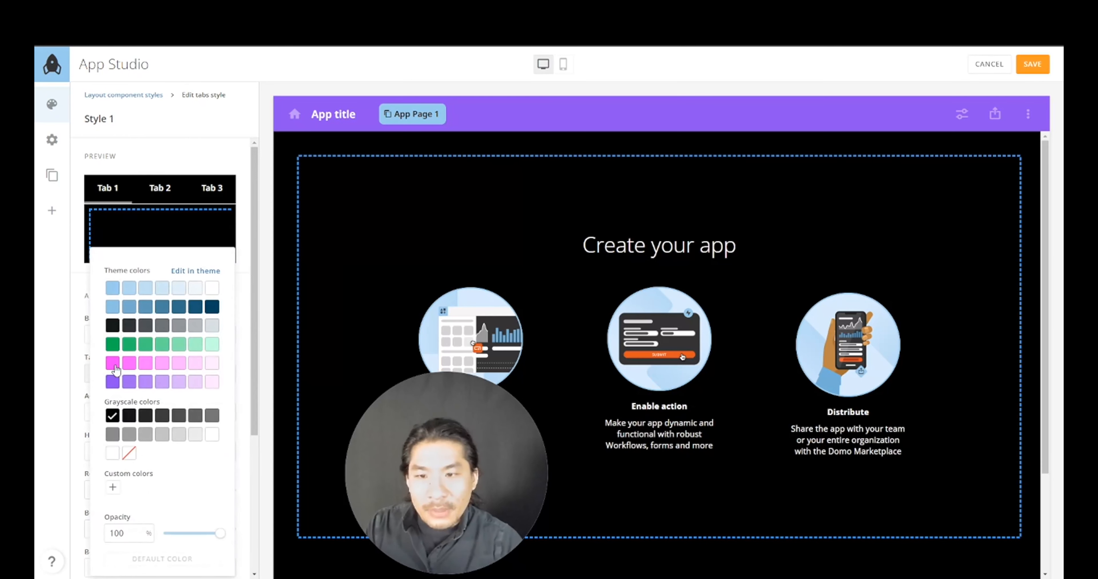
pyautogui.click(113, 367)
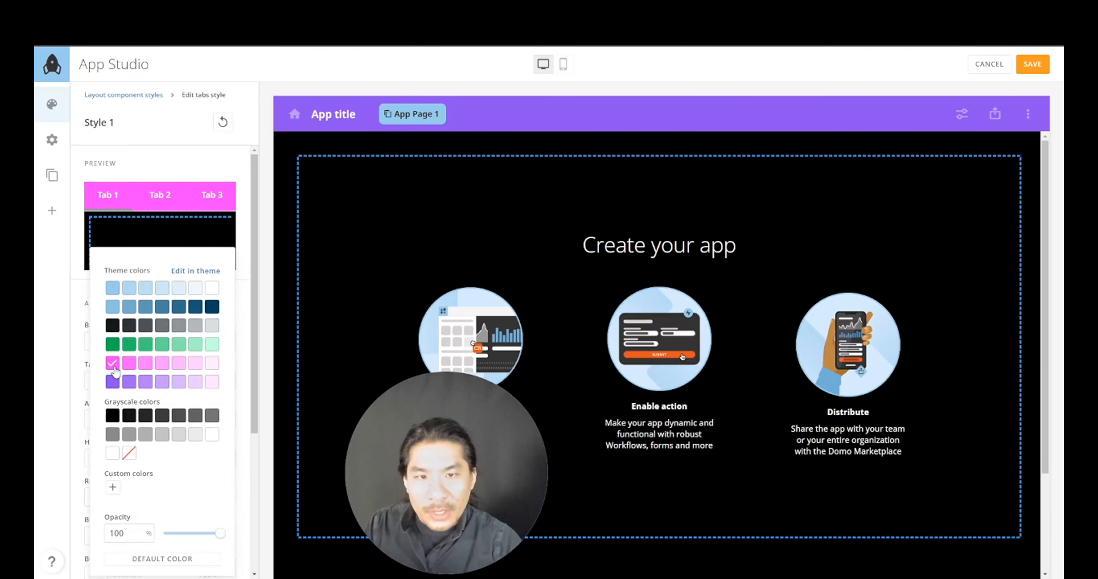
pyautogui.click(245, 327)
# - Set the active tab colour to #99CCEE and the tab hover colour to #D0E7F7
pyautogui.click(186, 423)
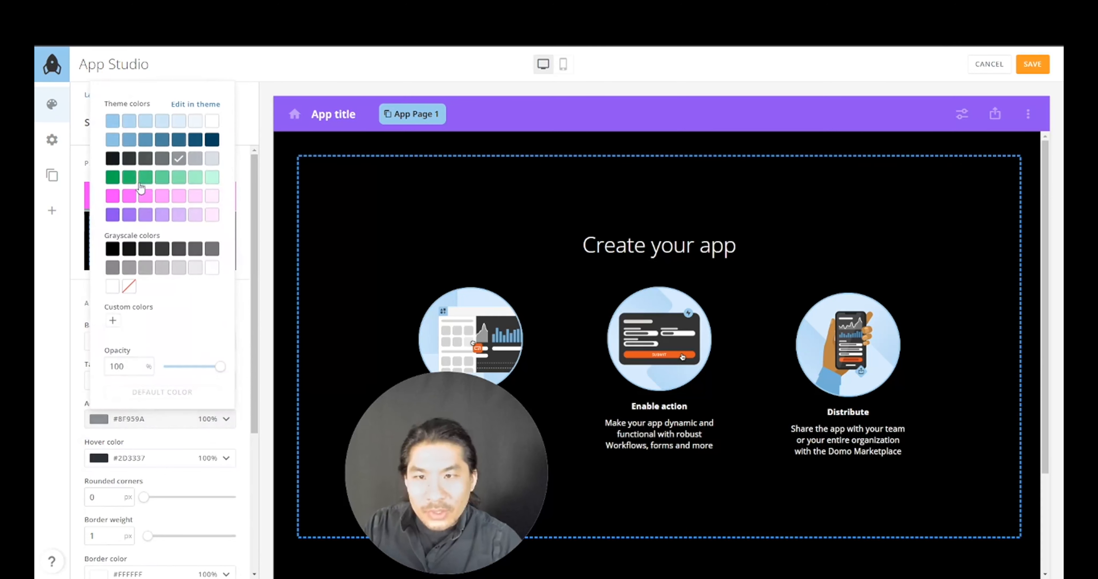
pyautogui.click(112, 121)
pyautogui.click(247, 297)
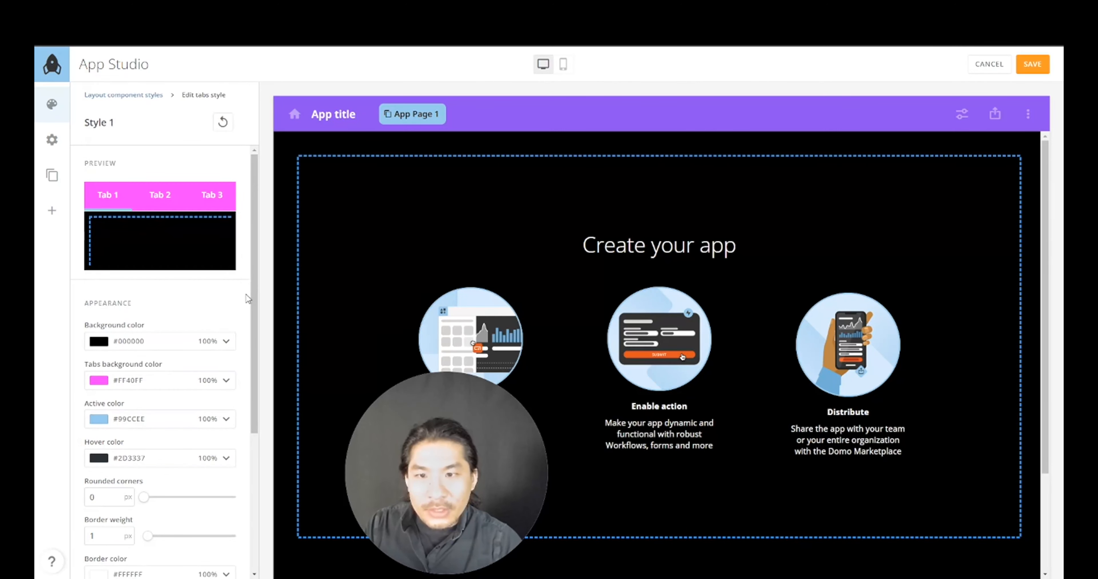
pyautogui.scroll(-4, 239, 383)
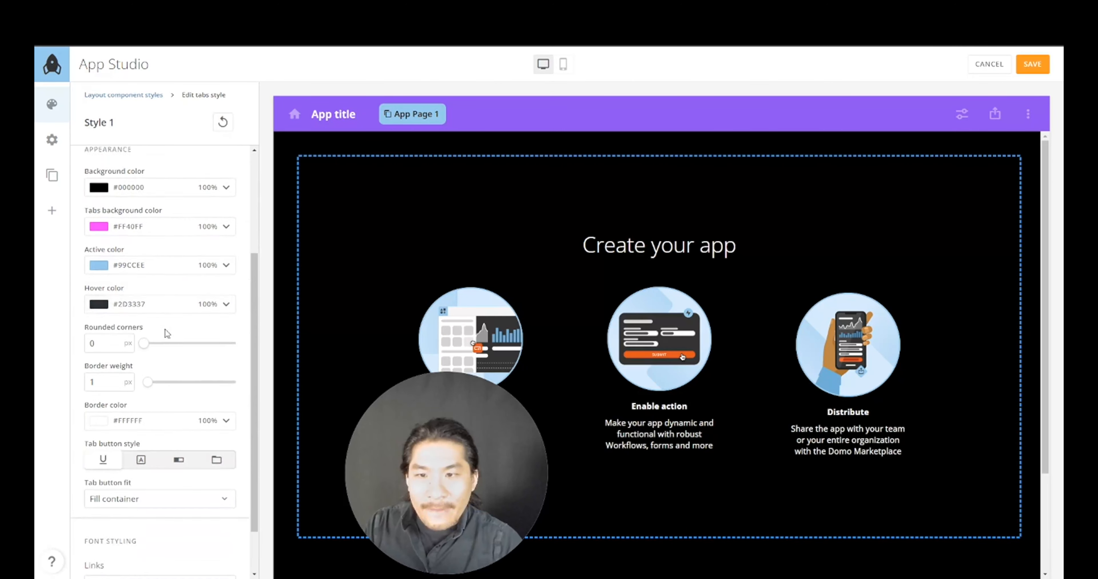
pyautogui.scroll(3, 171, 362)
pyautogui.click(187, 406)
pyautogui.click(162, 106)
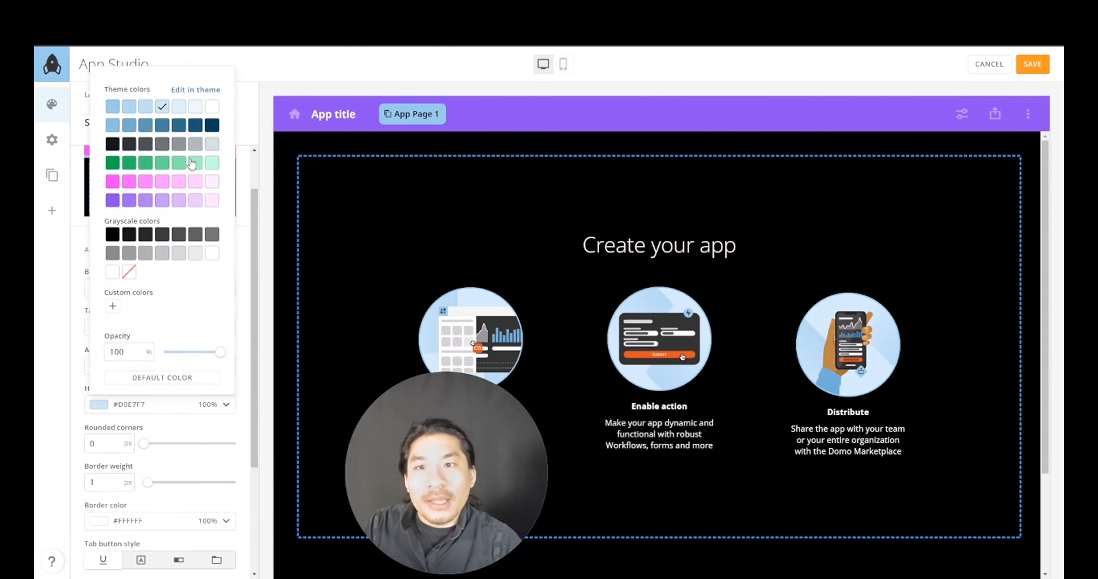
pyautogui.click(248, 286)
pyautogui.scroll(-3, 248, 358)
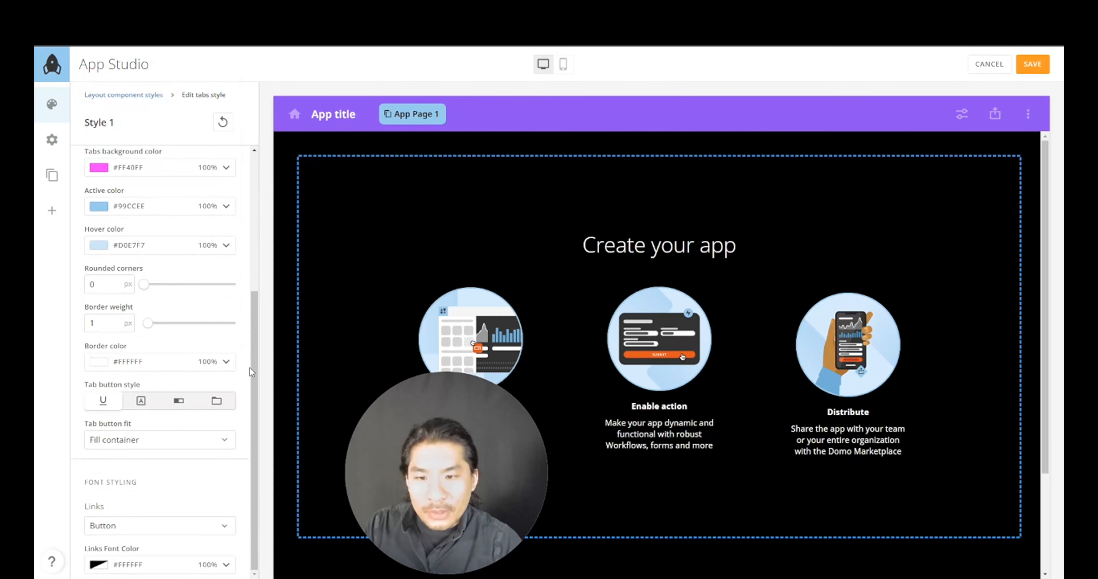
pyautogui.scroll(3, 230, 383)
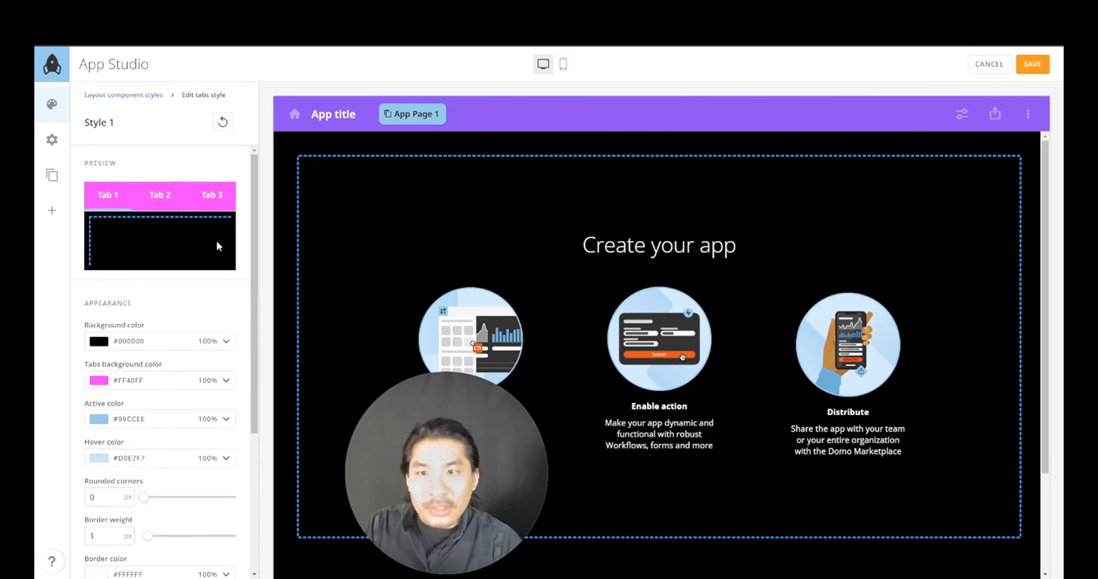
pyautogui.click(145, 95)
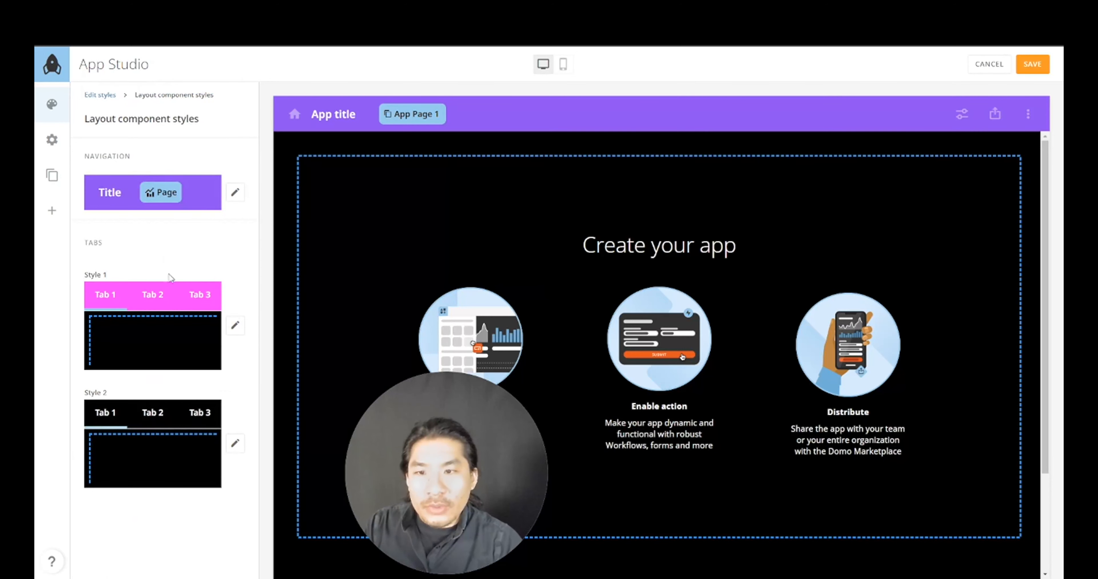
# - Give card Style 1 a purple #8E50F2 background at 100% opacity
pyautogui.click(102, 95)
pyautogui.scroll(-5, 188, 332)
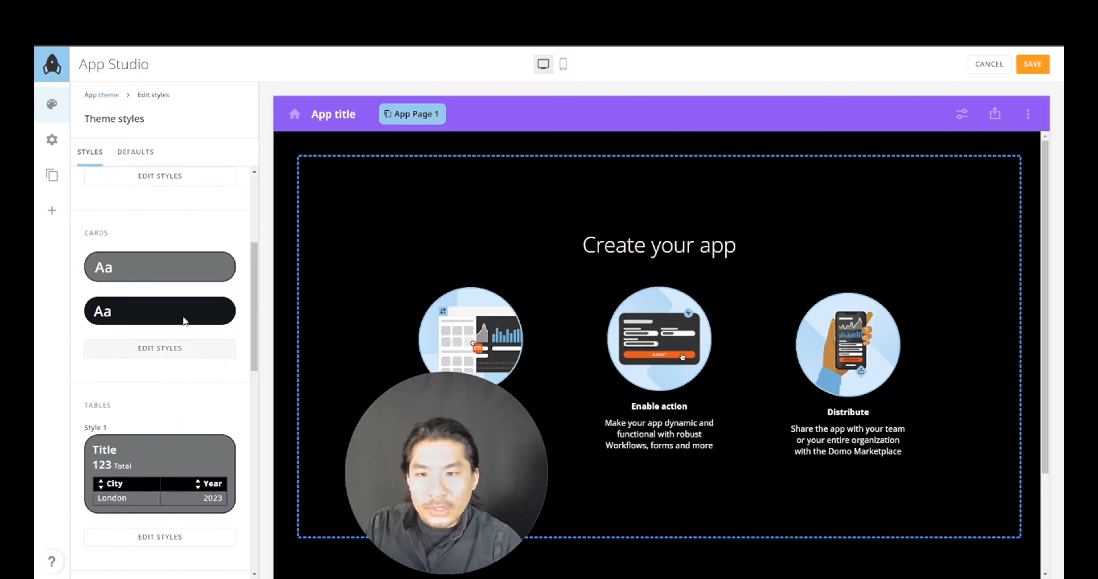
pyautogui.click(165, 353)
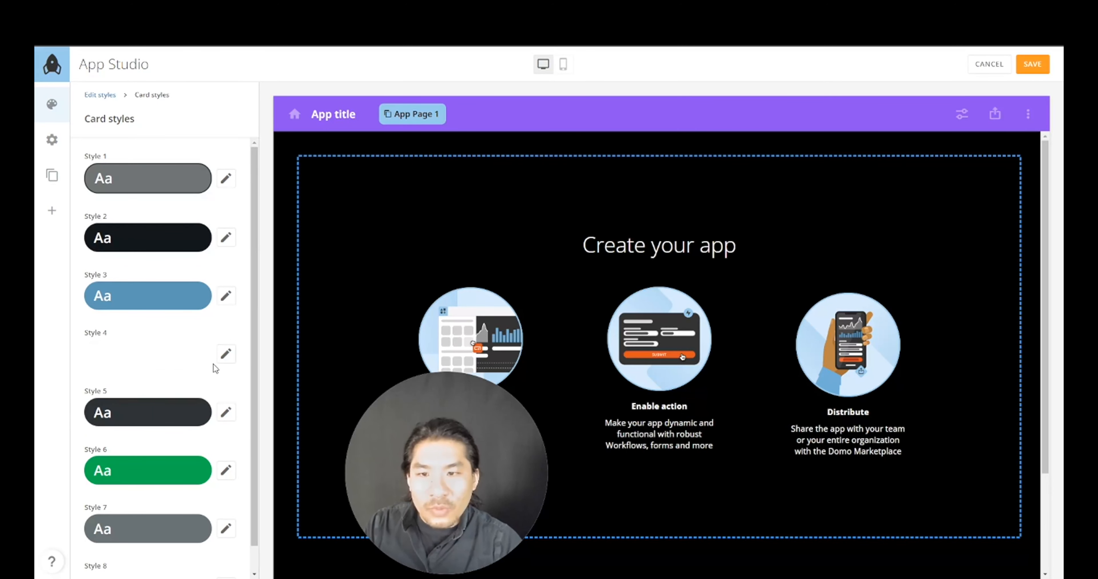
pyautogui.scroll(-1, 209, 455)
pyautogui.scroll(1, 211, 441)
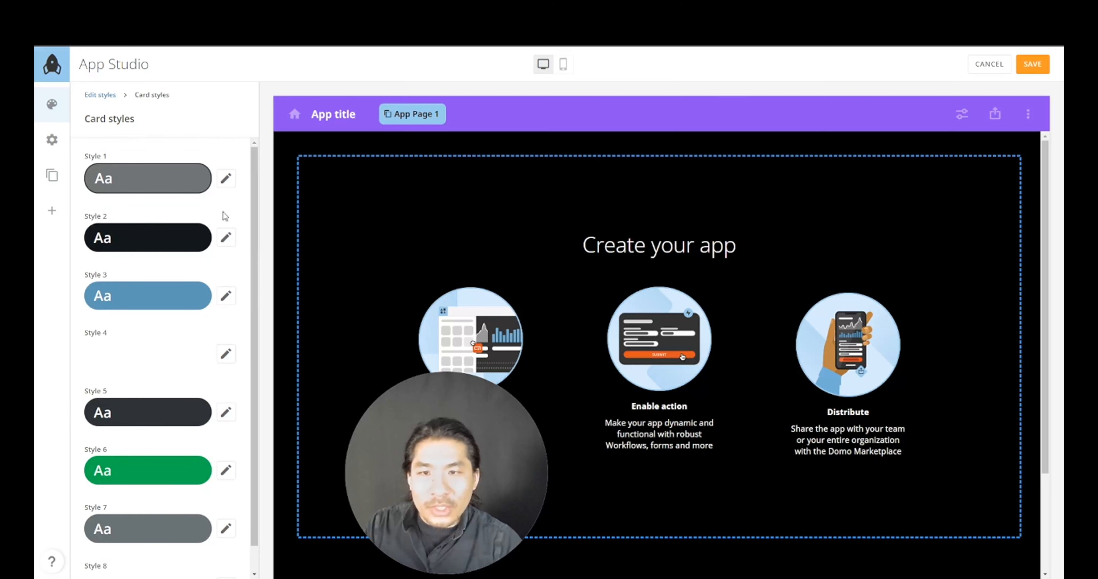
pyautogui.click(226, 178)
pyautogui.click(158, 268)
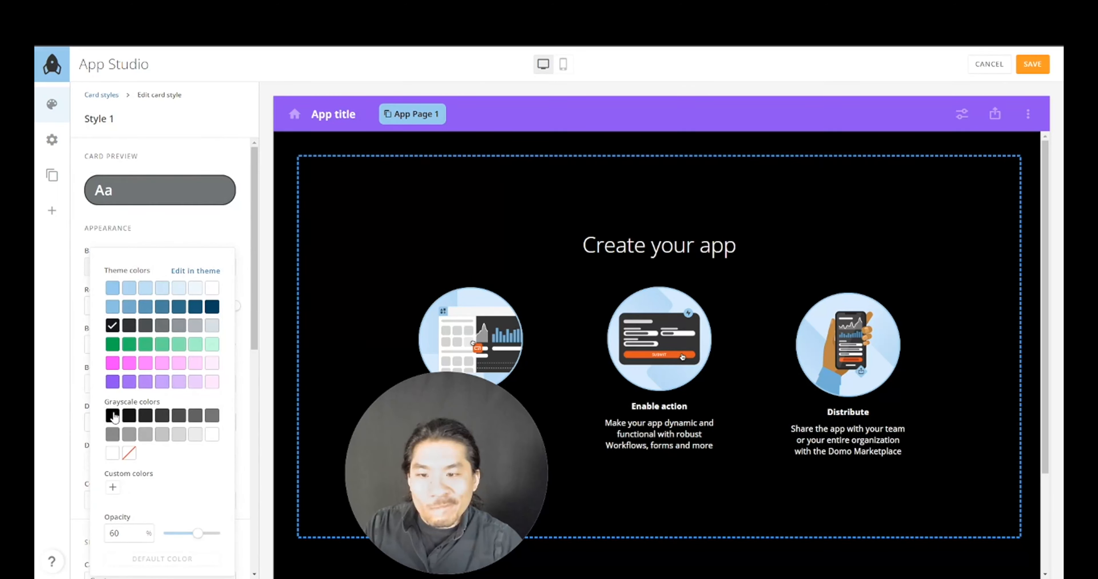
pyautogui.click(116, 385)
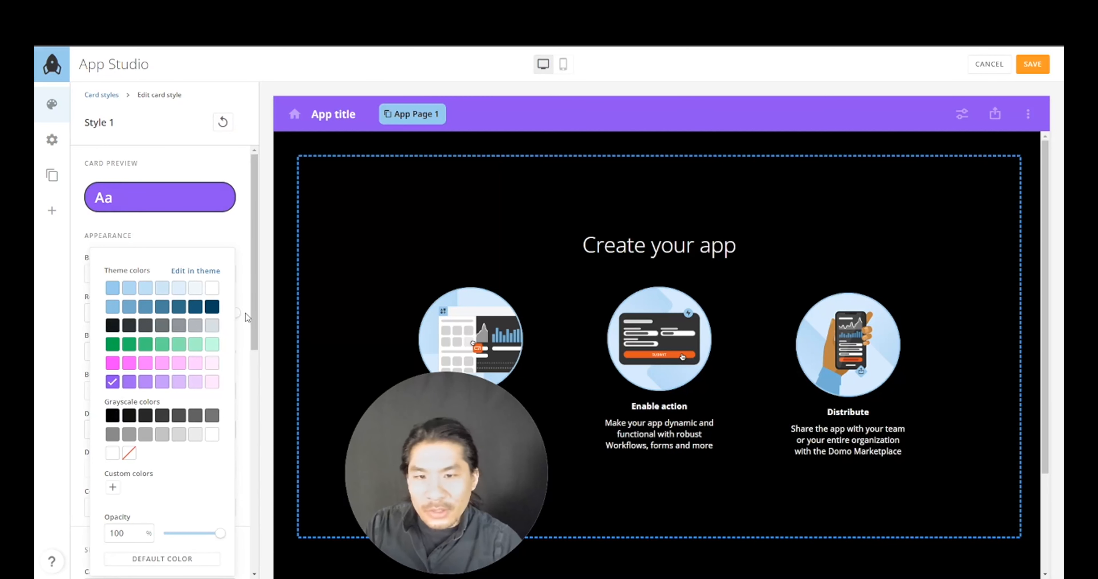
pyautogui.click(239, 345)
# - Set card Style 1's rounded corners to 0 px and return to the Card styles list
pyautogui.scroll(-2, 239, 350)
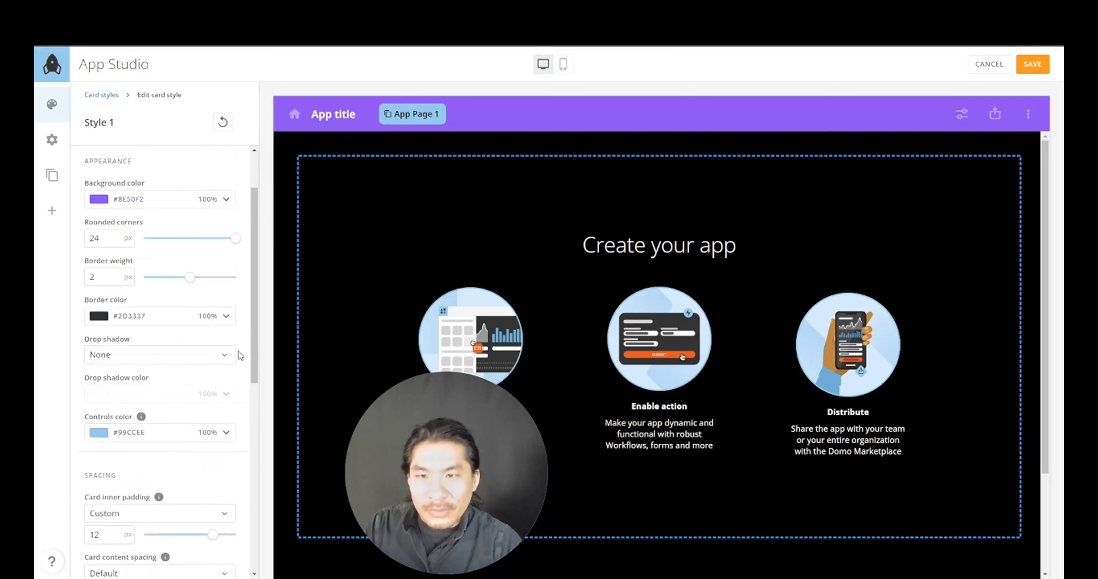
pyautogui.scroll(2, 208, 215)
pyautogui.scroll(-1, 188, 278)
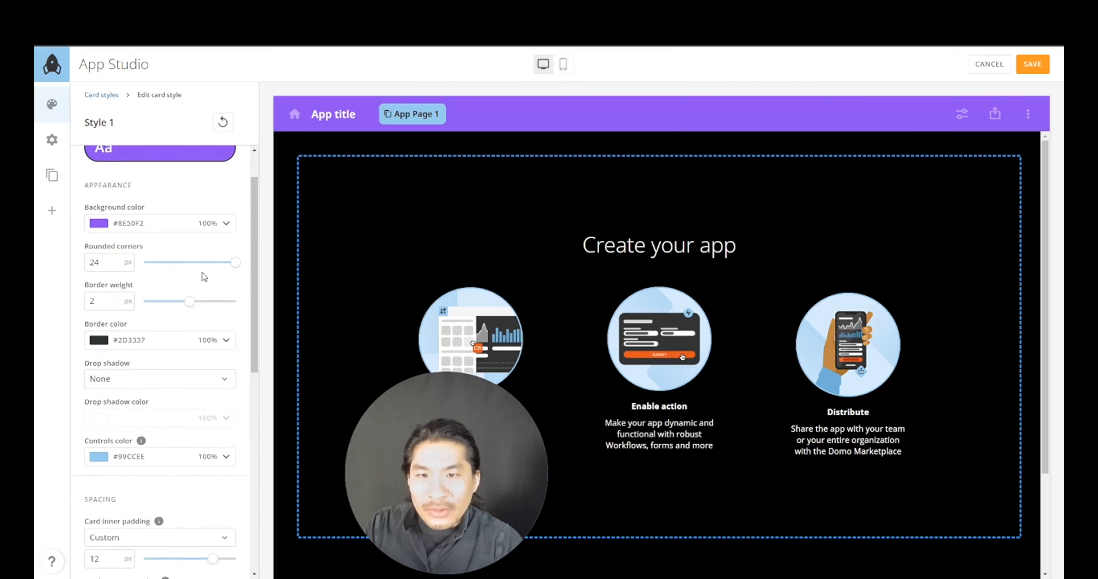
pyautogui.scroll(1, 202, 272)
pyautogui.moveTo(230, 314); pyautogui.dragTo(166, 313)
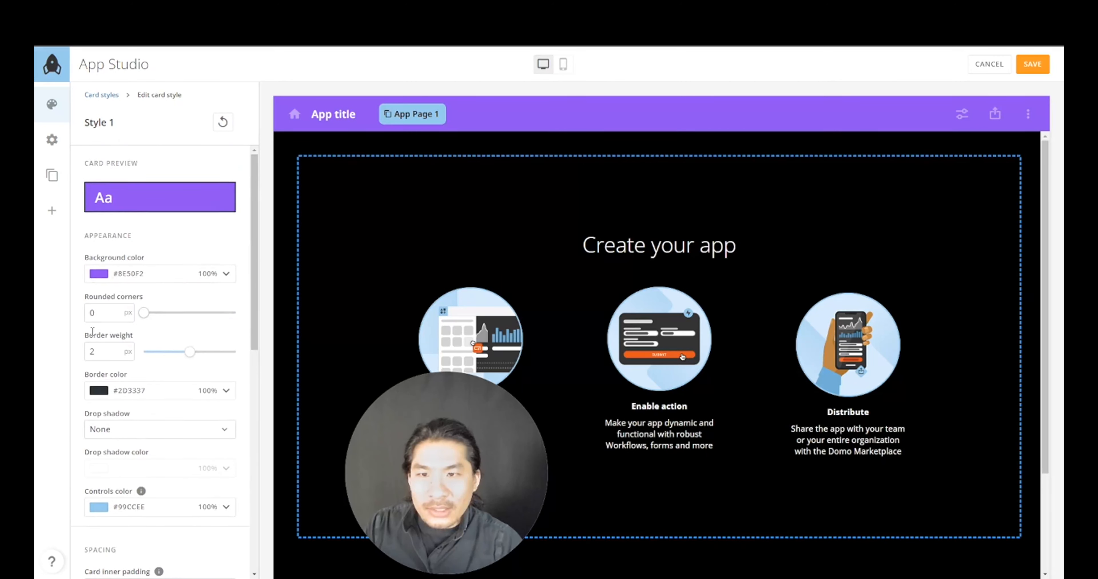
pyautogui.scroll(-10, 202, 343)
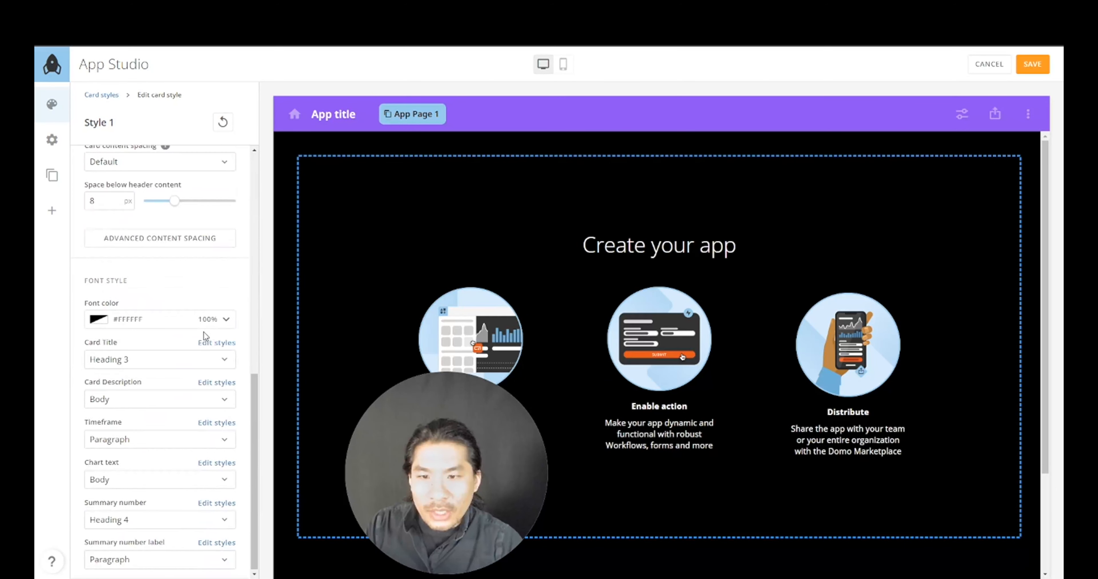
pyautogui.scroll(10, 171, 255)
pyautogui.click(107, 96)
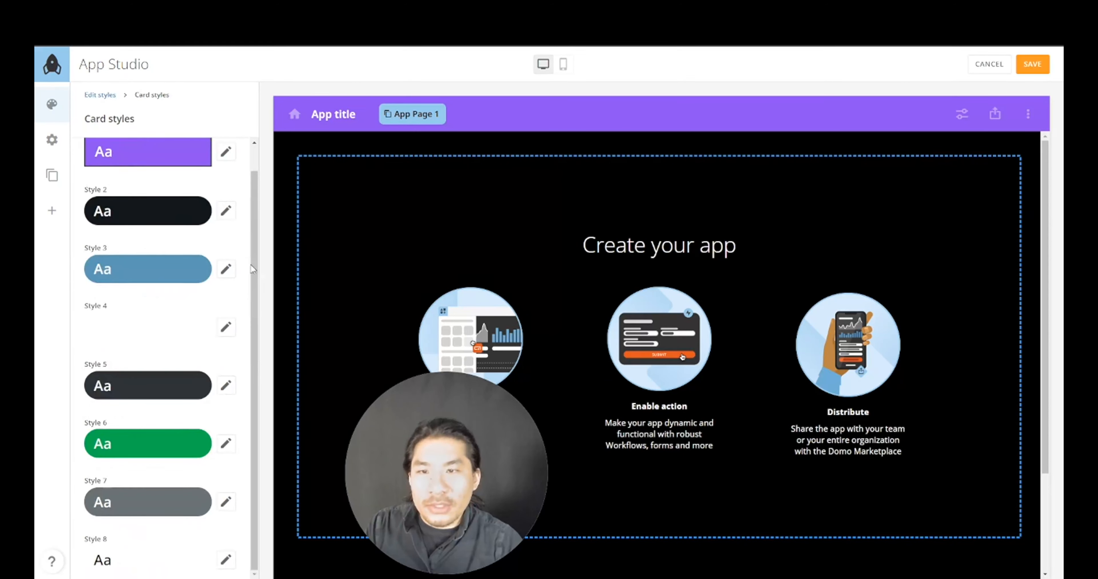
pyautogui.scroll(1, 245, 247)
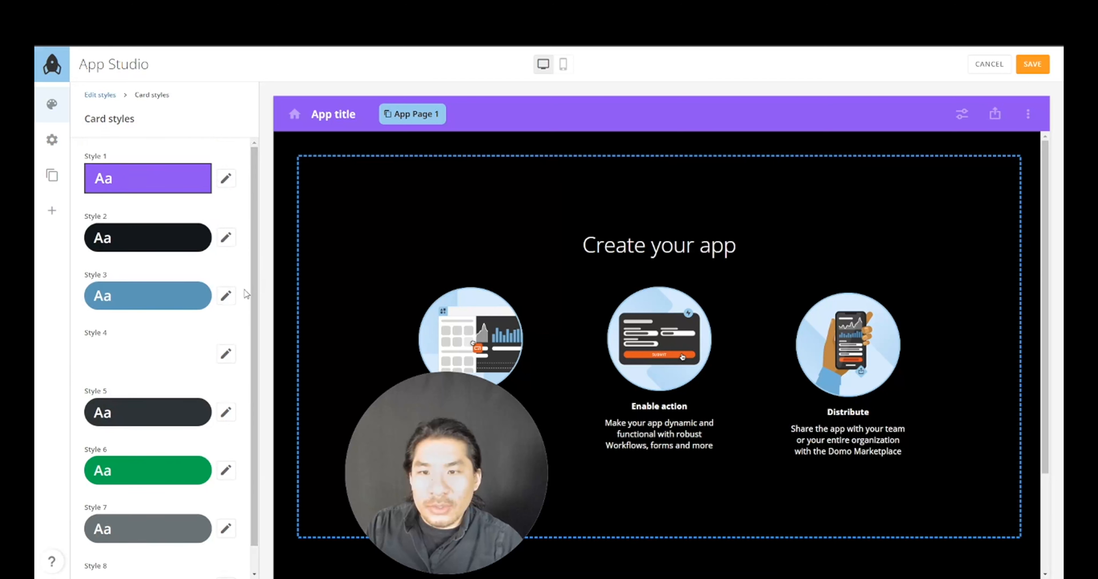
# - Set card Style 2's rounded corners to 0 px
pyautogui.click(226, 238)
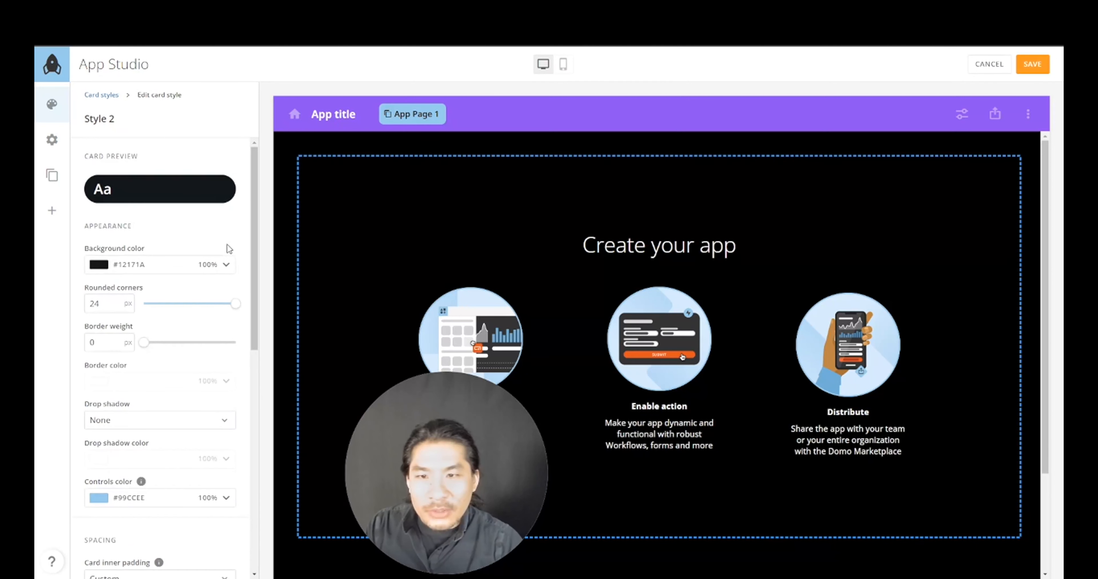
pyautogui.moveTo(235, 304); pyautogui.dragTo(129, 309)
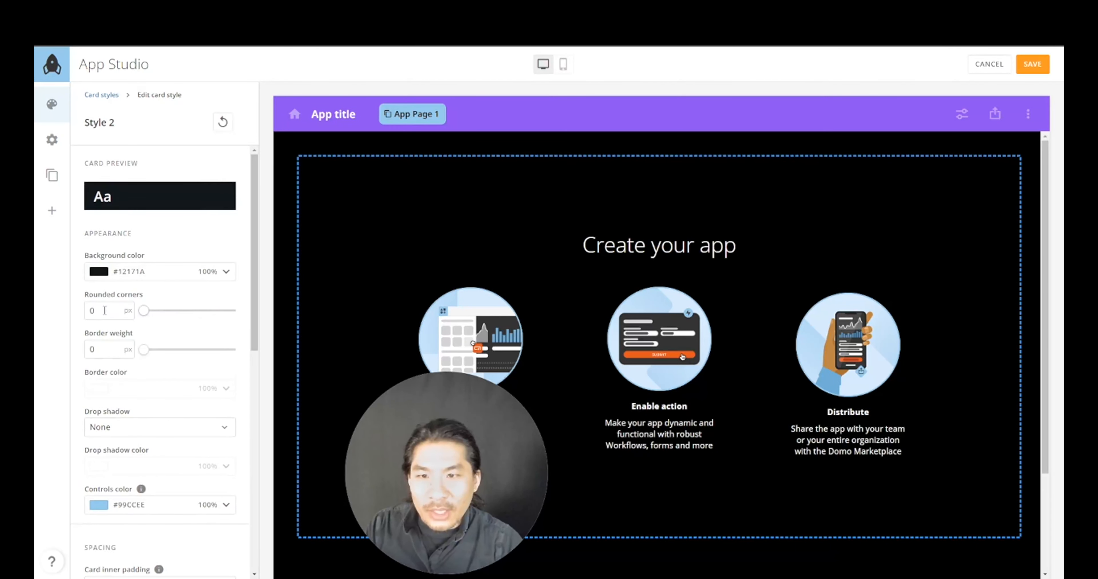
pyautogui.scroll(-2, 225, 244)
pyautogui.scroll(2, 225, 243)
# - Go back through Card styles and Edit styles to the Table styles list
pyautogui.click(108, 96)
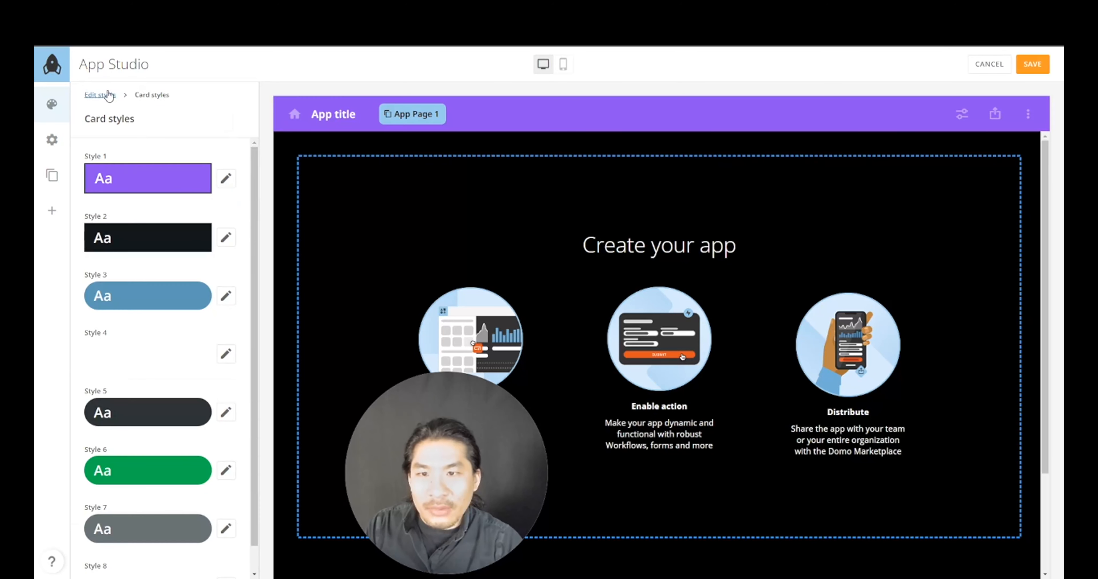
pyautogui.scroll(-2, 236, 283)
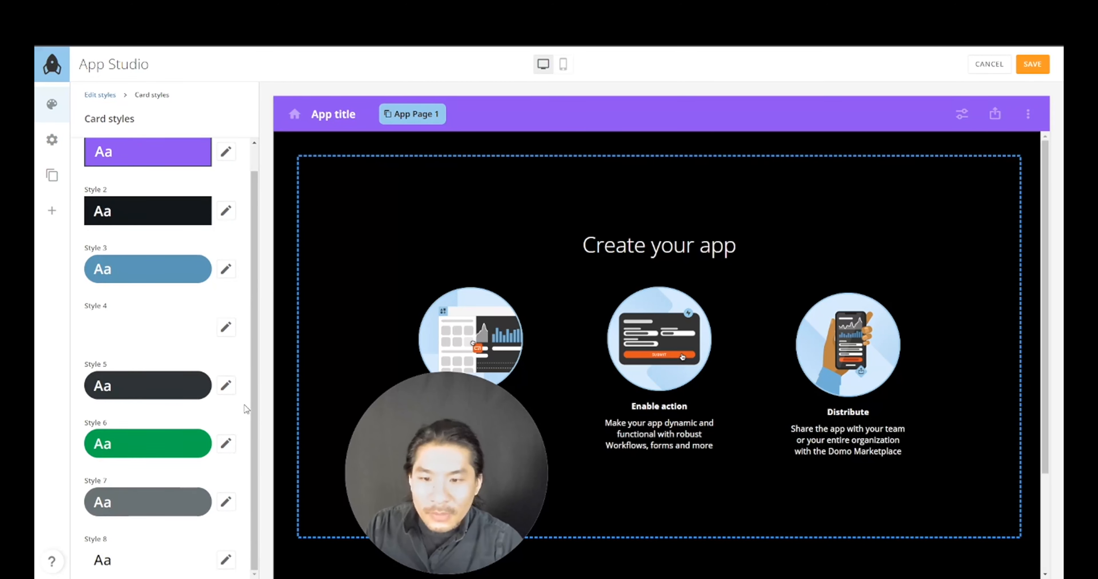
pyautogui.scroll(1, 244, 404)
pyautogui.click(102, 94)
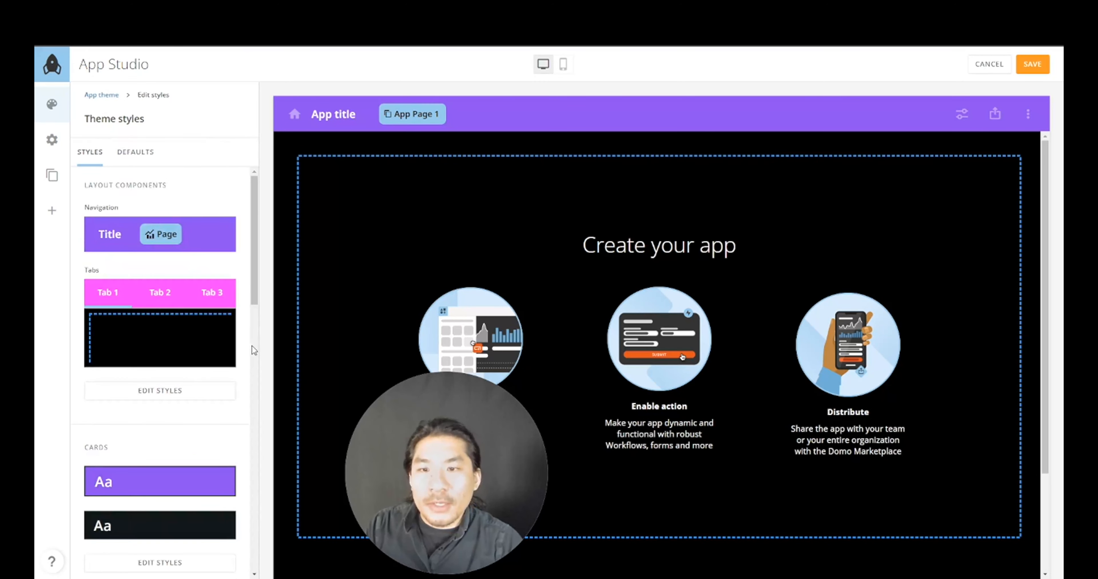
pyautogui.scroll(-10, 250, 359)
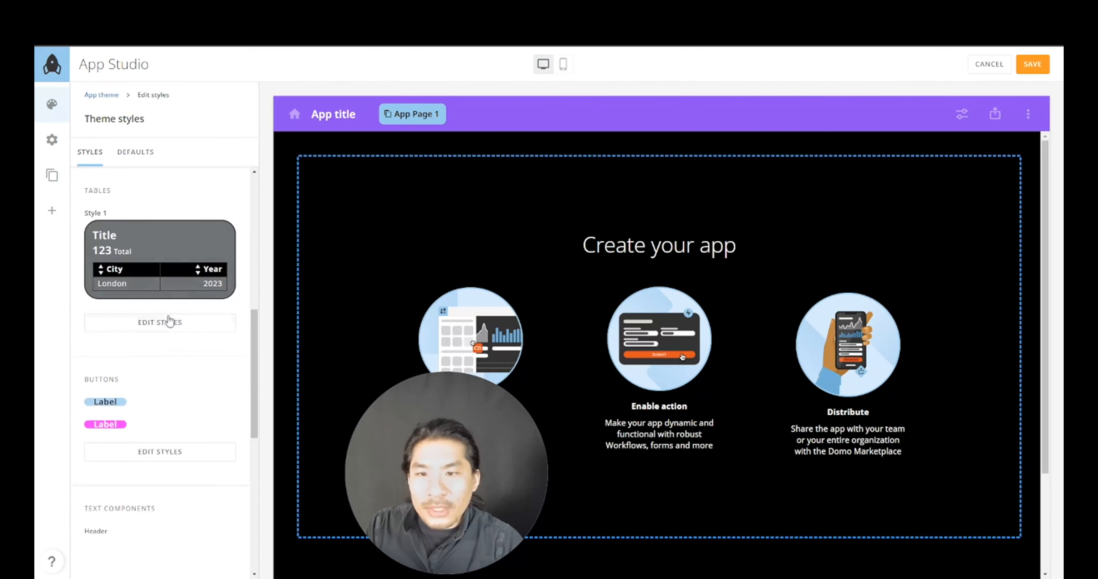
pyautogui.click(169, 321)
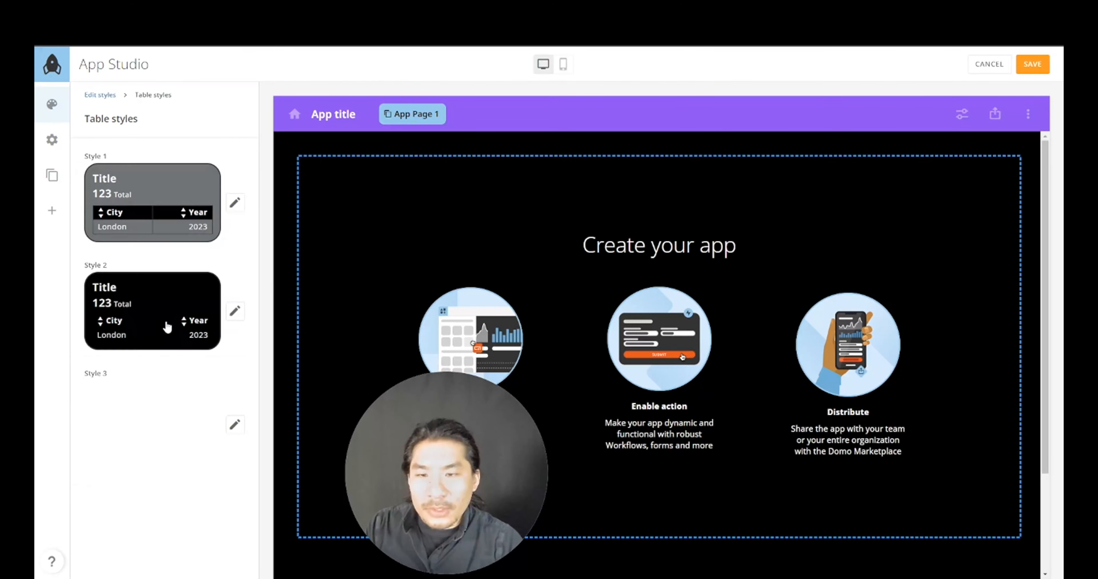
# - Set table Style 1's card background to black #000000 at 100% opacity
pyautogui.click(235, 203)
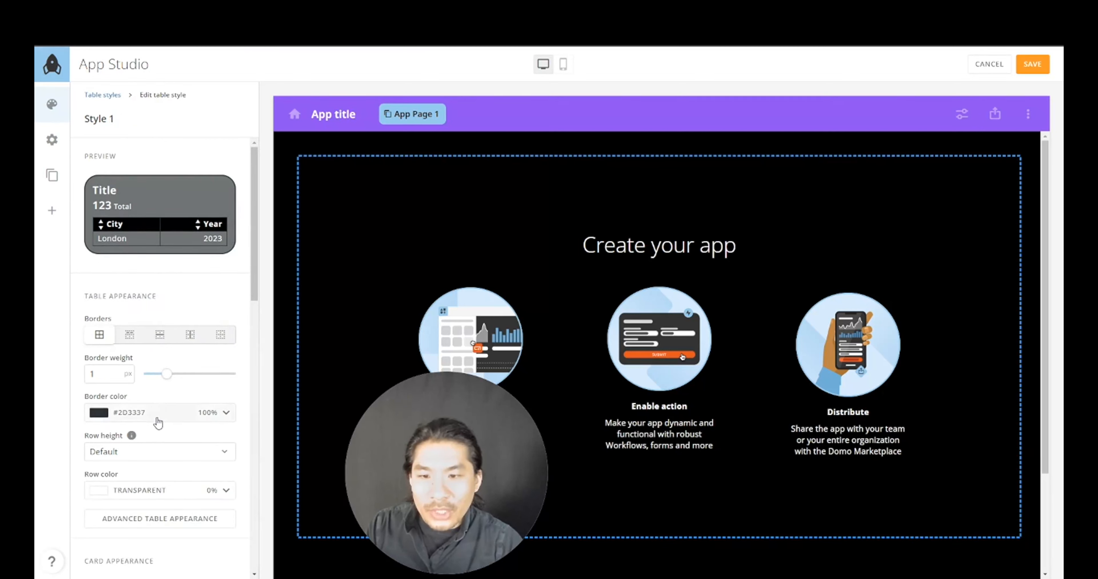
pyautogui.scroll(-5, 158, 423)
pyautogui.click(161, 443)
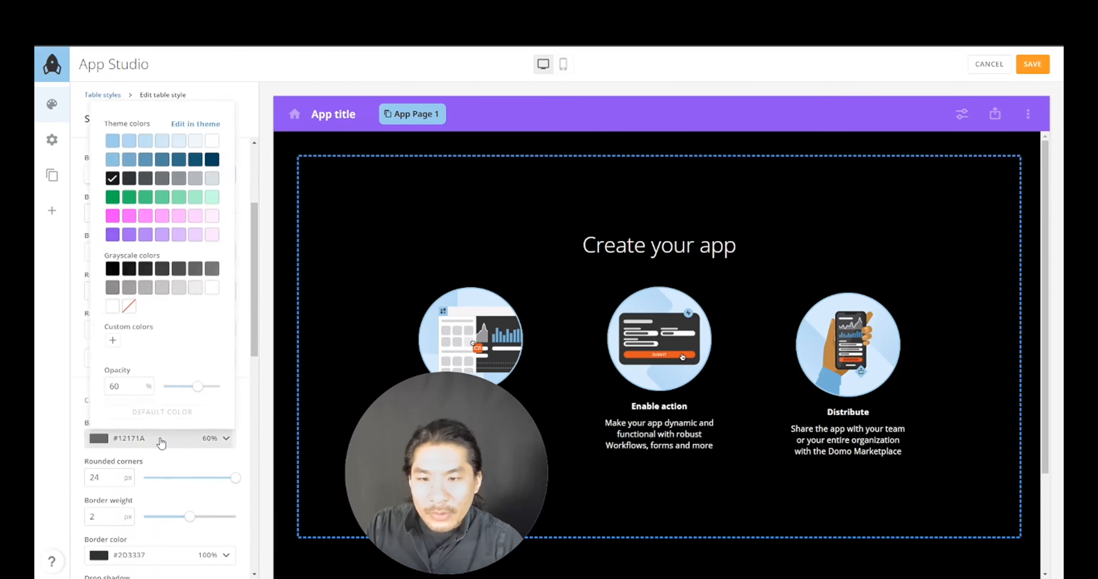
pyautogui.click(112, 274)
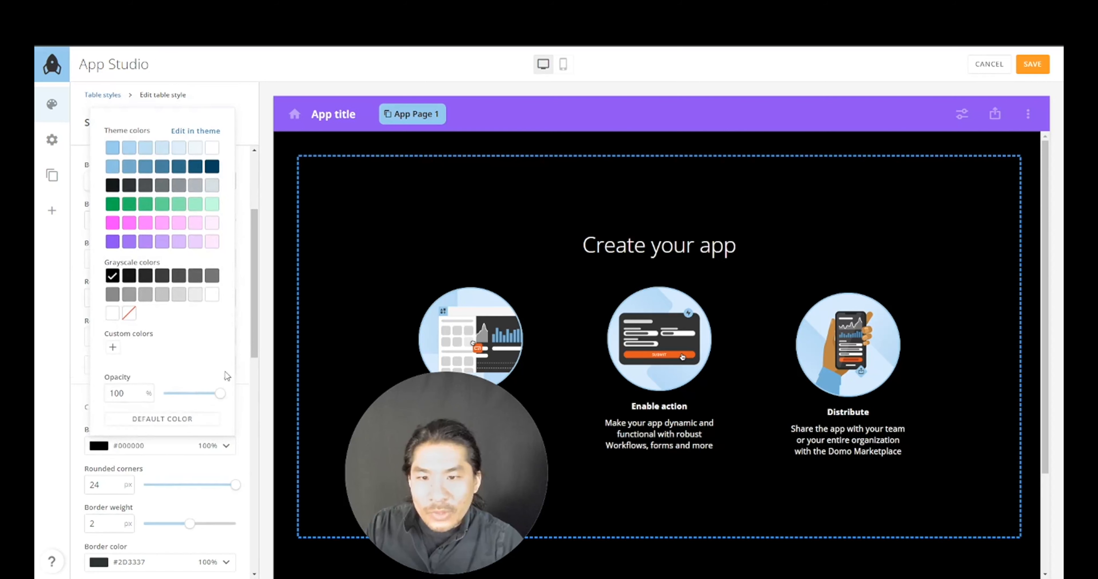
pyautogui.scroll(5, 244, 376)
pyautogui.scroll(-5, 244, 379)
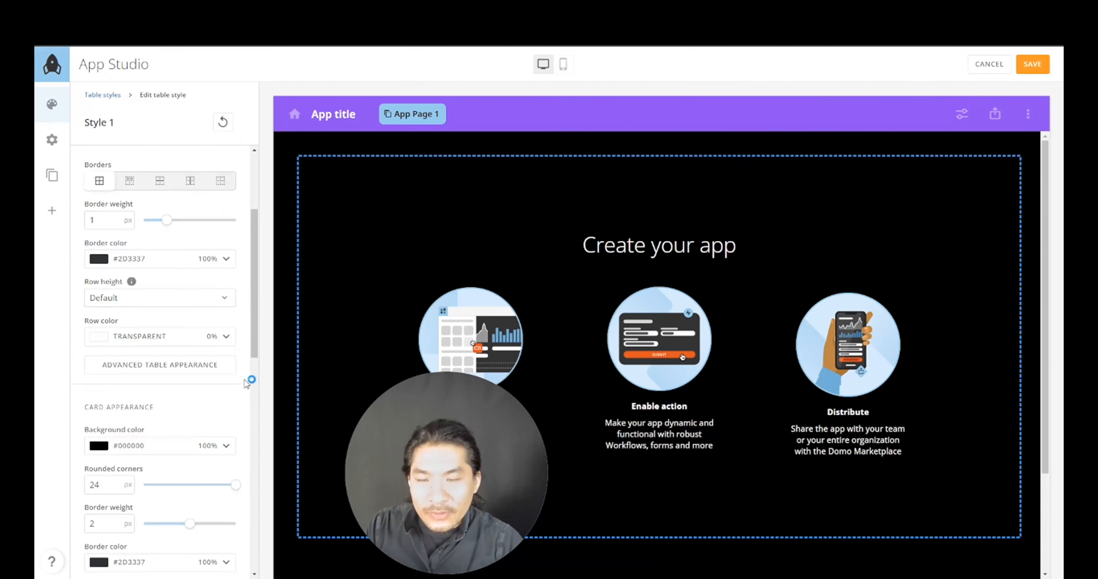
pyautogui.scroll(-4, 245, 383)
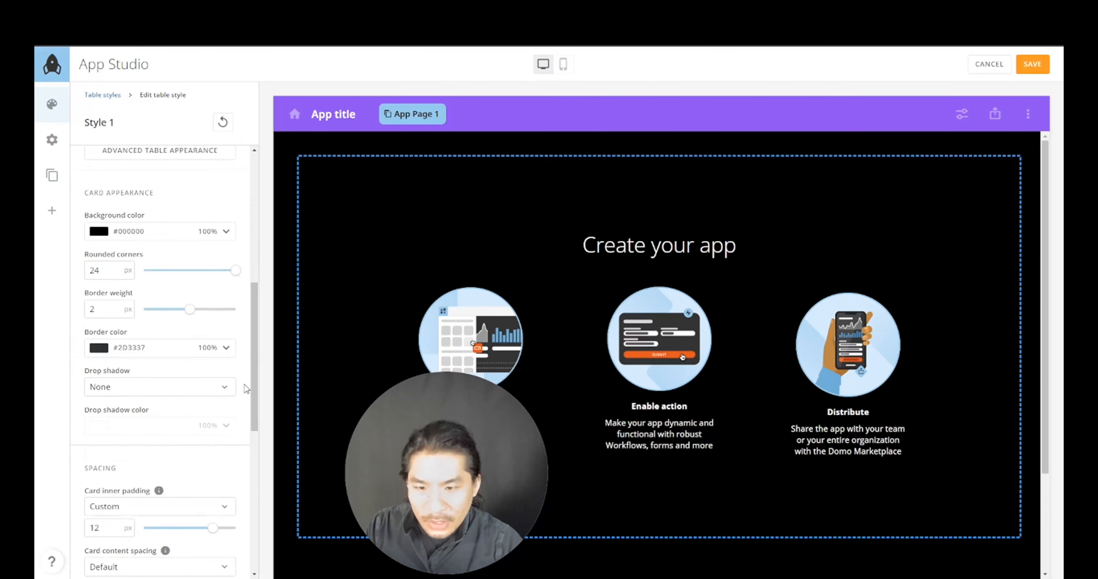
pyautogui.scroll(5, 244, 384)
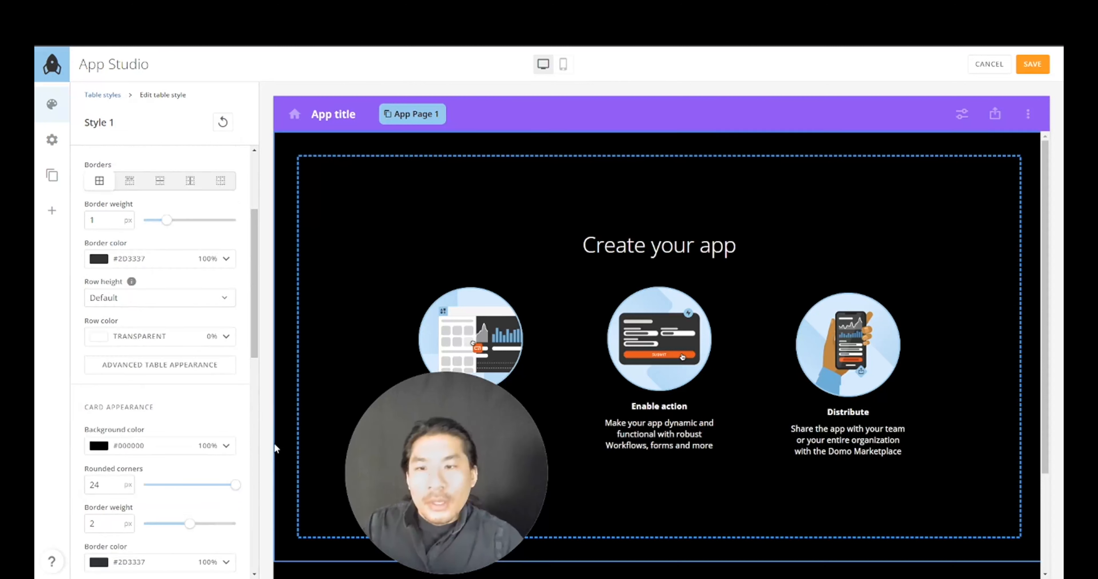
pyautogui.click(218, 367)
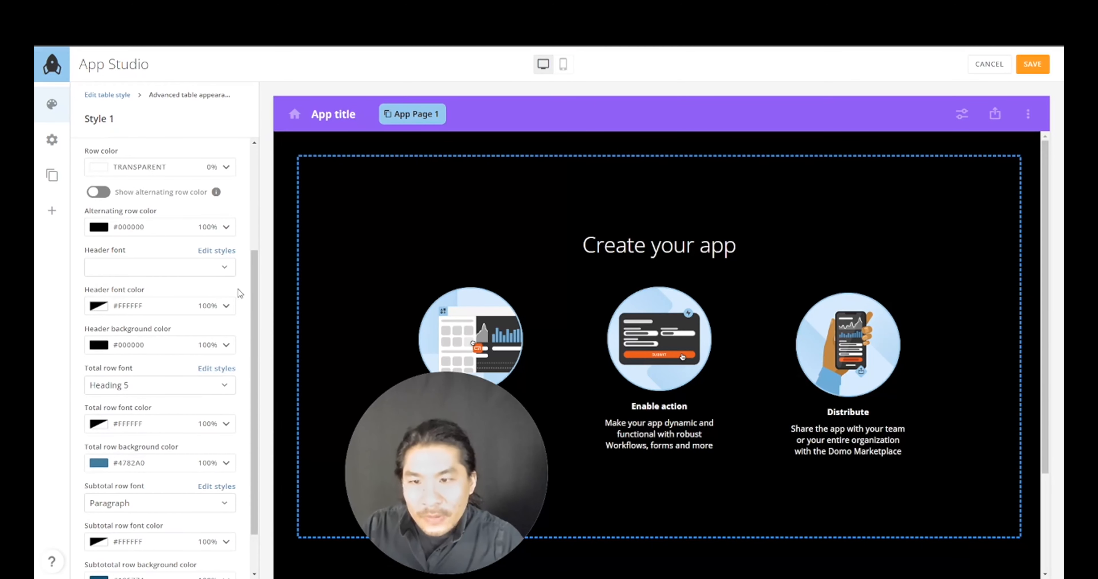
# - Set table Style 1's header background to magenta #FF40FF
pyautogui.scroll(4, 240, 293)
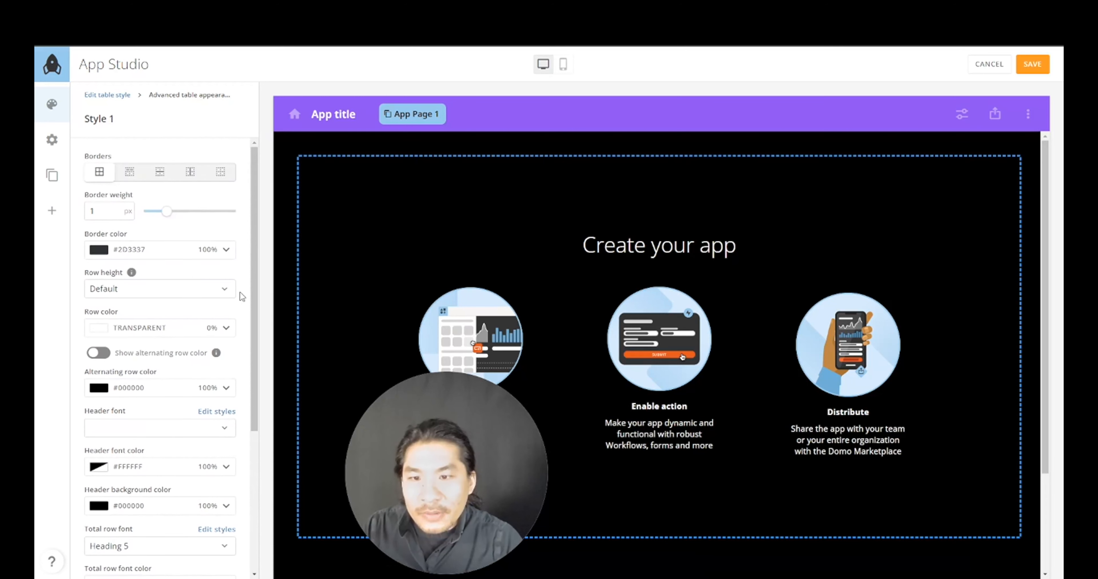
pyautogui.scroll(-3, 240, 253)
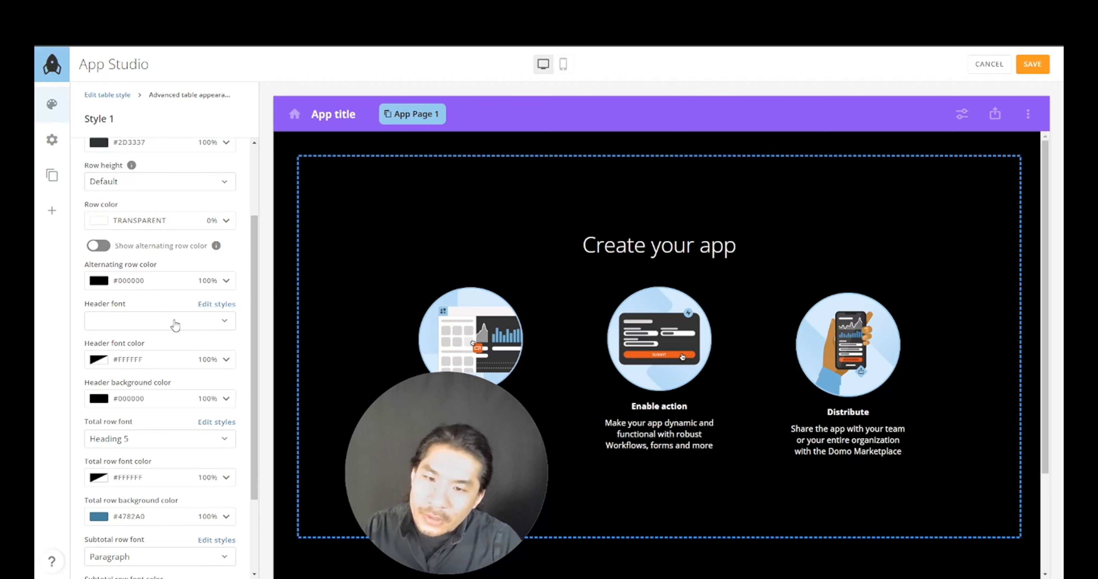
pyautogui.click(156, 403)
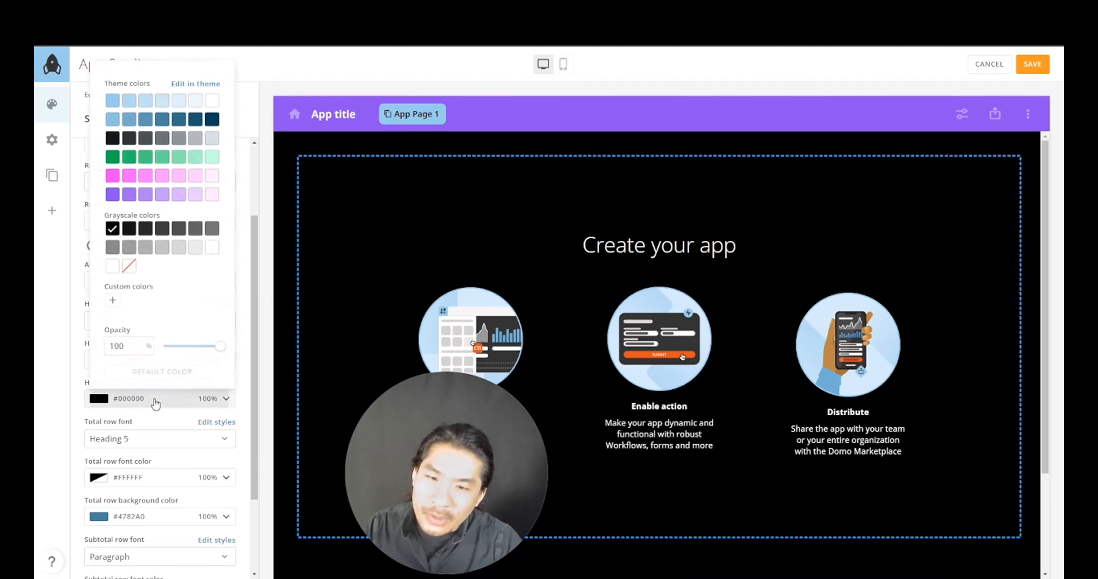
pyautogui.click(113, 176)
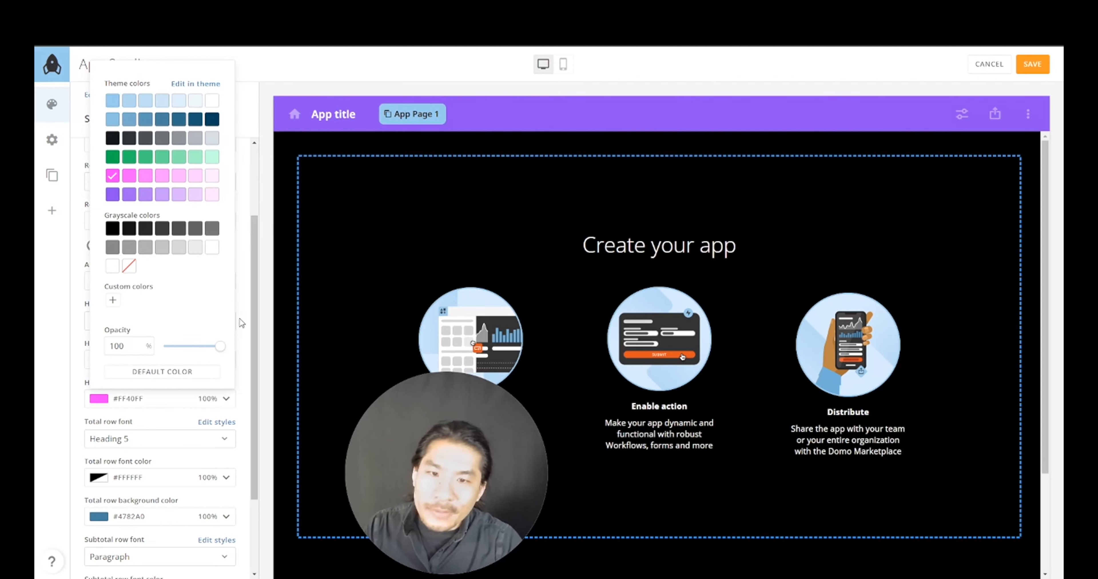
pyautogui.click(242, 328)
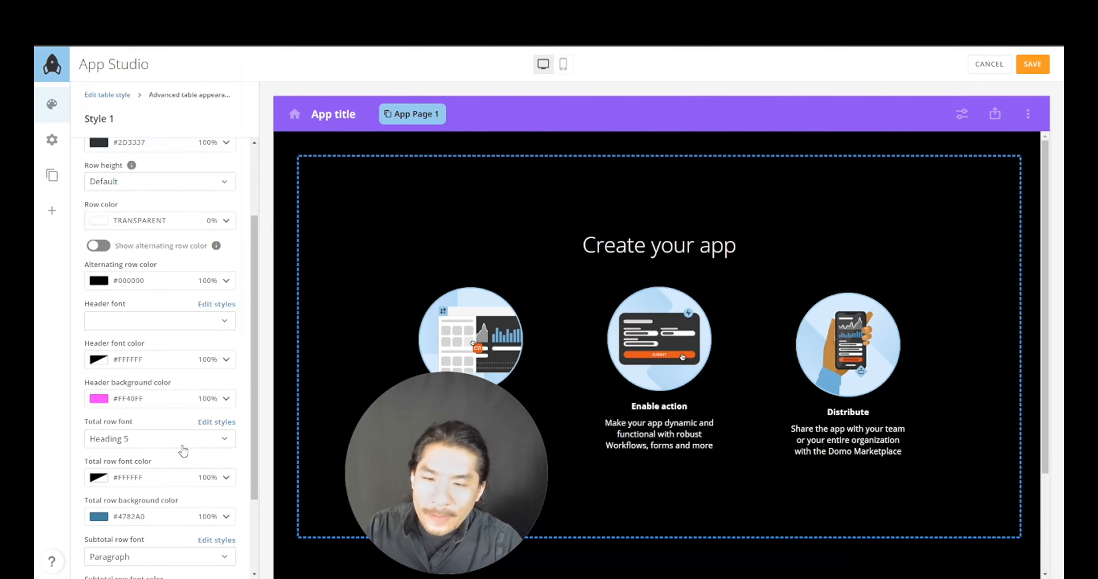
# - Set total row background to #B1B1B1 and subtotal rows to #D8D8D8, then return to Table styles
pyautogui.scroll(-3, 222, 441)
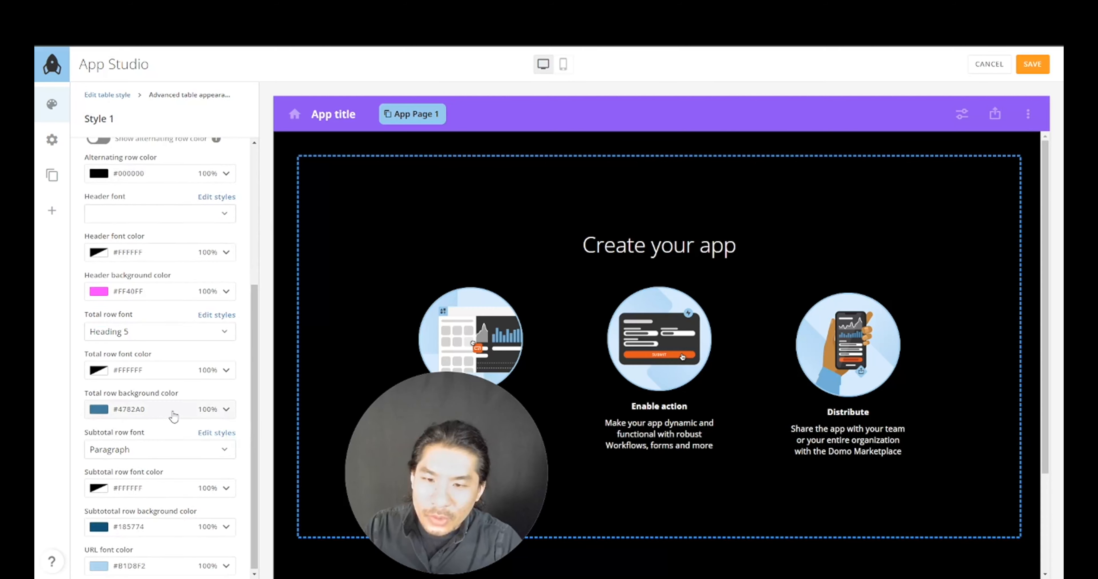
pyautogui.click(174, 412)
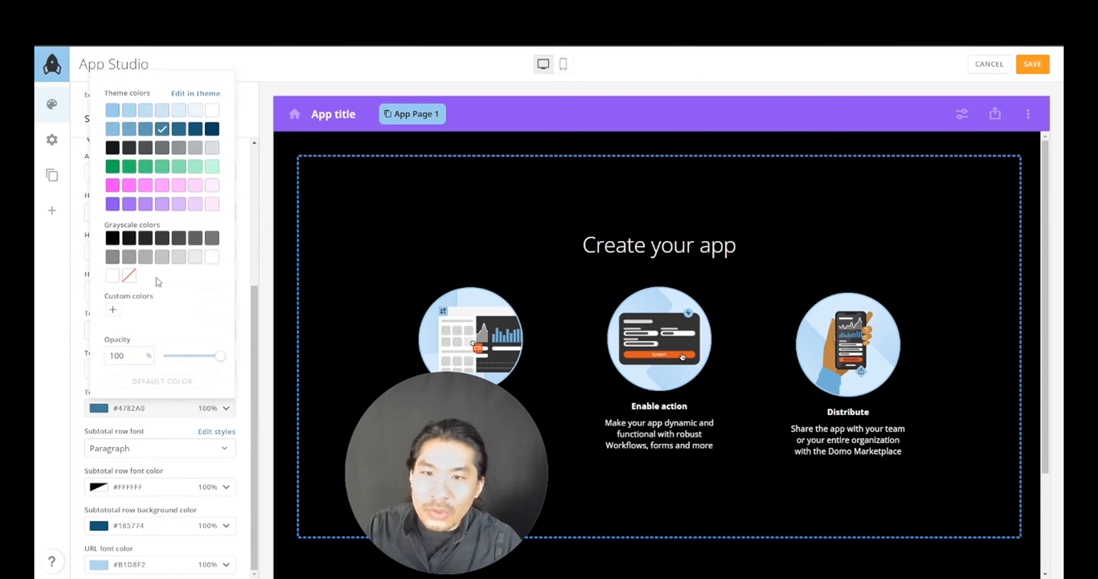
pyautogui.click(145, 257)
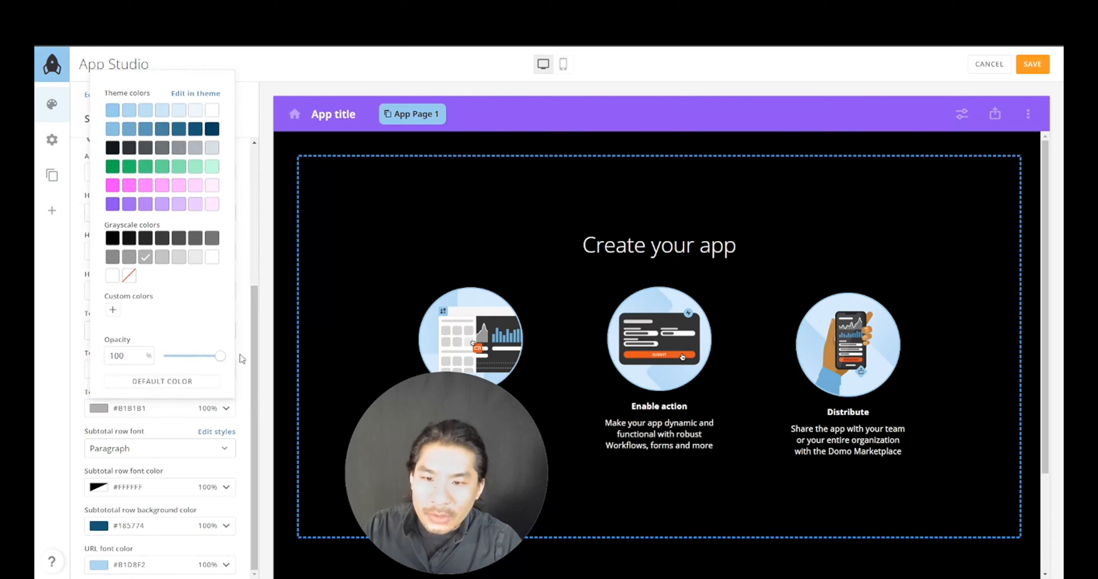
pyautogui.click(239, 400)
pyautogui.click(164, 526)
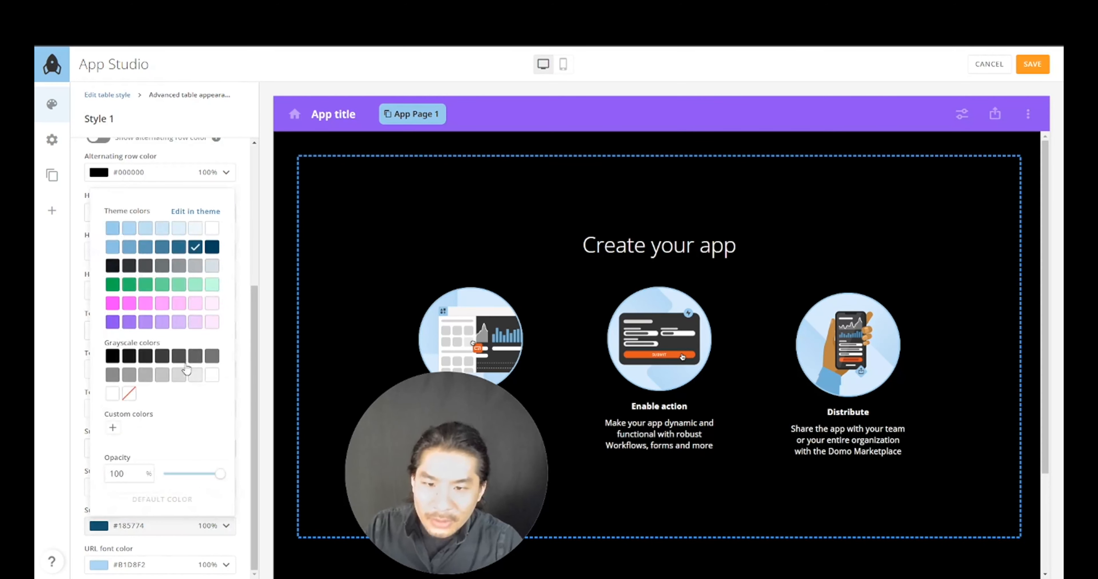
pyautogui.click(179, 375)
pyautogui.click(245, 380)
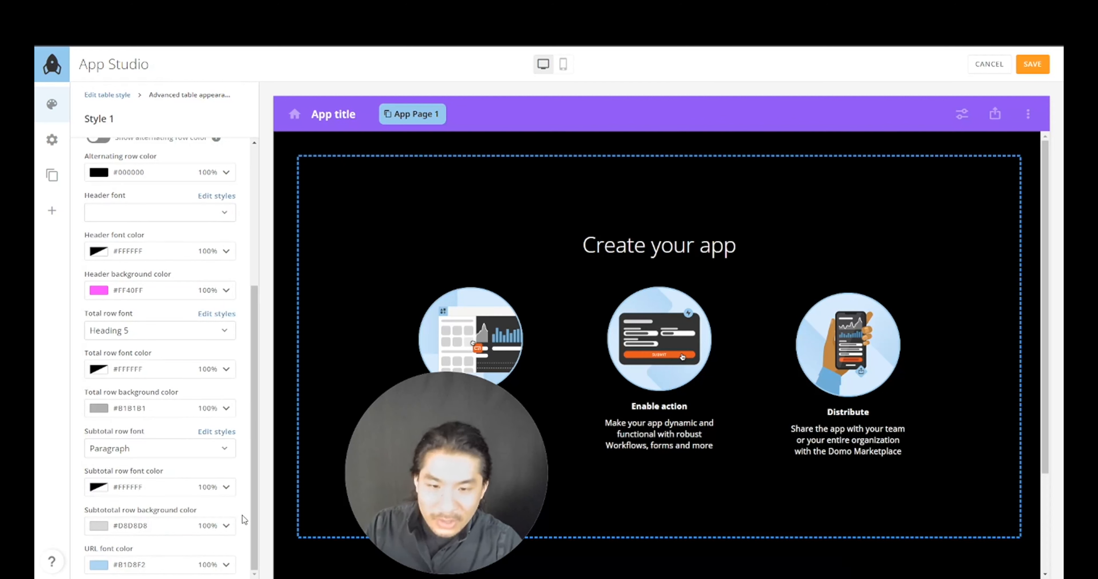
pyautogui.scroll(5, 246, 426)
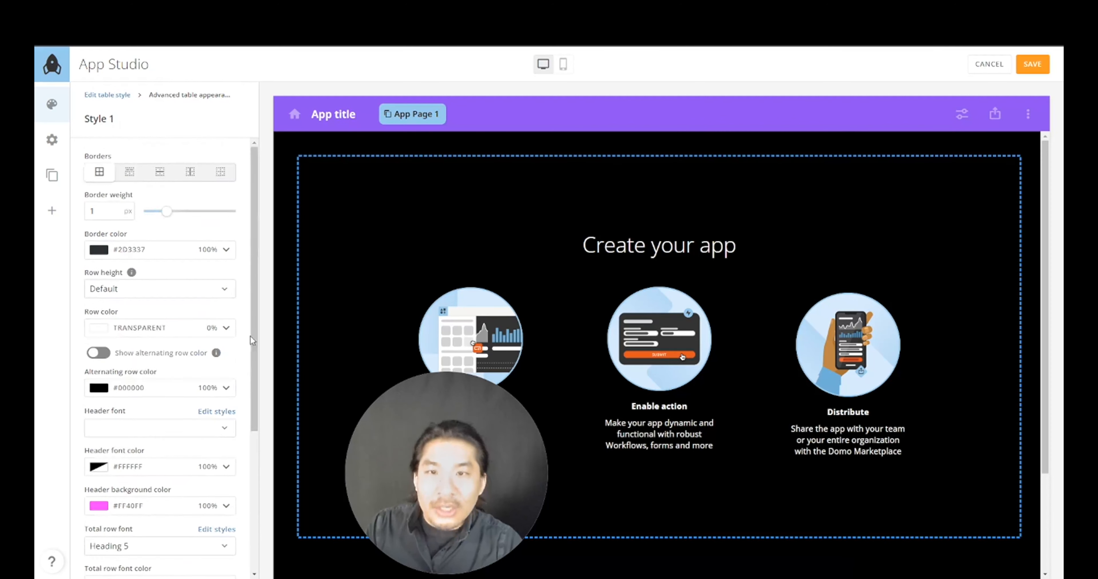
pyautogui.click(105, 95)
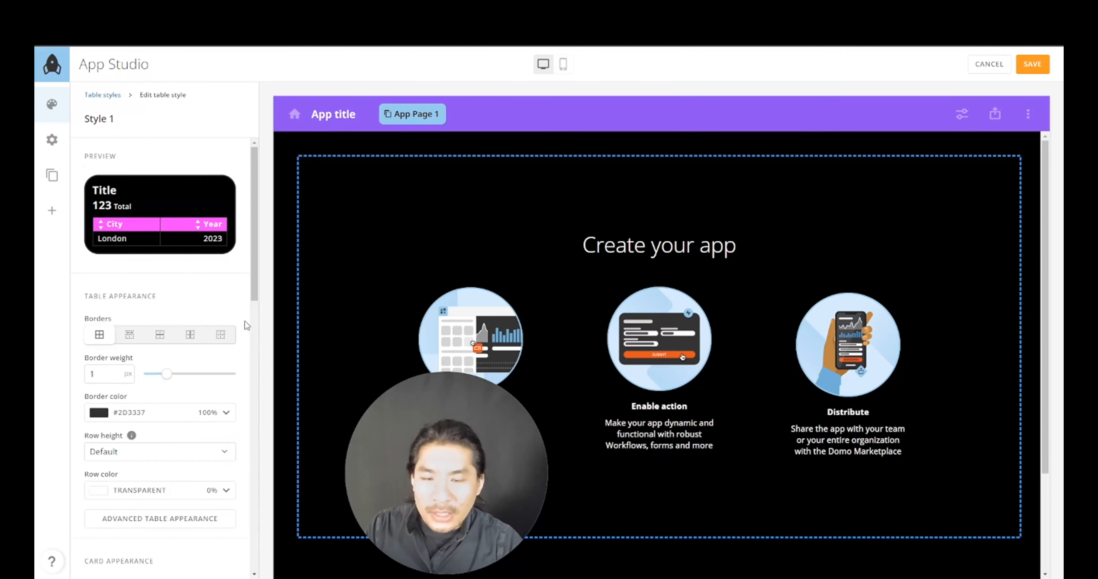
pyautogui.click(104, 95)
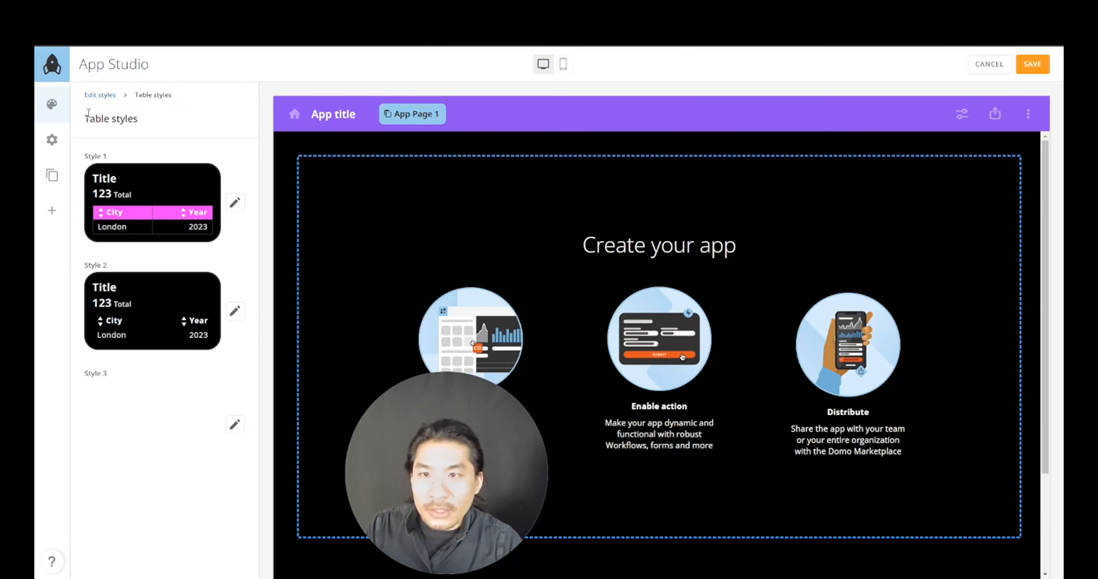
# - Reduce button Style 1's rounded corners from 12 px to 4 px
pyautogui.click(100, 95)
pyautogui.scroll(-8, 237, 343)
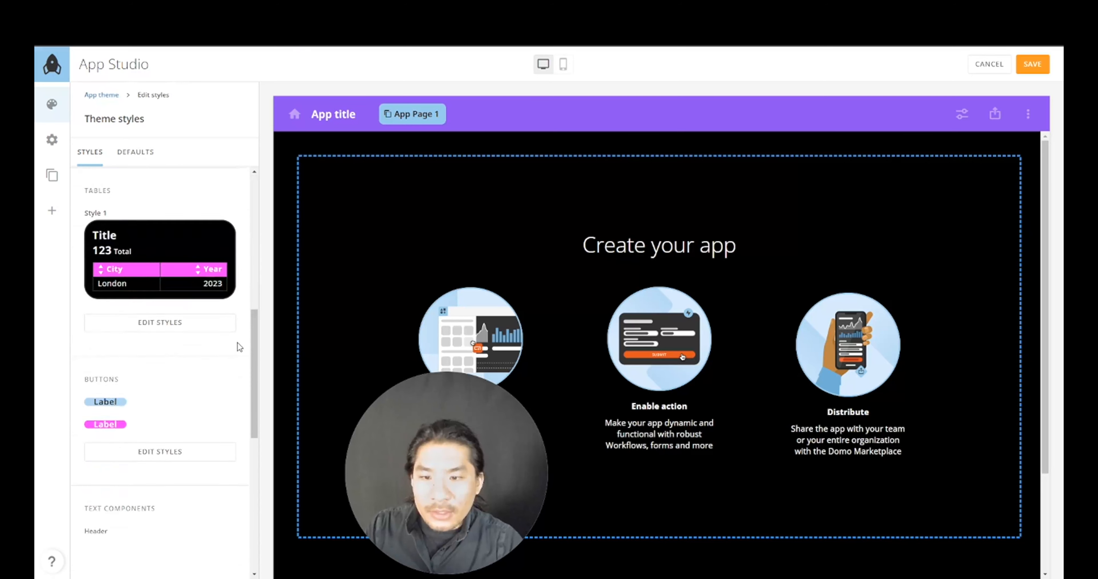
pyautogui.scroll(-5, 237, 341)
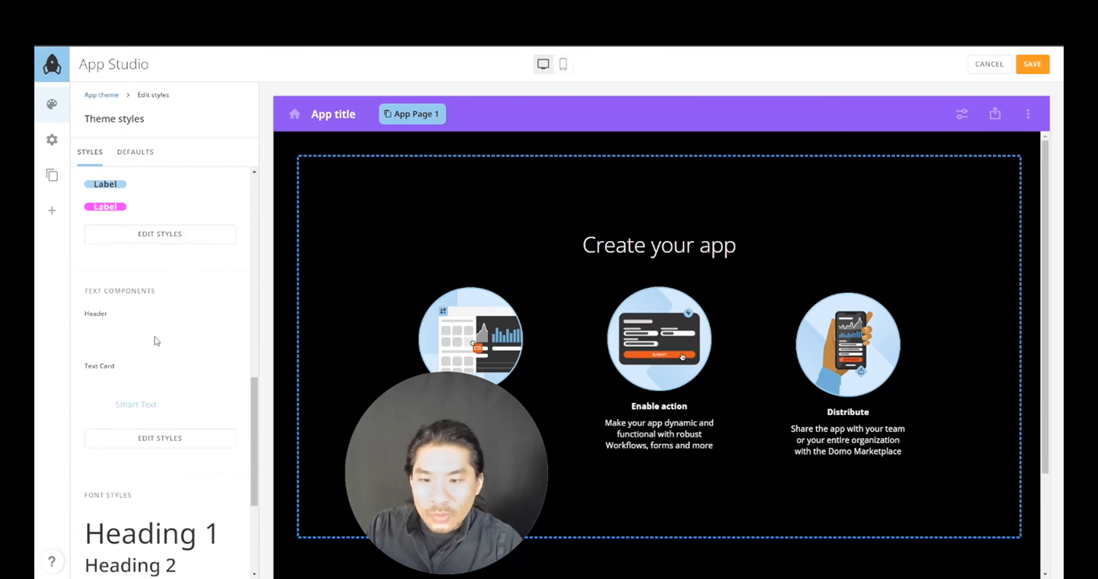
pyautogui.scroll(-5, 157, 341)
pyautogui.scroll(5, 156, 338)
pyautogui.click(159, 353)
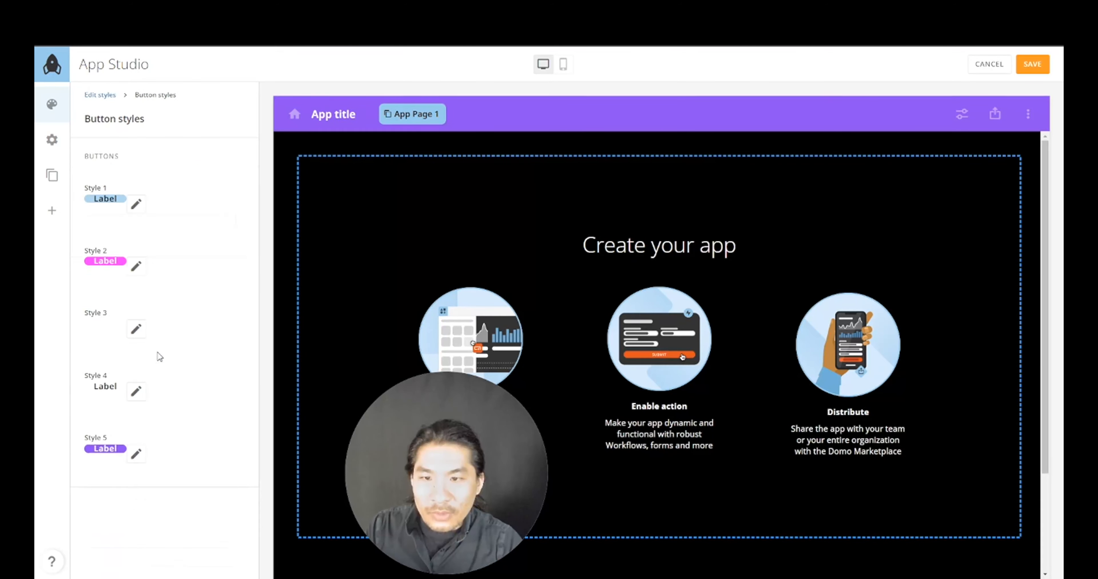
pyautogui.click(136, 206)
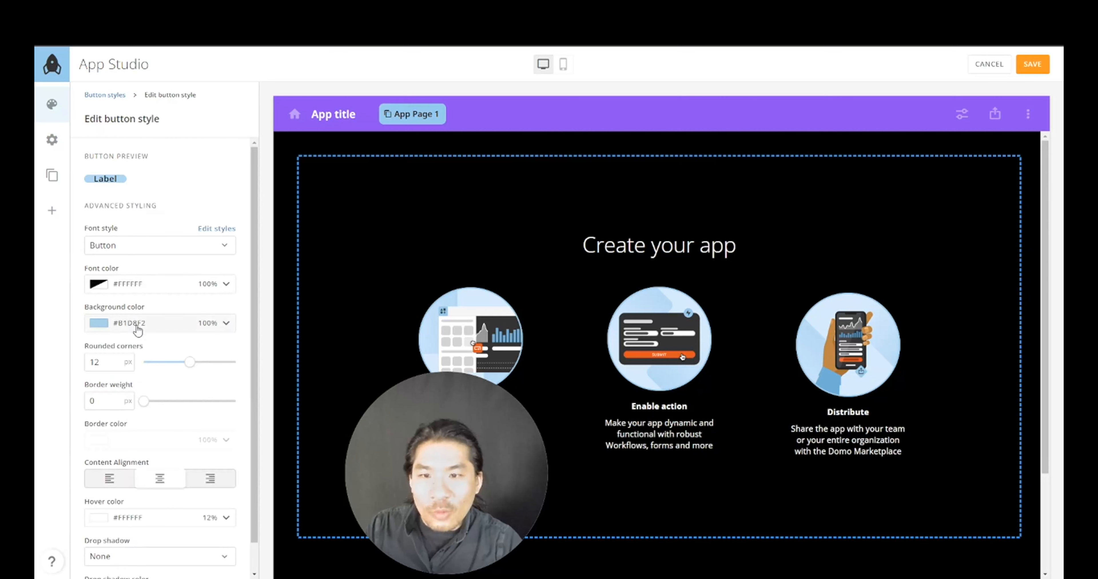
pyautogui.moveTo(187, 364); pyautogui.dragTo(160, 368)
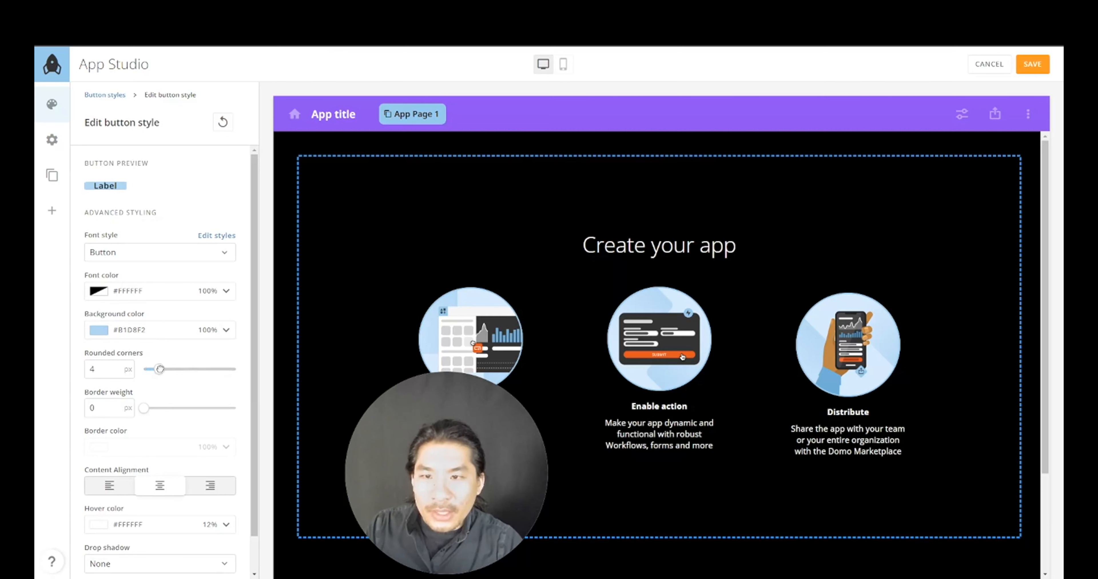
pyautogui.click(114, 95)
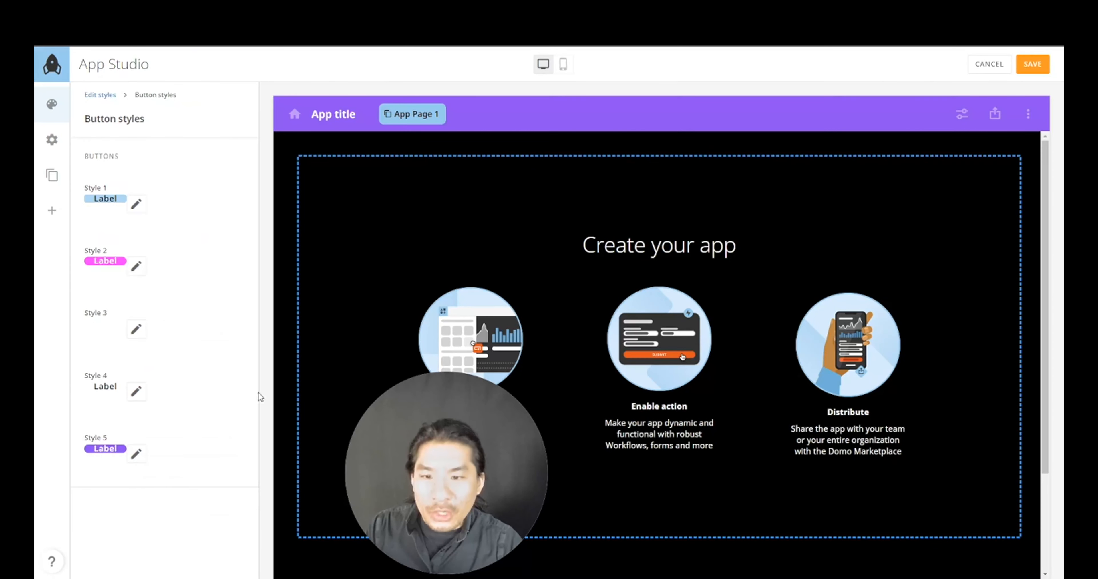
# - Change button Style 2's rounded corners value to 4 px
pyautogui.click(136, 267)
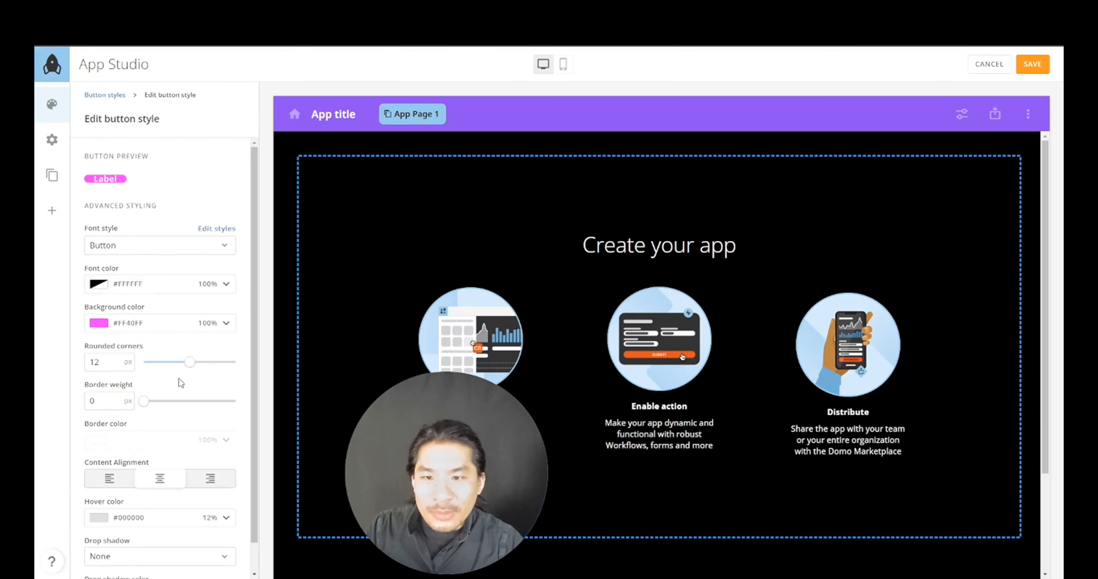
pyautogui.click(95, 362)
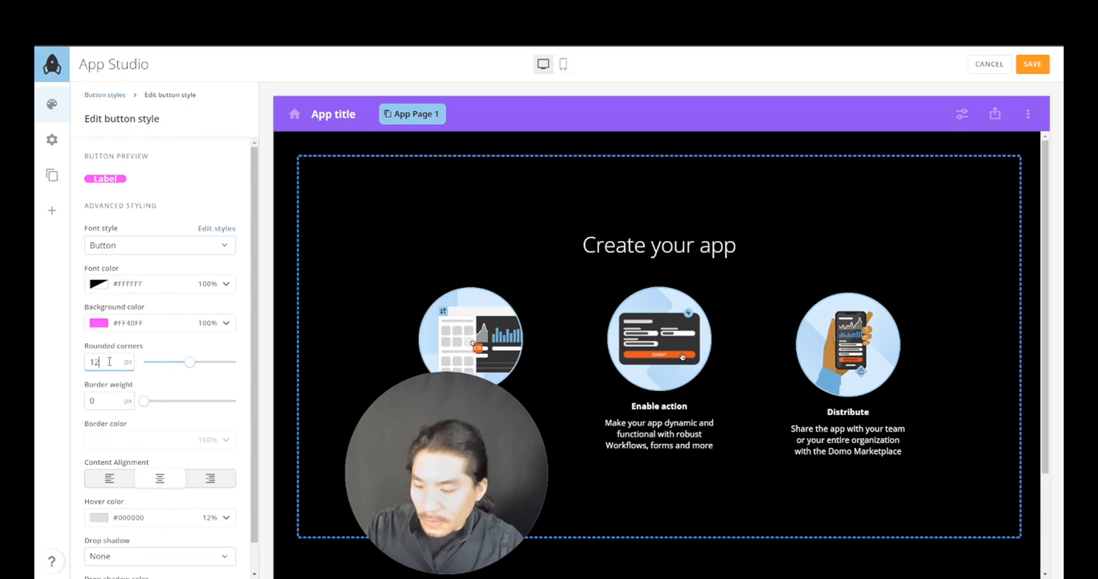
pyautogui.press('BackSpace')
pyautogui.press('BackSpace')
pyautogui.write('4')
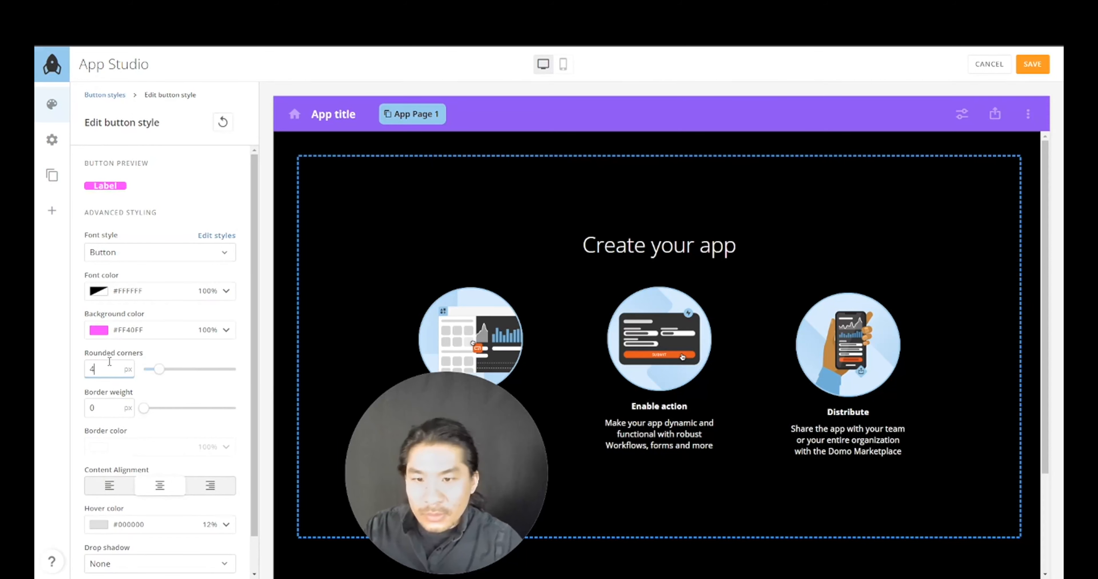
pyautogui.click(120, 93)
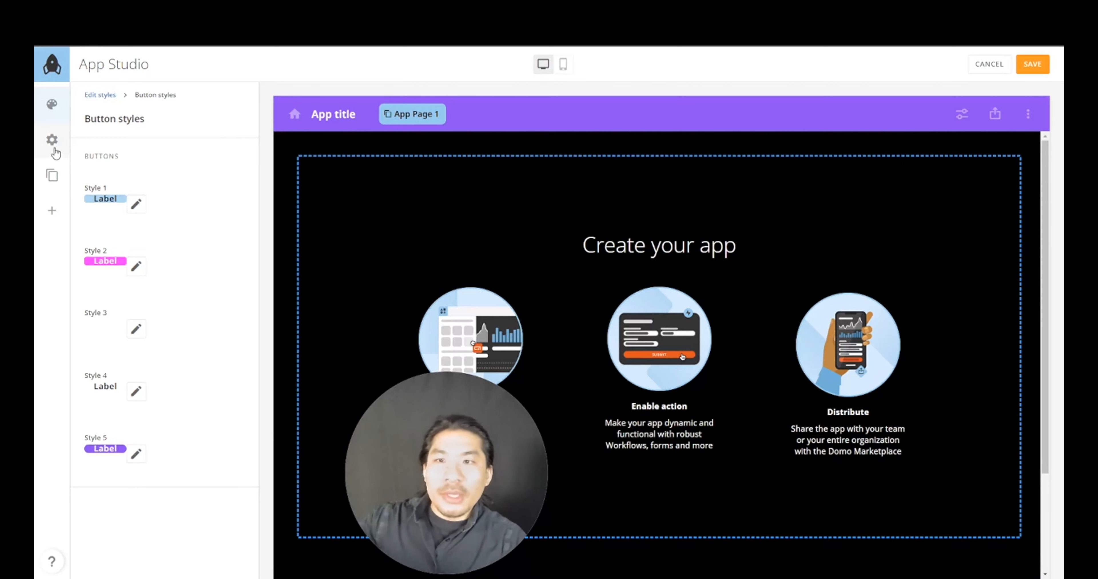
# - In App configuration, change the app name to 'Dashboard Dudes Demo App'
pyautogui.click(53, 141)
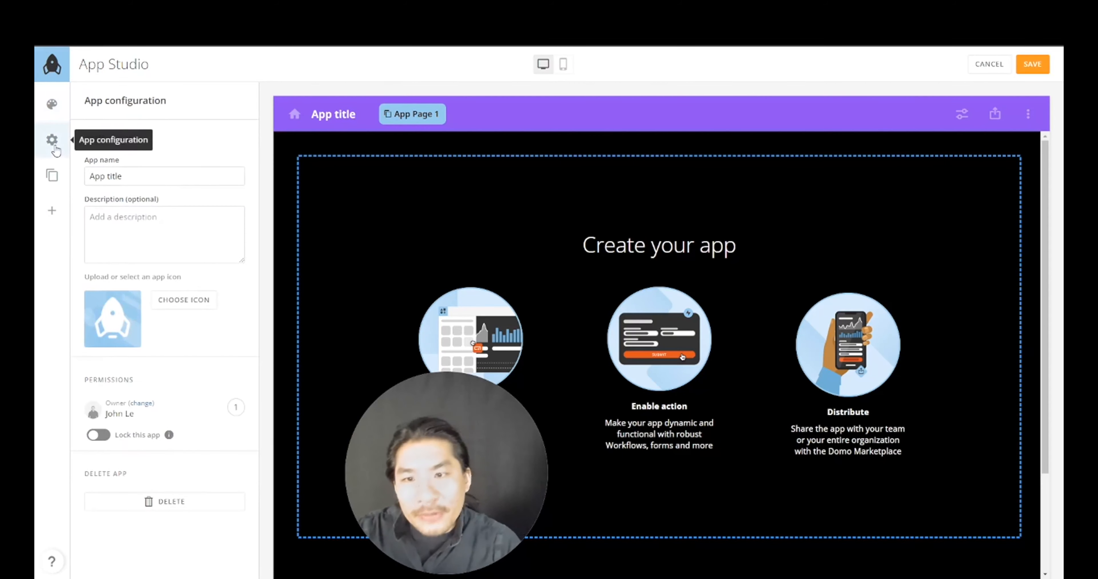
pyautogui.tripleClick(204, 176)
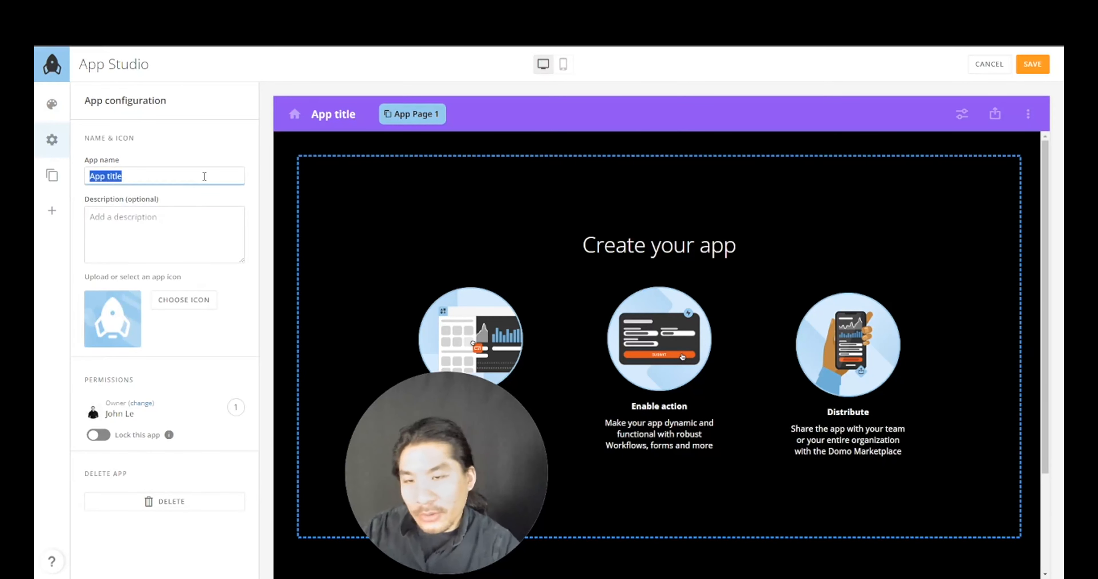
pyautogui.write('Domo')
pyautogui.press('BackSpace')
pyautogui.press('BackSpace')
pyautogui.press('BackSpace')
pyautogui.write('ashboard Dudes Demo App')
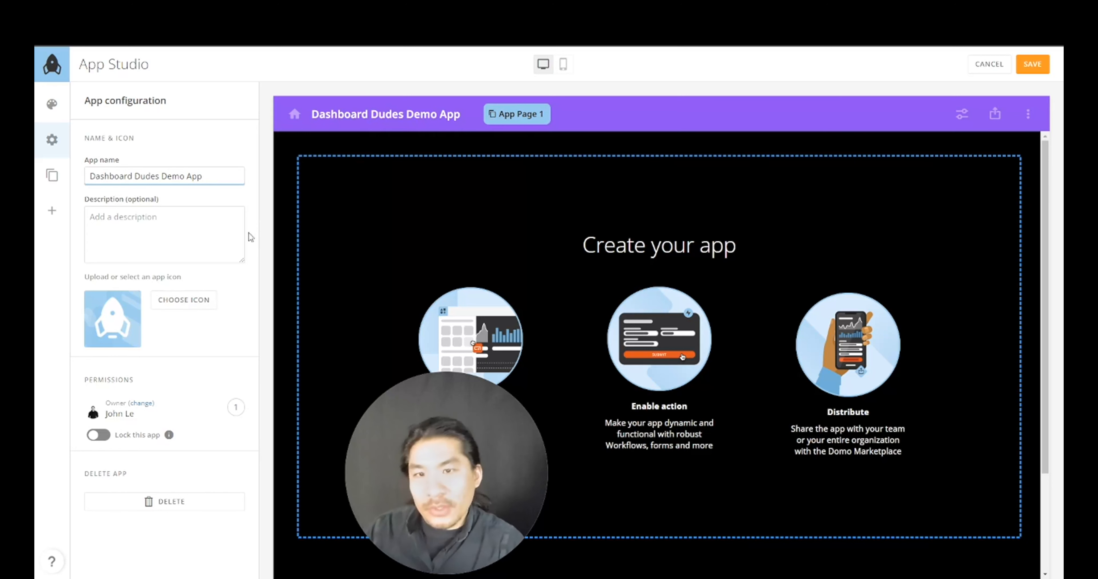
pyautogui.click(255, 161)
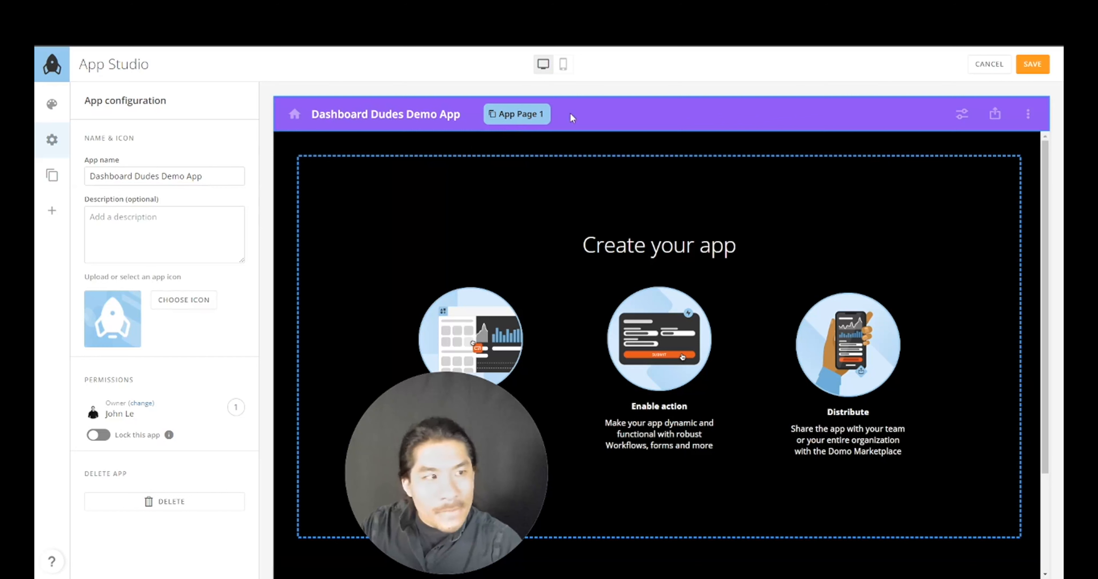
pyautogui.click(52, 175)
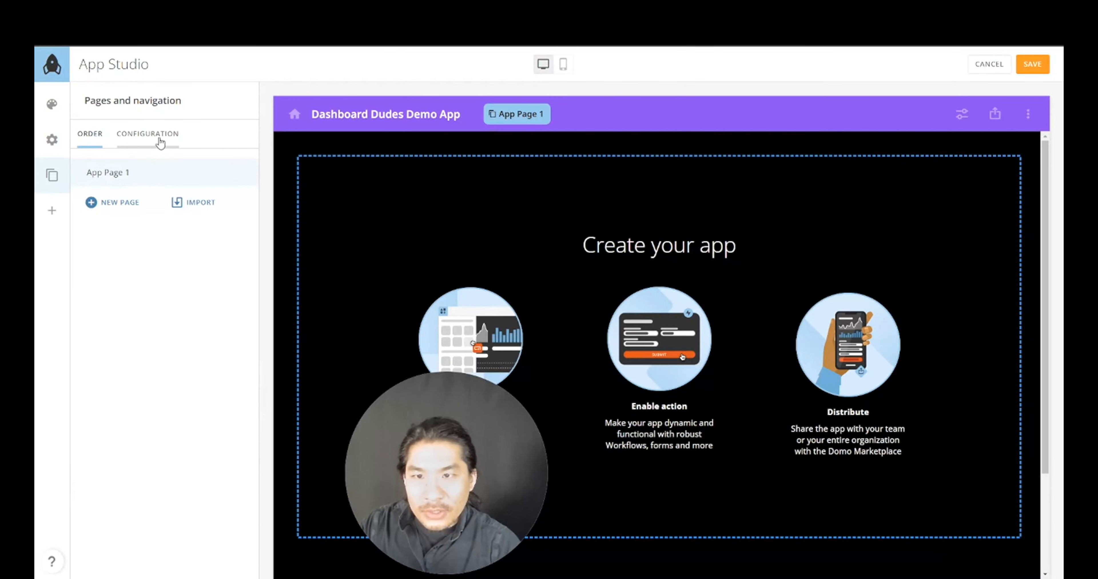
# - Rename App Page 1 to Finances with No icon and save
pyautogui.moveTo(119, 174); pyautogui.dragTo(122, 174)
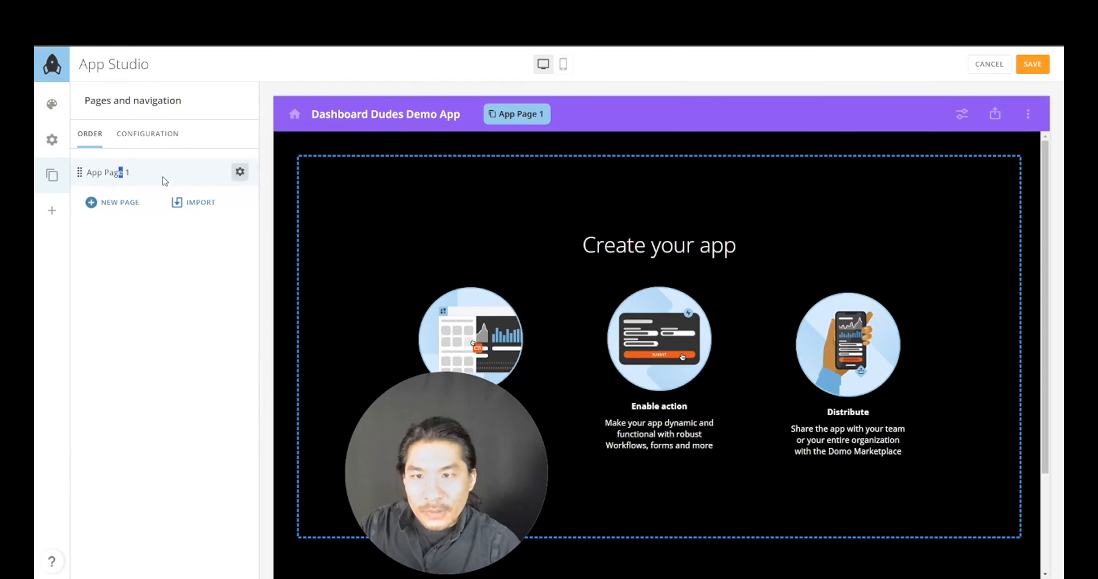
pyautogui.click(240, 172)
pyautogui.tripleClick(482, 254)
pyautogui.moveTo(446, 469); pyautogui.dragTo(141, 458)
pyautogui.click(492, 255)
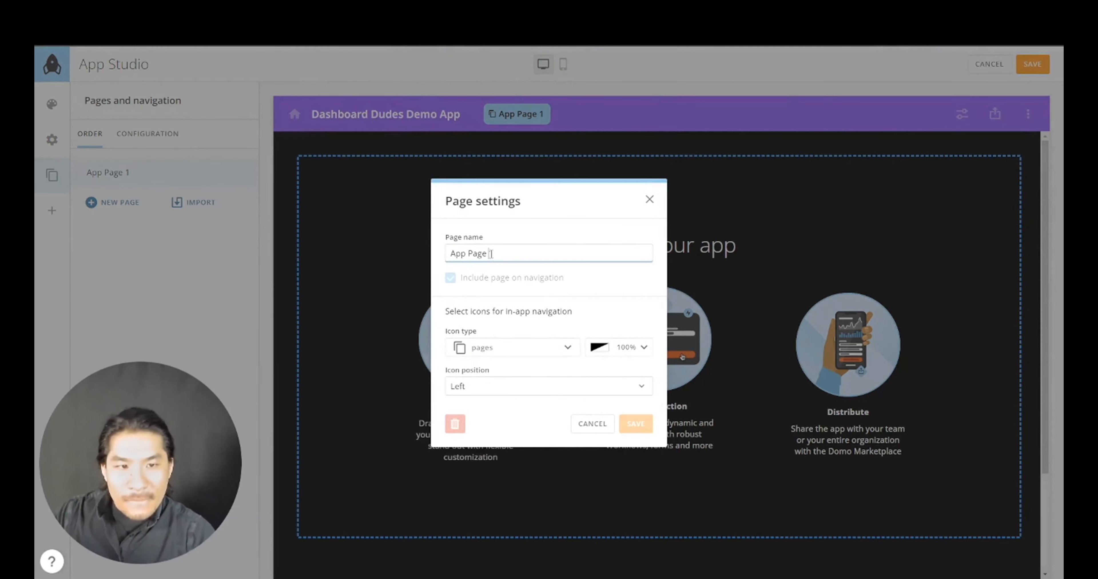
pyautogui.tripleClick(490, 254)
pyautogui.write('Finances')
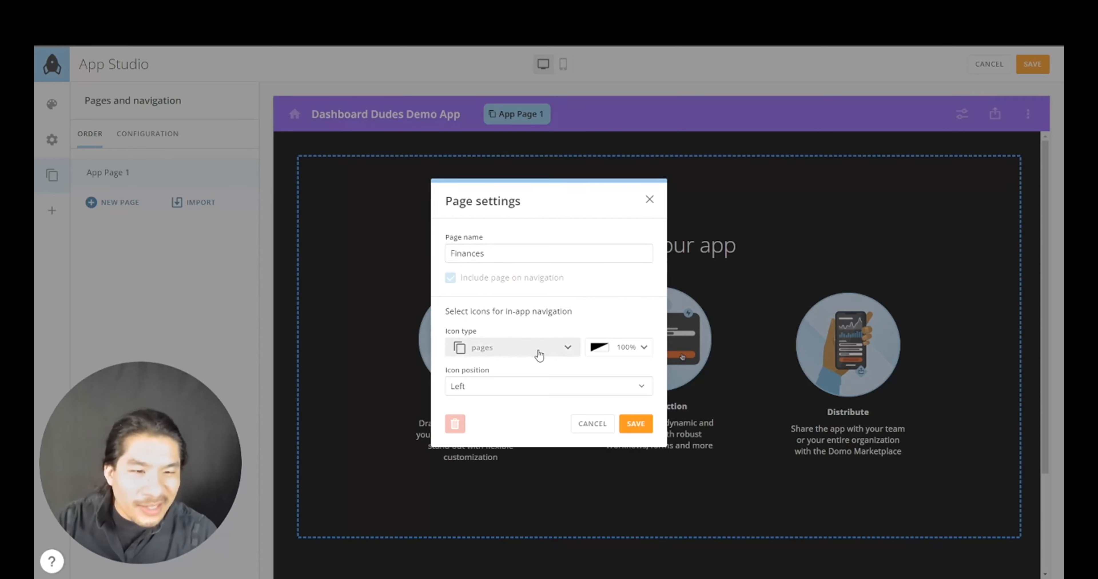
pyautogui.click(516, 349)
pyautogui.click(513, 326)
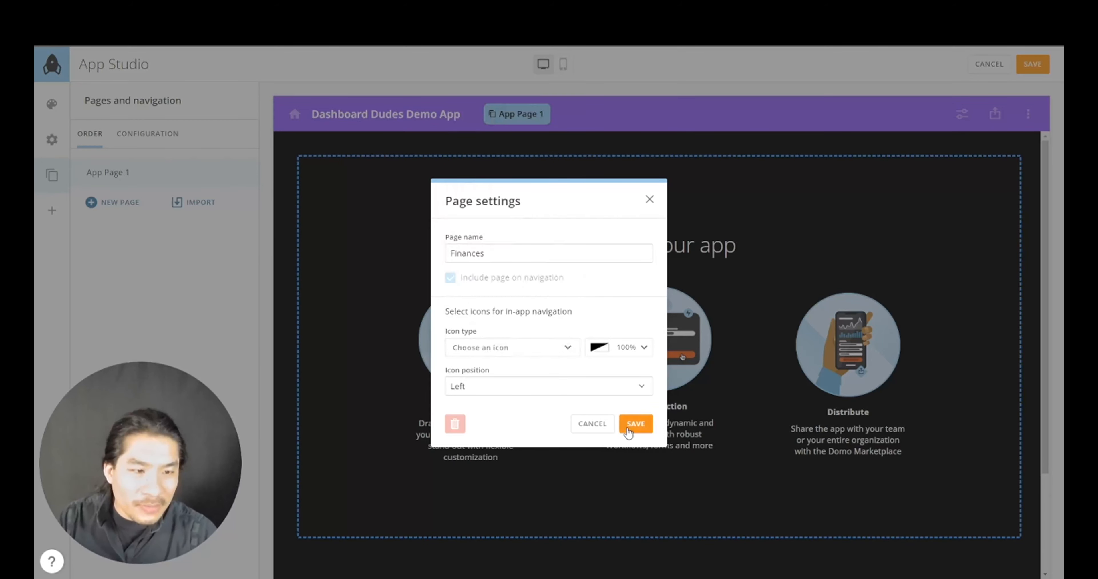
pyautogui.click(635, 424)
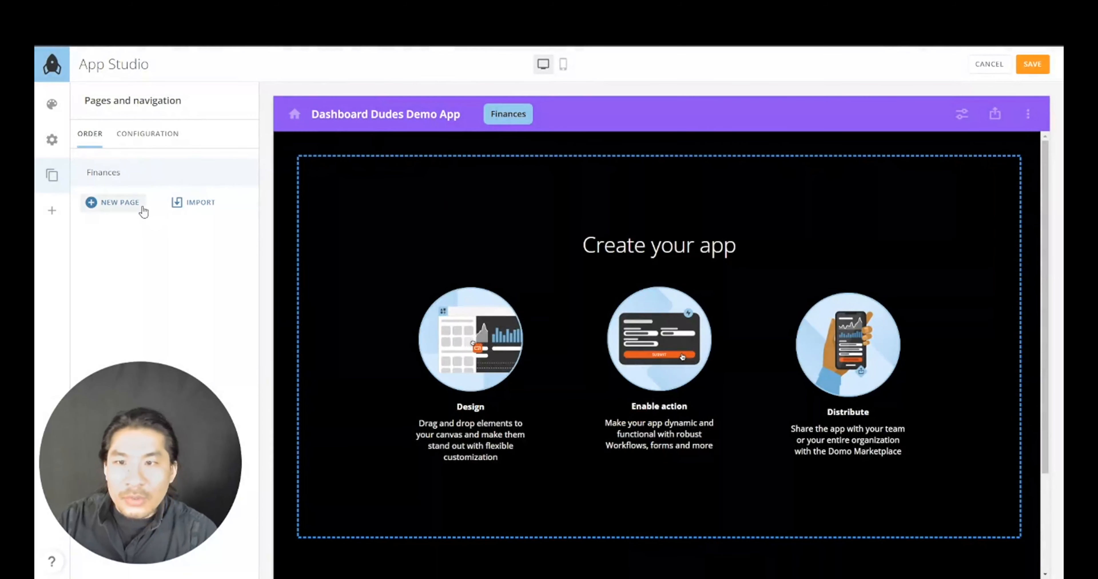
# - Add two new pages named Marketing and Sales
pyautogui.click(129, 203)
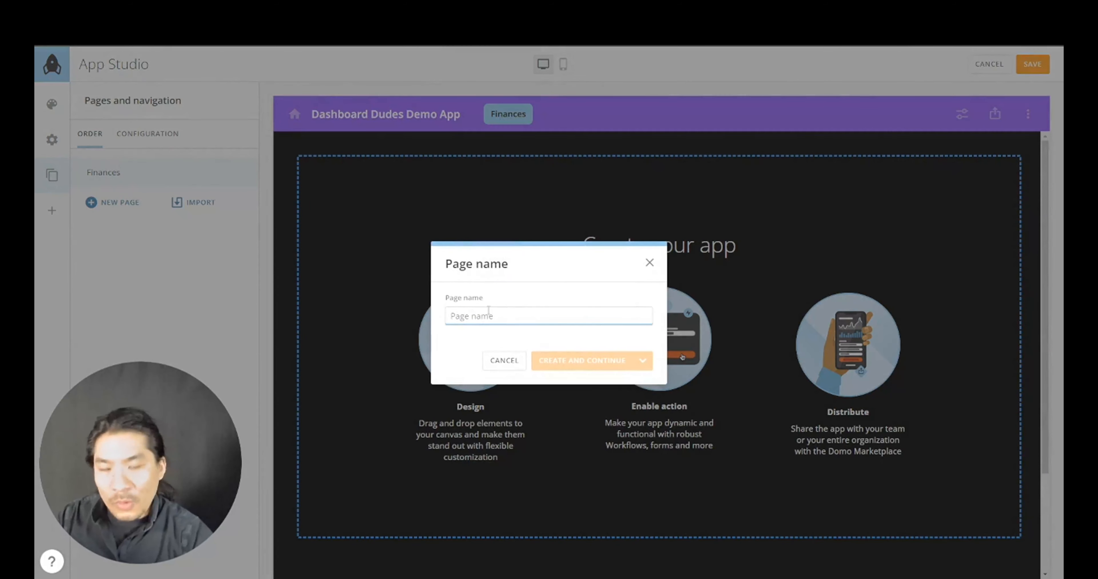
pyautogui.write('Marketing')
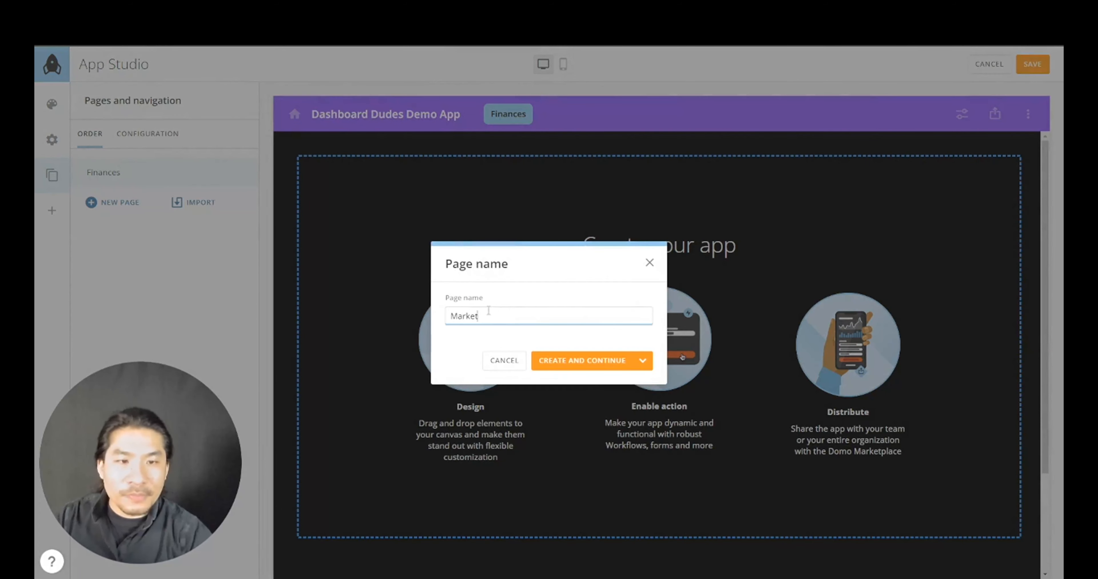
pyautogui.click(549, 361)
pyautogui.click(118, 231)
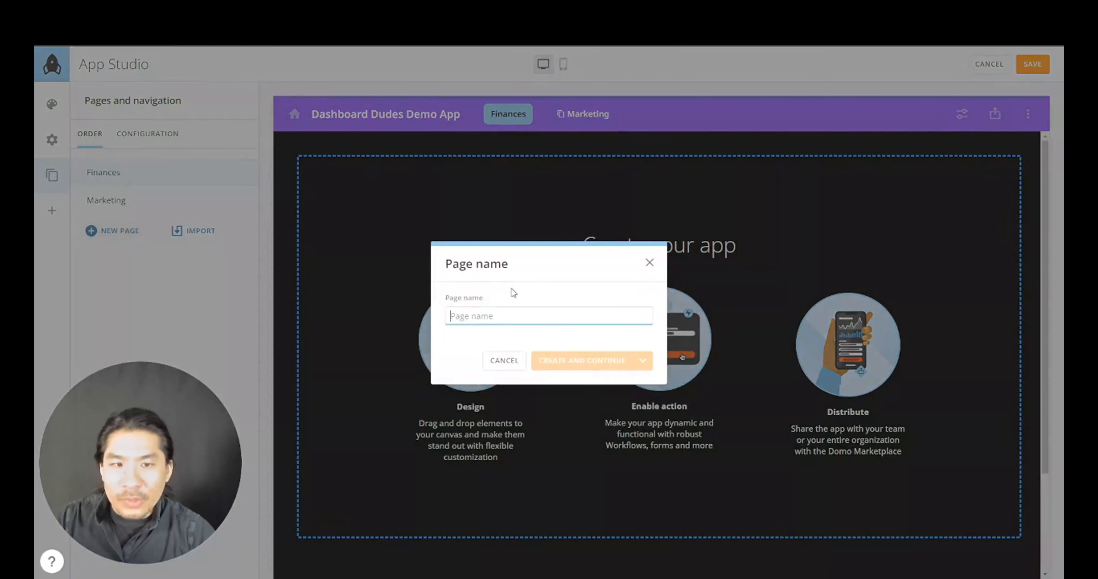
pyautogui.click(543, 318)
pyautogui.write('Sales')
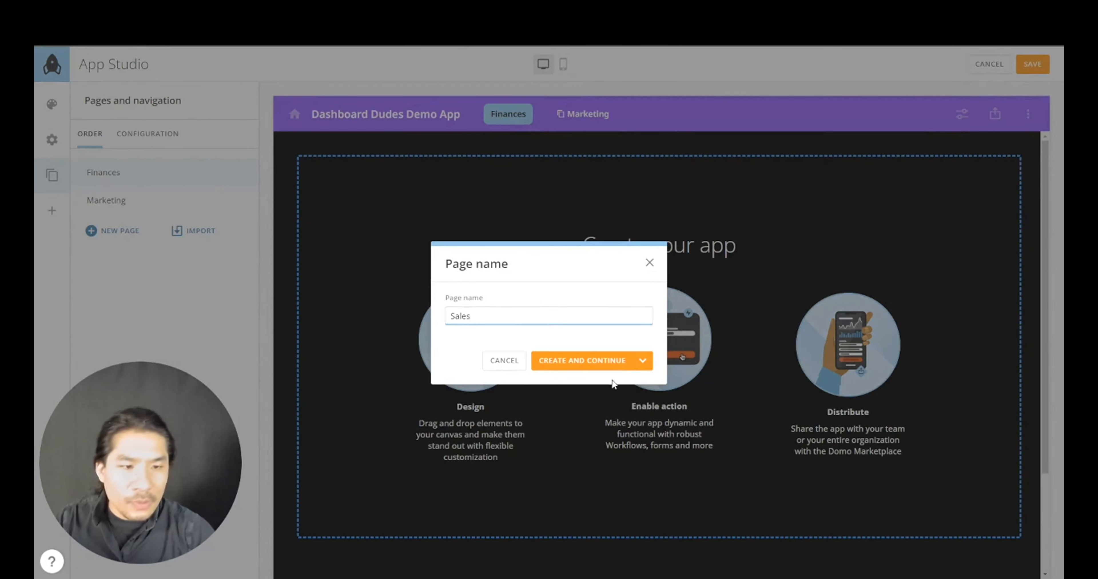
pyautogui.click(614, 361)
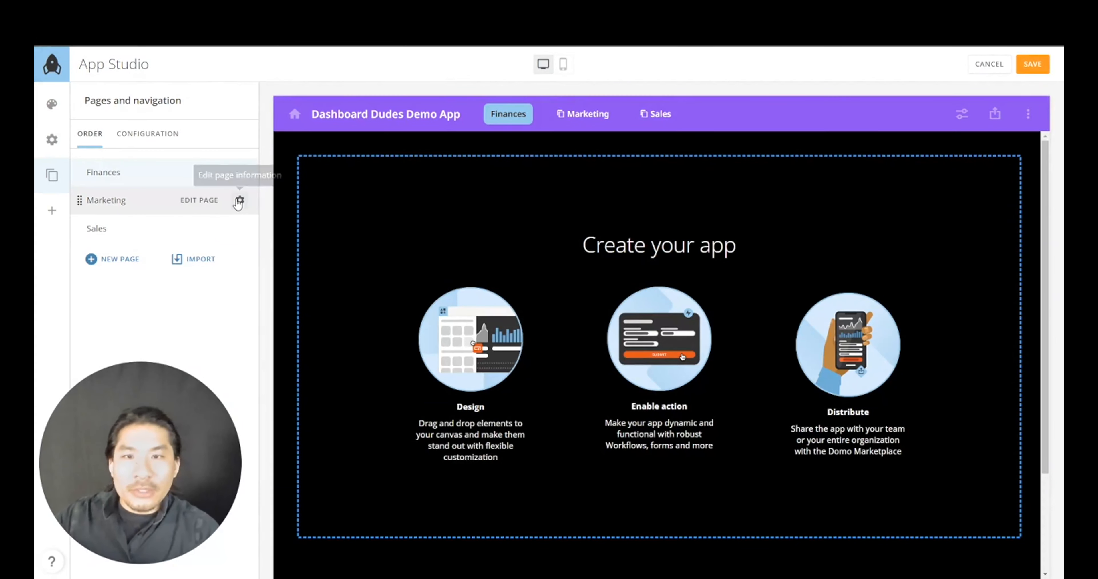
# - Set the Marketing and Sales pages' icons to No icon and save each
pyautogui.click(239, 201)
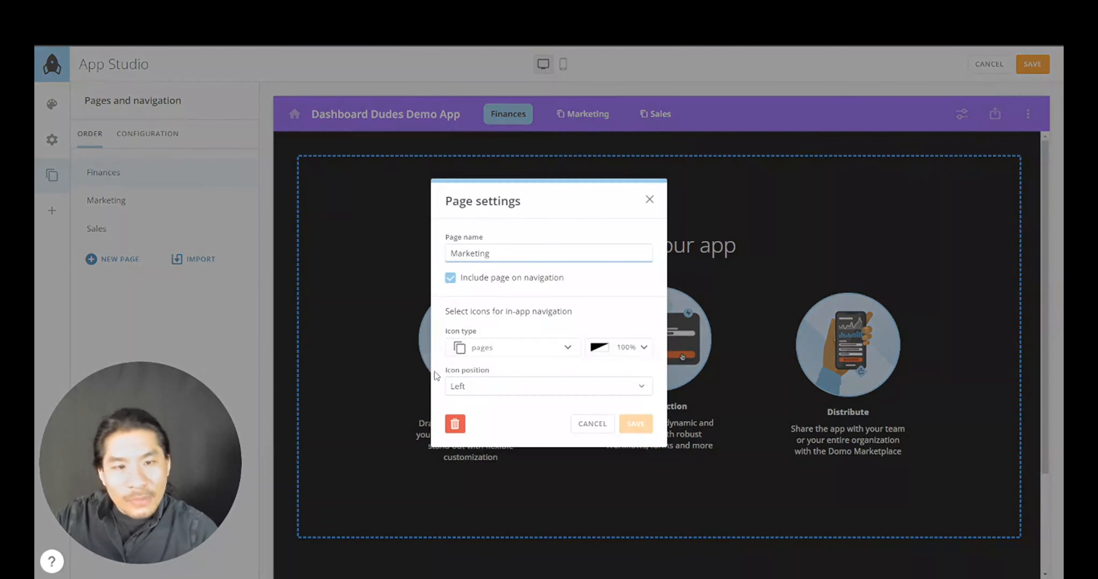
pyautogui.click(508, 353)
pyautogui.click(519, 326)
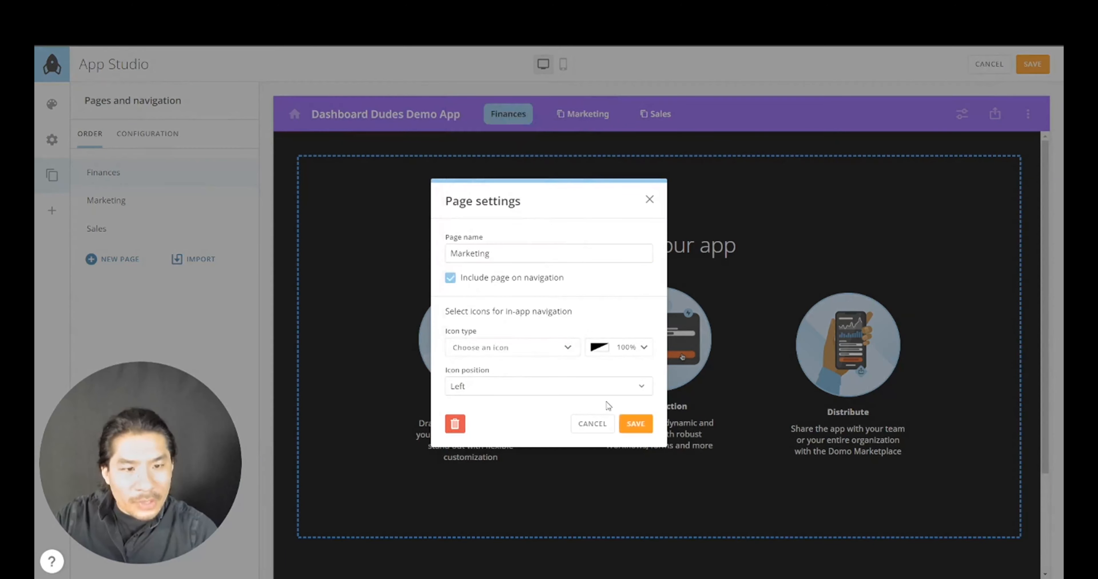
pyautogui.click(639, 424)
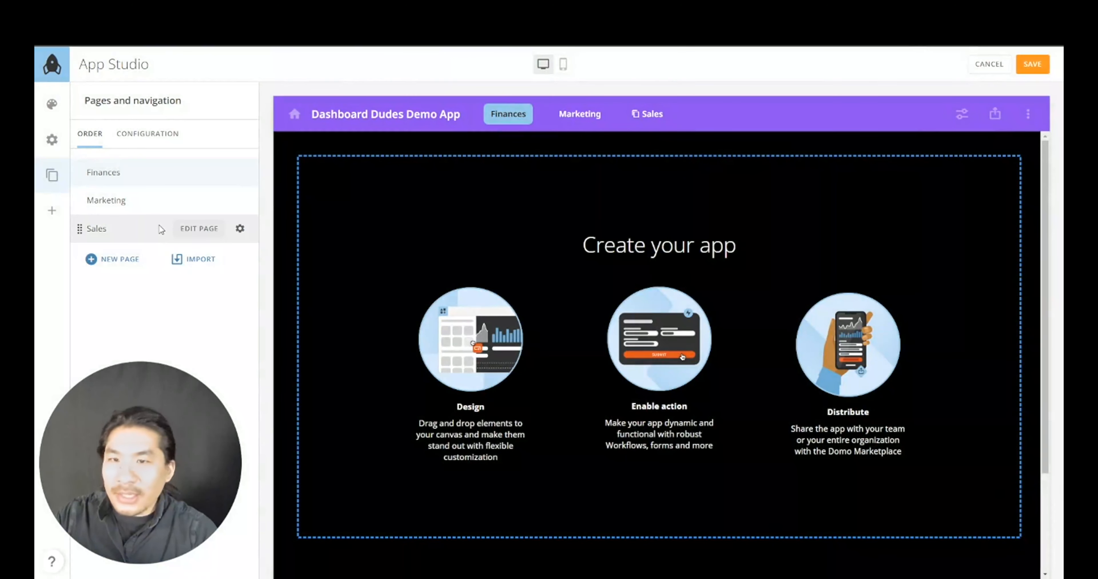
pyautogui.click(239, 229)
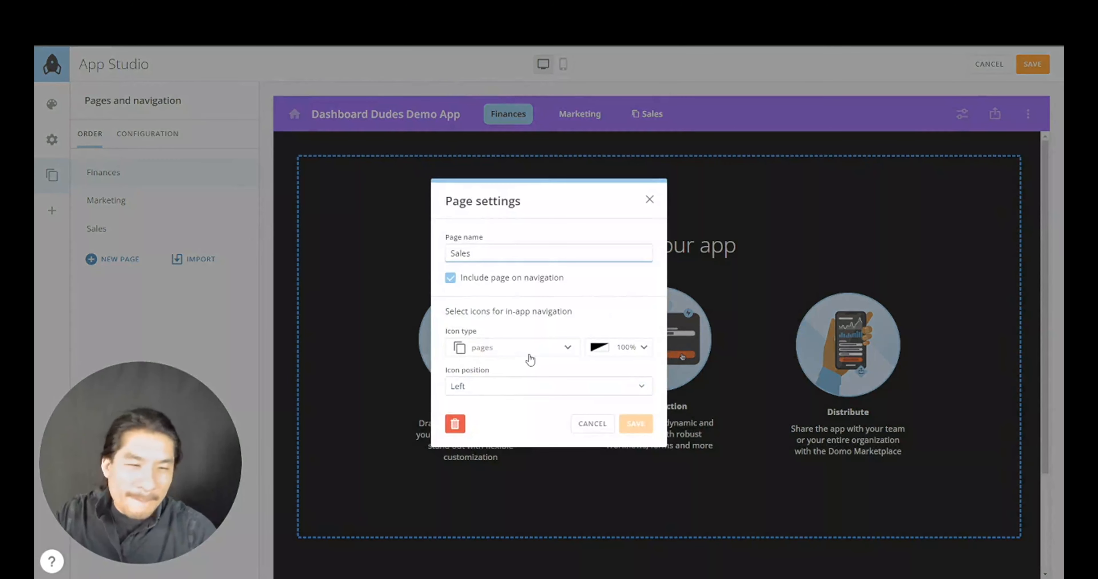
pyautogui.click(532, 349)
pyautogui.click(532, 328)
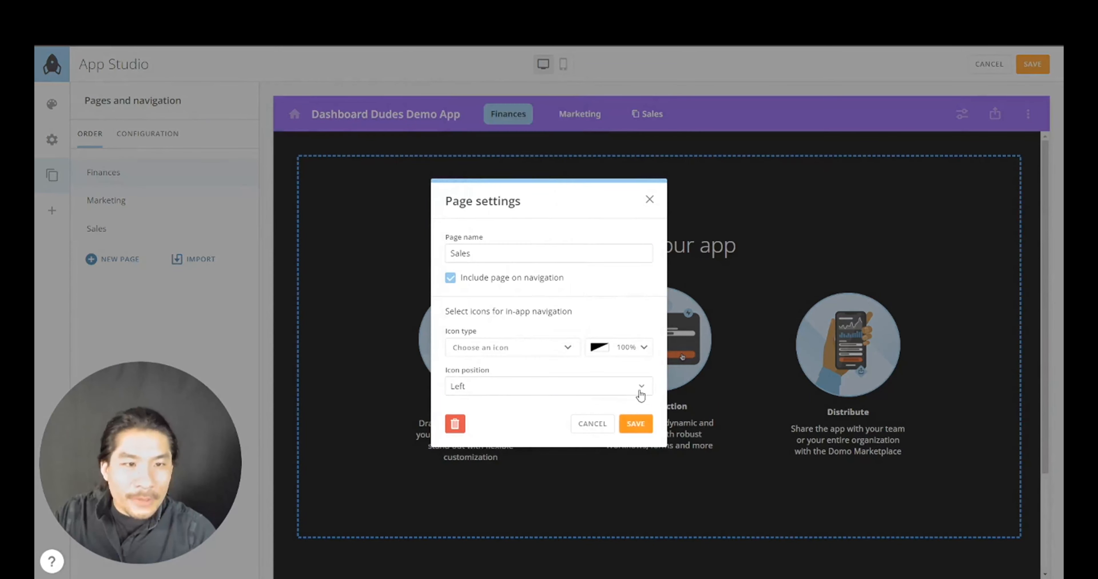
pyautogui.click(636, 424)
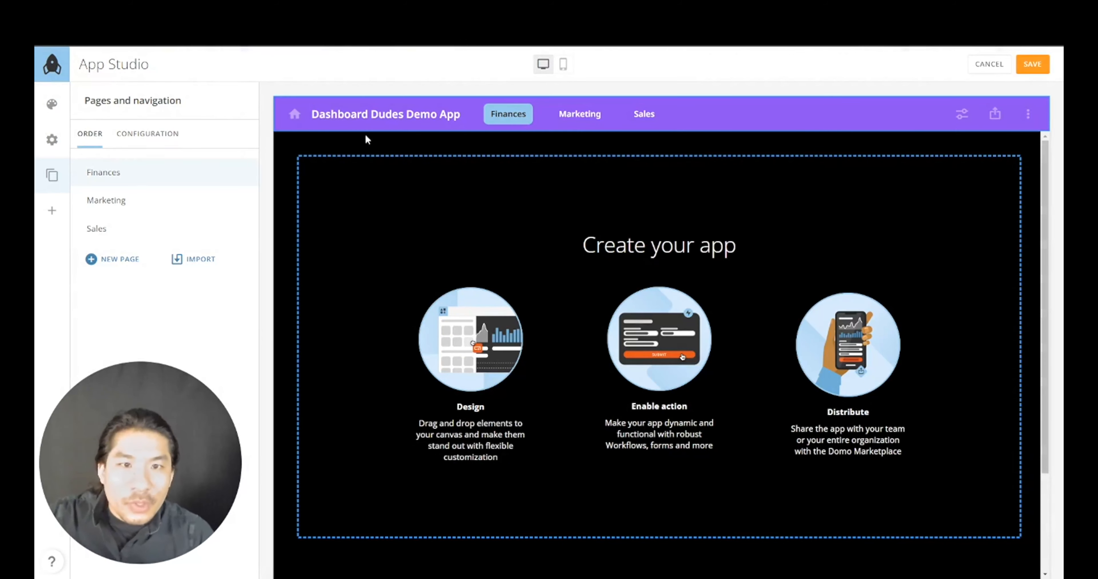
pyautogui.click(103, 178)
pyautogui.click(592, 424)
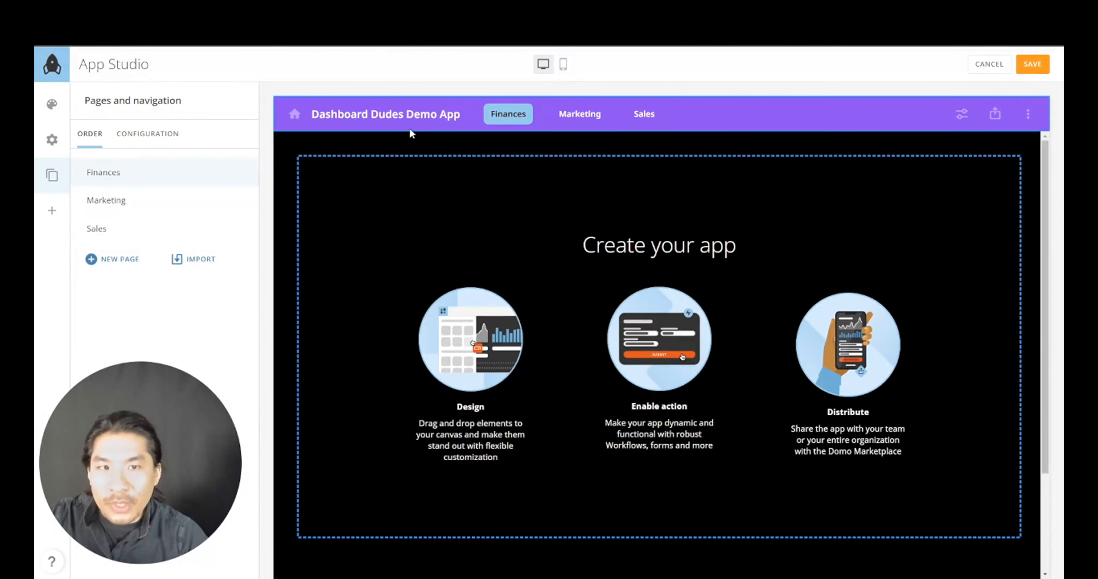
# - Add the Controls and Overview section headings, each followed by a divider line
pyautogui.click(52, 213)
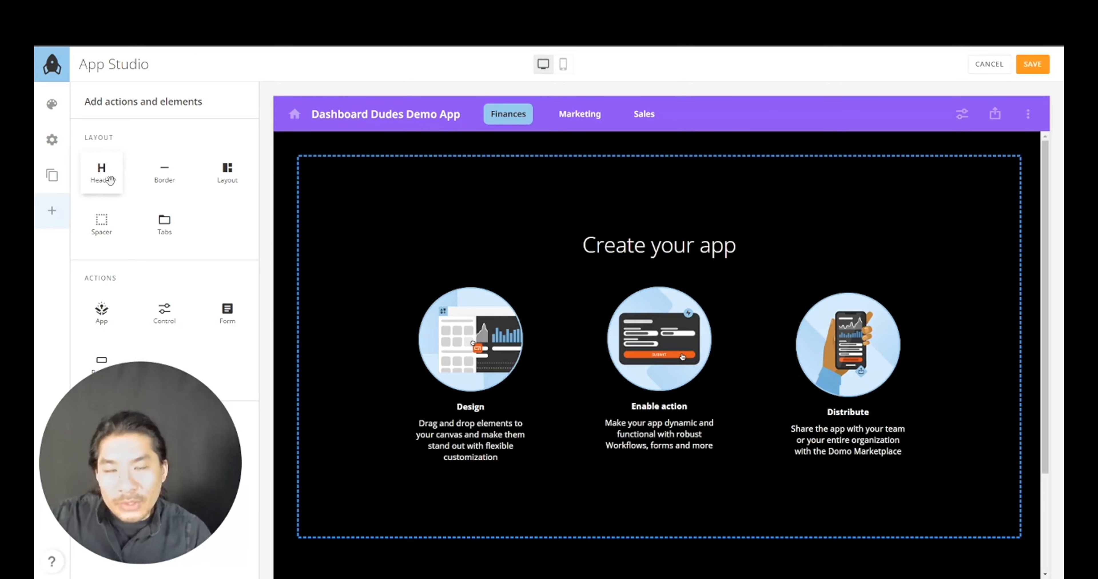
pyautogui.moveTo(108, 178); pyautogui.dragTo(477, 208)
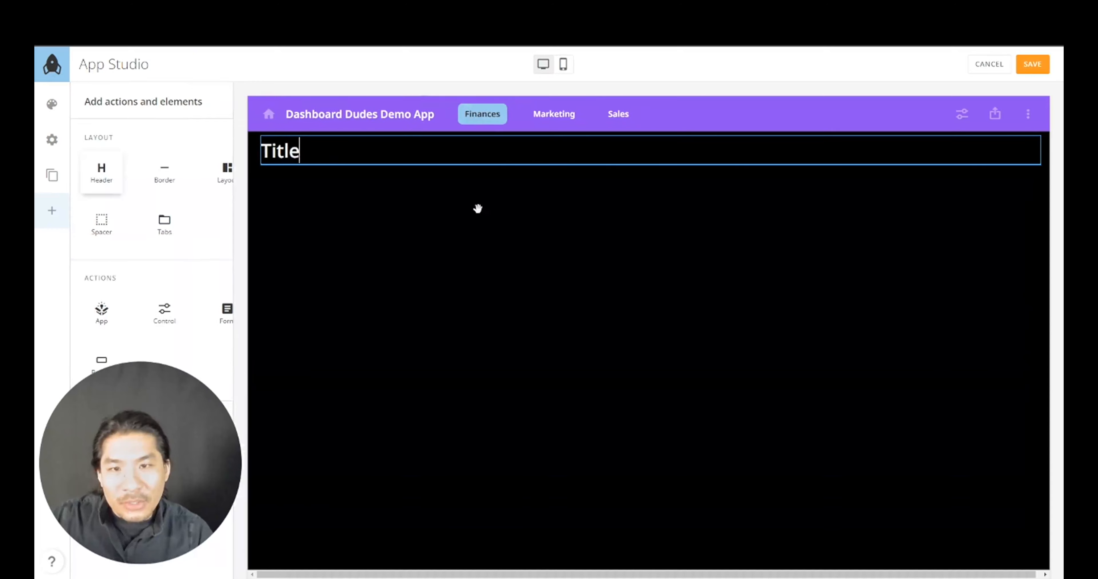
pyautogui.doubleClick(388, 149)
pyautogui.write('Controls')
pyautogui.moveTo(171, 179); pyautogui.dragTo(307, 168)
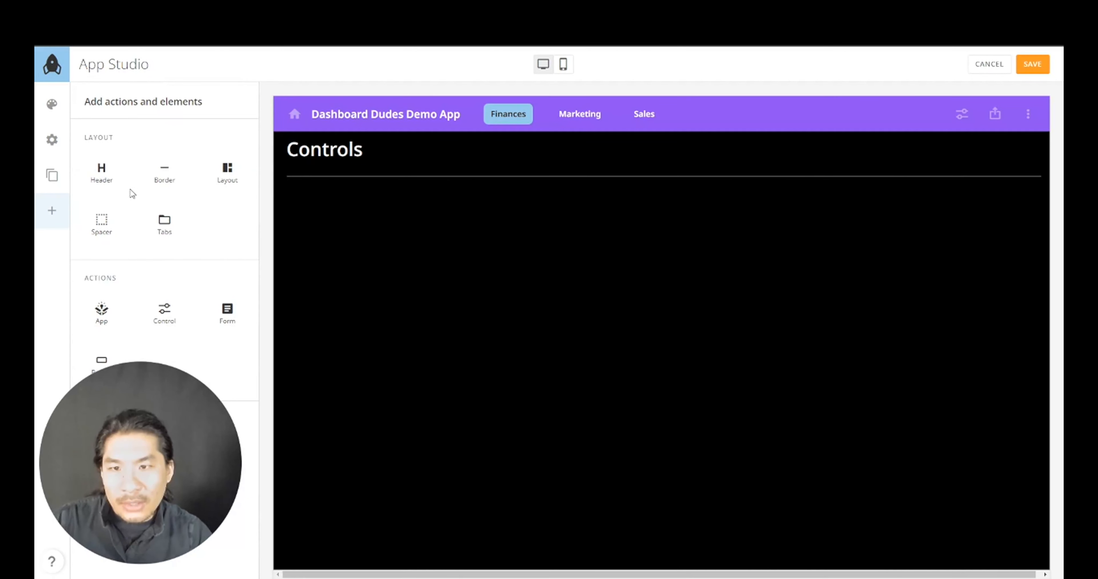
pyautogui.moveTo(102, 168); pyautogui.dragTo(246, 190)
pyautogui.doubleClick(334, 207)
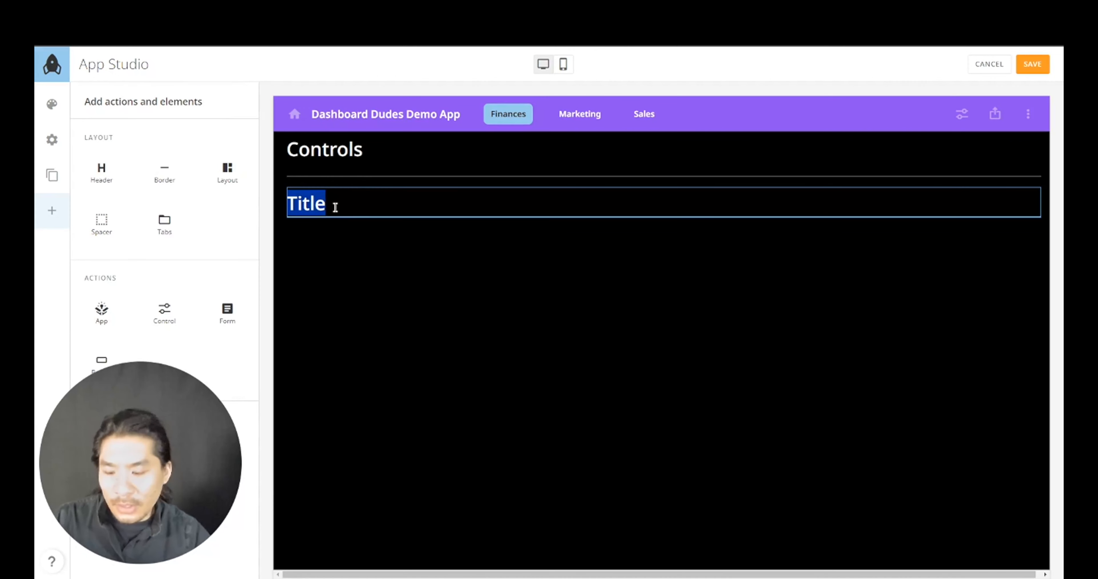
pyautogui.write('Overview')
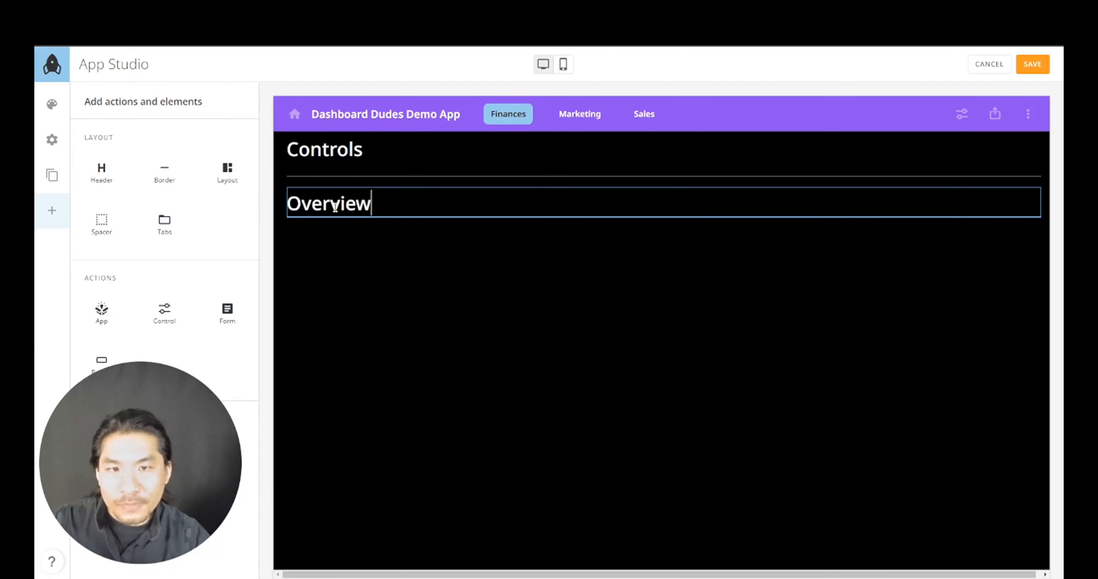
pyautogui.moveTo(168, 171); pyautogui.dragTo(249, 231)
# - Add the Performance Over Time heading, a divider, and the Detailed Breakdown heading
pyautogui.moveTo(124, 178); pyautogui.dragTo(265, 232)
pyautogui.doubleClick(322, 254)
pyautogui.write('P')
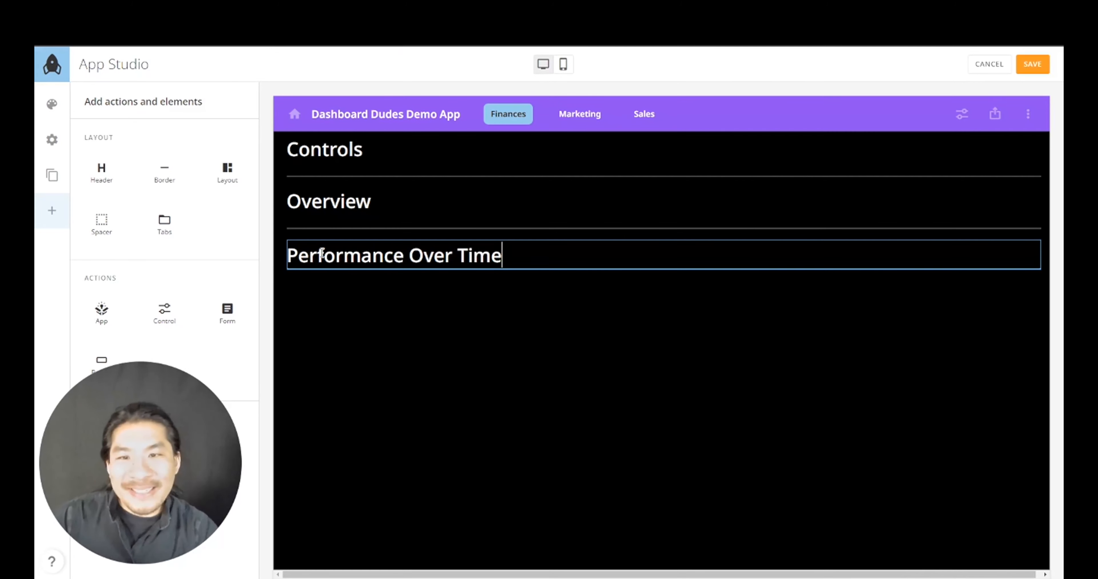
pyautogui.write('erformance Over Time')
pyautogui.moveTo(172, 165); pyautogui.dragTo(276, 255)
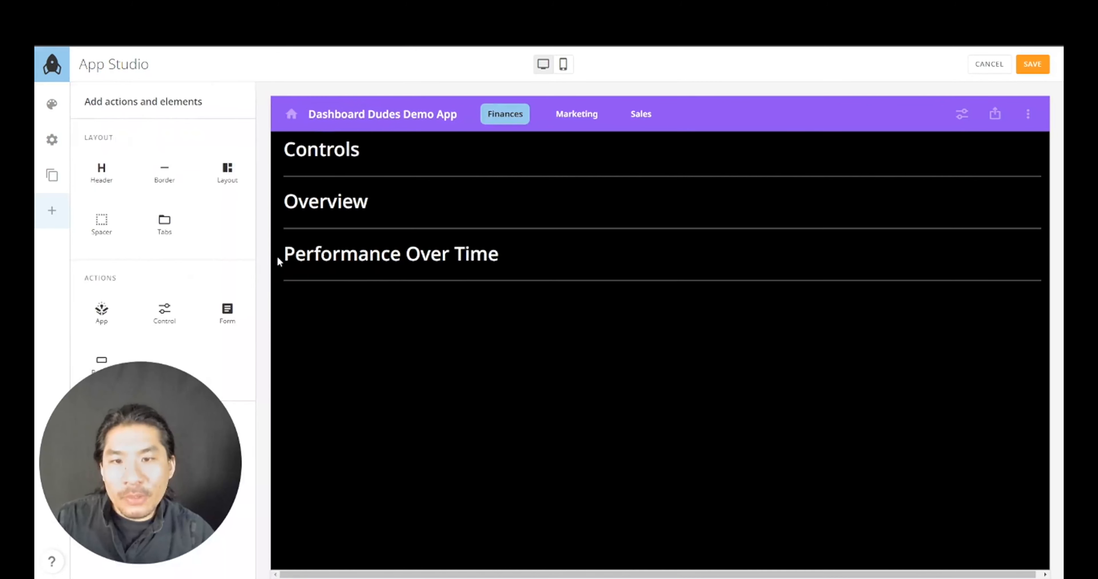
pyautogui.moveTo(109, 172); pyautogui.dragTo(257, 291)
pyautogui.doubleClick(355, 304)
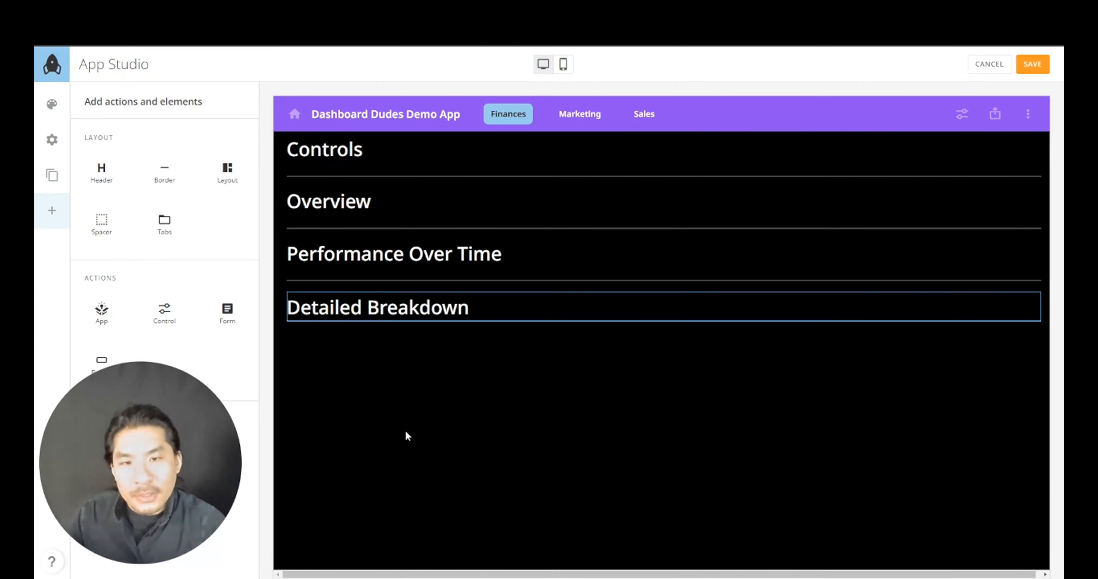
pyautogui.click(405, 419)
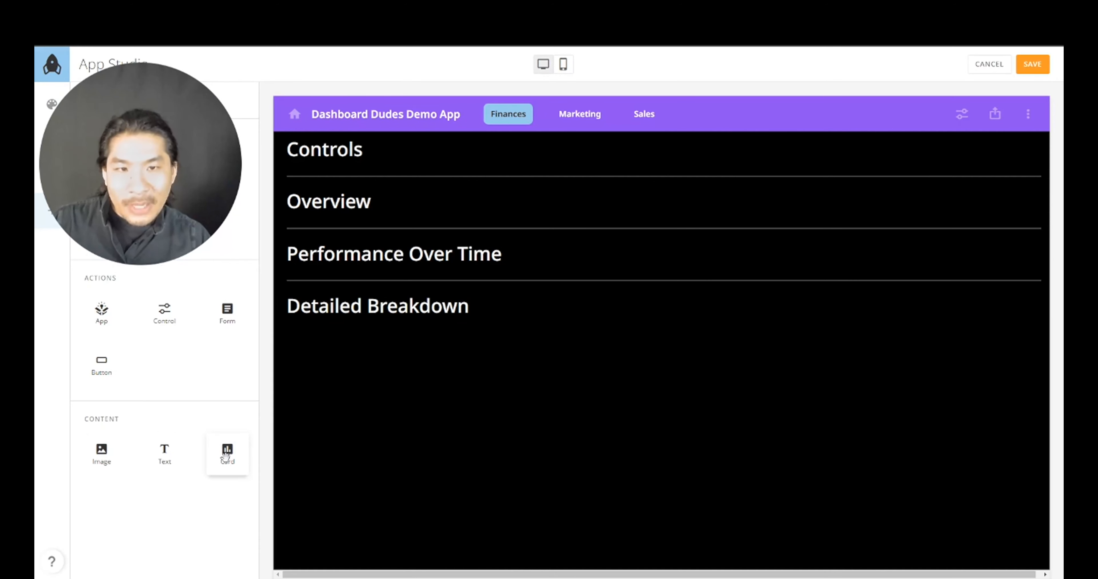
# - Place an empty card under the Controls heading and start creating a new card for it
pyautogui.moveTo(224, 451); pyautogui.dragTo(316, 171)
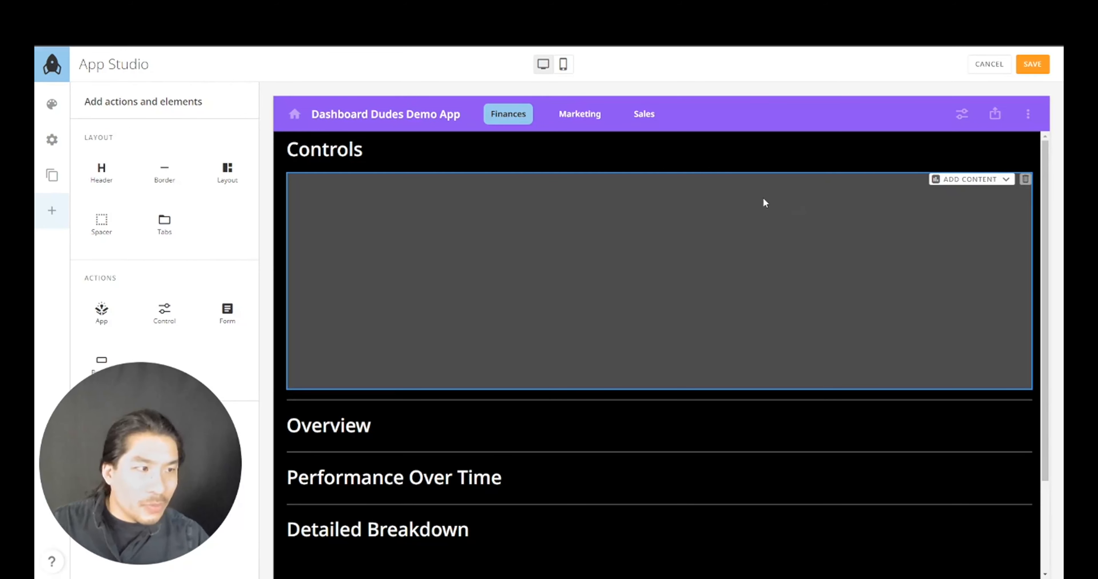
pyautogui.click(973, 181)
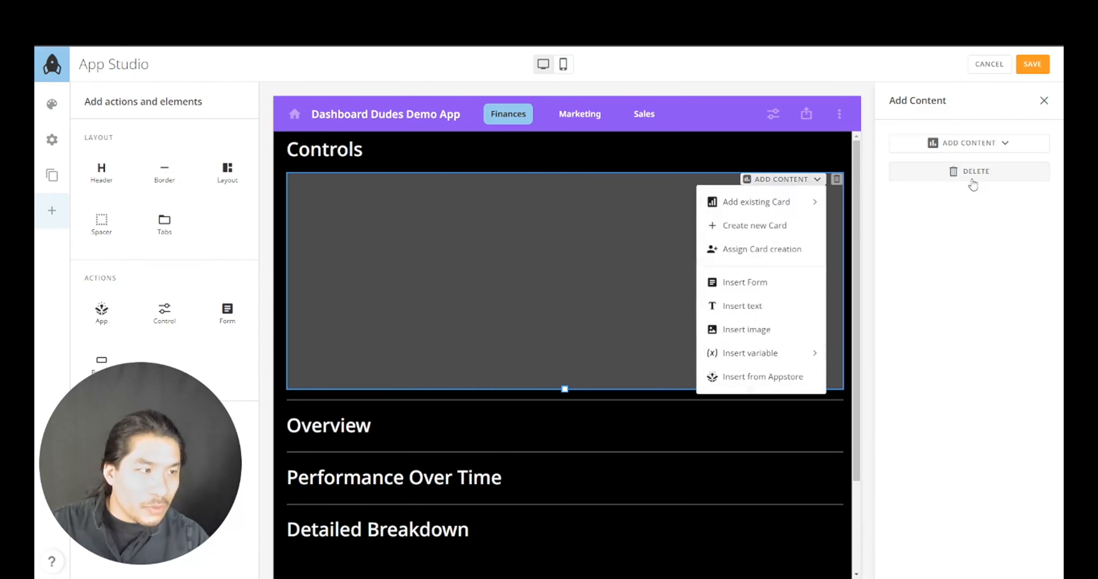
pyautogui.click(753, 227)
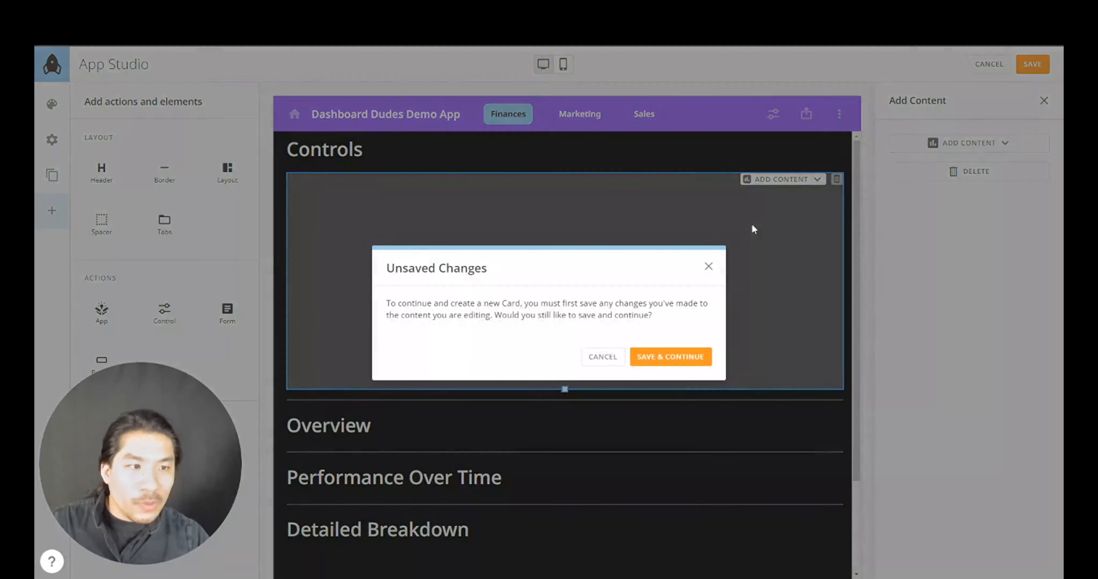
pyautogui.click(670, 361)
# - Build a visualization card from the Domo Learning dataset found by searching 'restdomo app'
pyautogui.click(342, 305)
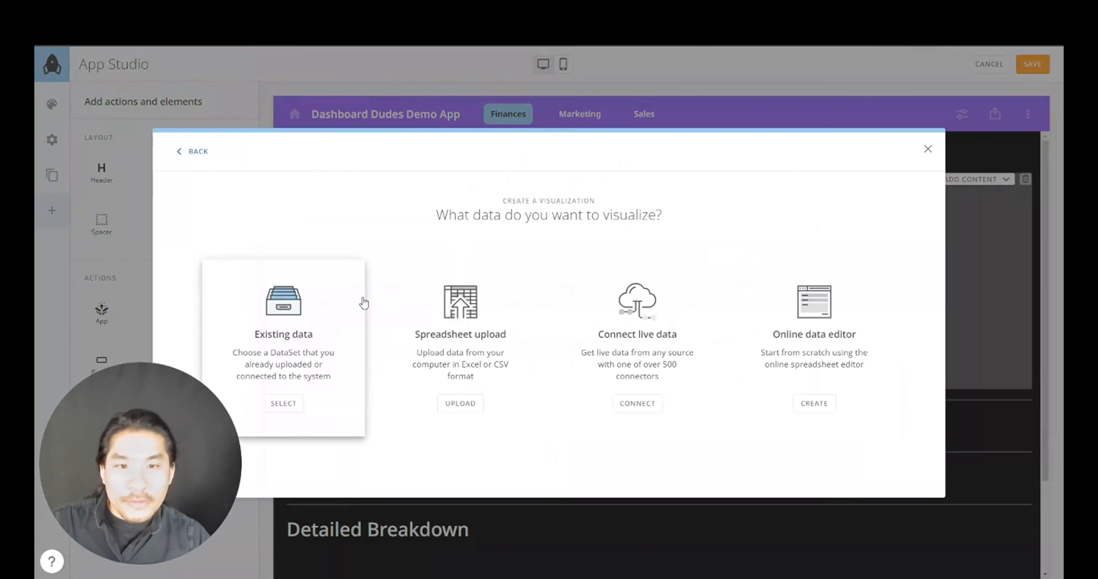
pyautogui.click(290, 340)
pyautogui.write('rest')
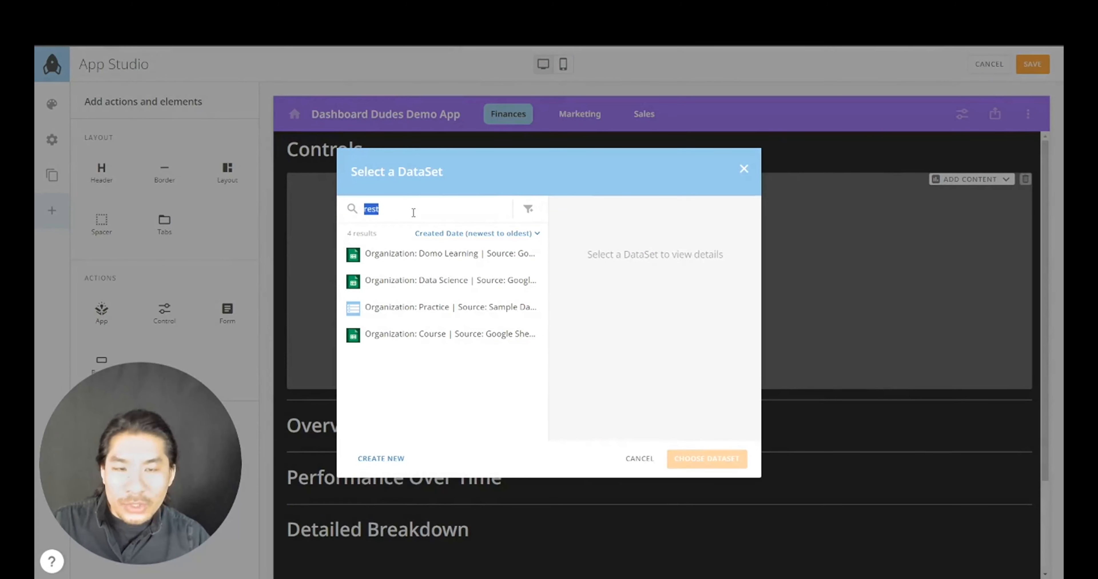
pyautogui.write('domo app')
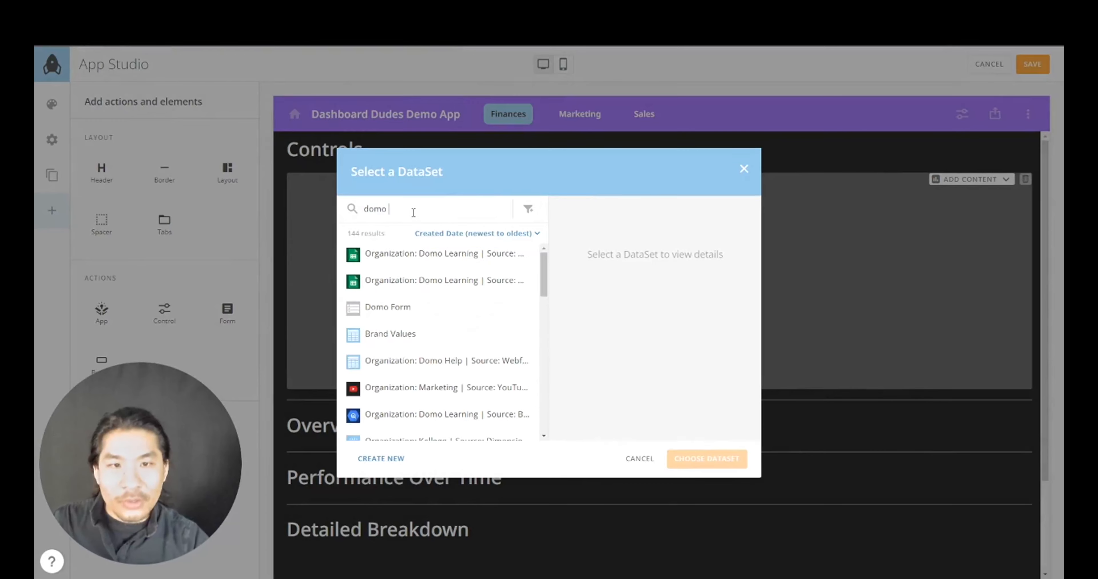
pyautogui.click(451, 266)
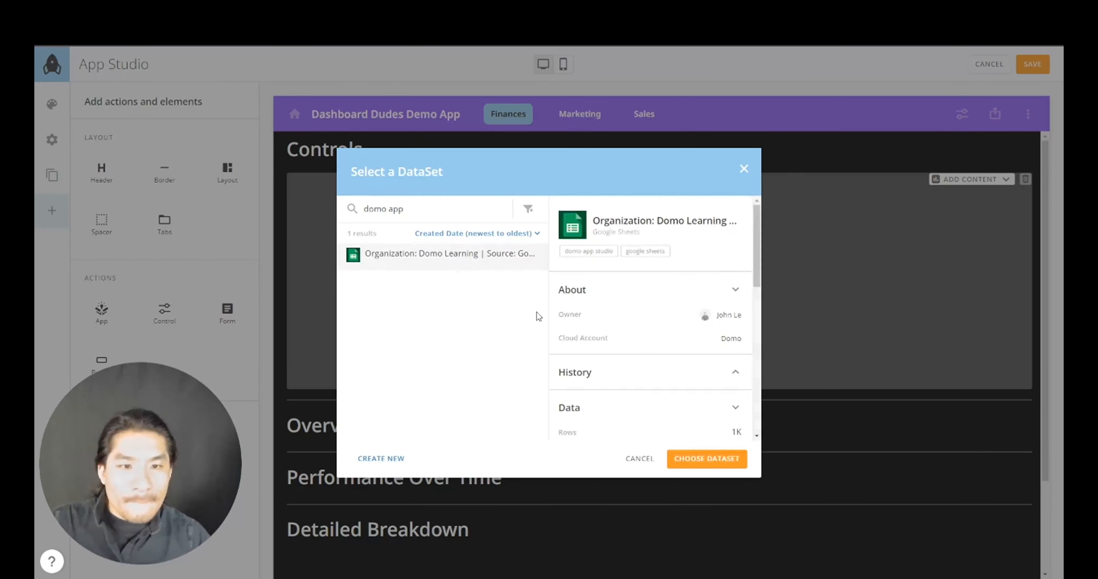
pyautogui.click(695, 461)
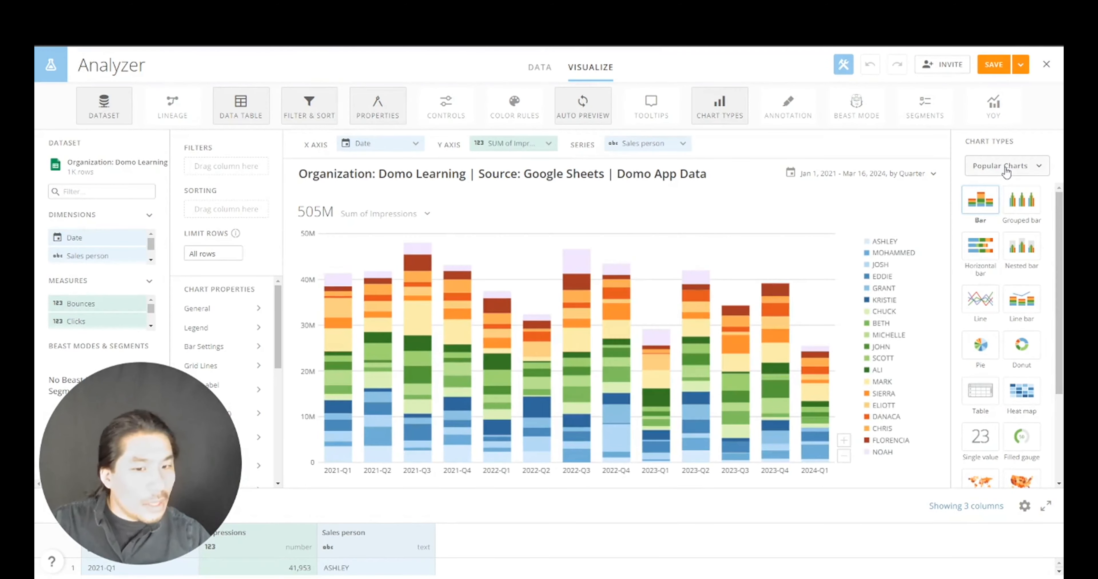
# - Hide the data table and change the chart type to the Filters Dropdown selector
pyautogui.click(249, 115)
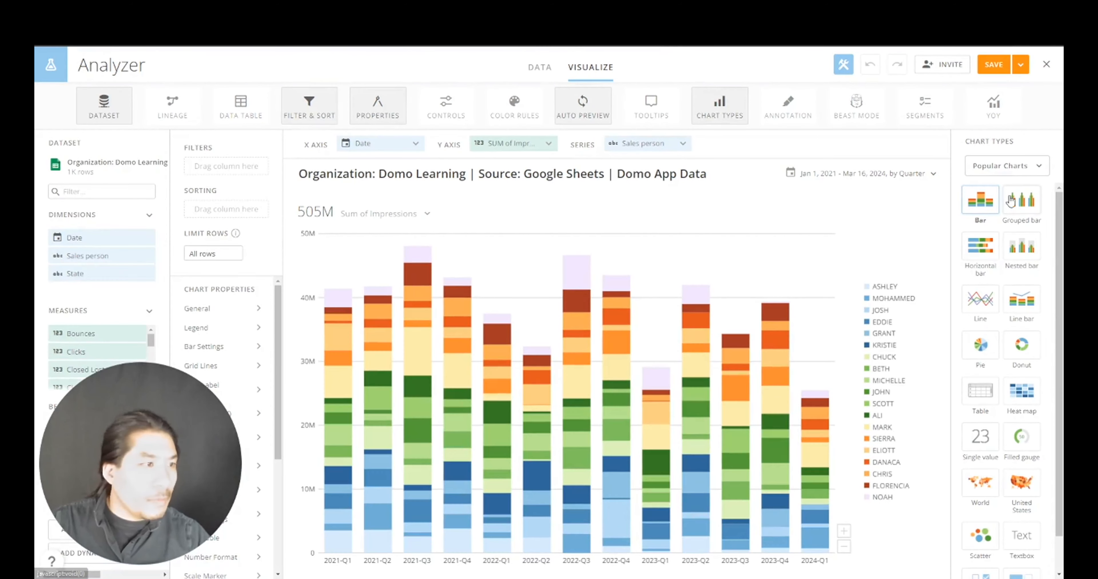
pyautogui.click(1014, 171)
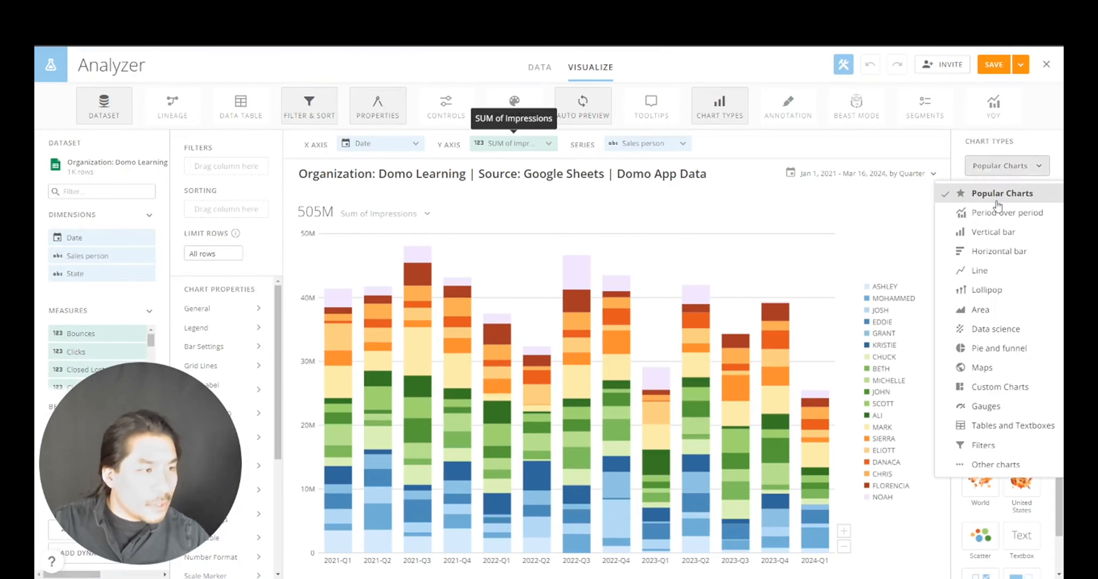
pyautogui.click(987, 443)
pyautogui.click(1025, 306)
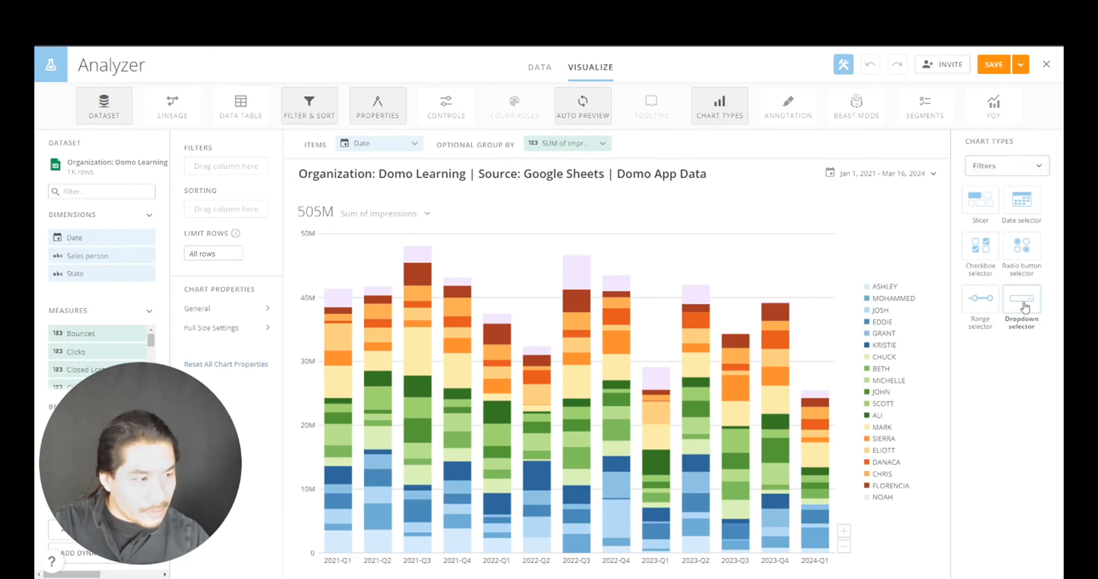
# - Replace Date with Sales person as items, filter and ascending sort, with No Summary Number
pyautogui.click(414, 143)
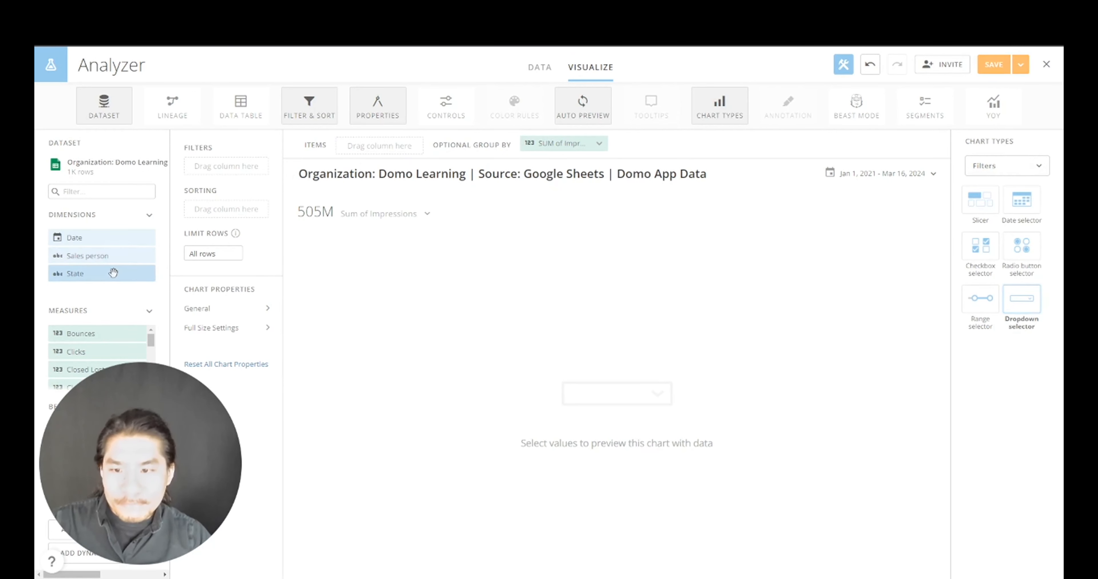
pyautogui.moveTo(105, 256); pyautogui.dragTo(259, 170)
pyautogui.click(261, 143)
pyautogui.moveTo(386, 146); pyautogui.dragTo(216, 227)
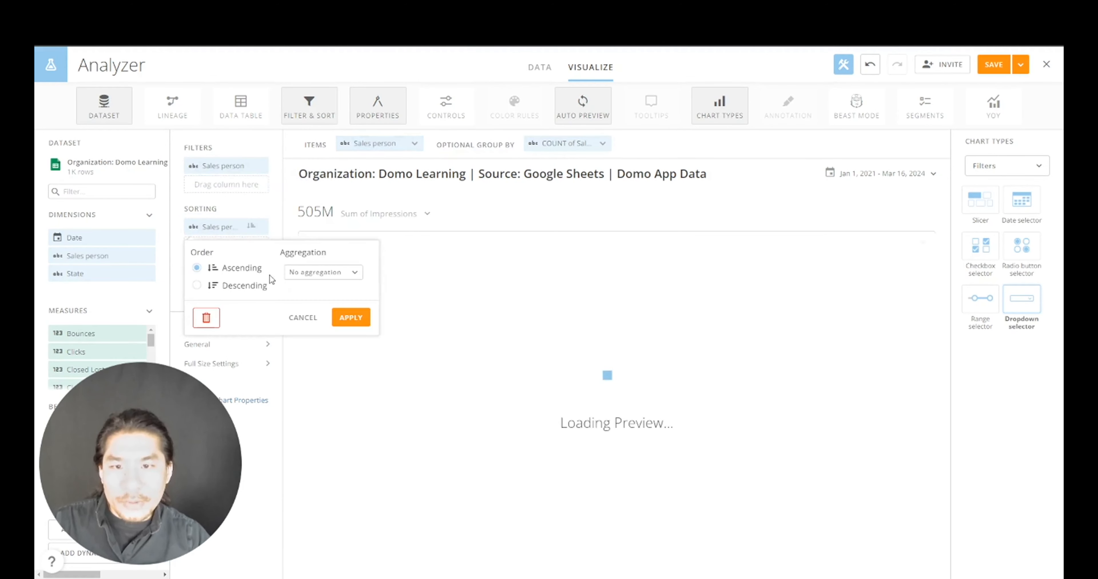
pyautogui.click(350, 317)
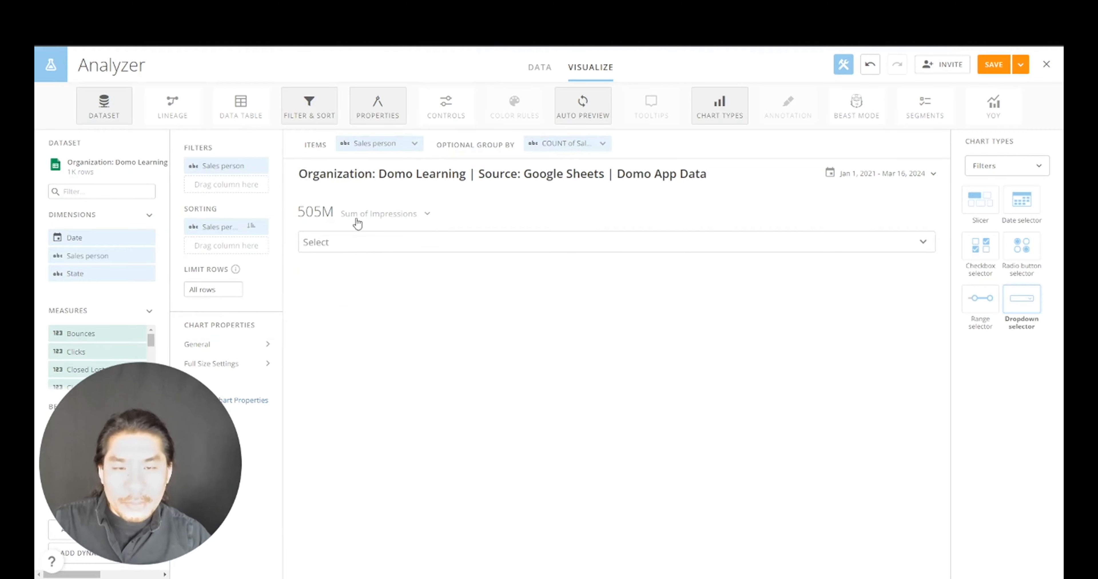
pyautogui.click(357, 218)
pyautogui.click(359, 291)
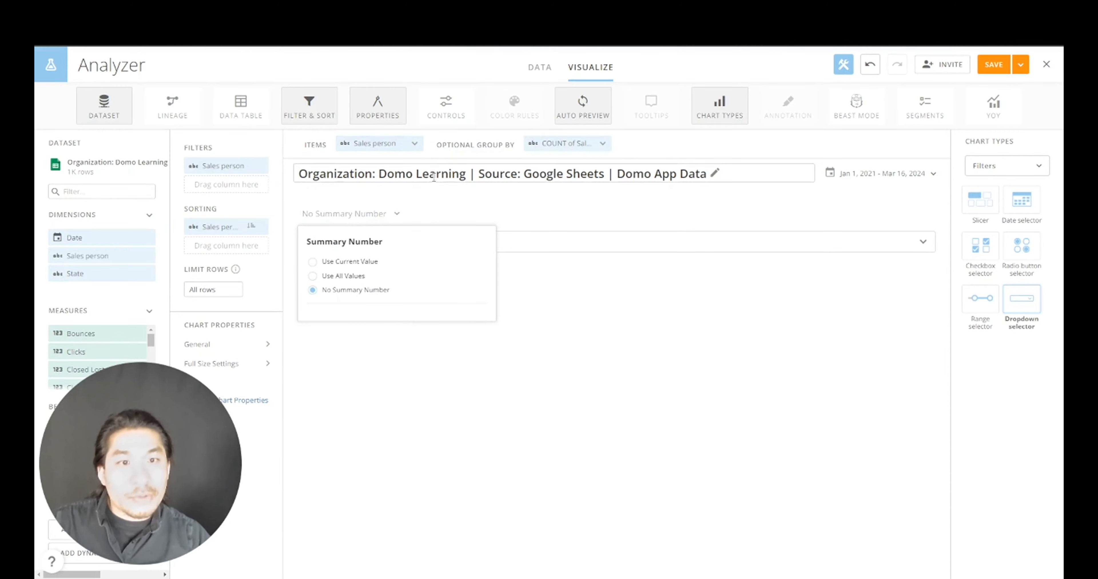
# - Rename the card title to 'Filter'
pyautogui.click(432, 175)
pyautogui.tripleClick(455, 227)
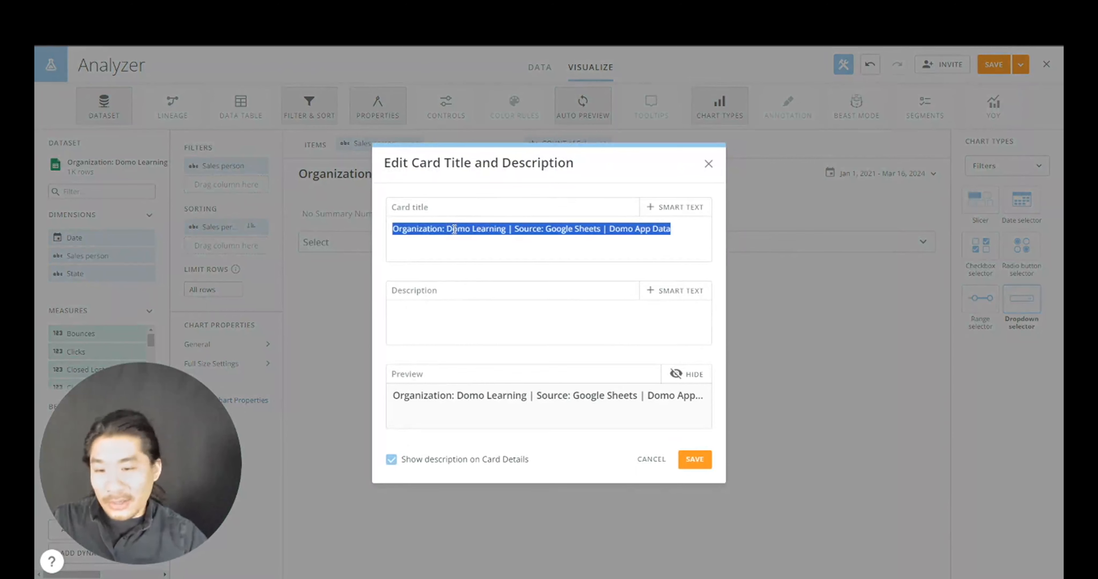
pyautogui.write('Filter')
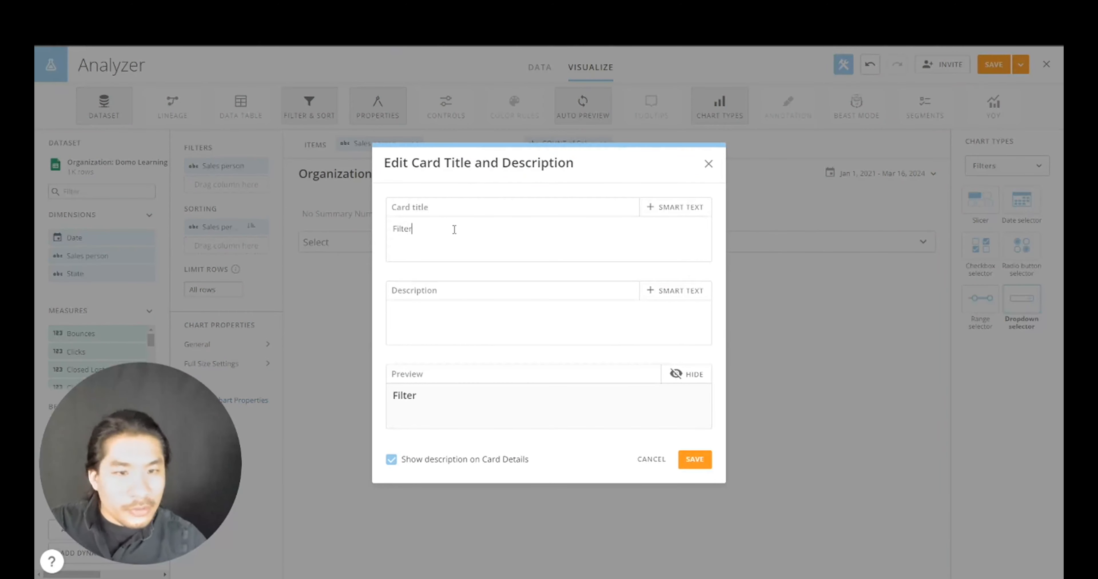
pyautogui.click(687, 461)
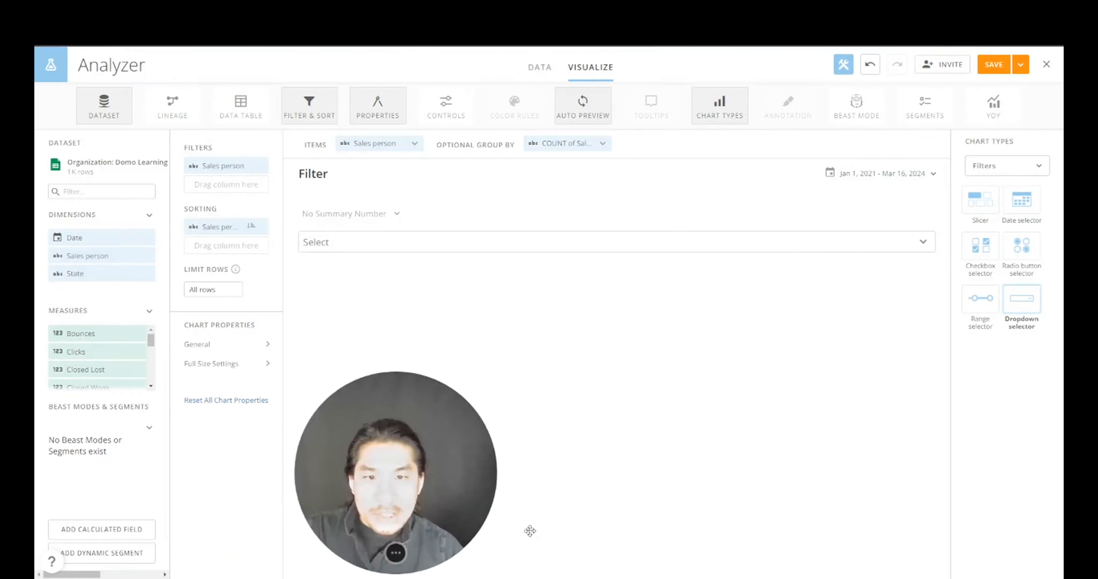
# - Allow multiple selections and set the default select text to 'SELECT SALES PERSON'
pyautogui.click(236, 347)
pyautogui.click(389, 299)
pyautogui.click(396, 371)
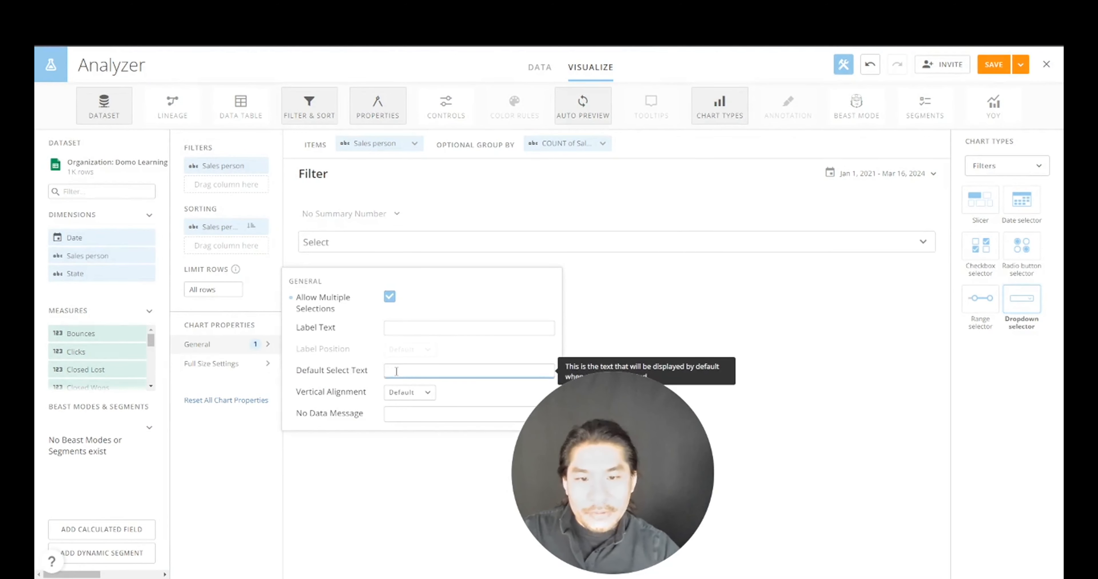
pyautogui.write('S')
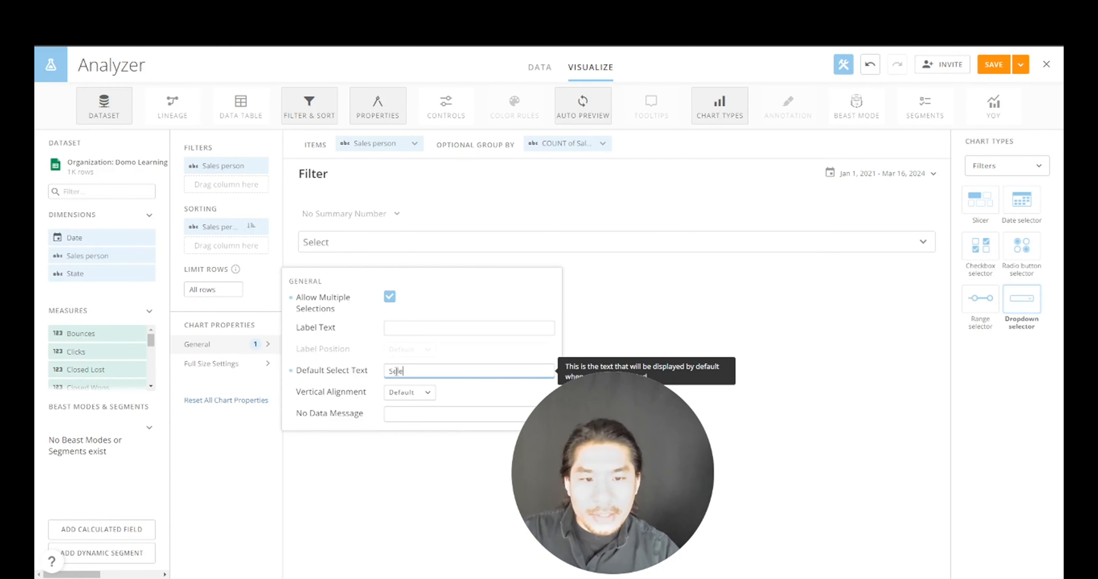
pyautogui.write('ELECT')
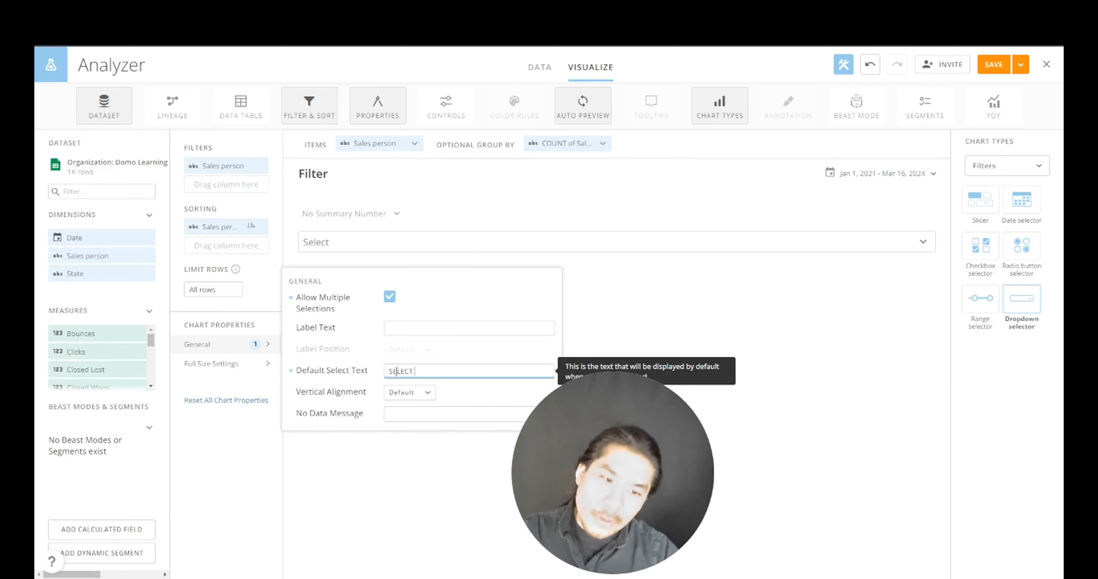
pyautogui.write(' SALES PERSON')
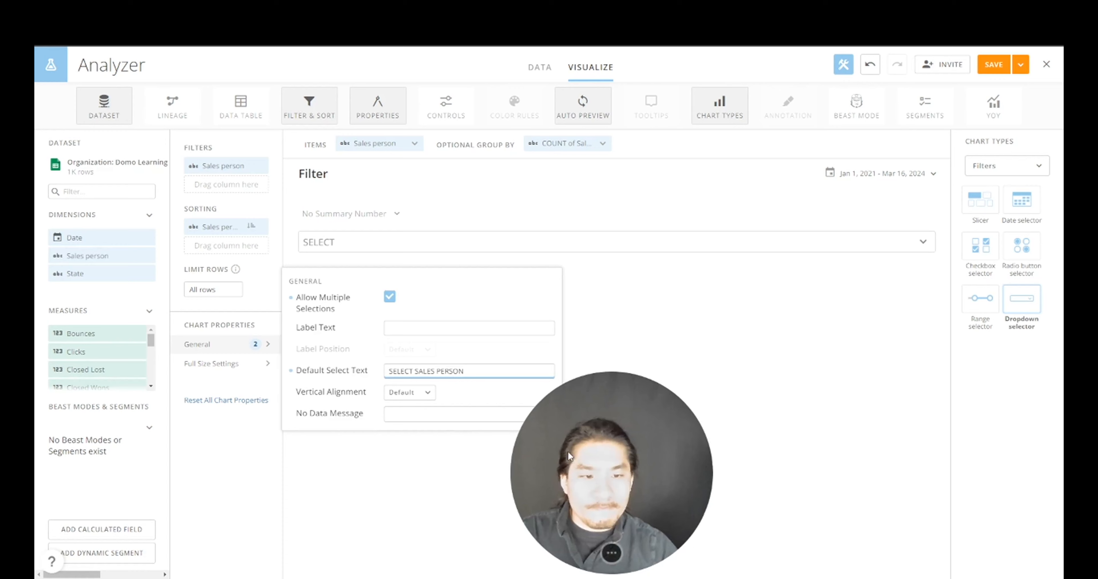
pyautogui.moveTo(612, 473); pyautogui.dragTo(140, 464)
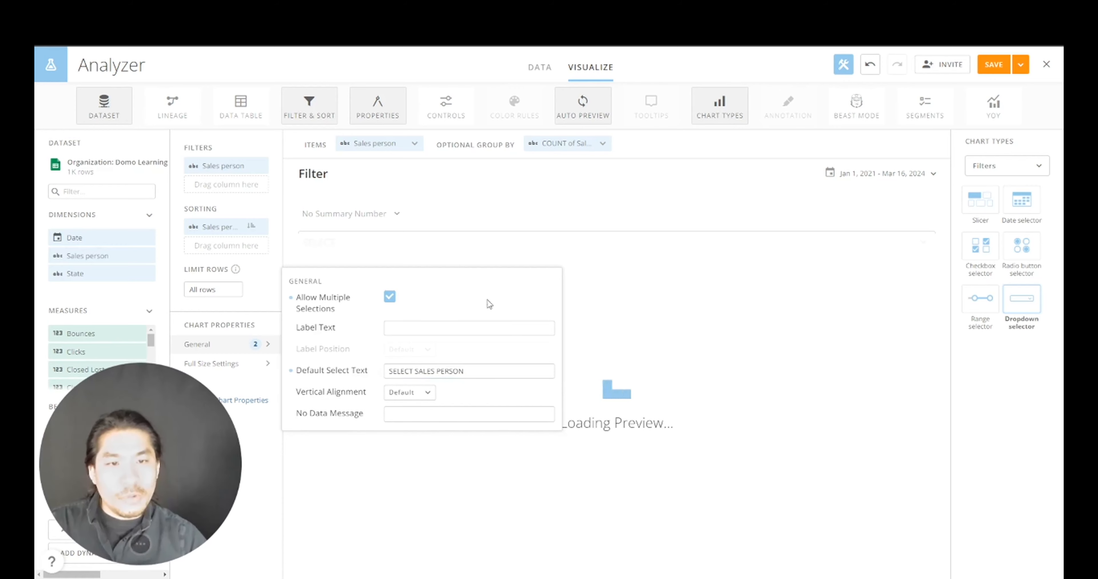
# - Check the sales person names in the dropdown preview, then Save and Close the card
pyautogui.click(598, 249)
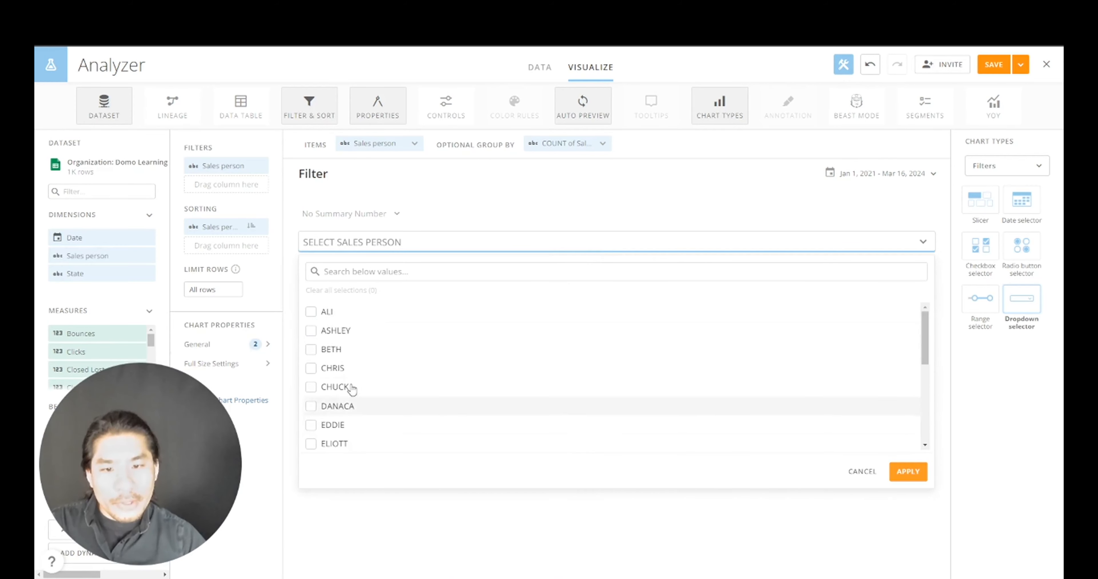
pyautogui.scroll(-4, 341, 375)
pyautogui.scroll(-2, 341, 379)
pyautogui.scroll(6, 337, 392)
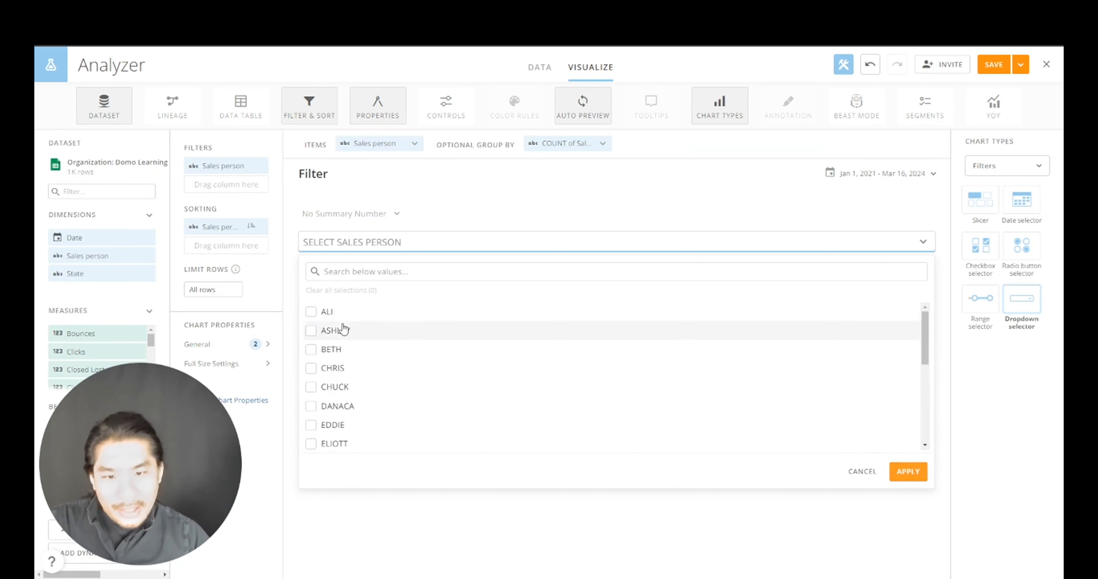
pyautogui.scroll(-3, 529, 419)
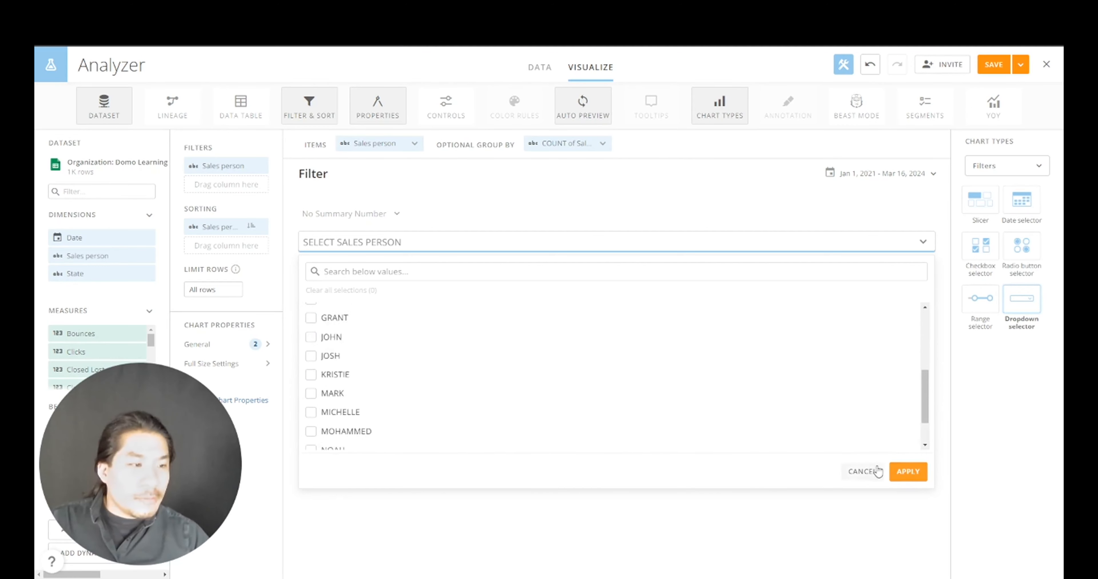
pyautogui.click(903, 473)
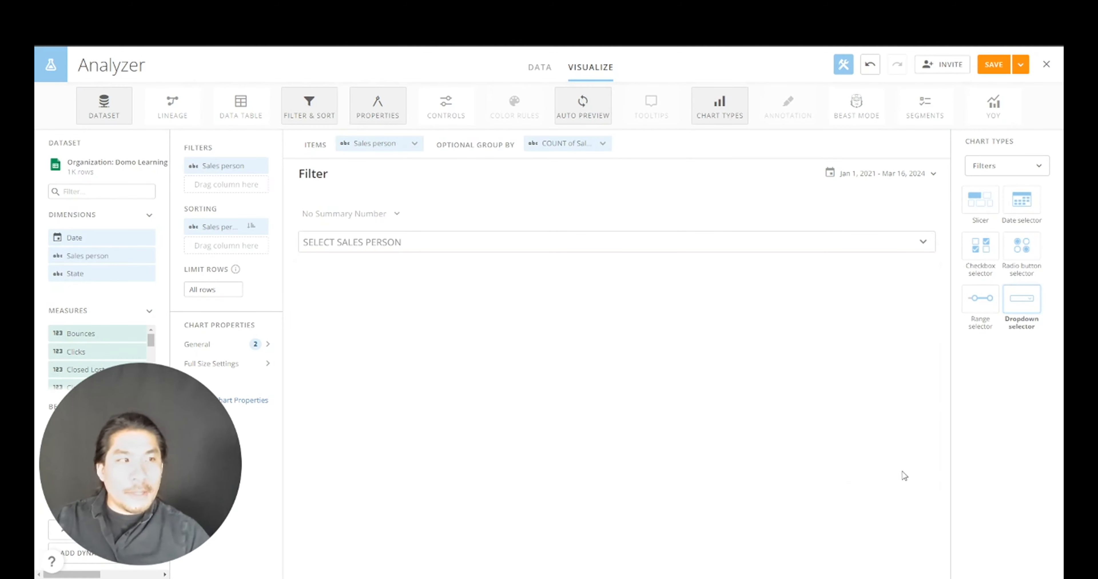
pyautogui.click(1020, 65)
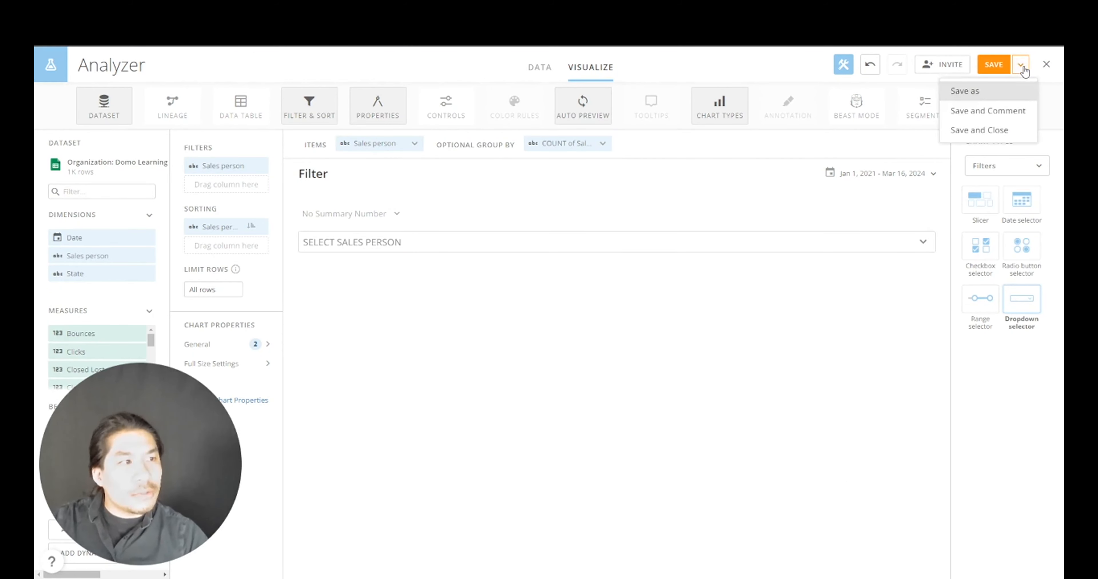
pyautogui.click(1005, 130)
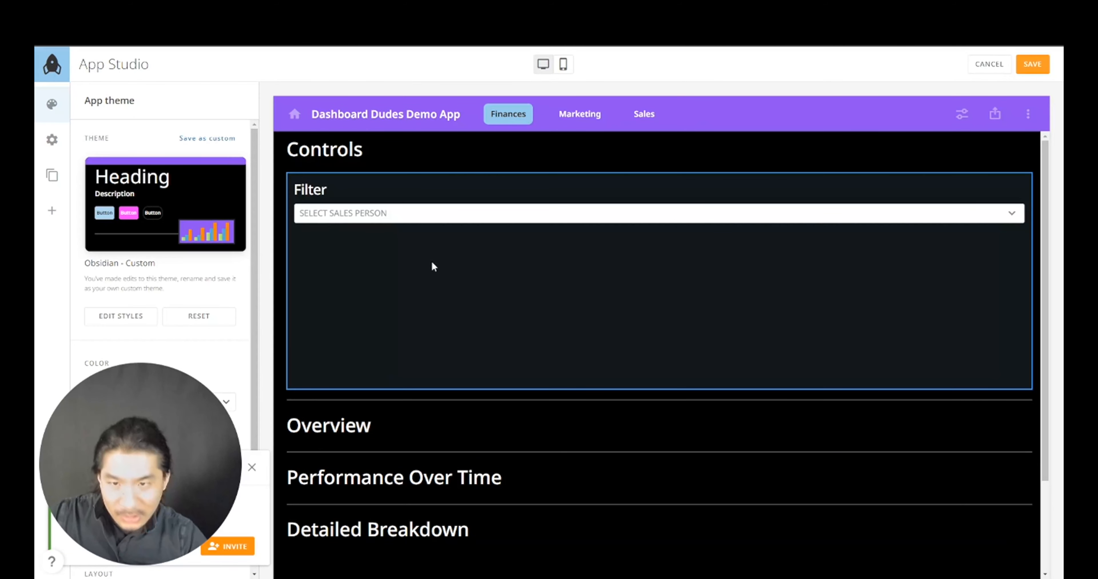
# - In the theme's card styles, set Style 2's background colour to pure black
pyautogui.moveTo(149, 411); pyautogui.dragTo(450, 419)
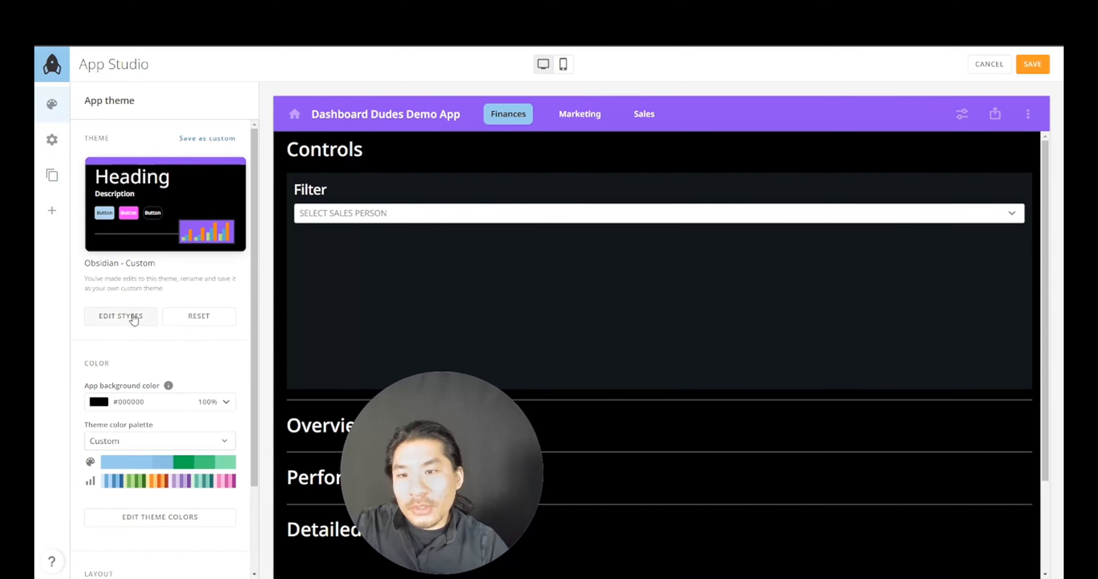
pyautogui.scroll(-3, 134, 317)
pyautogui.scroll(3, 133, 313)
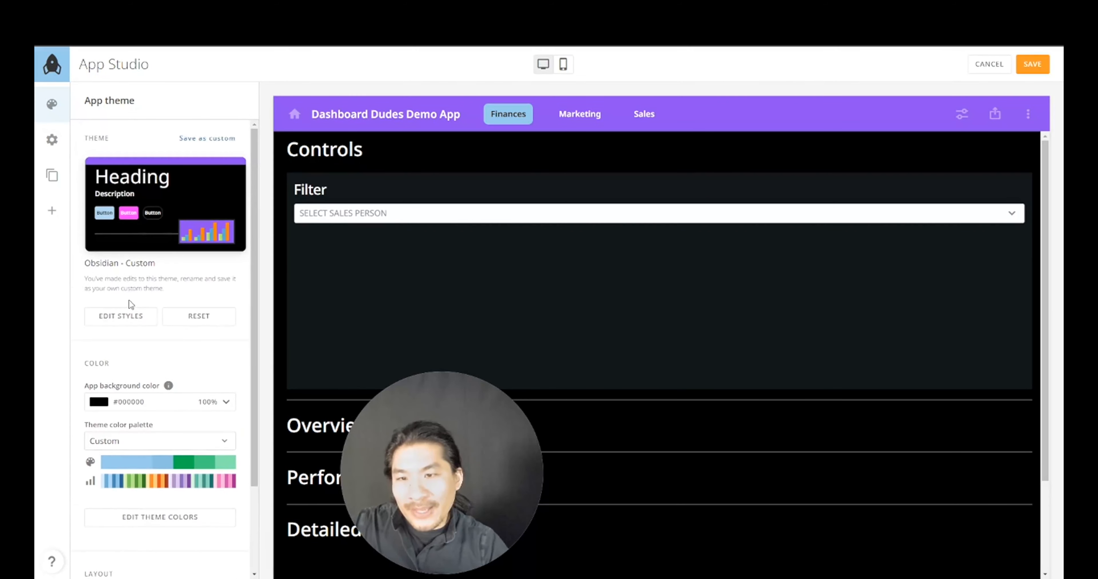
pyautogui.click(128, 319)
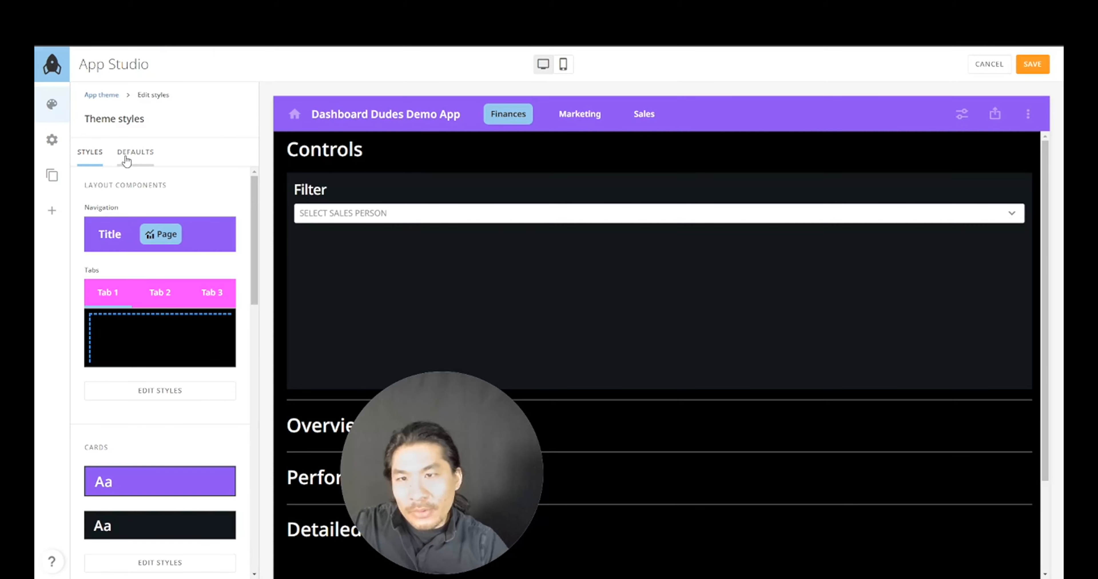
pyautogui.scroll(-4, 158, 358)
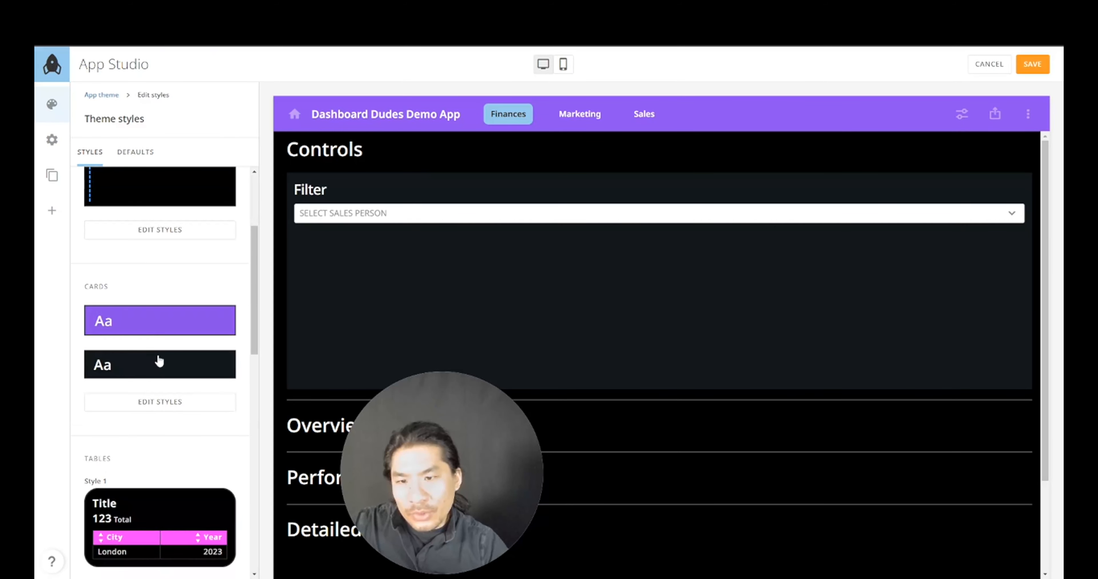
pyautogui.click(180, 402)
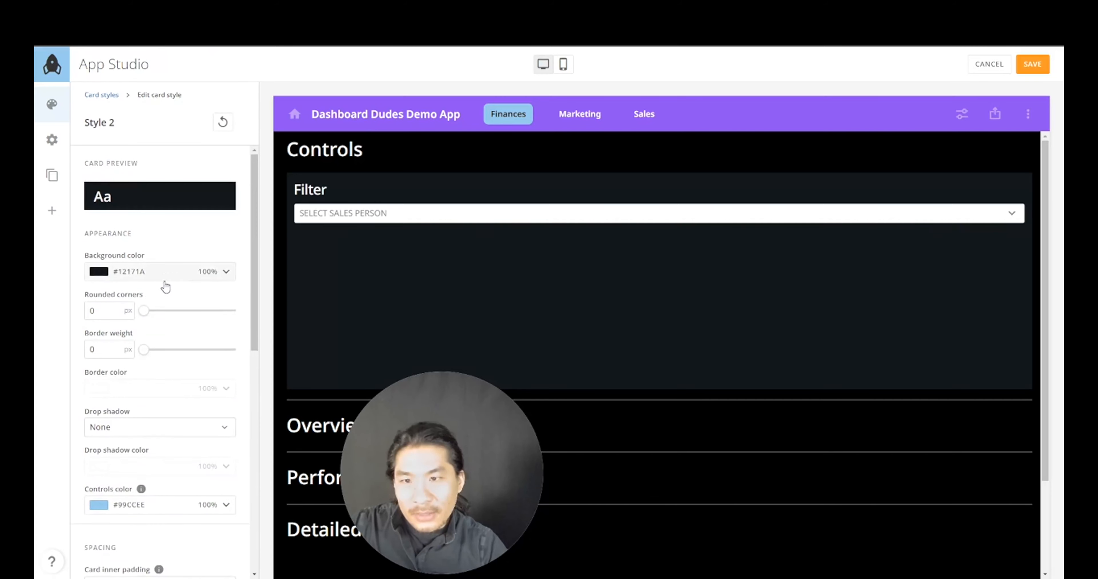
pyautogui.click(162, 273)
pyautogui.click(115, 417)
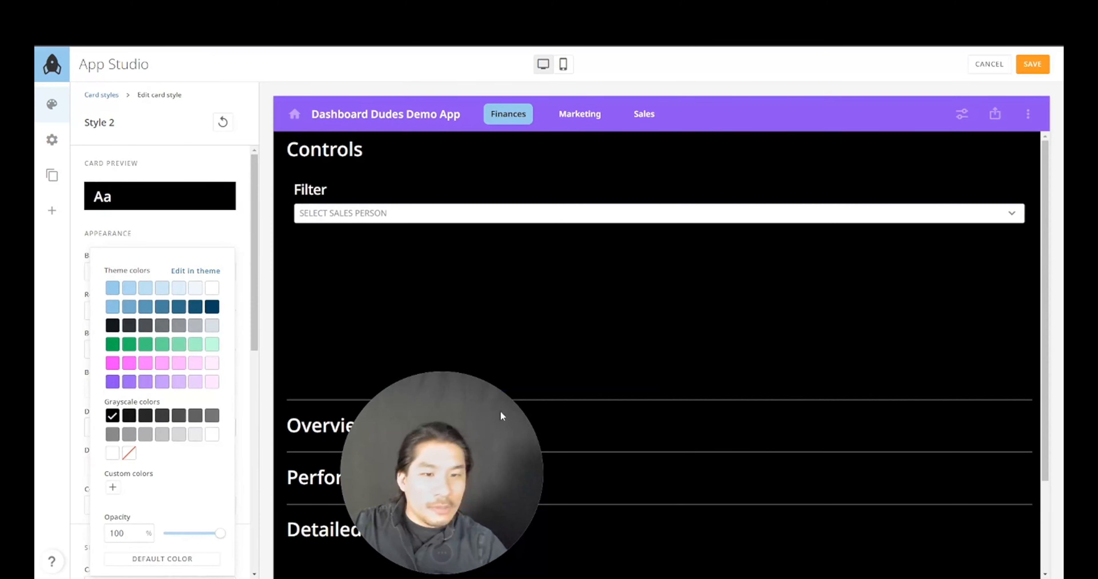
# - Return to the card styles list and select the Filter card on the page
pyautogui.moveTo(502, 416); pyautogui.dragTo(92, 420)
pyautogui.click(102, 95)
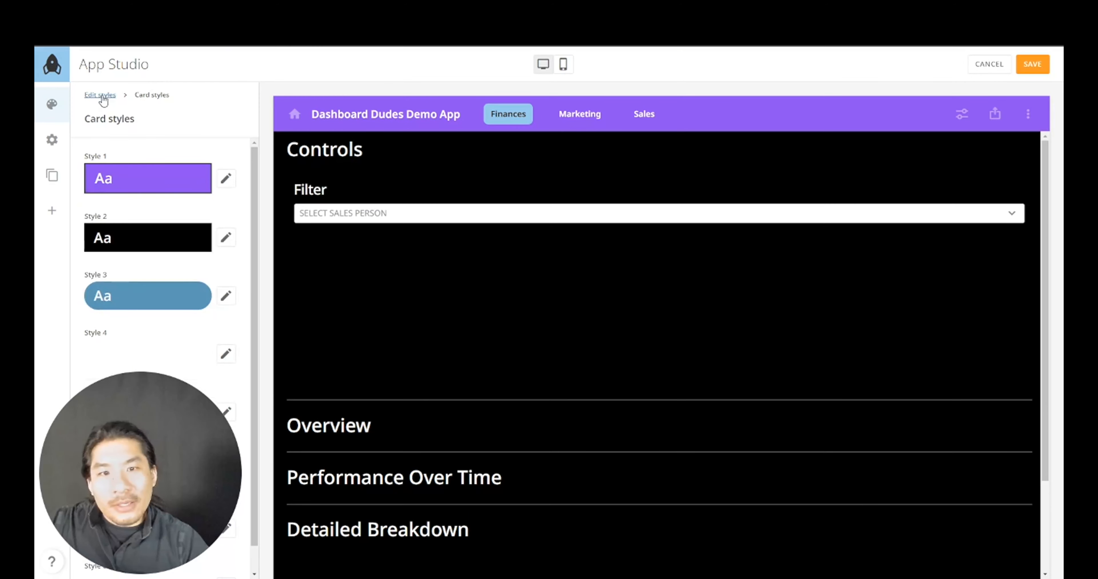
pyautogui.click(801, 290)
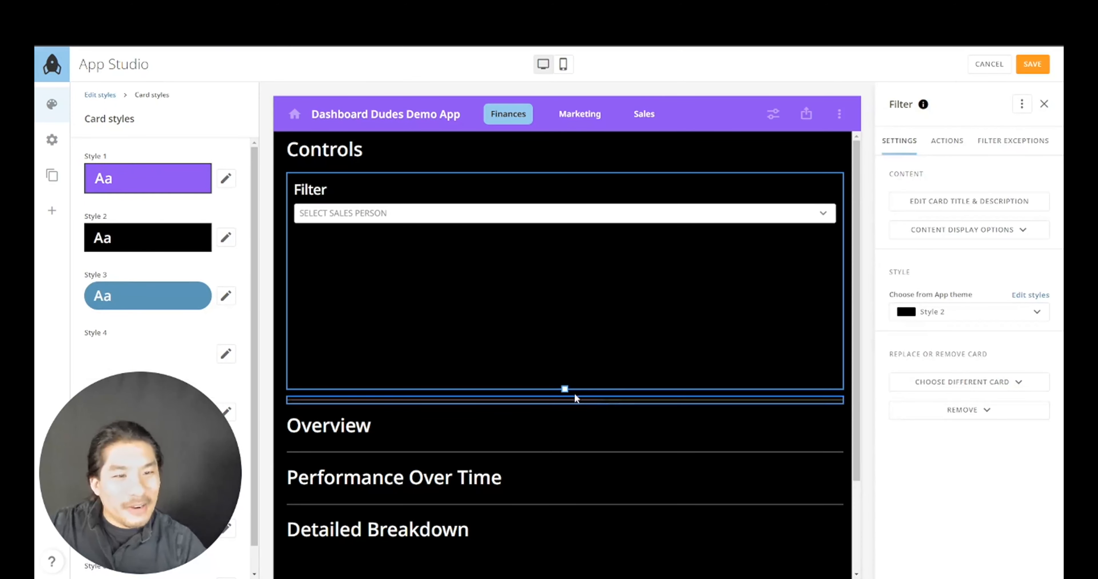
# - Shrink the Filter card to fit the dropdown and hide its title and timeframe
pyautogui.moveTo(565, 388); pyautogui.dragTo(591, 255)
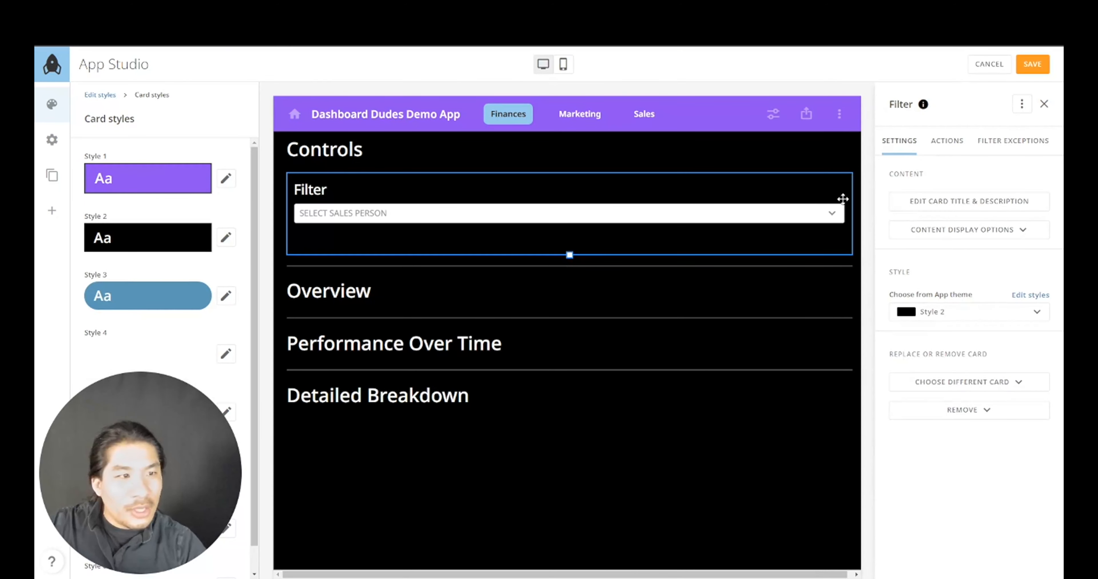
pyautogui.click(1010, 233)
pyautogui.click(976, 257)
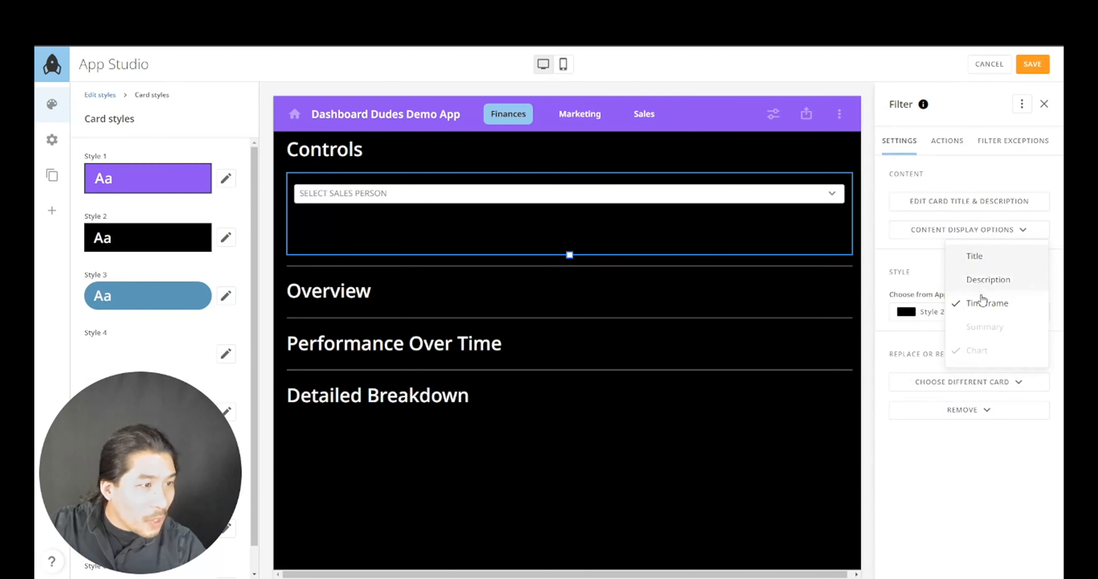
pyautogui.click(986, 303)
pyautogui.moveTo(570, 252); pyautogui.dragTo(569, 225)
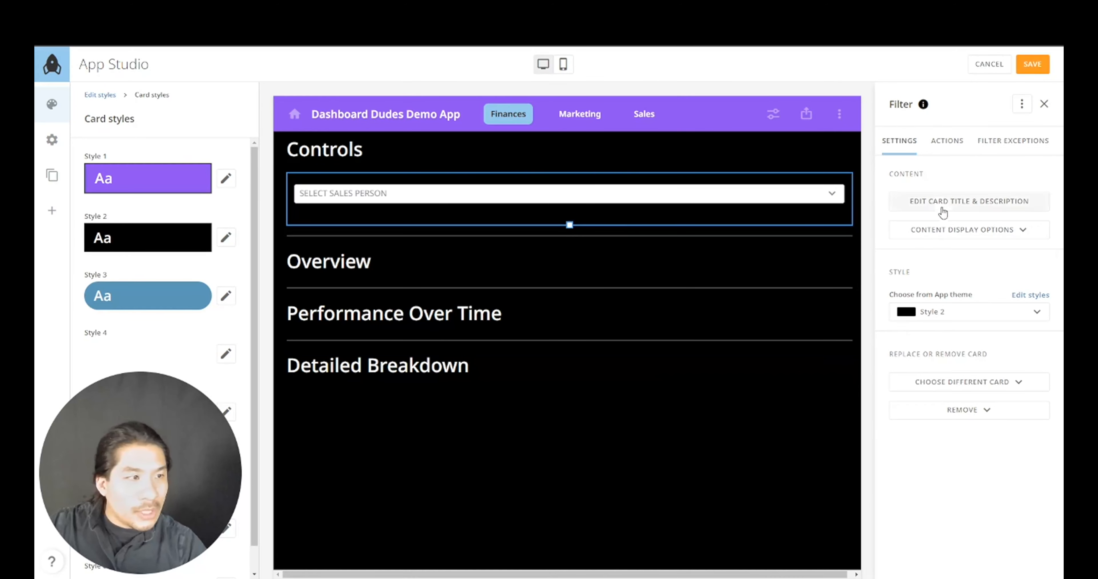
pyautogui.click(762, 439)
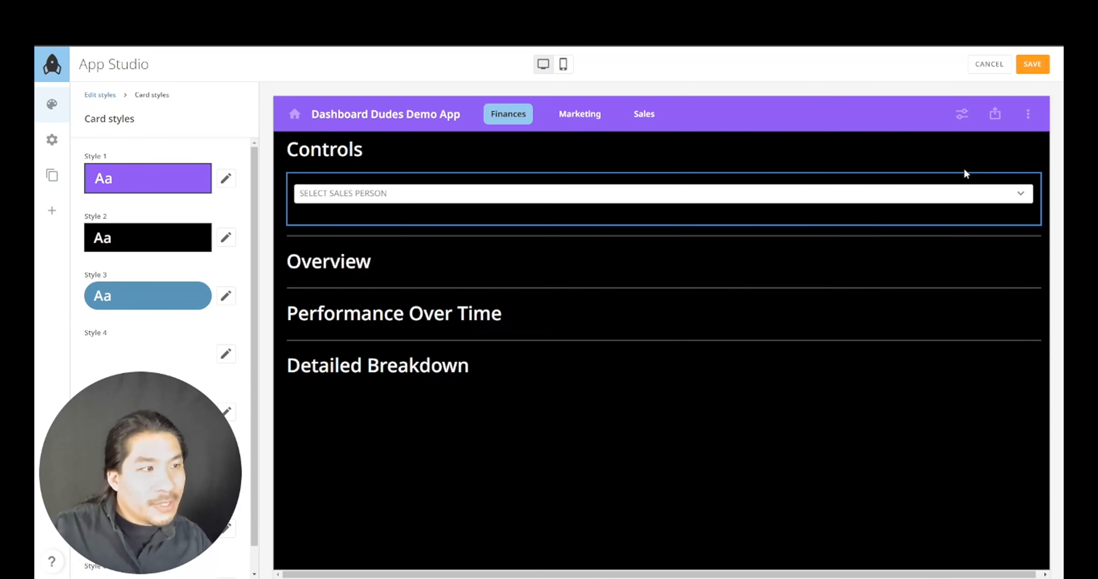
# - Save a copy of the filter card to the Finances page and place it beside the original
pyautogui.click(1020, 184)
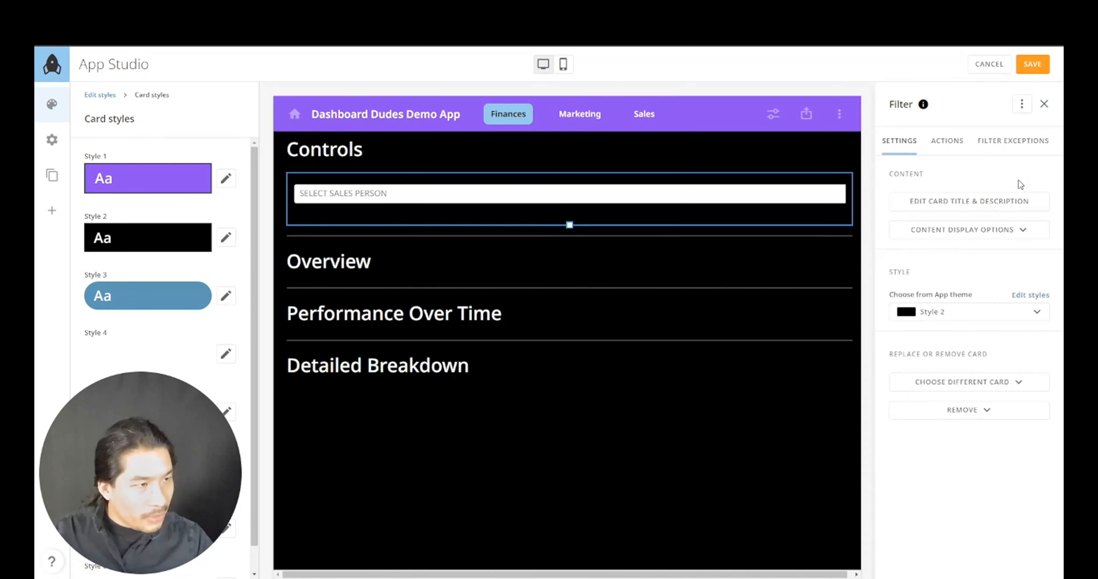
pyautogui.click(1023, 105)
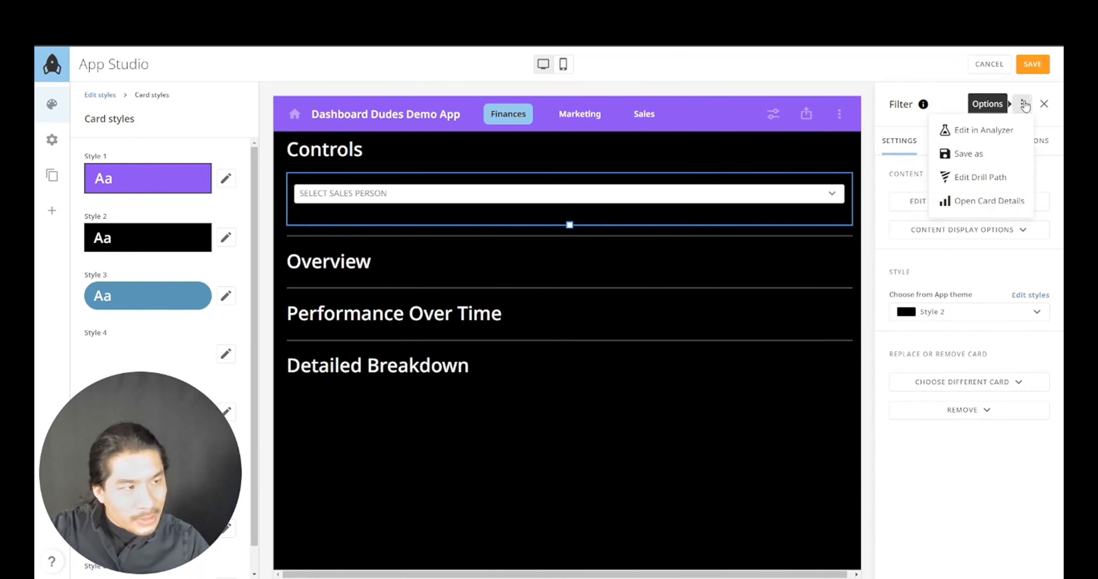
pyautogui.click(971, 156)
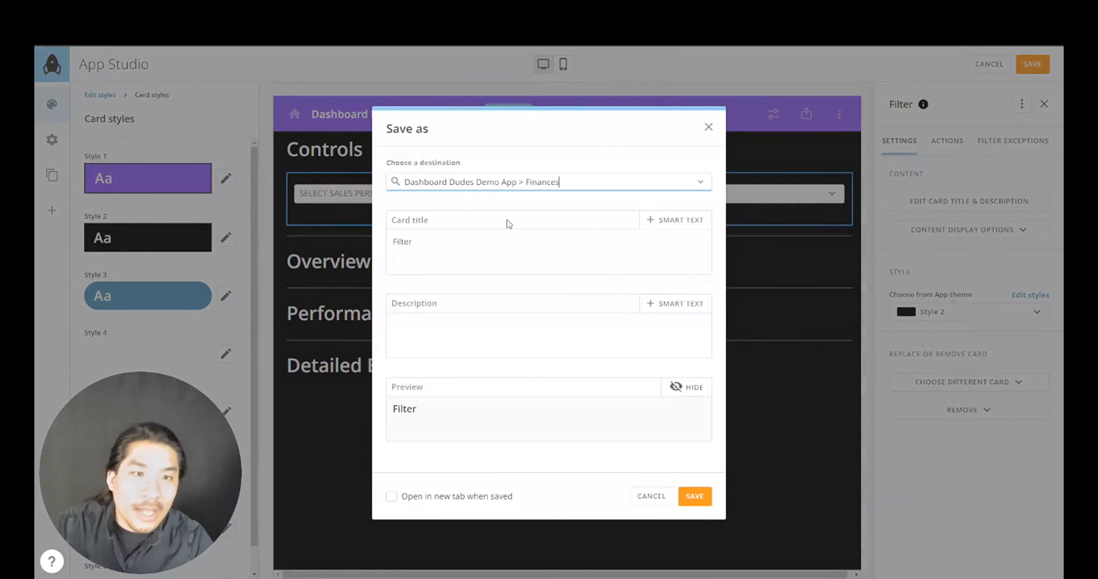
pyautogui.click(694, 498)
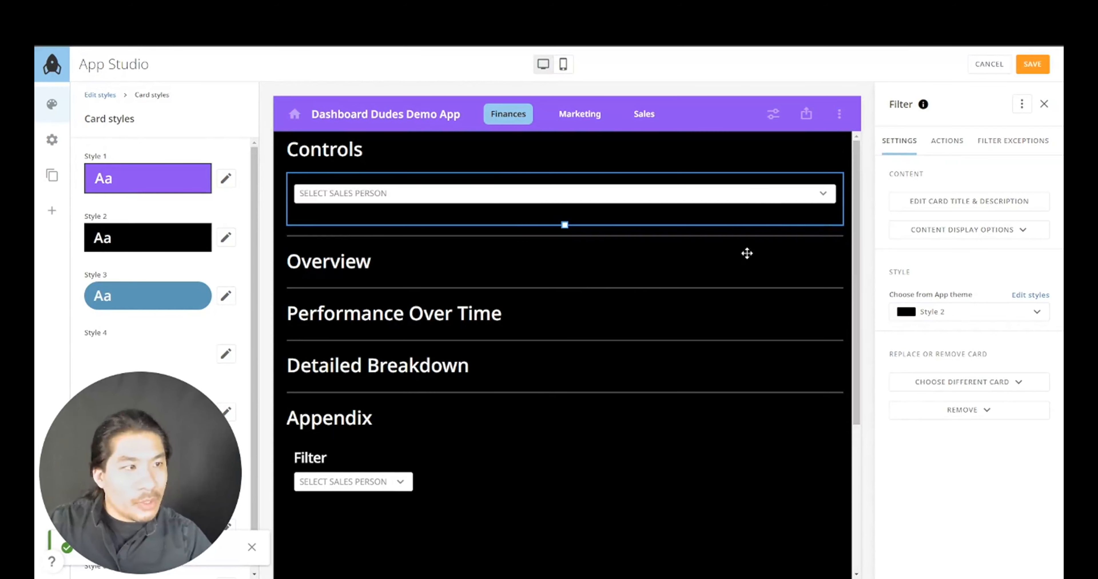
pyautogui.moveTo(354, 468); pyautogui.dragTo(822, 204)
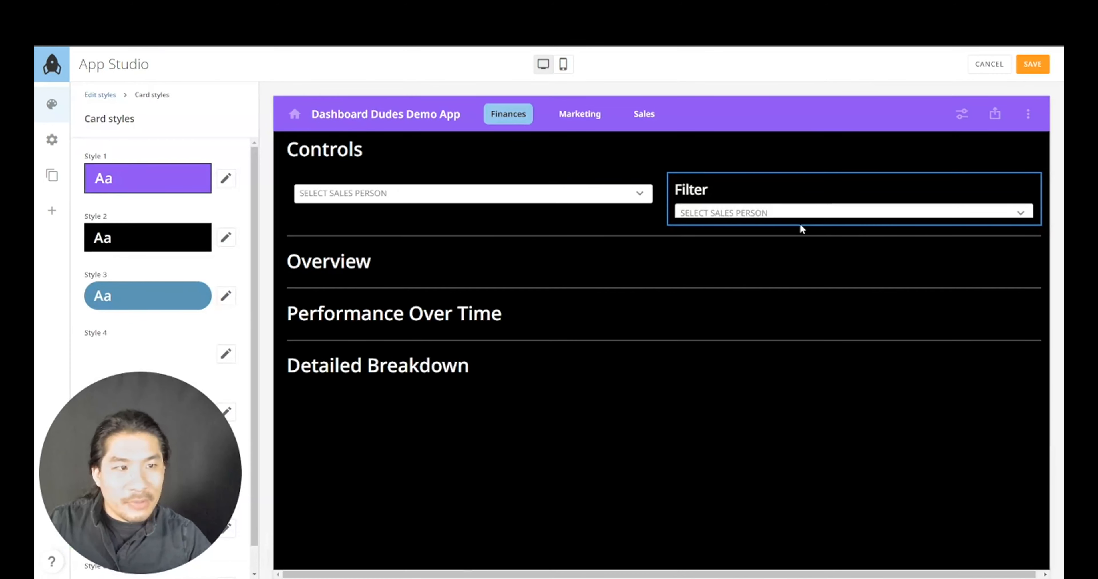
# - Hide the copied card's title and open the copy in Analyzer for editing
pyautogui.click(1004, 200)
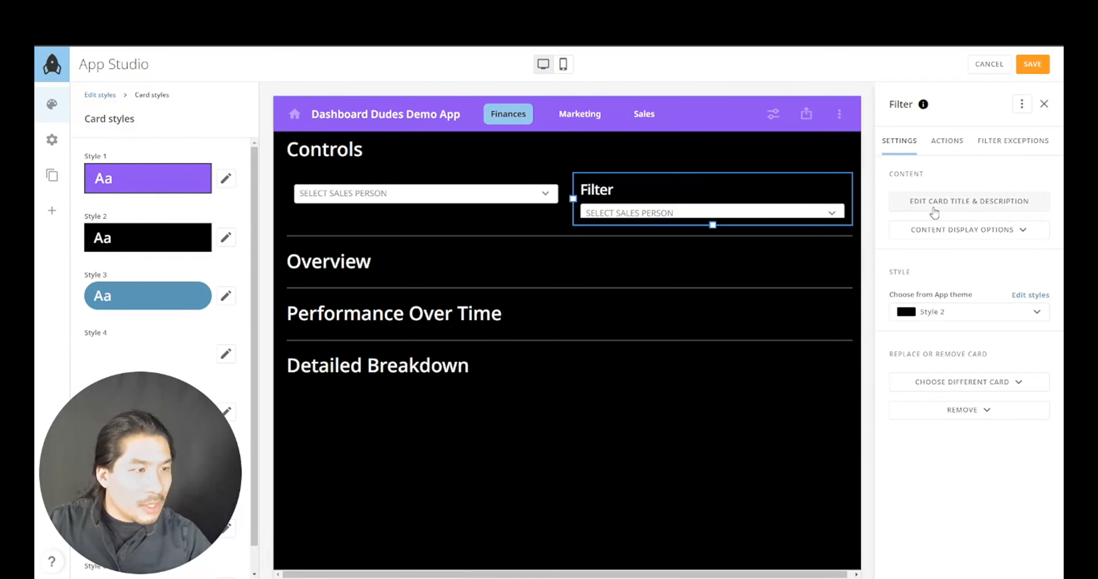
pyautogui.click(967, 236)
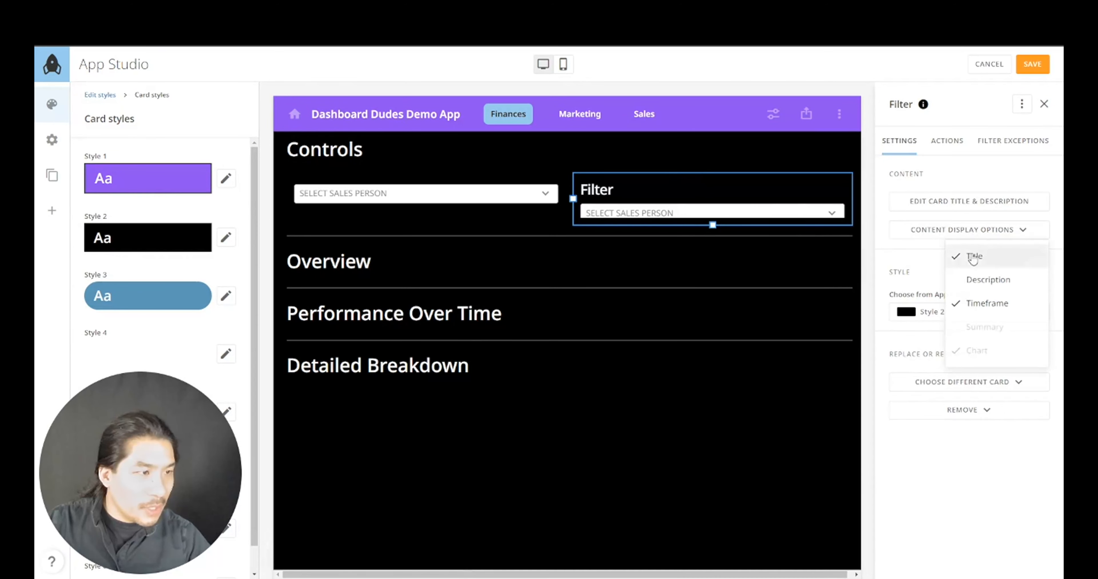
pyautogui.click(955, 255)
pyautogui.click(1022, 105)
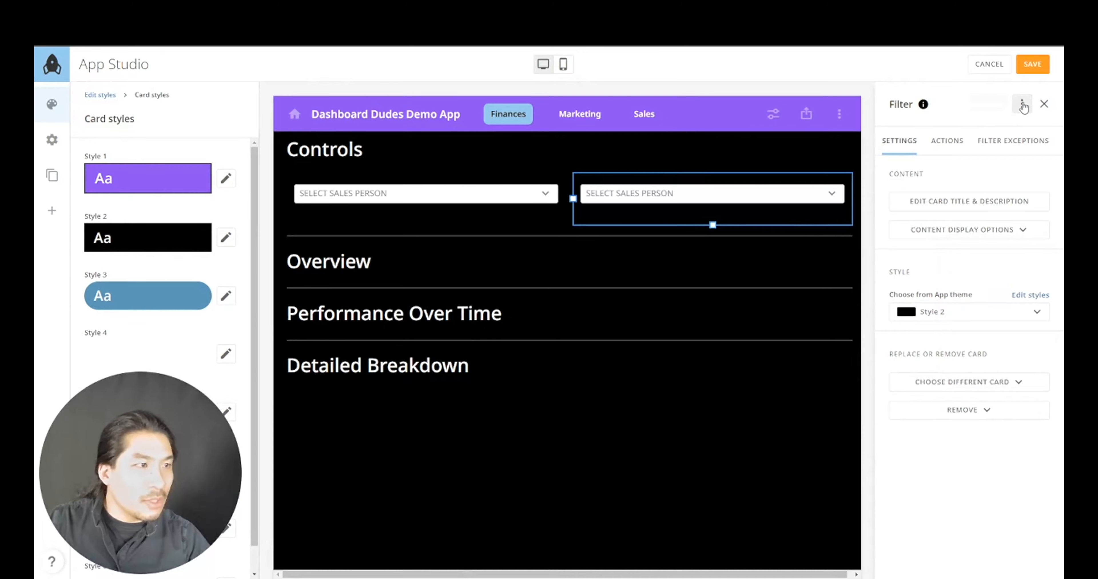
pyautogui.click(1022, 104)
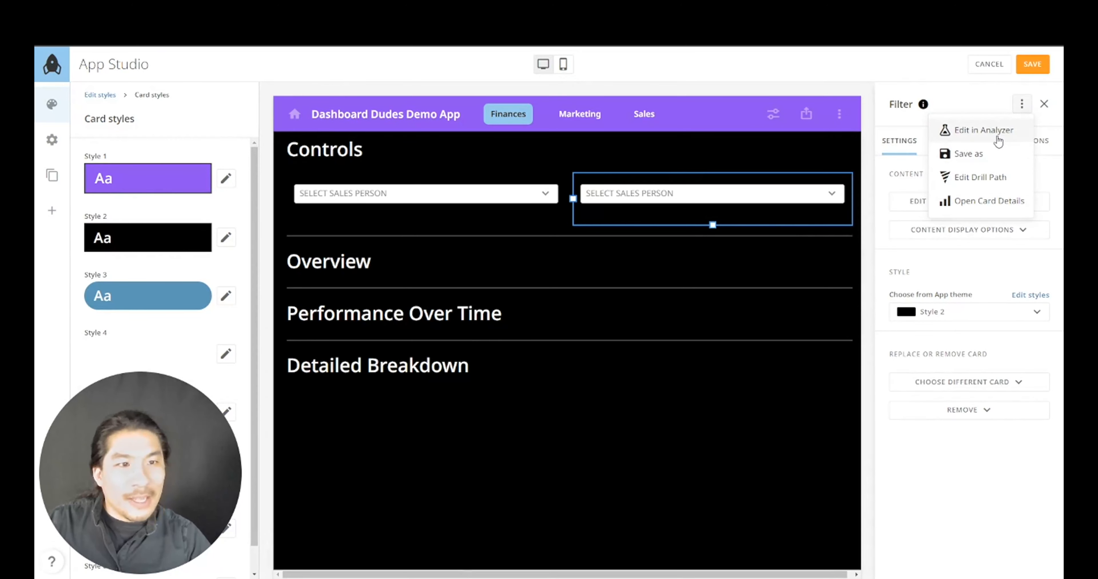
pyautogui.click(998, 132)
pyautogui.click(697, 361)
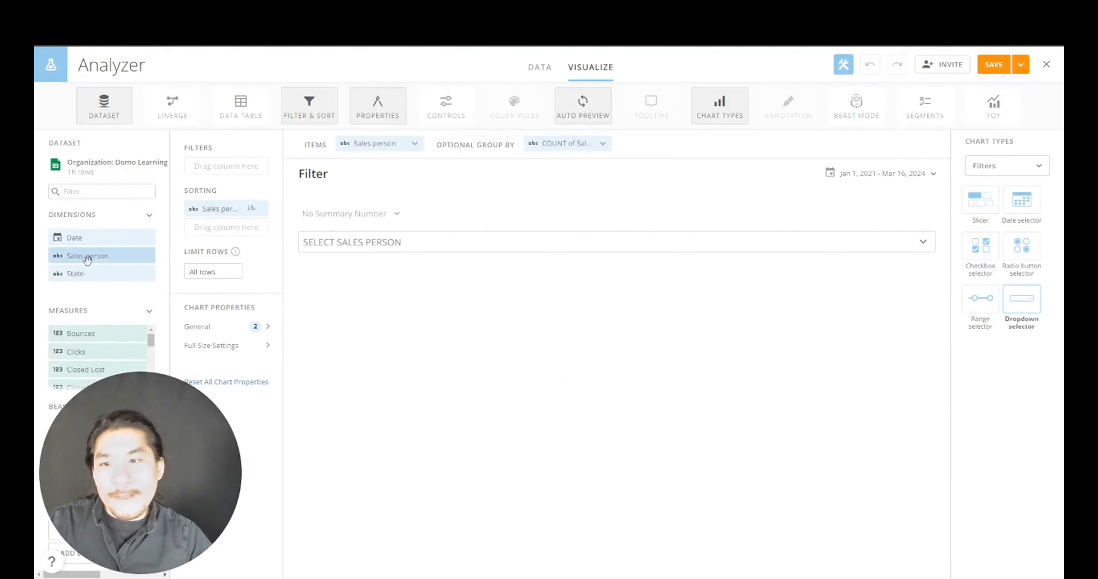
# - Make State the dropdown's item and sort, removing the Sales person sort
pyautogui.moveTo(87, 273); pyautogui.dragTo(243, 208)
pyautogui.click(253, 210)
pyautogui.click(256, 226)
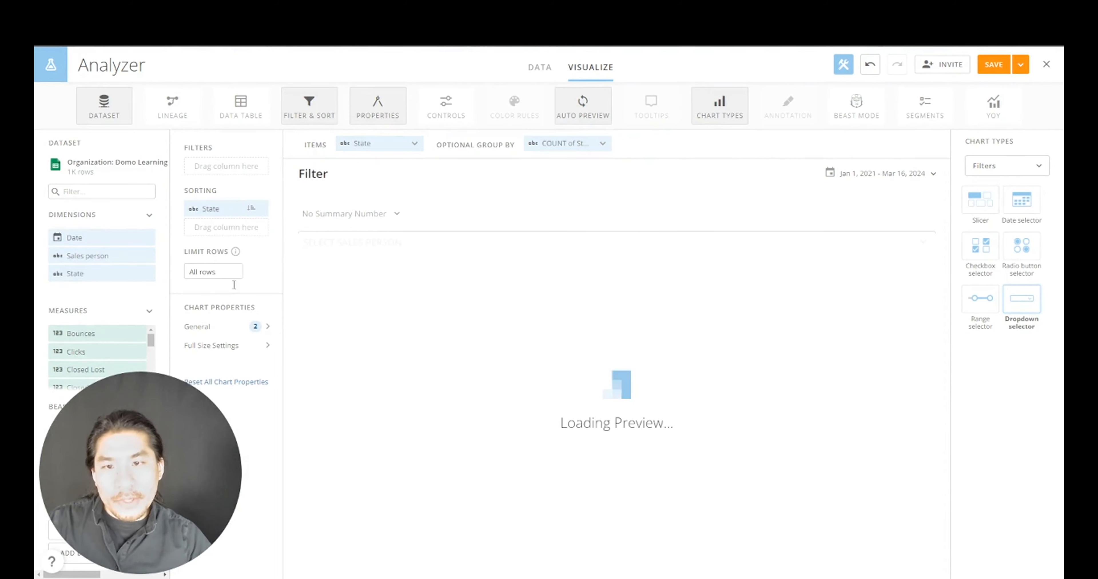
# - Change the default select text to 'SELECT STATE' and Save and Close the card
pyautogui.click(233, 326)
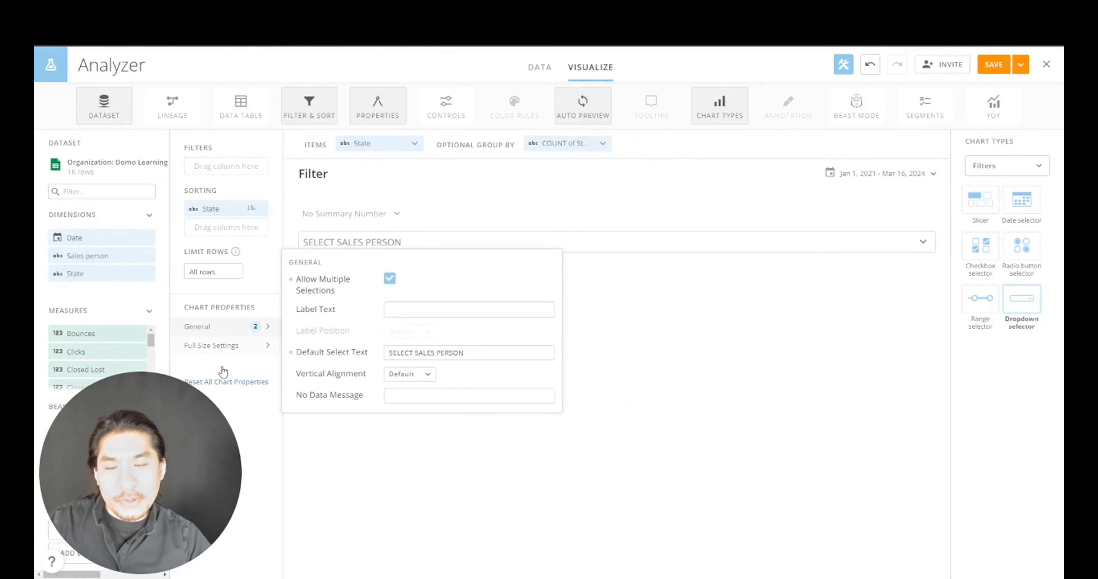
pyautogui.moveTo(197, 435); pyautogui.dragTo(740, 431)
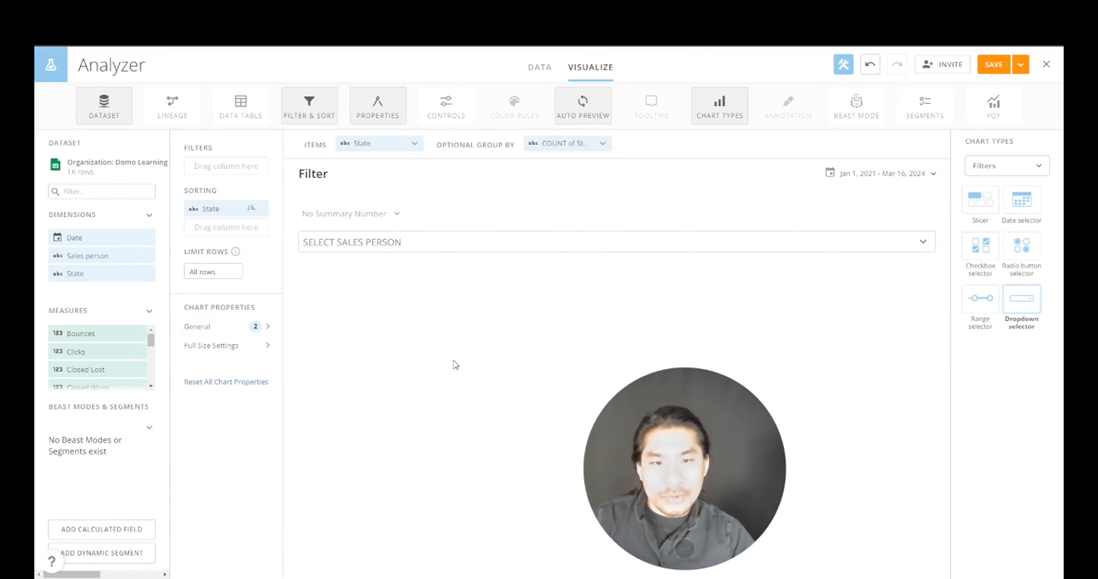
pyautogui.click(193, 326)
pyautogui.moveTo(414, 354); pyautogui.dragTo(490, 351)
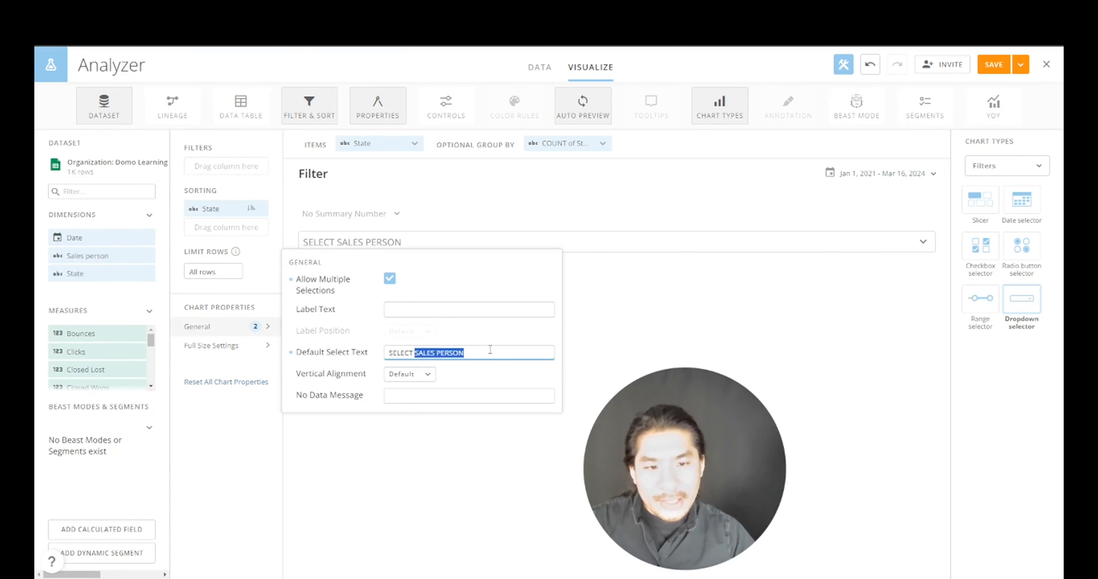
pyautogui.write('STATE')
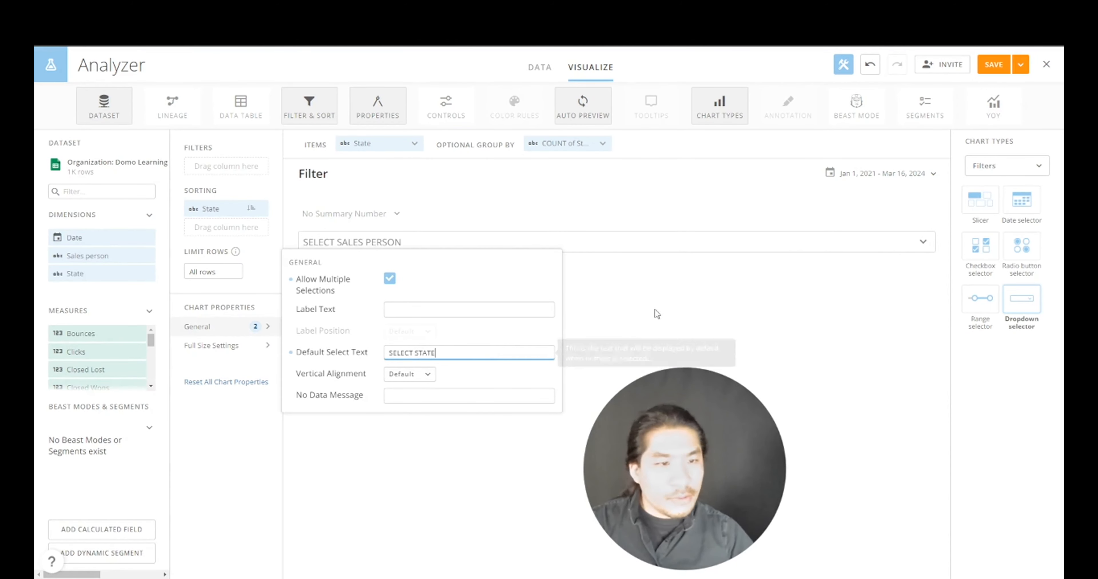
pyautogui.click(682, 300)
pyautogui.click(1021, 64)
pyautogui.click(983, 107)
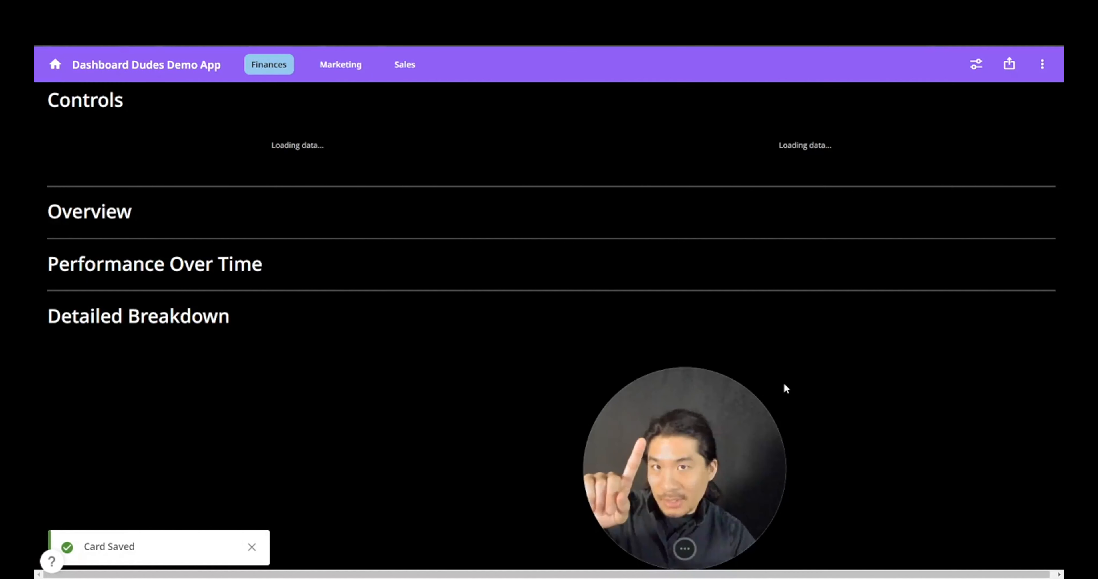
pyautogui.moveTo(661, 540); pyautogui.dragTo(118, 544)
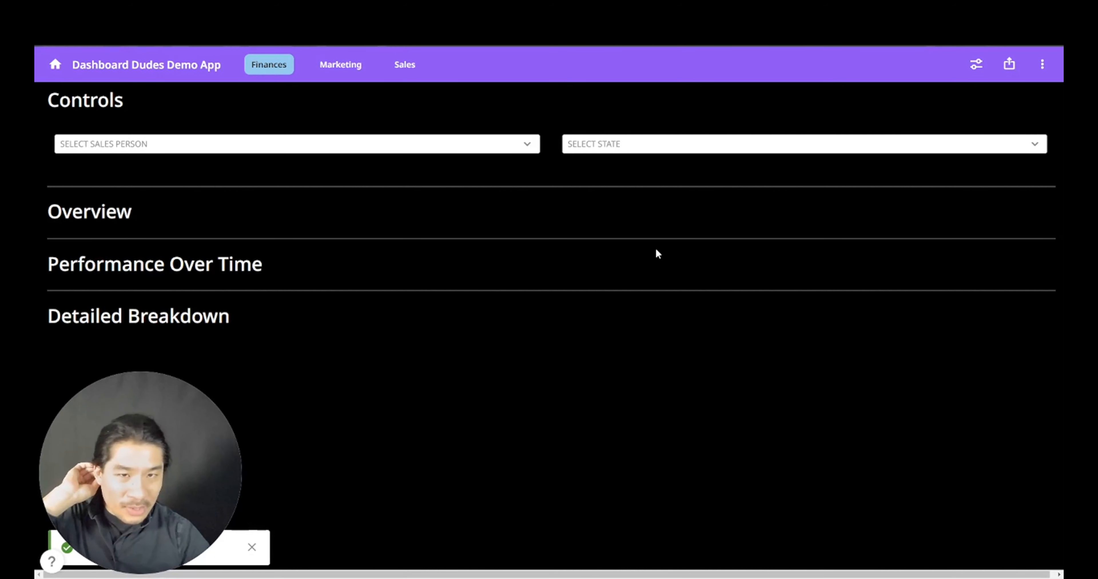
pyautogui.click(484, 149)
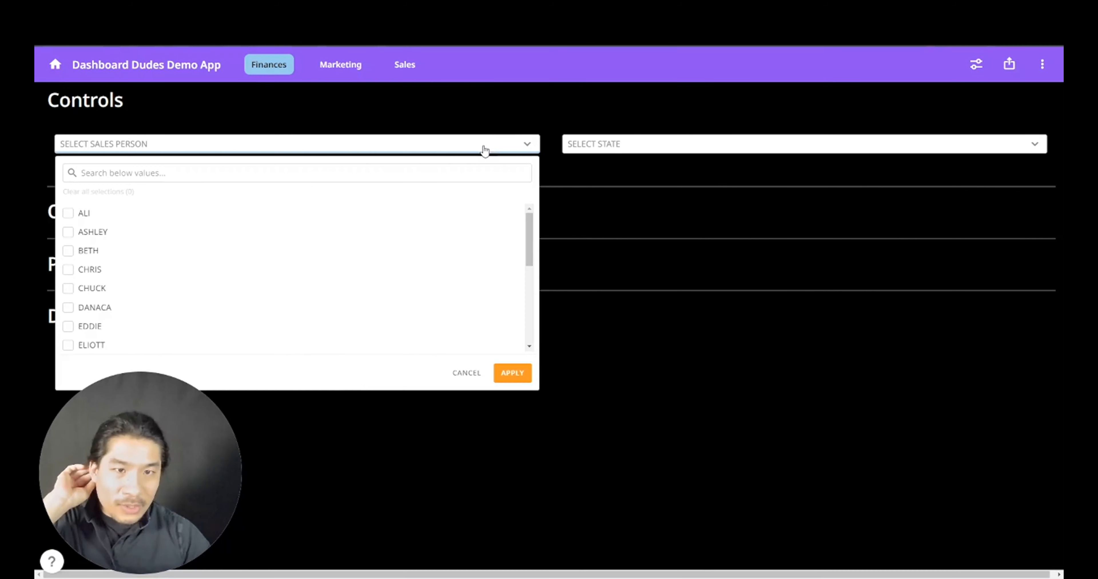
pyautogui.click(683, 146)
pyautogui.click(969, 373)
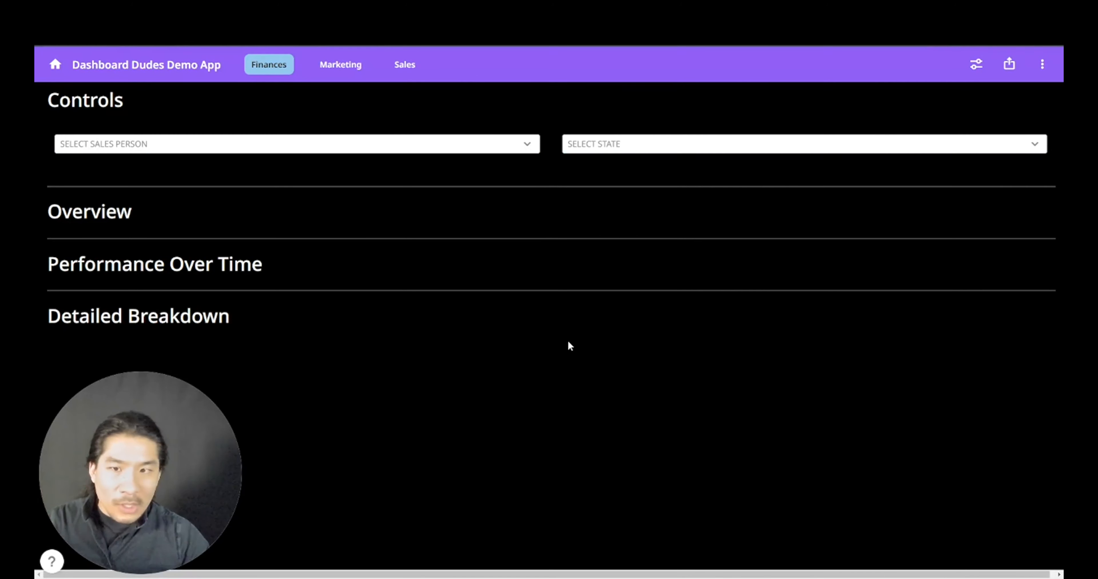
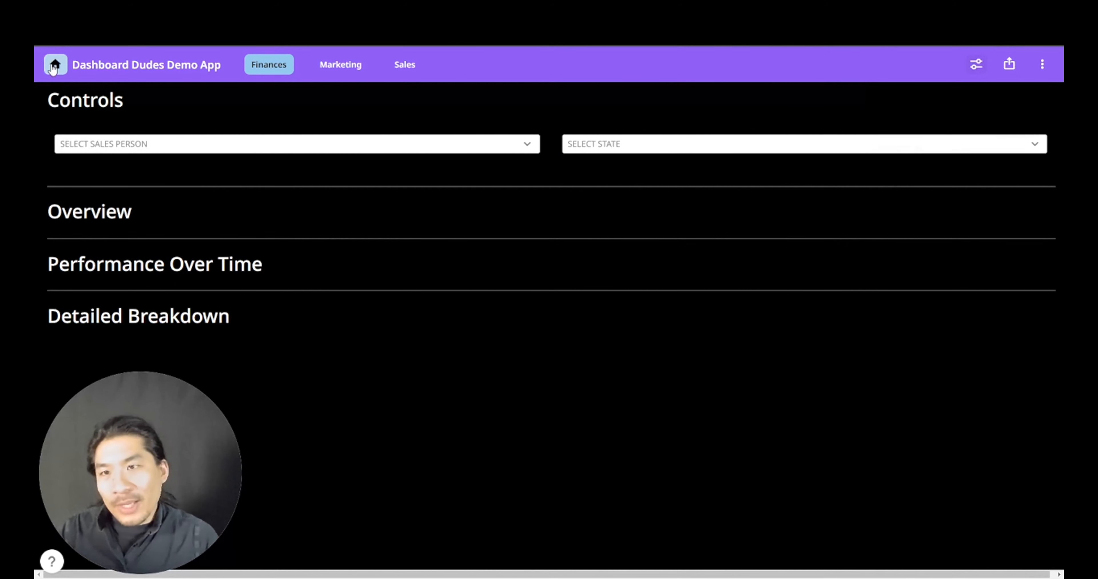
# - Leave the demo app and go back to the Domo Apps page listing Dashboard Dudes Demo and Domo Demo App
pyautogui.click(54, 66)
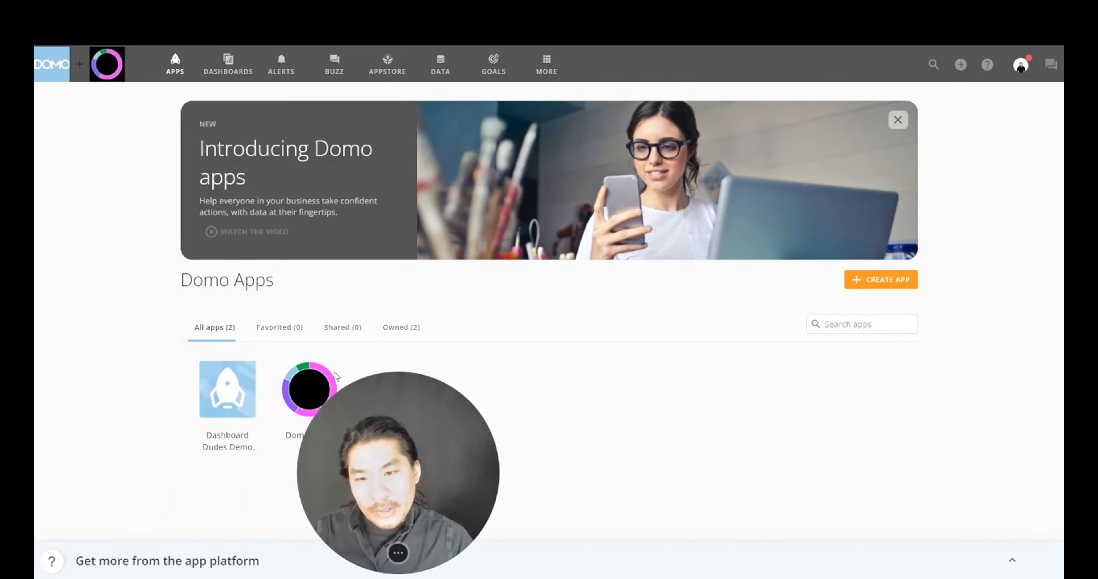
# - Open Dashboard Dudes Demo App in App Studio and drop an empty Card under the Overview heading
pyautogui.click(247, 374)
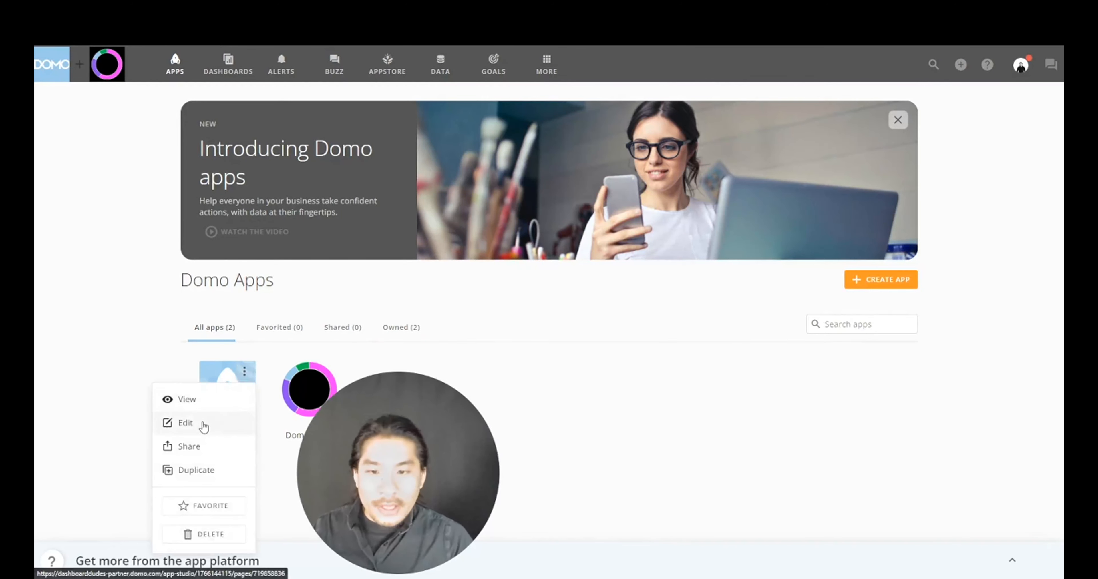
pyautogui.click(203, 424)
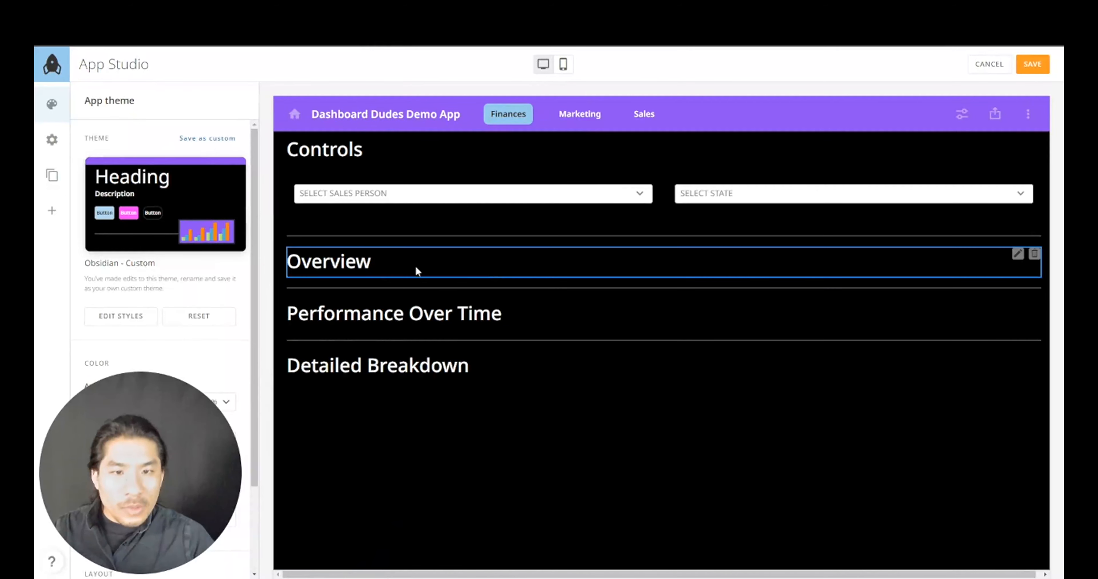
pyautogui.scroll(-3, 166, 445)
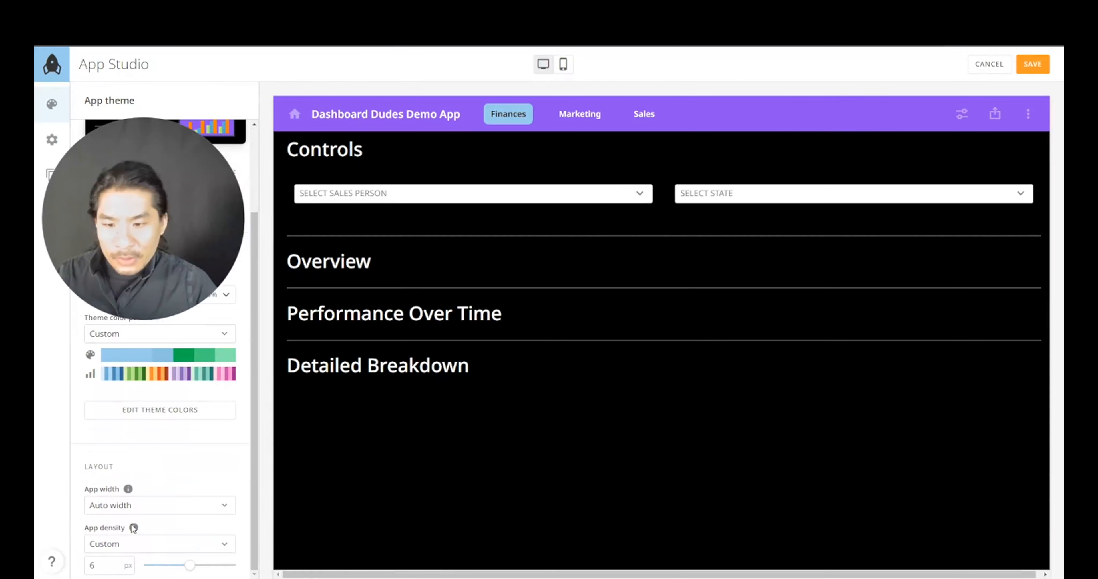
pyautogui.scroll(5, 134, 507)
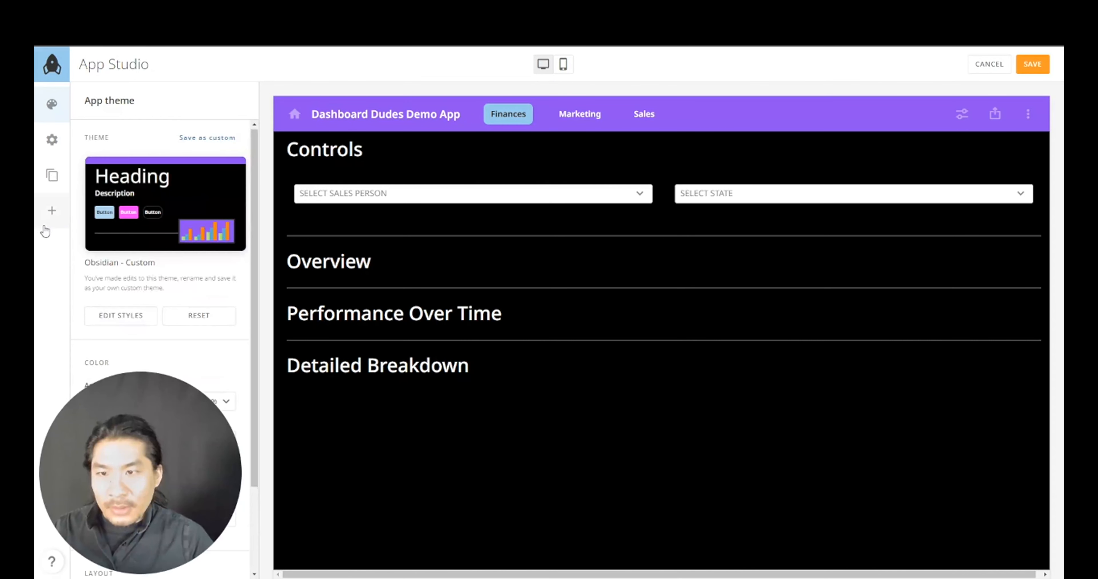
pyautogui.click(52, 211)
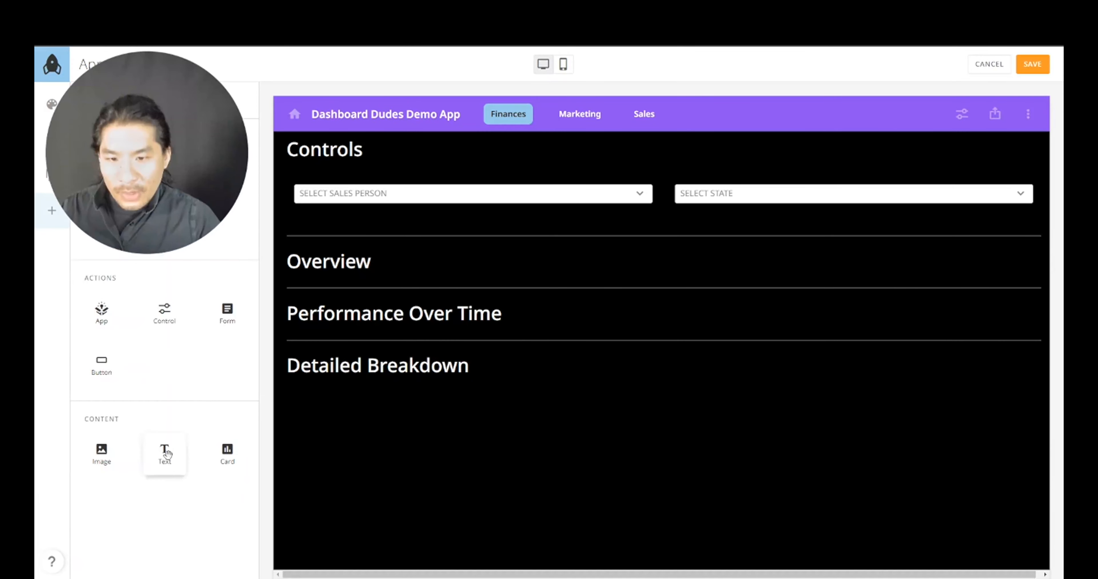
pyautogui.moveTo(234, 450); pyautogui.dragTo(321, 288)
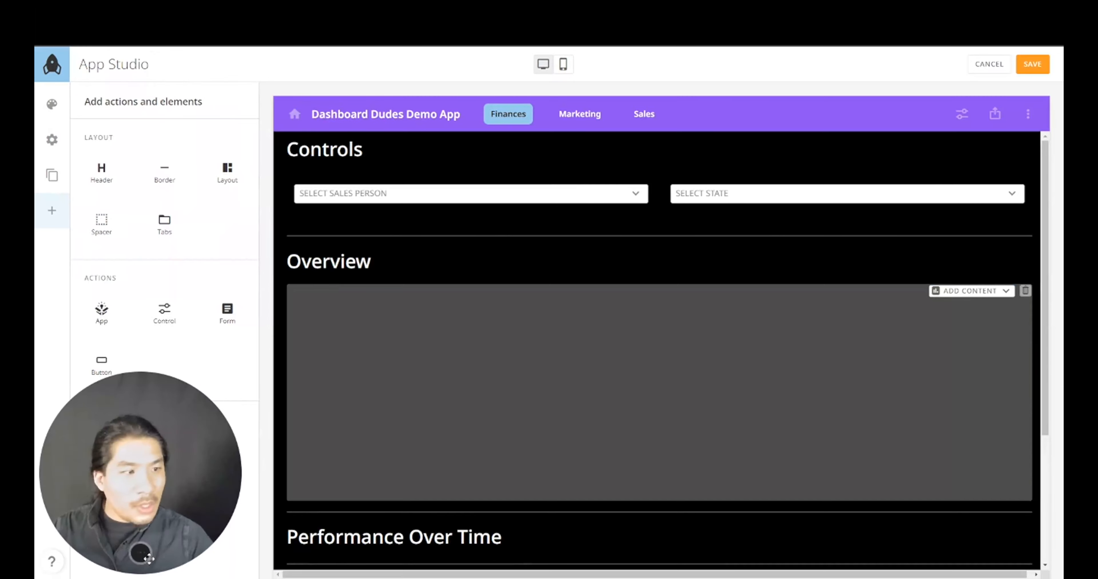
# - Create a new visualization card for the empty slot using the existing Domo App Data dataset
pyautogui.click(998, 296)
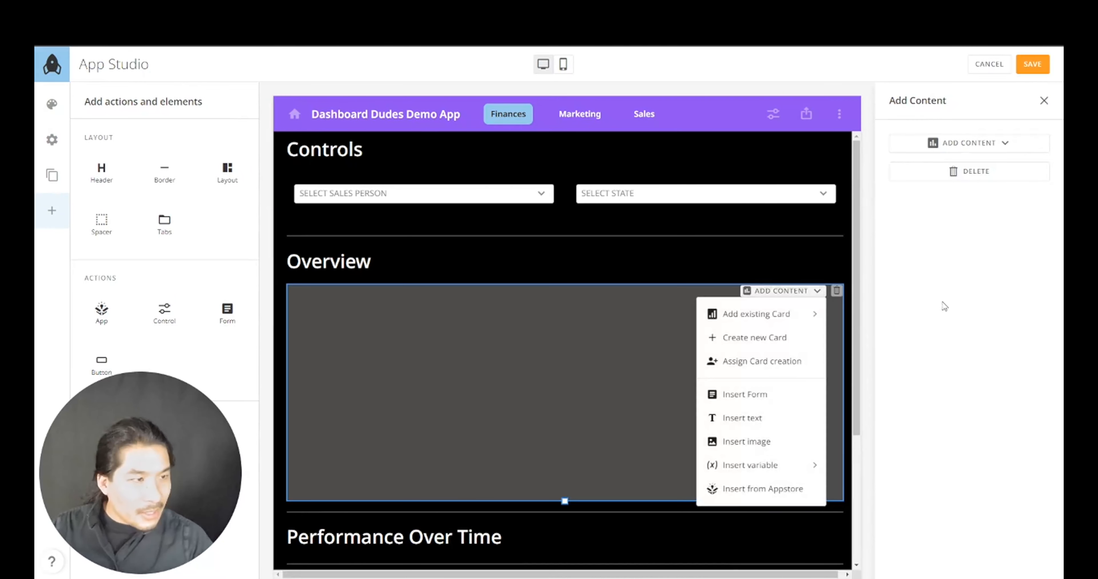
pyautogui.click(956, 144)
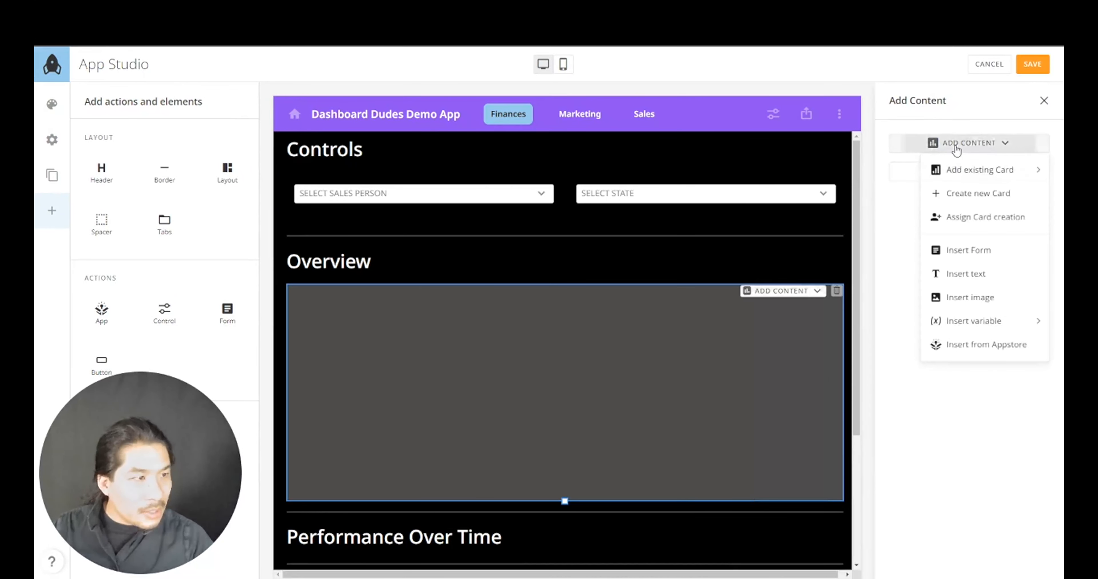
pyautogui.click(964, 200)
pyautogui.click(681, 363)
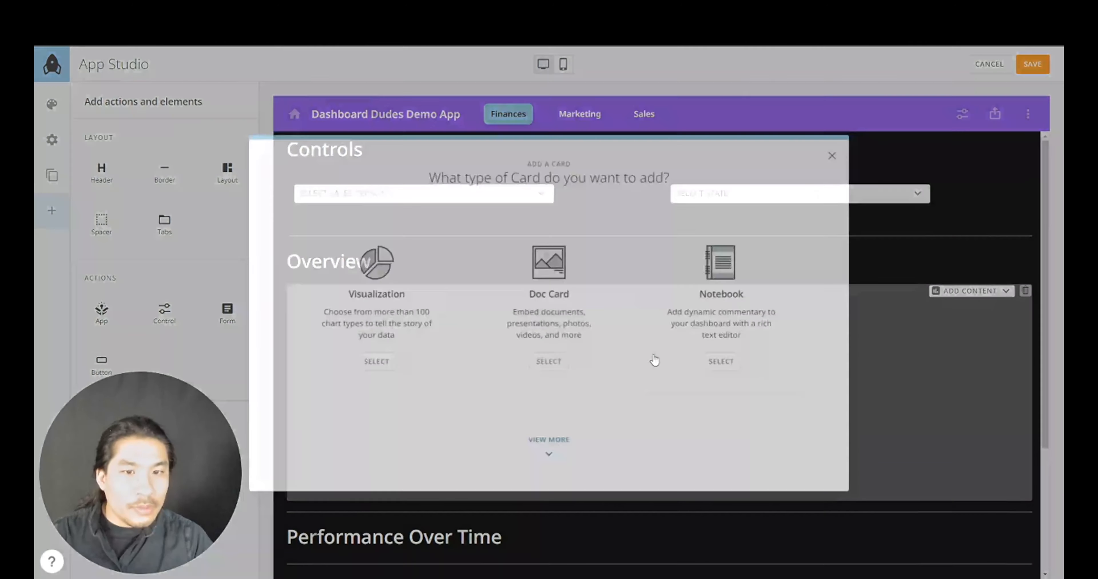
pyautogui.click(385, 306)
pyautogui.click(299, 340)
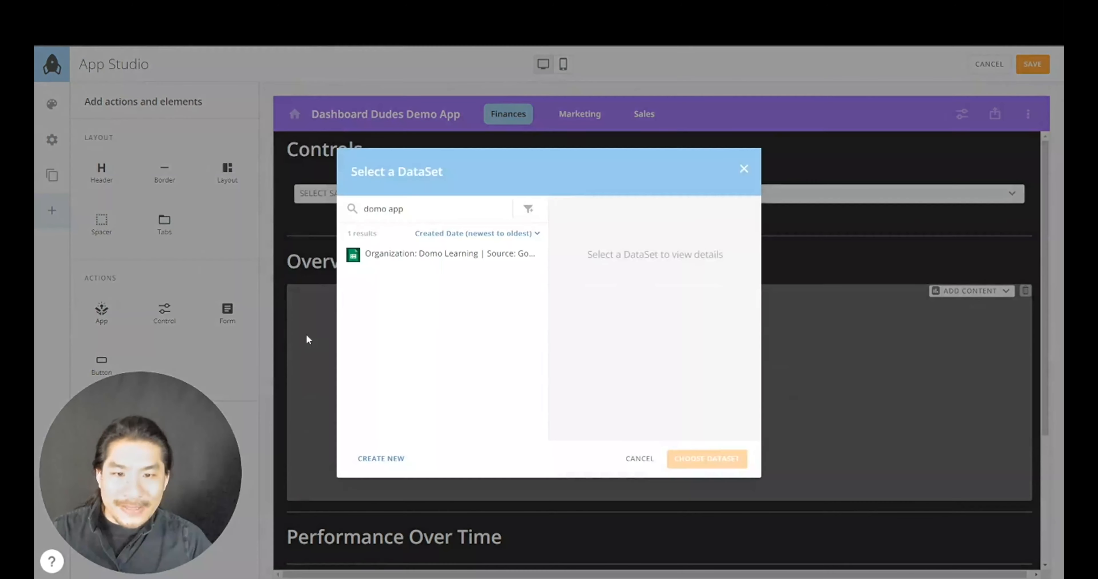
pyautogui.click(398, 257)
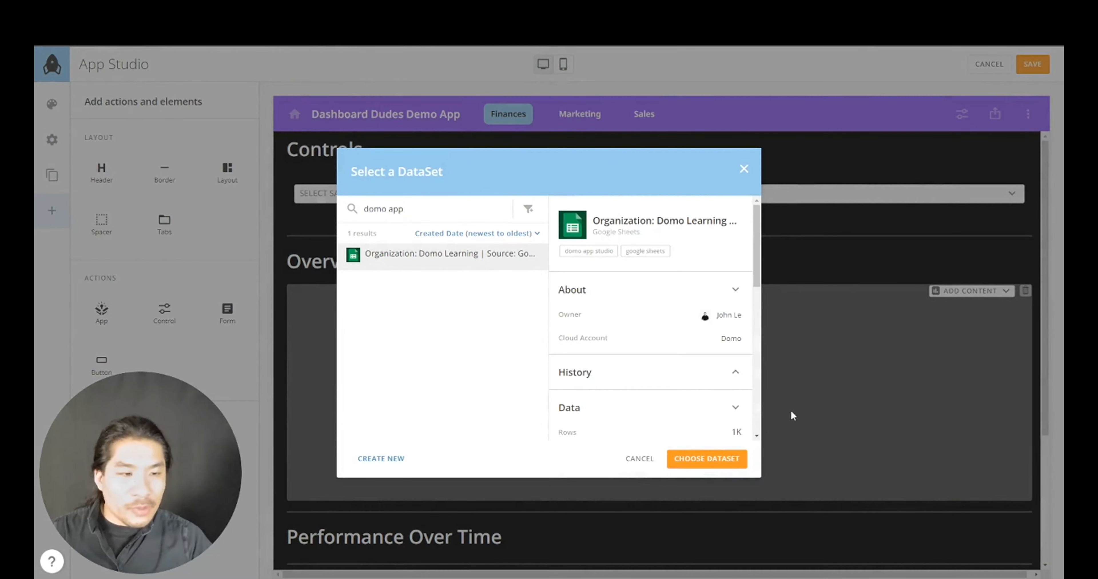
pyautogui.click(707, 458)
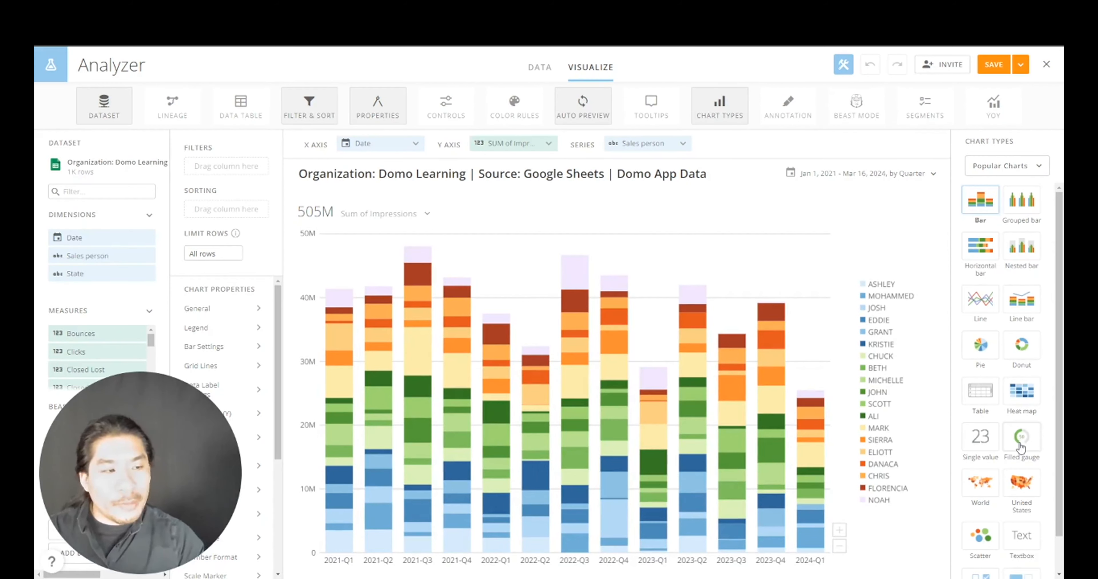
# - Switch the card's chart type to Filled gauge and set Summary Number to none
pyautogui.click(969, 164)
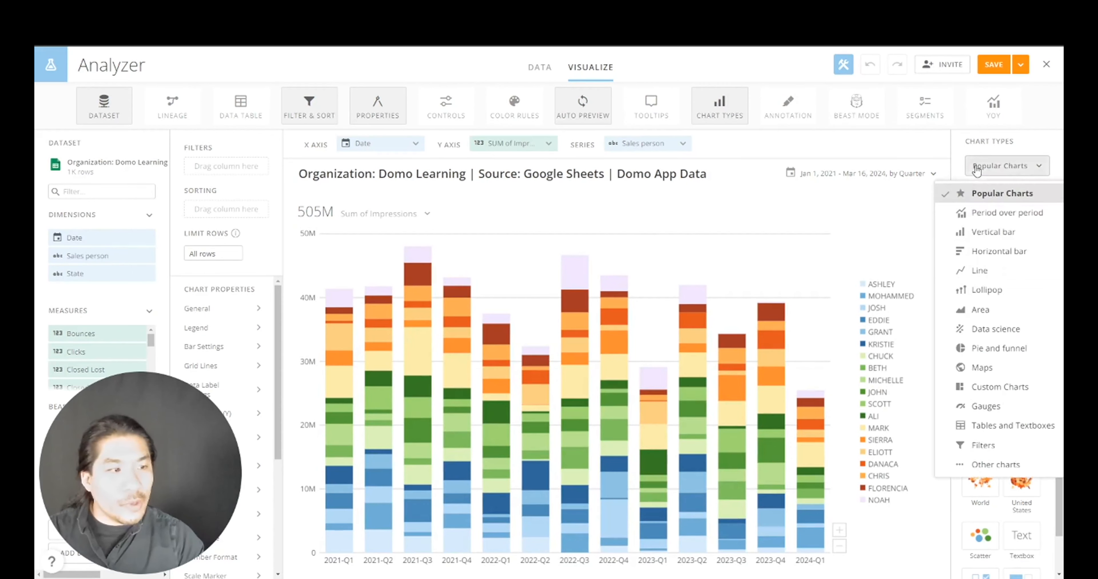
pyautogui.click(993, 408)
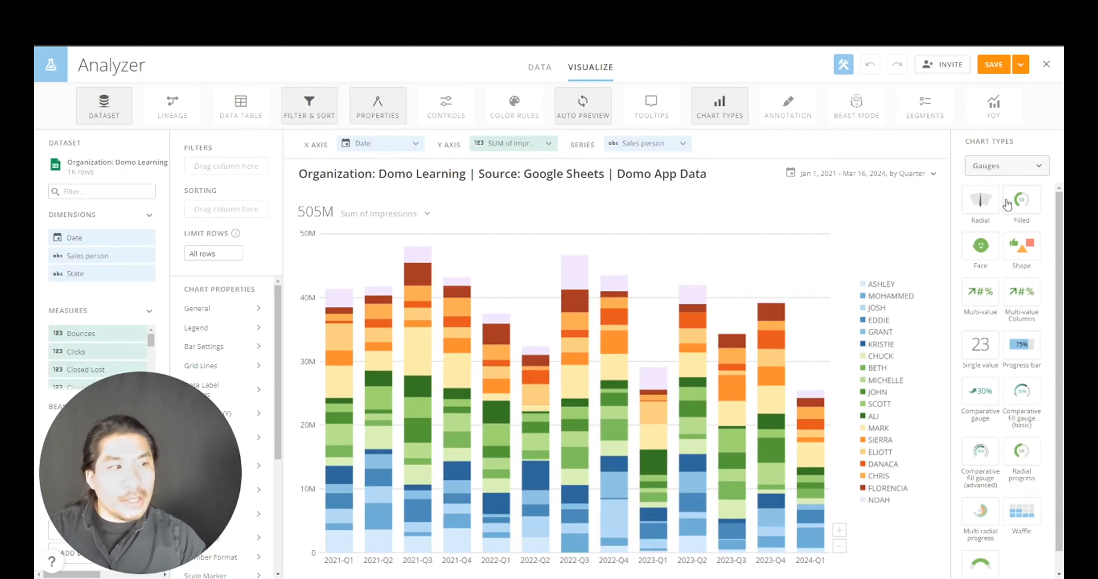
pyautogui.click(1005, 168)
pyautogui.click(1007, 191)
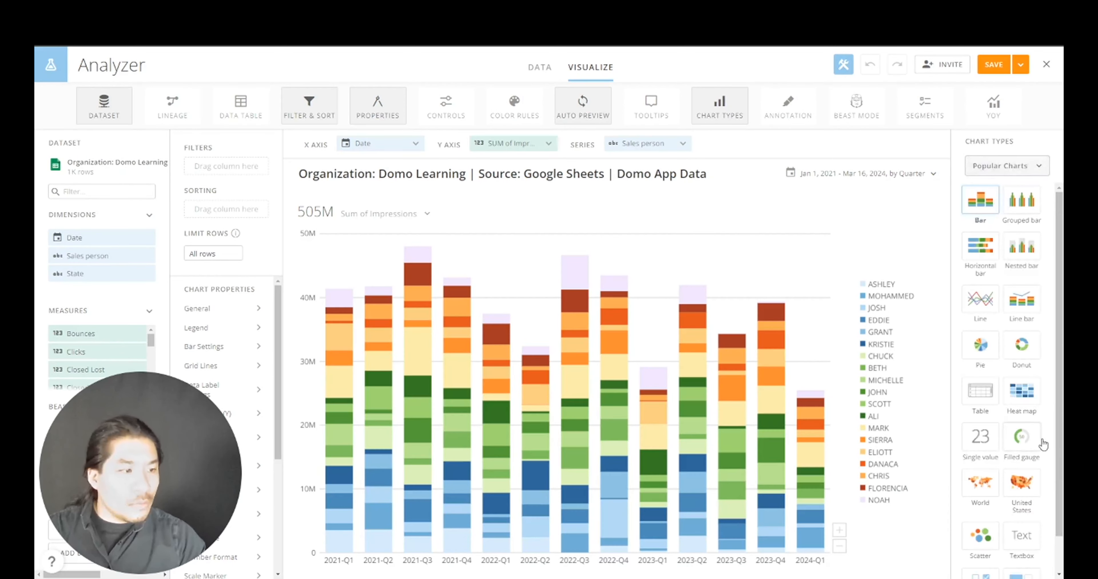
pyautogui.click(1024, 443)
pyautogui.click(411, 237)
pyautogui.click(388, 309)
# - Retitle the card 'Revenue' and save it
pyautogui.click(441, 194)
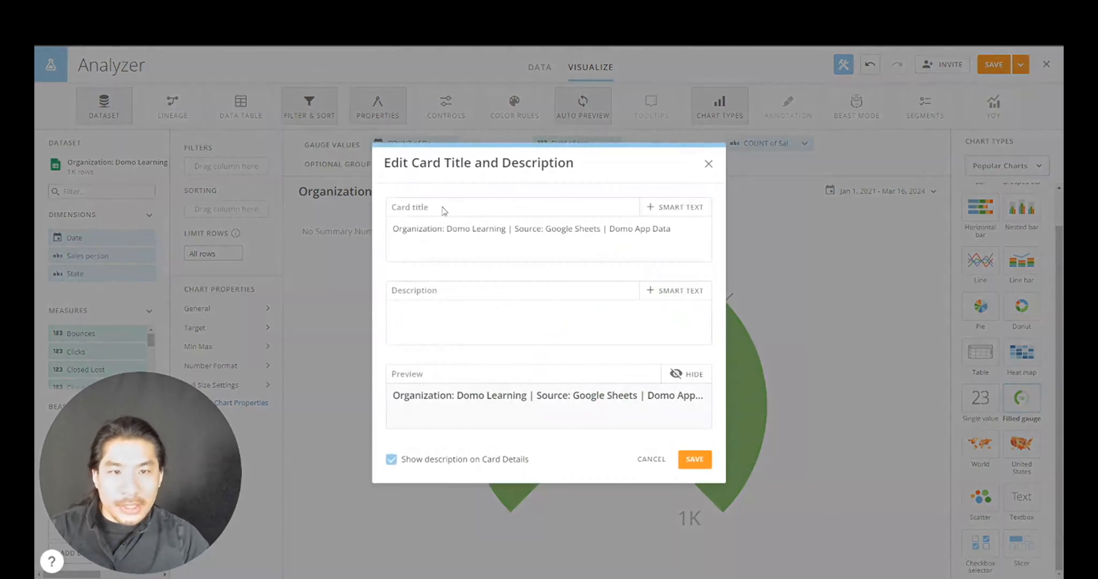
pyautogui.tripleClick(459, 237)
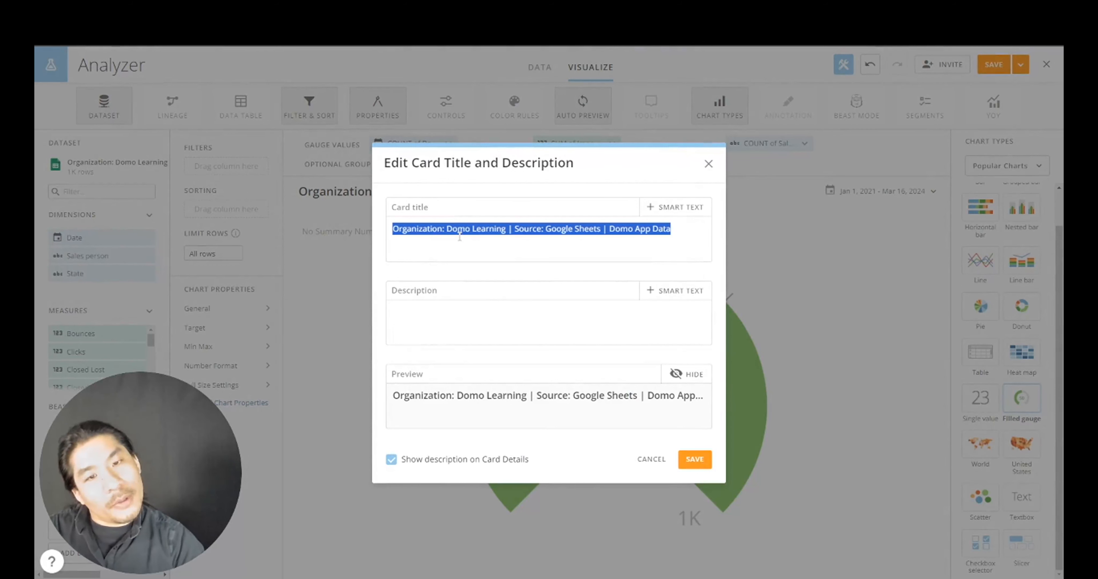
pyautogui.write('Revenue')
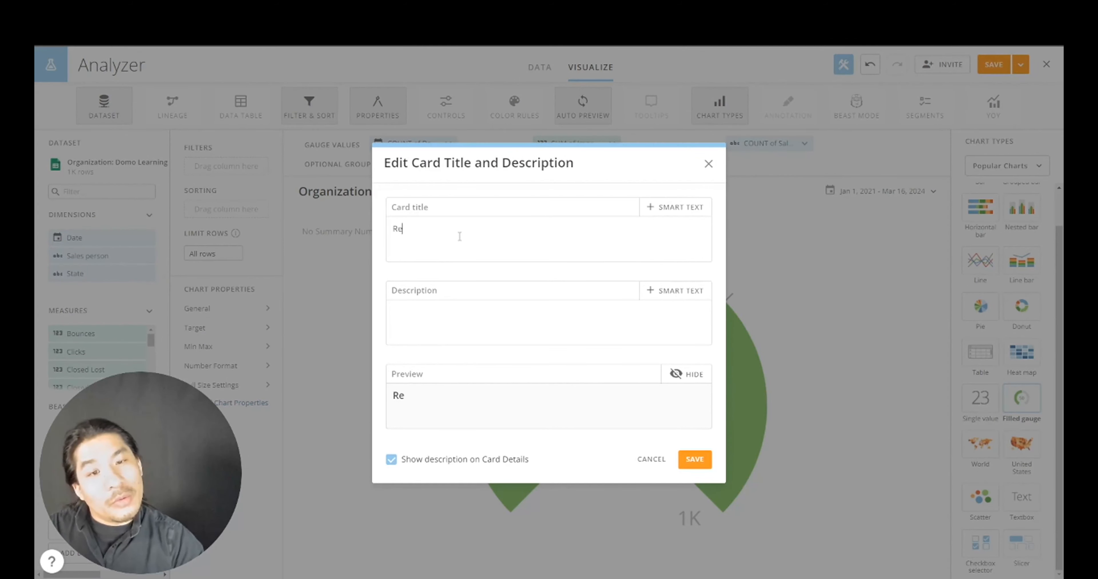
pyautogui.click(694, 460)
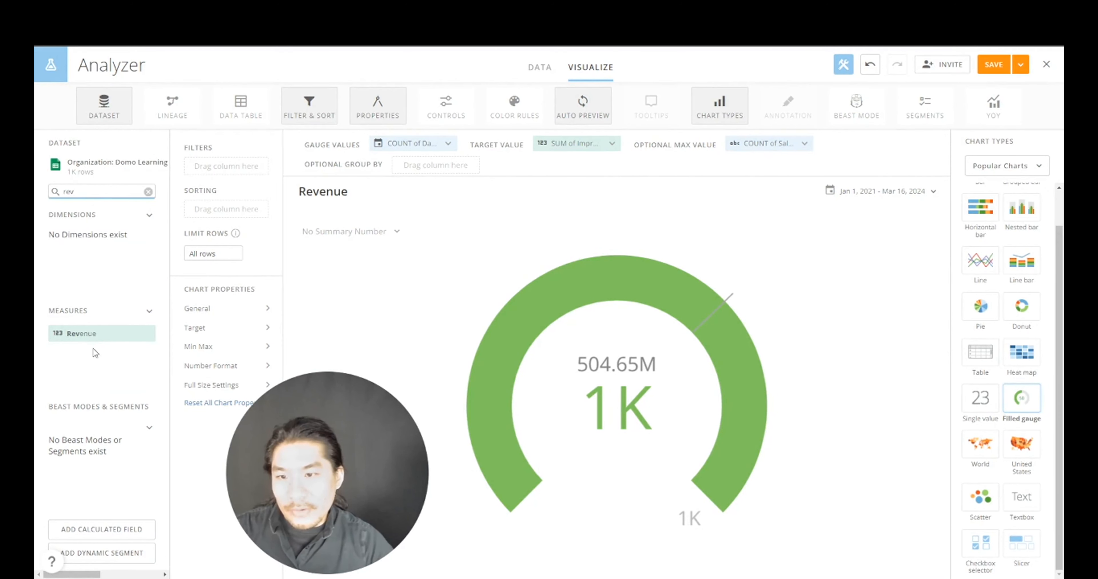
# - Add Revenue as the gauge value, aggregated as Sum and formatted as Currency with 2 decimals
pyautogui.moveTo(86, 333); pyautogui.dragTo(422, 144)
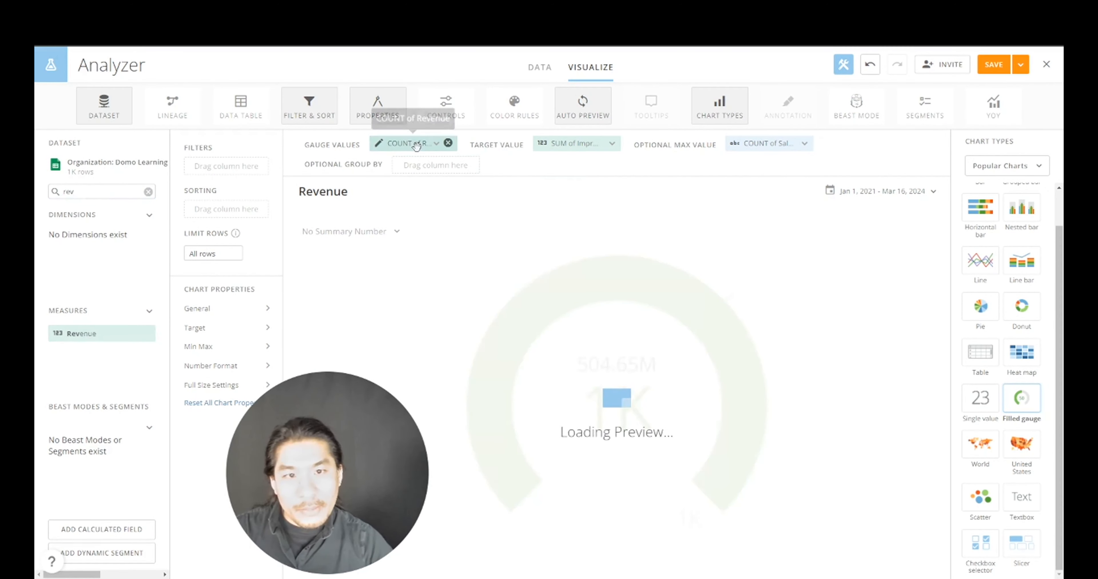
pyautogui.click(422, 144)
pyautogui.click(446, 189)
pyautogui.click(438, 216)
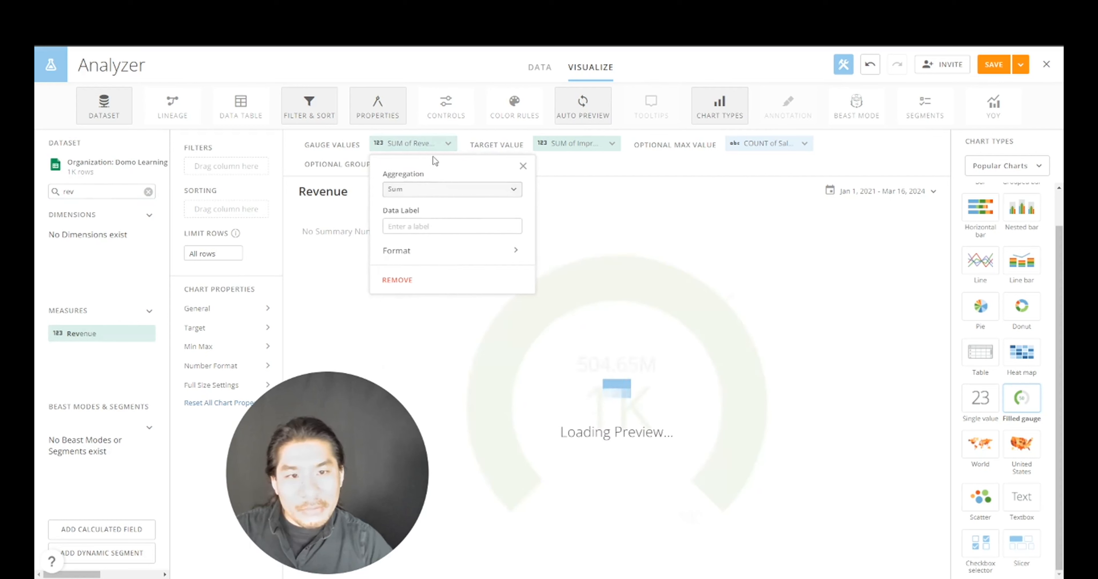
pyautogui.click(424, 250)
pyautogui.click(441, 208)
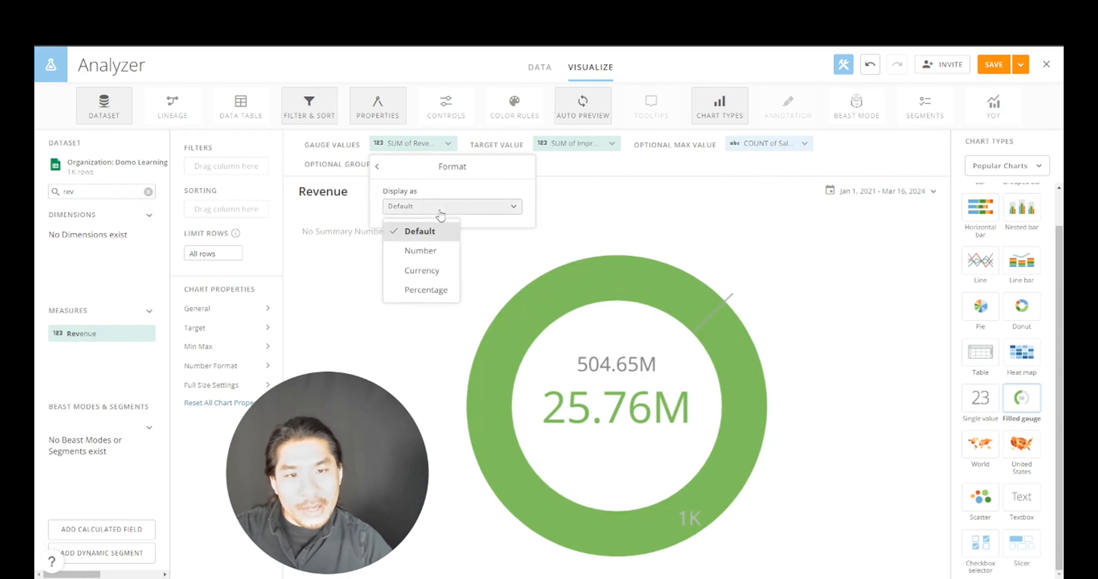
pyautogui.click(439, 267)
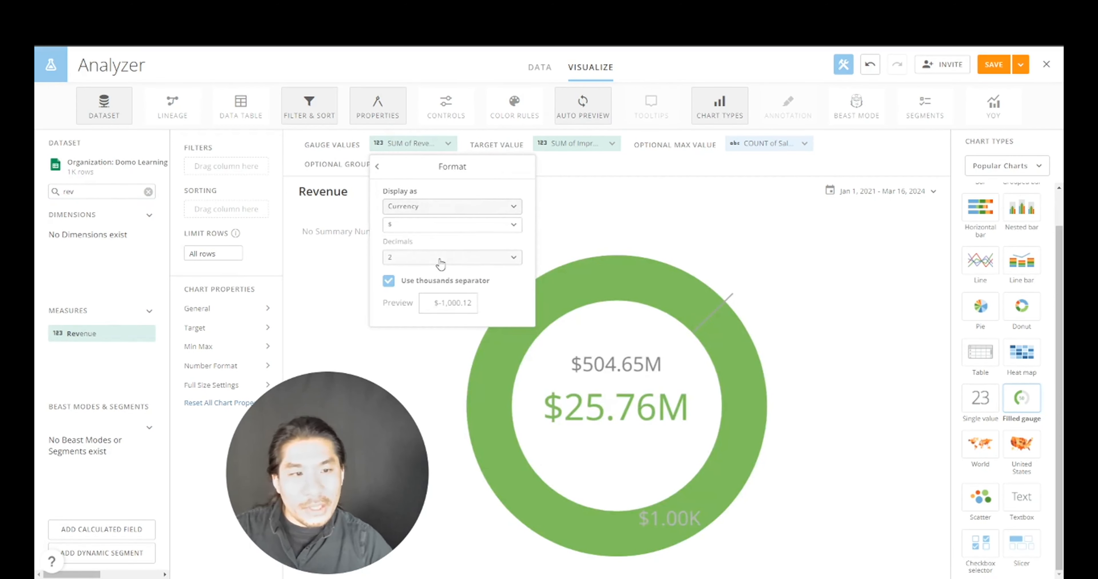
pyautogui.click(440, 259)
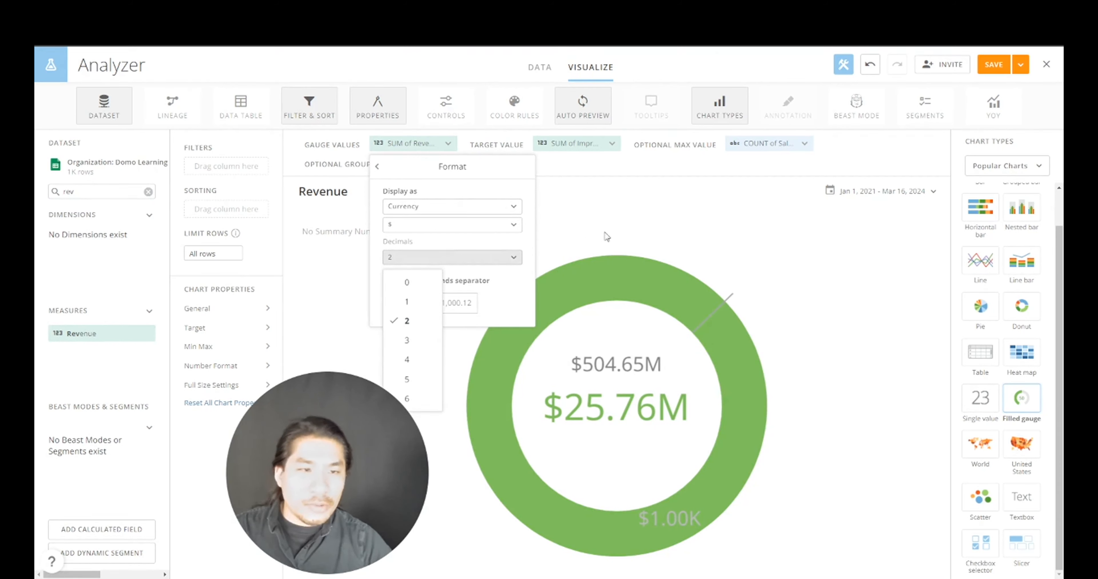
pyautogui.click(639, 226)
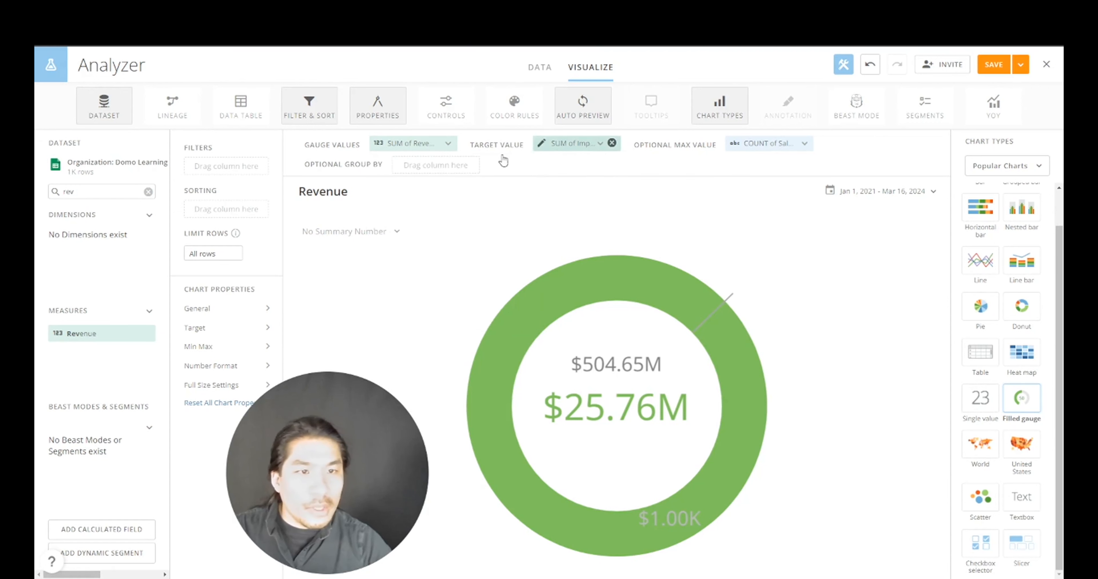
# - Clear the field search, keep the date range at All Time, and begin a new calculated field
pyautogui.click(149, 192)
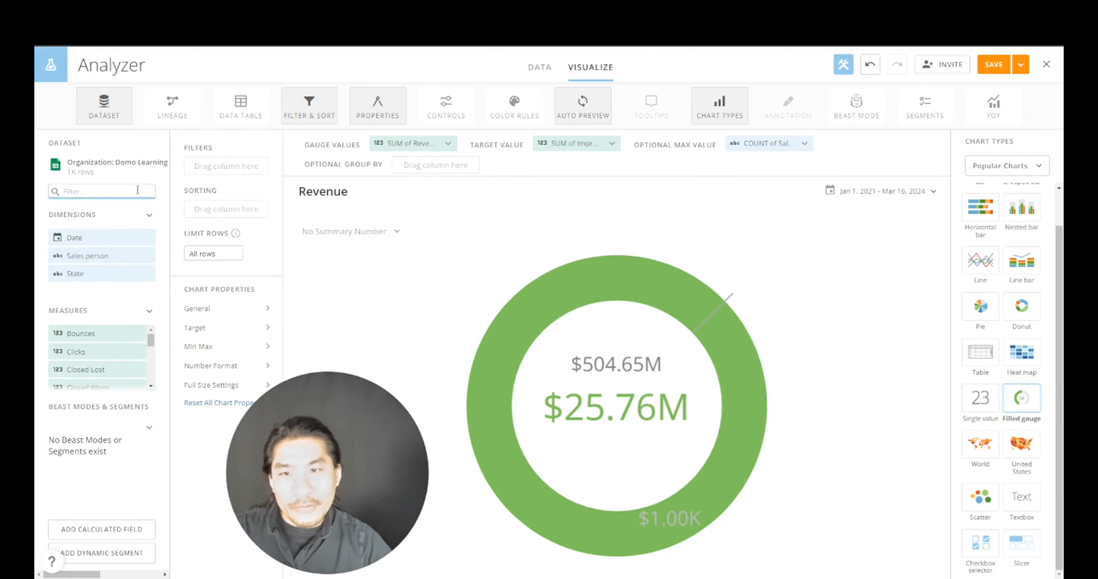
pyautogui.click(905, 197)
pyautogui.click(833, 237)
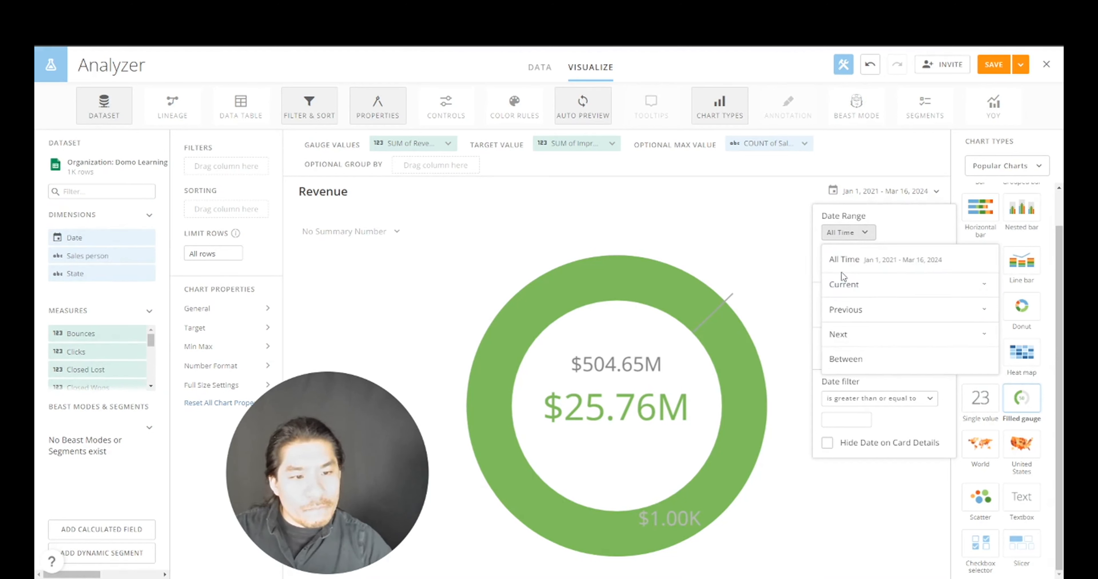
pyautogui.click(843, 261)
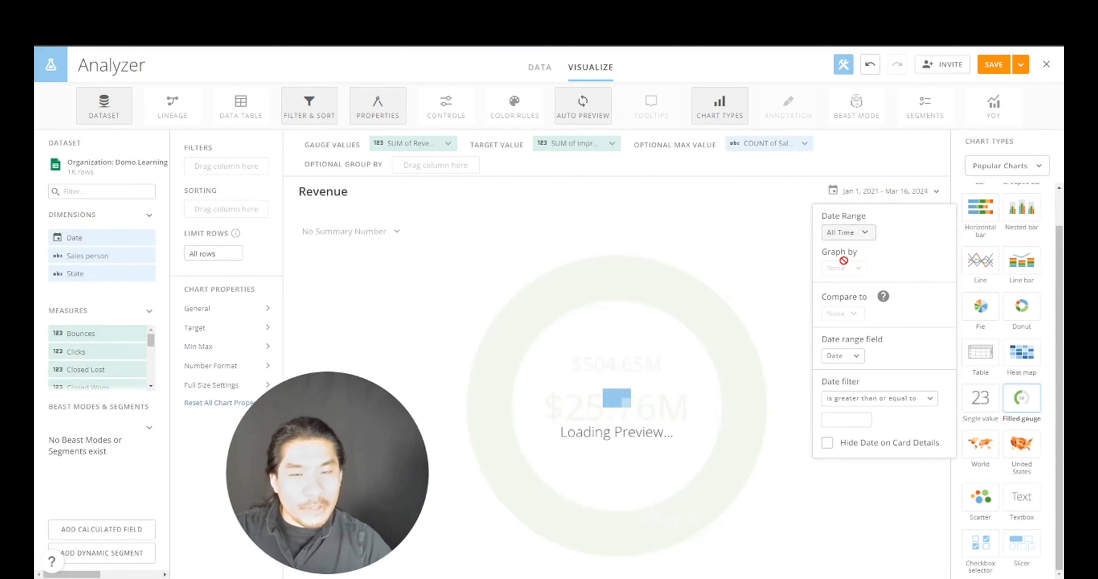
pyautogui.click(113, 529)
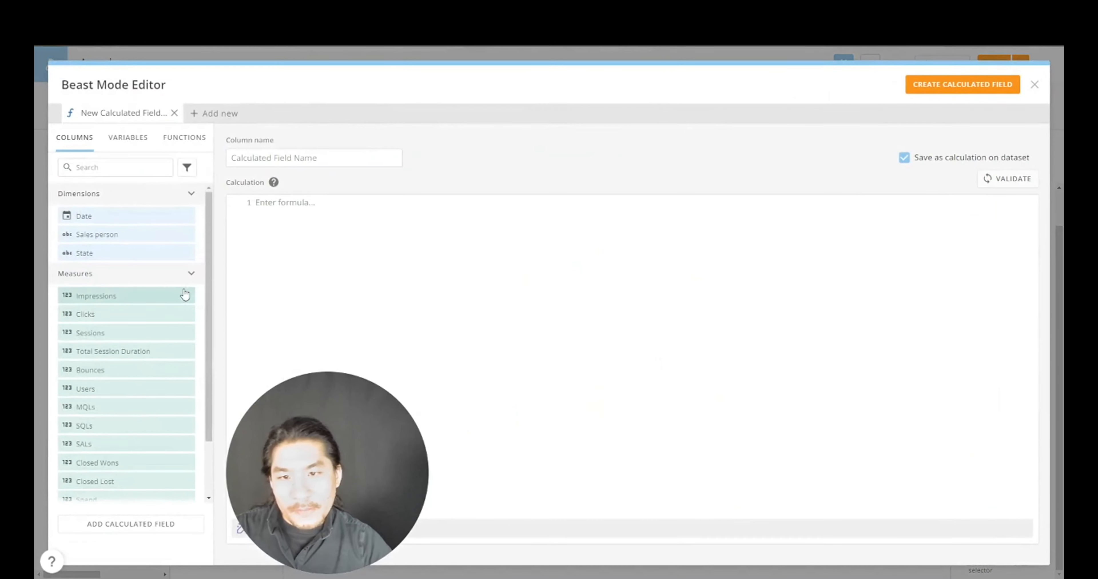
# - Create a calculated field named 'Revenue Goal' with the formula 50000000, then close the editor
pyautogui.click(307, 158)
pyautogui.write('Revenu')
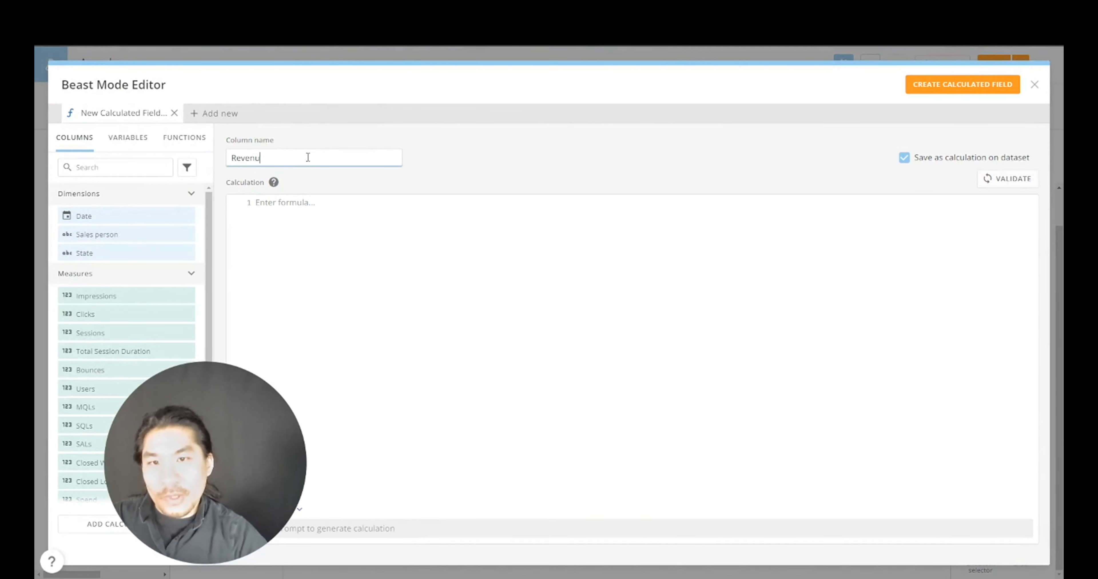
pyautogui.write('e Goal')
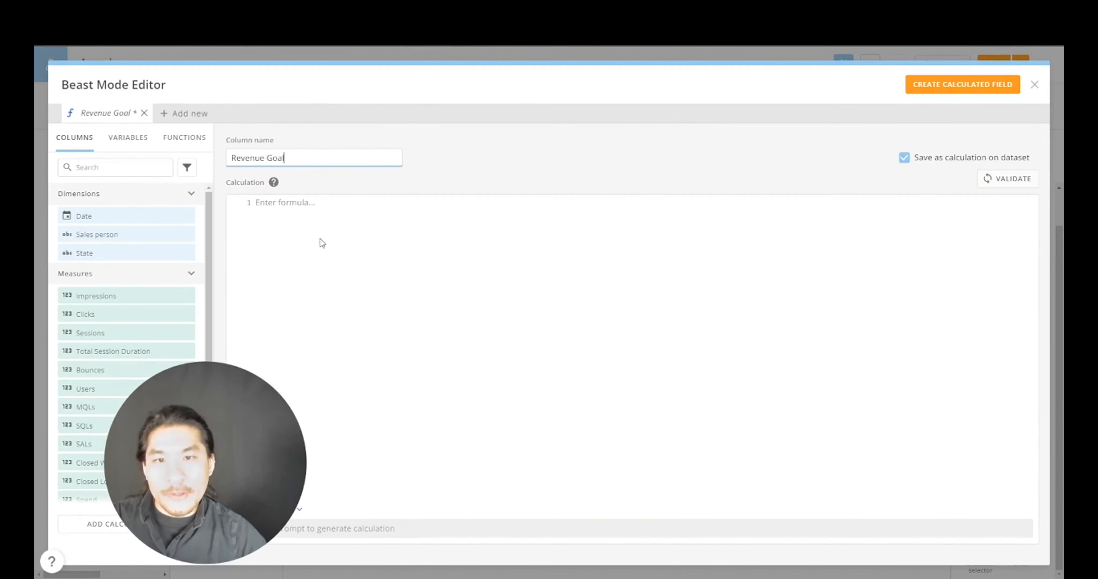
pyautogui.click(329, 204)
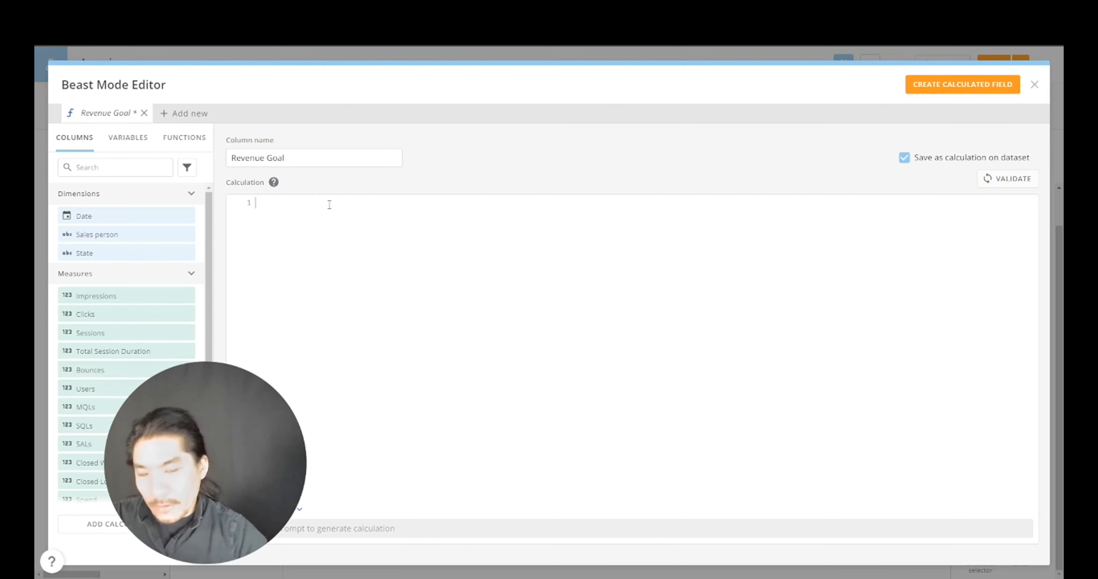
pyautogui.write('50000000')
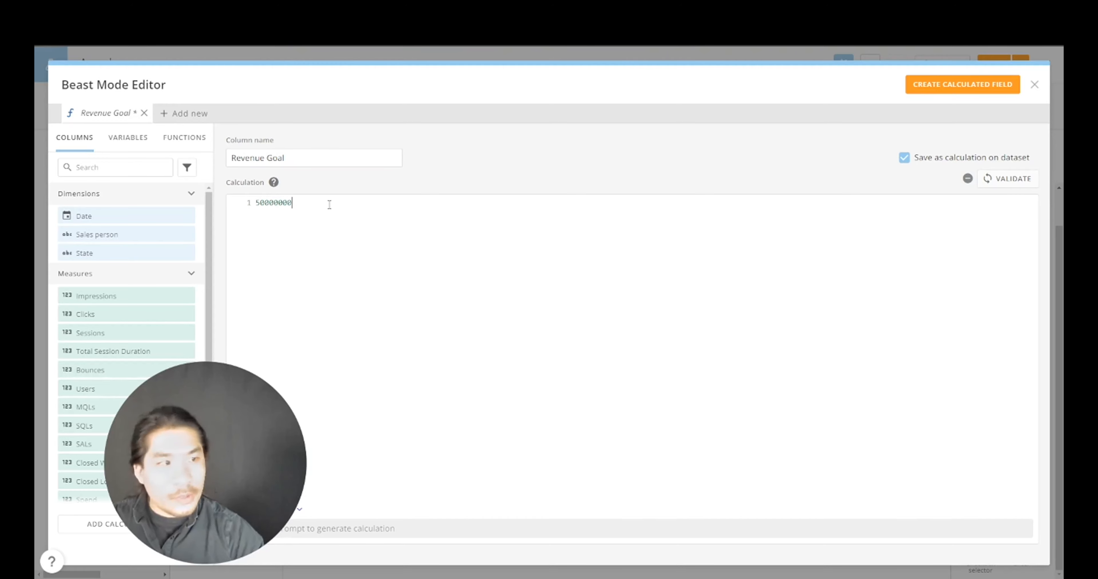
pyautogui.click(925, 86)
pyautogui.click(1017, 92)
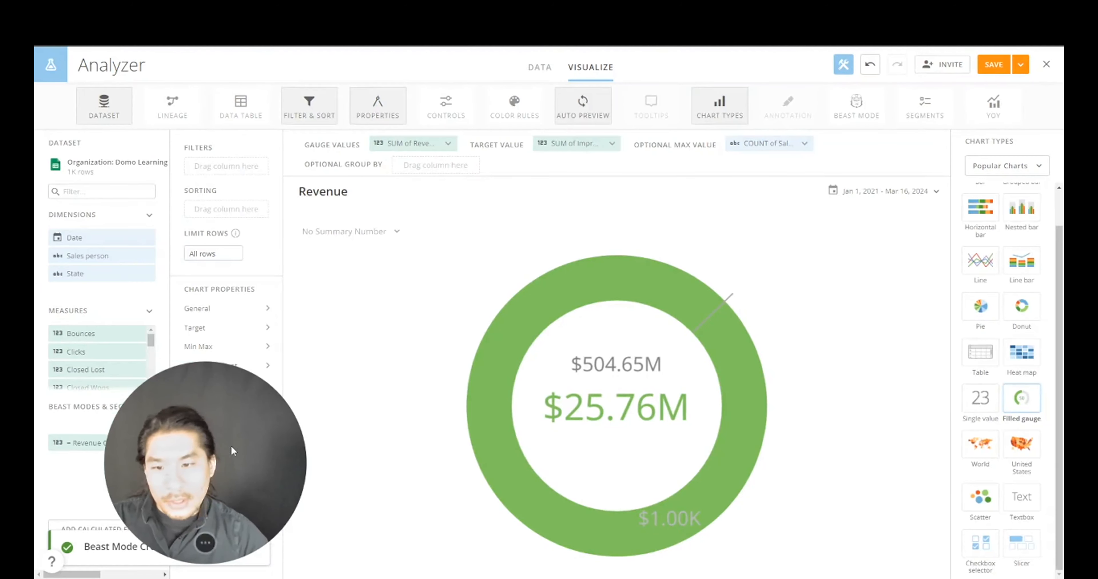
# - Use Revenue Goal as the gauge's Target Value, aggregated as Maximum
pyautogui.moveTo(102, 442); pyautogui.dragTo(591, 150)
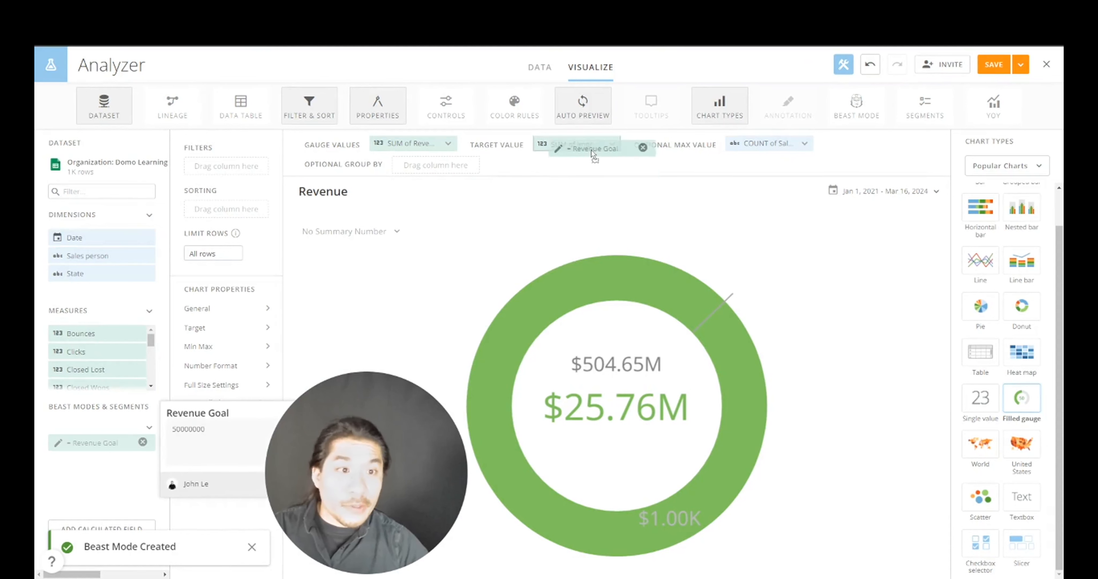
pyautogui.click(582, 146)
pyautogui.click(584, 188)
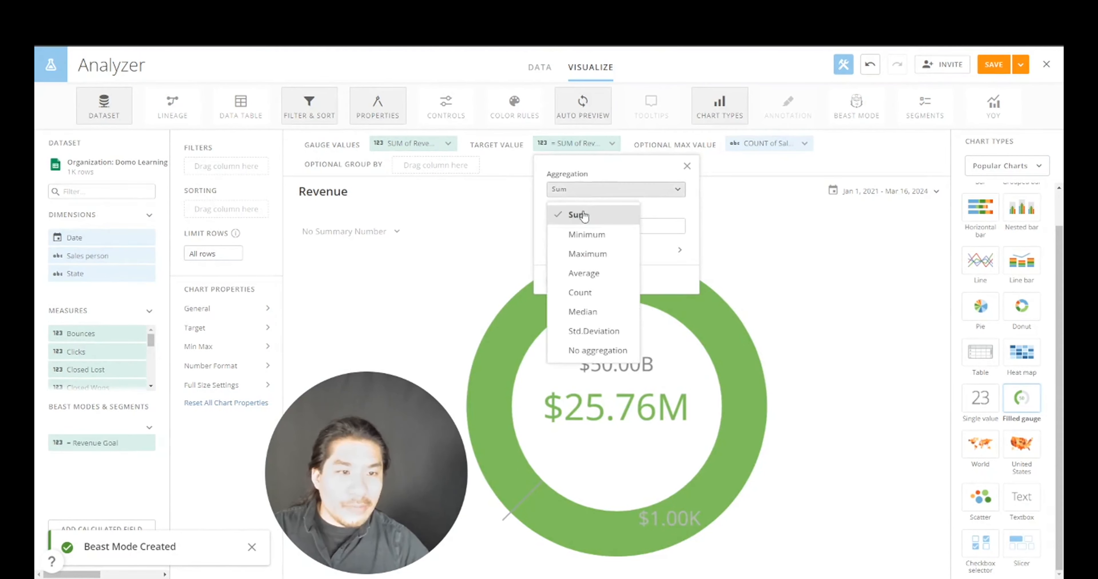
pyautogui.click(587, 254)
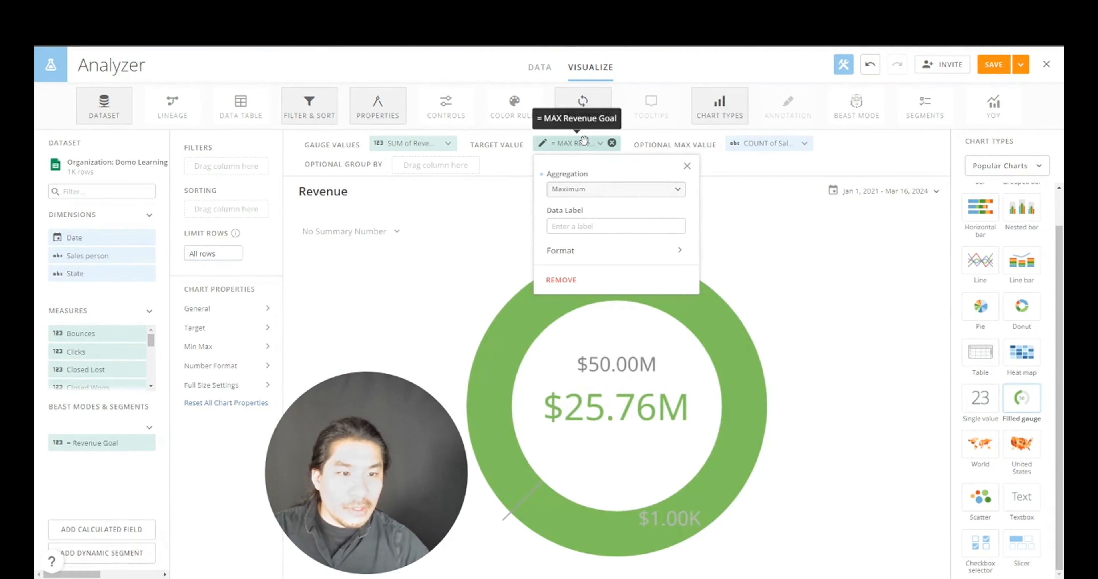
# - Use Revenue Goal as the Optional Max Value too, aggregated as Maximum, for a $50.00M scale
pyautogui.moveTo(584, 141); pyautogui.dragTo(775, 154)
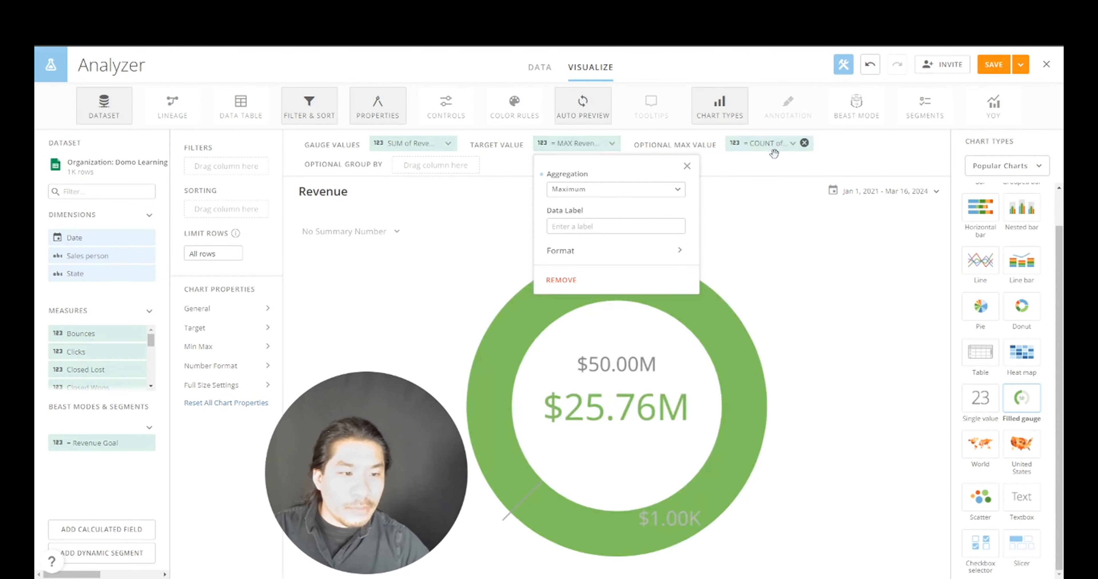
pyautogui.click(765, 143)
pyautogui.click(779, 189)
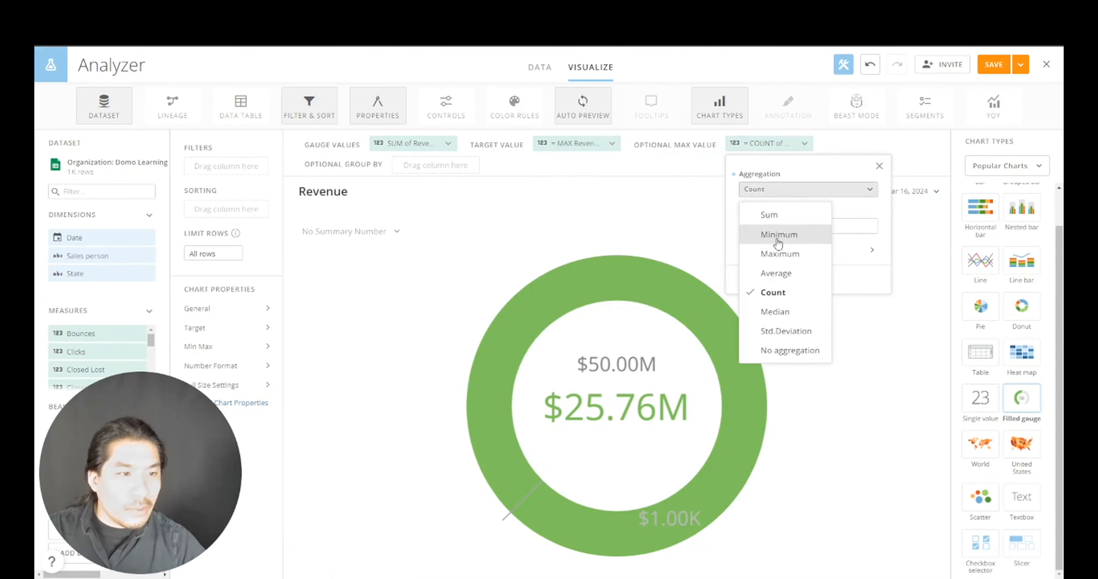
pyautogui.click(780, 254)
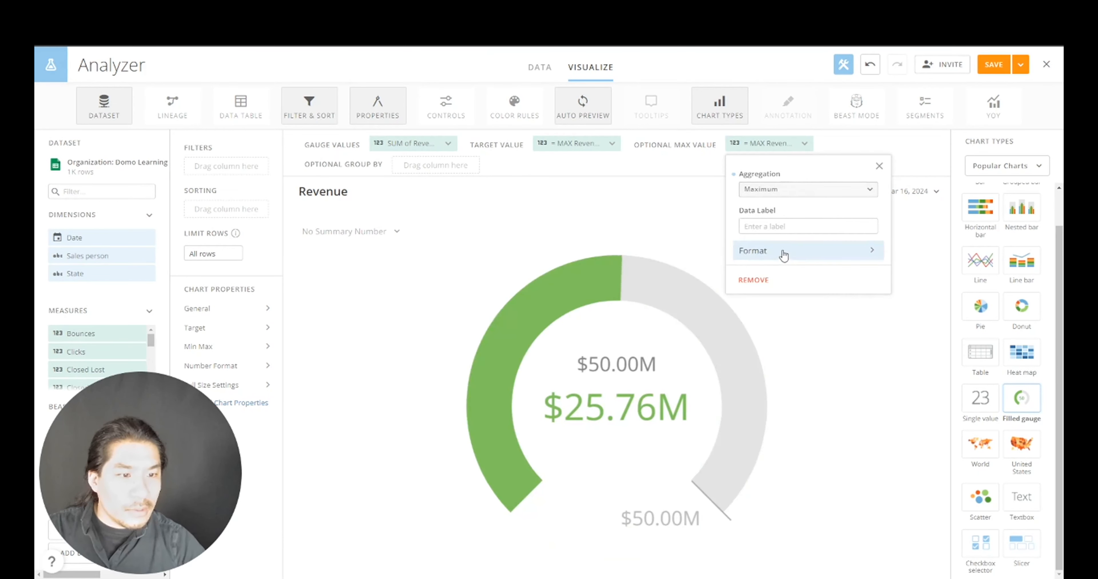
pyautogui.click(837, 421)
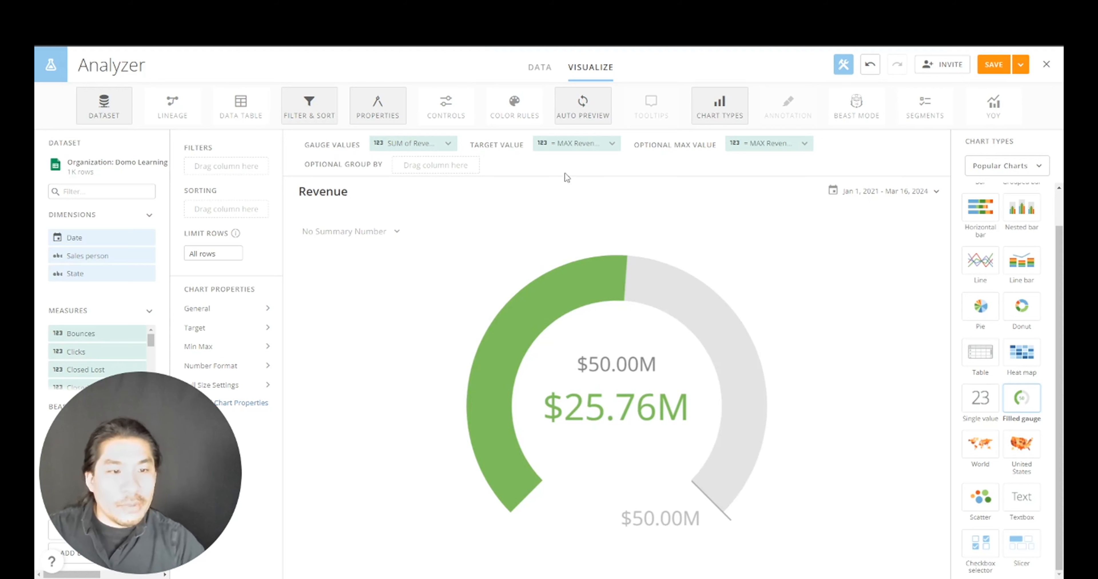
pyautogui.moveTo(549, 355)
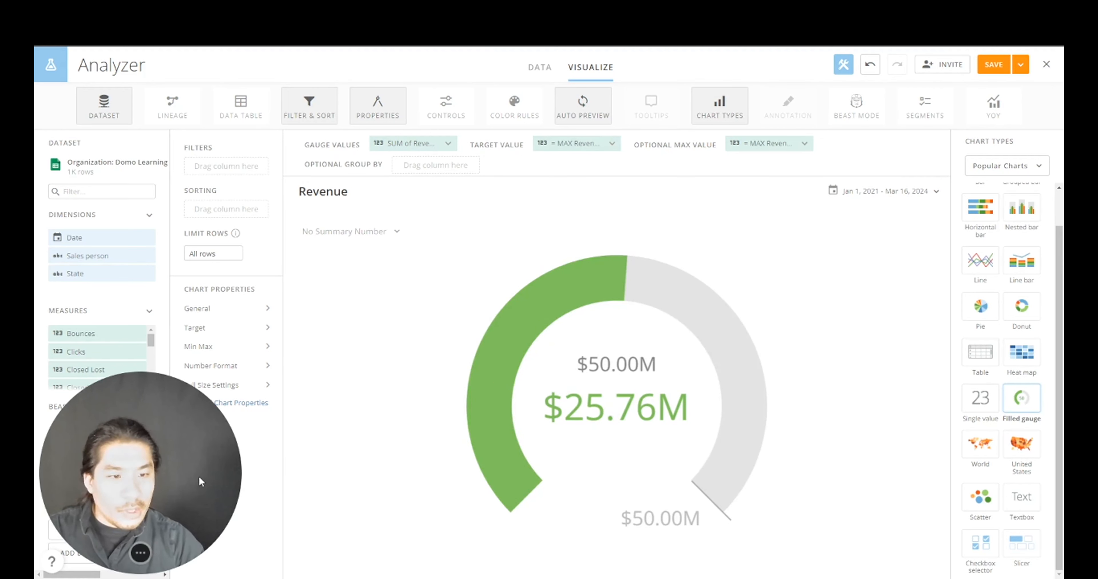
pyautogui.moveTo(180, 431); pyautogui.dragTo(420, 460)
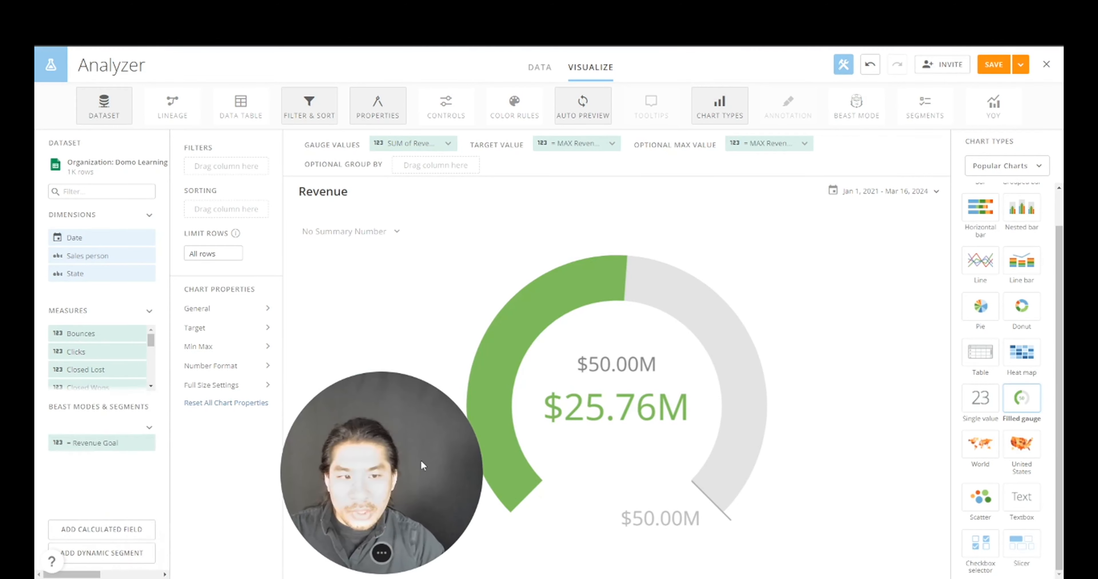
# - Set the gauge's General Value Label to 'Revenue'
pyautogui.click(227, 314)
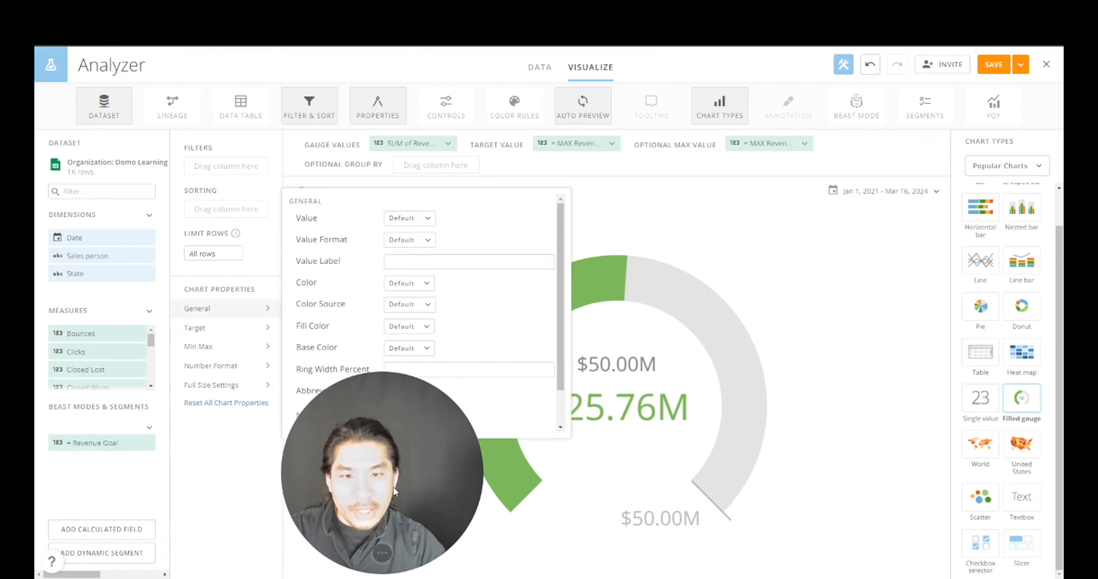
pyautogui.moveTo(395, 492); pyautogui.dragTo(166, 529)
pyautogui.click(259, 314)
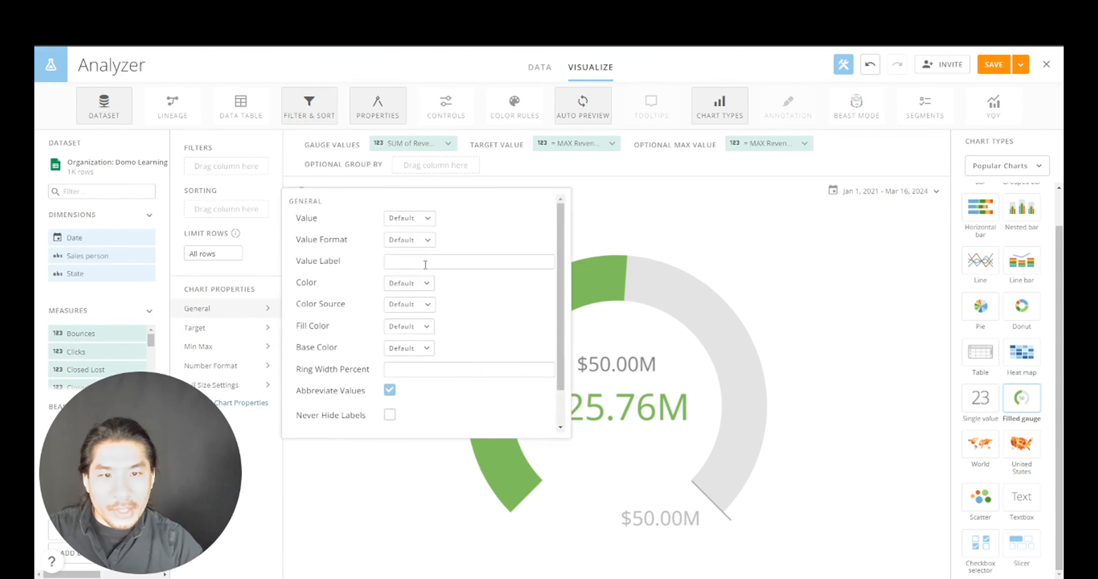
pyautogui.click(424, 262)
pyautogui.write('Reven')
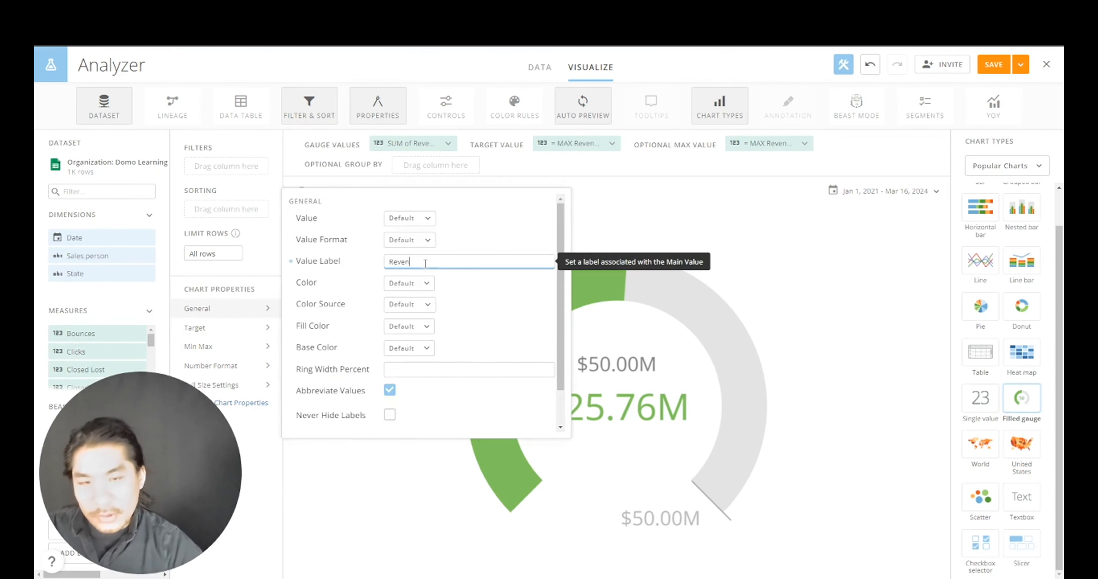
pyautogui.write('ue')
pyautogui.click(825, 264)
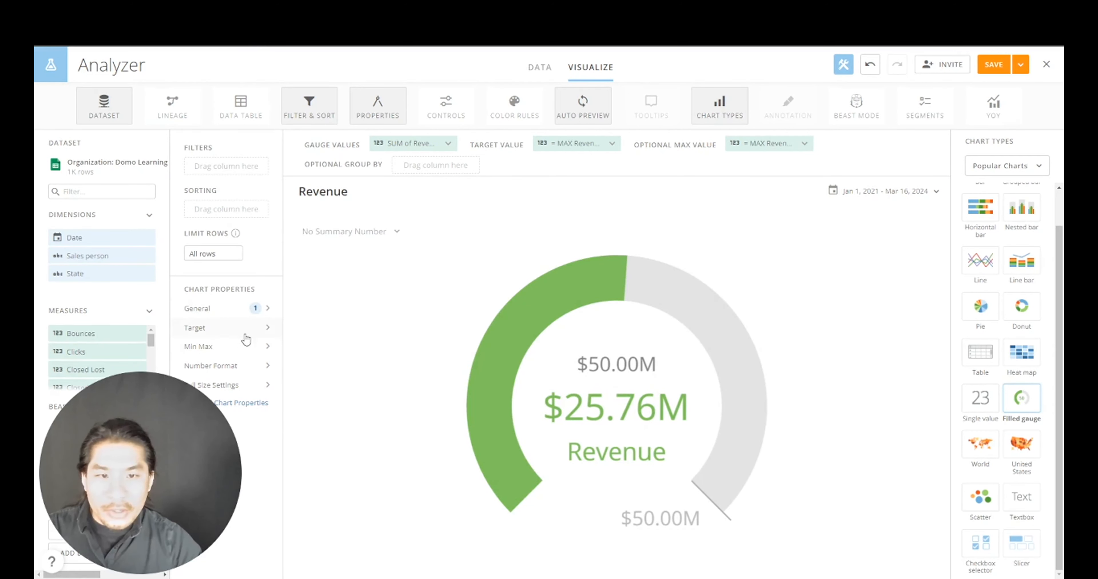
# - Set the Target label to 'Target', then Save and Close the card
pyautogui.click(222, 329)
pyautogui.click(403, 332)
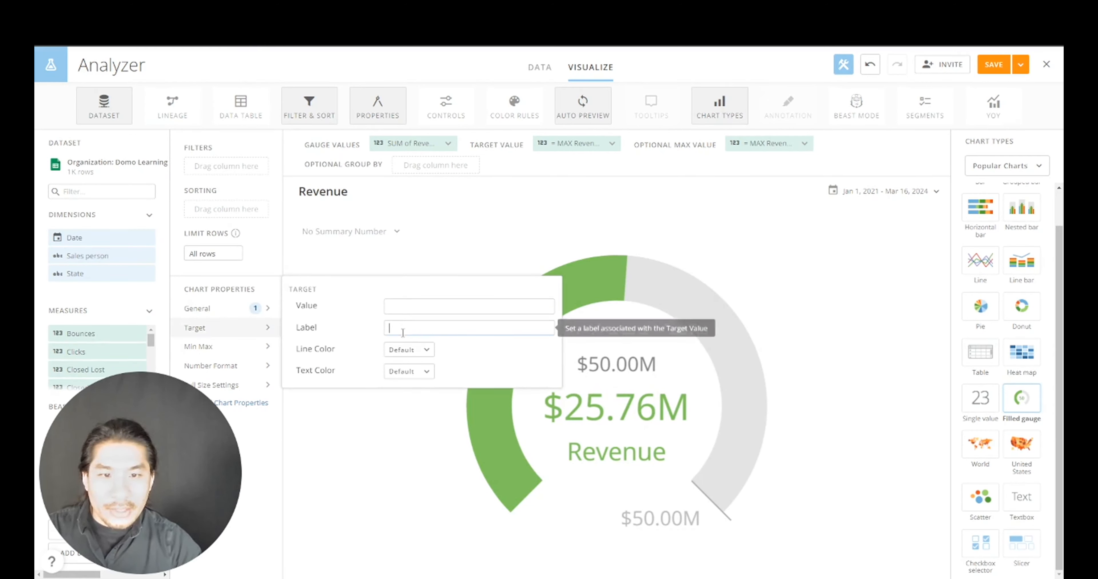
pyautogui.write('Target Revenue')
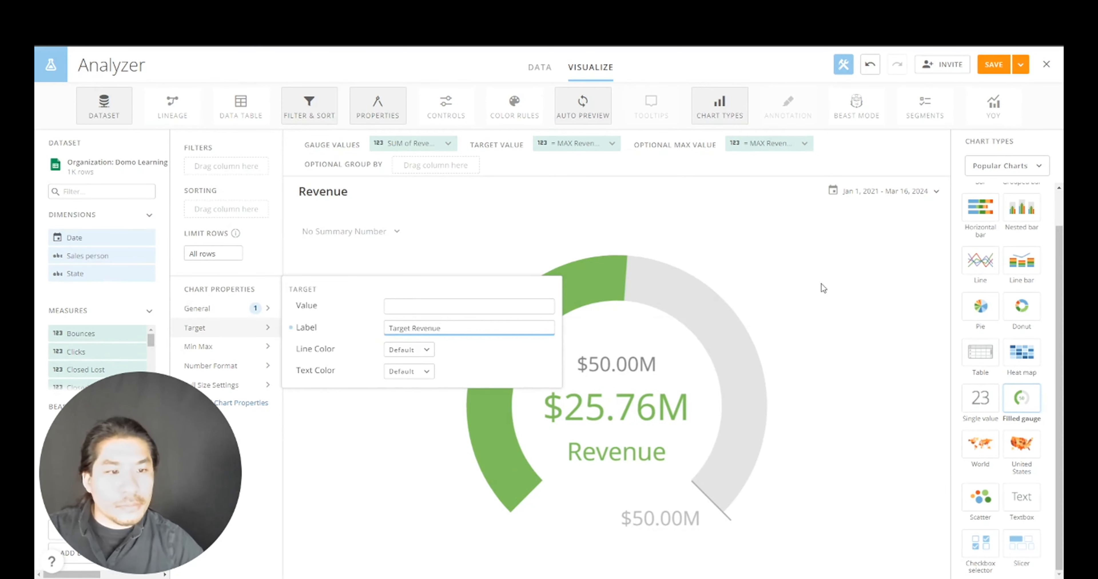
pyautogui.click(811, 323)
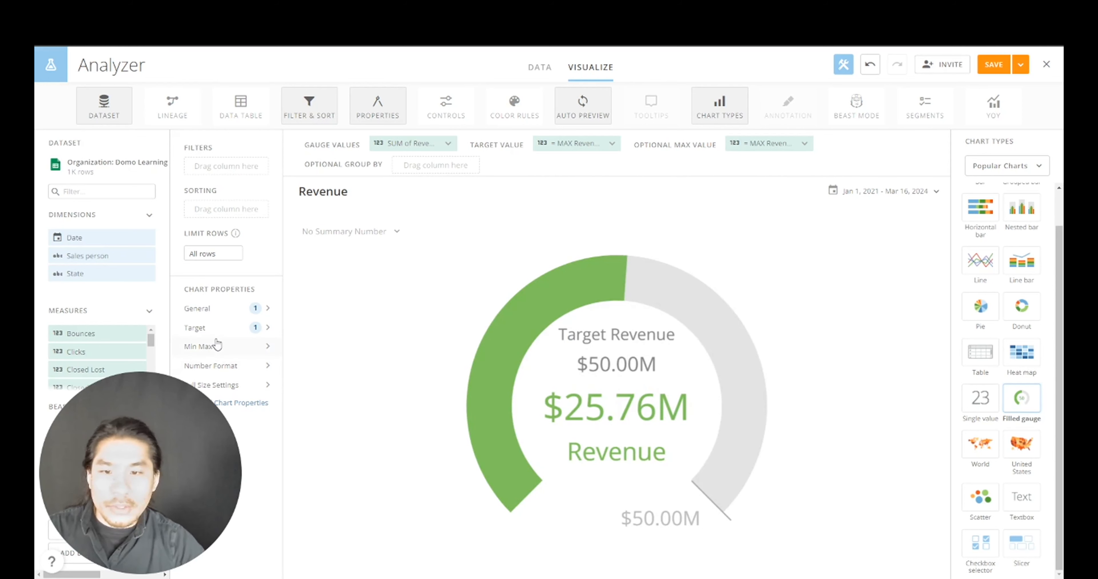
pyautogui.click(215, 328)
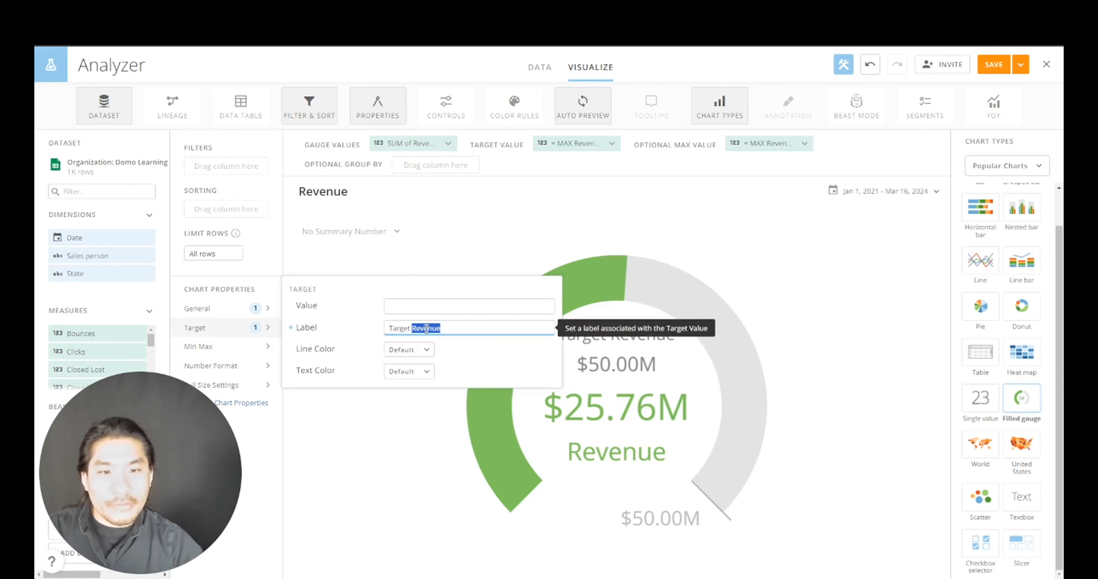
pyautogui.click(804, 331)
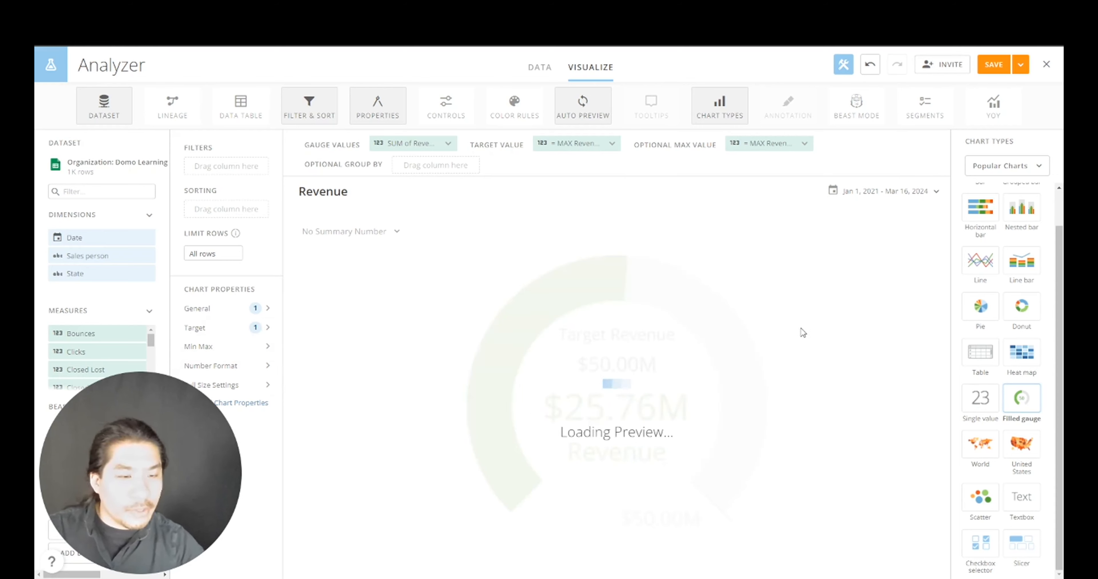
pyautogui.click(1019, 65)
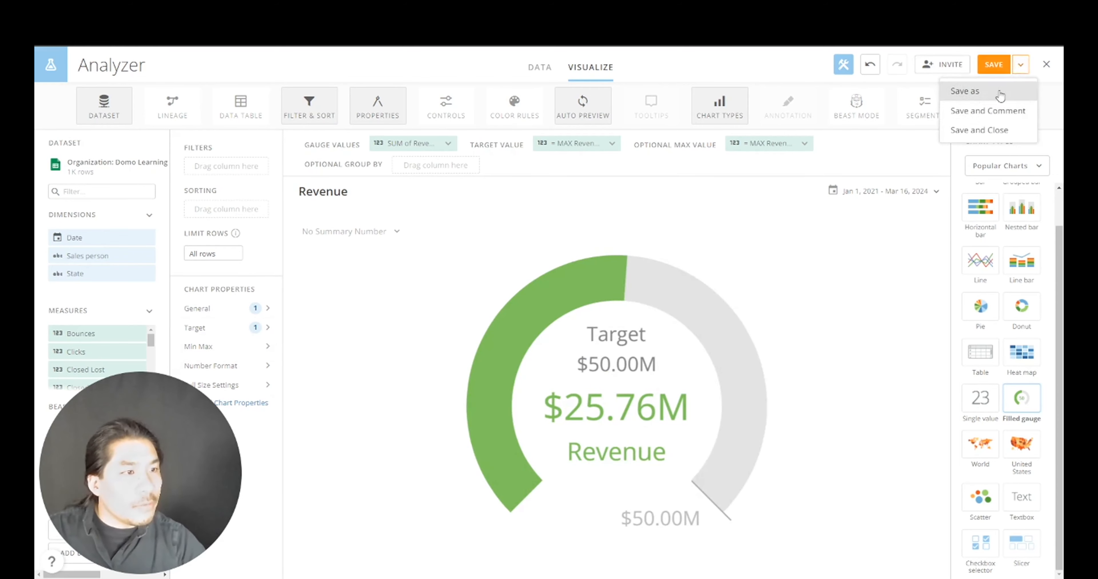
pyautogui.click(982, 128)
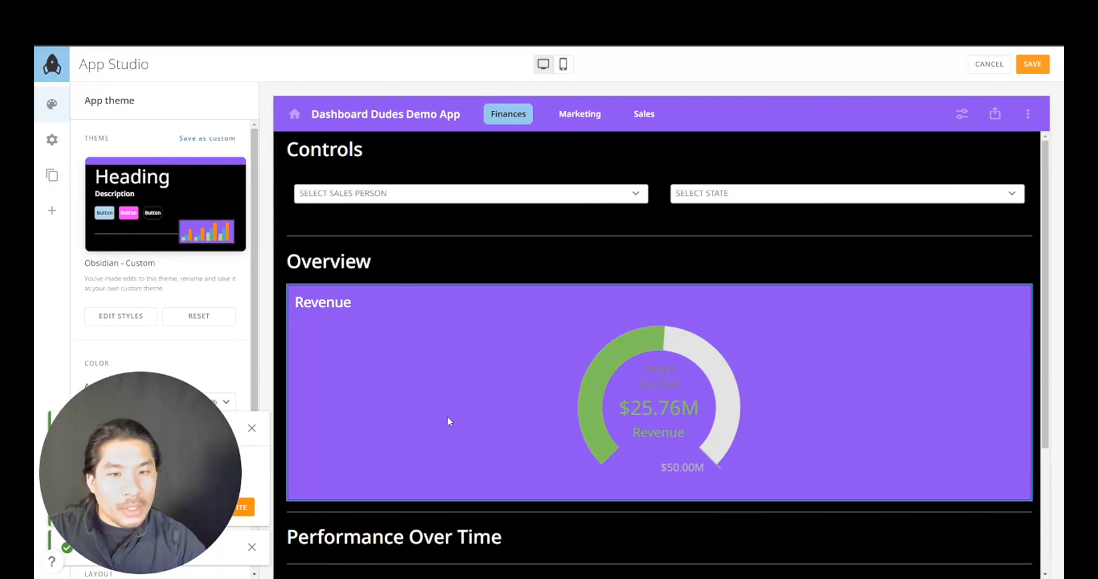
# - Apply the black Style 2 to the Revenue card
pyautogui.scroll(-3, 448, 420)
pyautogui.scroll(2, 502, 489)
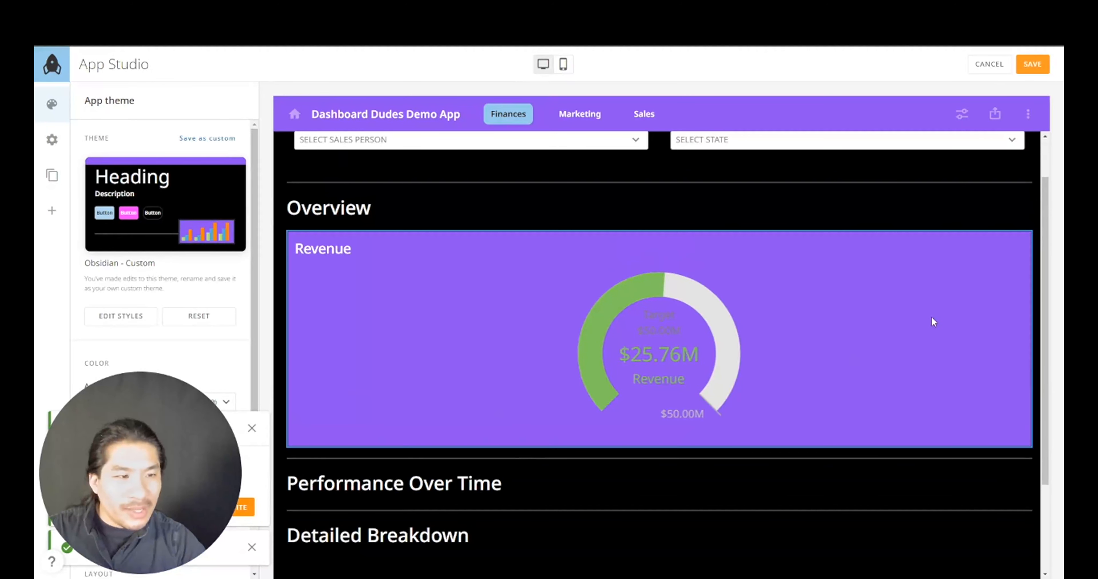
pyautogui.click(946, 282)
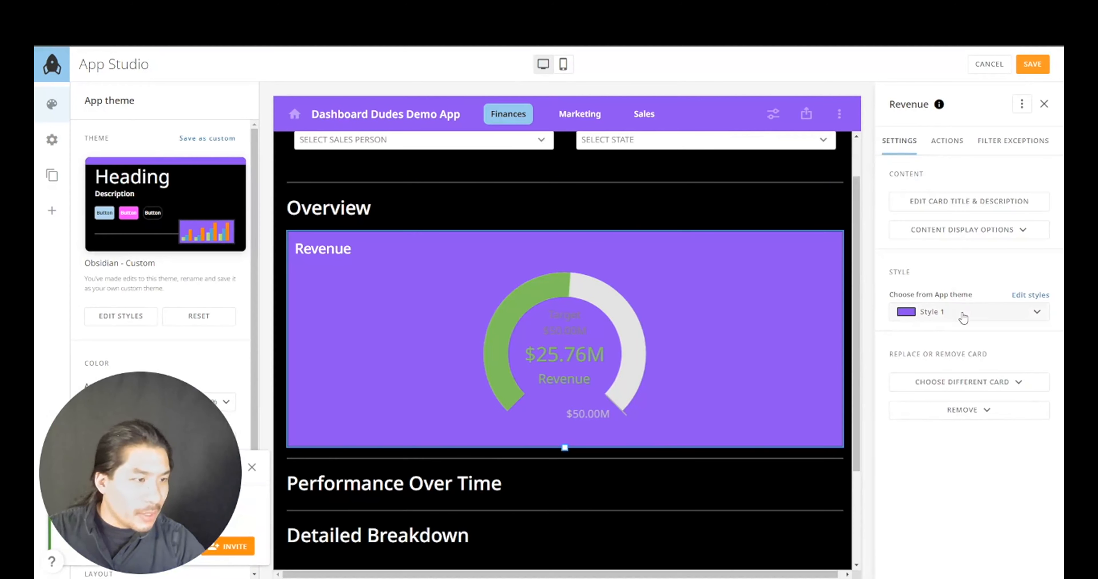
pyautogui.click(939, 315)
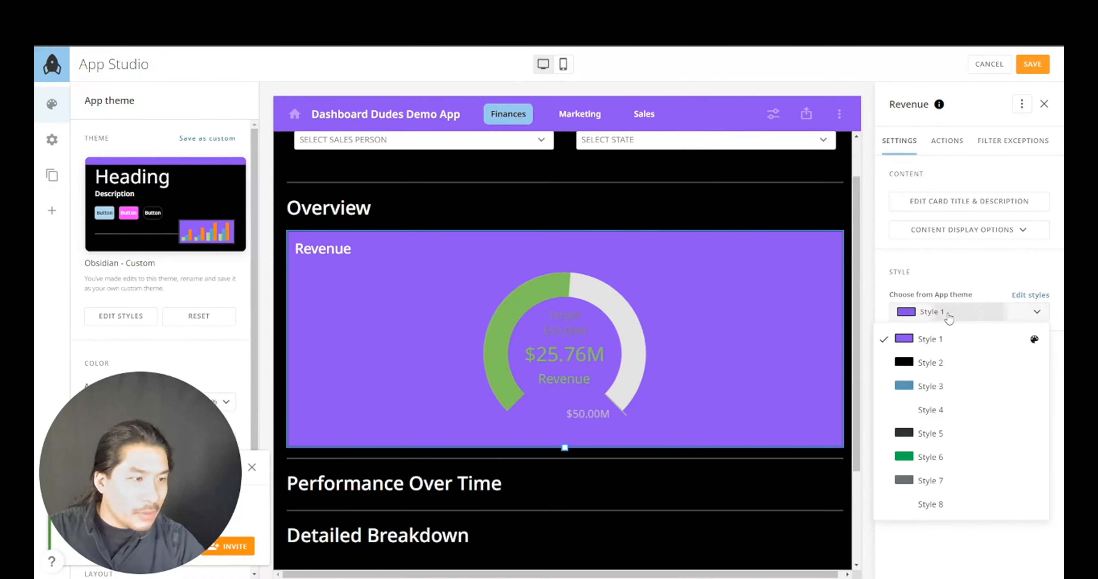
pyautogui.click(932, 361)
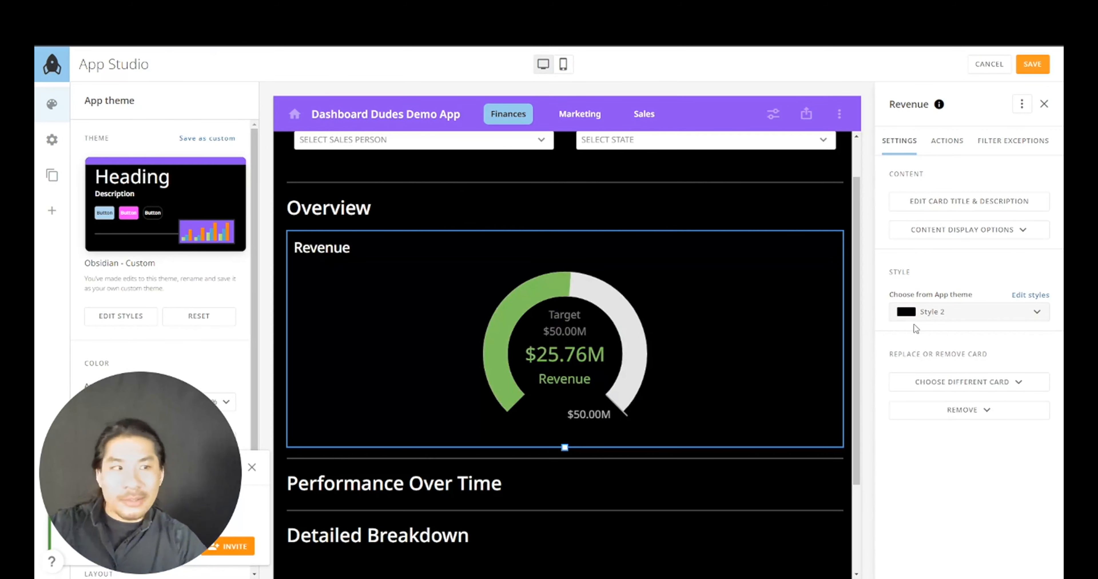
# - Hide the Revenue card's title and drag its bottom edge up to shorten it
pyautogui.click(981, 228)
pyautogui.click(972, 257)
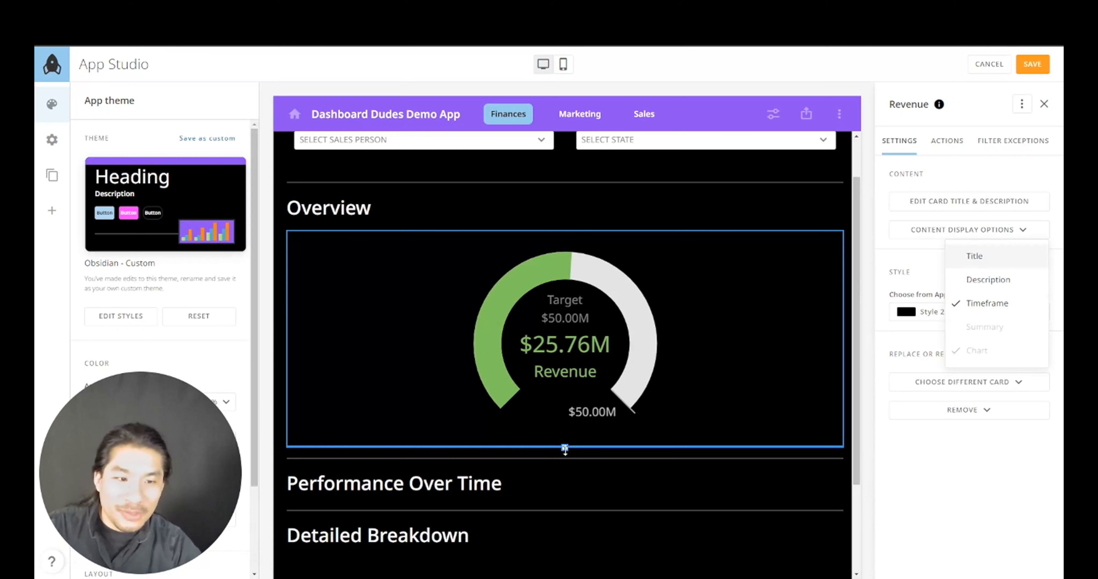
pyautogui.moveTo(565, 445); pyautogui.dragTo(570, 378)
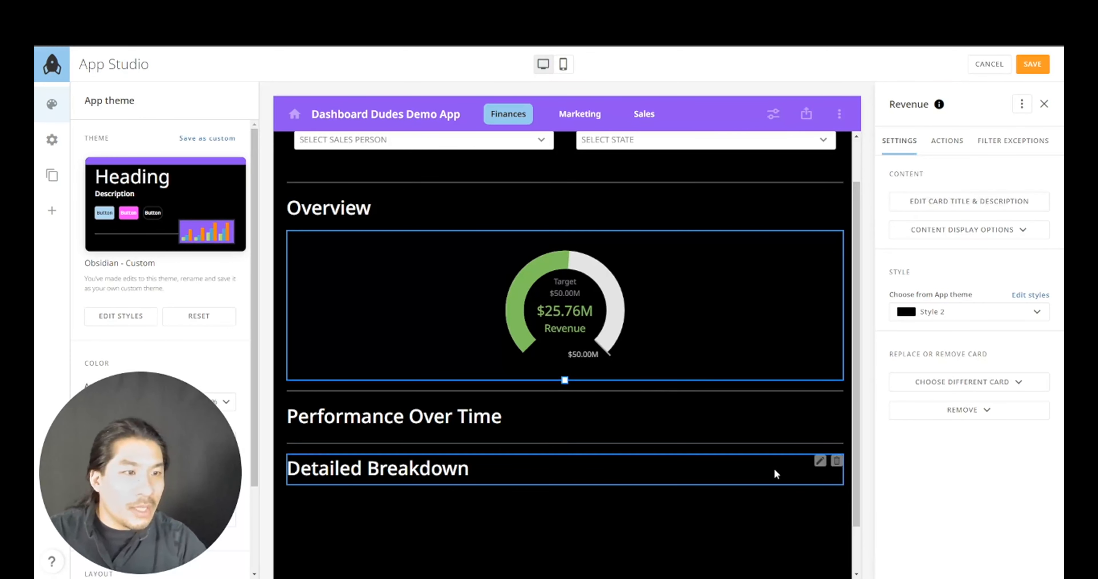
# - Save a copy of the Revenue card retitled 'Spend'
pyautogui.click(1021, 107)
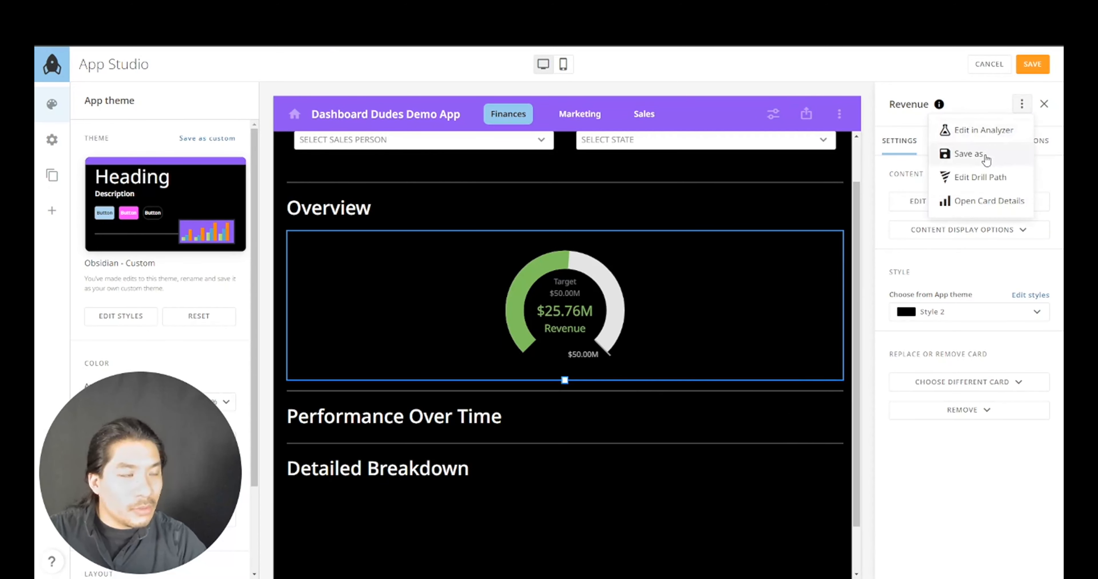
pyautogui.click(968, 154)
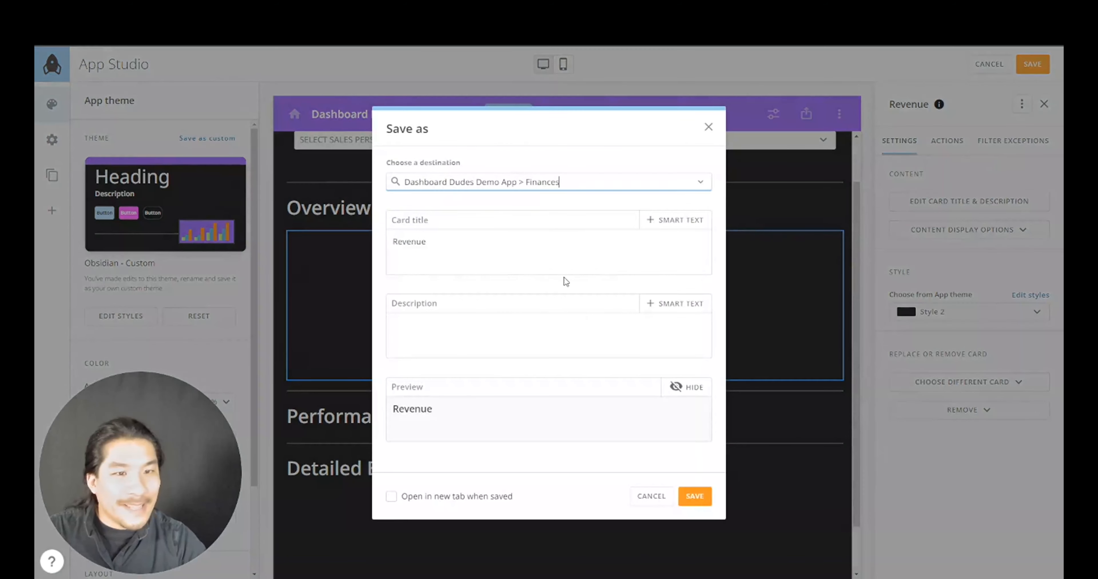
pyautogui.doubleClick(433, 250)
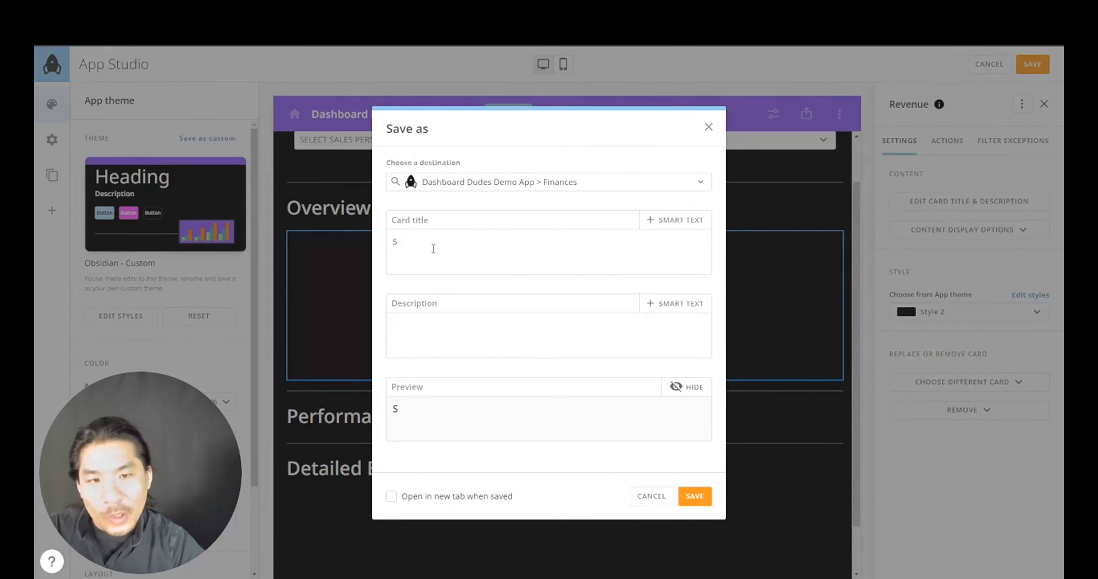
pyautogui.click(684, 498)
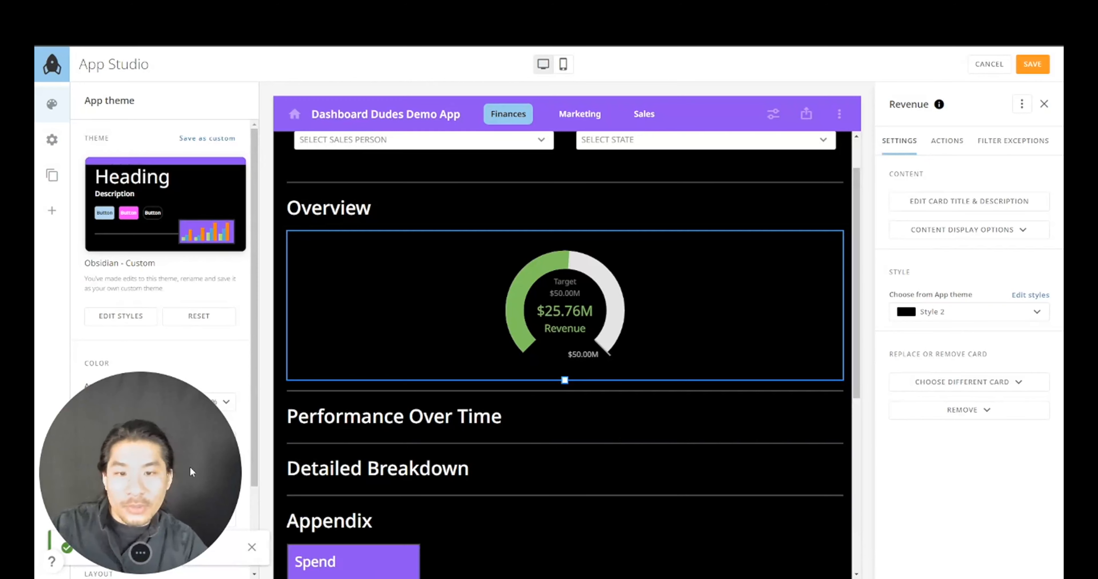
# - Open the new Spend card from the Appendix in Analyzer for editing
pyautogui.scroll(-5, 434, 467)
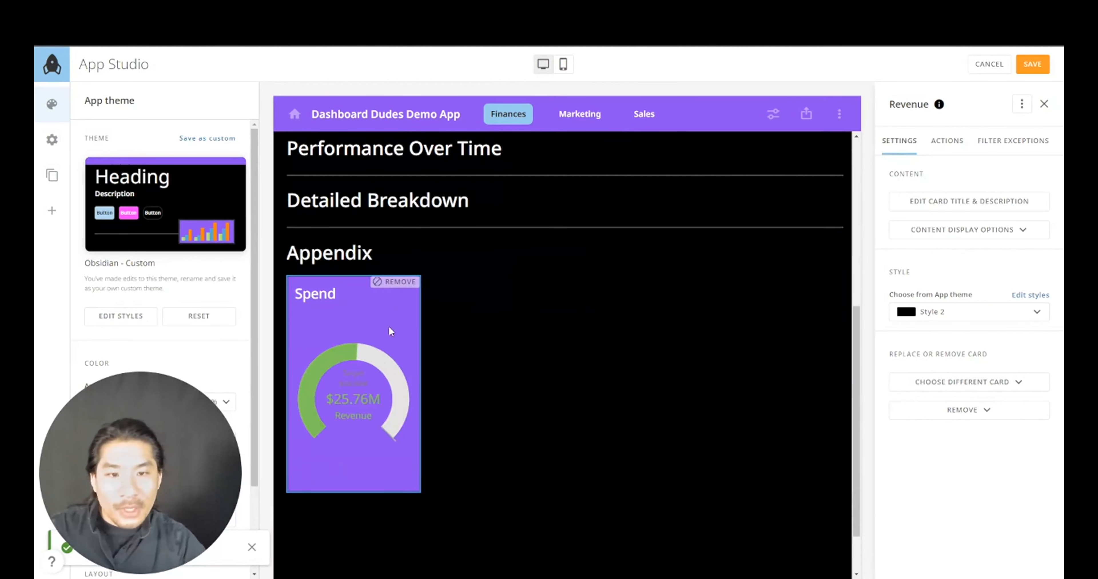
pyautogui.click(377, 357)
pyautogui.click(1022, 104)
pyautogui.click(982, 140)
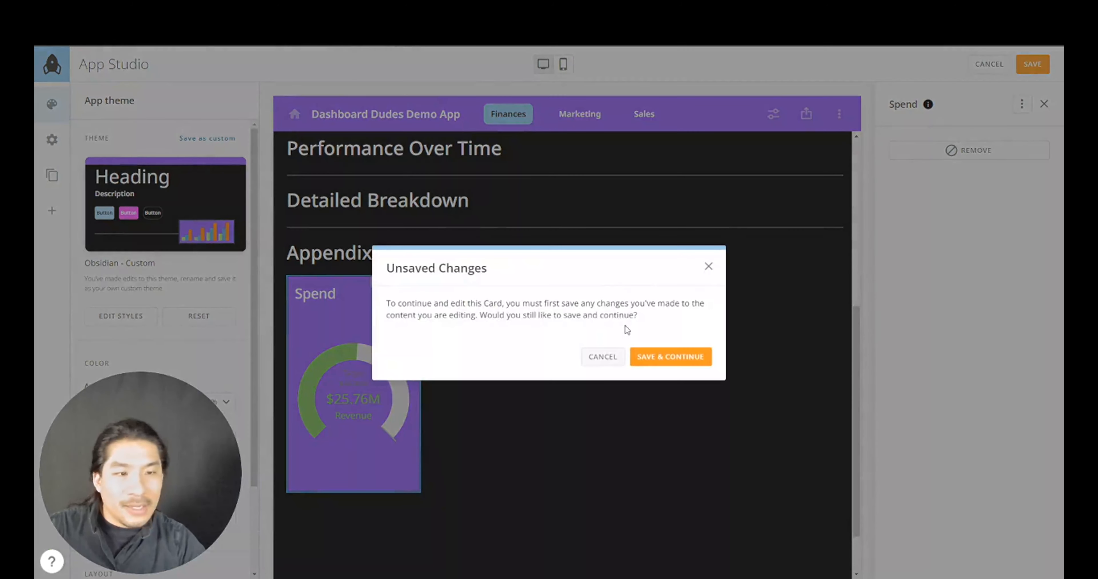
pyautogui.click(669, 356)
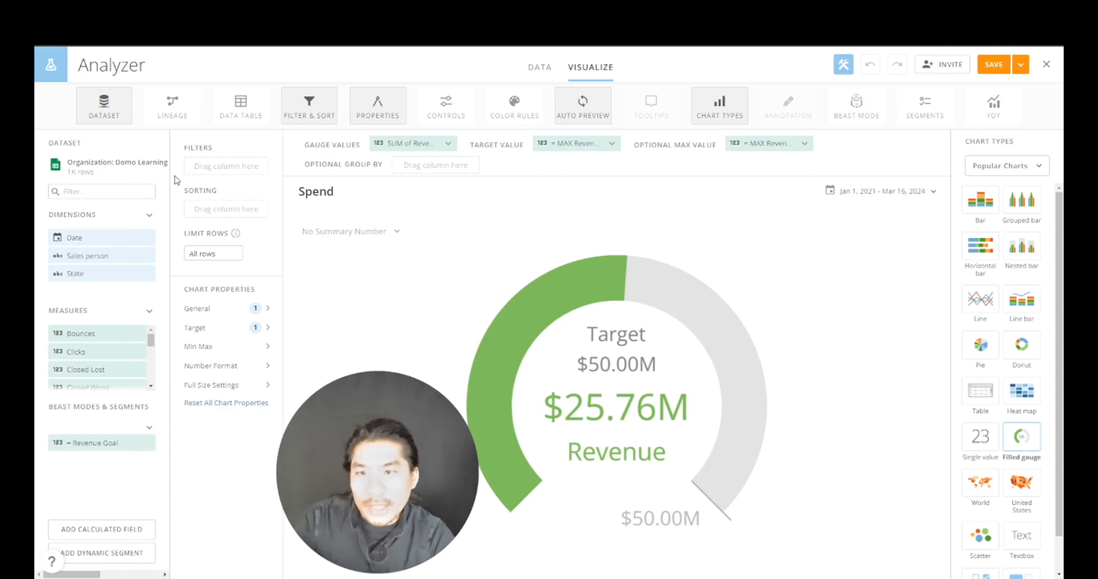
# - Put Sum of Spend in the gauge values as currency ($9.95M), then start a new calculated field
pyautogui.write('spend')
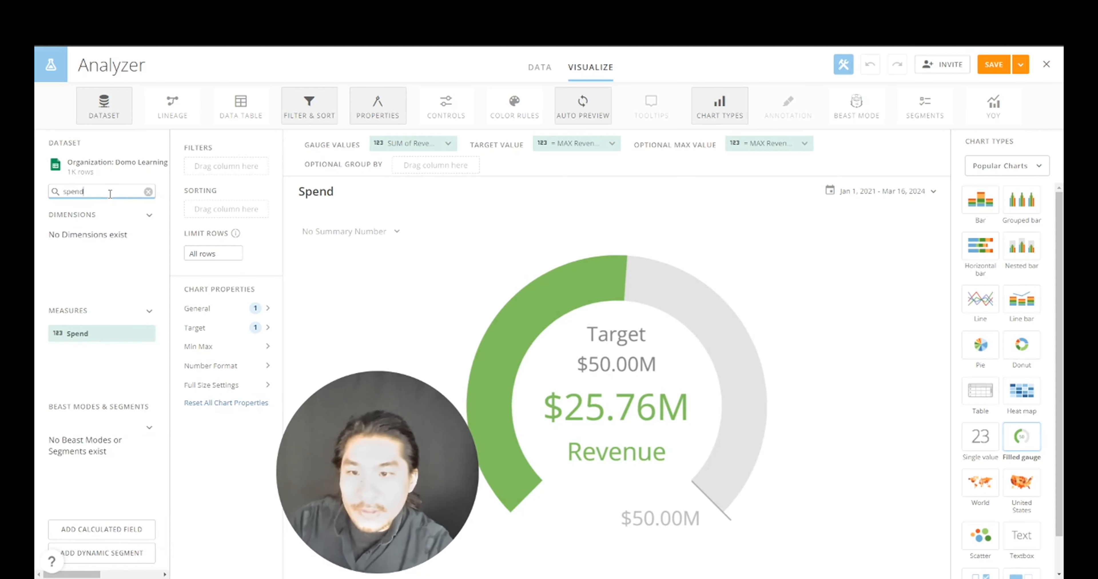
pyautogui.moveTo(102, 333); pyautogui.dragTo(409, 147)
pyautogui.click(409, 144)
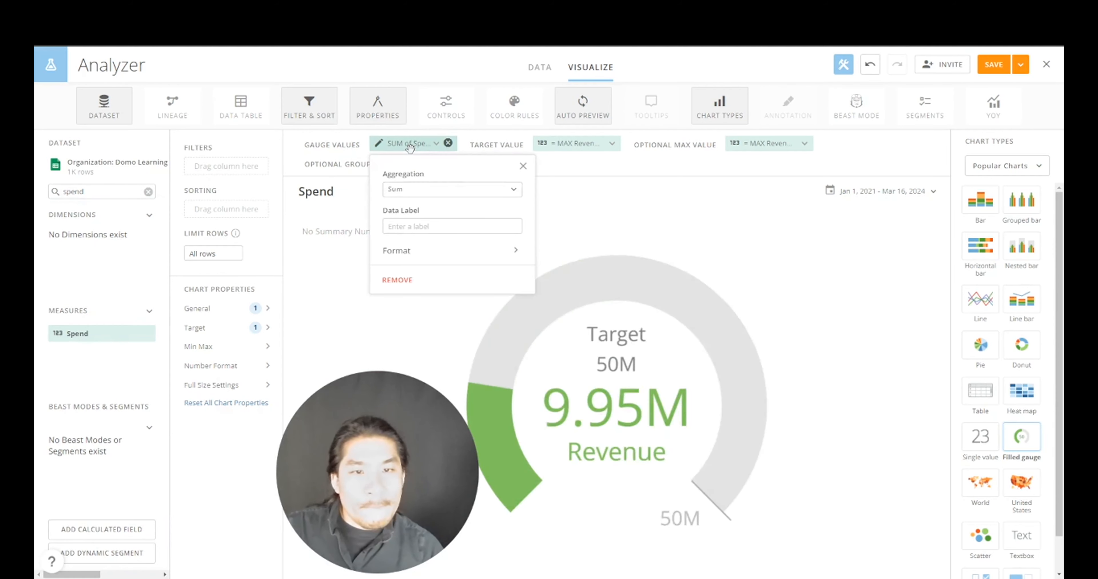
pyautogui.click(435, 252)
pyautogui.click(434, 216)
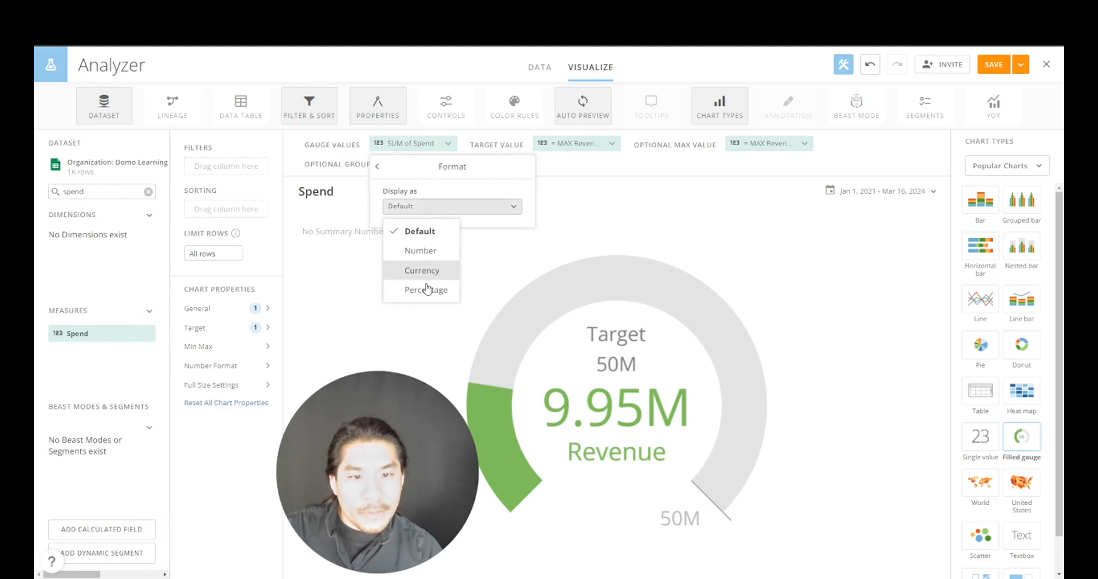
pyautogui.click(428, 273)
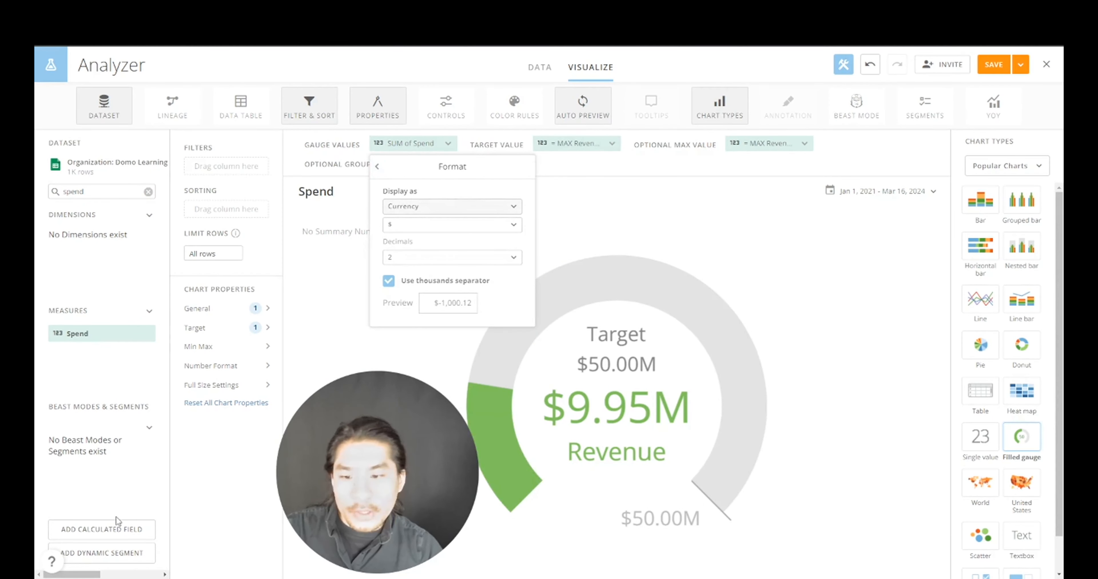
pyautogui.click(117, 532)
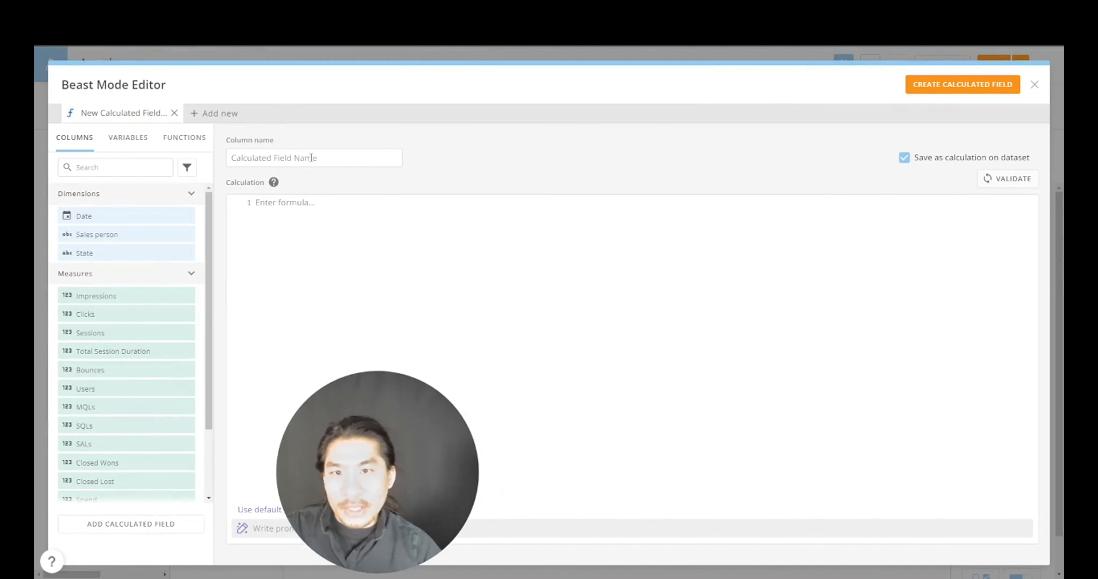
# - Create a Spend Goal calculated field of 15000000 and make it the gauge's target ($15.00M)
pyautogui.click(295, 156)
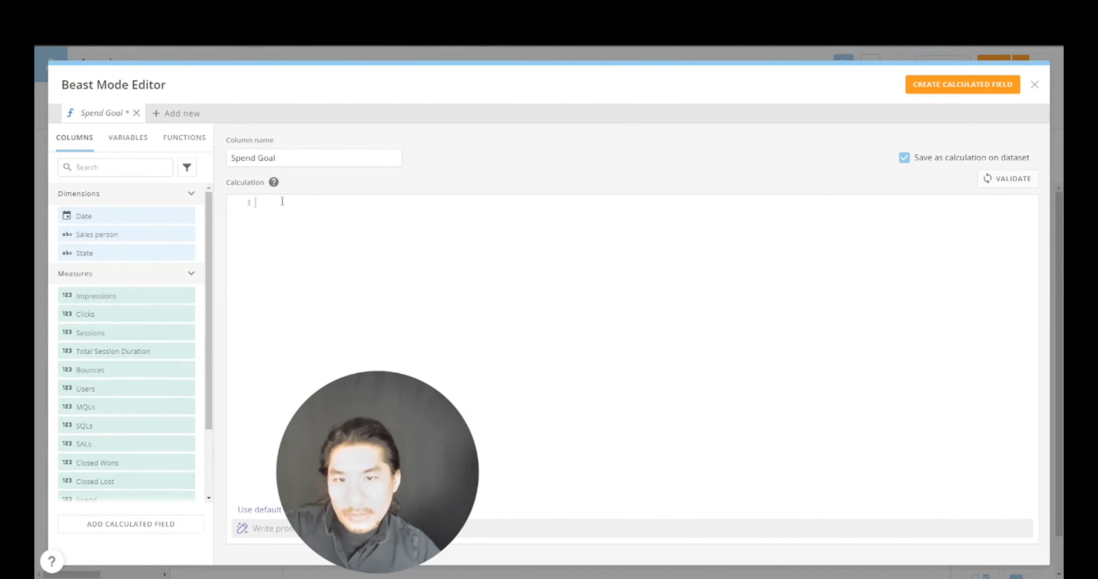
pyautogui.moveTo(210, 272); pyautogui.dragTo(195, 349)
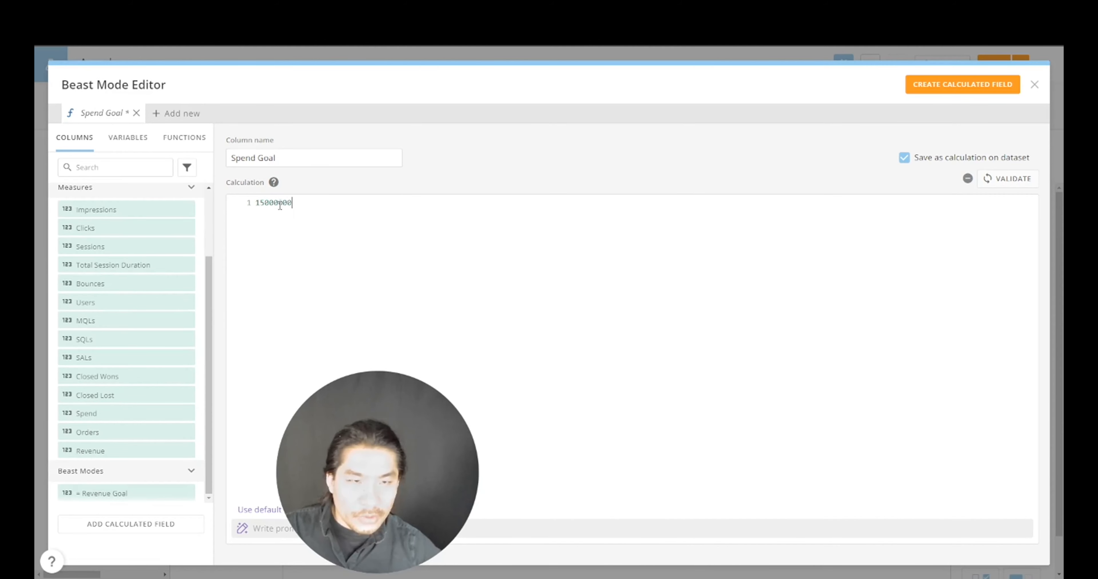
pyautogui.click(994, 85)
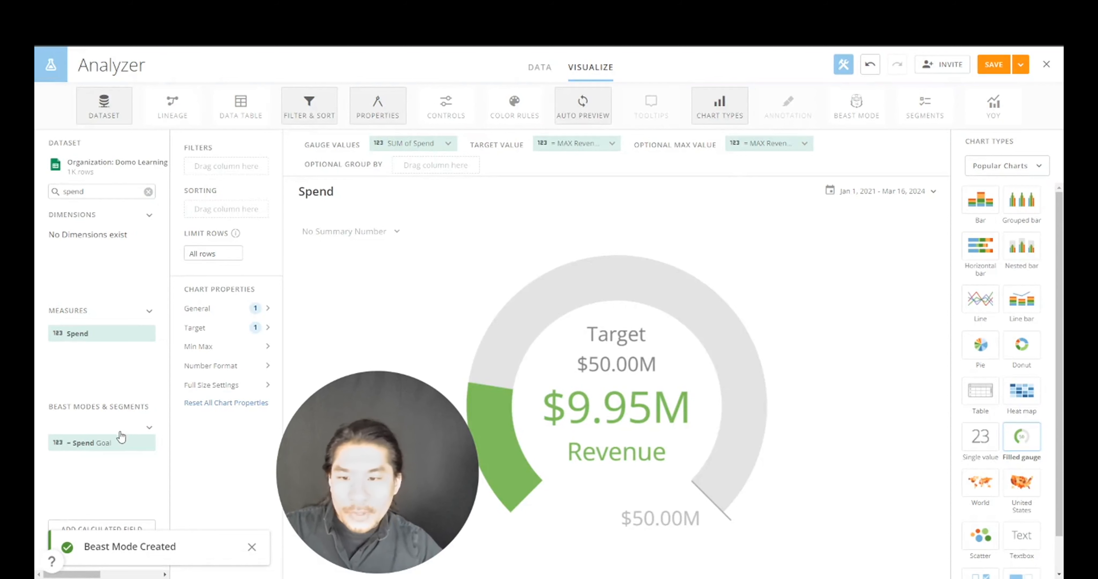
pyautogui.moveTo(103, 442); pyautogui.dragTo(769, 147)
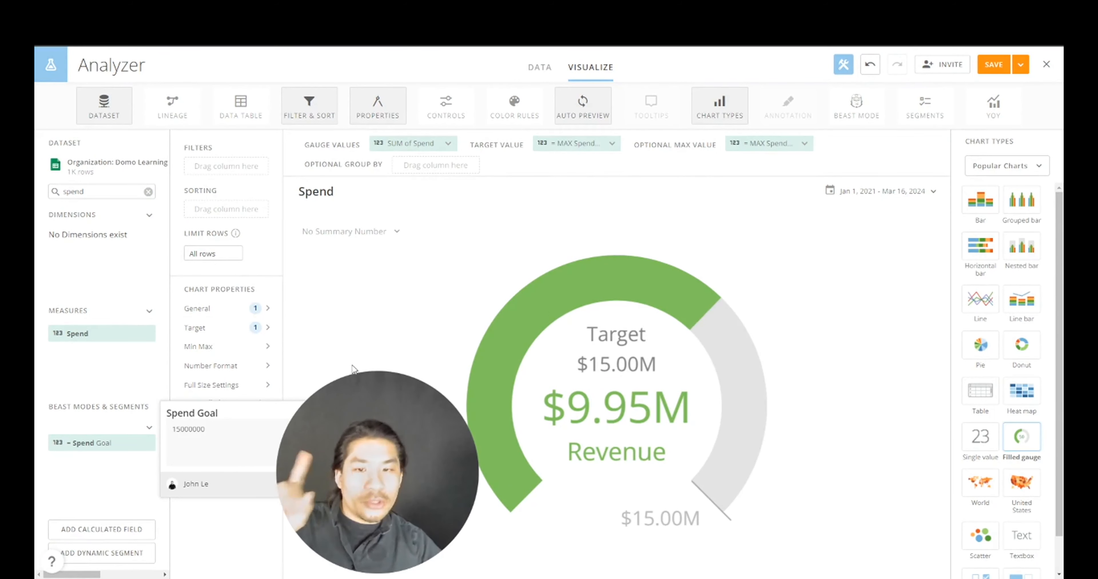
# - Fill the Spend gauge with magenta FF40FF
pyautogui.click(202, 310)
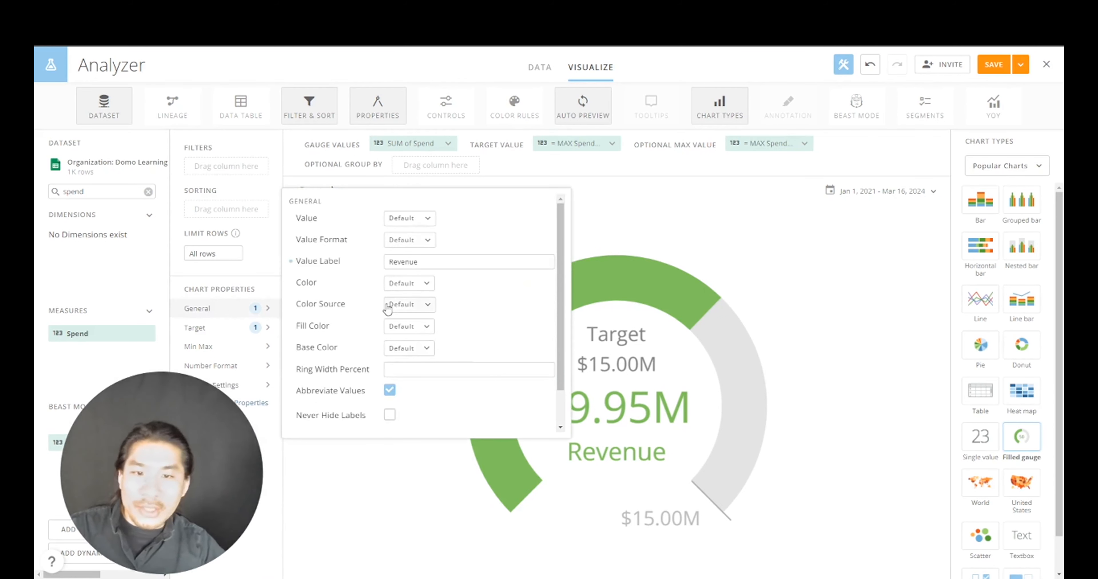
pyautogui.click(414, 326)
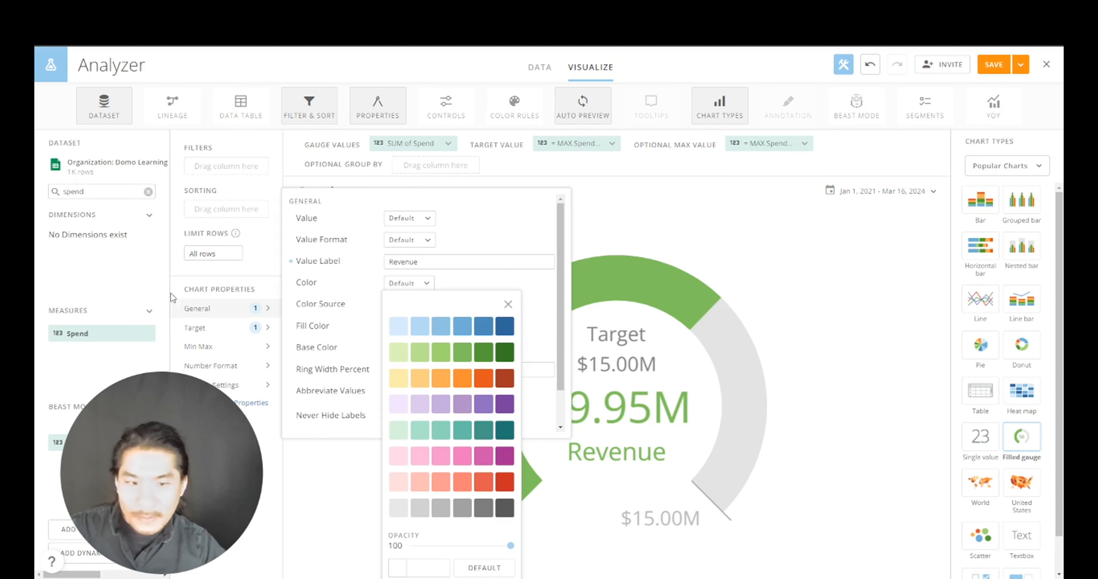
pyautogui.click(426, 568)
pyautogui.write('FF40FF')
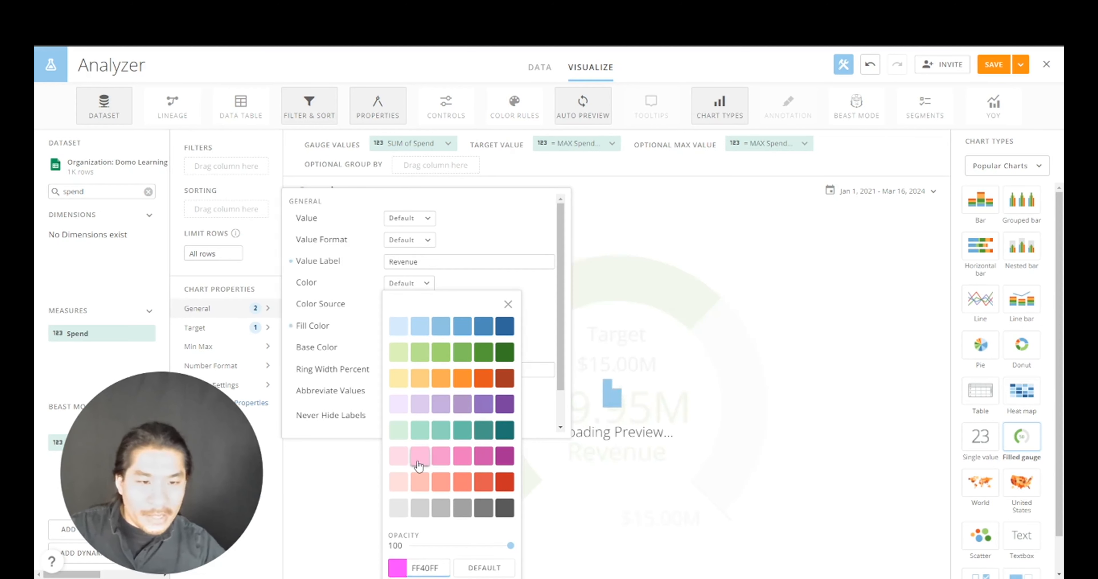
pyautogui.click(527, 285)
pyautogui.click(791, 263)
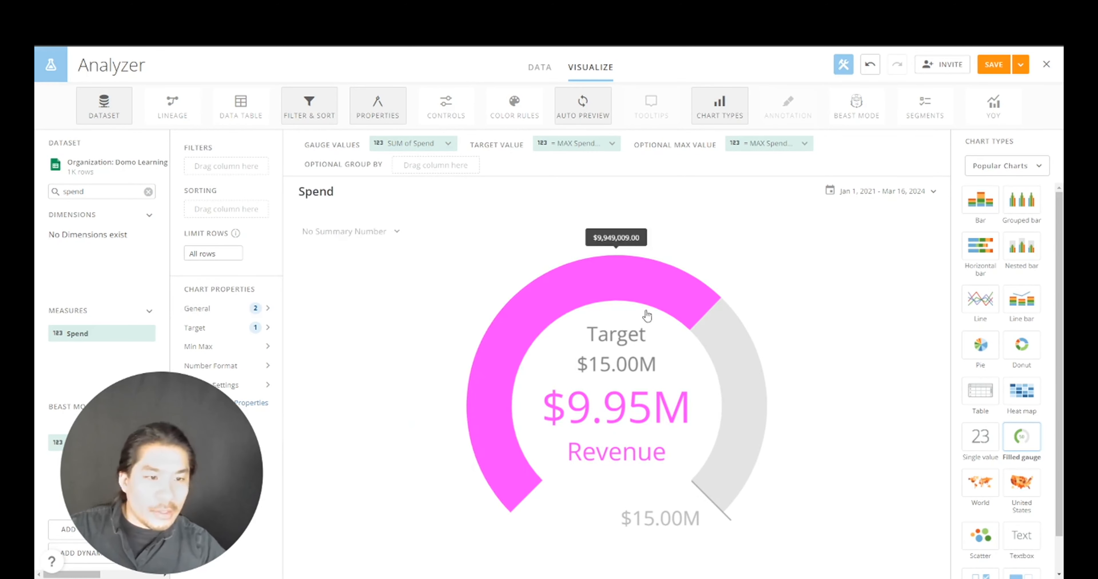
pyautogui.click(1020, 66)
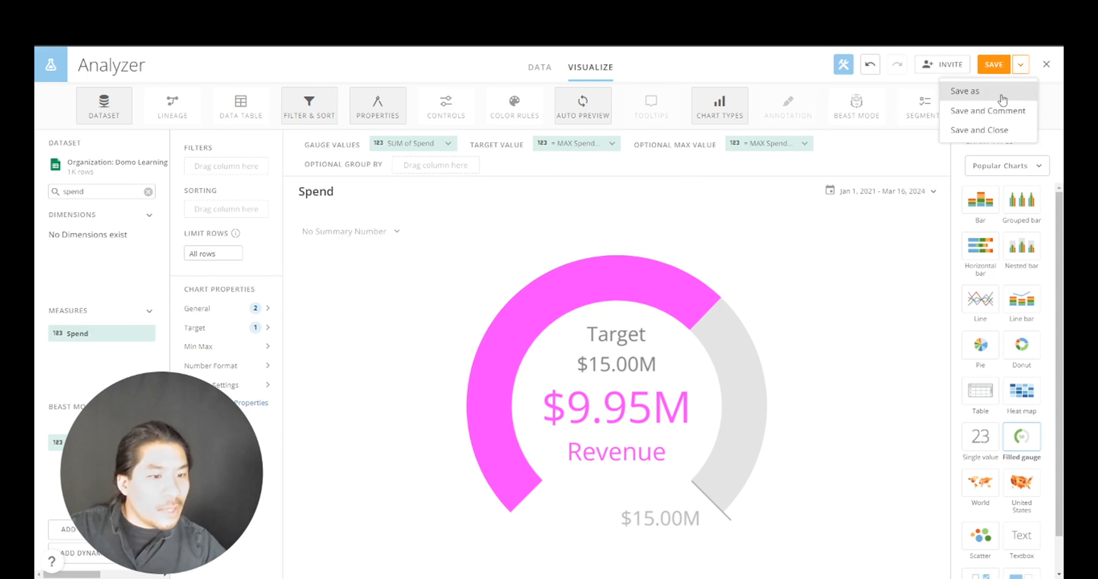
# - Change the value label from Revenue to Spend, then save and close the card
pyautogui.click(234, 314)
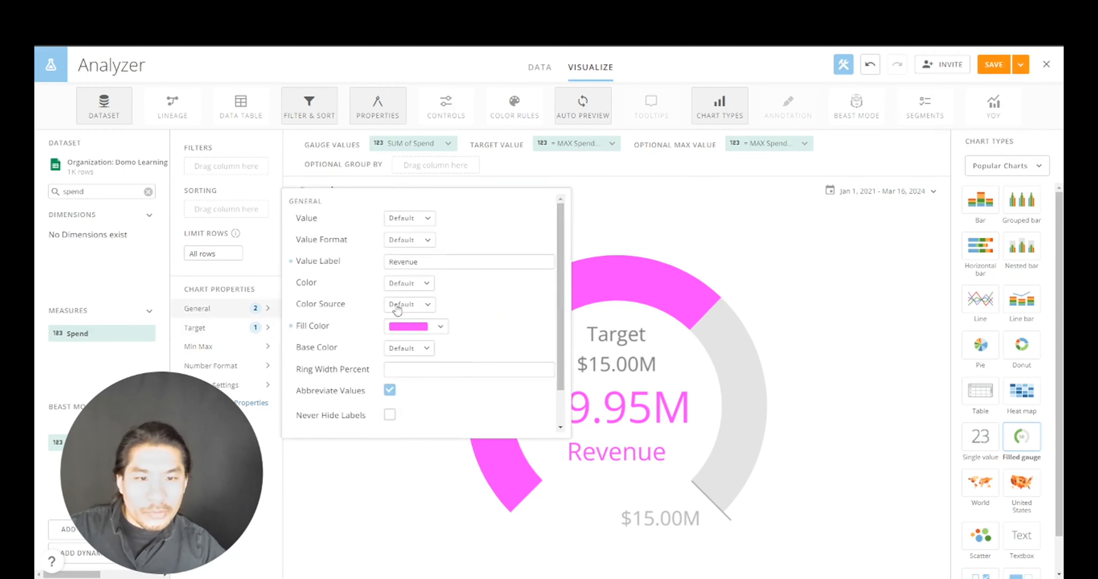
pyautogui.doubleClick(415, 262)
pyautogui.write('s')
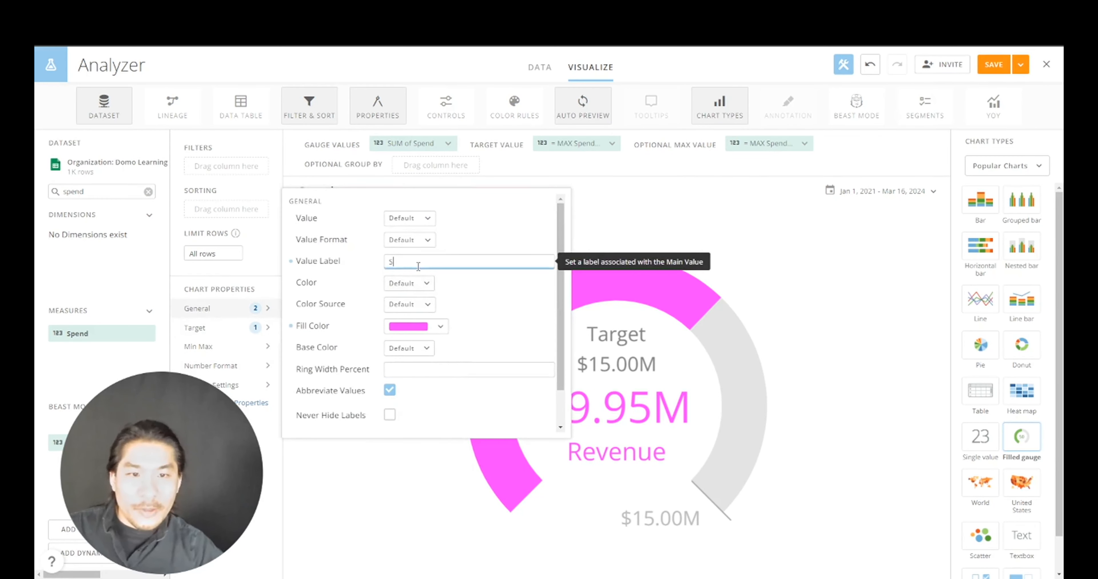
pyautogui.click(812, 308)
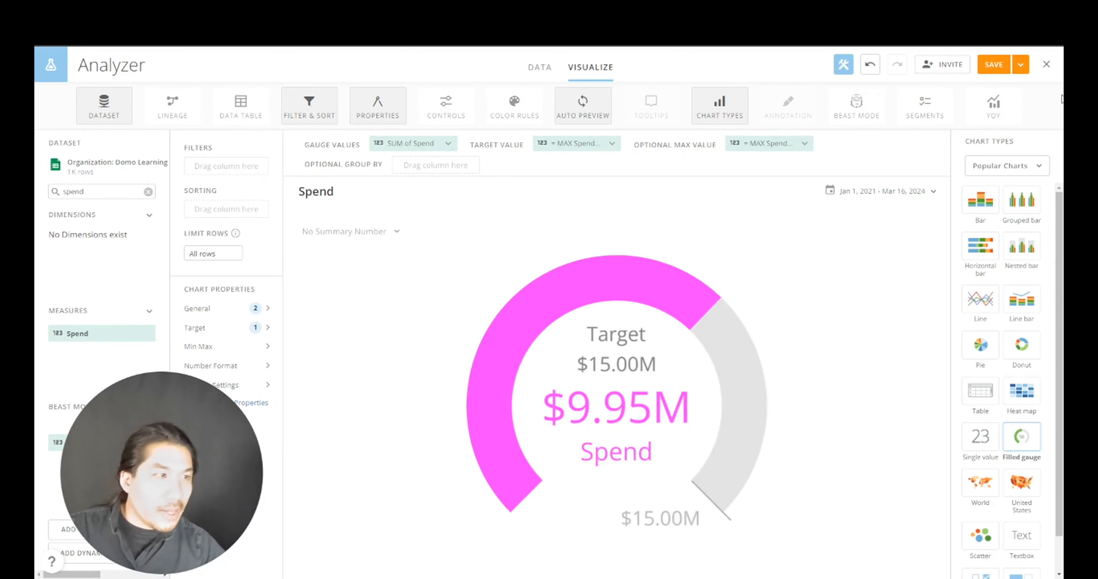
pyautogui.click(1021, 64)
pyautogui.click(1001, 131)
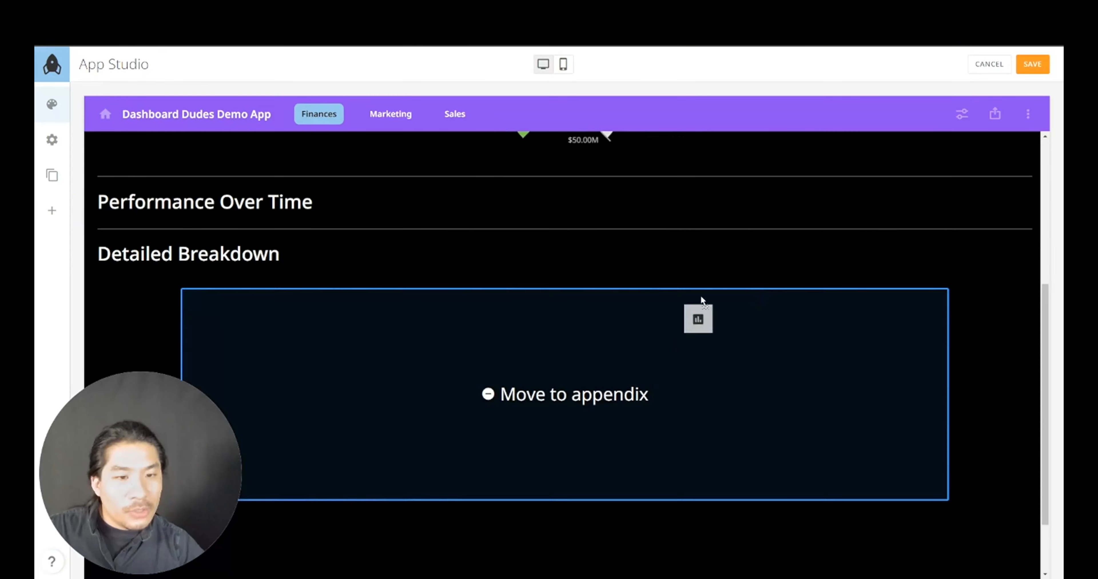
# - Move the Spend card beside the Revenue gauge under Overview and give it dark Style 2
pyautogui.moveTo(701, 301); pyautogui.dragTo(1012, 284)
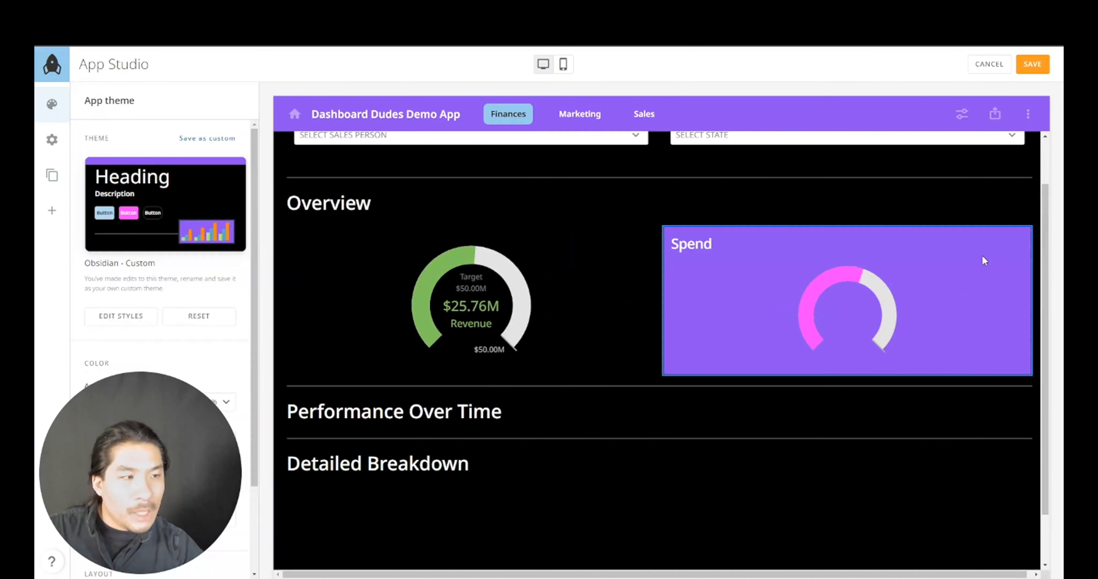
pyautogui.click(973, 274)
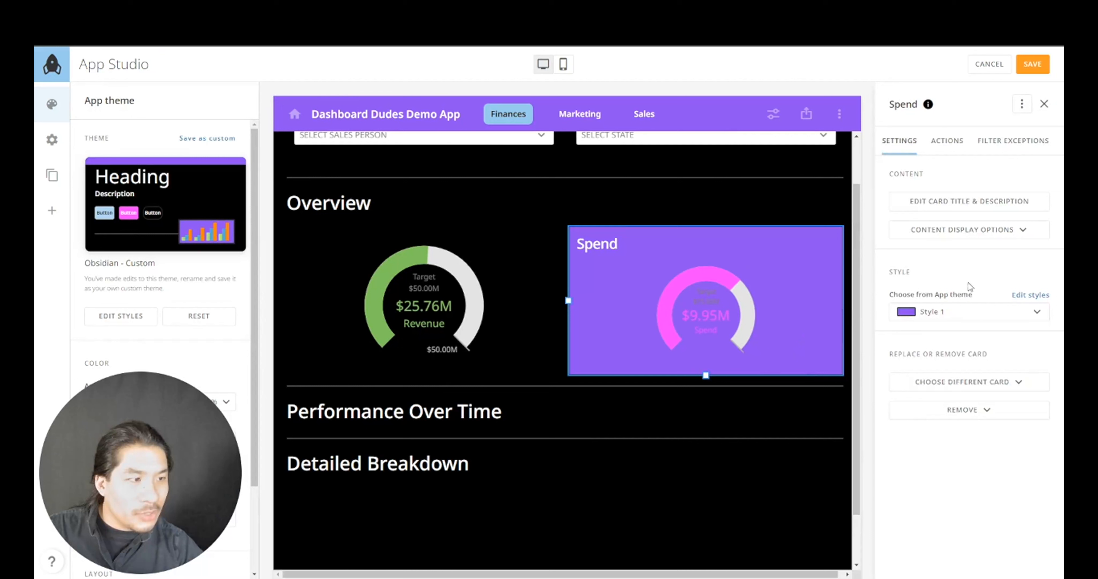
pyautogui.click(970, 313)
pyautogui.click(941, 360)
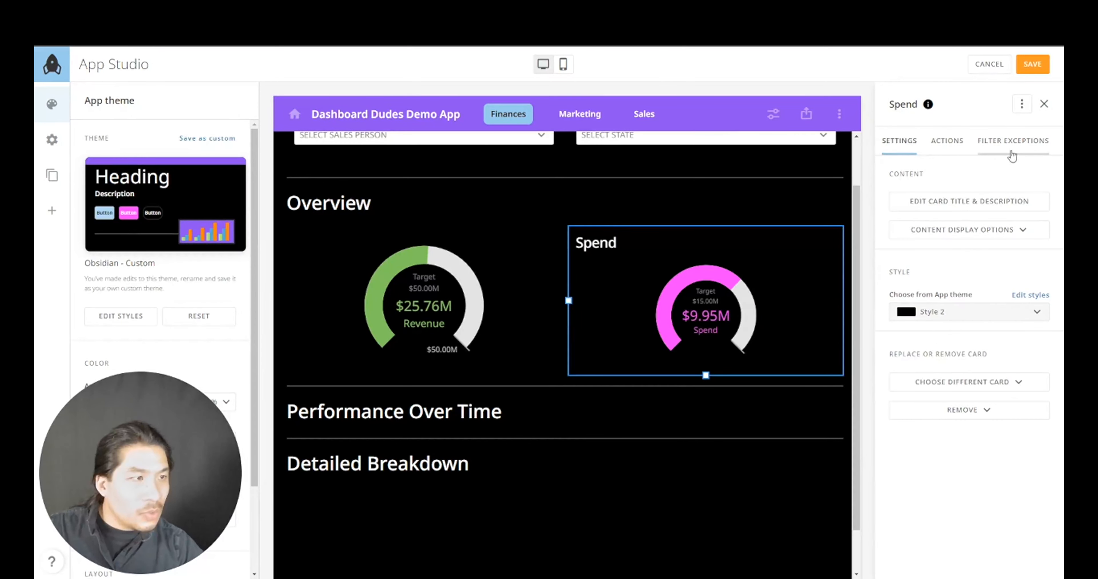
# - Hide the Spend card's title and begin saving a copy with Save as
pyautogui.click(1022, 104)
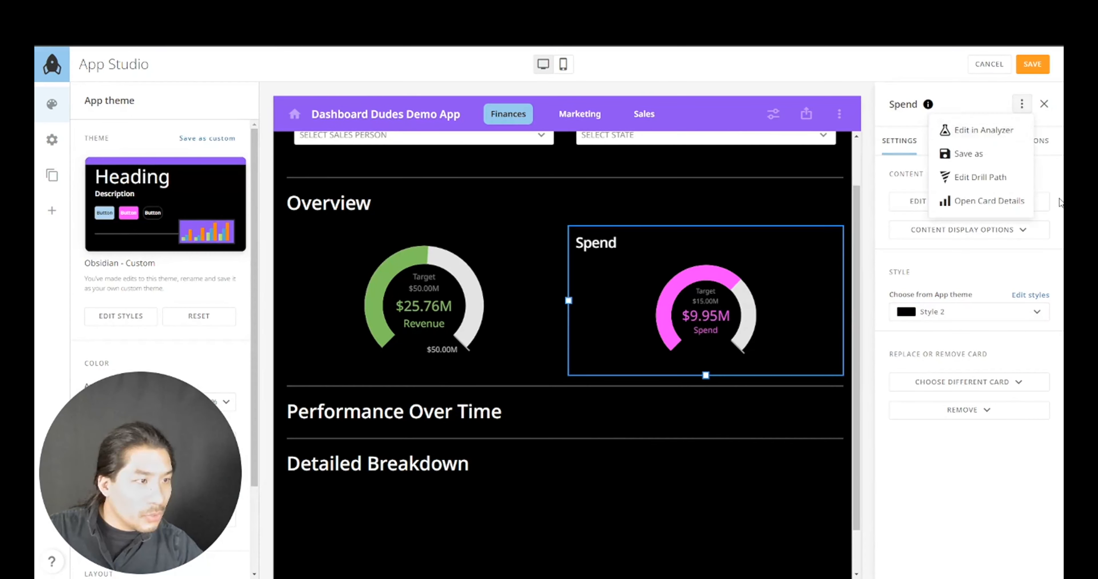
pyautogui.click(993, 230)
pyautogui.click(974, 256)
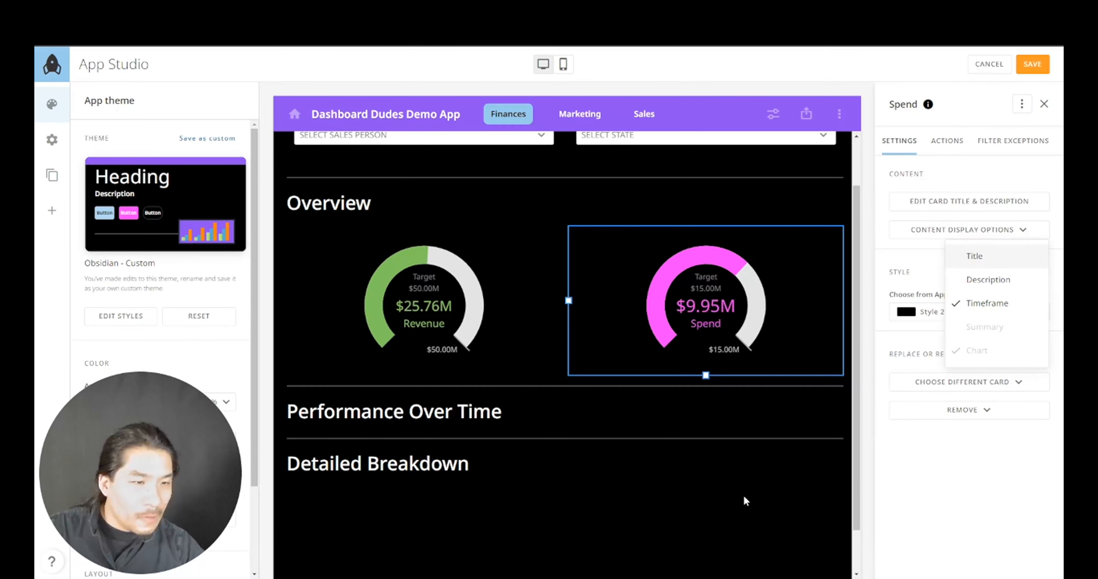
pyautogui.click(1022, 106)
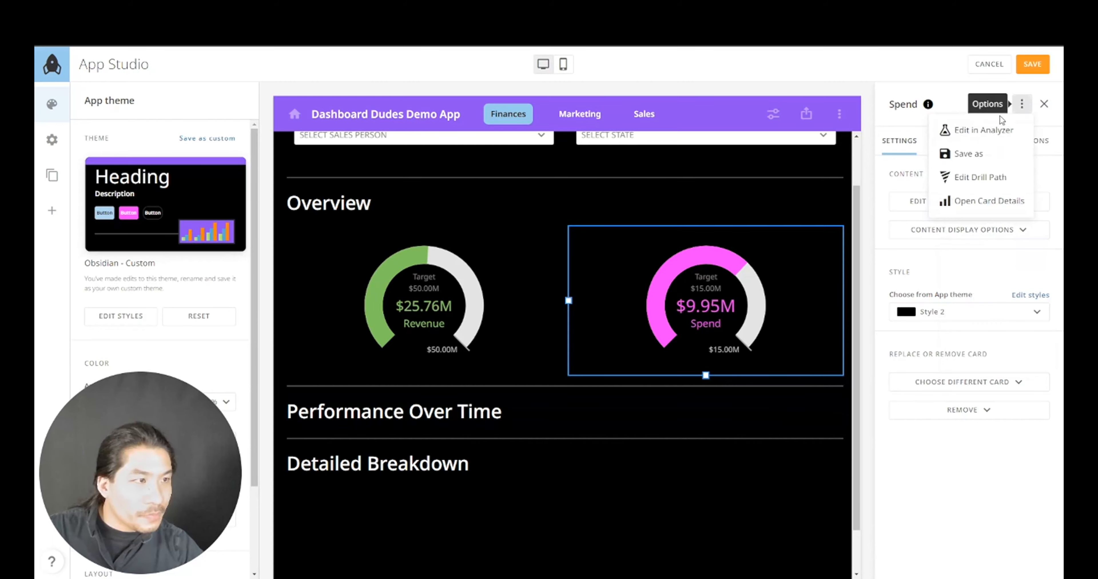
pyautogui.click(962, 161)
# - Save the copy as the Orders card and move it into the Overview row beside Spend
pyautogui.doubleClick(438, 241)
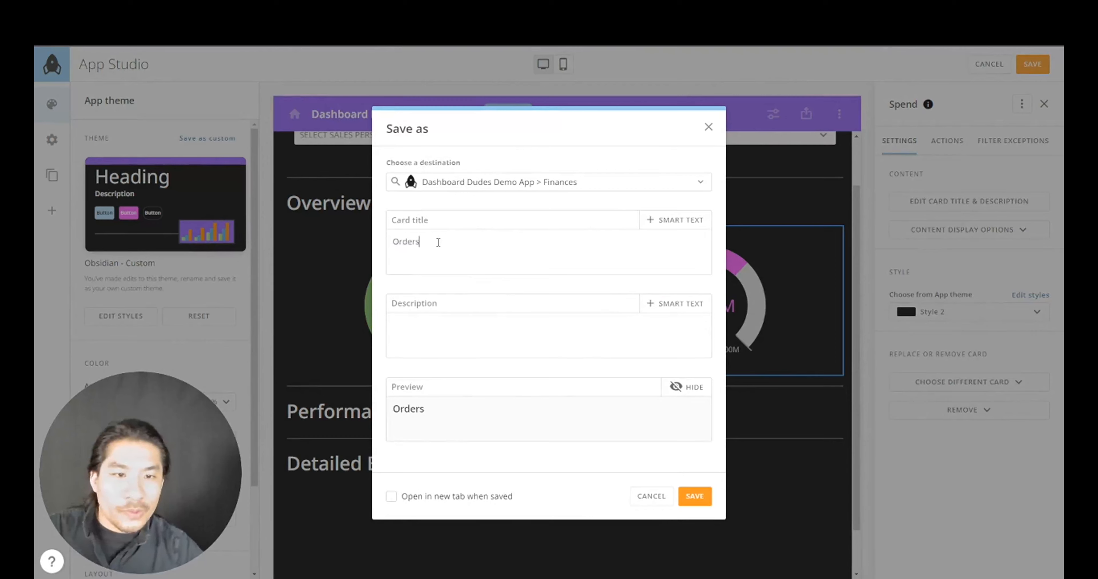
pyautogui.click(692, 497)
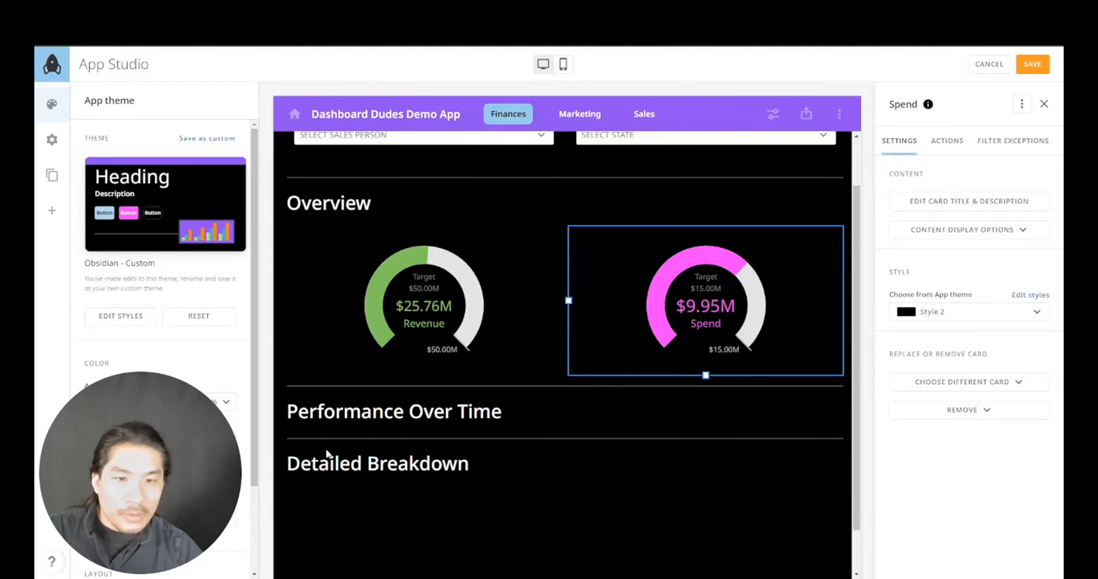
pyautogui.scroll(-5, 326, 468)
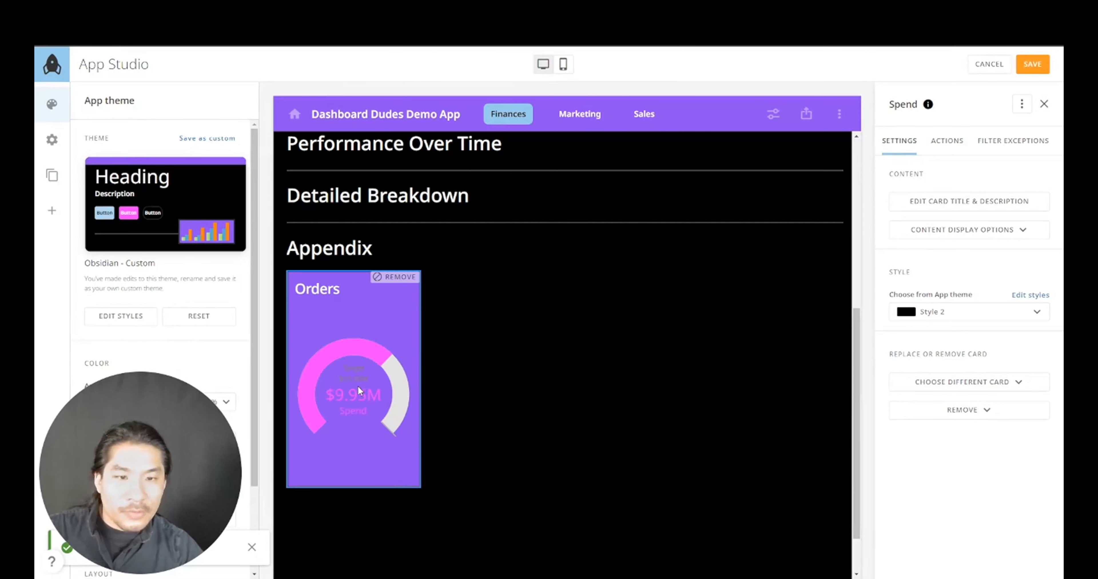
pyautogui.moveTo(357, 390); pyautogui.dragTo(807, 294)
# - Give the Orders card dark Style 2, hide its title, and open it in Analyzer
pyautogui.click(1006, 298)
pyautogui.click(959, 315)
pyautogui.click(930, 362)
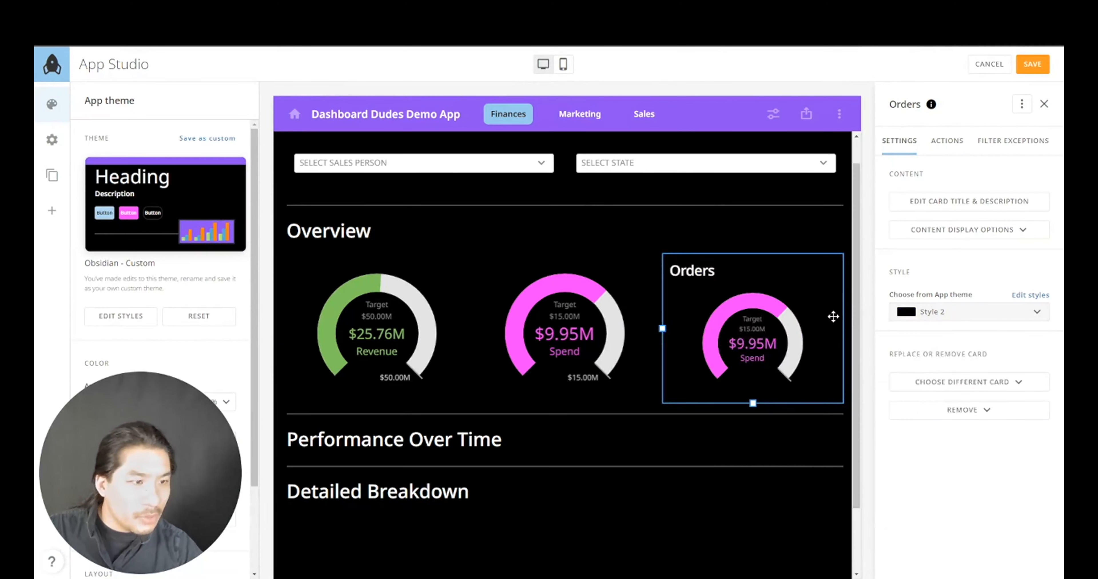
pyautogui.click(976, 232)
pyautogui.click(971, 260)
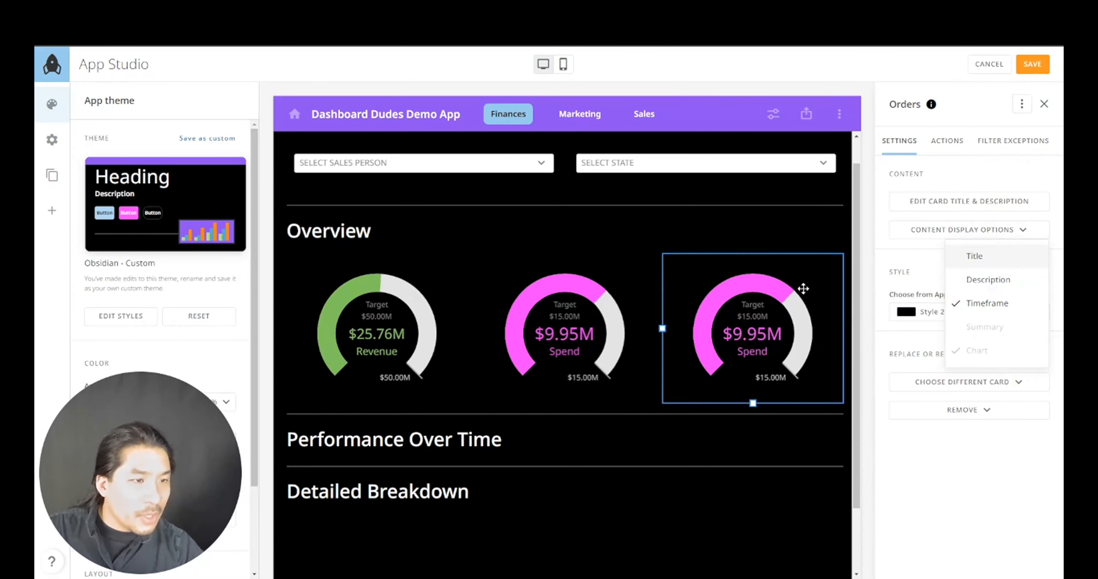
pyautogui.click(807, 280)
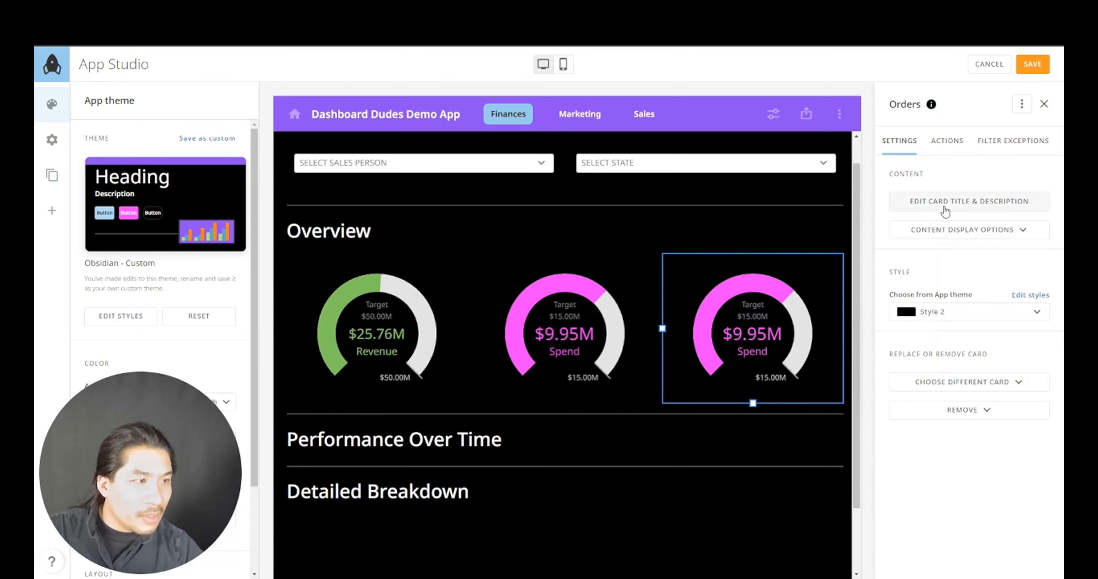
pyautogui.click(1021, 104)
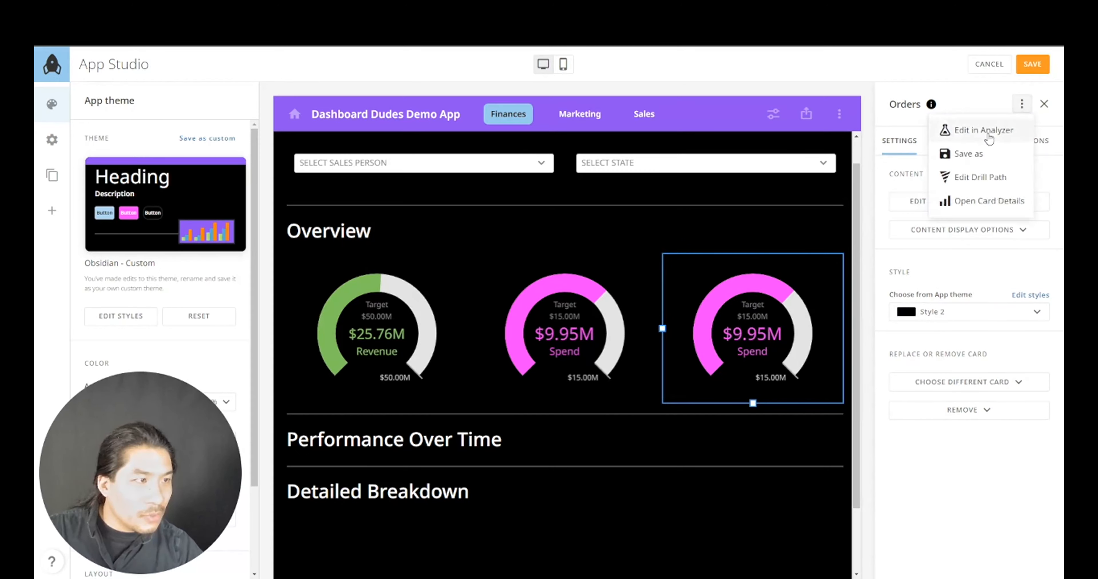
pyautogui.click(980, 127)
# - Show Sum of Orders (6.94M) as the gauge's value
pyautogui.click(677, 357)
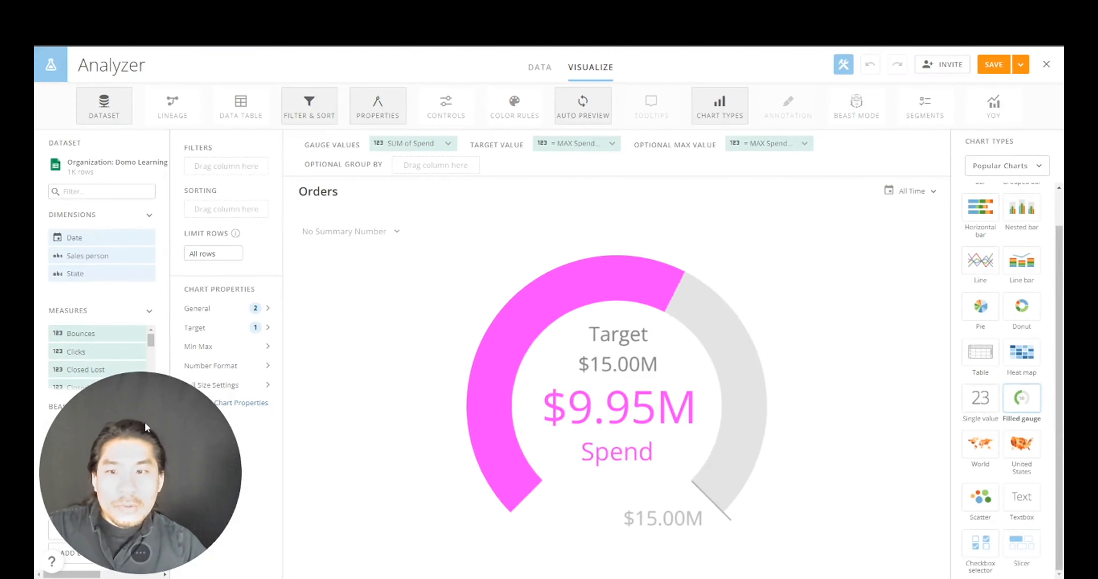
pyautogui.click(127, 188)
pyautogui.write('orders')
pyautogui.moveTo(89, 333); pyautogui.dragTo(436, 148)
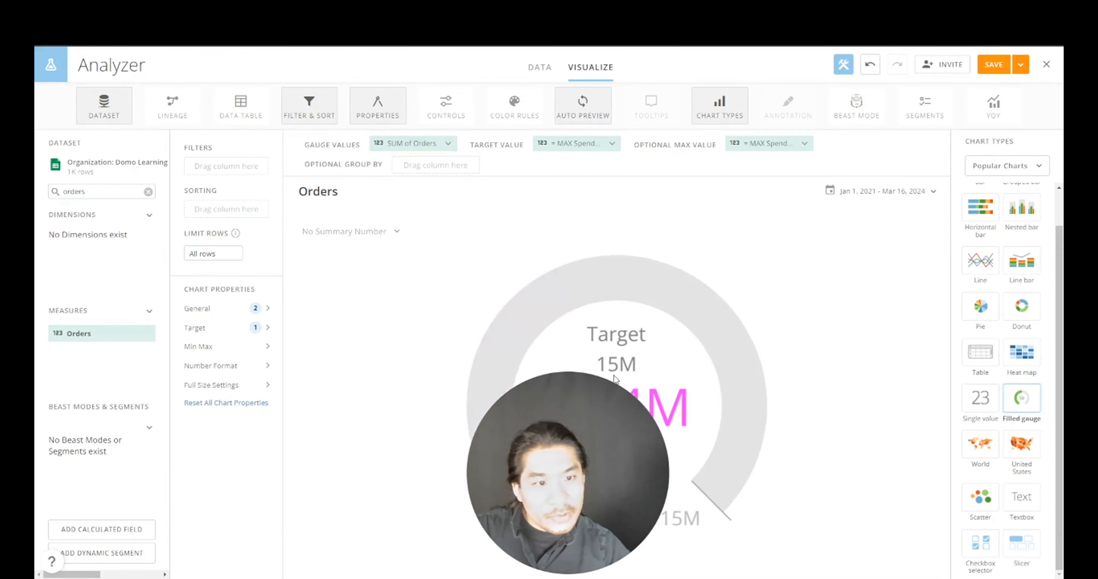
# - Create an Orders Goal calculated field of 10000000 and set it as the gauge target
pyautogui.click(141, 537)
pyautogui.click(293, 156)
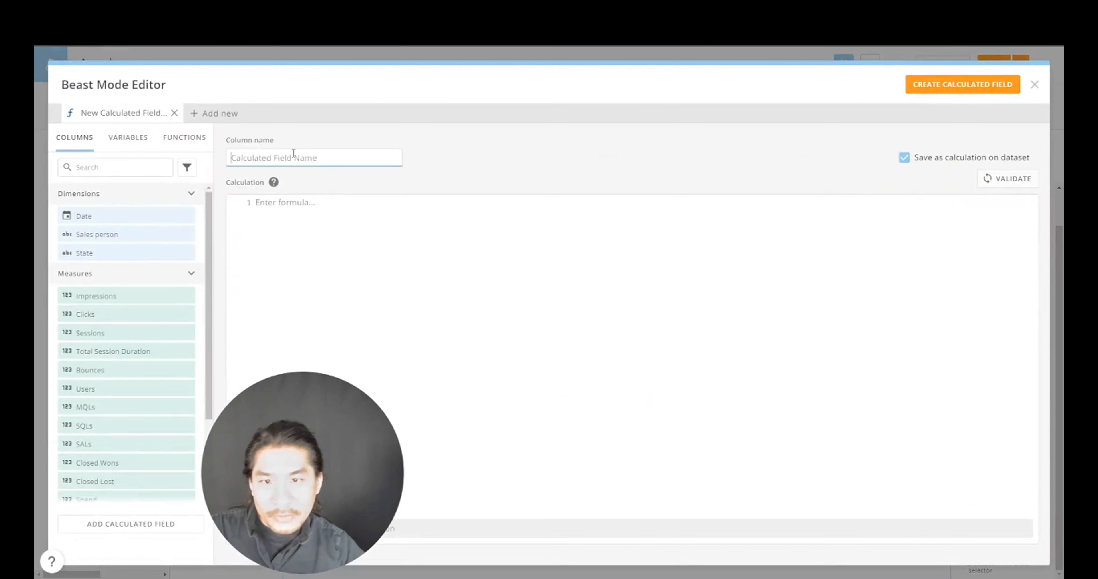
pyautogui.write('O')
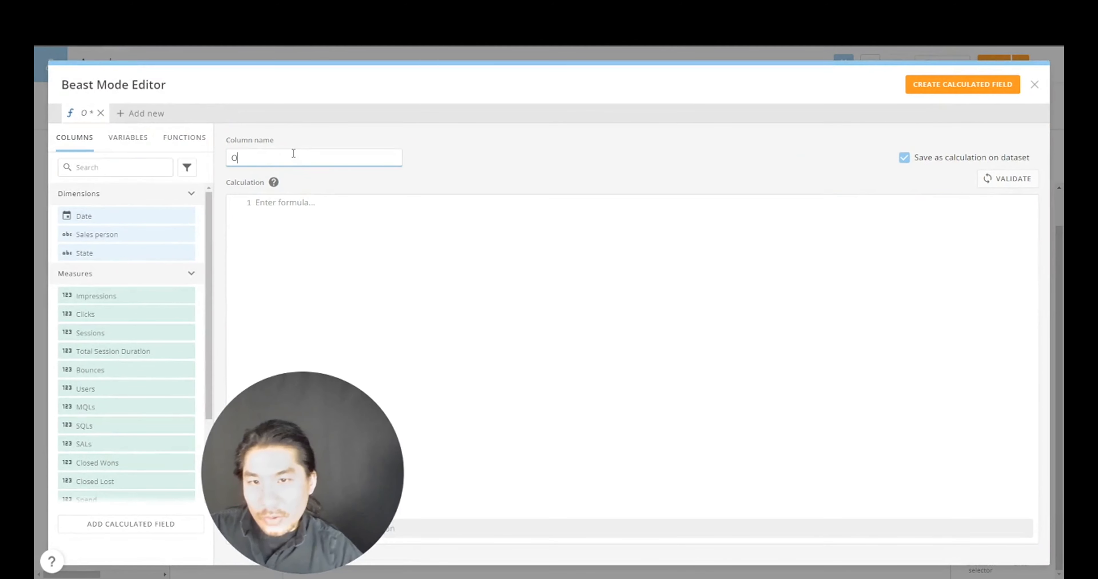
pyautogui.write('rders')
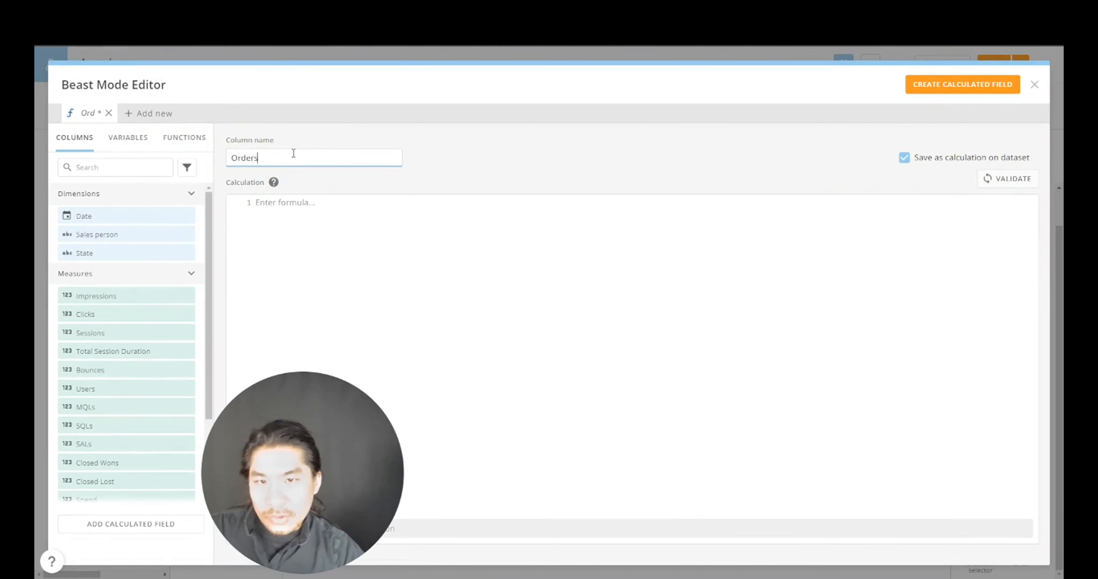
pyautogui.write(' Goal')
pyautogui.press('Tab')
pyautogui.press('Tab')
pyautogui.press('Tab')
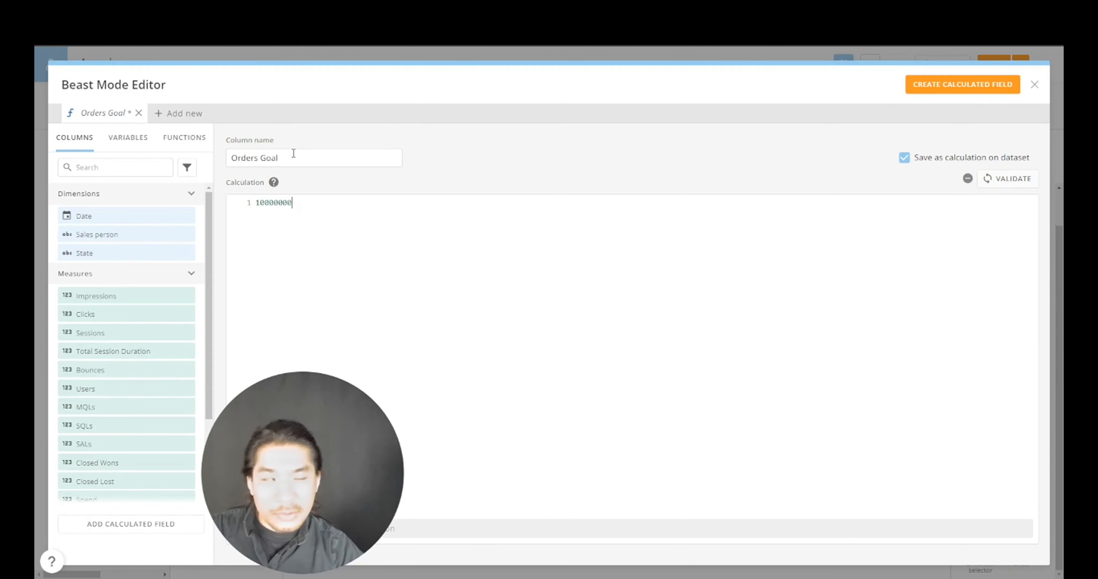
pyautogui.click(983, 178)
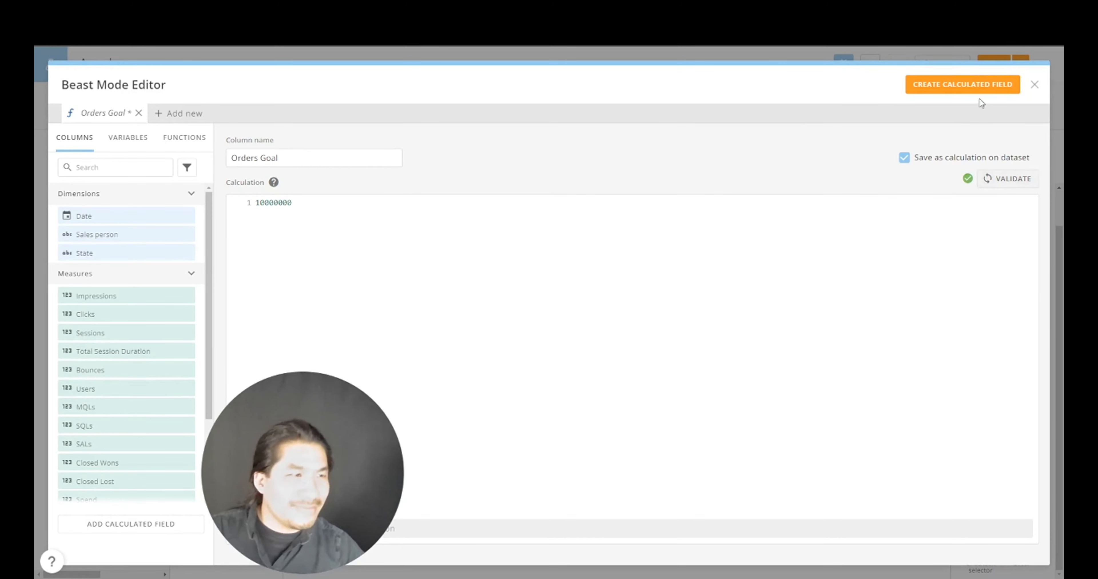
pyautogui.click(980, 87)
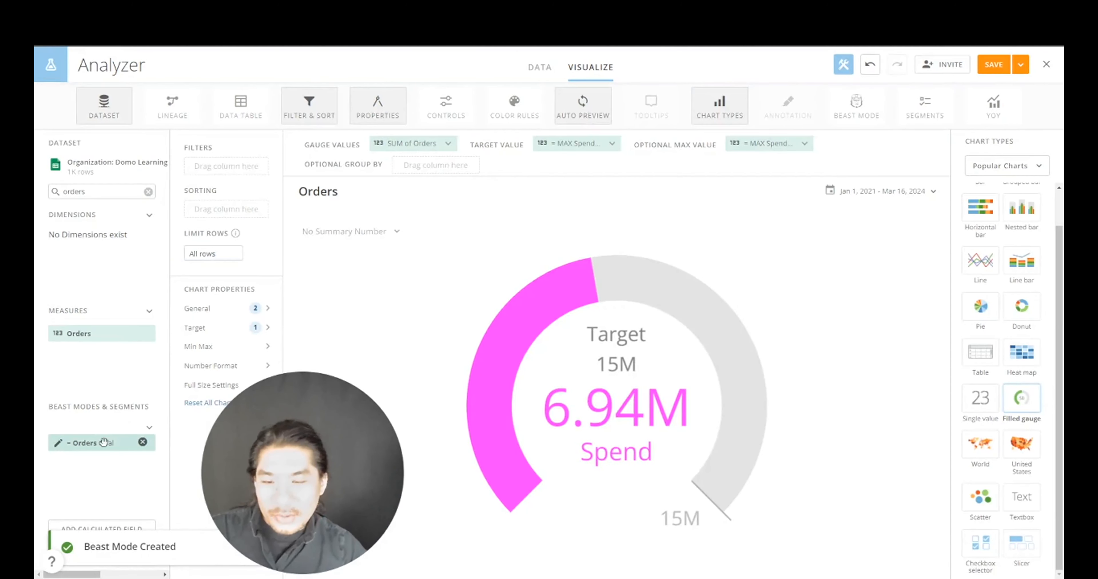
pyautogui.moveTo(105, 443); pyautogui.dragTo(759, 150)
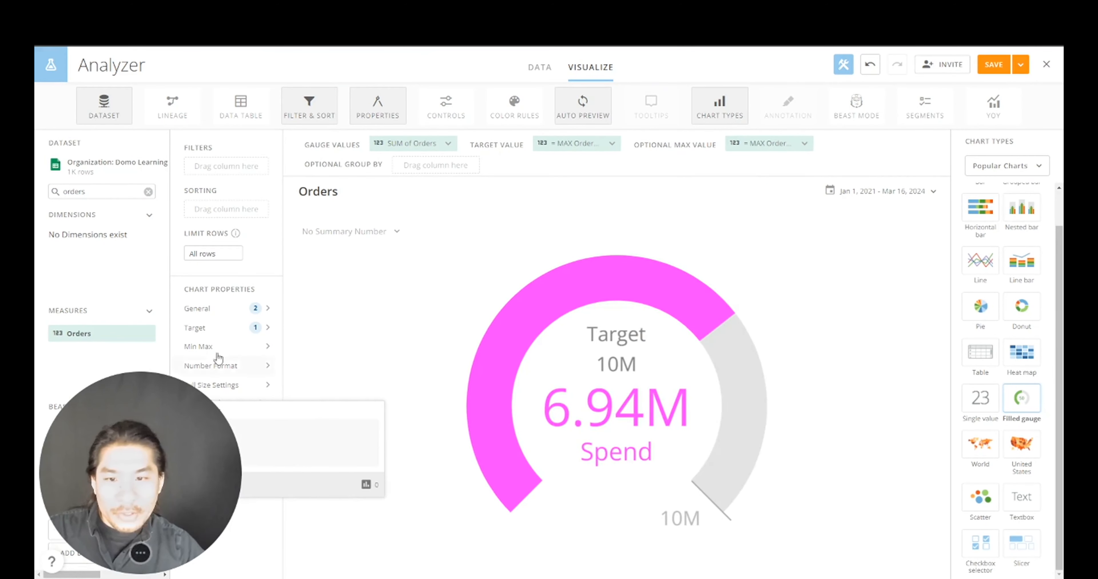
# - Change the Orders gauge's value label from Spend to Orders
pyautogui.click(236, 331)
pyautogui.doubleClick(400, 329)
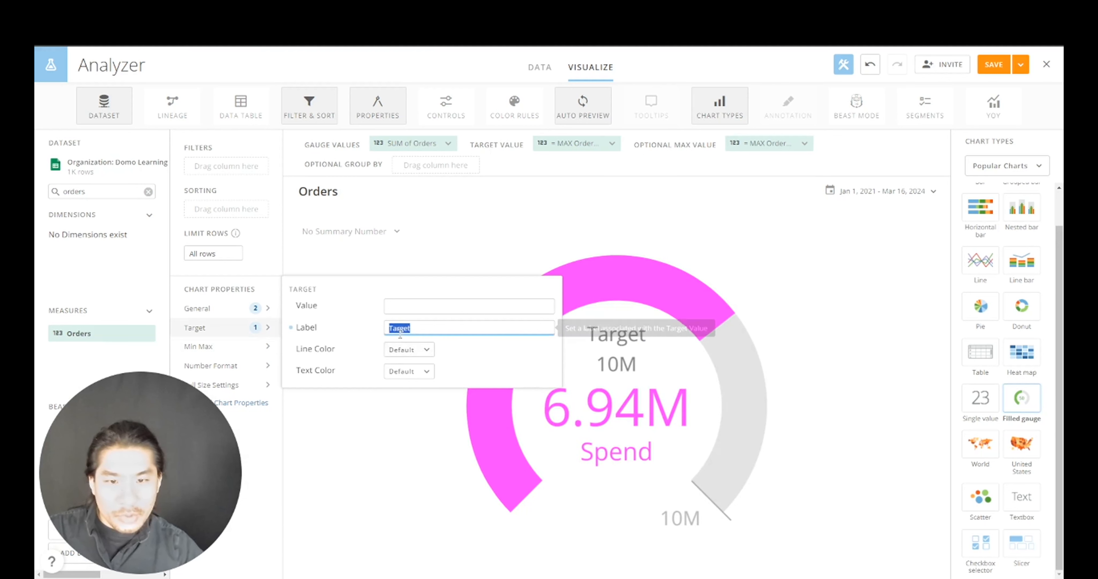
pyautogui.click(247, 310)
pyautogui.doubleClick(411, 263)
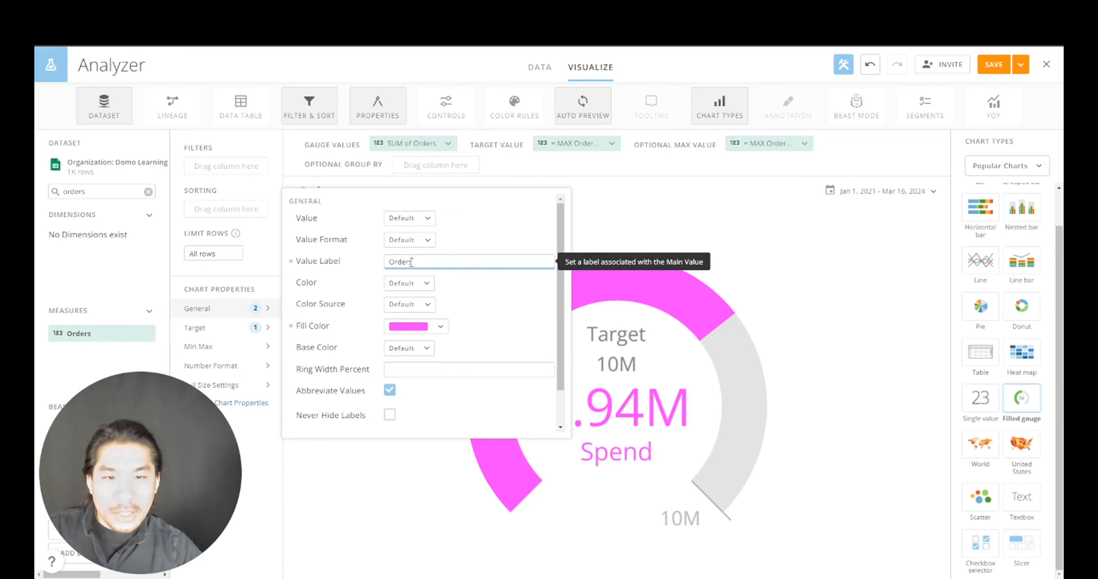
pyautogui.press('Return')
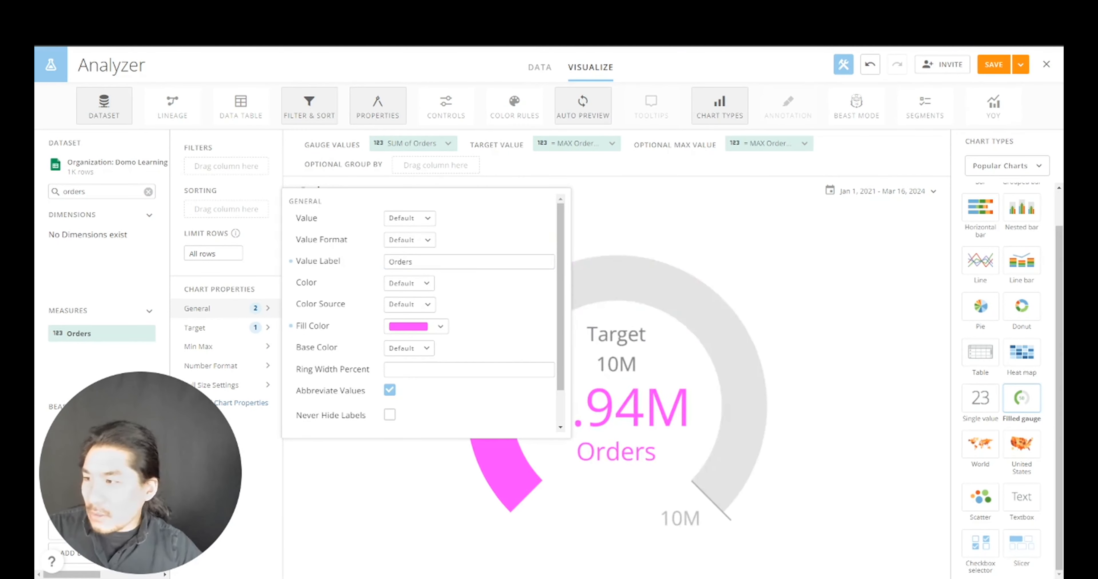
# - Fill the gauge light blue 99CCEE, then save and close the card
pyautogui.click(425, 328)
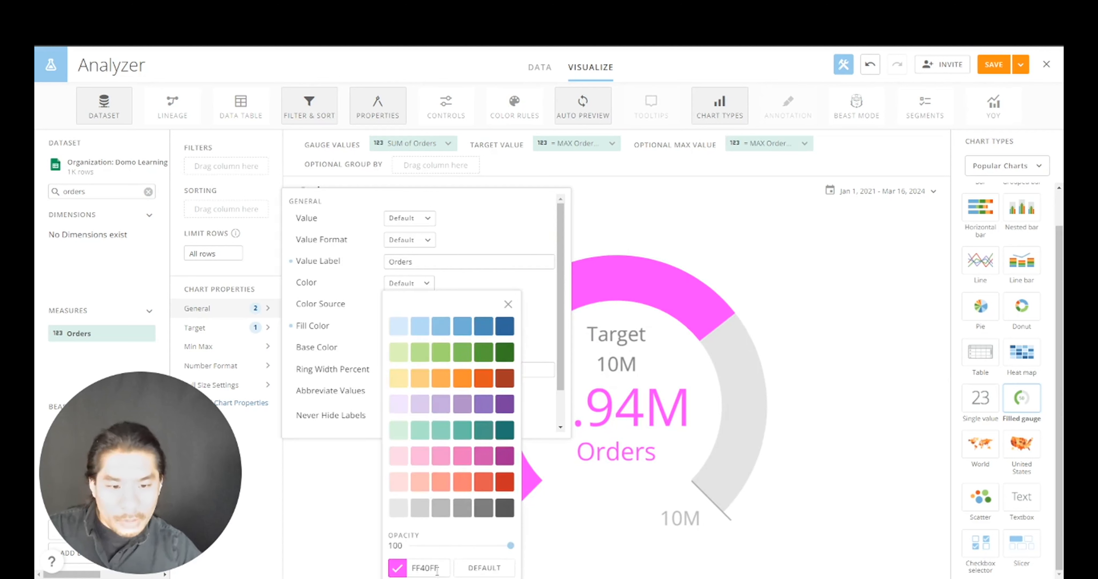
pyautogui.write('99CCEE')
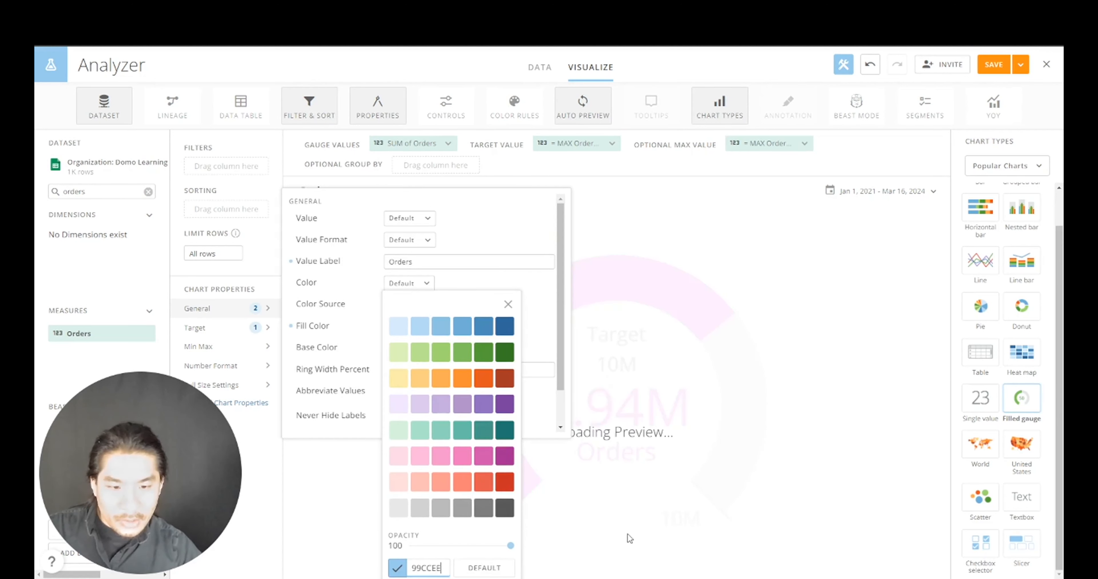
pyautogui.click(870, 388)
pyautogui.click(1021, 64)
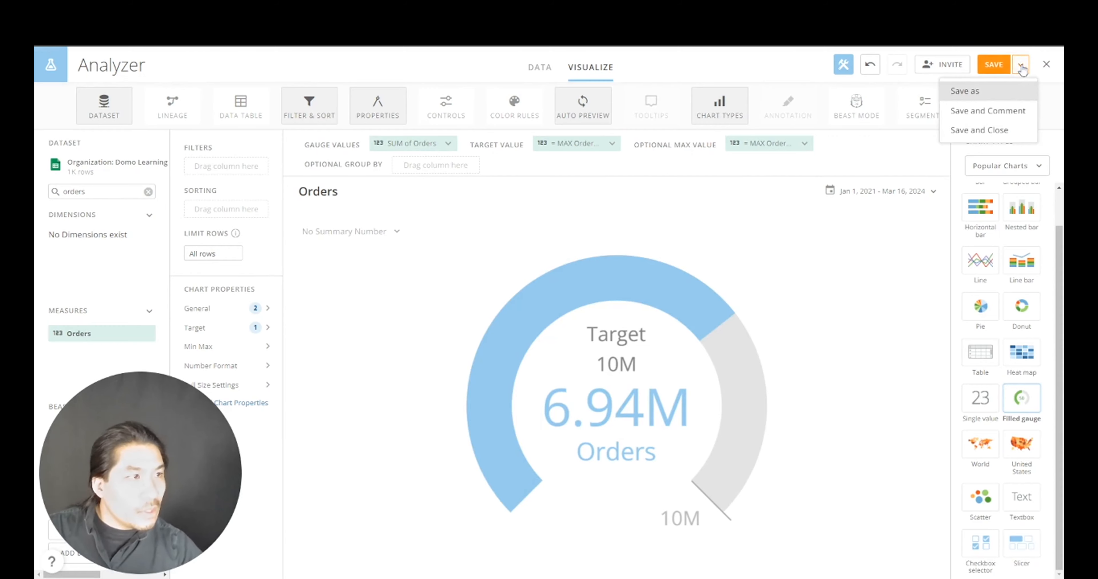
pyautogui.click(1004, 132)
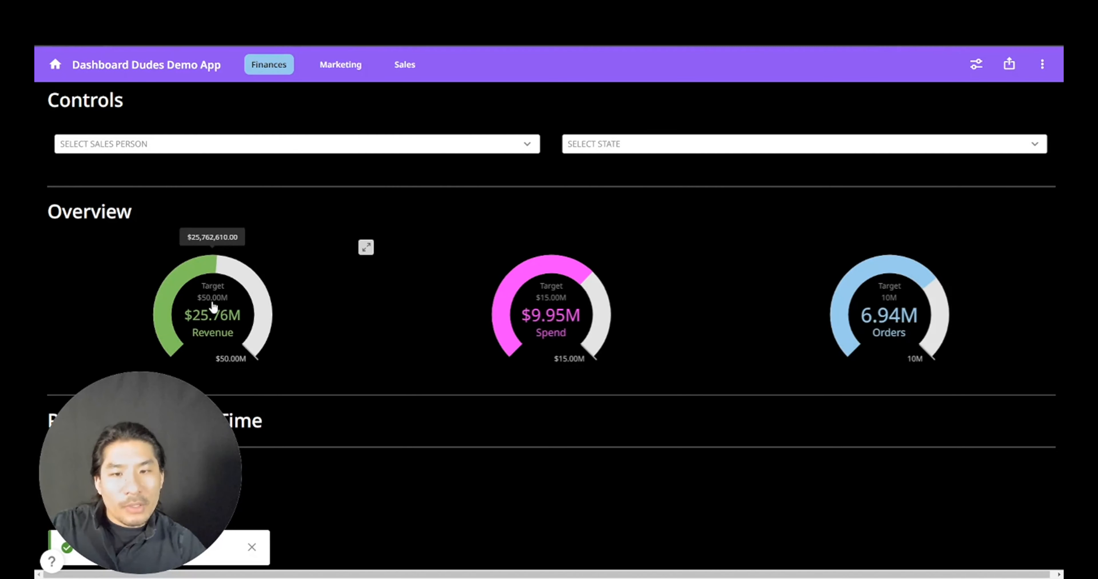
# - Review the Revenue, Spend and Orders gauges on the finished Finances page
pyautogui.moveTo(601, 317)
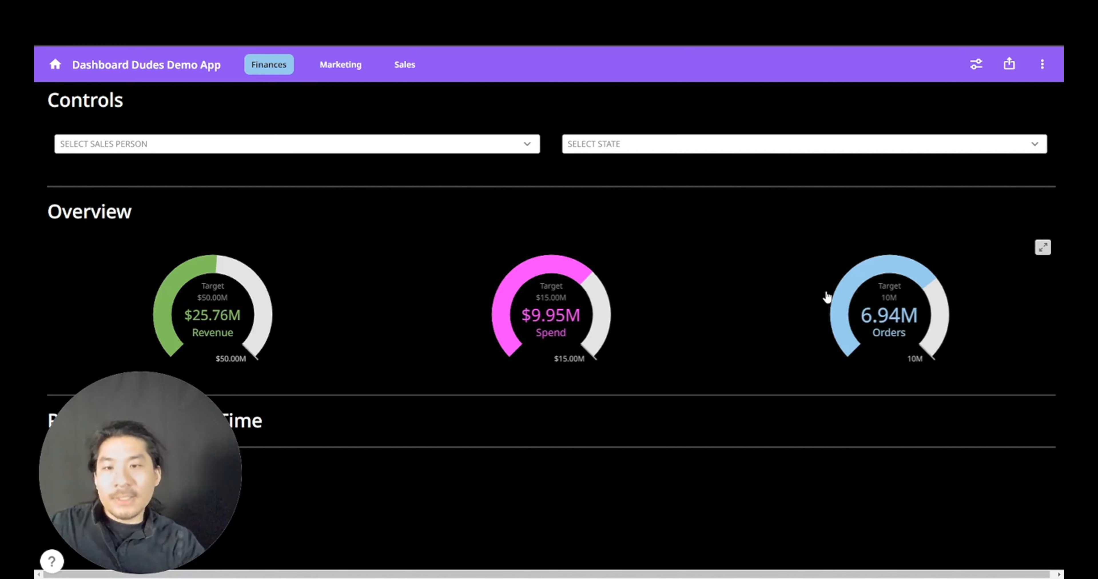
pyautogui.moveTo(216, 346)
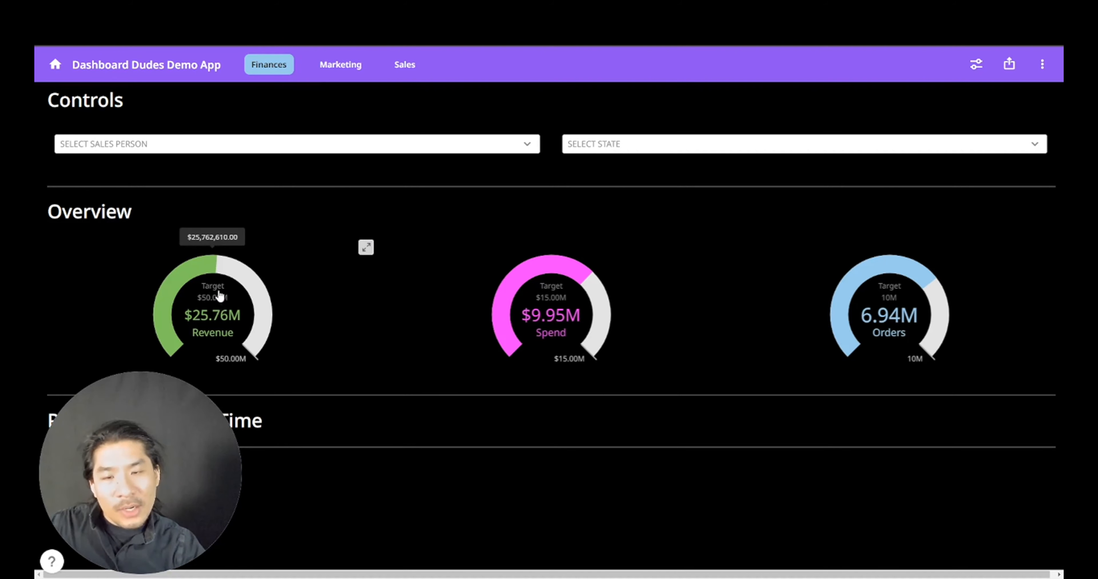
pyautogui.moveTo(524, 295)
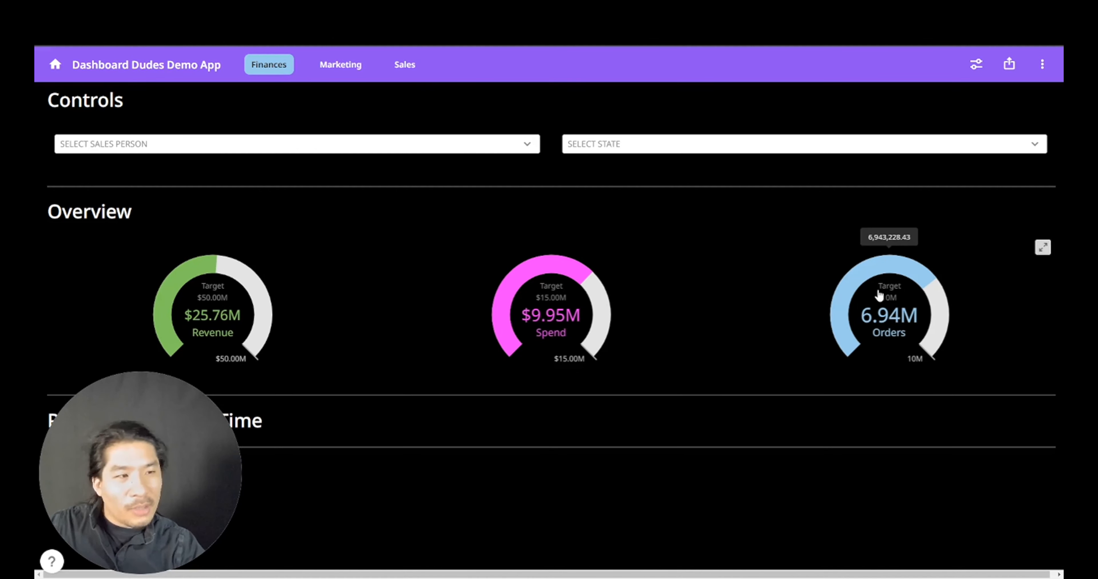
pyautogui.moveTo(897, 311)
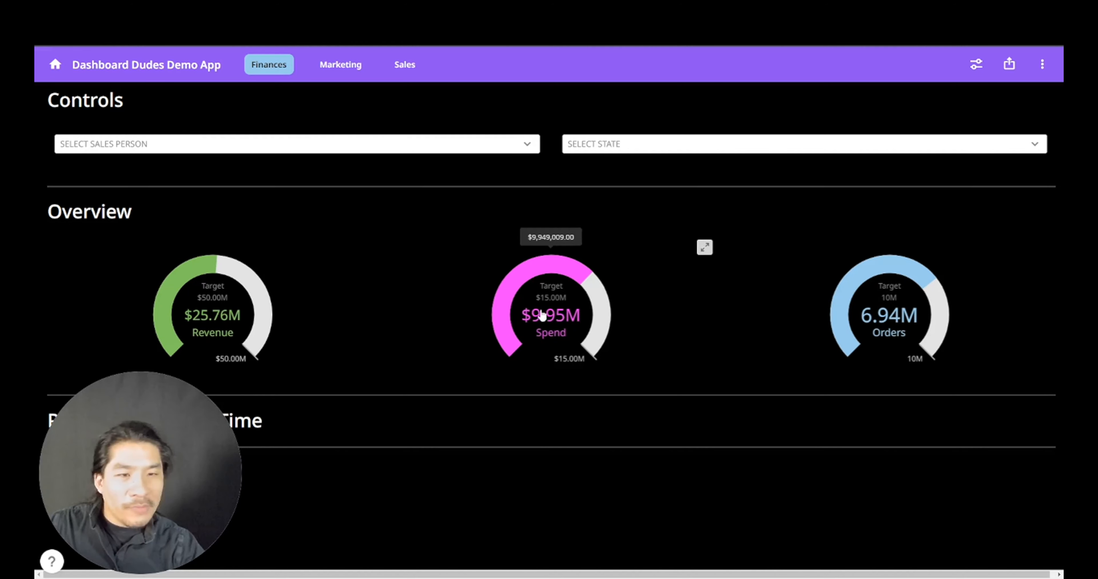
pyautogui.moveTo(236, 312)
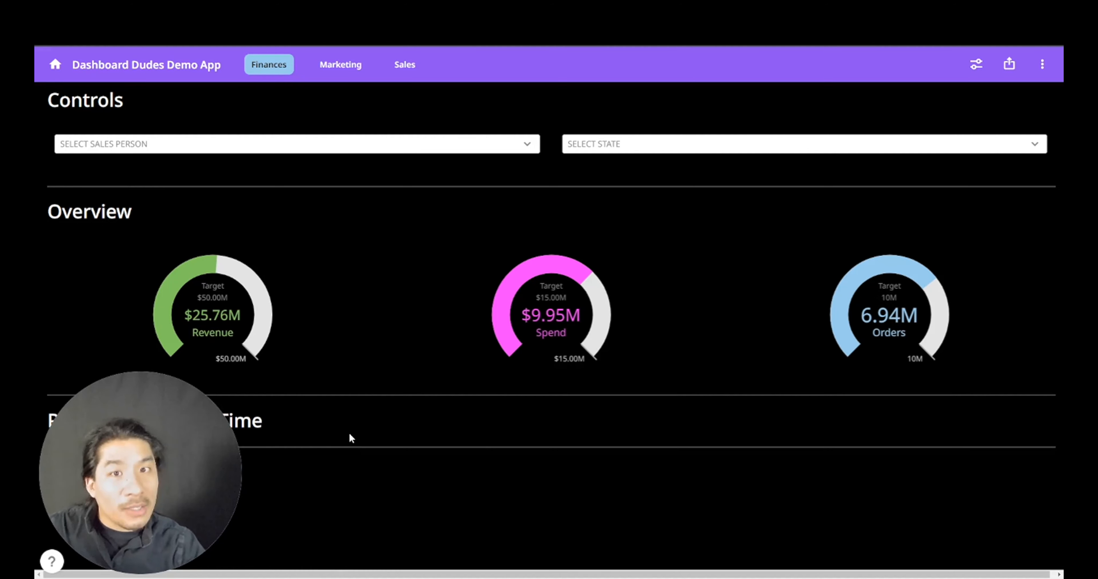
pyautogui.moveTo(184, 496); pyautogui.dragTo(184, 309)
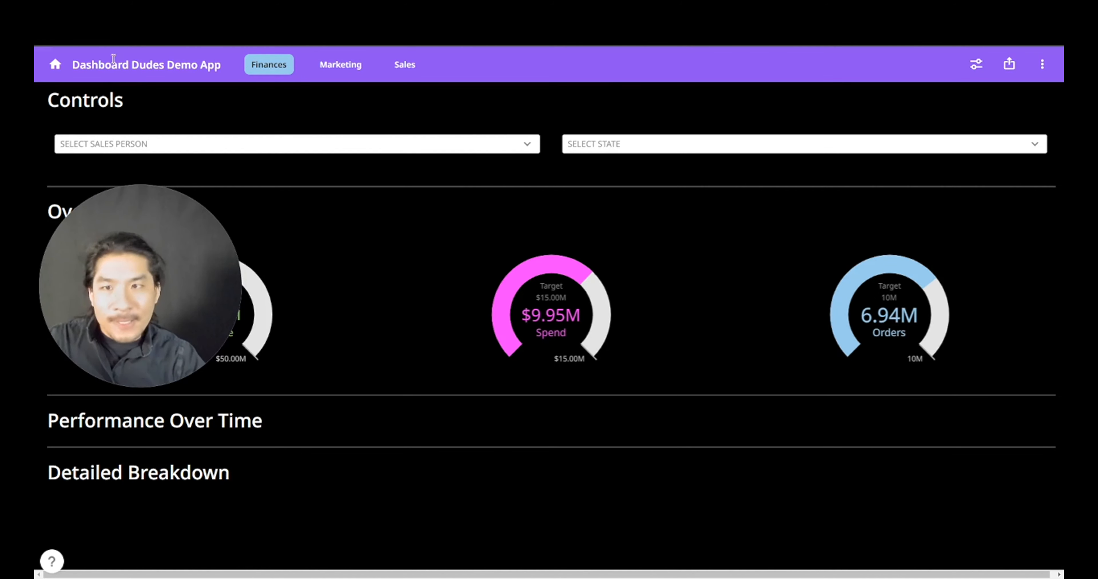
# - Return to the Domo Apps list and open the first app's extra options
pyautogui.click(55, 64)
pyautogui.moveTo(111, 194); pyautogui.dragTo(113, 381)
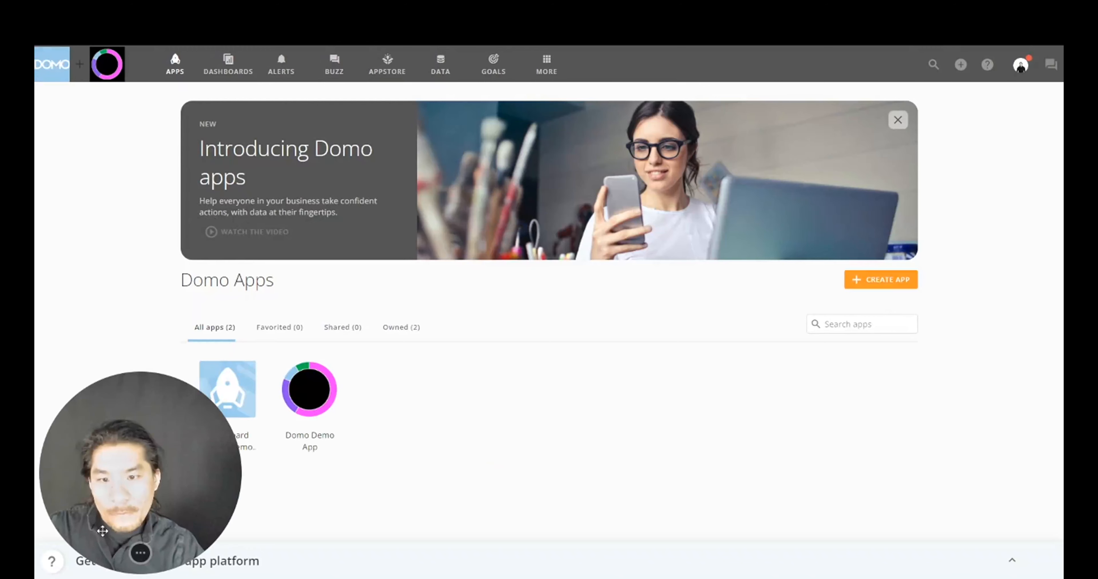
pyautogui.click(246, 374)
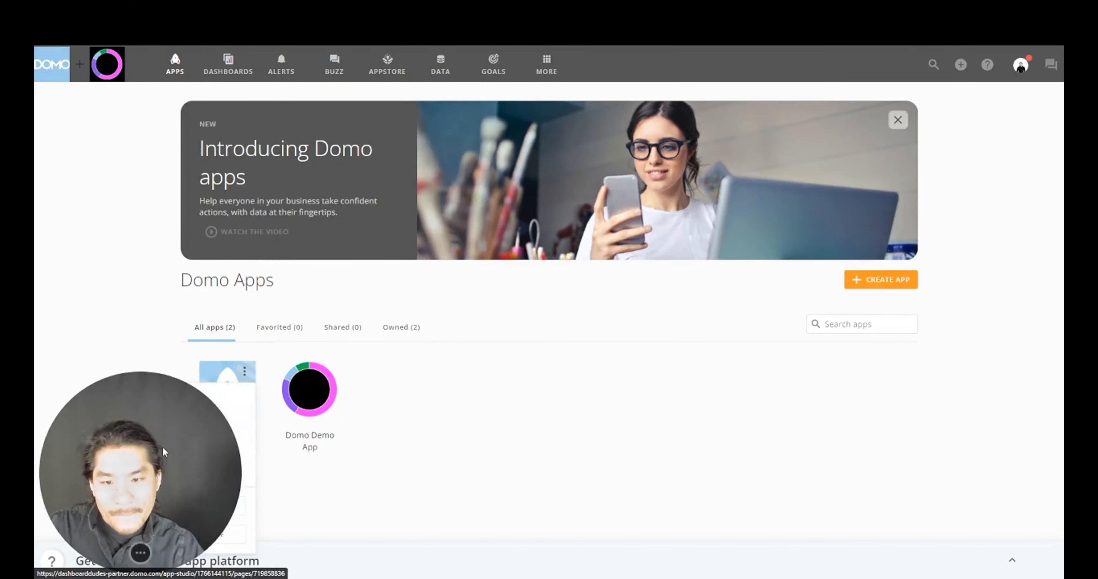
# - Edit Dashboard Dudes Demo App in App Studio and show the elements available to add
pyautogui.moveTo(170, 460); pyautogui.dragTo(466, 460)
pyautogui.click(242, 373)
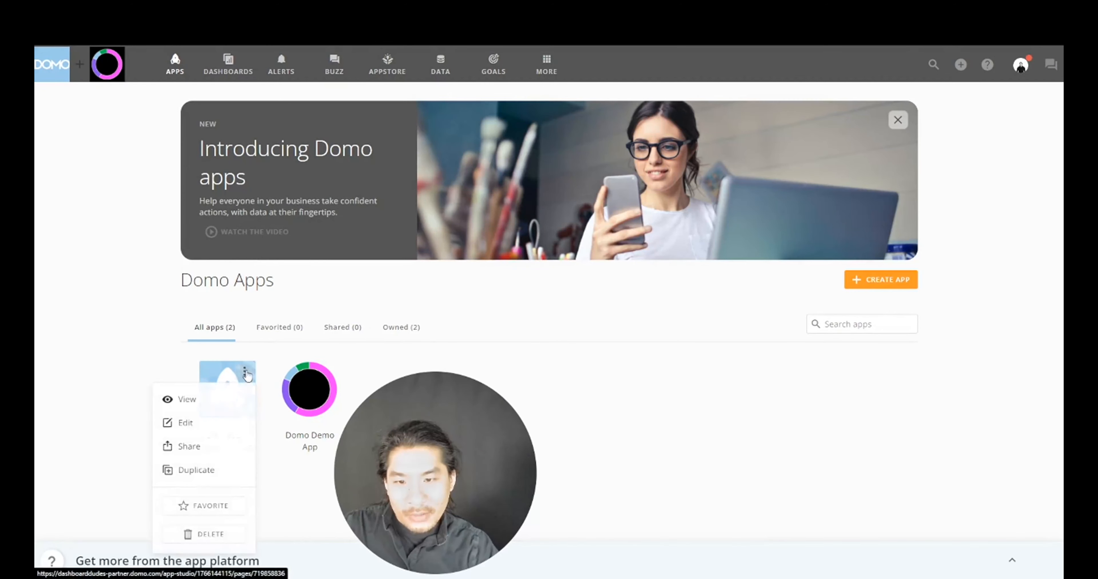
pyautogui.click(182, 423)
pyautogui.moveTo(407, 436); pyautogui.dragTo(112, 437)
pyautogui.moveTo(170, 460); pyautogui.dragTo(891, 444)
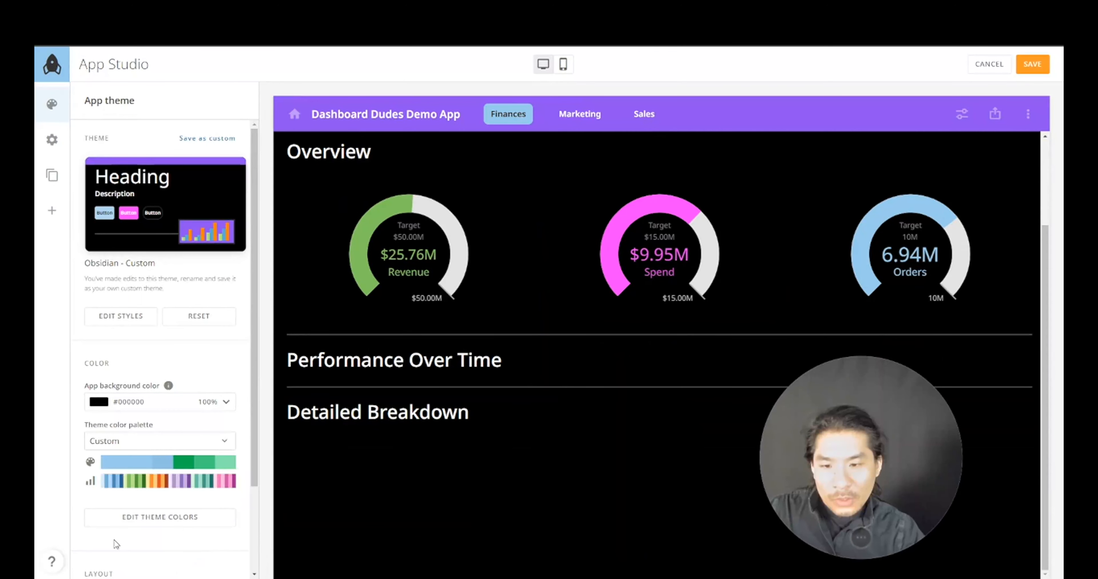
pyautogui.click(53, 211)
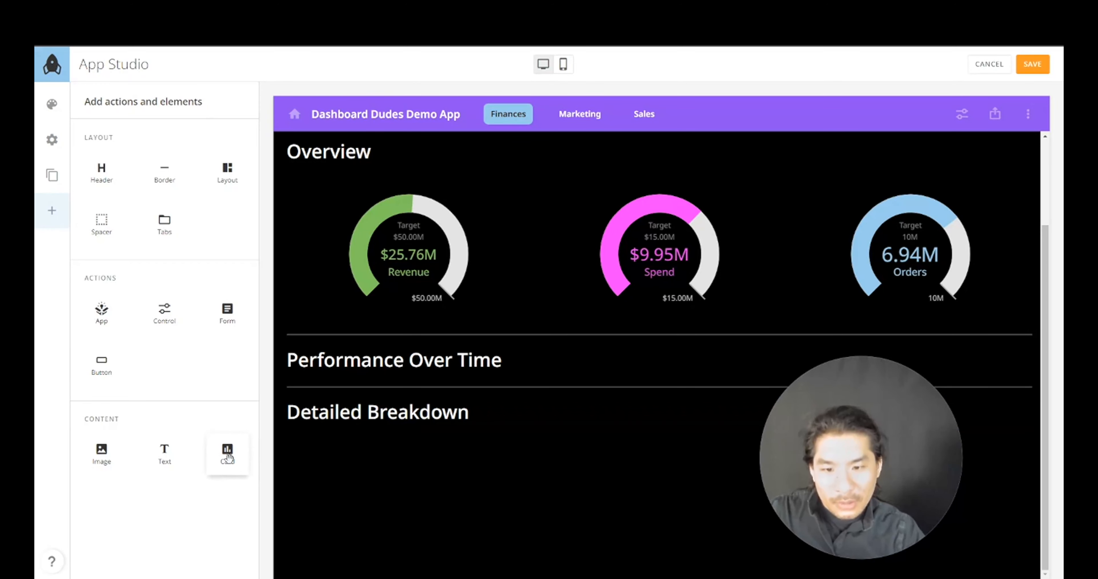
# - Add a new card under Performance Over Time and save the layout
pyautogui.moveTo(228, 453); pyautogui.dragTo(396, 382)
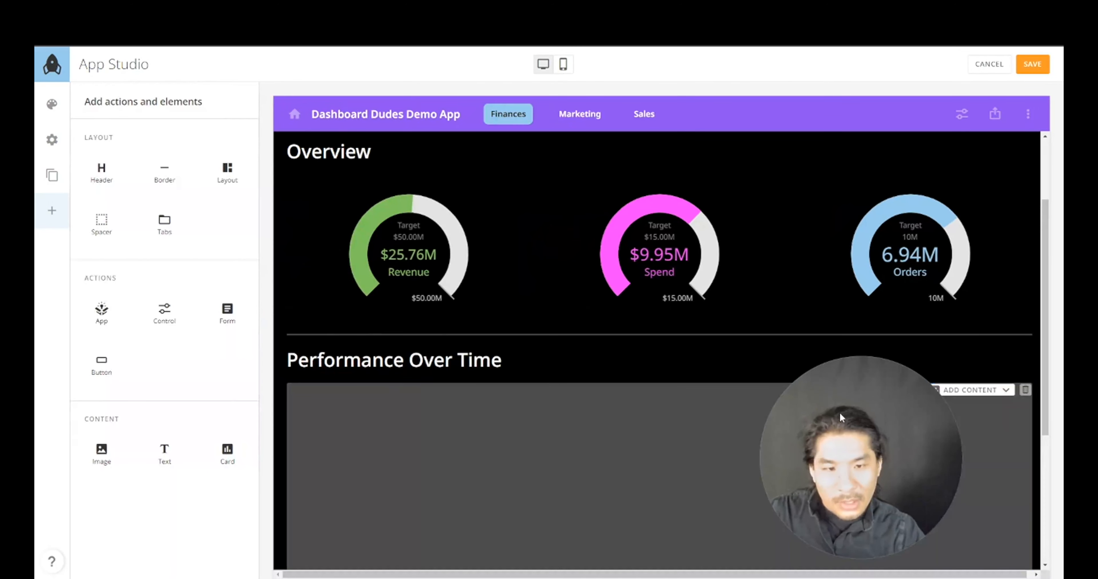
pyautogui.scroll(-4, 914, 226)
pyautogui.scroll(1, 958, 241)
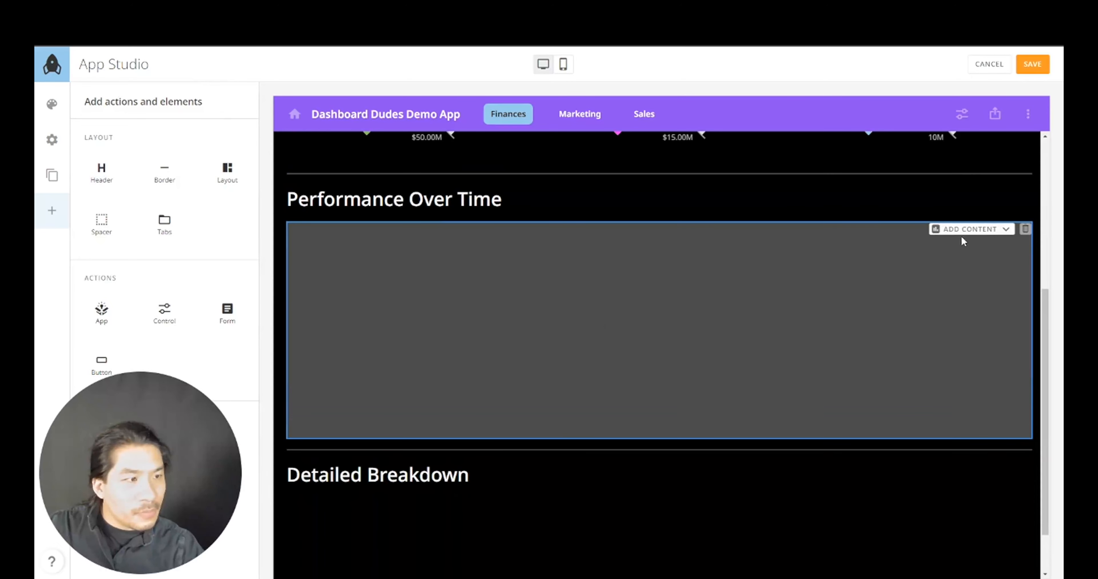
pyautogui.click(982, 231)
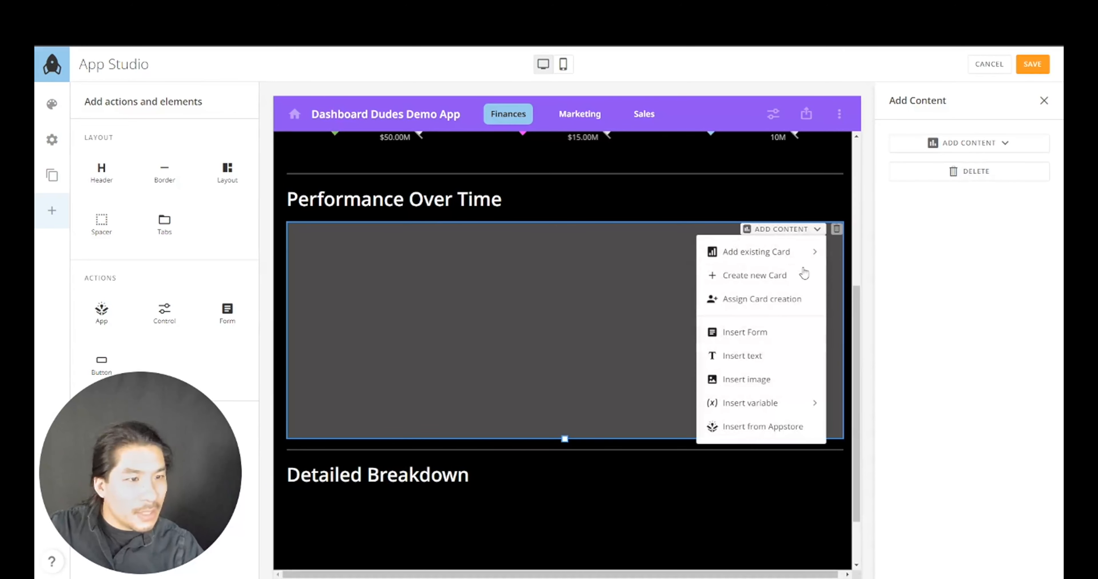
pyautogui.click(781, 281)
pyautogui.click(676, 359)
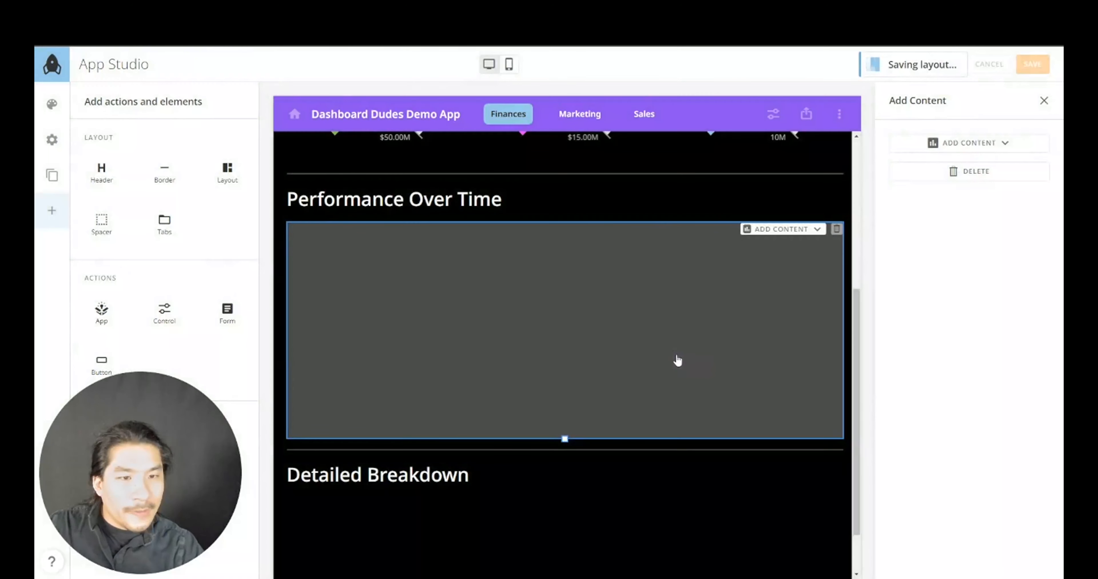
# - Build the card's visualization from the existing Domo App Data dataset
pyautogui.click(373, 277)
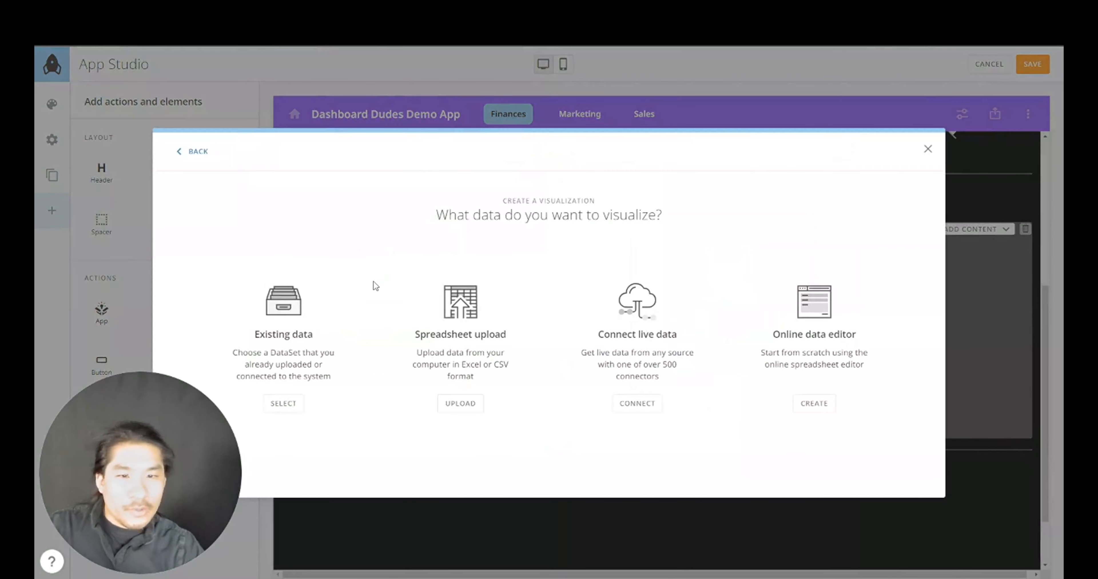
pyautogui.click(308, 317)
pyautogui.click(508, 253)
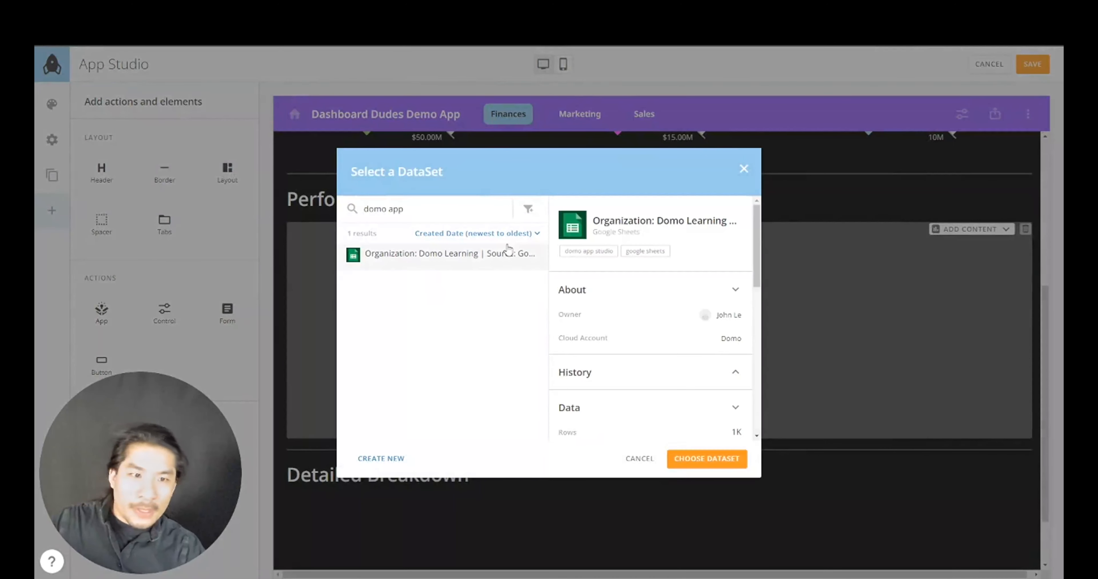
pyautogui.click(699, 460)
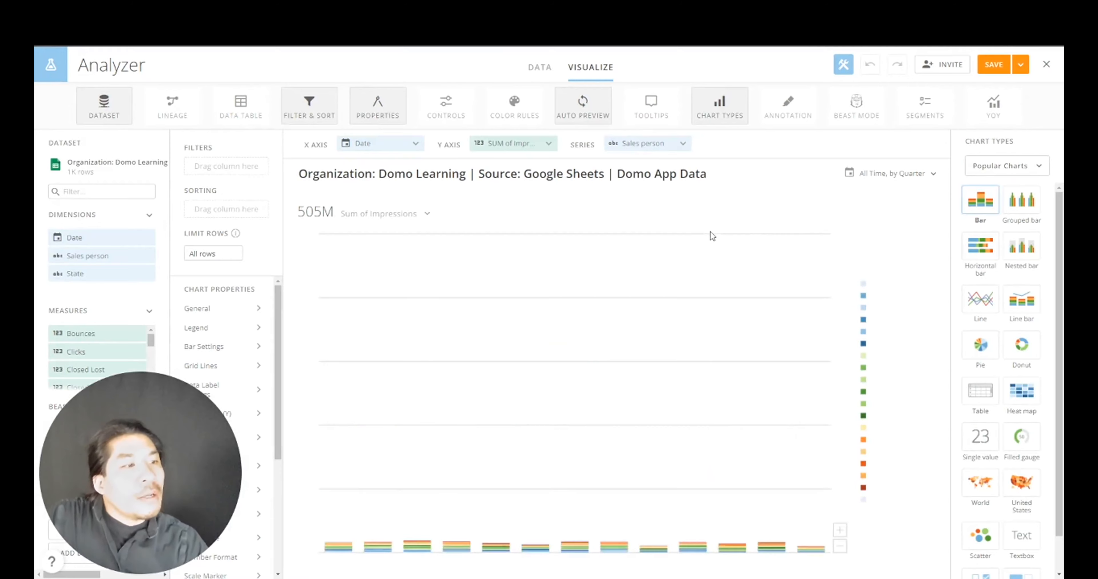
# - Switch the chart type to a period-over-period grouped bar
pyautogui.click(1013, 170)
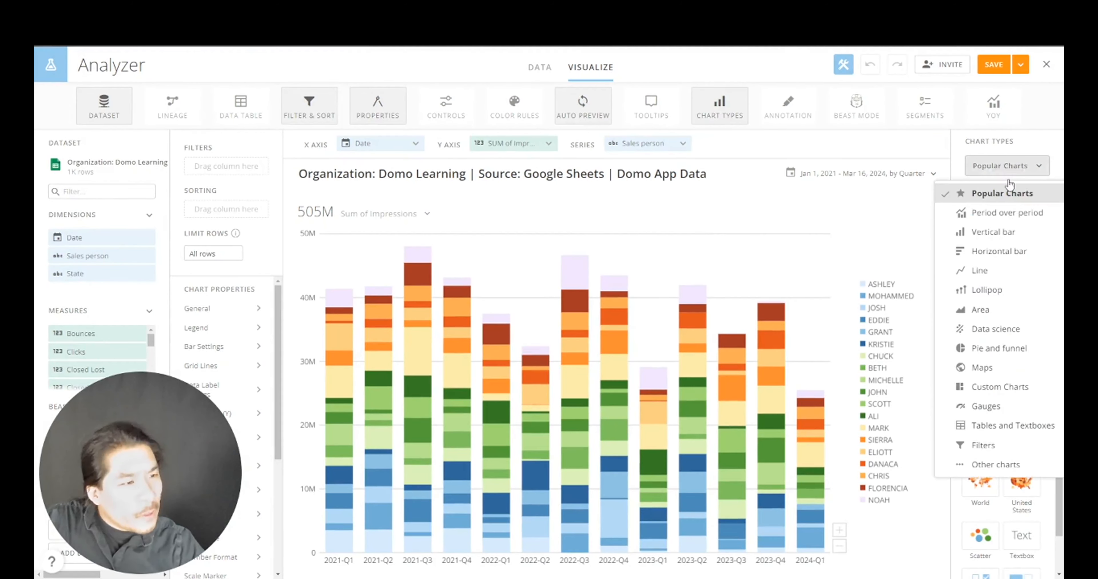
pyautogui.click(1003, 213)
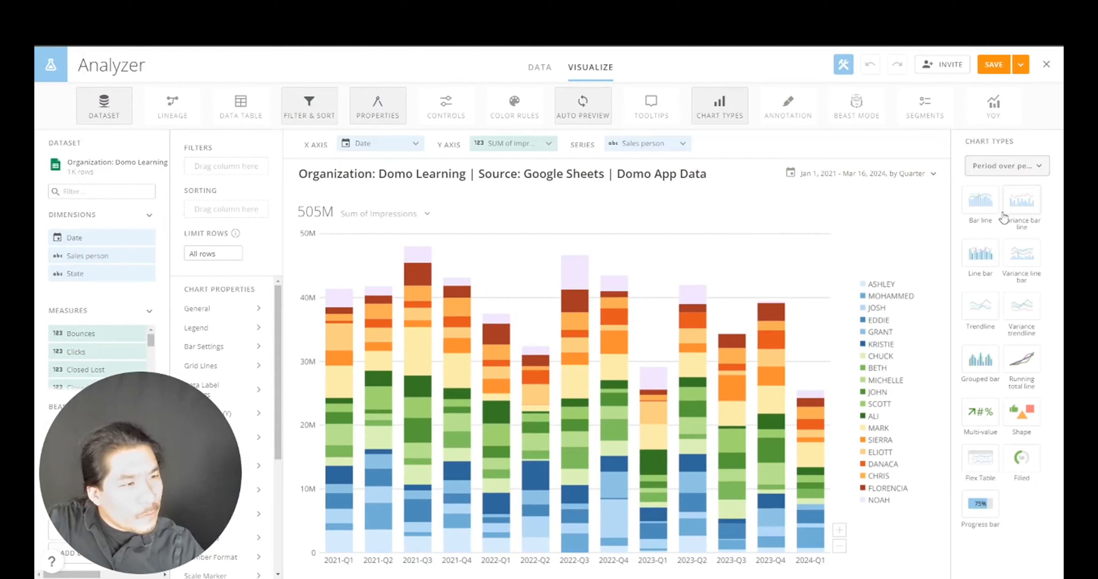
pyautogui.click(981, 361)
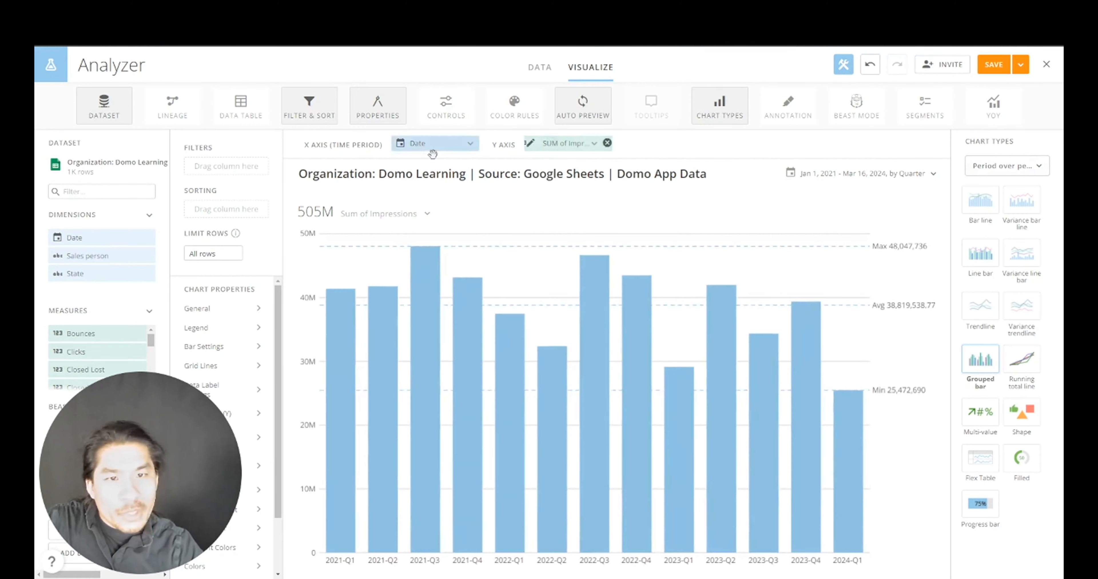
# - Set the summary number to No Summary Number
pyautogui.click(417, 215)
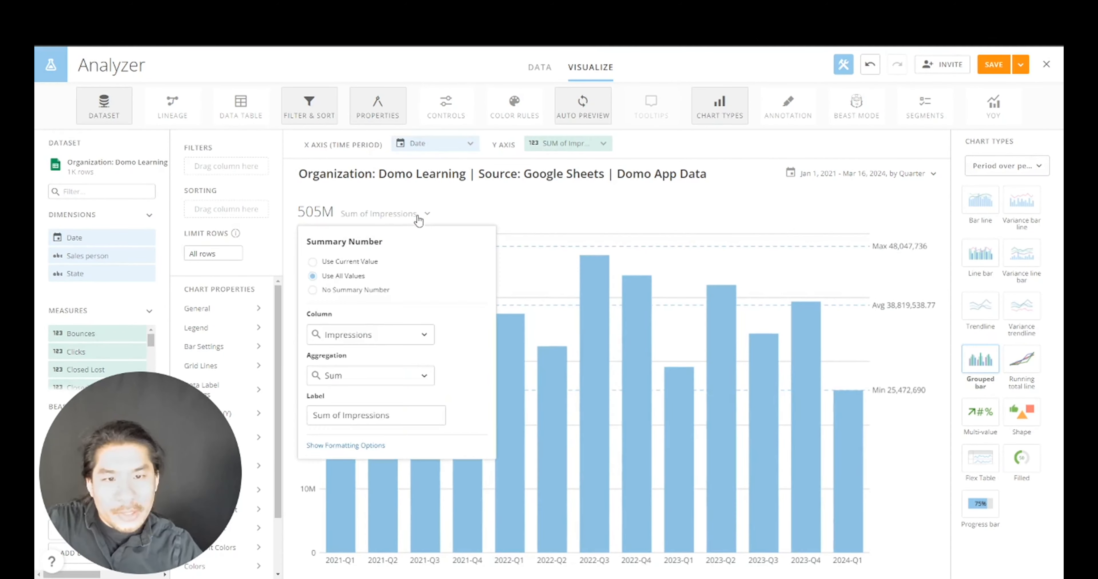
pyautogui.click(375, 296)
pyautogui.click(379, 175)
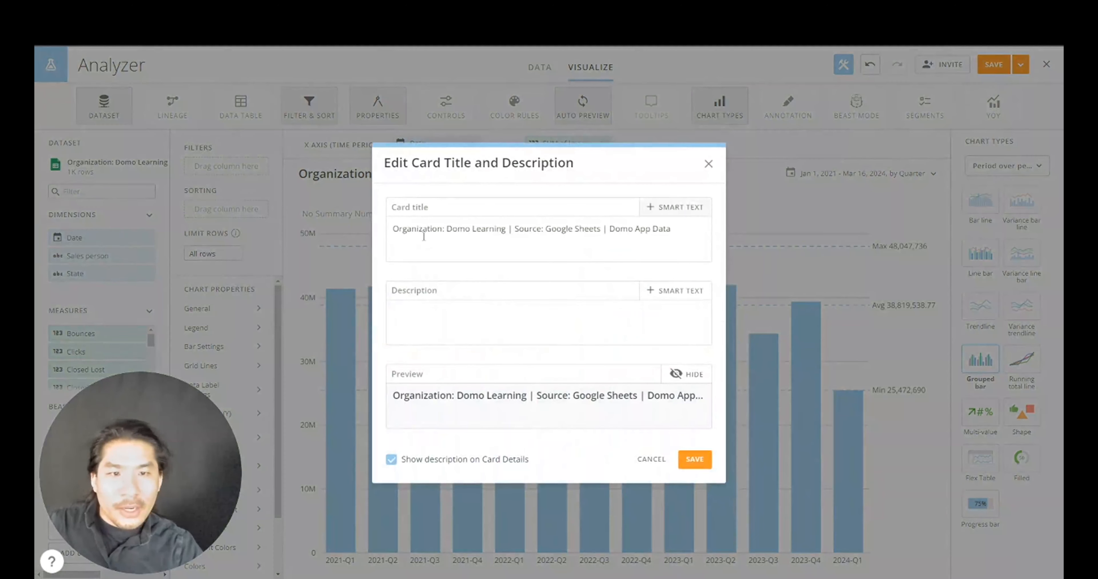
# - Replace the card title with 'Revenue Over Time' and save it
pyautogui.tripleClick(423, 232)
pyautogui.write('F')
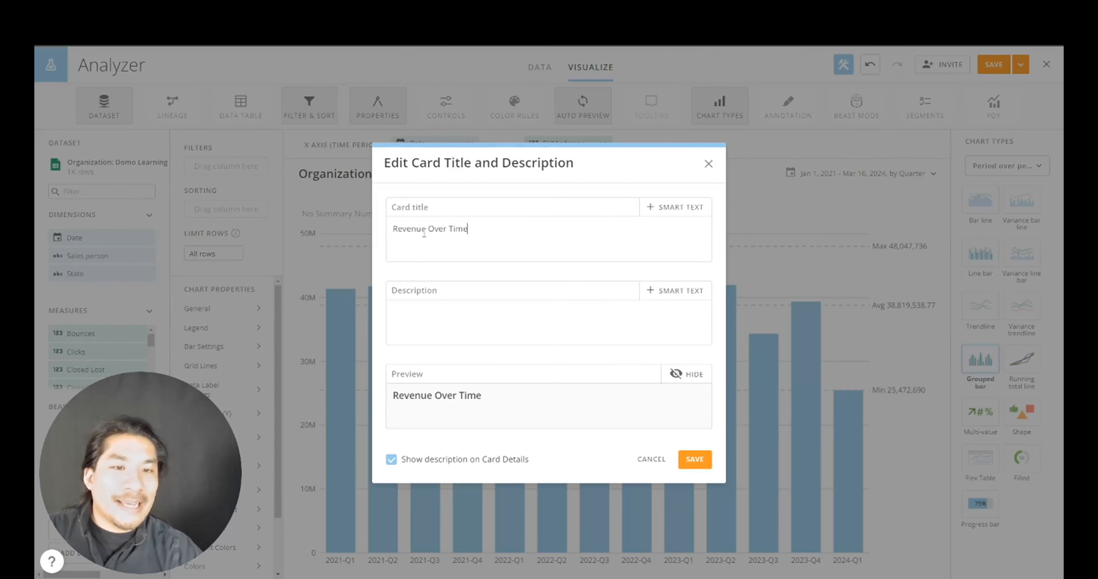
pyautogui.click(695, 459)
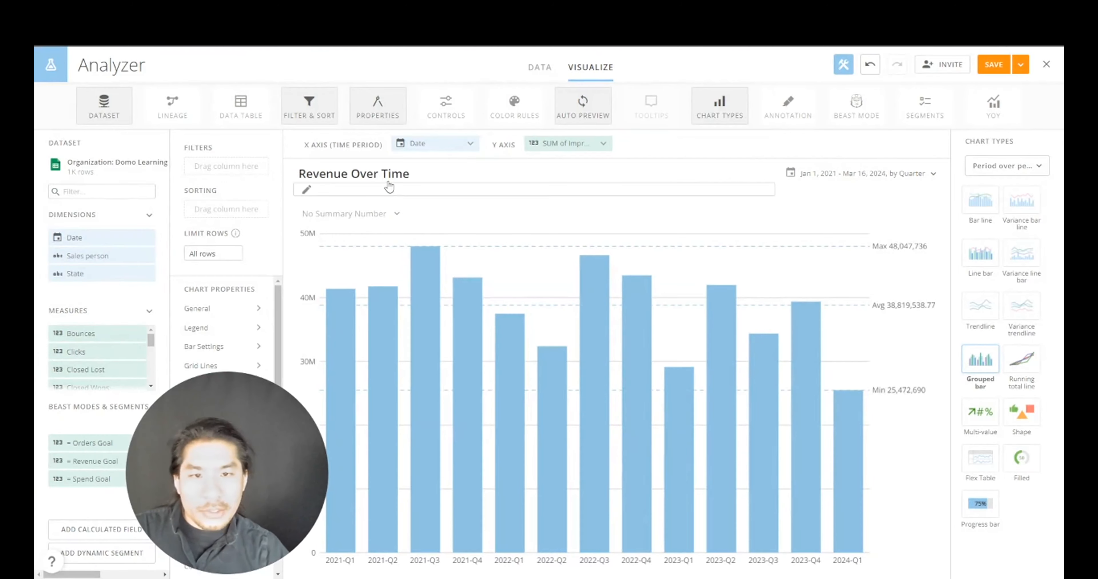
# - Add the dynamic Date range smart text to the card title
pyautogui.click(417, 176)
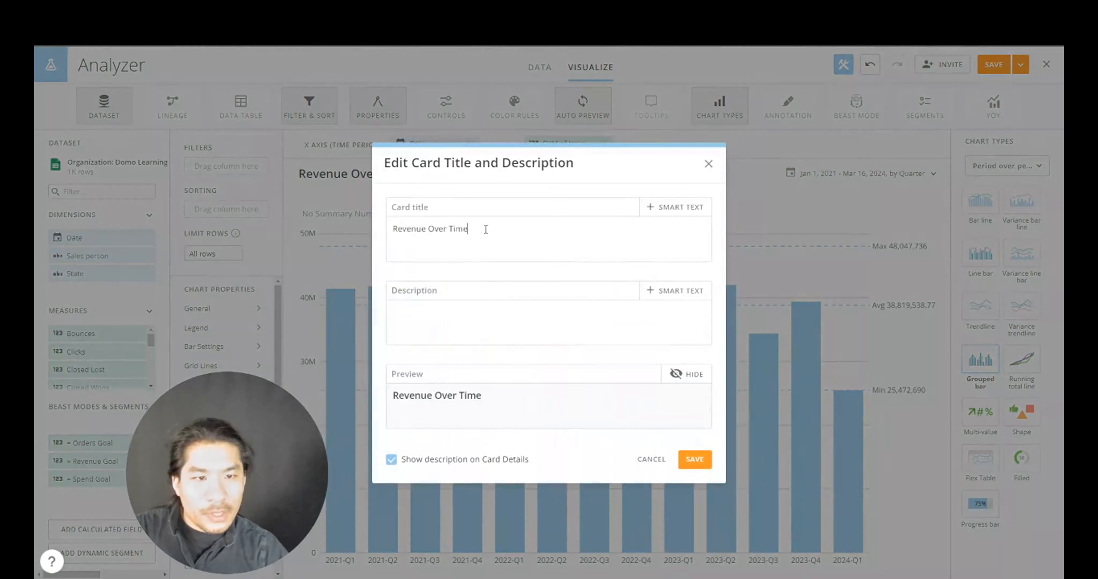
pyautogui.click(676, 209)
pyautogui.click(682, 237)
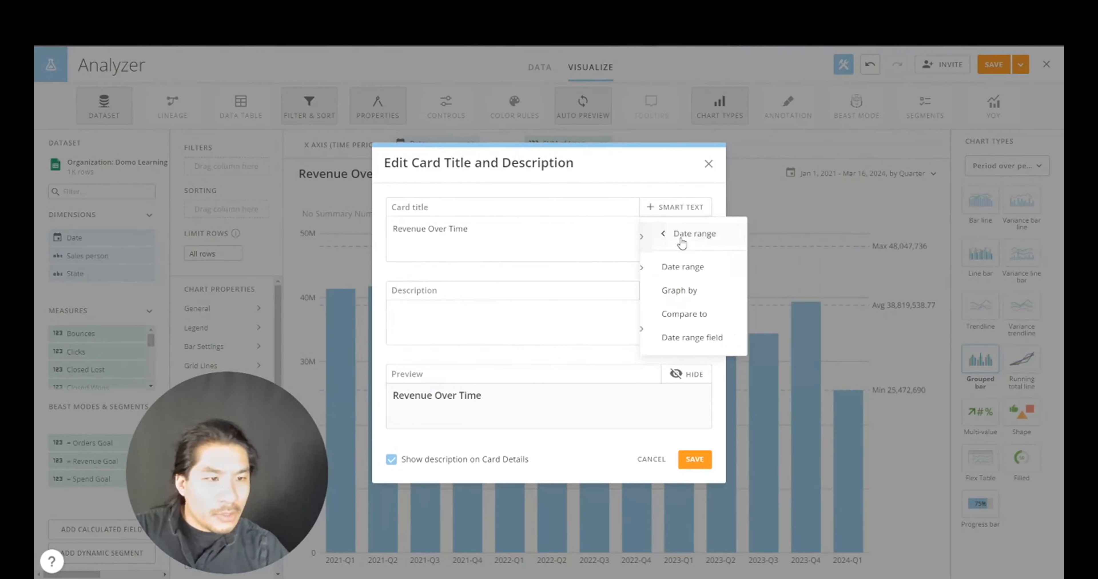
pyautogui.click(682, 269)
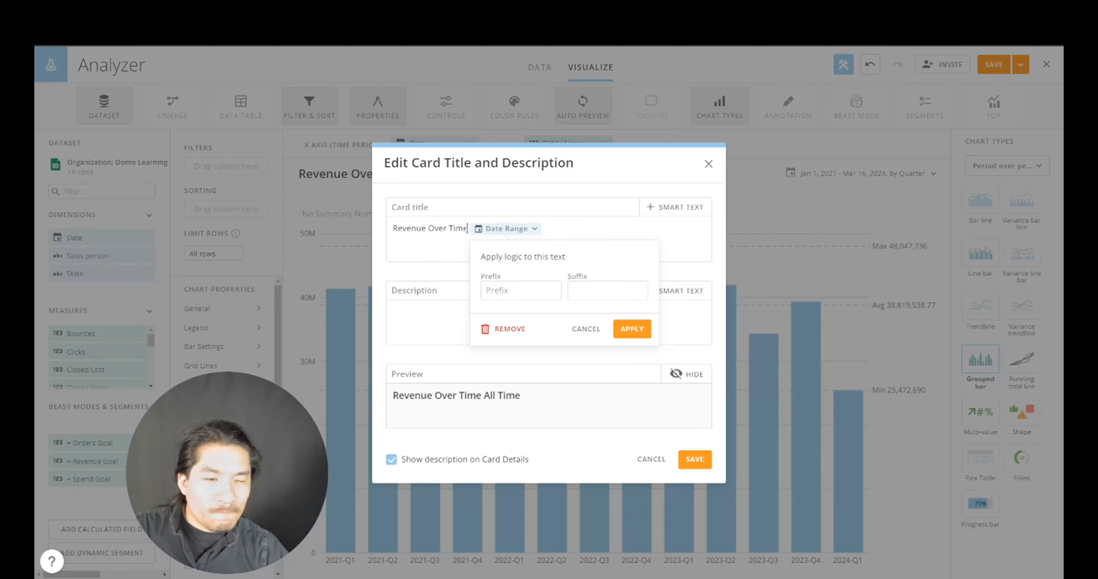
pyautogui.click(468, 228)
# - Add Filters smart text for Sales person and State to the title, then save
pyautogui.click(657, 208)
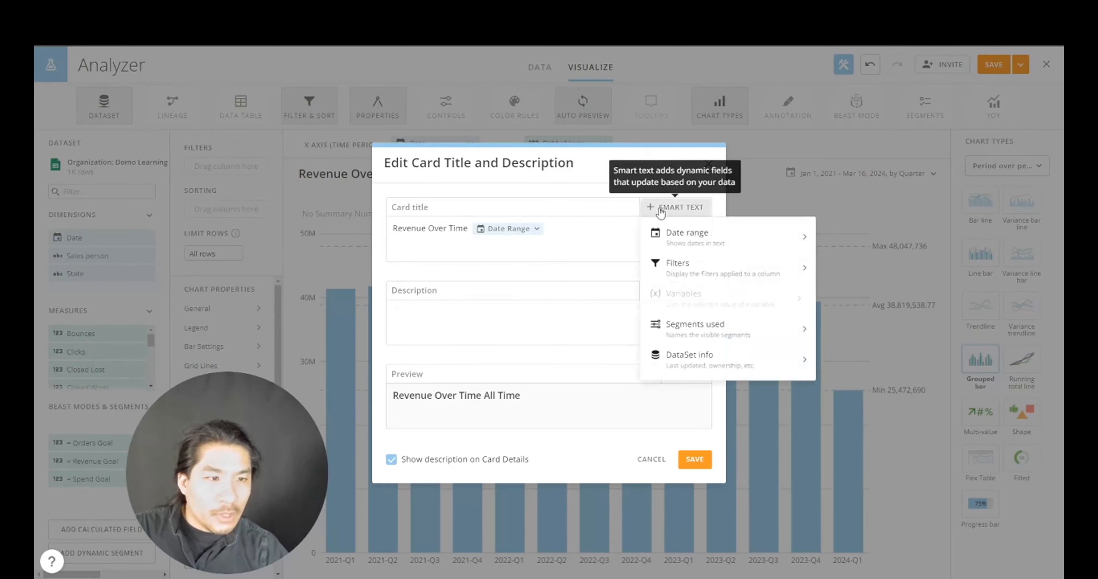
pyautogui.click(684, 267)
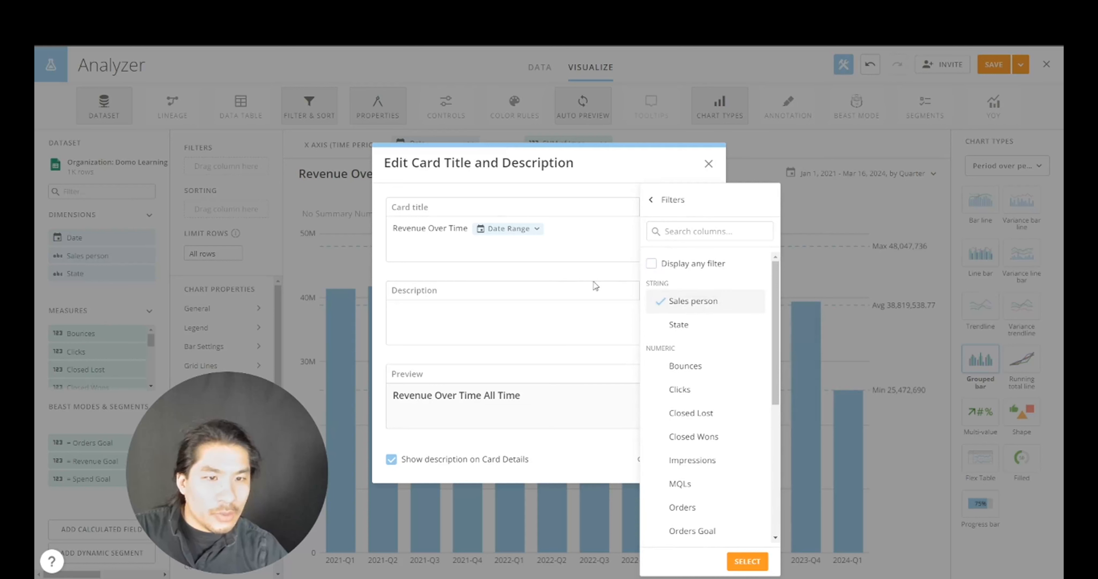
pyautogui.click(687, 326)
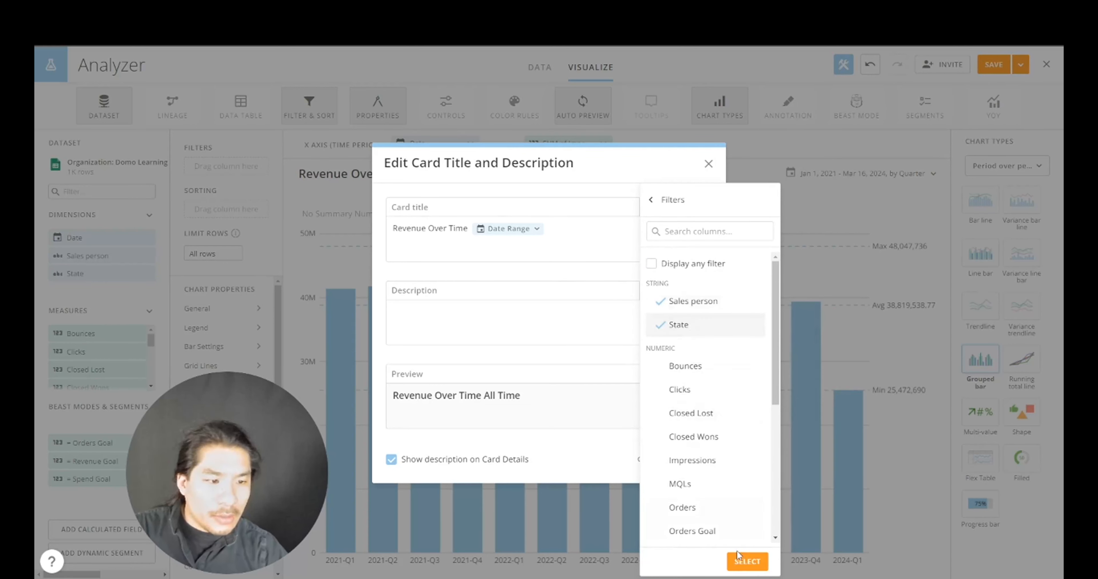
pyautogui.click(747, 563)
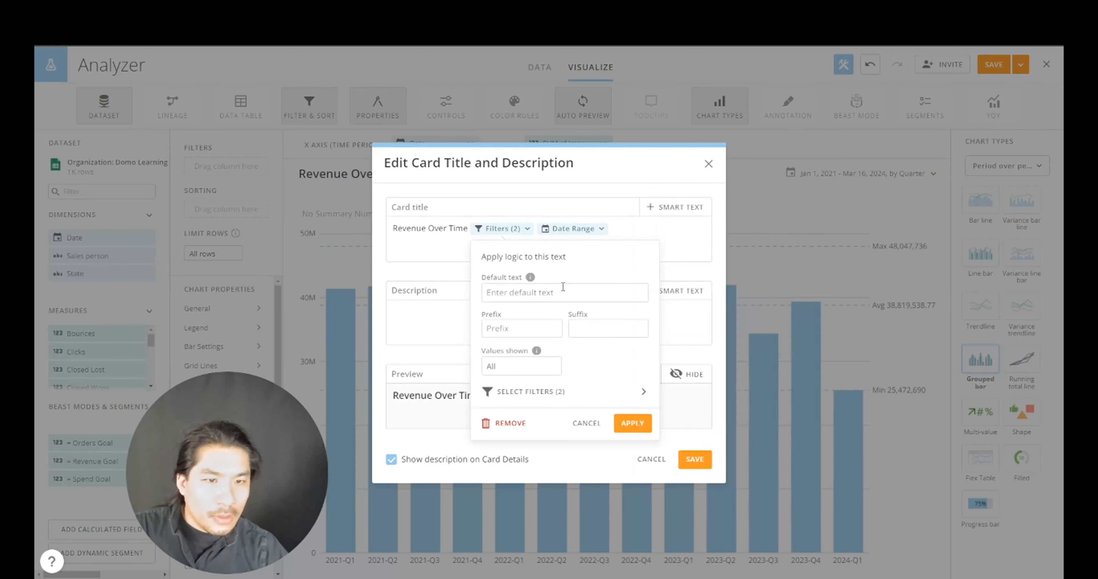
pyautogui.click(617, 431)
pyautogui.click(693, 462)
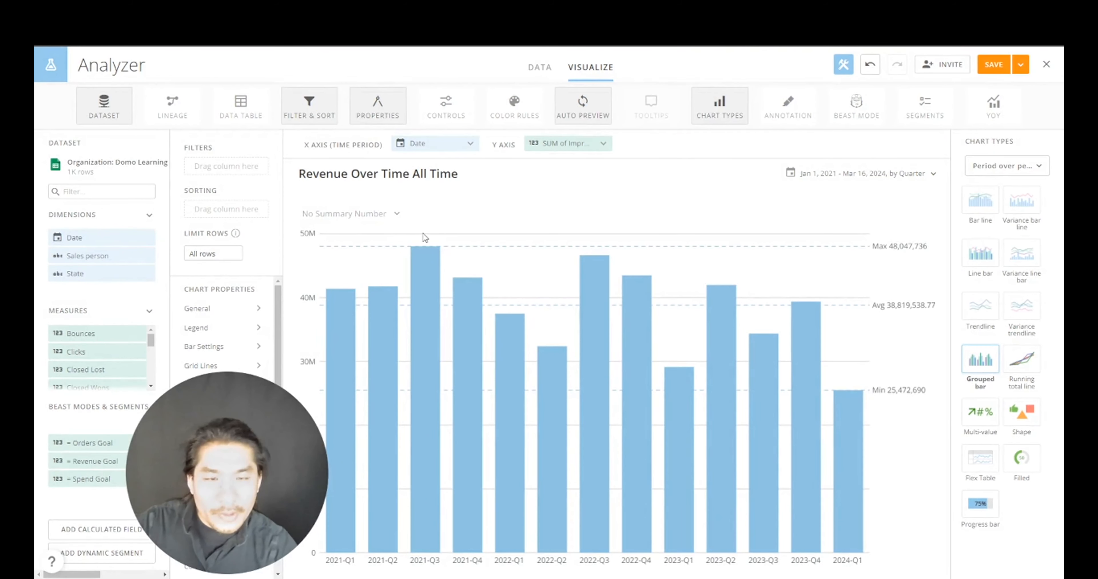
# - Bring the Revenue column into the chart's value field in Analyzer
pyautogui.moveTo(277, 444); pyautogui.dragTo(190, 428)
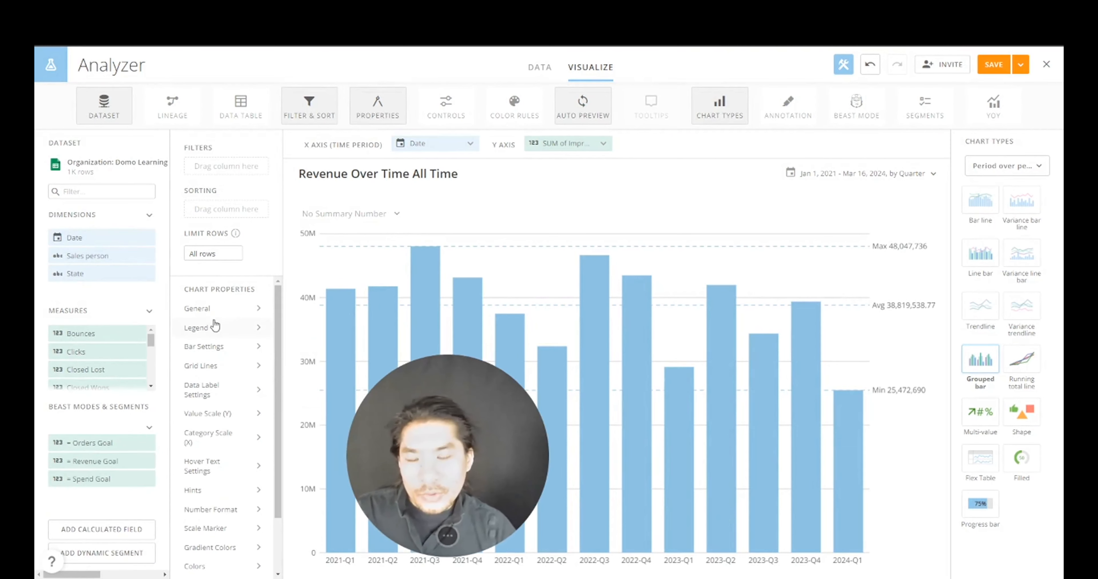
pyautogui.scroll(-5, 153, 347)
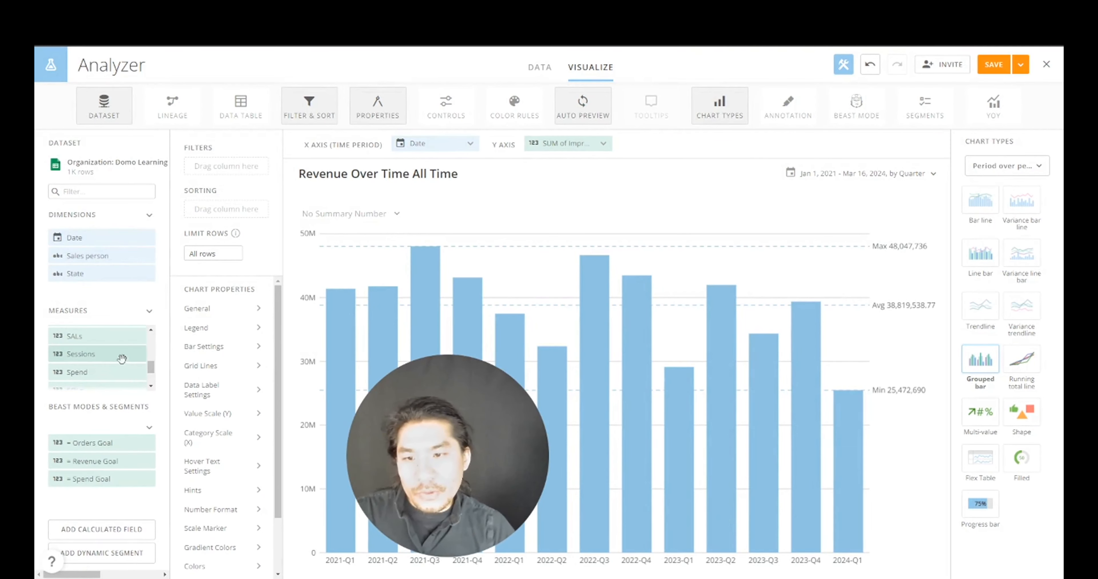
pyautogui.click(152, 387)
pyautogui.click(152, 386)
pyautogui.doubleClick(153, 332)
pyautogui.scroll(1, 156, 336)
pyautogui.moveTo(81, 361); pyautogui.dragTo(567, 143)
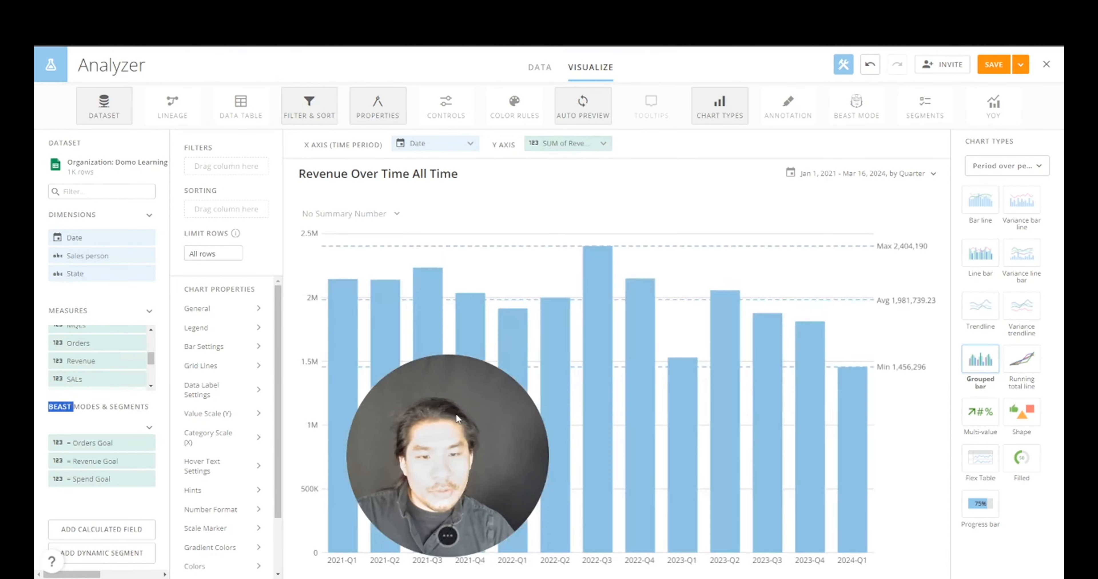
# - Format Sum of Revenue as currency with 0 decimal places
pyautogui.click(564, 144)
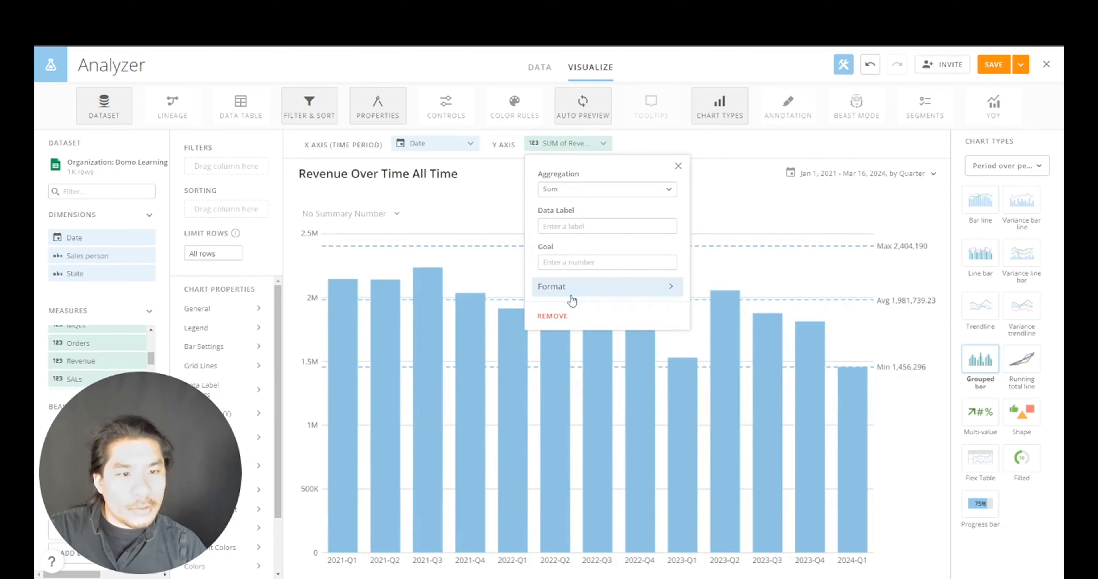
pyautogui.click(602, 287)
pyautogui.click(609, 207)
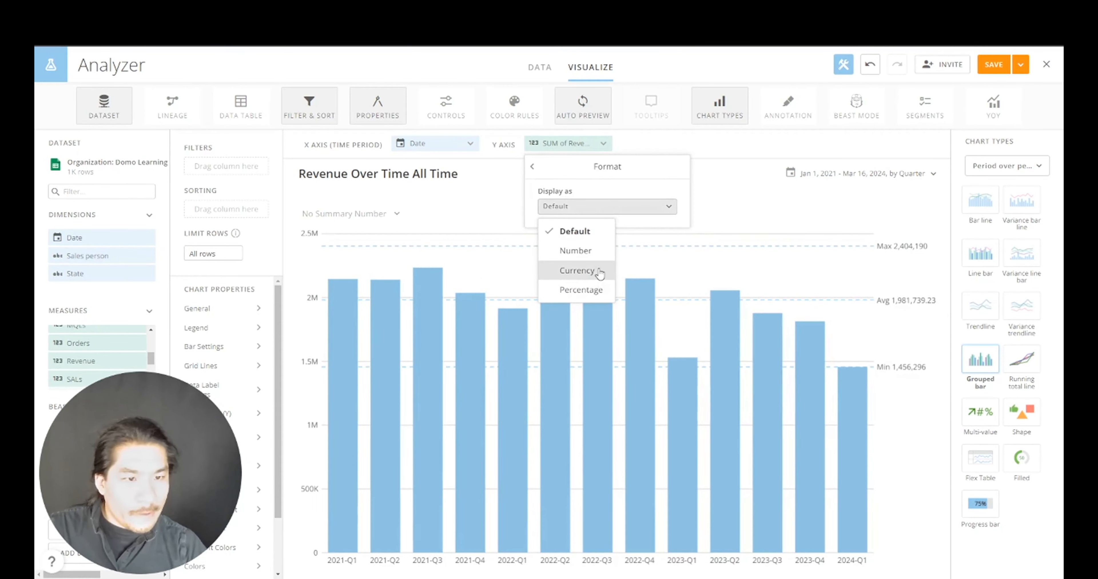
pyautogui.click(602, 270)
pyautogui.click(580, 258)
pyautogui.click(580, 287)
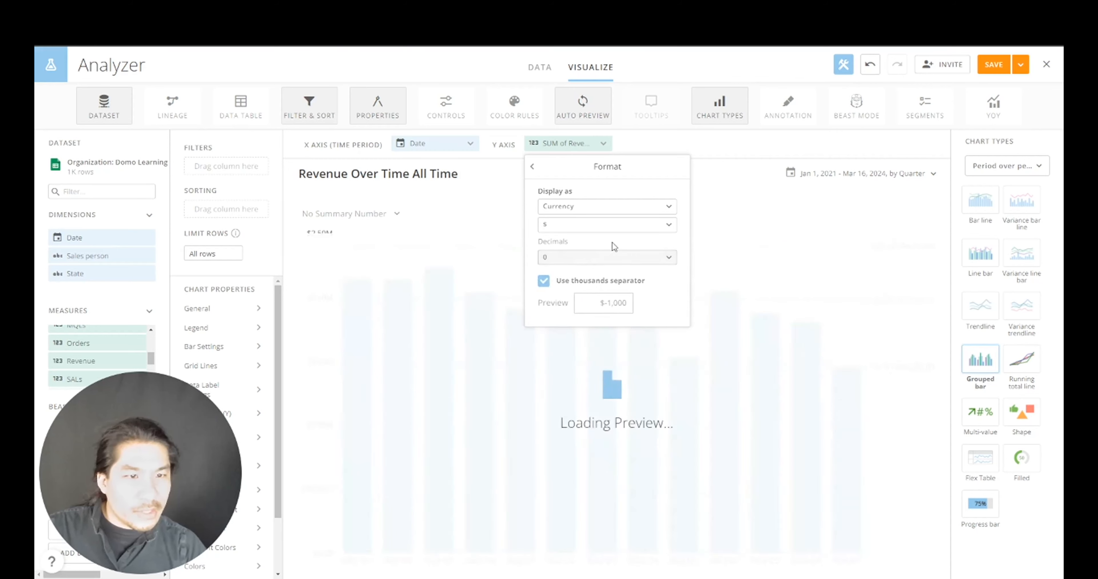
pyautogui.click(466, 277)
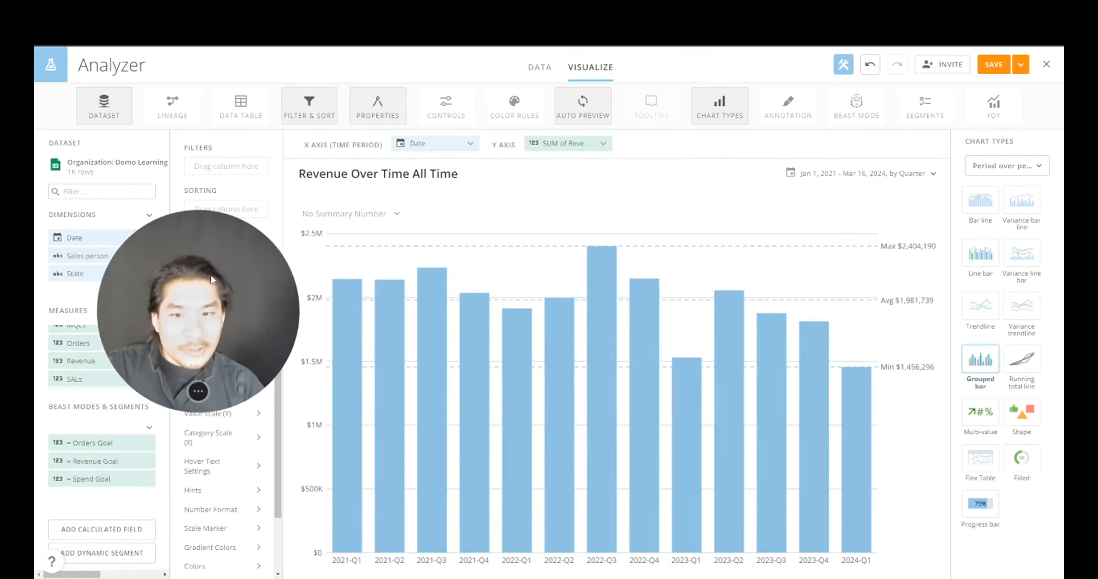
# - Set the date range to This Year, graphed by Month, compared Year over Year
pyautogui.click(924, 174)
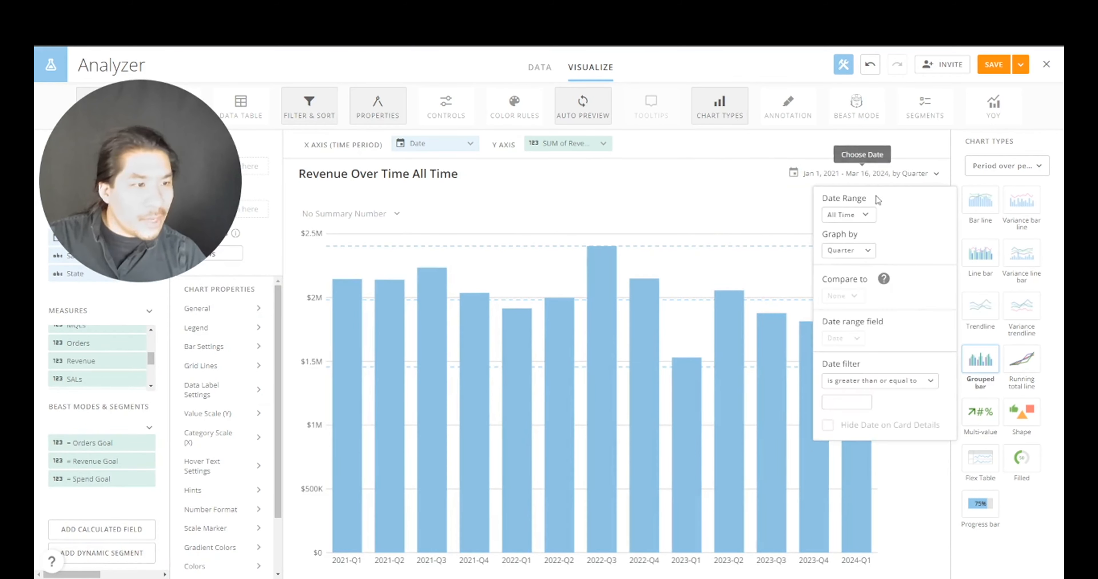
pyautogui.click(843, 215)
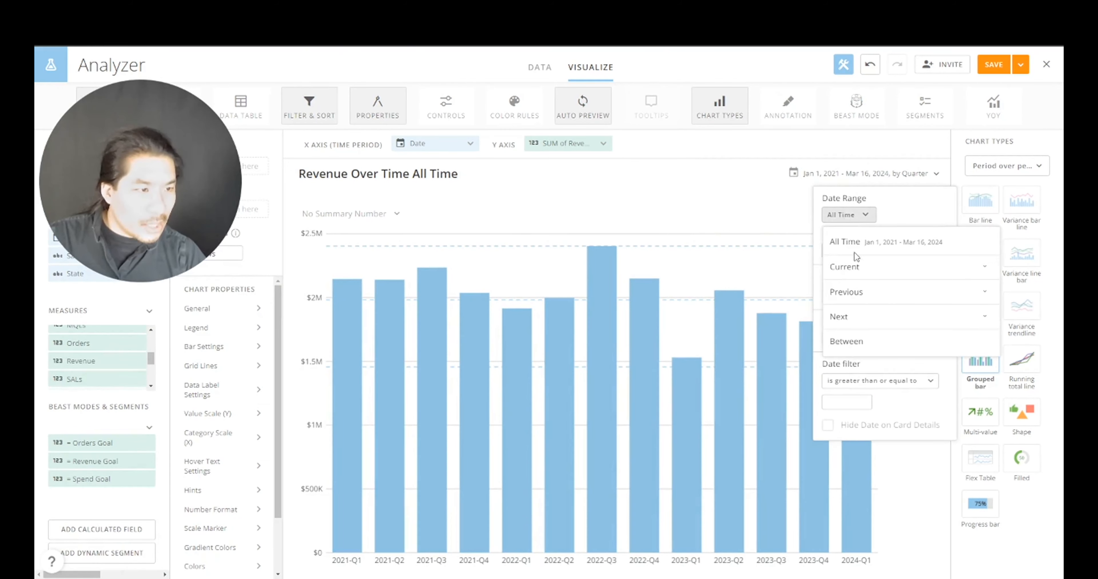
pyautogui.click(870, 272)
pyautogui.click(872, 374)
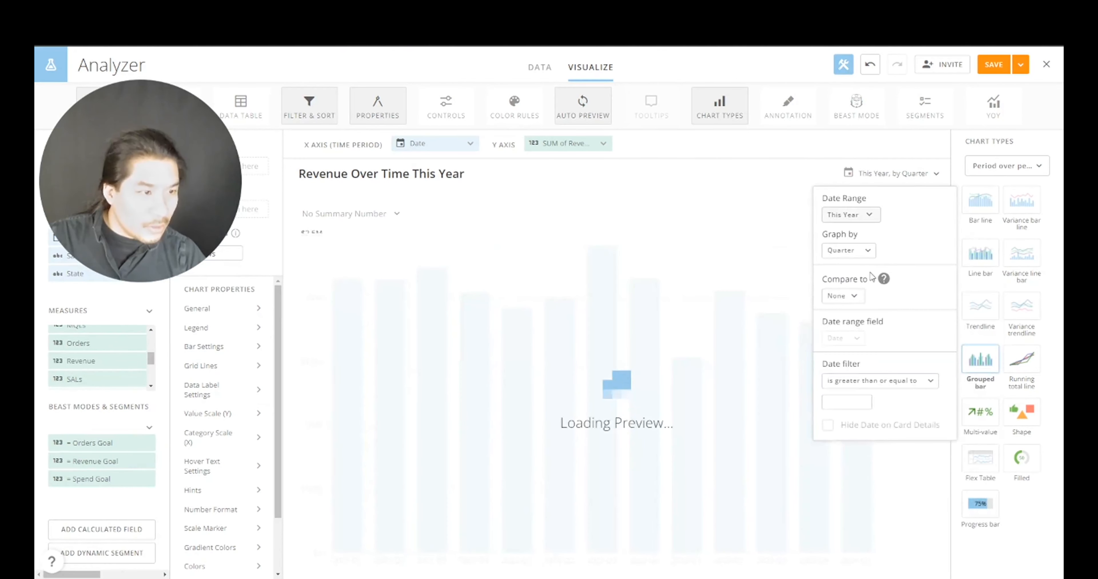
pyautogui.click(855, 251)
pyautogui.click(857, 371)
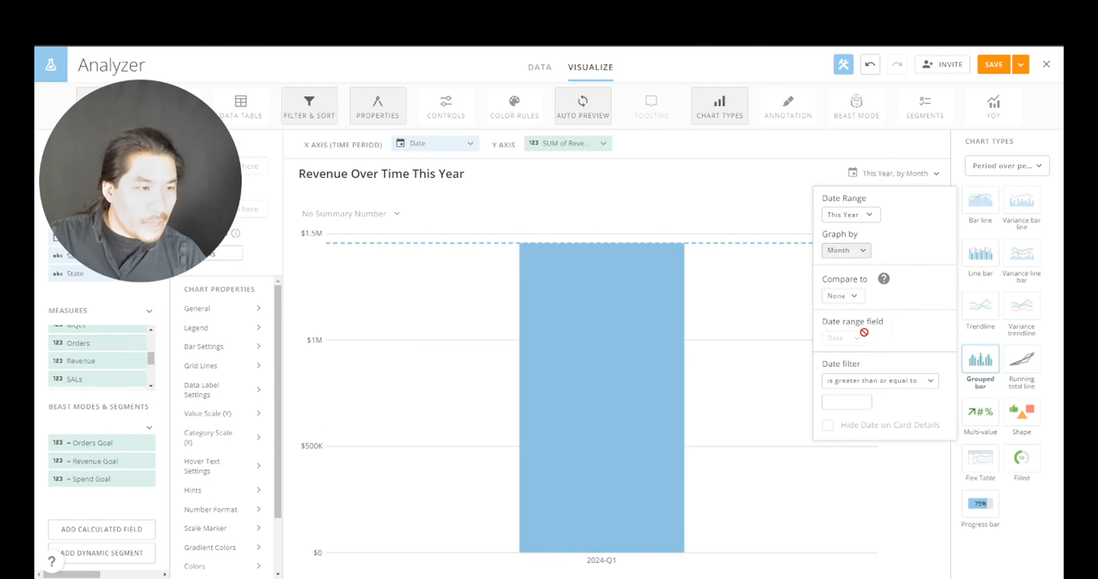
pyautogui.click(854, 297)
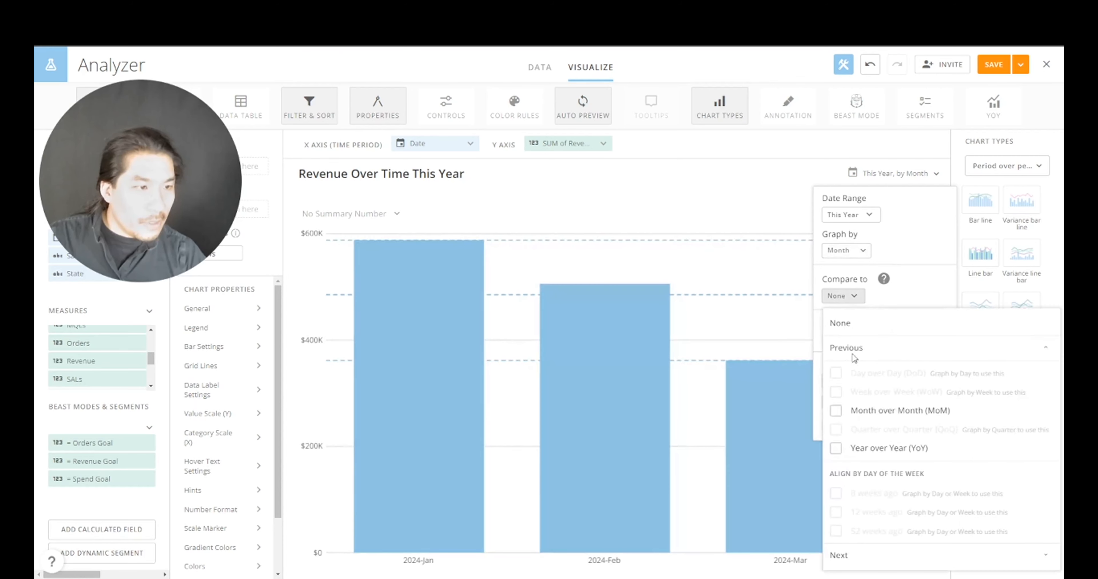
pyautogui.click(835, 449)
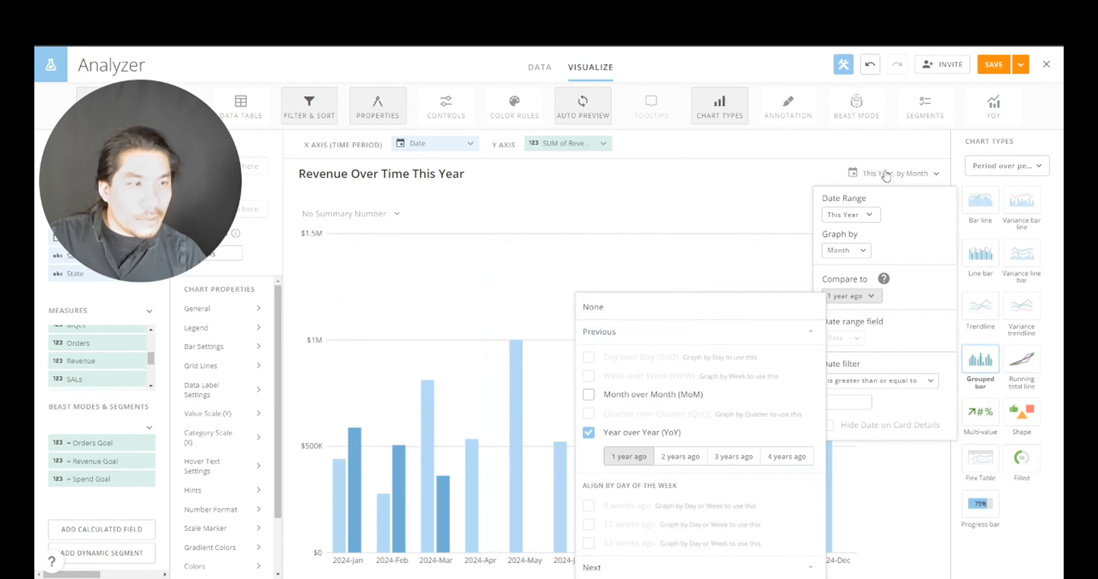
pyautogui.click(904, 153)
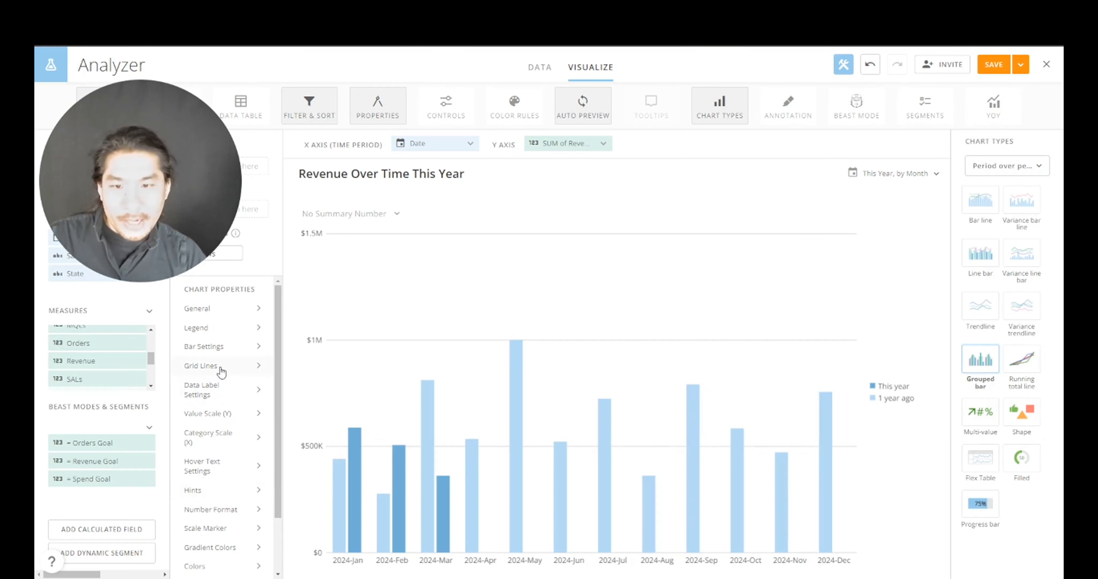
# - Hide the chart's grid lines
pyautogui.click(242, 371)
pyautogui.click(380, 396)
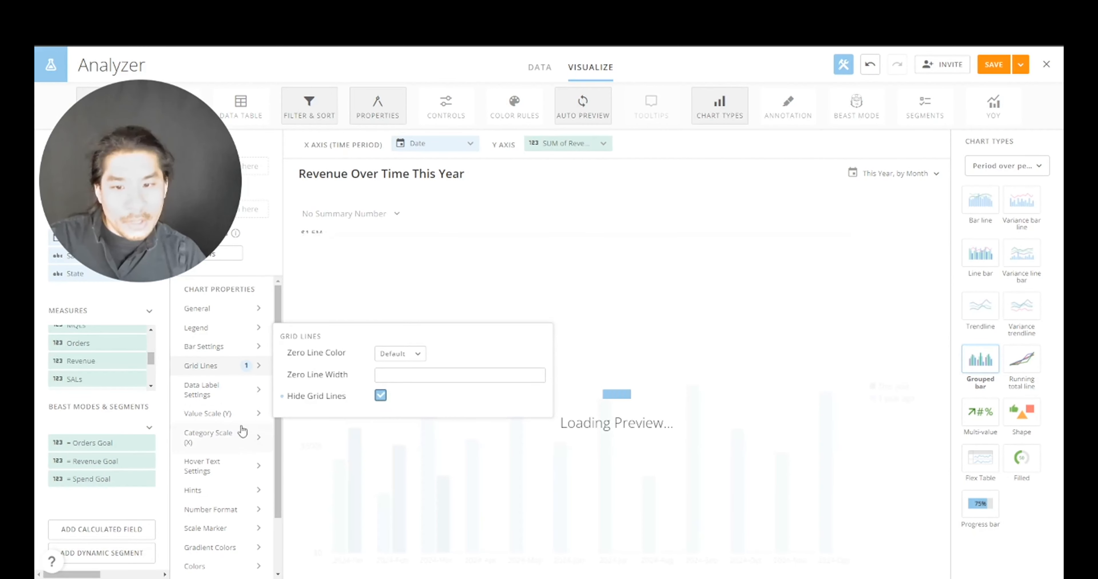
pyautogui.click(231, 396)
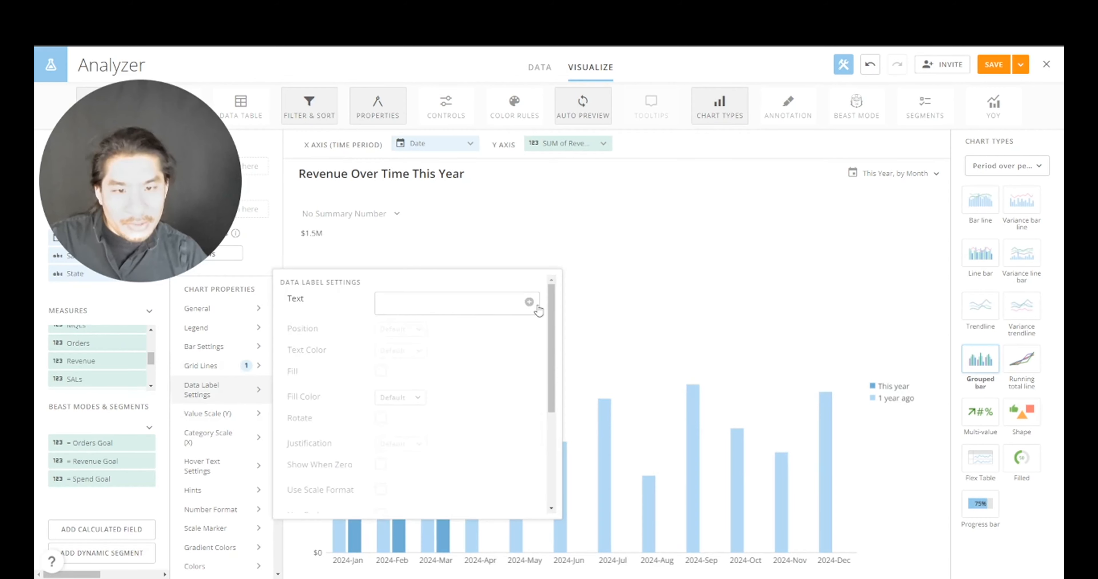
# - Set data labels to the Value macro with scale abbreviation, e.g. $724K
pyautogui.click(529, 301)
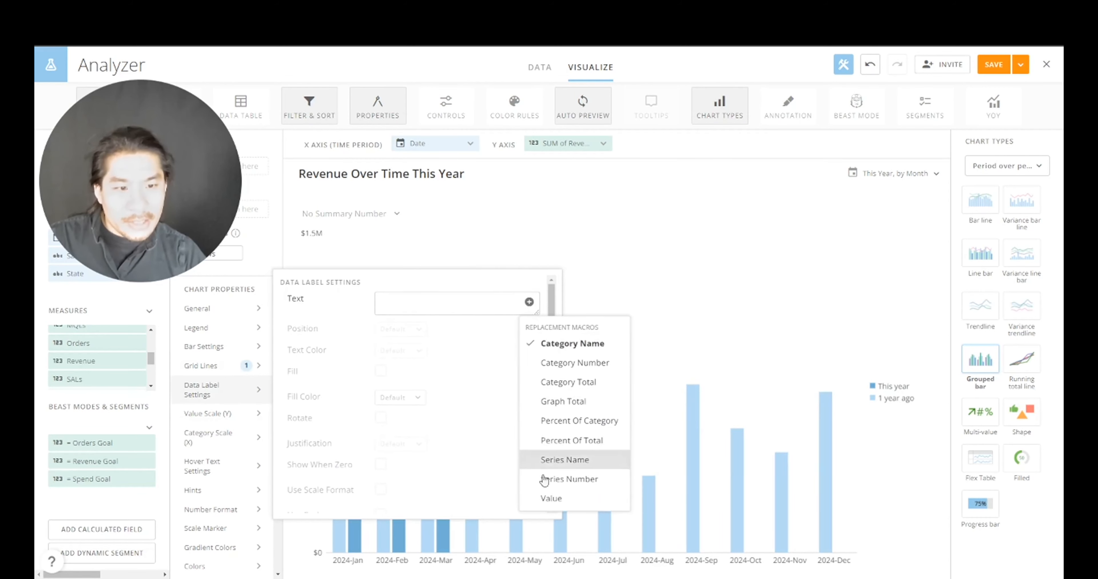
pyautogui.click(555, 501)
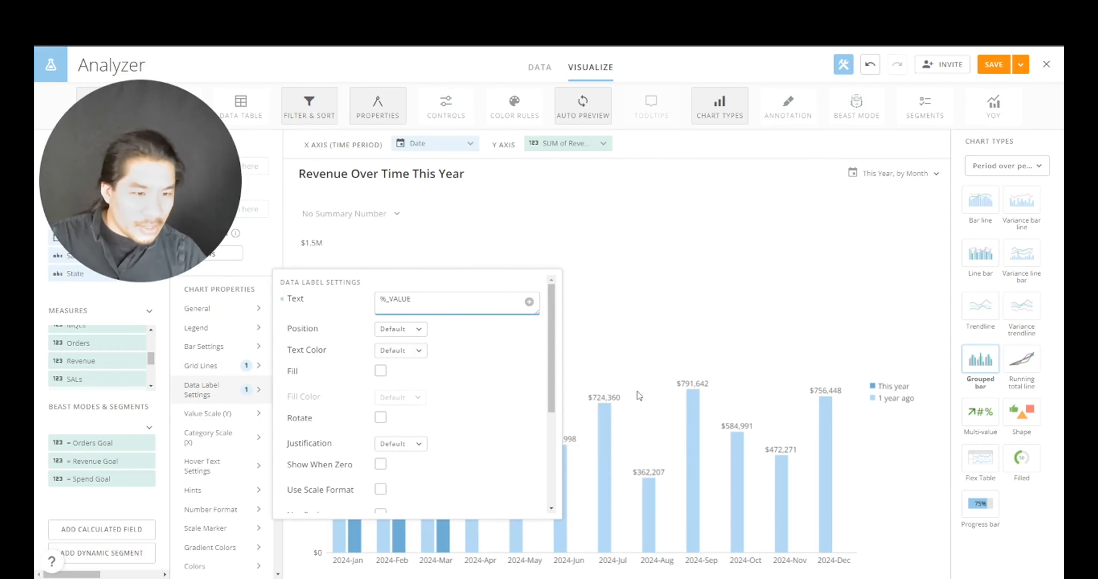
pyautogui.scroll(-3, 434, 401)
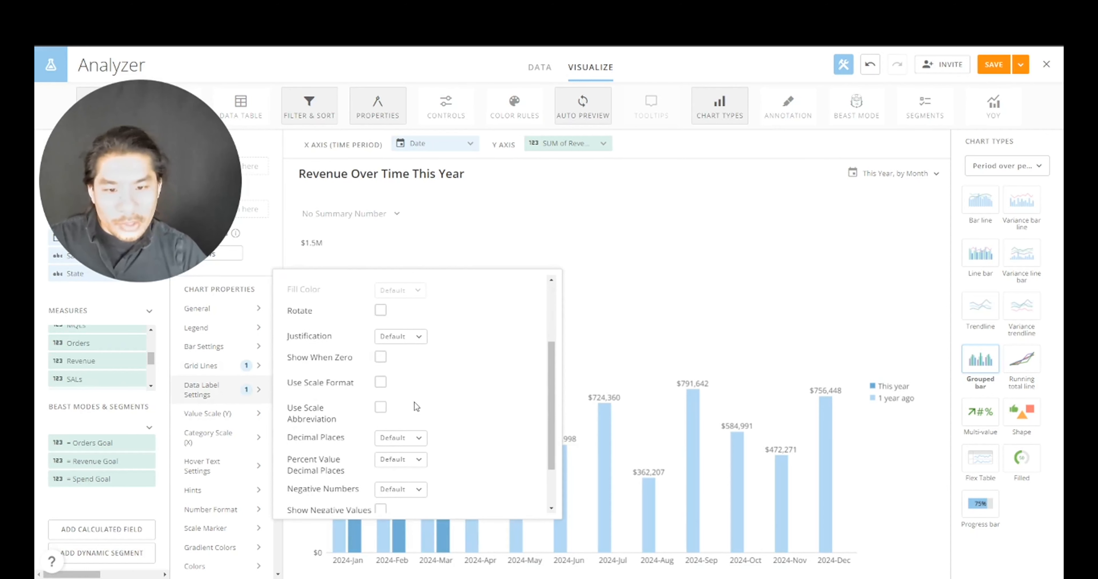
pyautogui.click(381, 408)
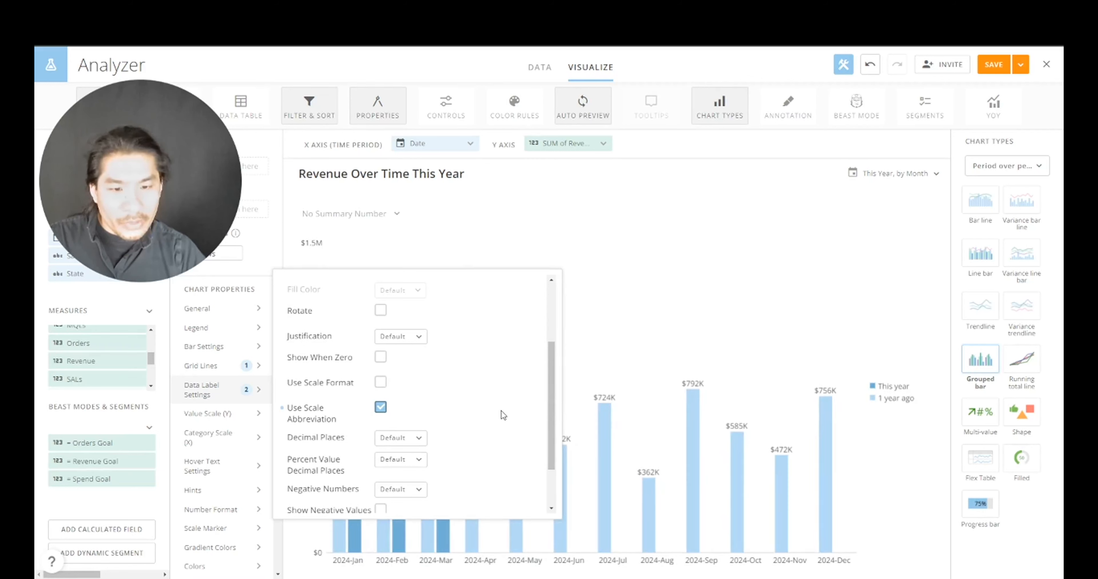
pyautogui.click(875, 316)
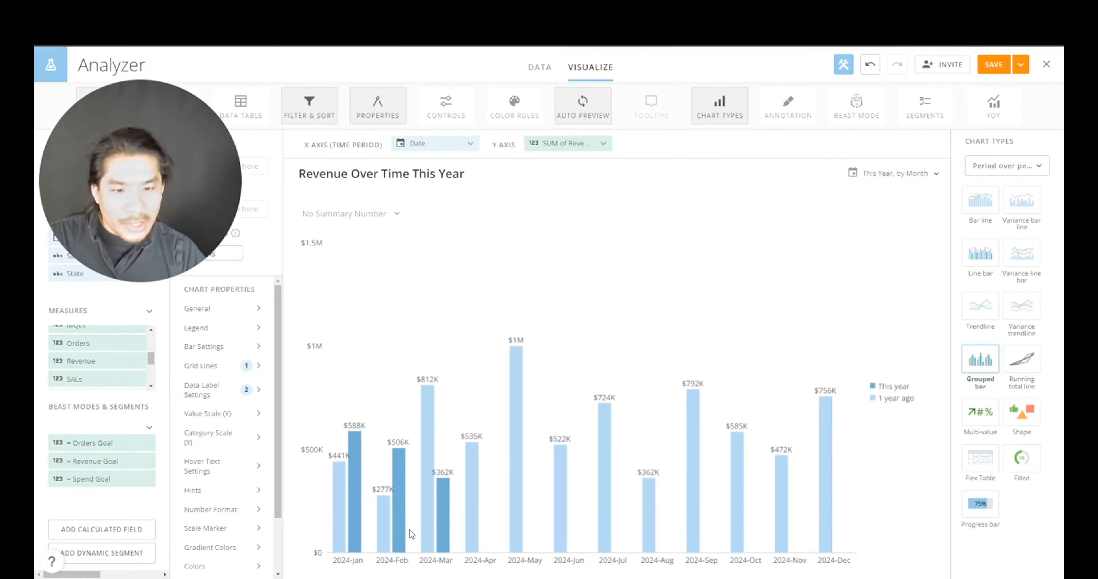
pyautogui.moveTo(450, 526)
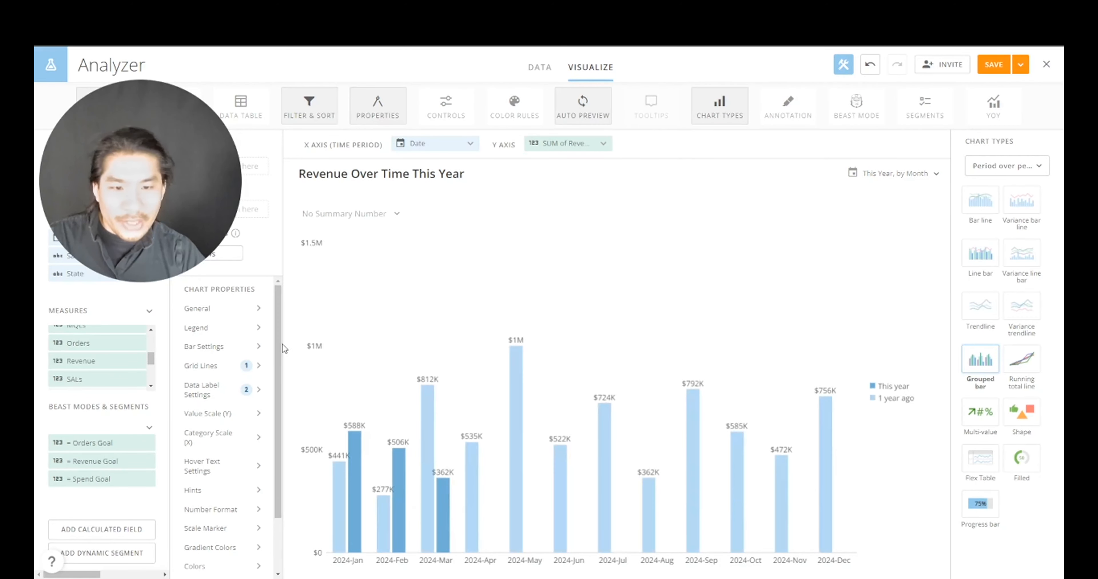
# - Put portrait and landscape legends at Bottom and reverse the legend order
pyautogui.click(232, 328)
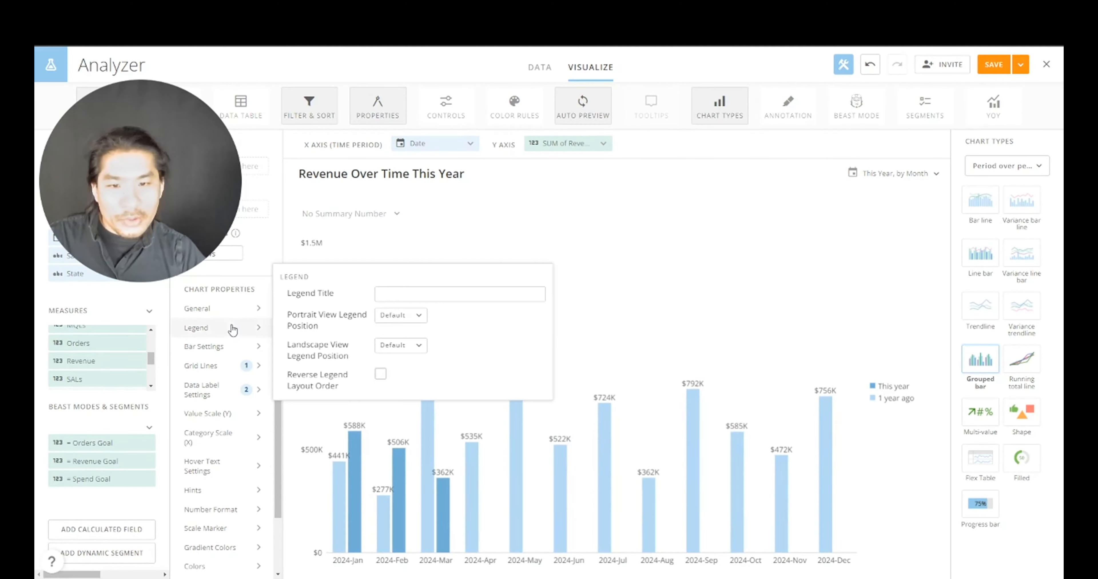
pyautogui.click(398, 320)
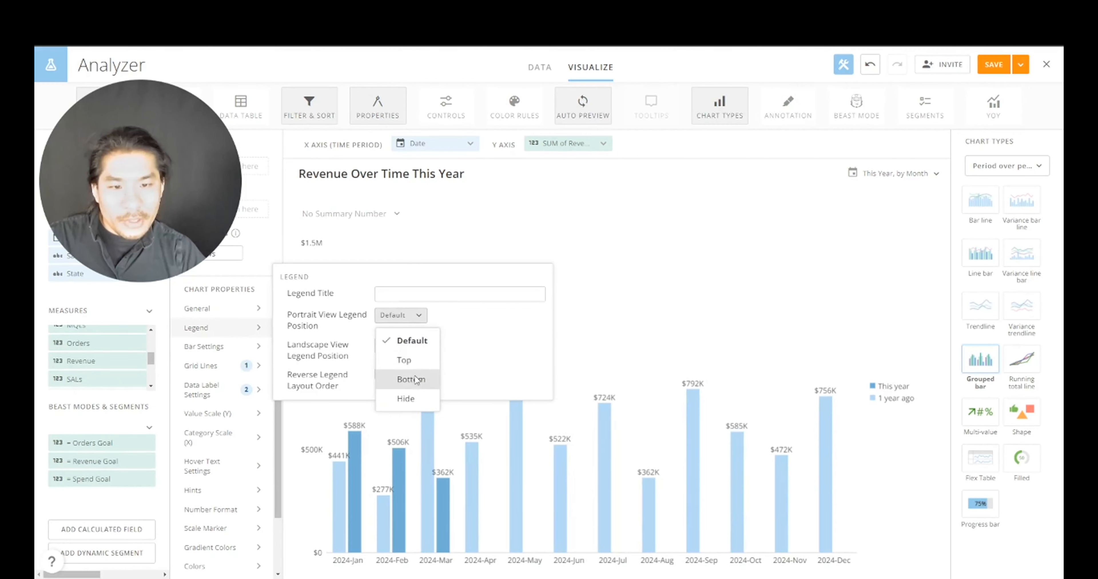
pyautogui.click(405, 379)
pyautogui.click(403, 346)
pyautogui.click(409, 428)
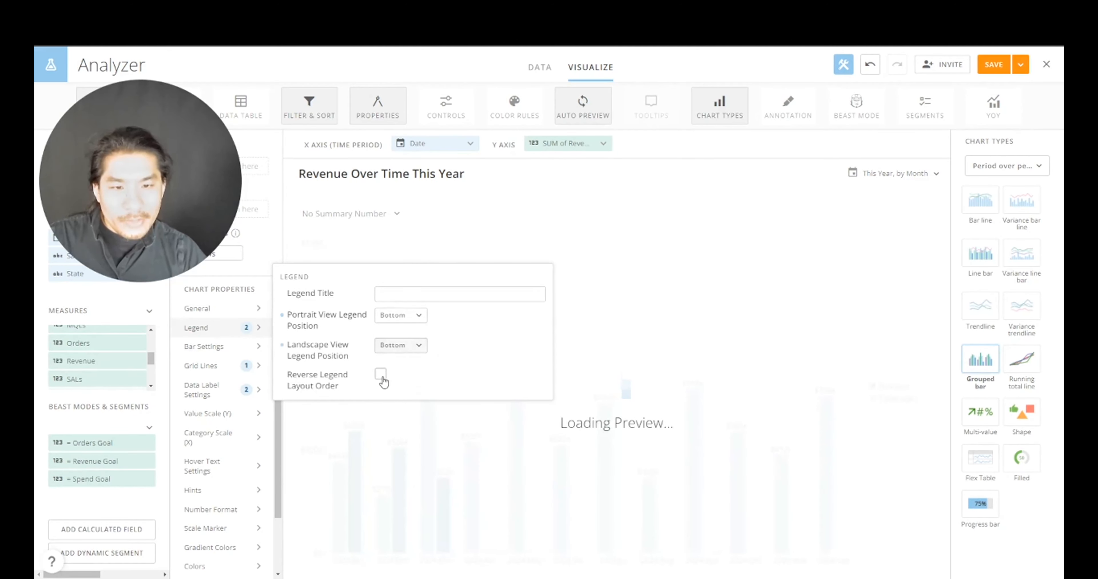
pyautogui.click(381, 374)
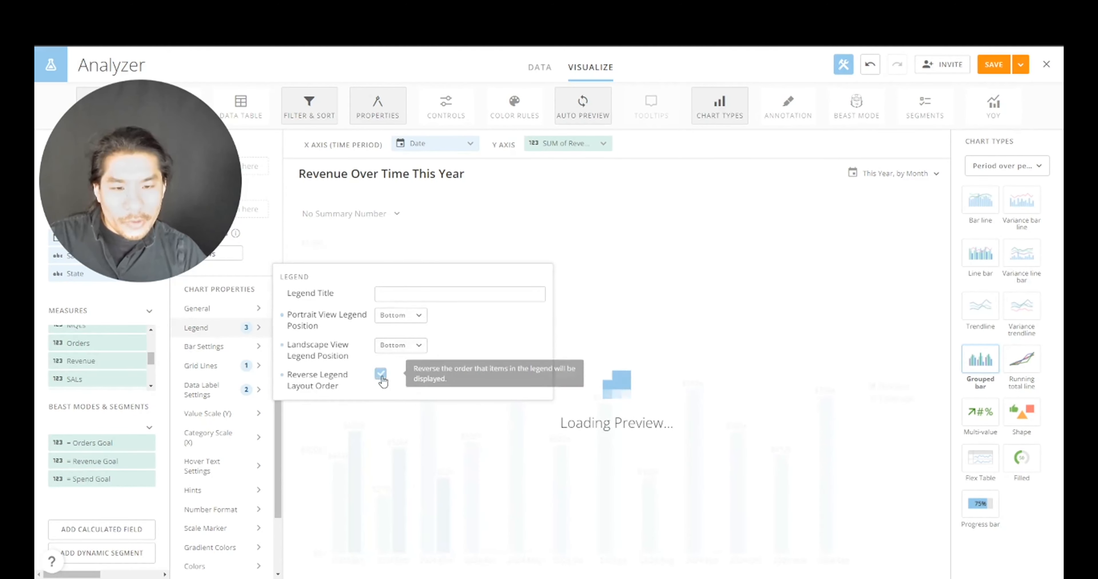
pyautogui.click(883, 251)
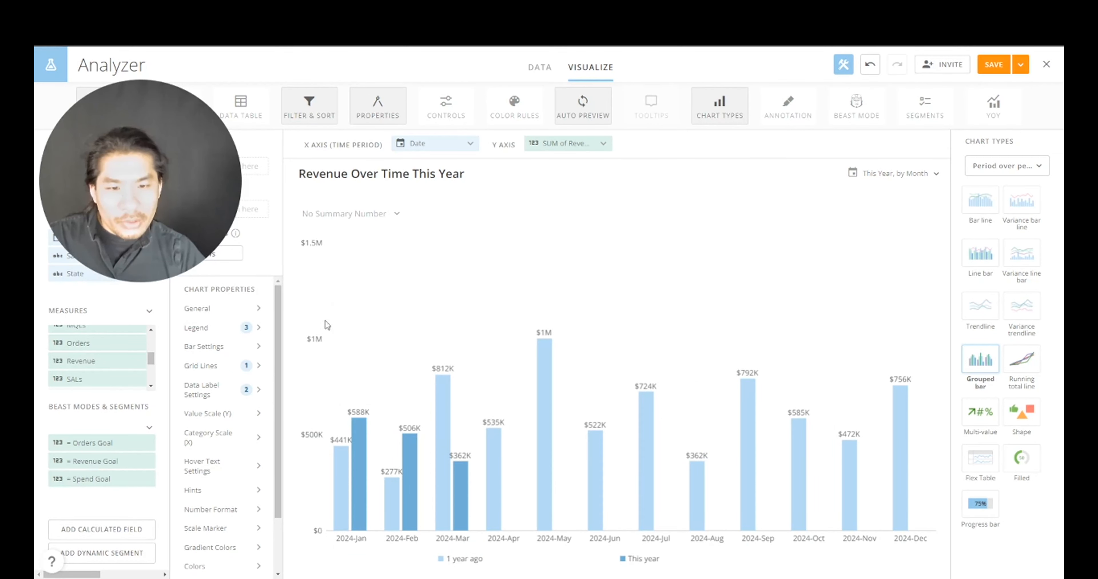
# - Title the value (Y) axis 'Revenue'
pyautogui.click(241, 420)
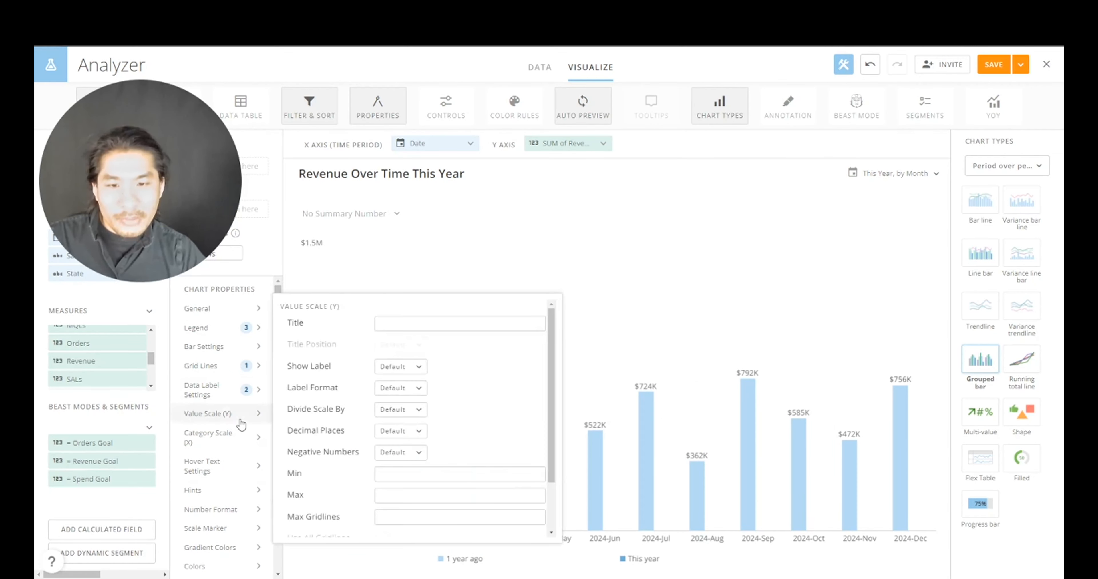
pyautogui.click(413, 326)
pyautogui.write('Revenue')
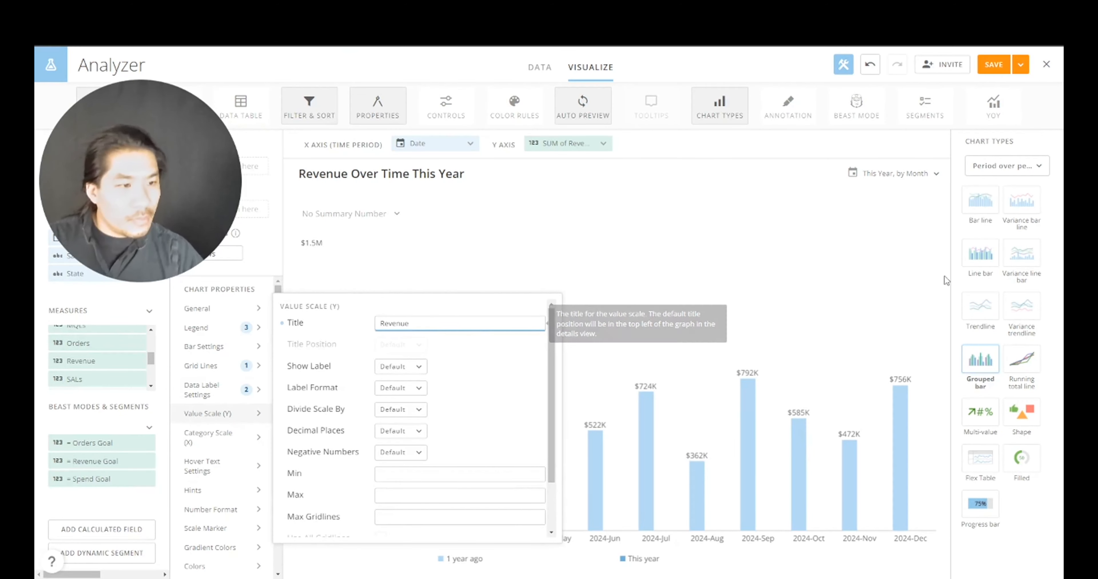
pyautogui.click(877, 297)
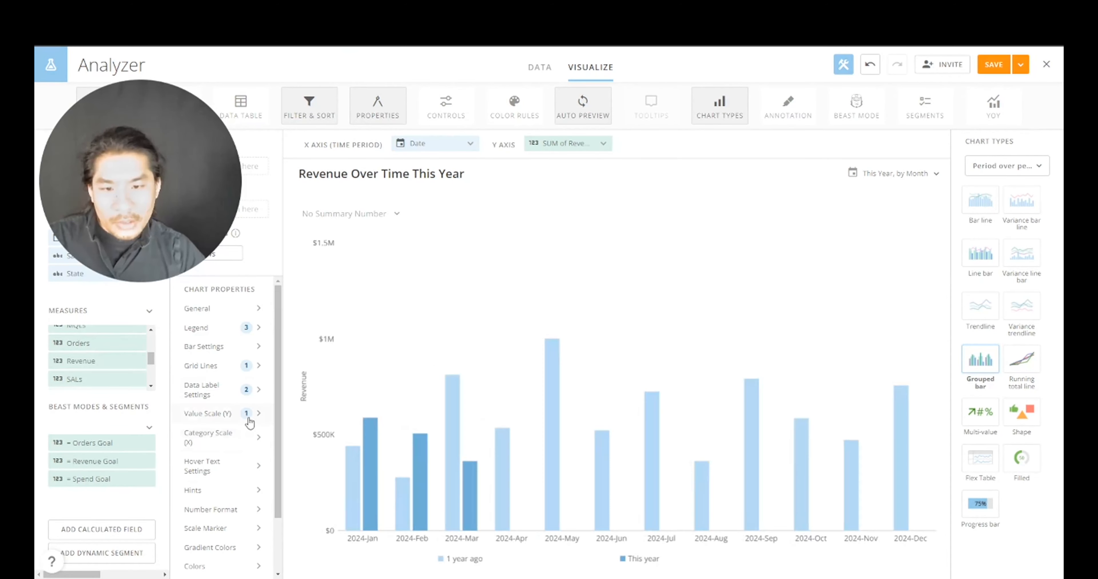
pyautogui.scroll(-2, 231, 518)
# - Add a colour rule painting the 1 year ago bars light grey D1D1D1
pyautogui.click(230, 499)
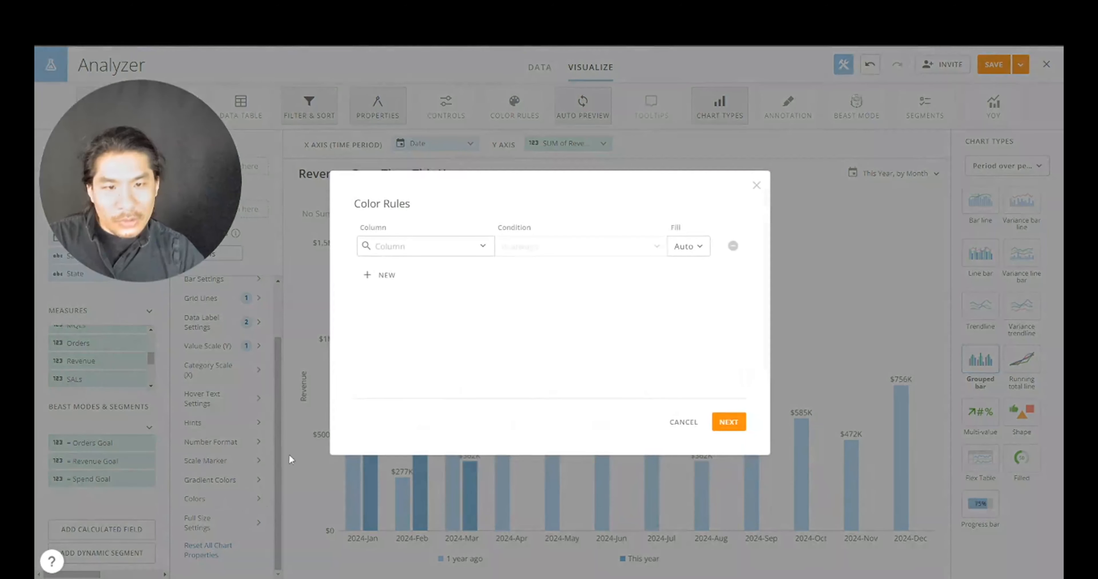
pyautogui.click(411, 246)
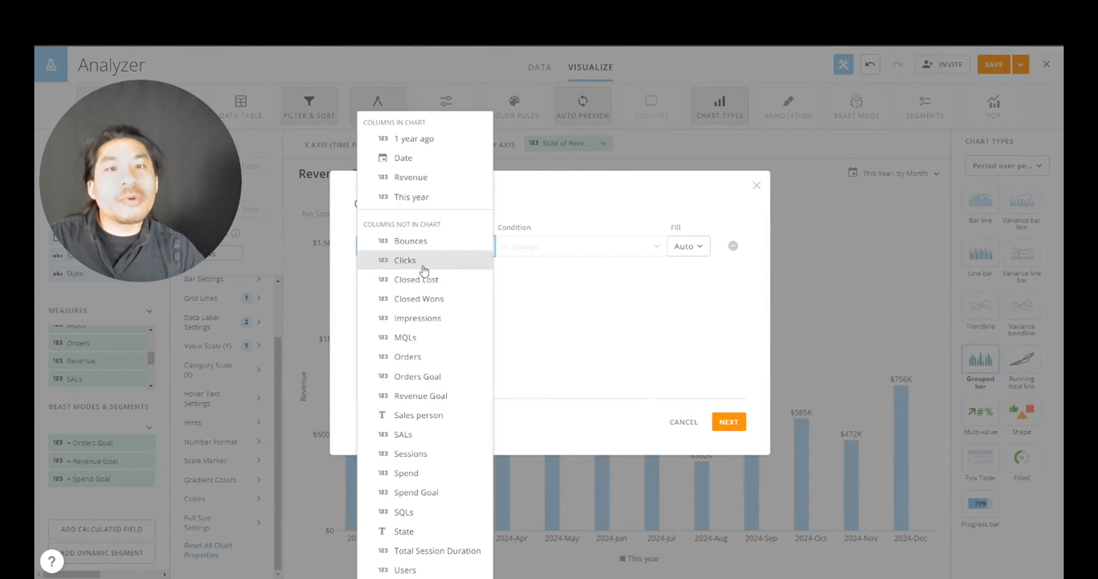
pyautogui.click(439, 141)
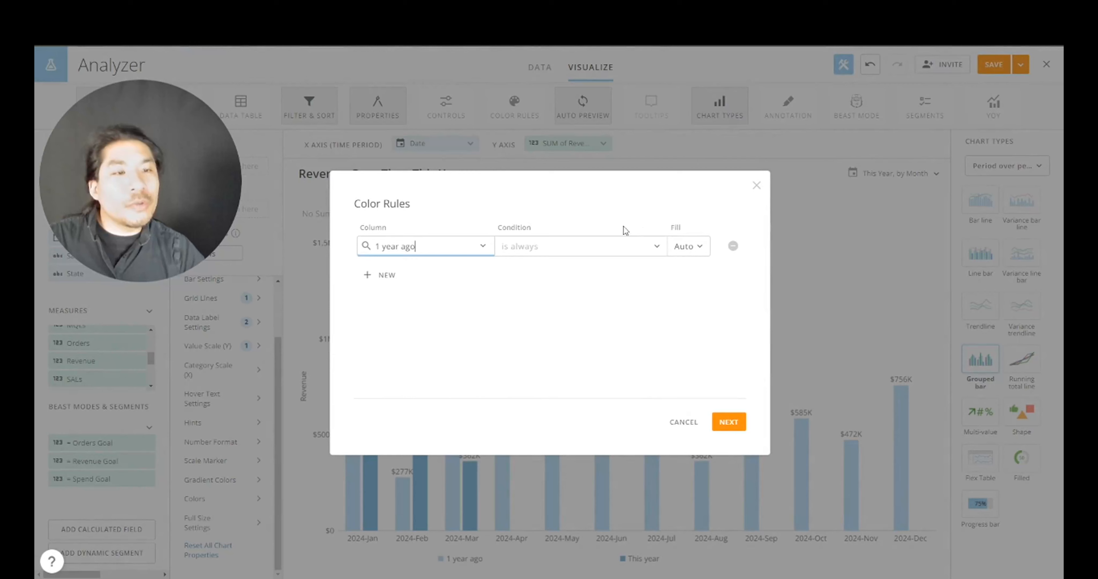
pyautogui.click(699, 246)
pyautogui.click(707, 484)
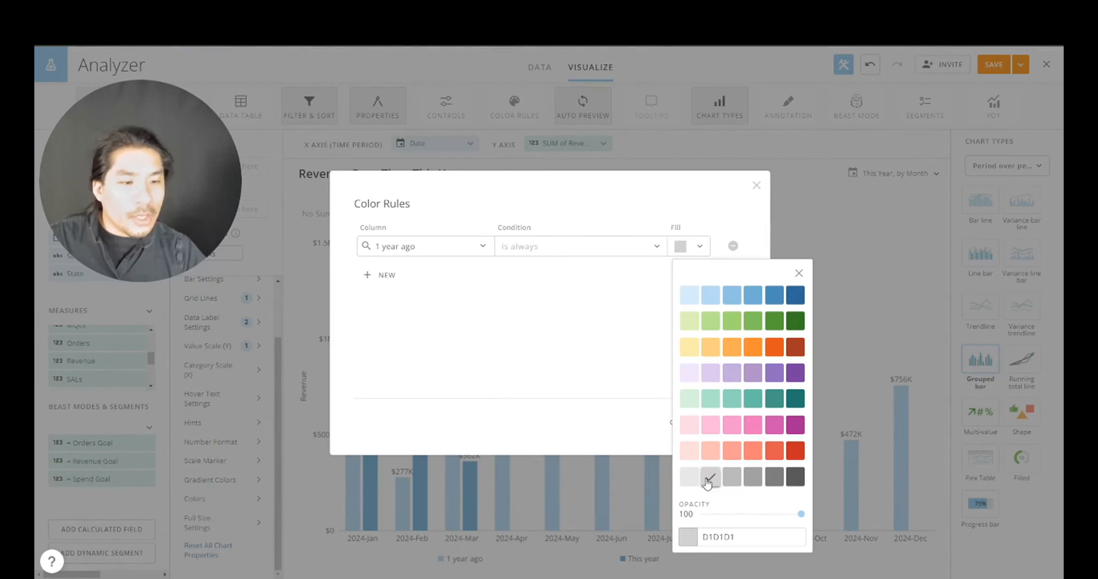
pyautogui.click(386, 276)
# - Colour the This year bars green and apply the colour rules to all cards
pyautogui.click(427, 276)
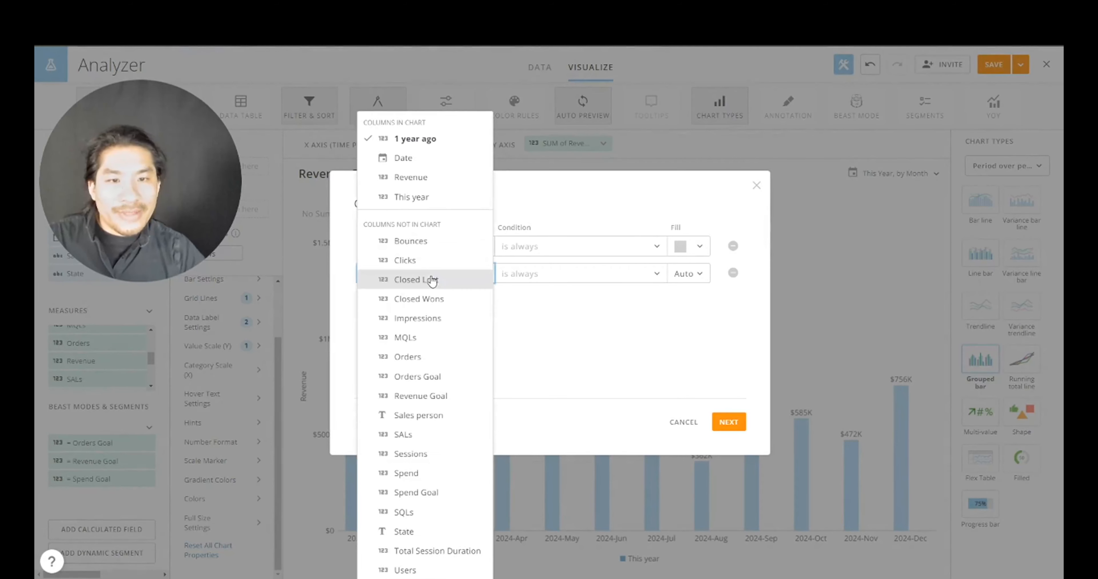
pyautogui.click(409, 196)
pyautogui.click(688, 274)
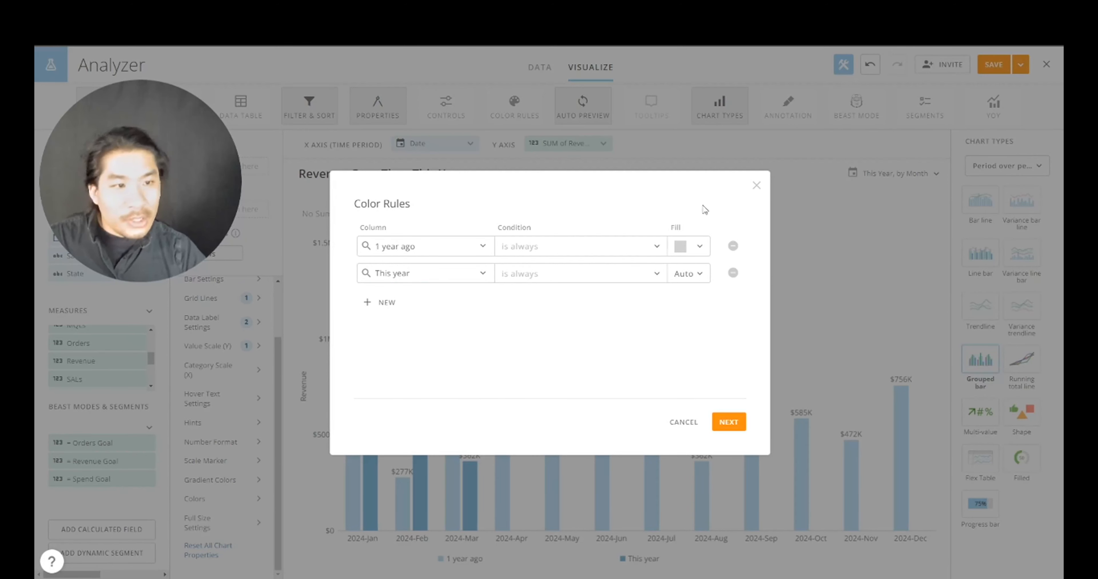
pyautogui.click(699, 281)
pyautogui.click(745, 559)
pyautogui.hotkey('ctrl', 'v')
pyautogui.click(639, 374)
pyautogui.click(729, 423)
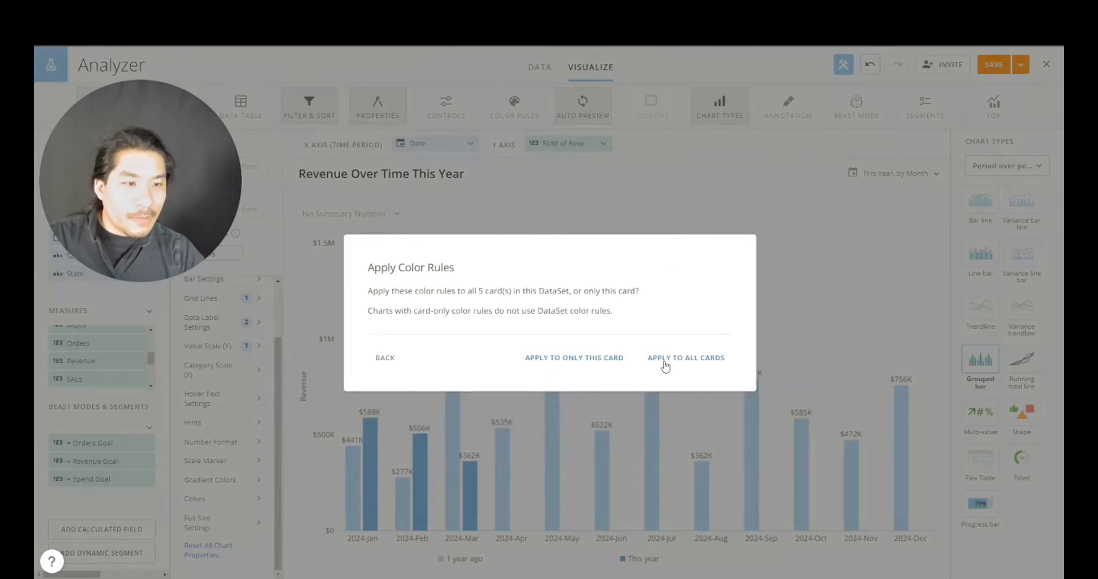
pyautogui.click(602, 357)
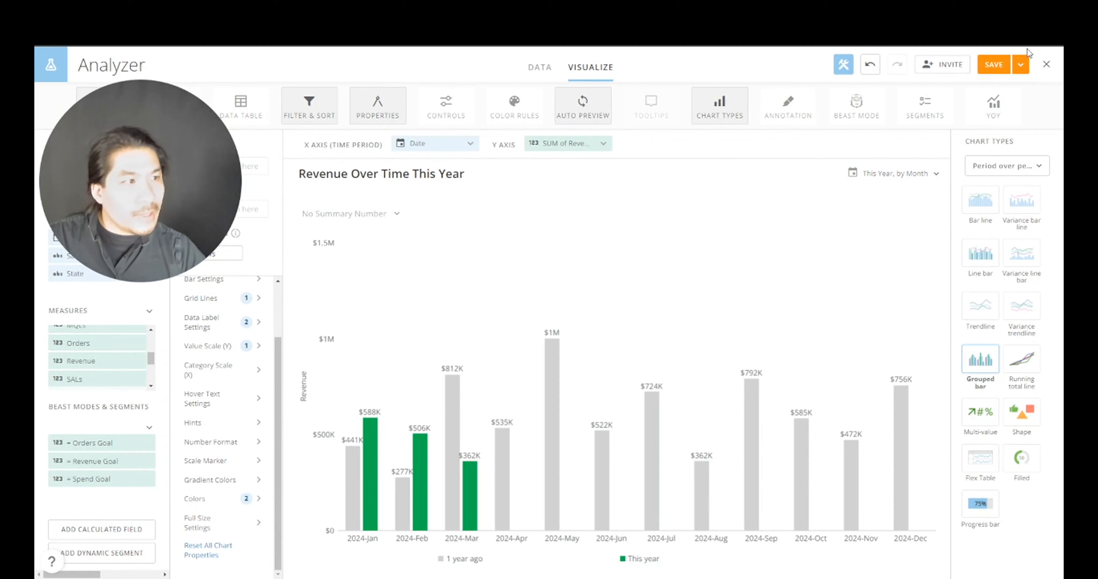
# - Save the chart card, then give it Style 2 and hide its Timeframe subtitle
pyautogui.click(1020, 64)
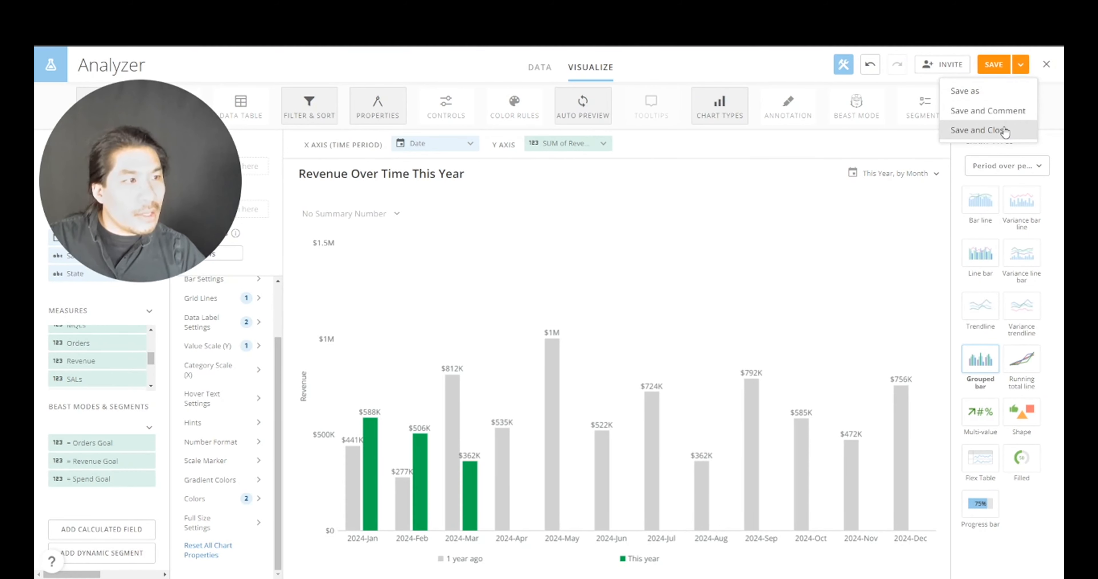
pyautogui.click(1005, 130)
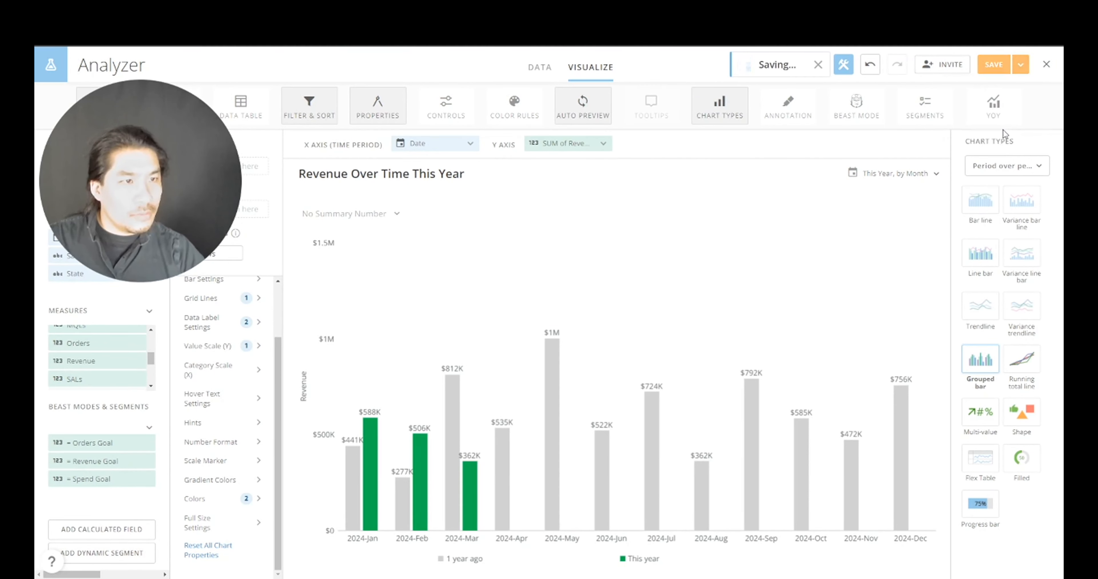
pyautogui.scroll(-5, 536, 348)
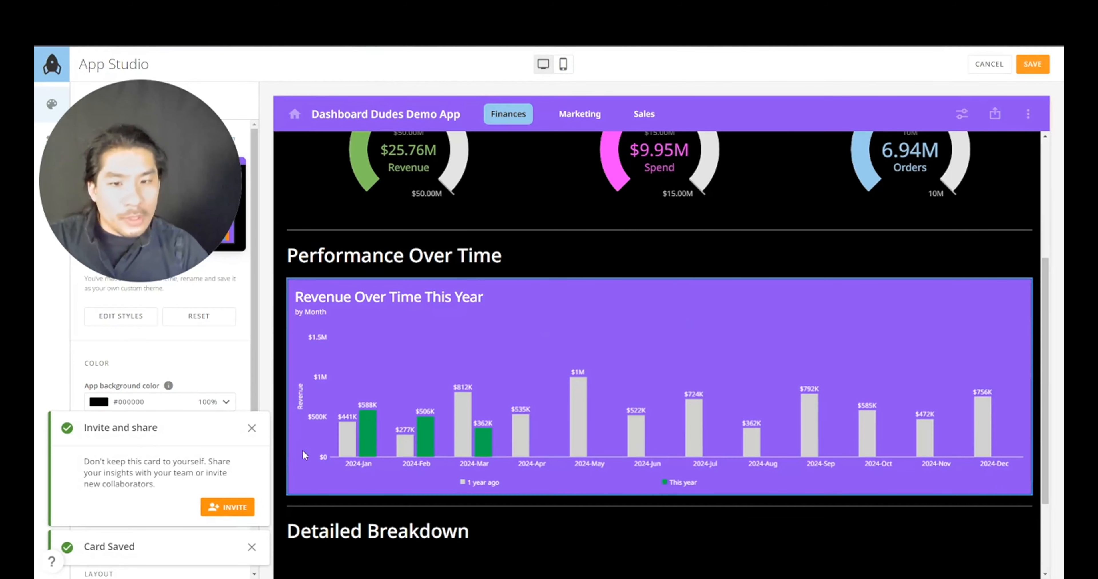
pyautogui.click(536, 333)
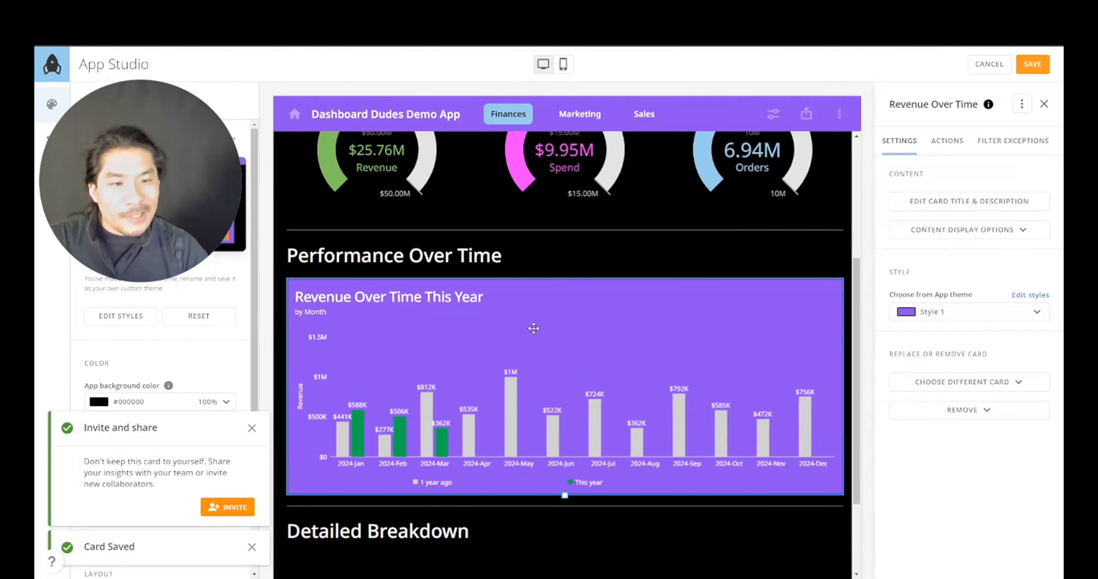
pyautogui.click(963, 312)
pyautogui.click(951, 362)
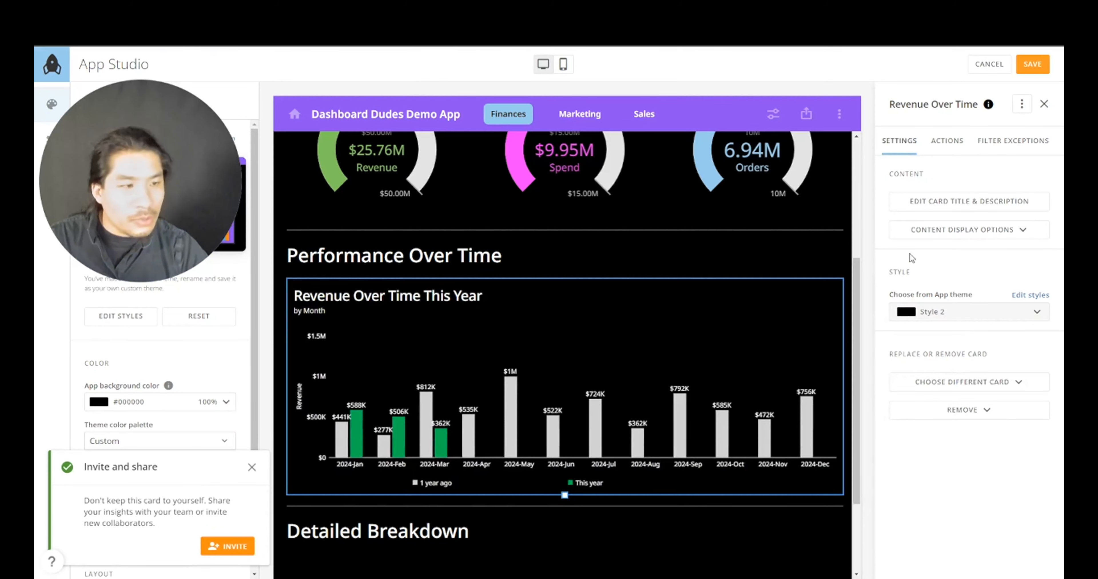
pyautogui.click(981, 232)
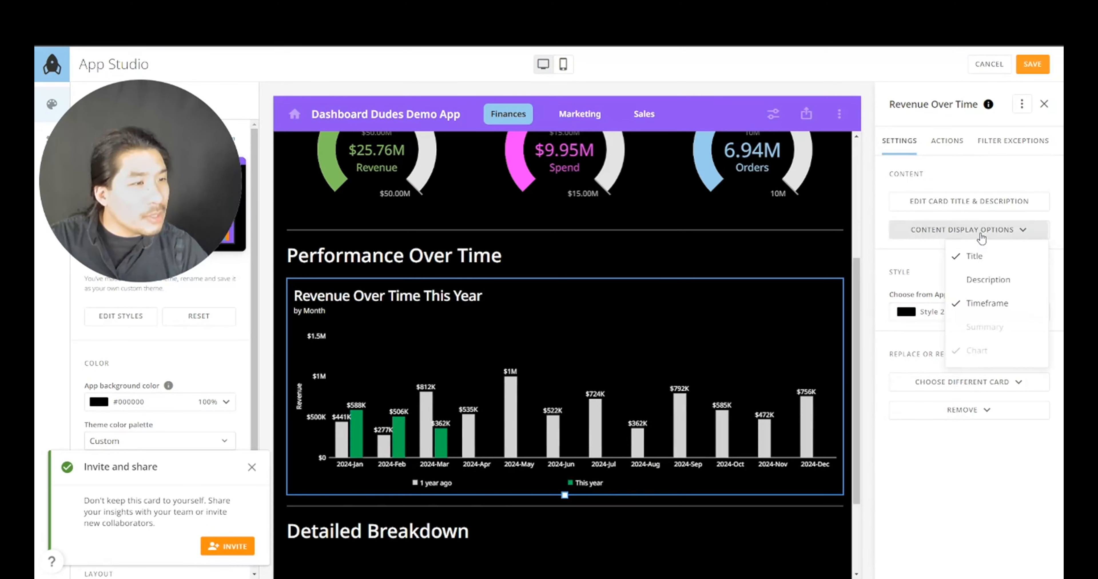
pyautogui.click(979, 305)
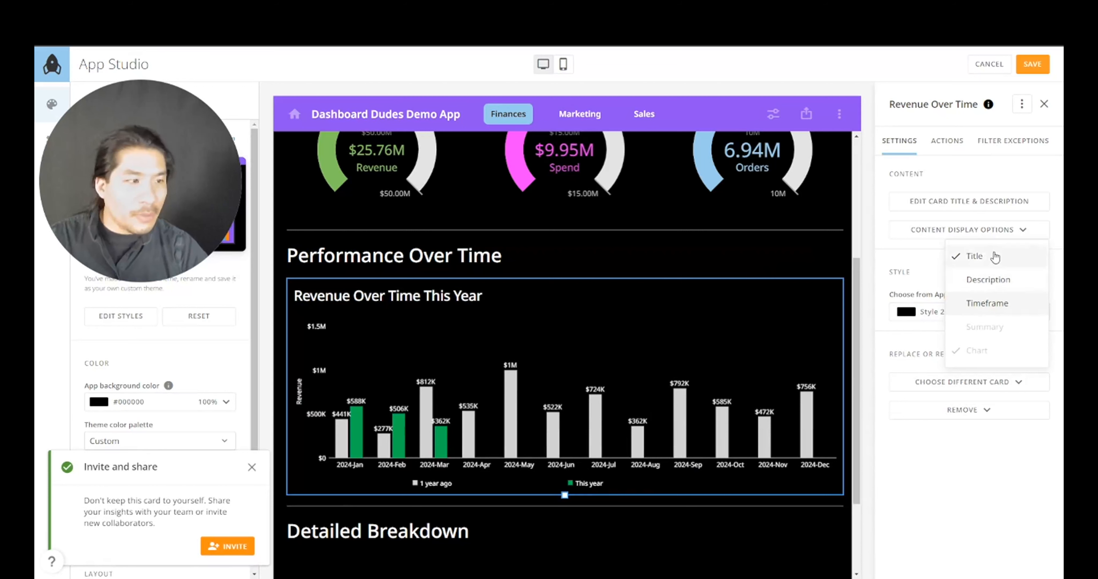
pyautogui.click(736, 549)
# - Open the Revenue gauge card in Analyzer for editing
pyautogui.click(736, 550)
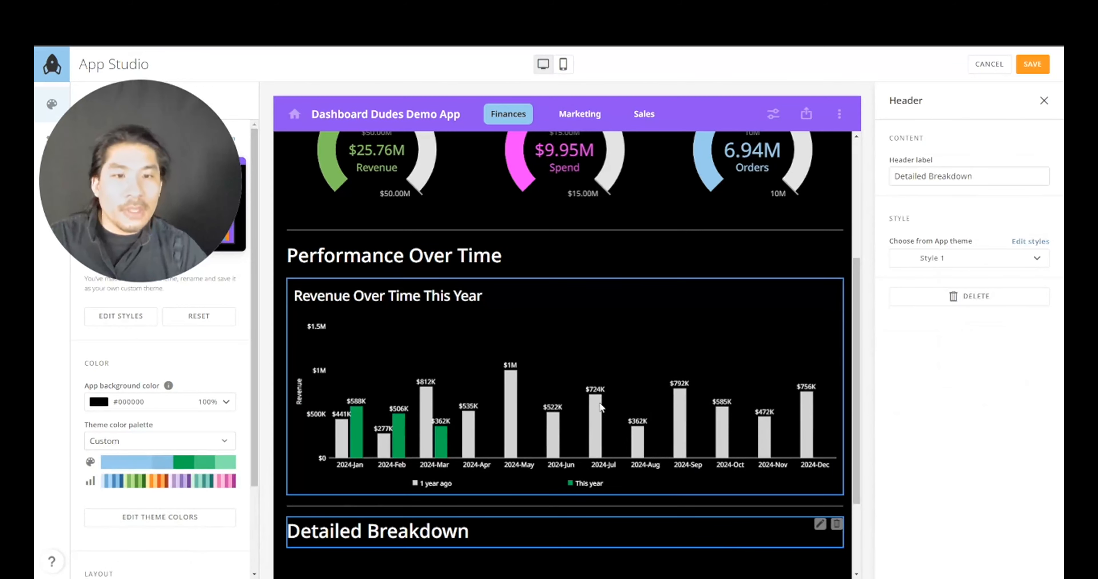
pyautogui.scroll(2, 599, 403)
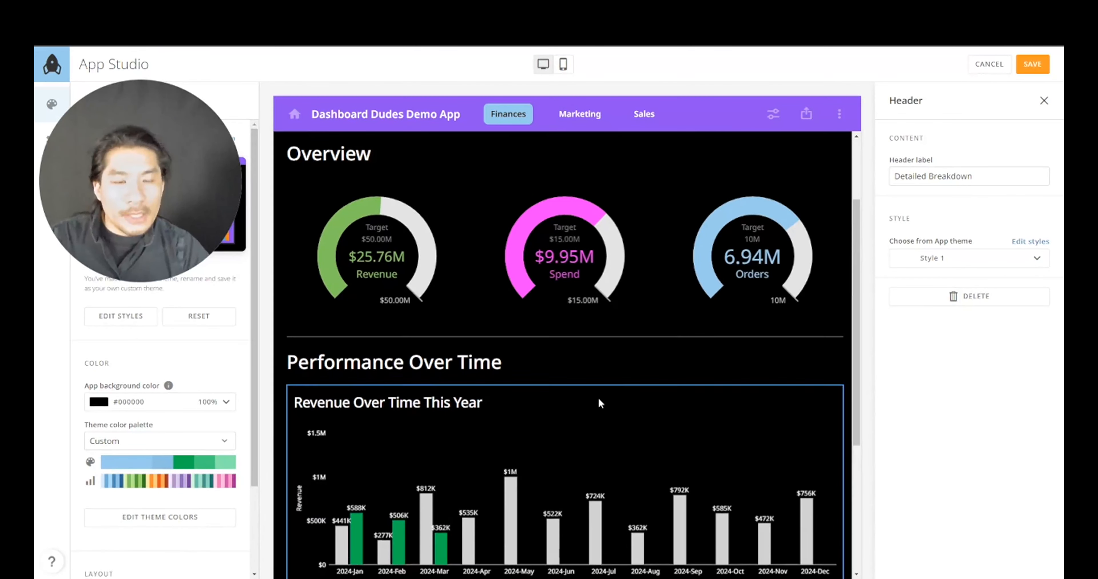
pyautogui.scroll(-2, 595, 385)
pyautogui.scroll(-3, 595, 385)
pyautogui.scroll(1, 594, 385)
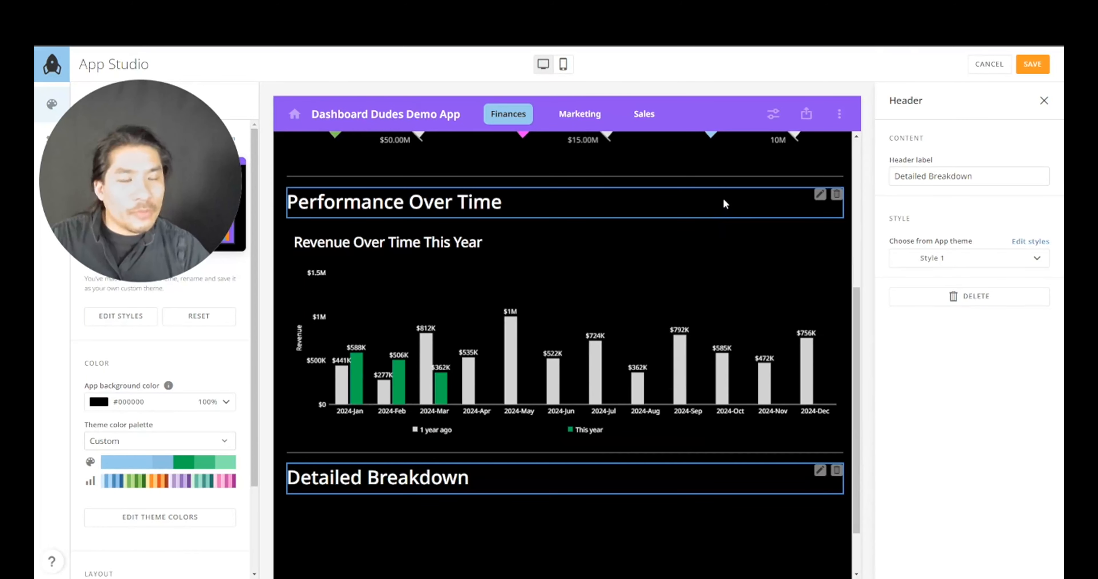
pyautogui.scroll(2, 725, 213)
pyautogui.click(411, 233)
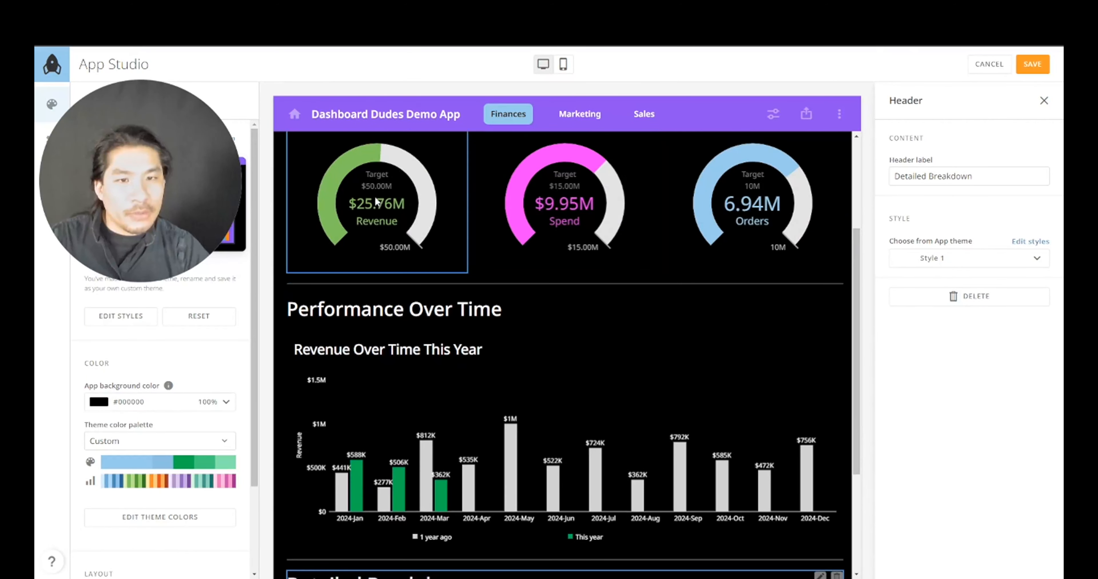
pyautogui.scroll(2, 410, 234)
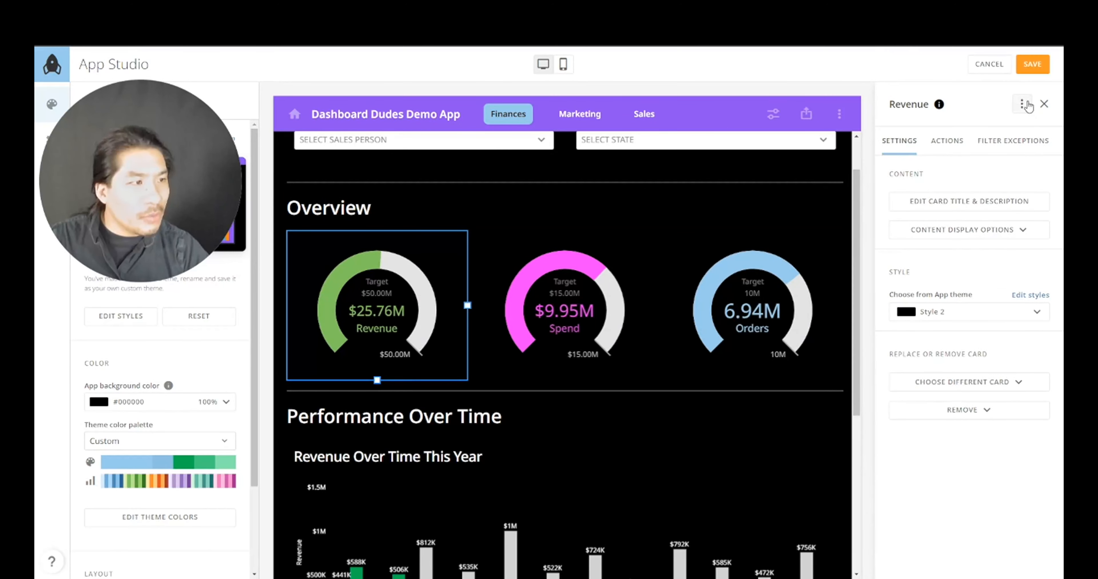
pyautogui.click(1021, 104)
pyautogui.click(991, 131)
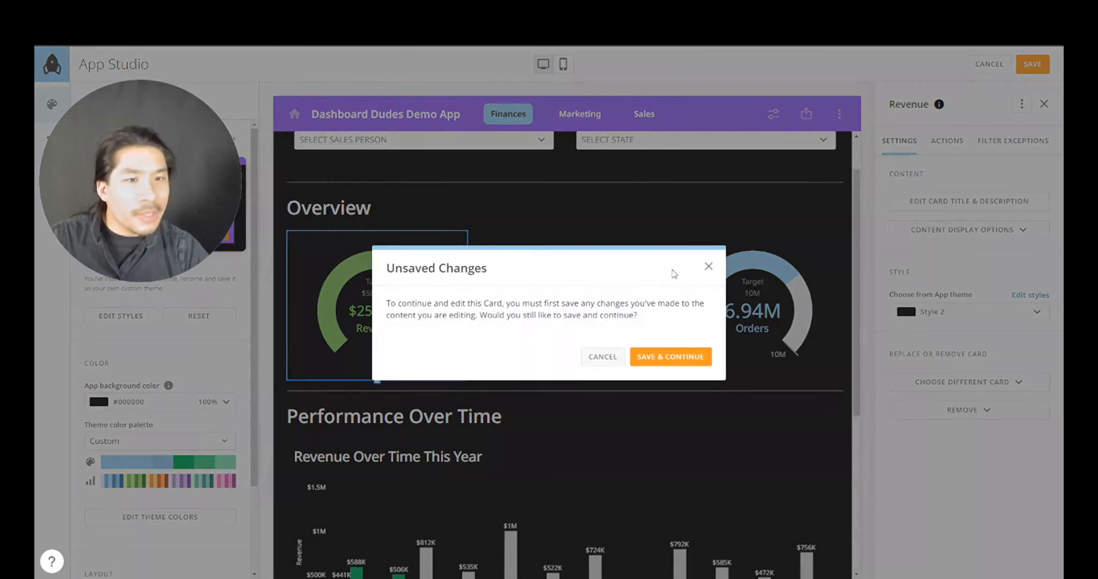
# - Set the gauge's Color and Fill Color to green 00B050
pyautogui.click(673, 364)
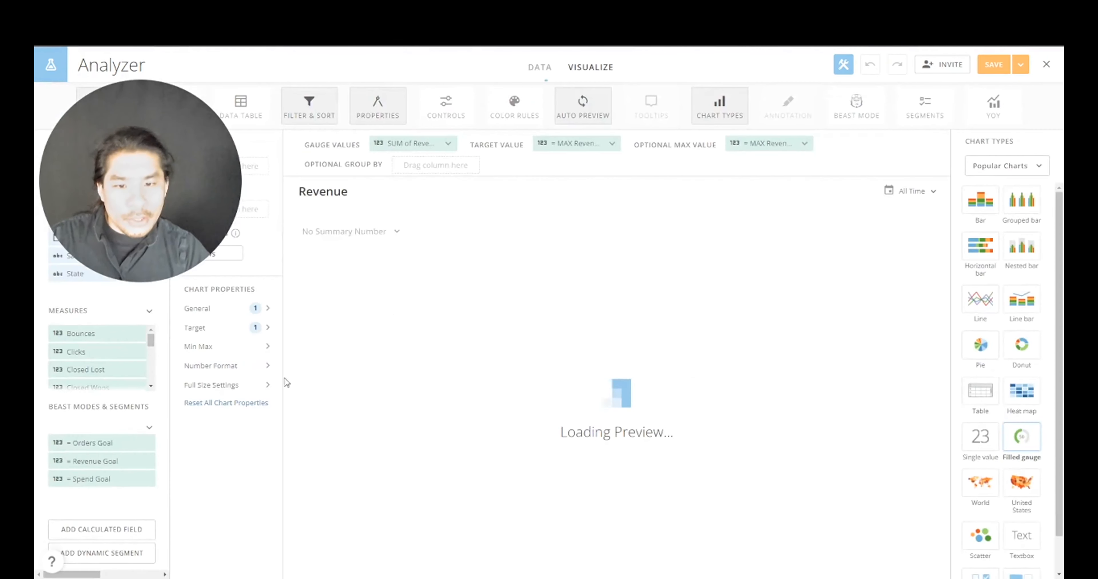
pyautogui.click(234, 309)
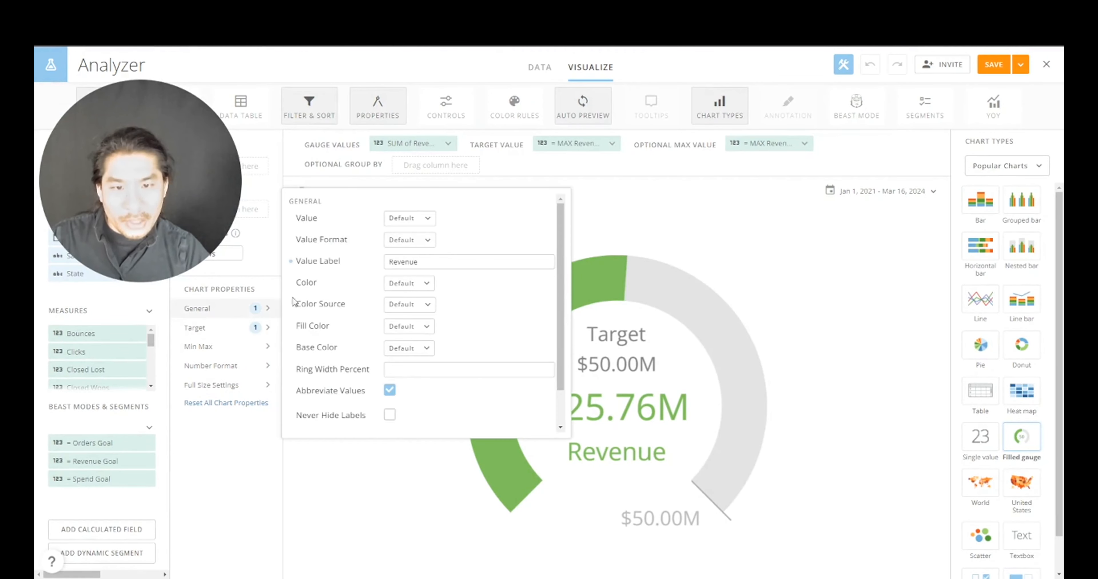
pyautogui.click(416, 284)
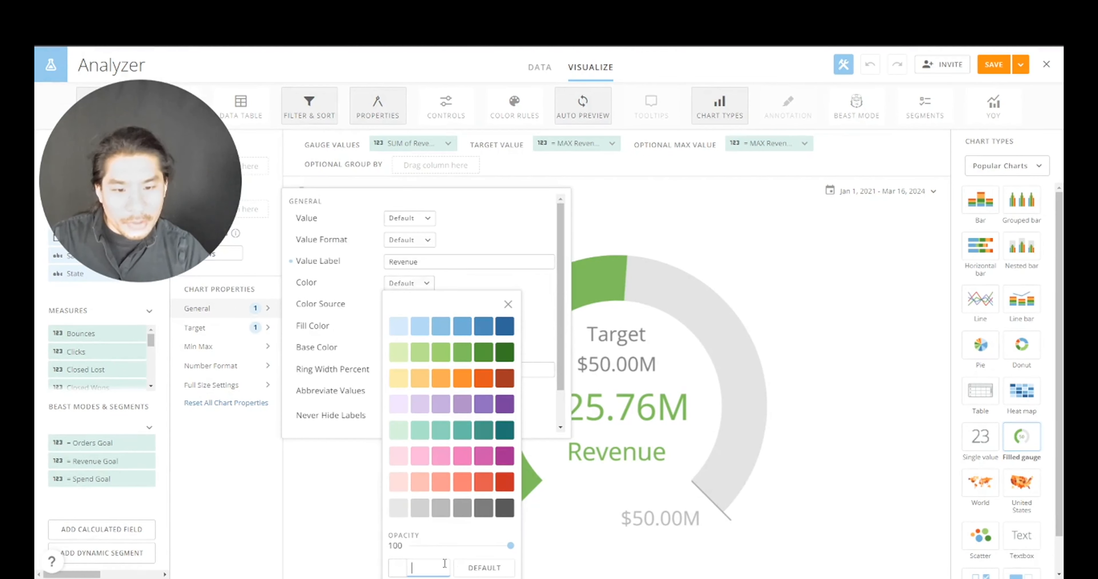
pyautogui.write('00B050')
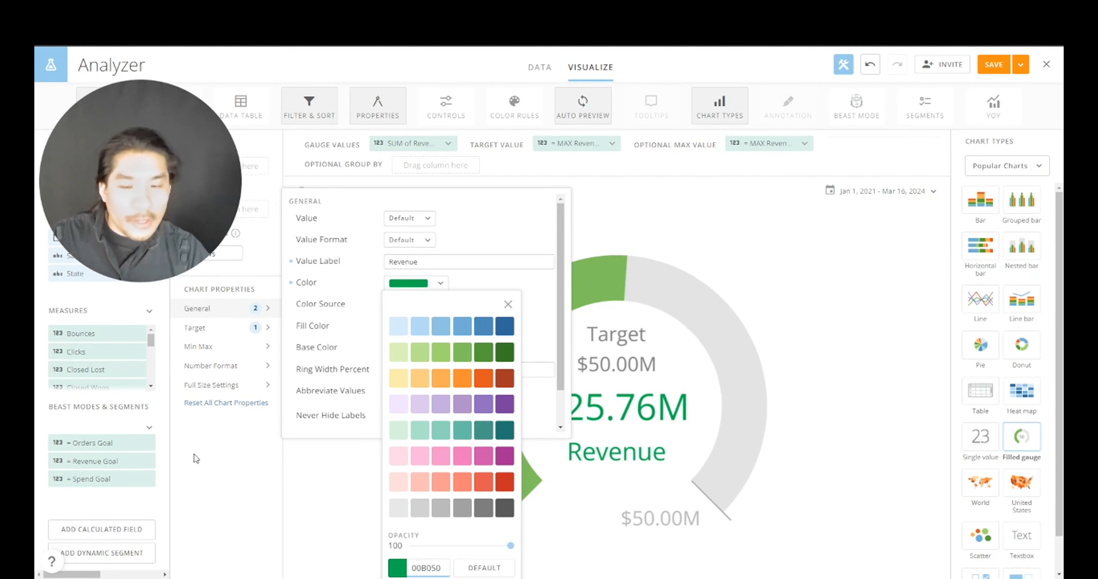
pyautogui.click(341, 333)
pyautogui.click(409, 327)
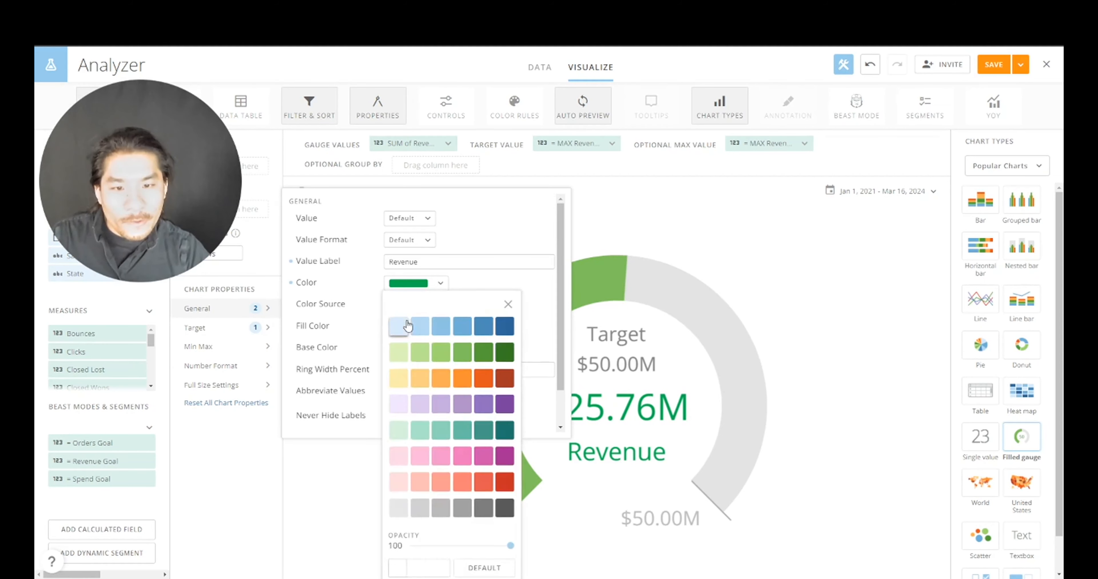
pyautogui.write('00B050')
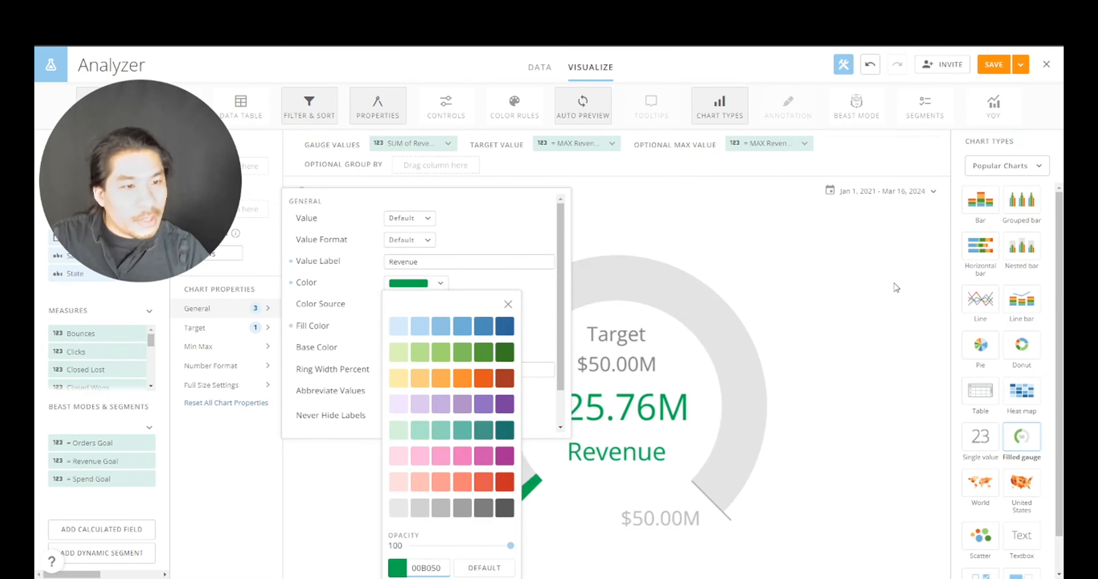
pyautogui.click(894, 288)
# - Save and close the gauge card, returning to the Finances page
pyautogui.click(1022, 65)
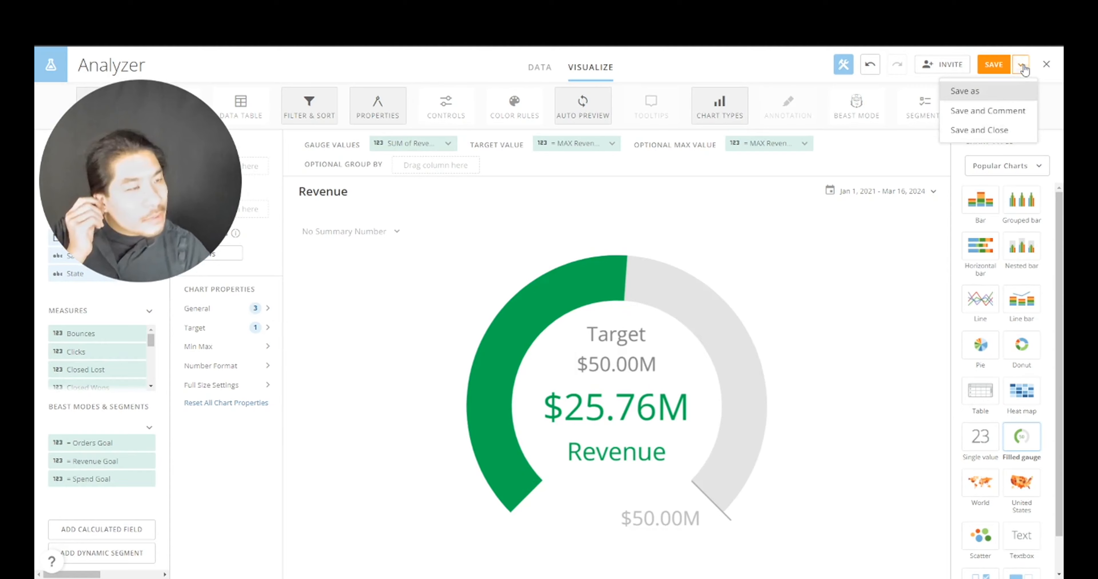
pyautogui.click(1018, 129)
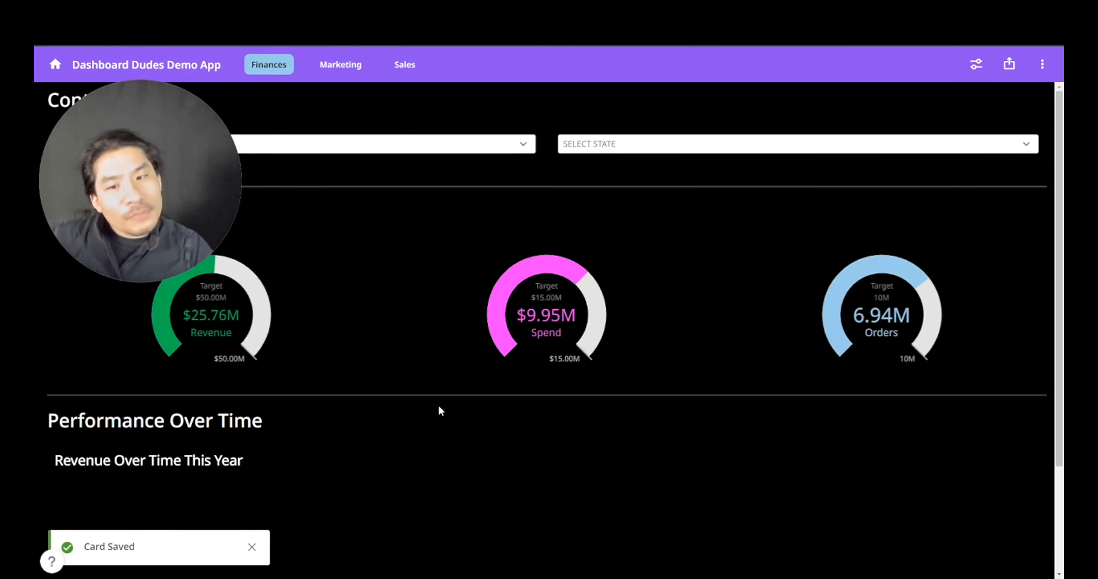
pyautogui.scroll(-3, 311, 443)
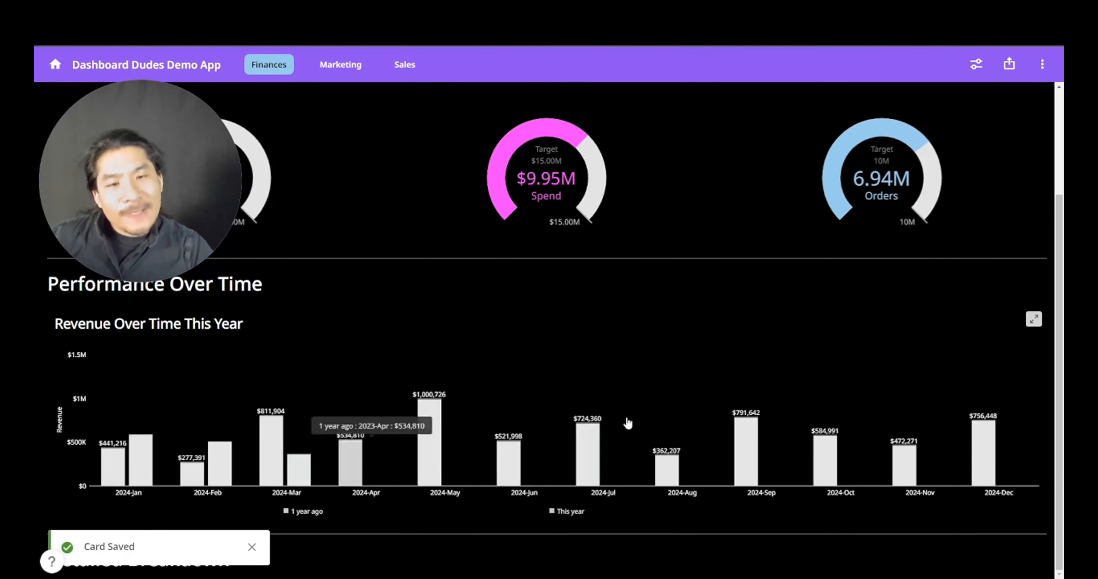
pyautogui.click(251, 547)
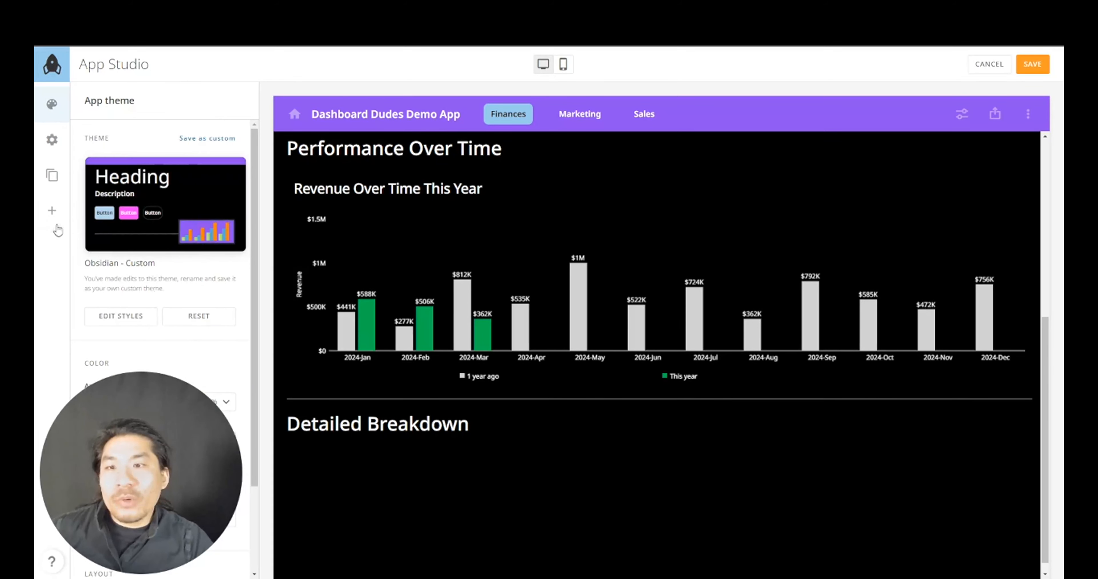
# - Add a tabs element under Performance Over Time and name its first tab 'Revenue'
pyautogui.click(51, 210)
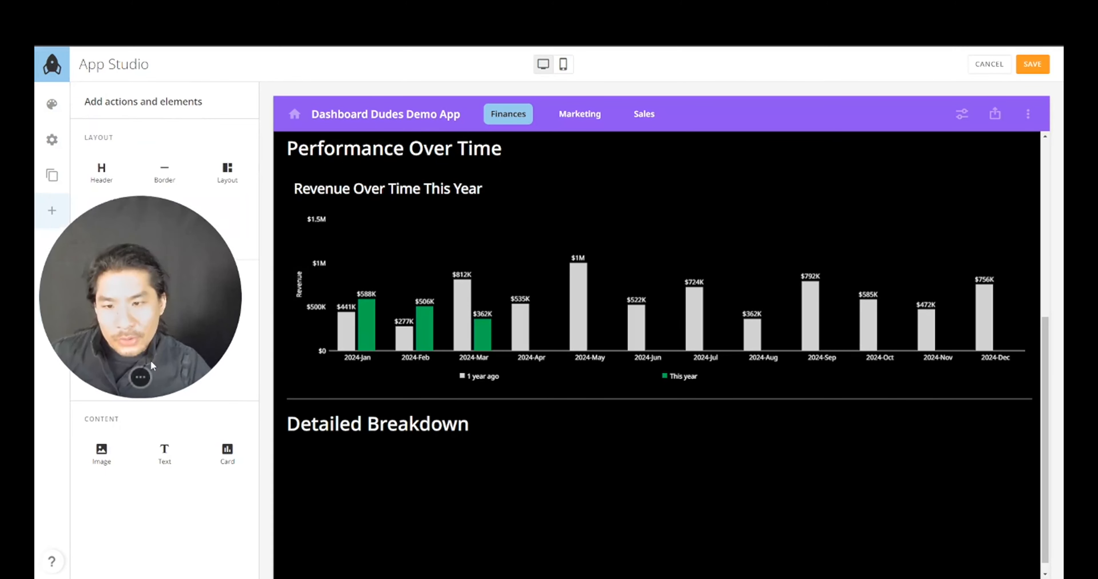
pyautogui.moveTo(167, 216); pyautogui.dragTo(408, 404)
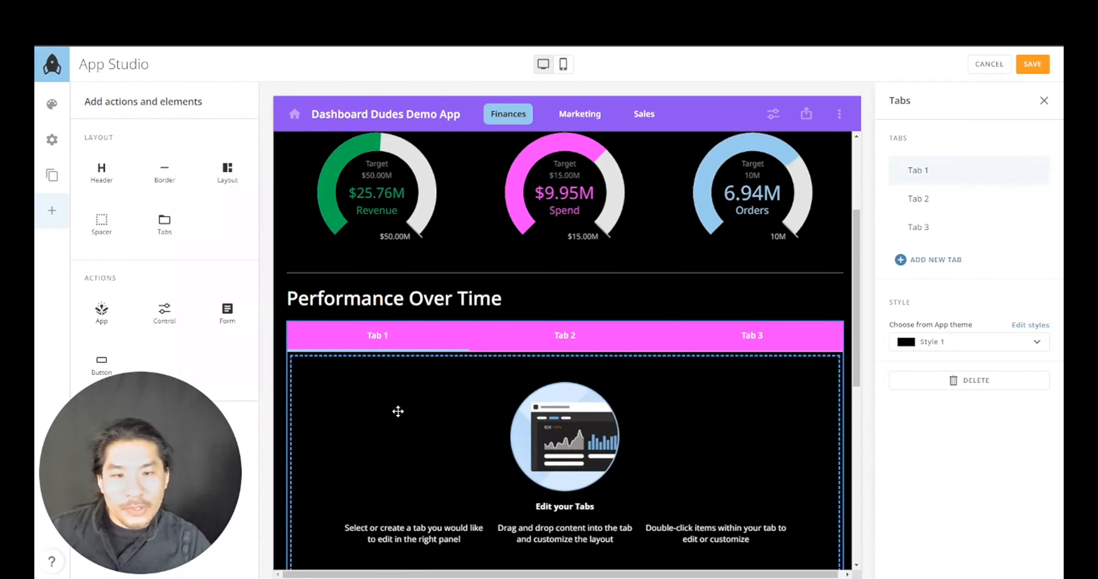
pyautogui.scroll(-4, 427, 383)
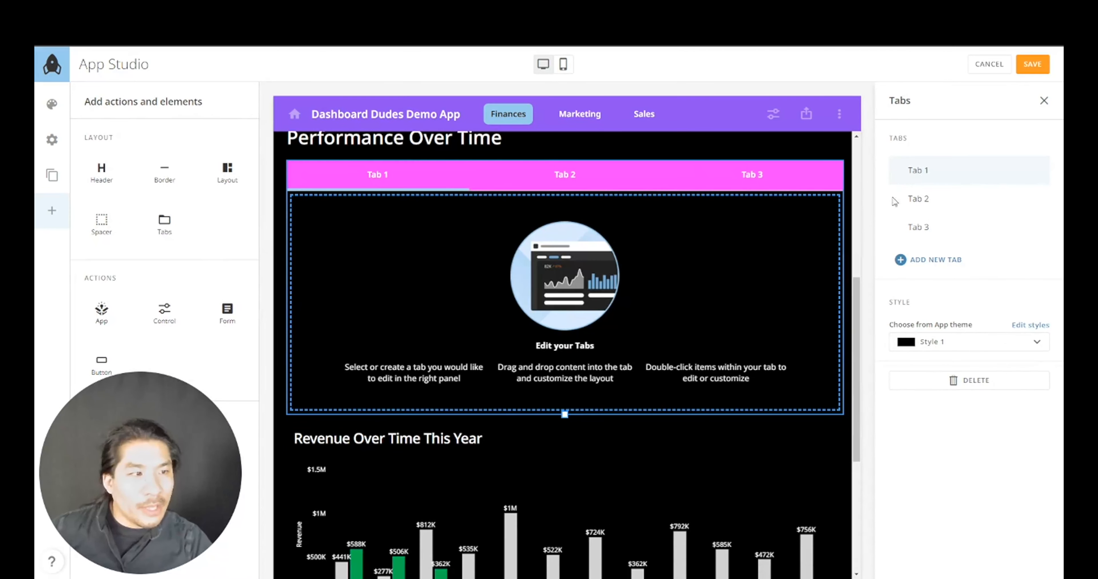
pyautogui.moveTo(927, 184)
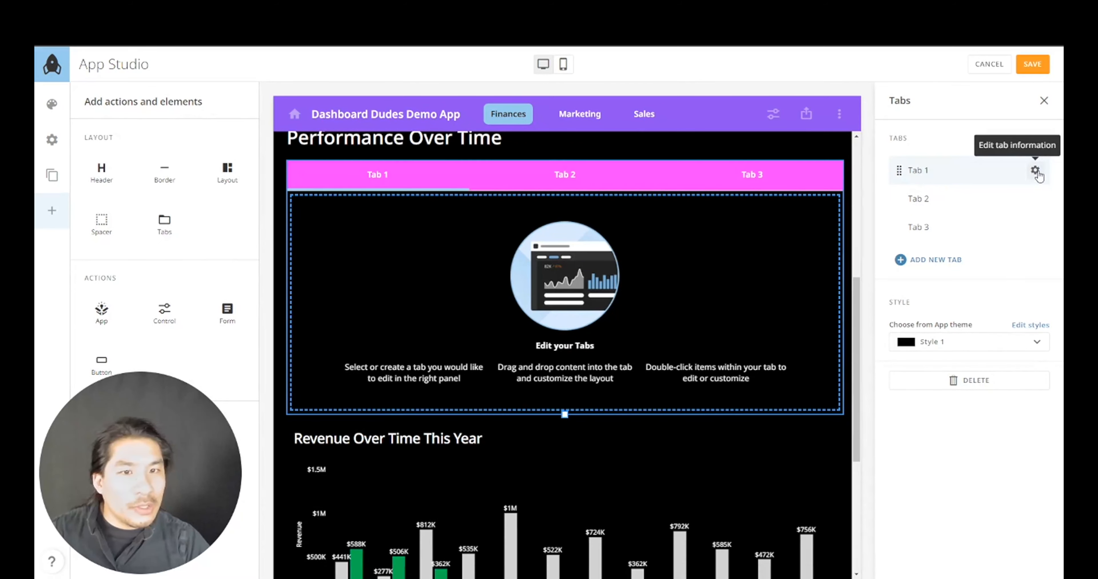
pyautogui.click(1035, 171)
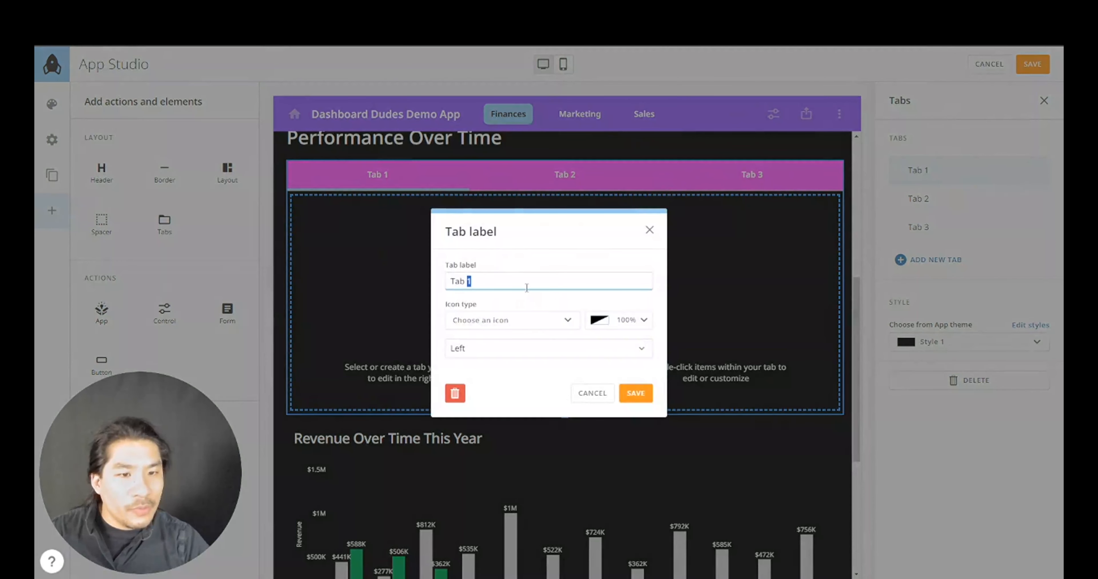
pyautogui.write('Revenue')
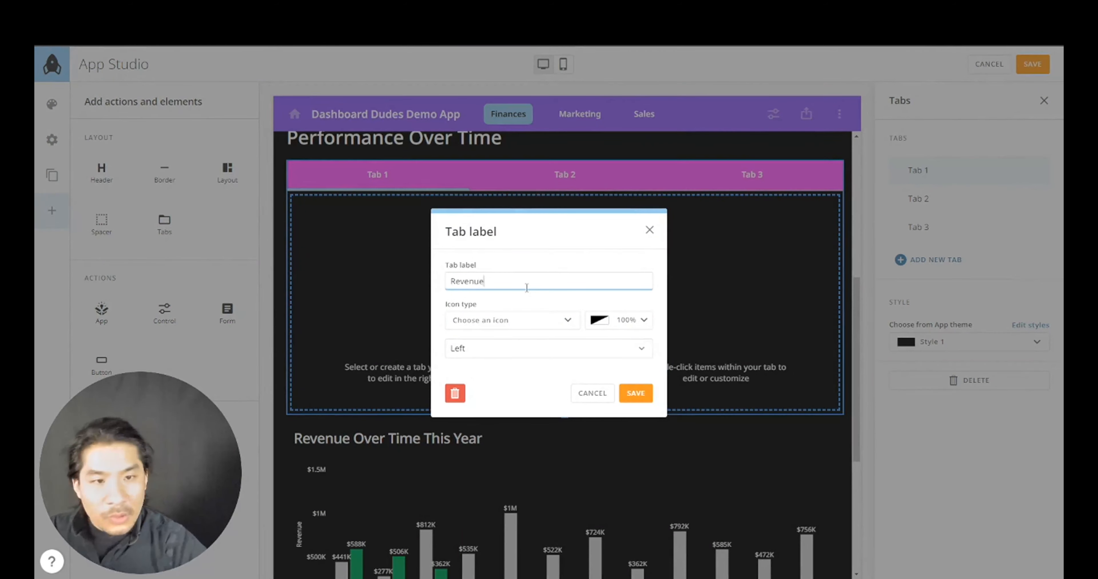
pyautogui.click(636, 392)
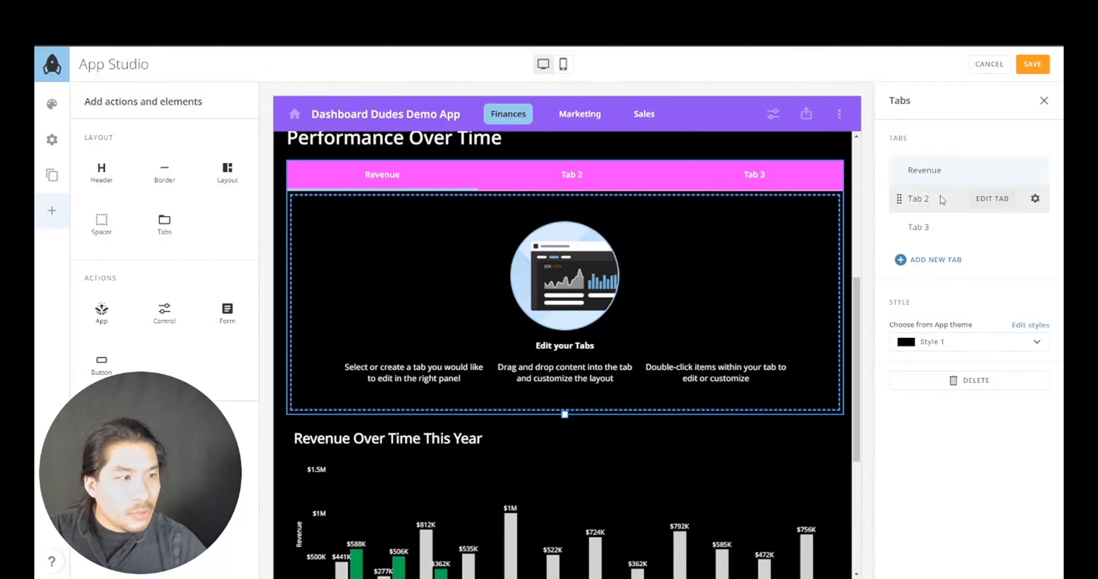
# - Rename the second tab 'Spend' and the third tab 'Orders'
pyautogui.click(1033, 199)
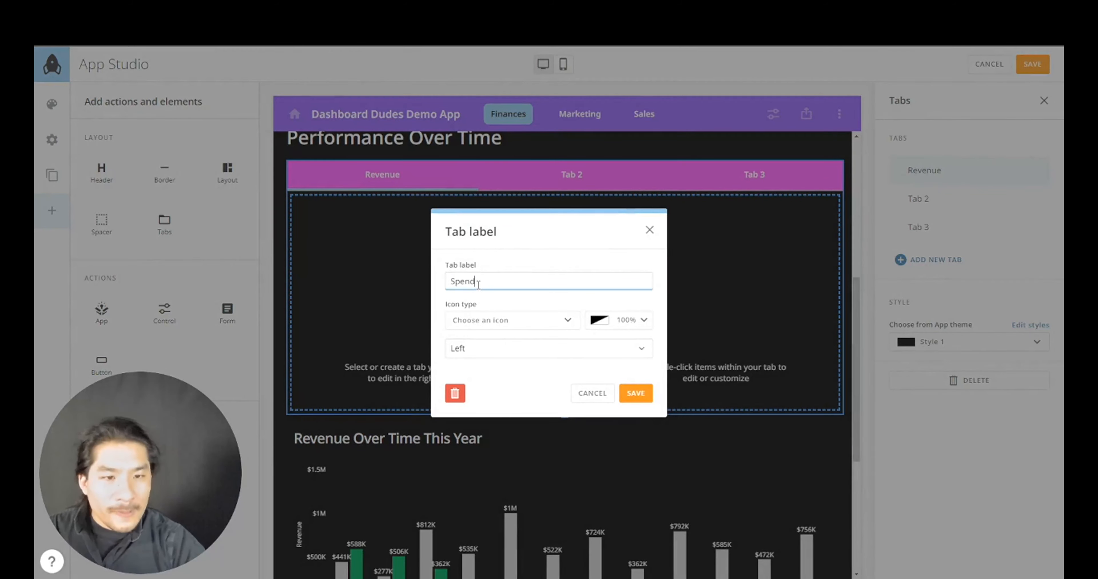
pyautogui.write('Spend')
pyautogui.click(635, 393)
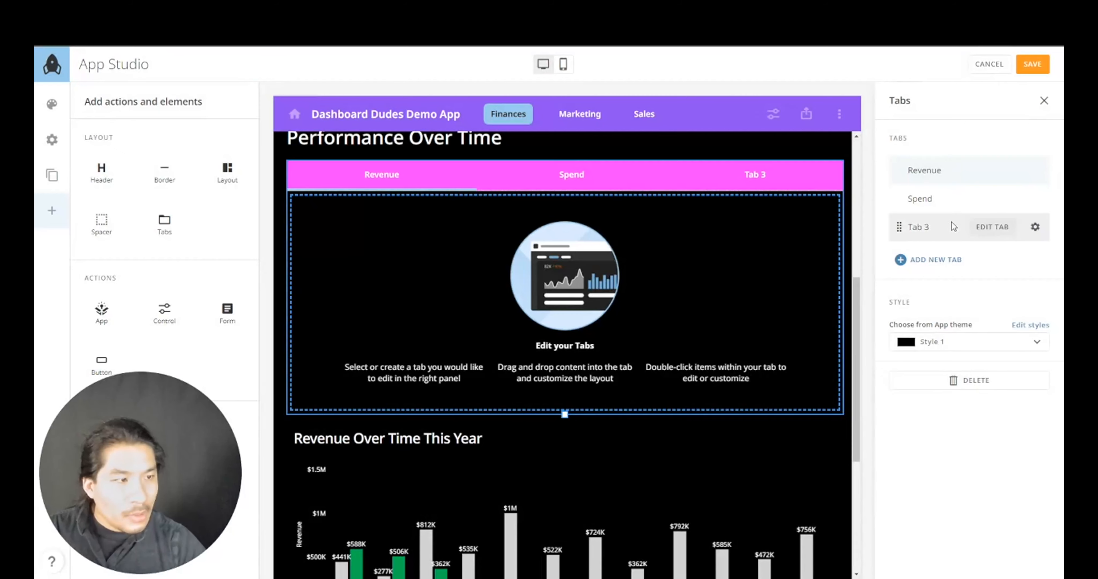
pyautogui.click(1035, 228)
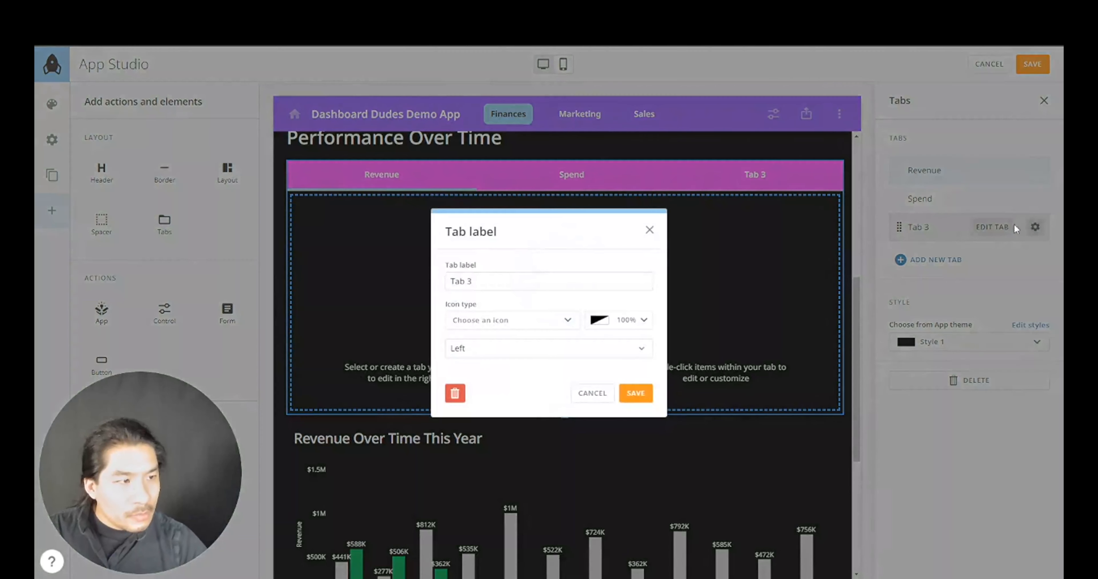
pyautogui.tripleClick(532, 283)
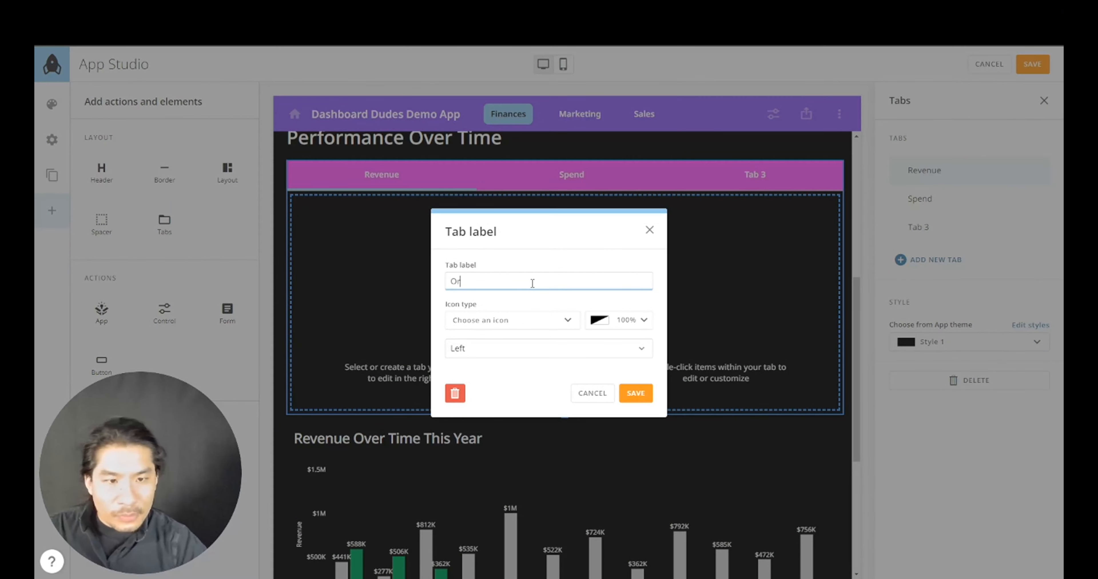
pyautogui.click(635, 392)
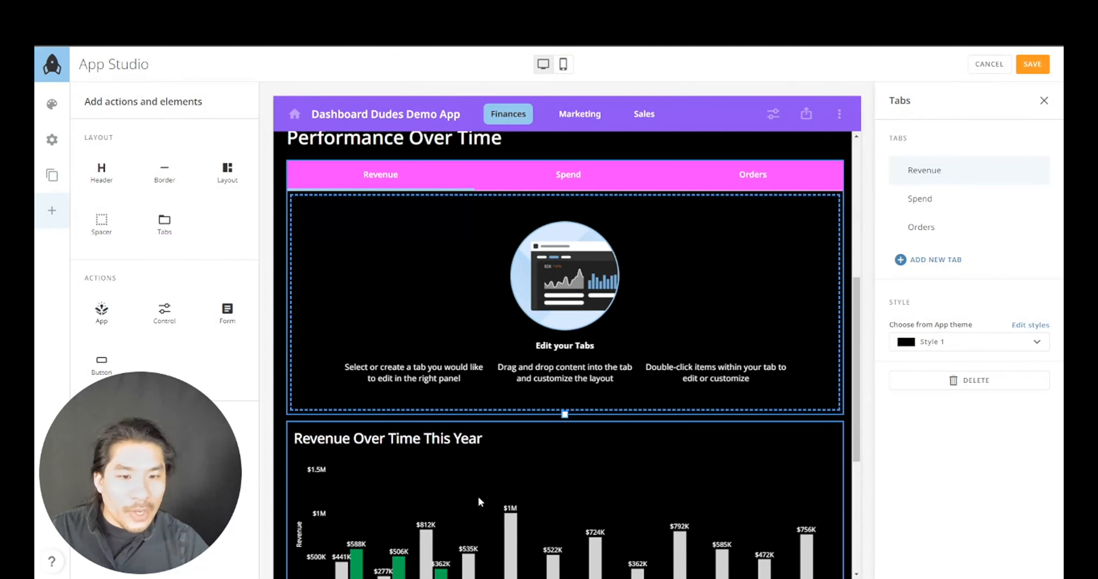
# - Move the Revenue Over Time This Year bar card into the Revenue tab and select it
pyautogui.moveTo(528, 518); pyautogui.dragTo(475, 283)
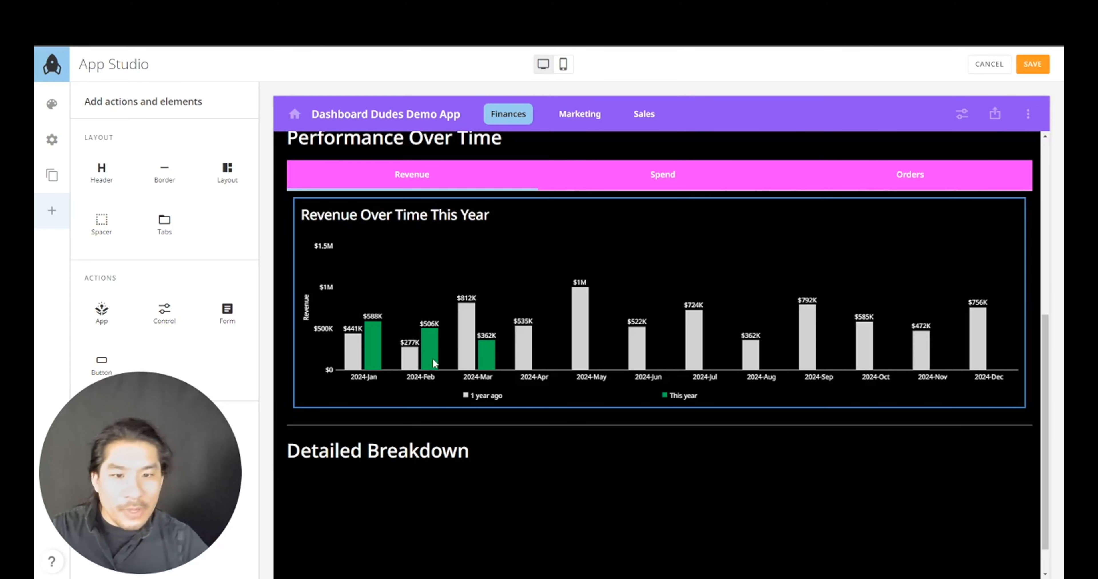
pyautogui.click(821, 263)
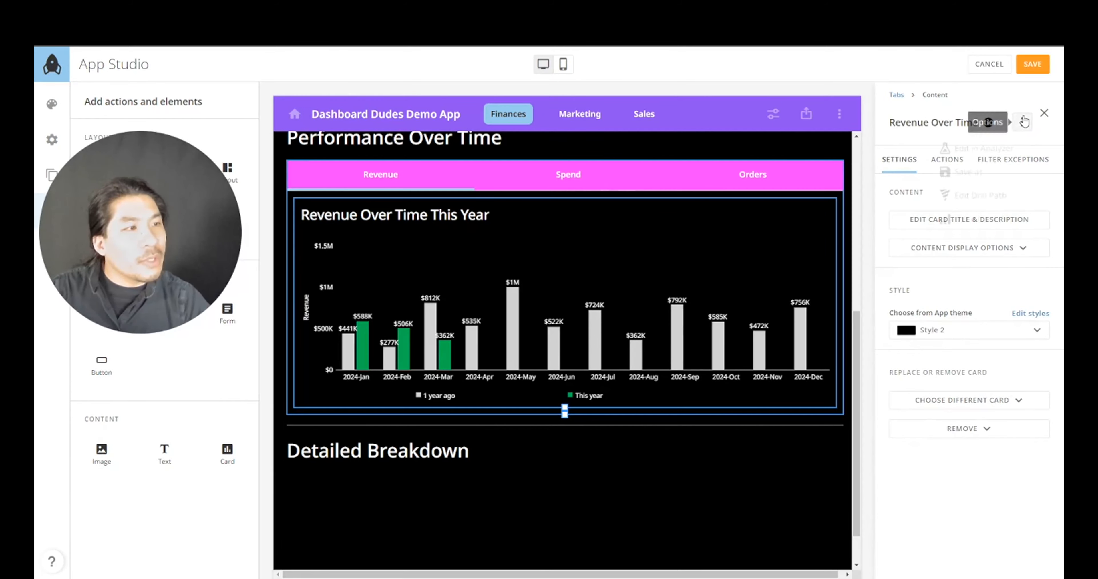
# - Save a copy of the revenue card titled 'Cumulative Revenue Over Time'
pyautogui.click(983, 181)
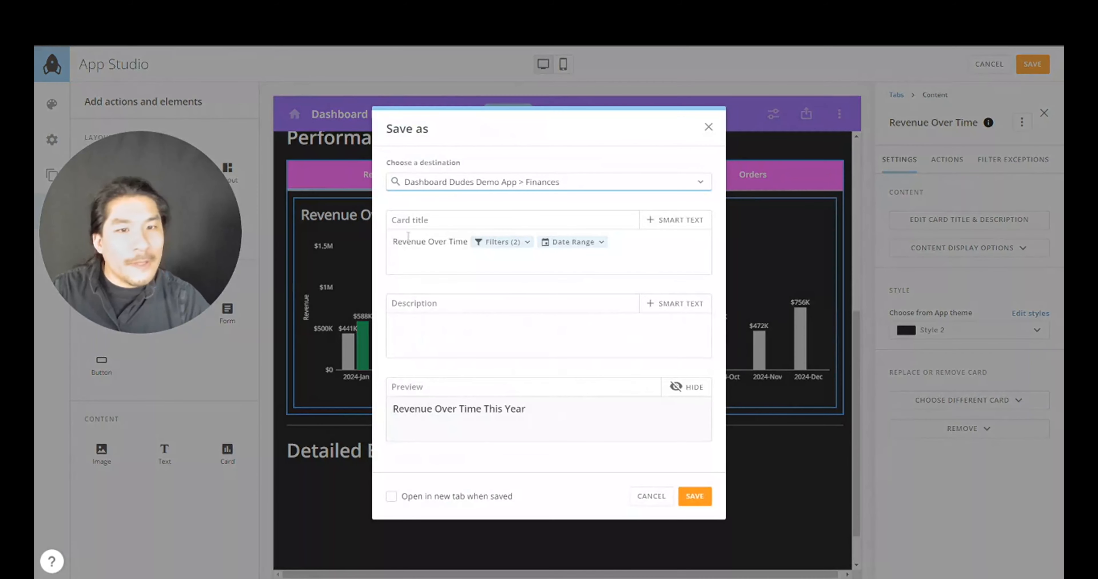
pyautogui.click(395, 242)
pyautogui.write('C')
pyautogui.write('umulta')
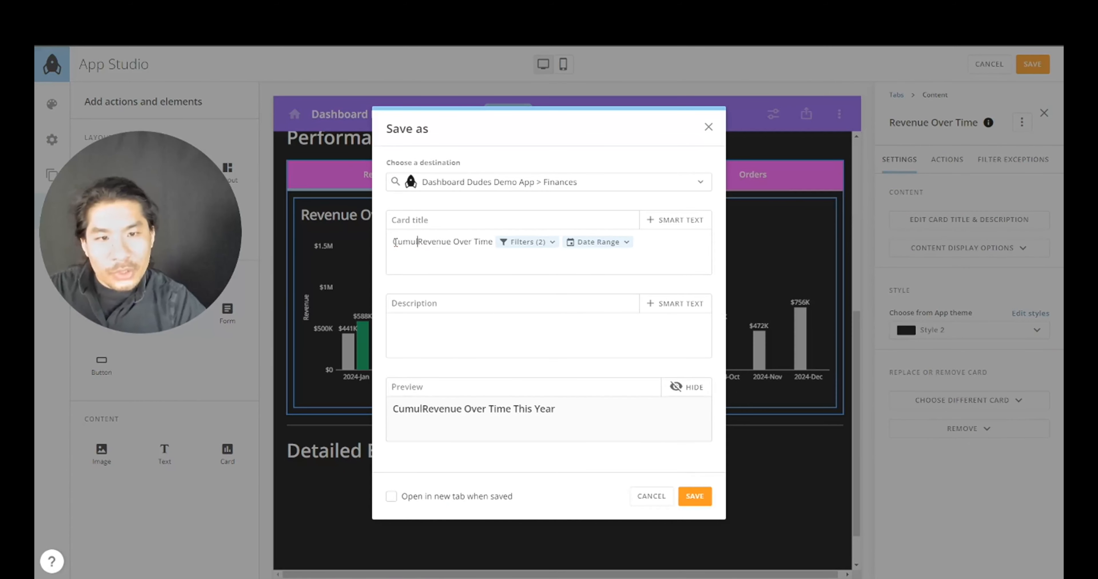
pyautogui.press('BackSpace')
pyautogui.press('BackSpace')
pyautogui.write('ative')
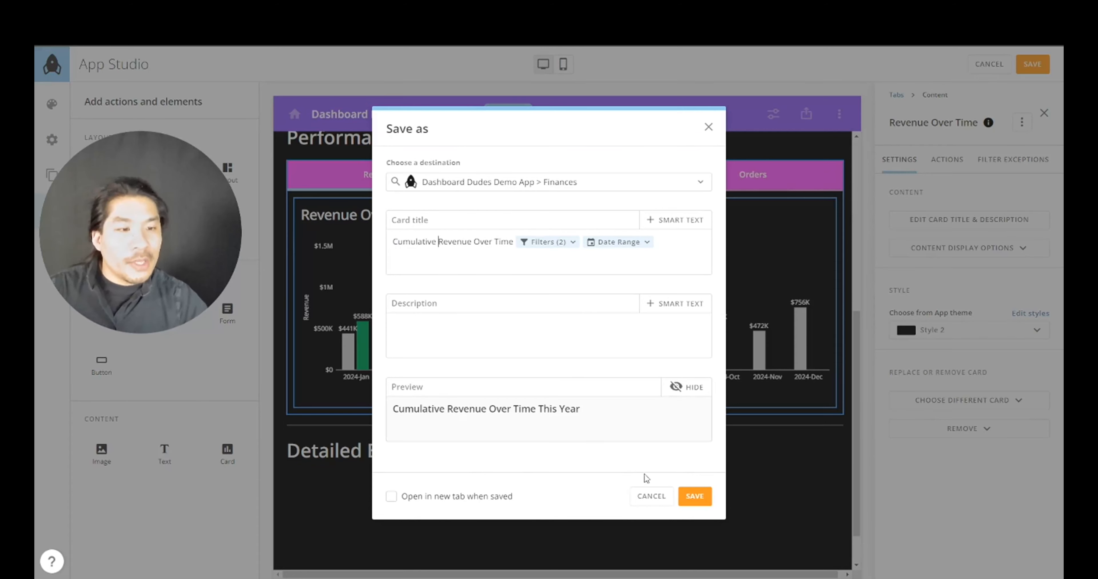
pyautogui.click(695, 496)
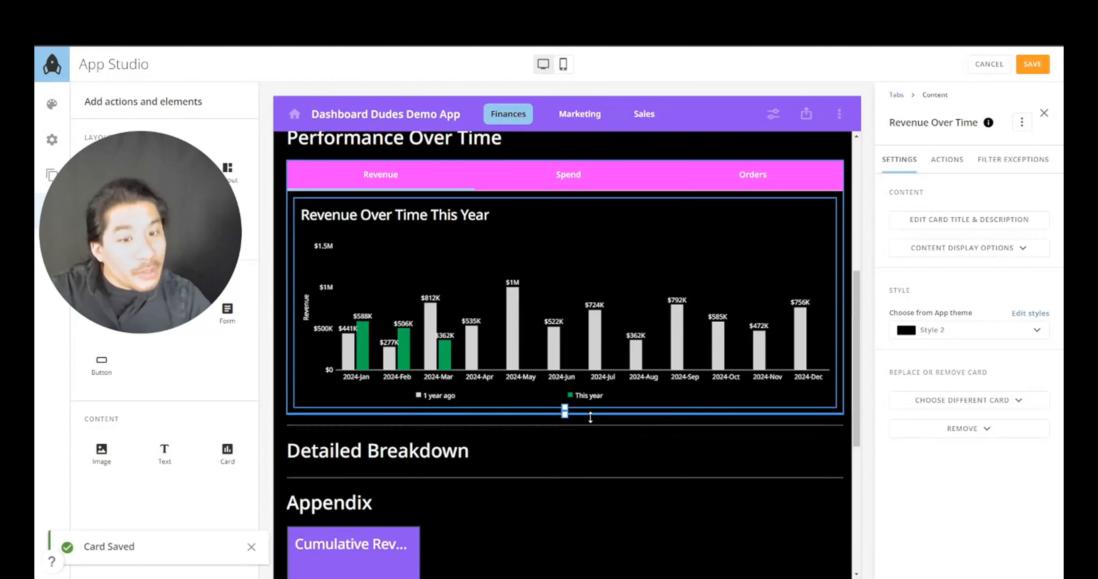
# - Place the cumulative copy below the revenue bar chart and give it black Style 2
pyautogui.scroll(-3, 403, 502)
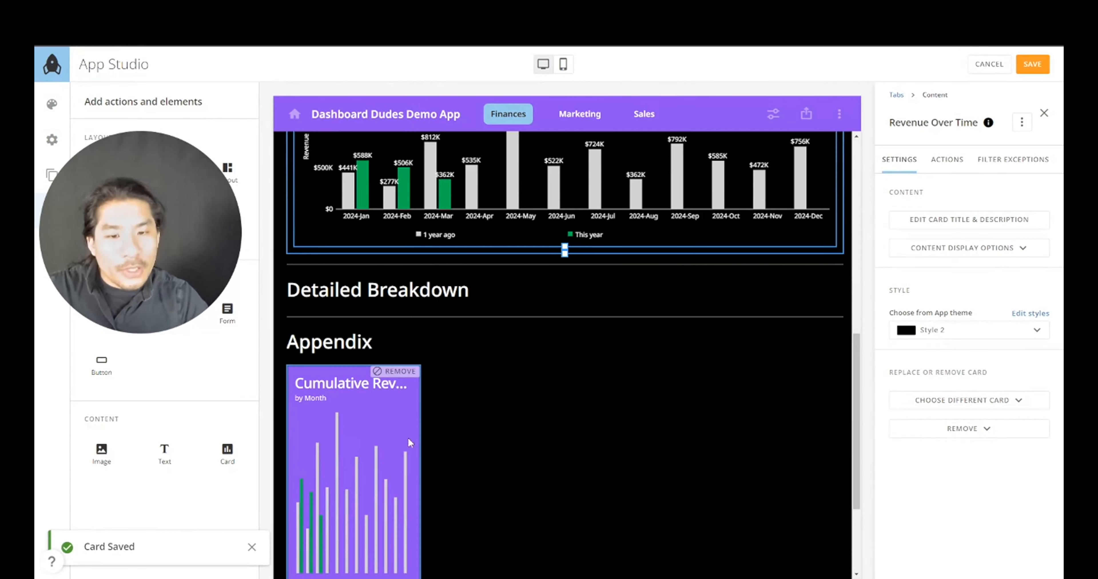
pyautogui.moveTo(407, 437); pyautogui.dragTo(491, 247)
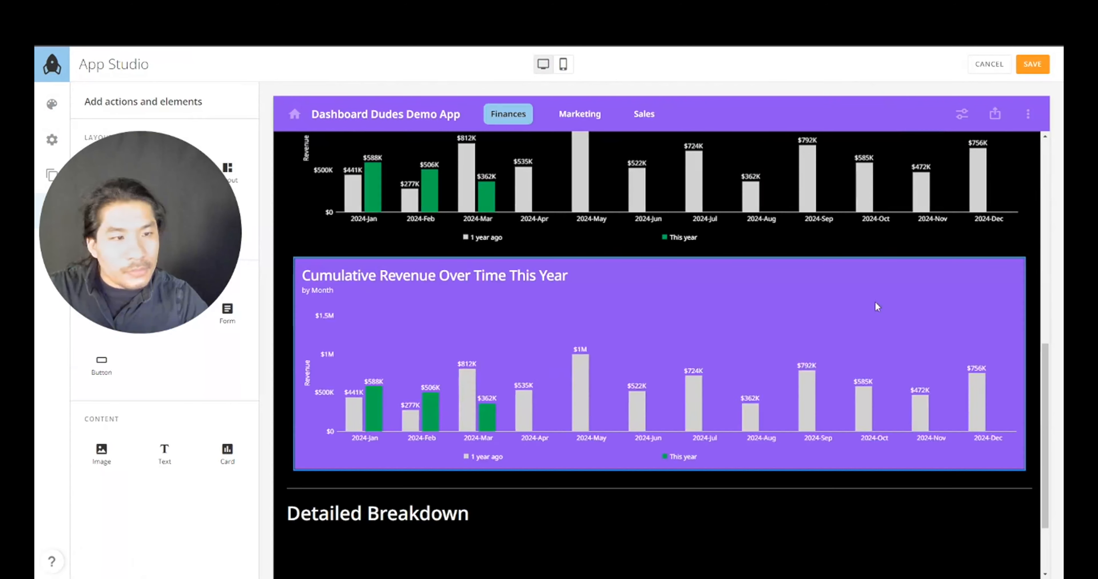
pyautogui.click(934, 277)
pyautogui.click(955, 330)
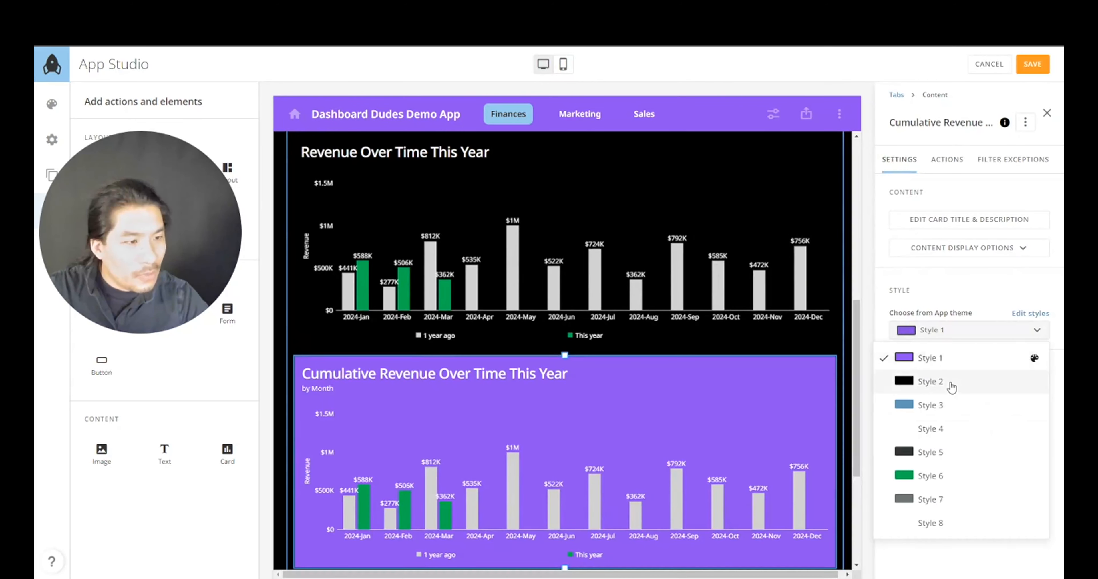
pyautogui.click(951, 385)
# - Hide the cumulative card's by Month timeframe subtitle
pyautogui.click(965, 247)
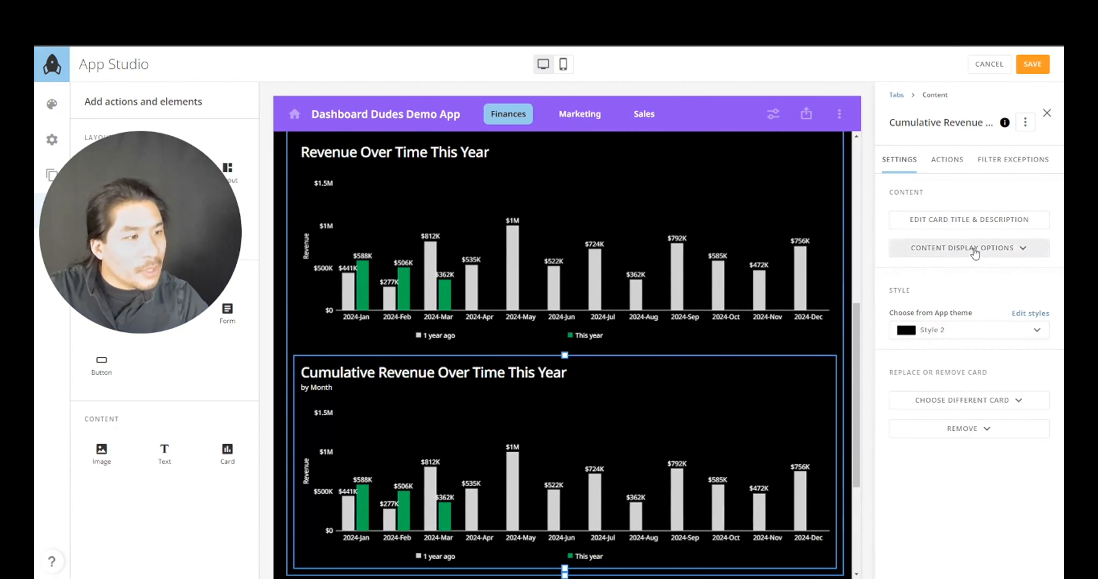
pyautogui.click(972, 327)
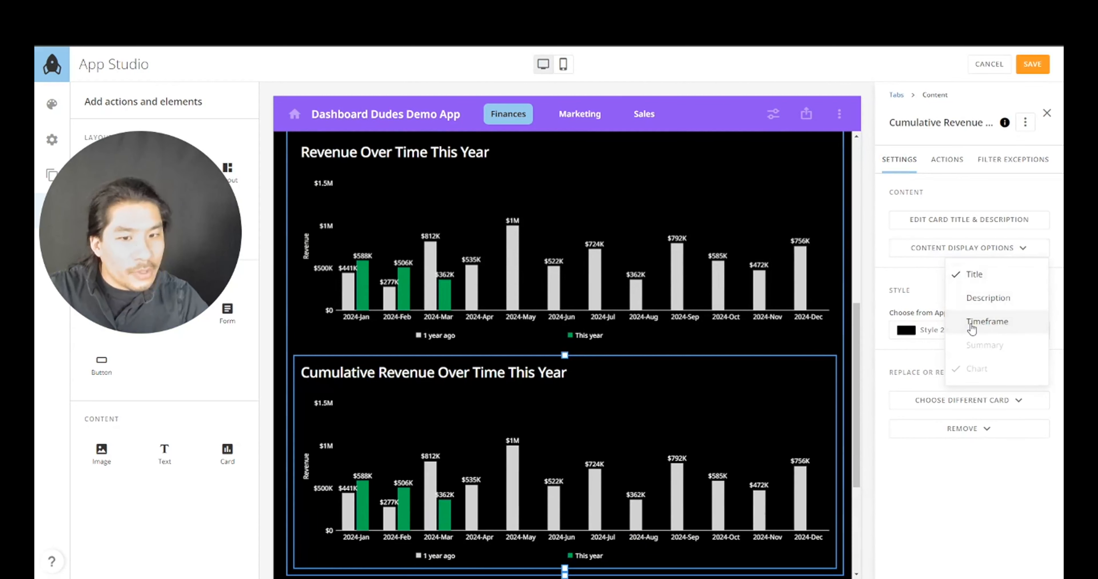
pyautogui.scroll(-1, 686, 418)
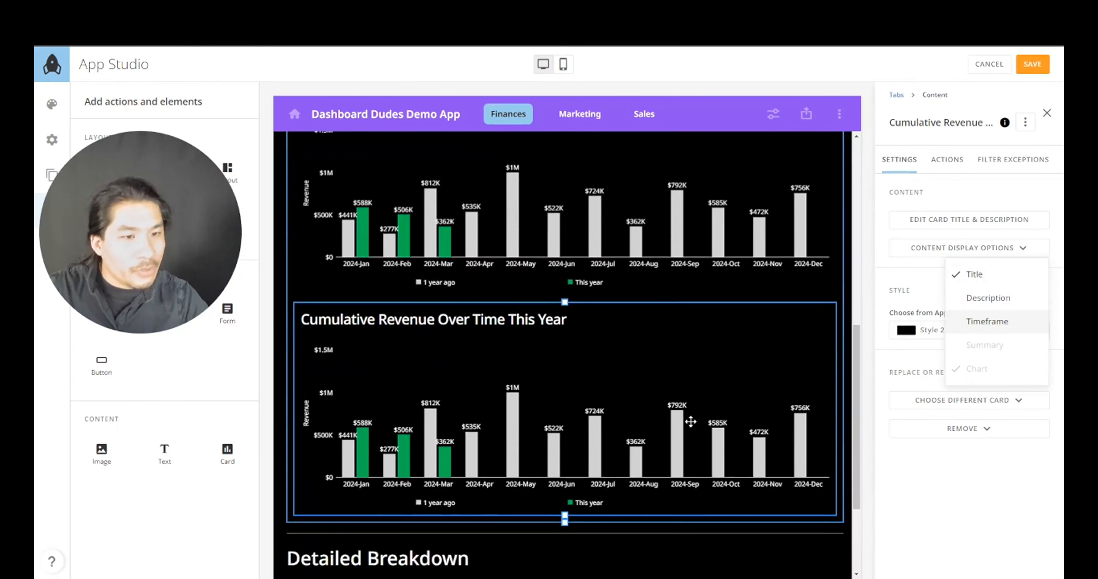
pyautogui.click(1023, 125)
pyautogui.click(1025, 123)
pyautogui.click(1001, 144)
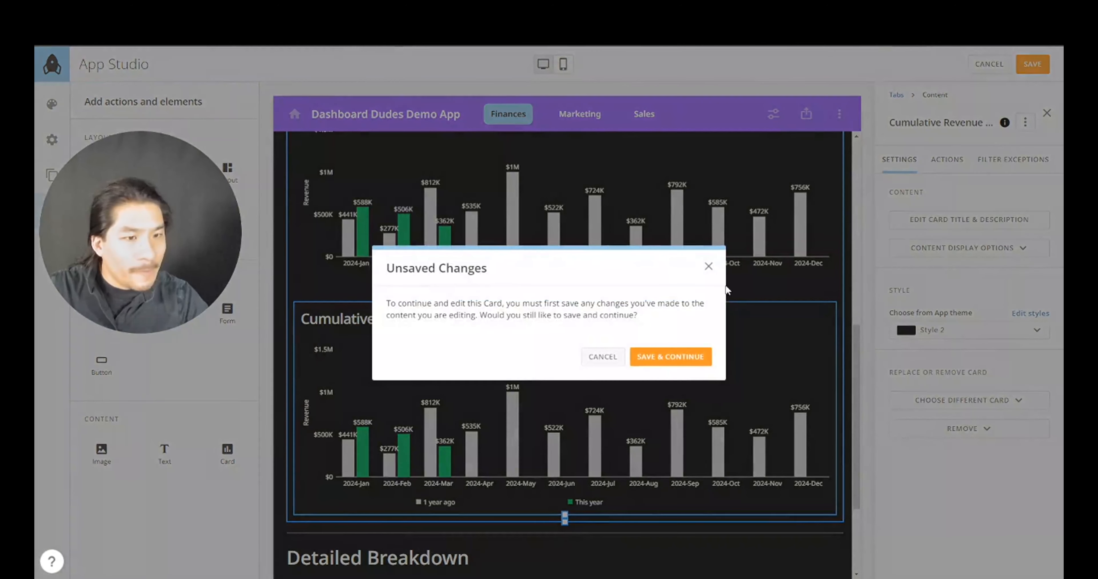
# - Make the card a Running total line chart compared against 1 year ago
pyautogui.click(691, 357)
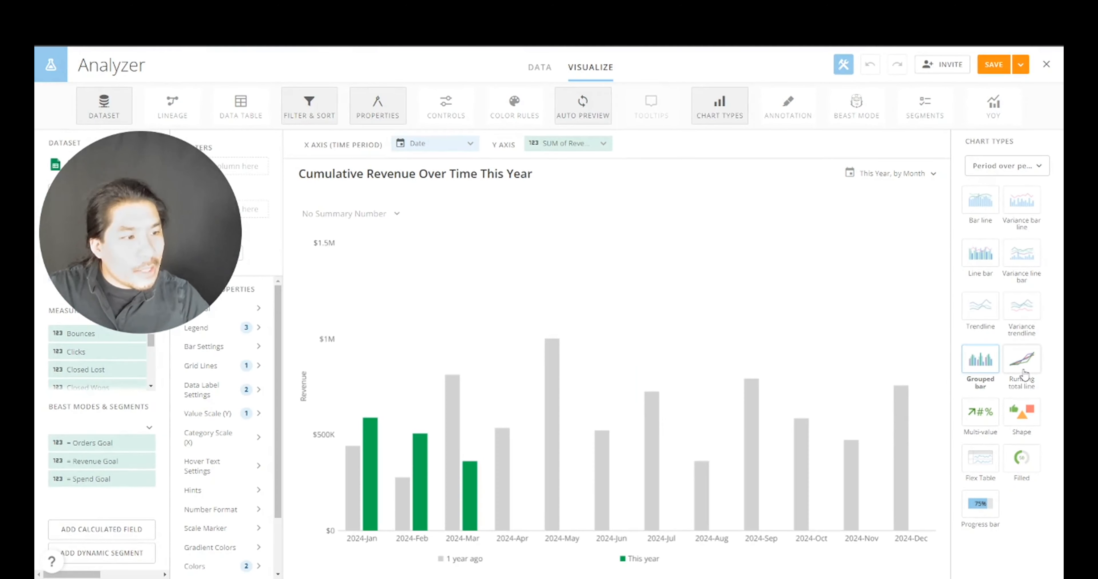
pyautogui.click(1024, 374)
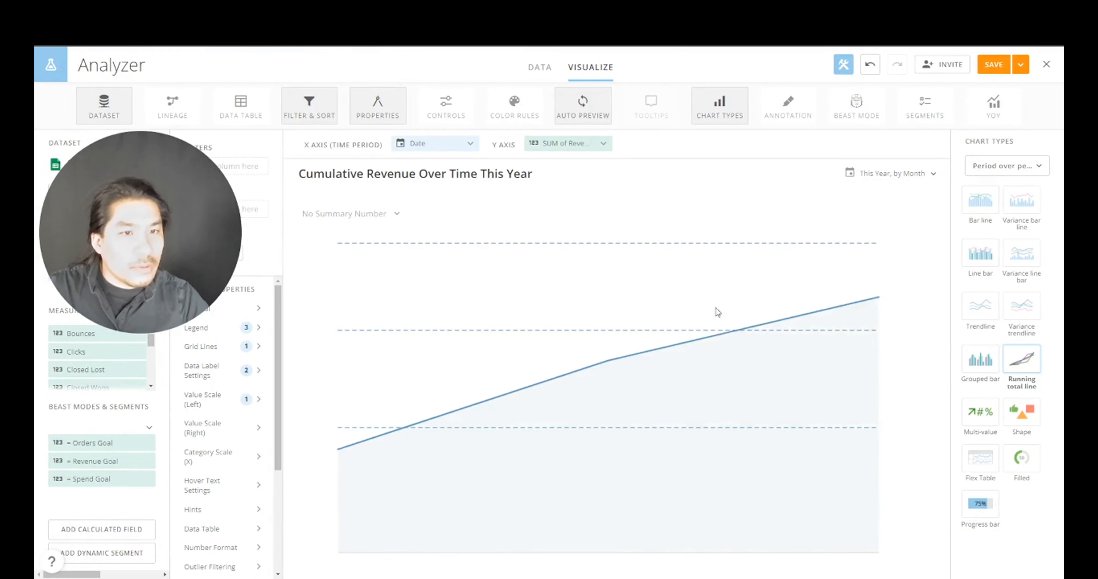
pyautogui.click(888, 174)
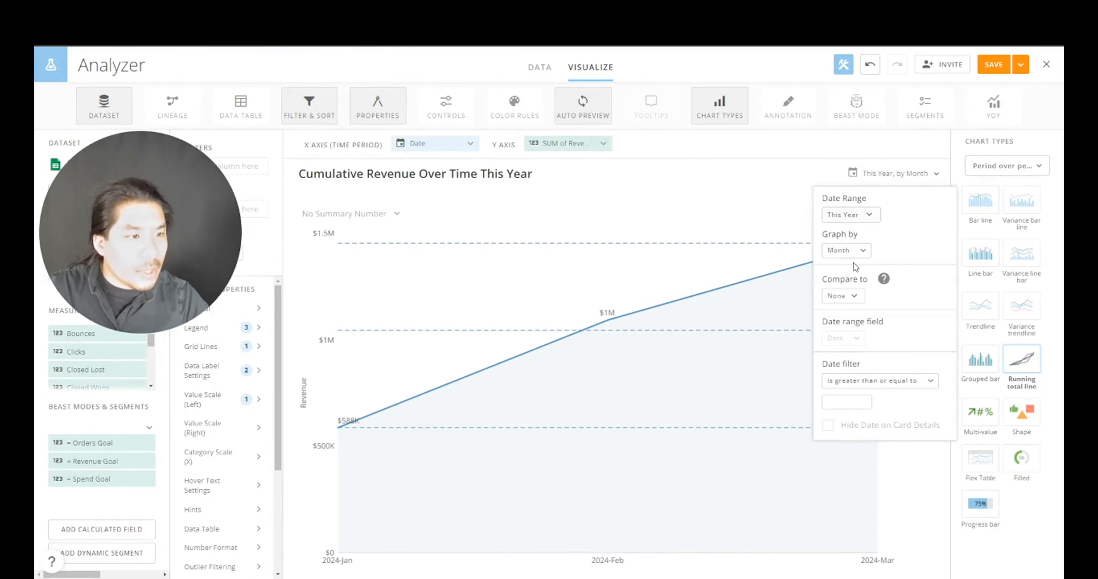
pyautogui.click(853, 298)
pyautogui.click(839, 449)
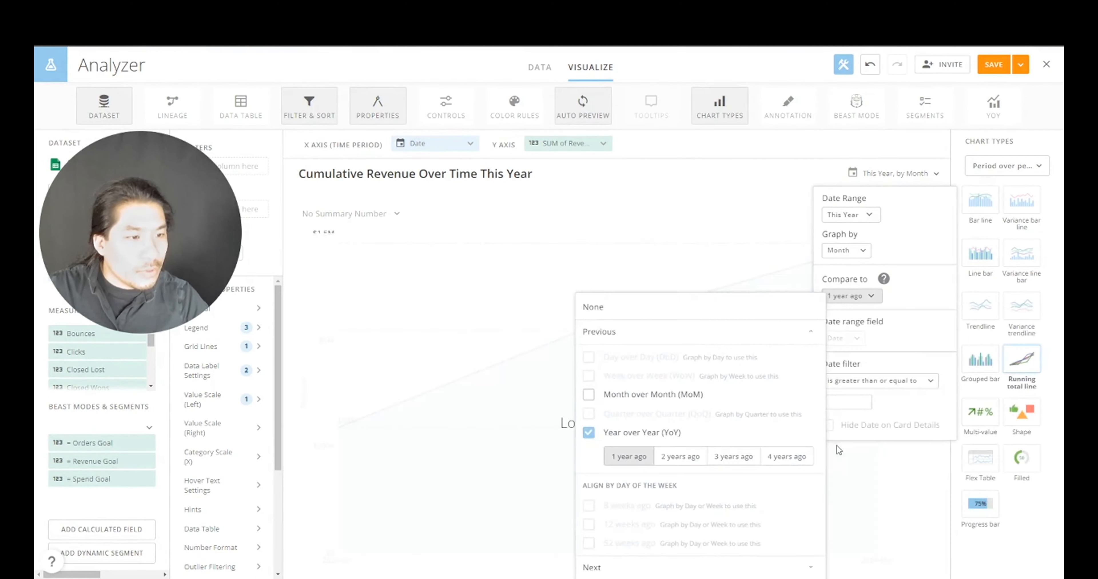
# - Close the date range settings and save the card back to the Finances page
pyautogui.click(886, 143)
pyautogui.click(885, 143)
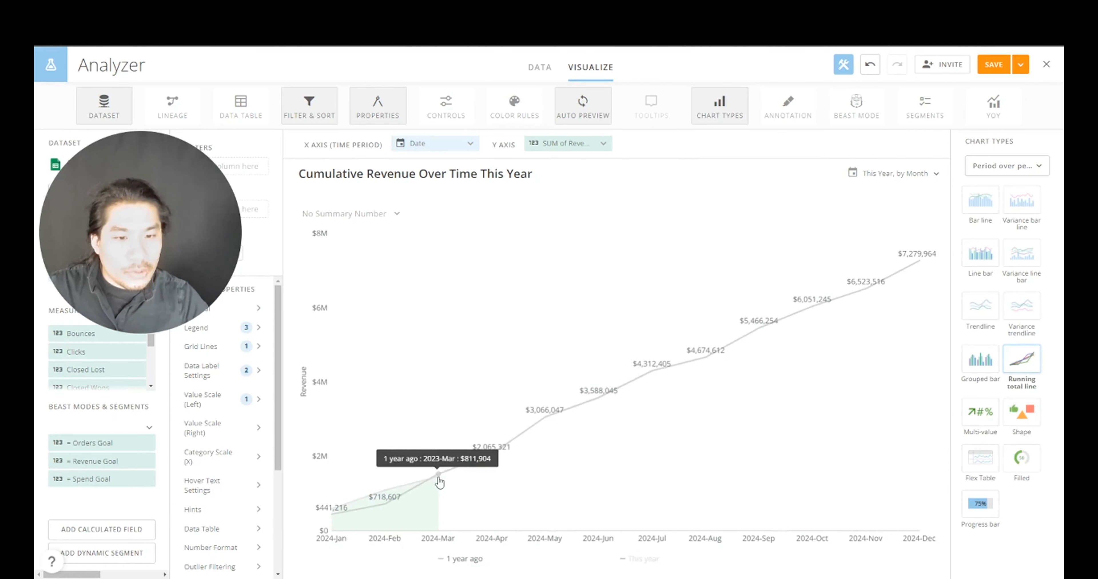
pyautogui.moveTo(441, 483)
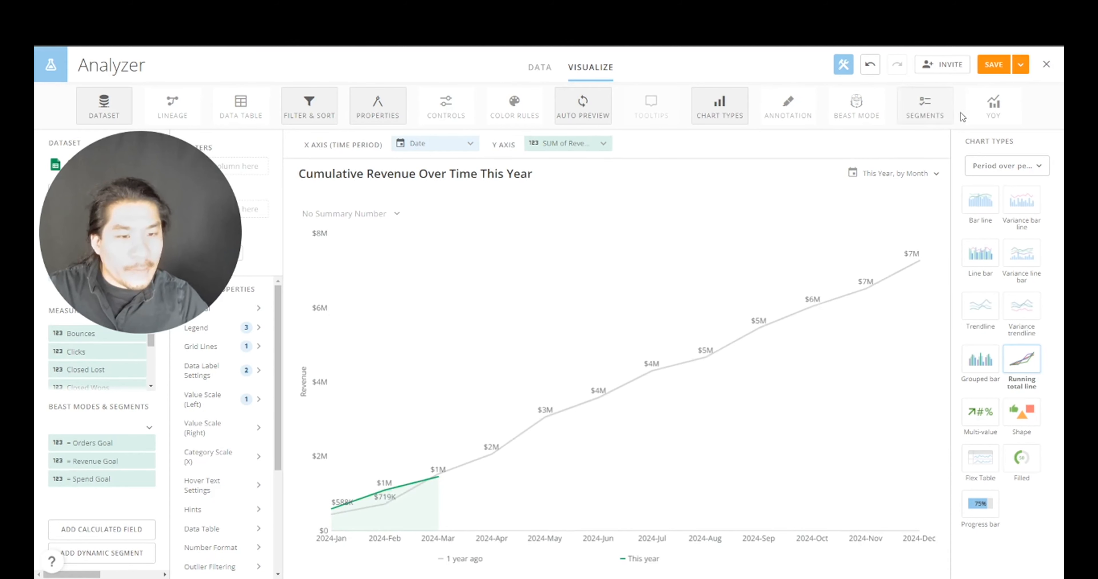
pyautogui.click(1025, 72)
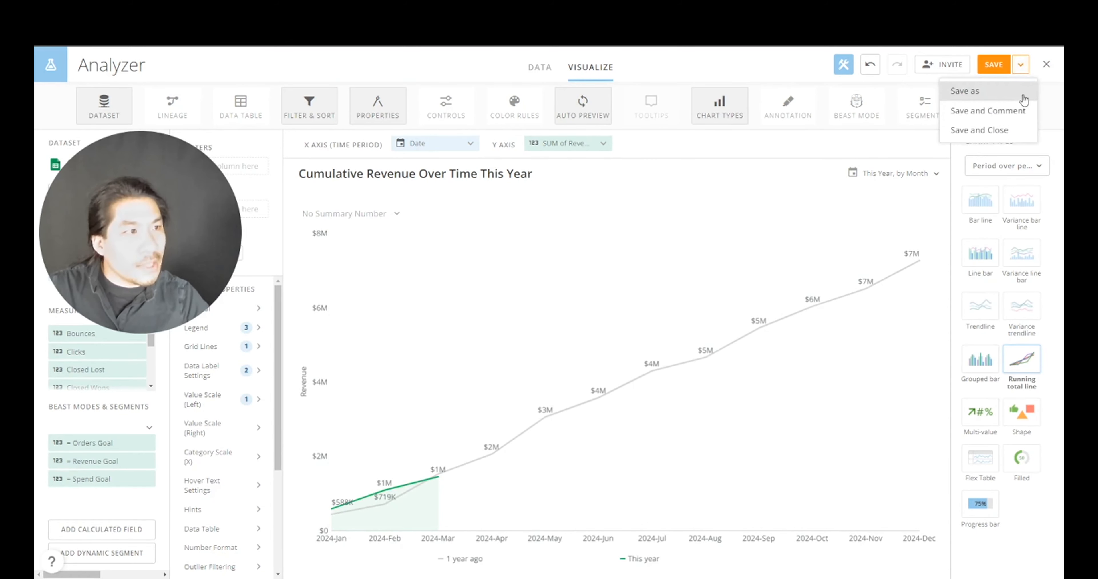
pyautogui.click(1014, 128)
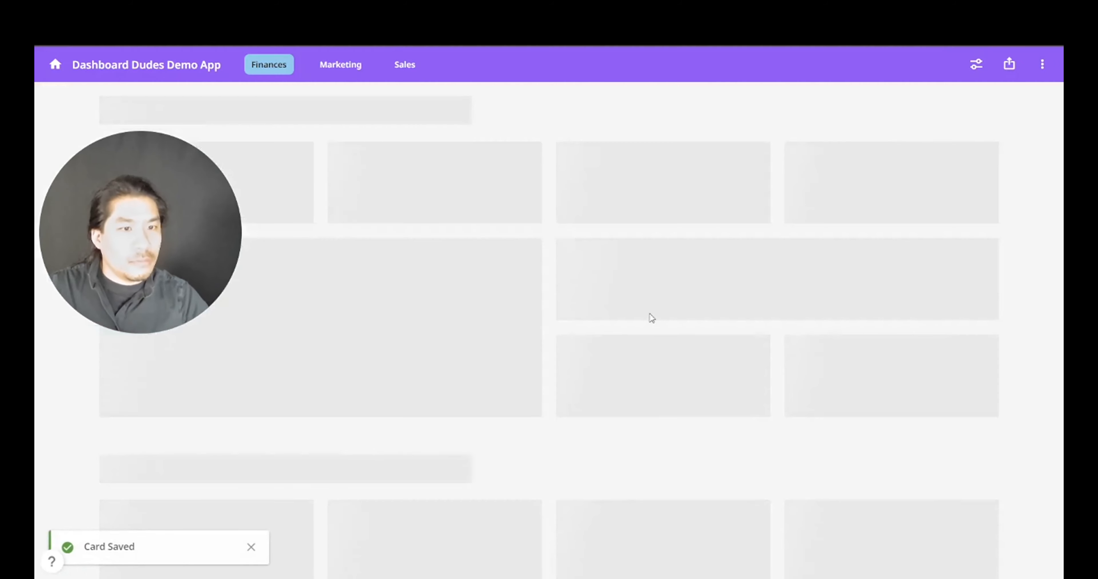
pyautogui.scroll(-5, 566, 360)
pyautogui.scroll(-4, 565, 362)
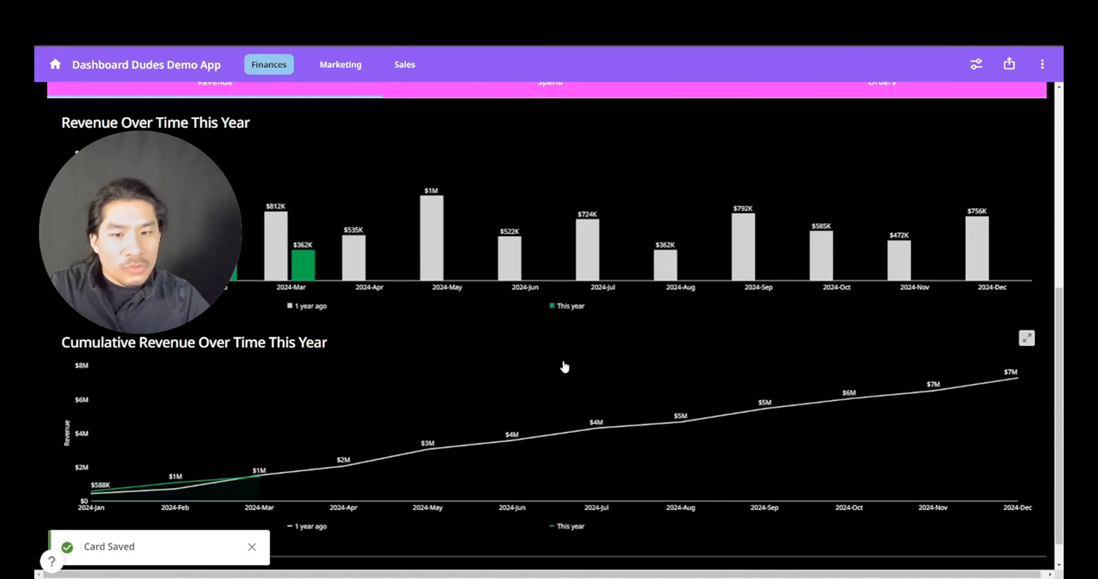
pyautogui.scroll(5, 529, 381)
pyautogui.scroll(-5, 529, 382)
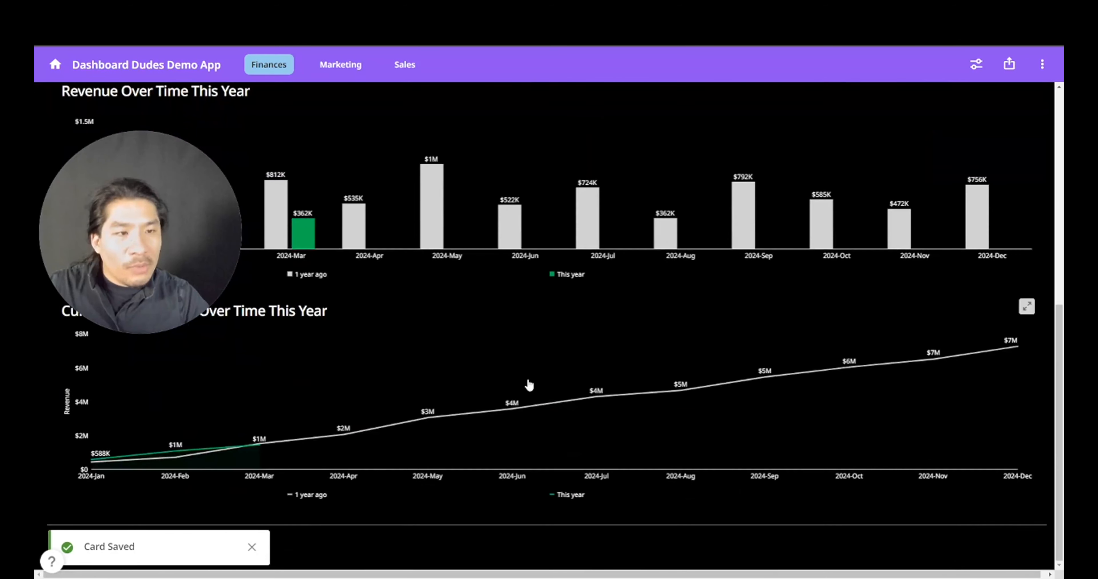
pyautogui.scroll(2, 529, 384)
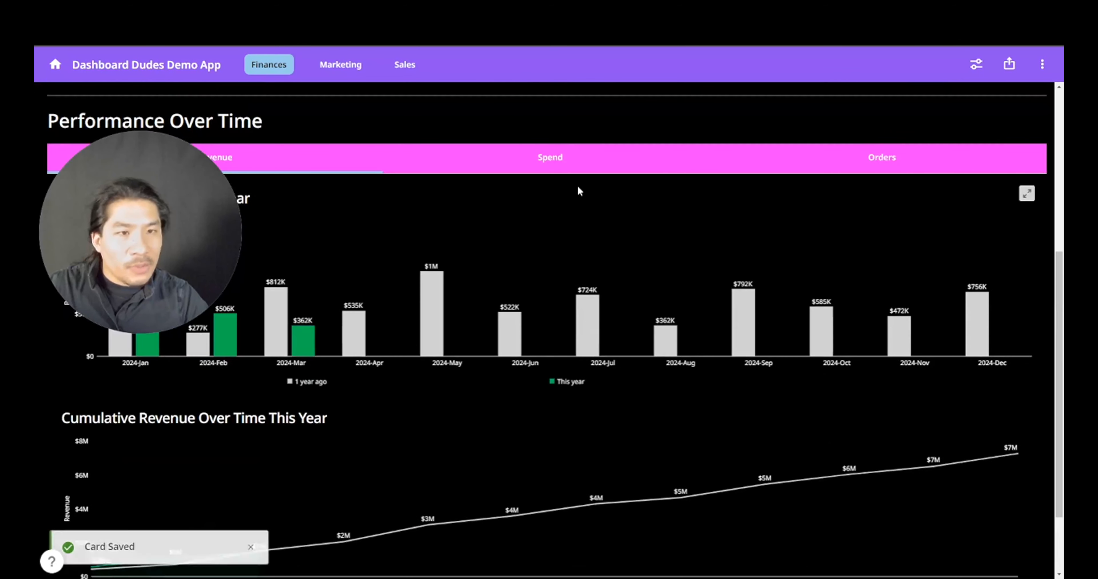
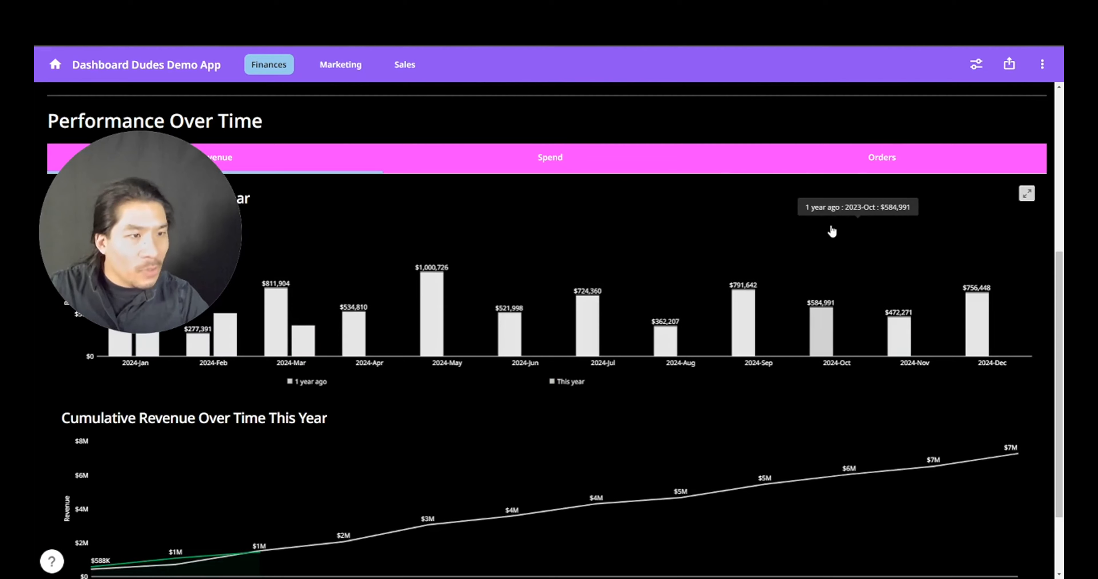
# - Clear an accidental cross-filter, then open the Revenue Over Time This Year card in Analyzer
pyautogui.click(664, 259)
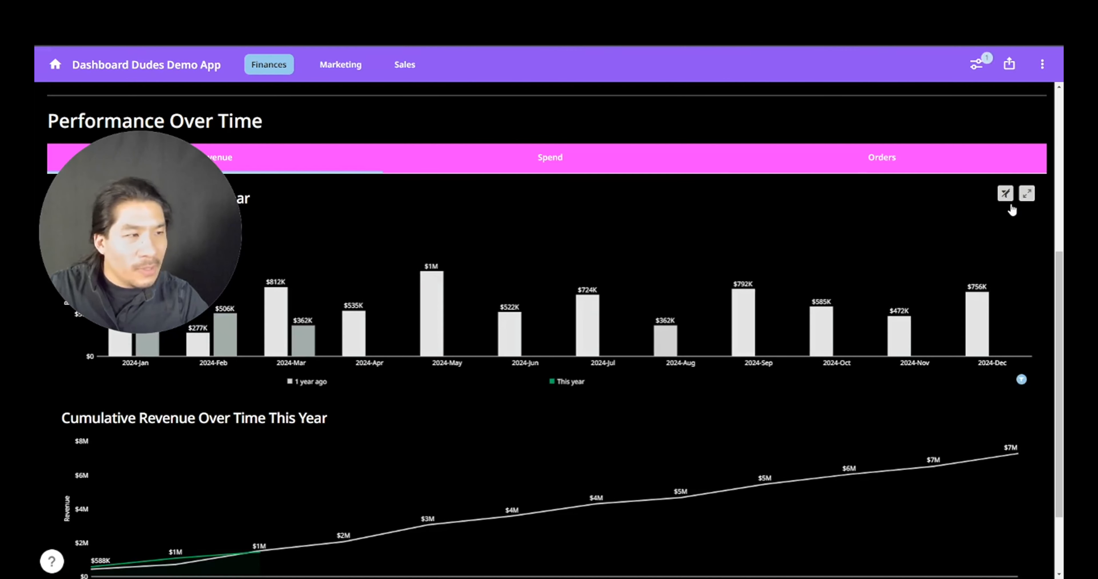
pyautogui.click(1005, 193)
pyautogui.click(1026, 193)
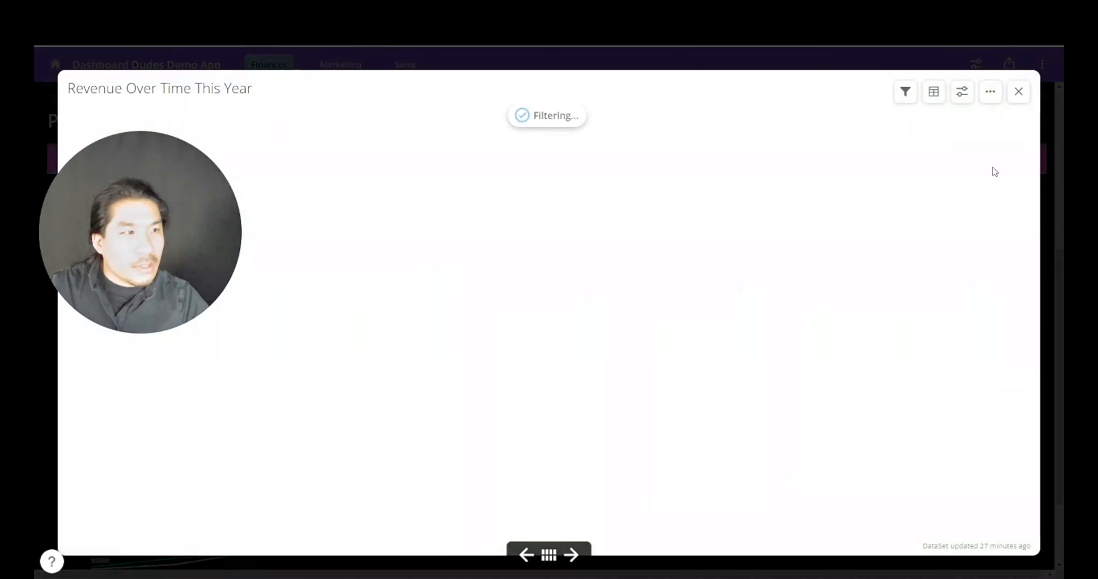
pyautogui.click(996, 96)
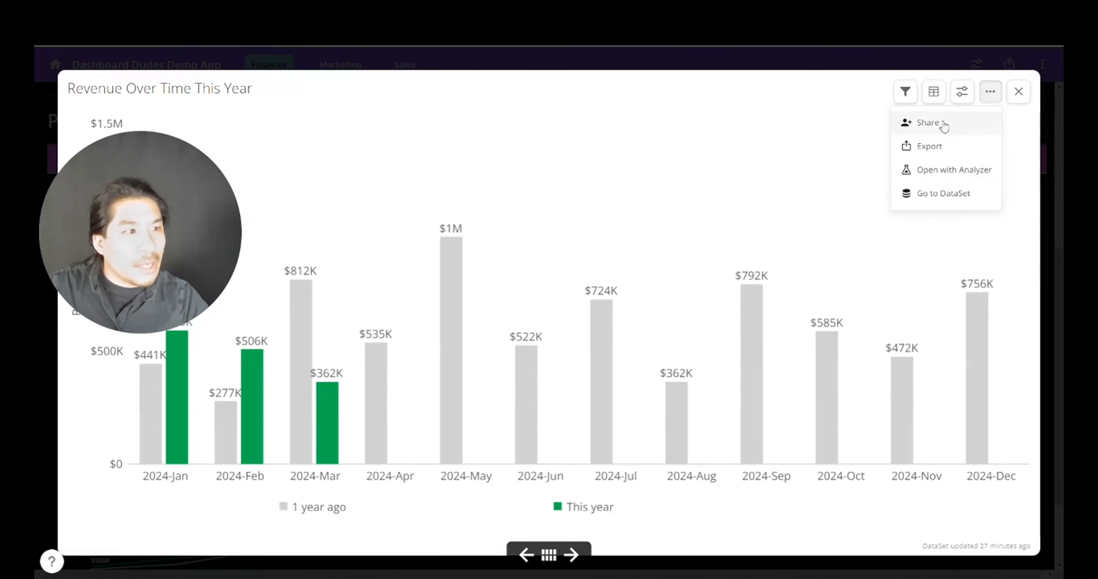
pyautogui.click(945, 176)
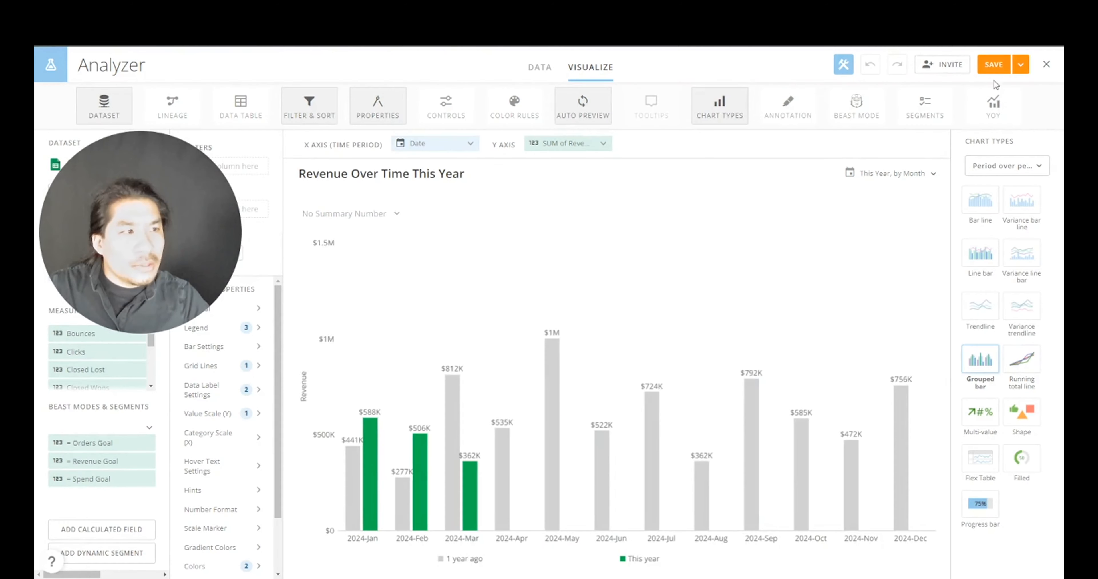
# - Save a copy of the revenue chart, swapping Revenue for Spend in the title
pyautogui.click(1021, 66)
pyautogui.click(981, 91)
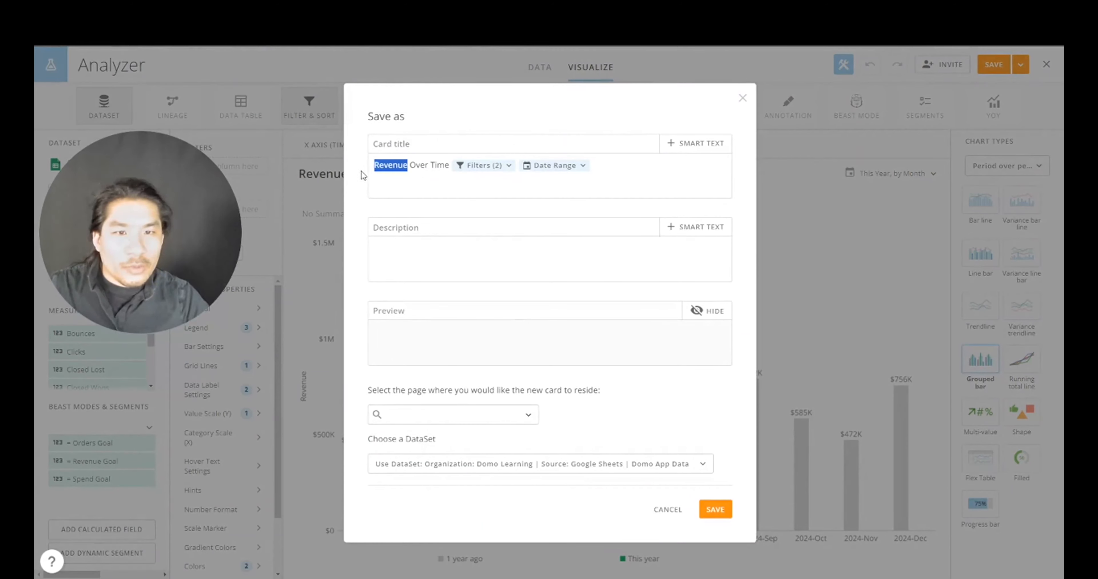
pyautogui.write('Spend')
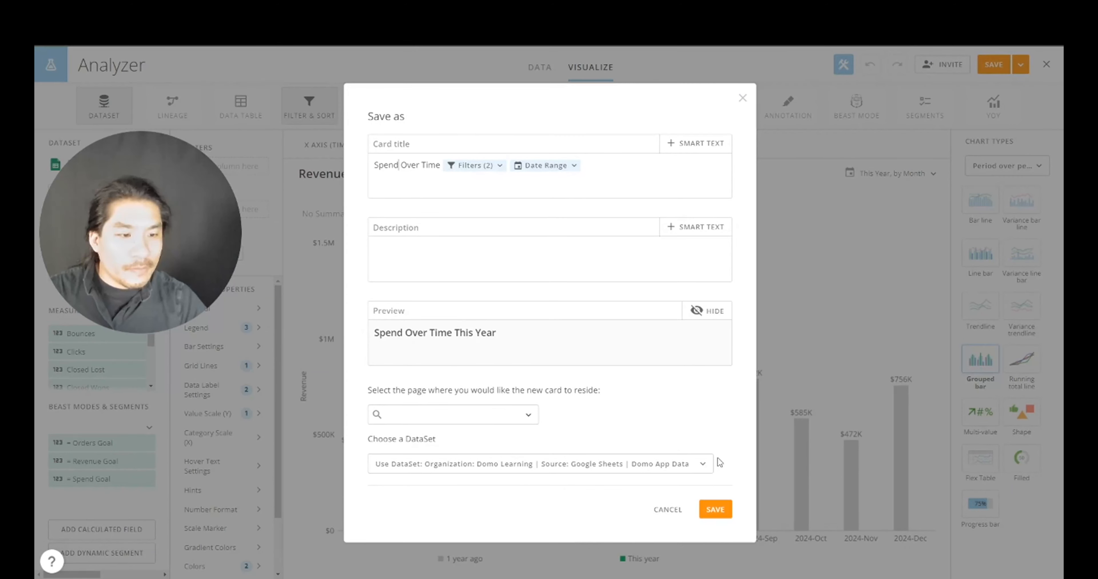
pyautogui.click(720, 508)
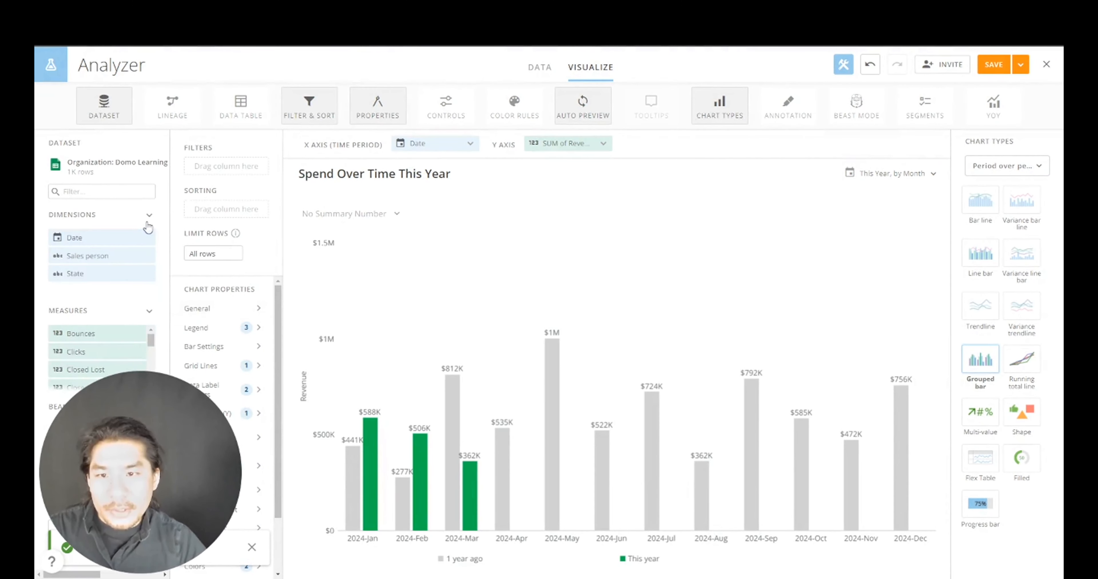
# - Plot the Spend measure on the Y axis and title the value scale Spend
pyautogui.click(143, 192)
pyautogui.write('spend')
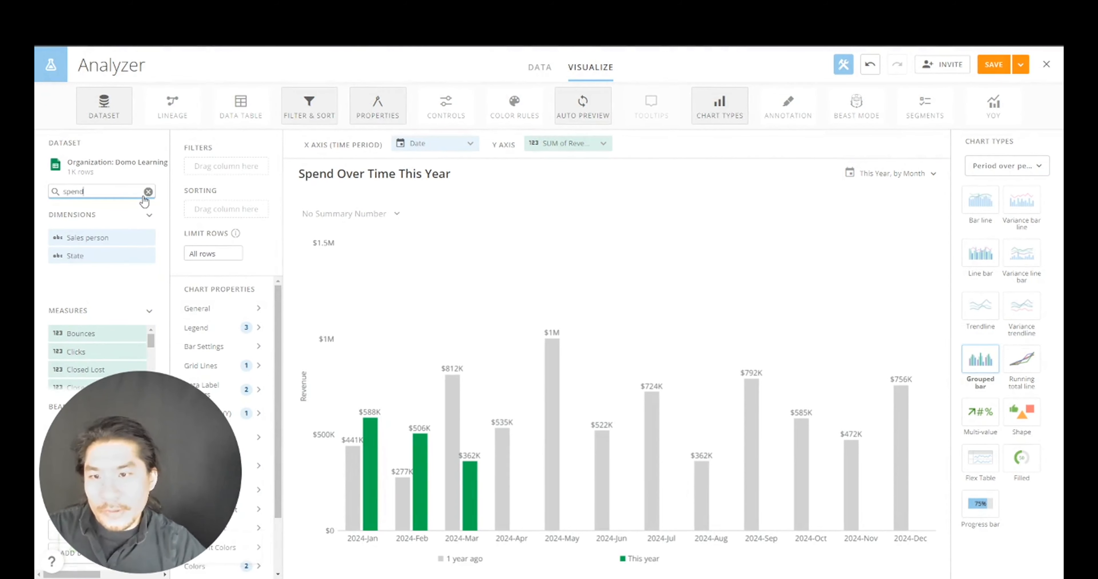
pyautogui.moveTo(100, 335); pyautogui.dragTo(565, 148)
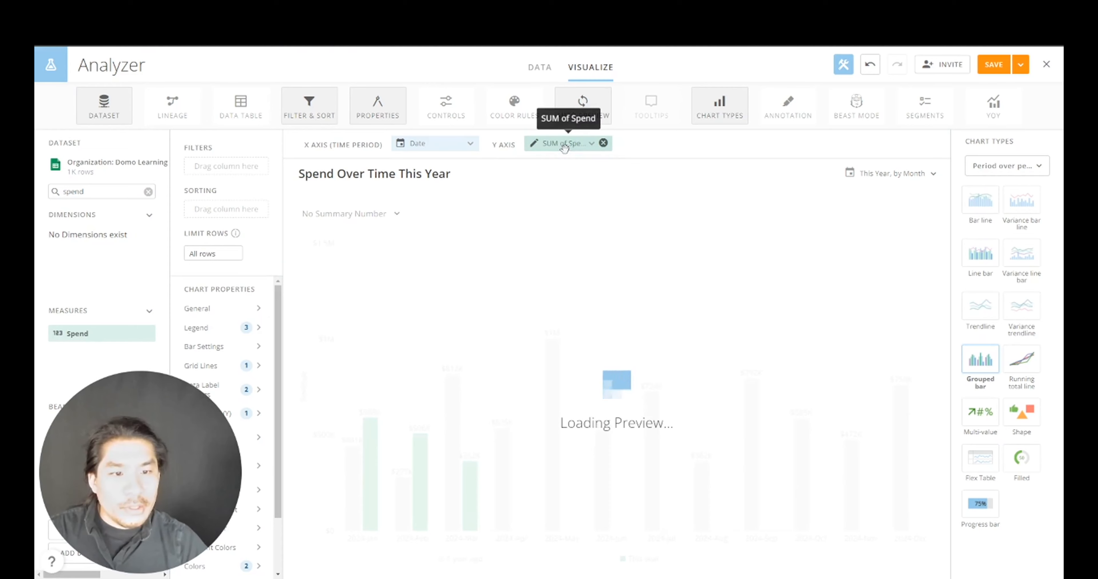
pyautogui.moveTo(179, 428); pyautogui.dragTo(762, 230)
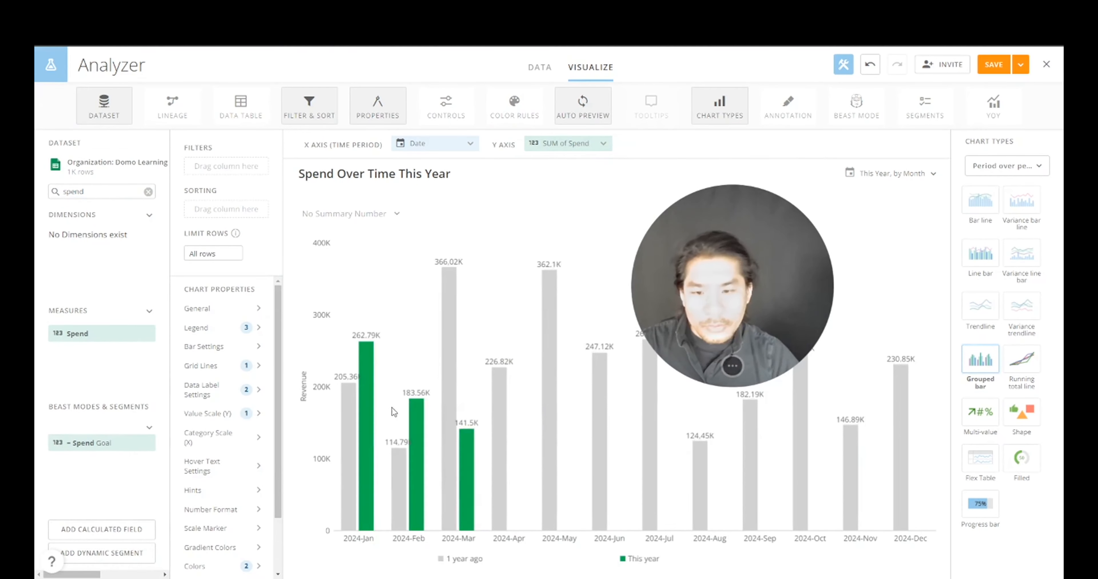
pyautogui.click(218, 419)
pyautogui.doubleClick(391, 323)
pyautogui.write('s')
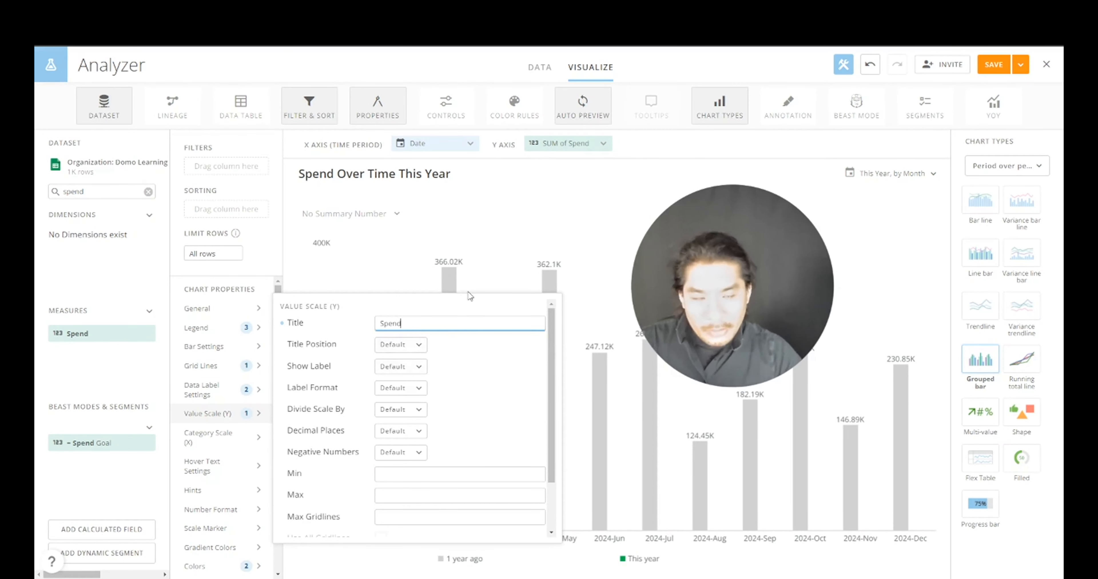
pyautogui.click(518, 251)
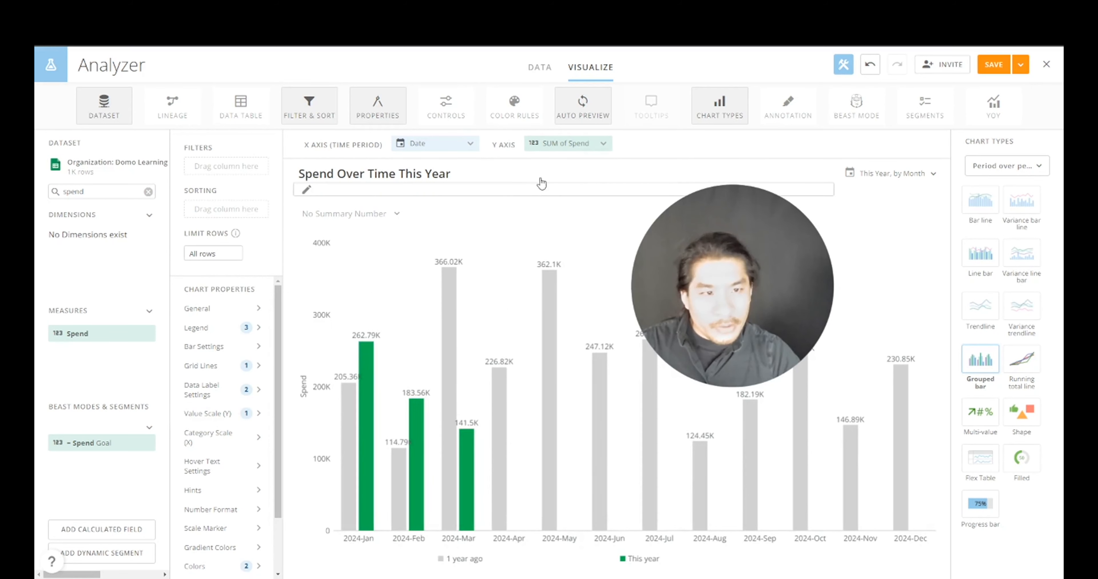
# - Format the Spend values as currency with 0 decimal places
pyautogui.click(565, 144)
pyautogui.click(570, 290)
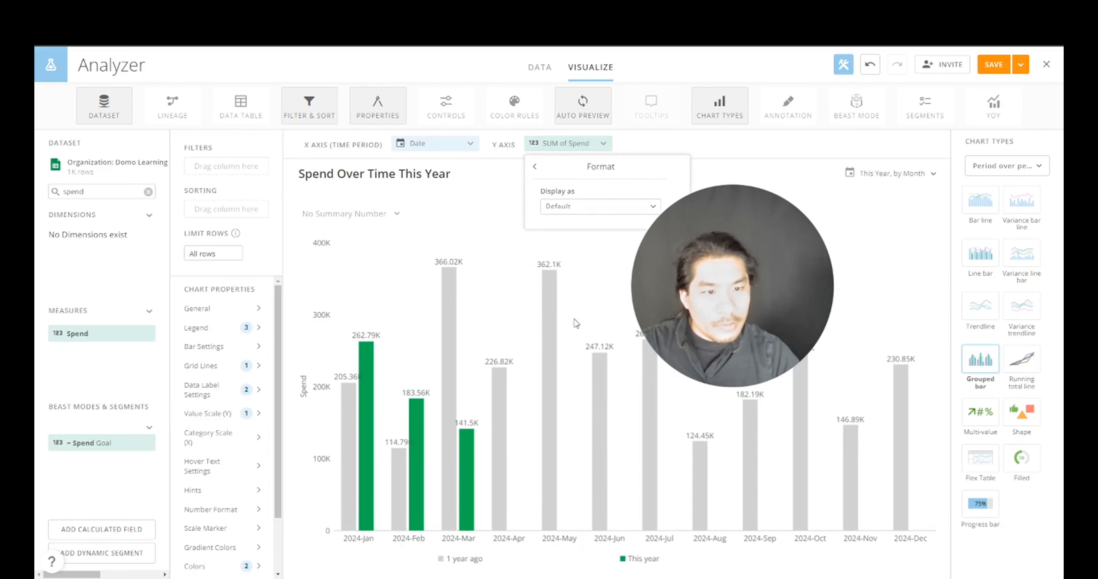
pyautogui.click(571, 209)
pyautogui.click(565, 268)
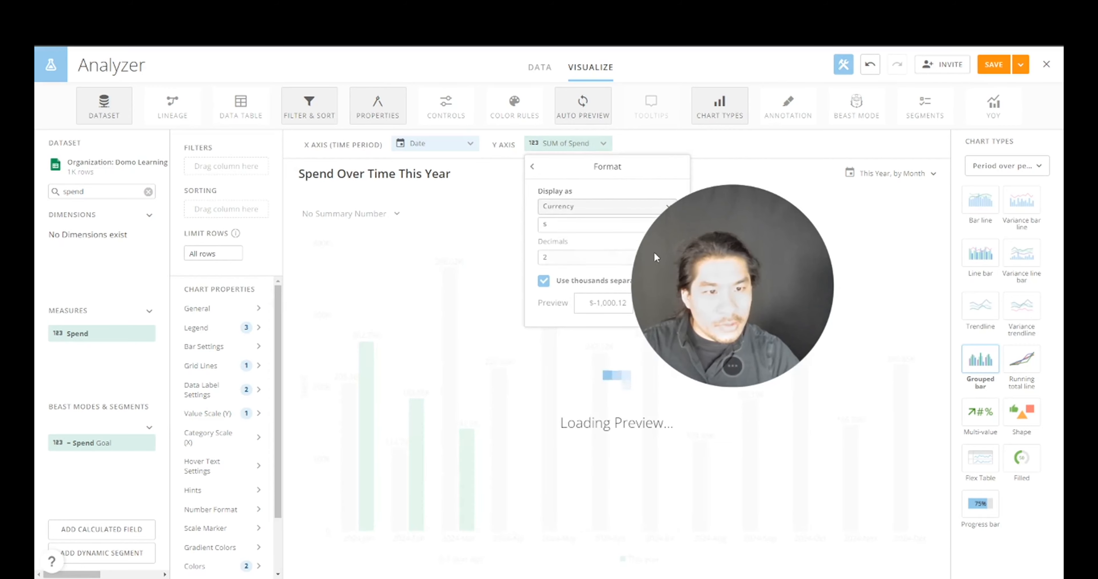
pyautogui.click(598, 259)
pyautogui.click(582, 283)
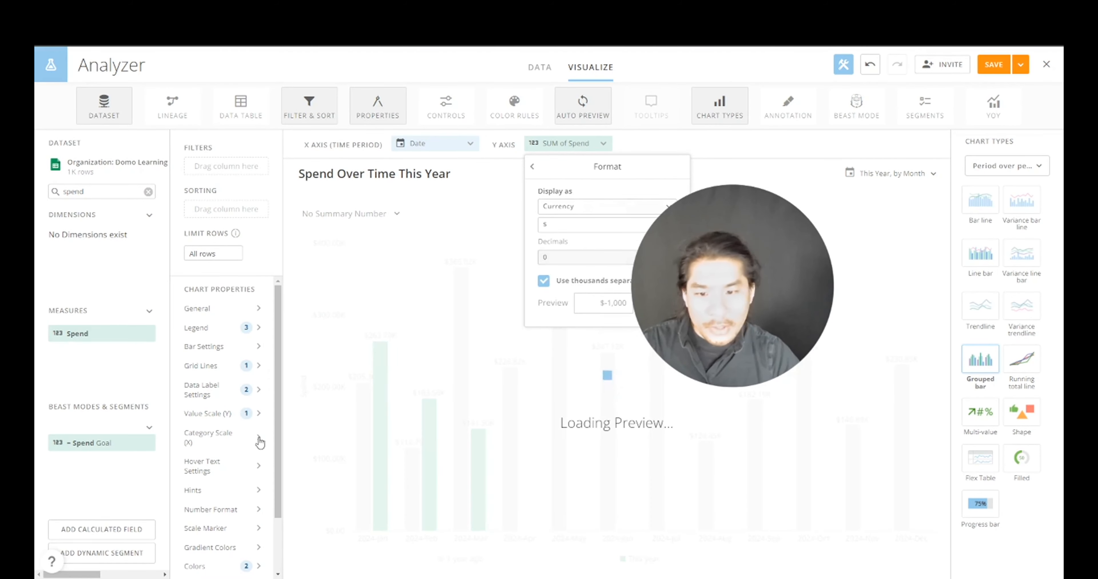
pyautogui.scroll(-2, 230, 462)
pyautogui.click(246, 499)
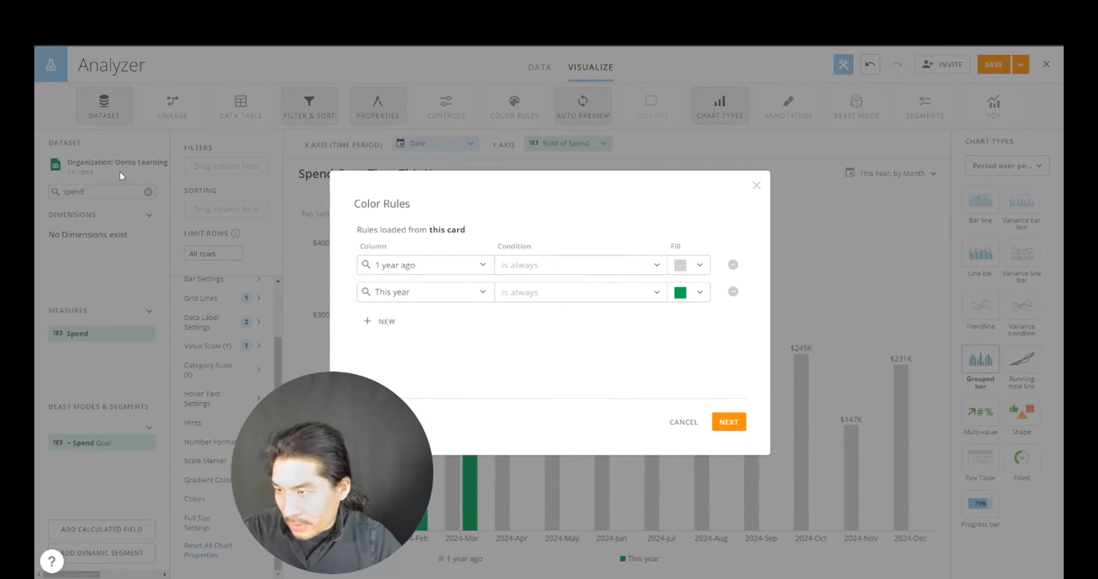
# - Colour the This year bars pink (FF40FF) and apply the colour rule
pyautogui.click(672, 299)
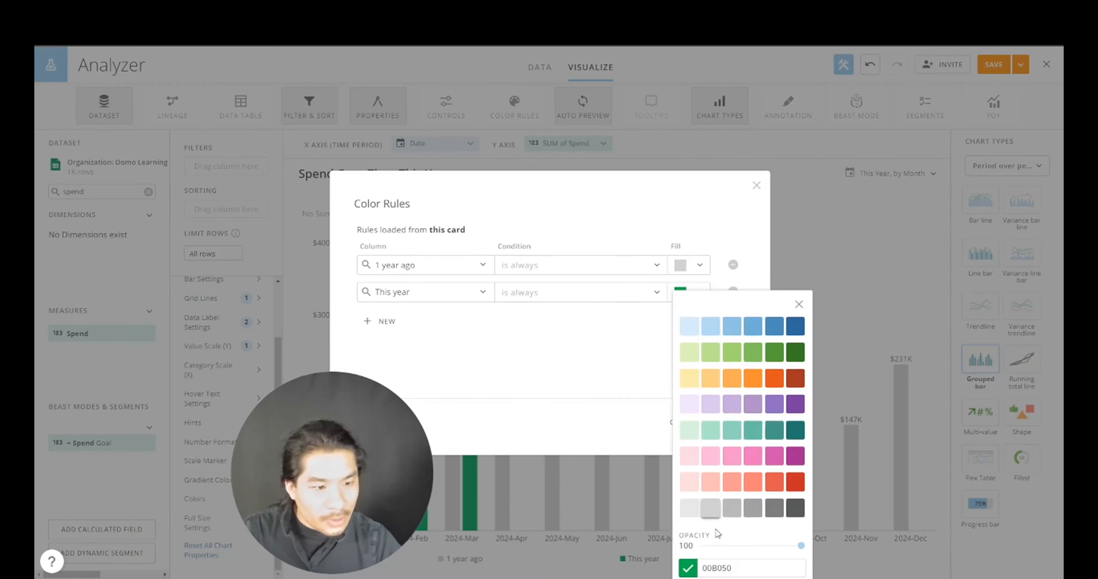
pyautogui.hotkey('ctrl', 'v')
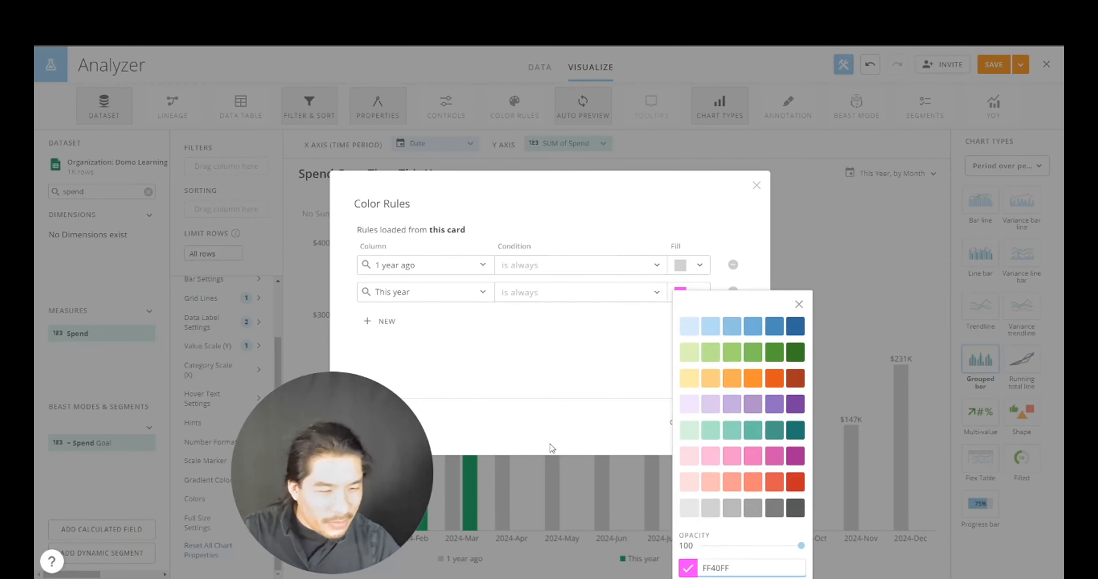
pyautogui.click(627, 393)
pyautogui.click(729, 424)
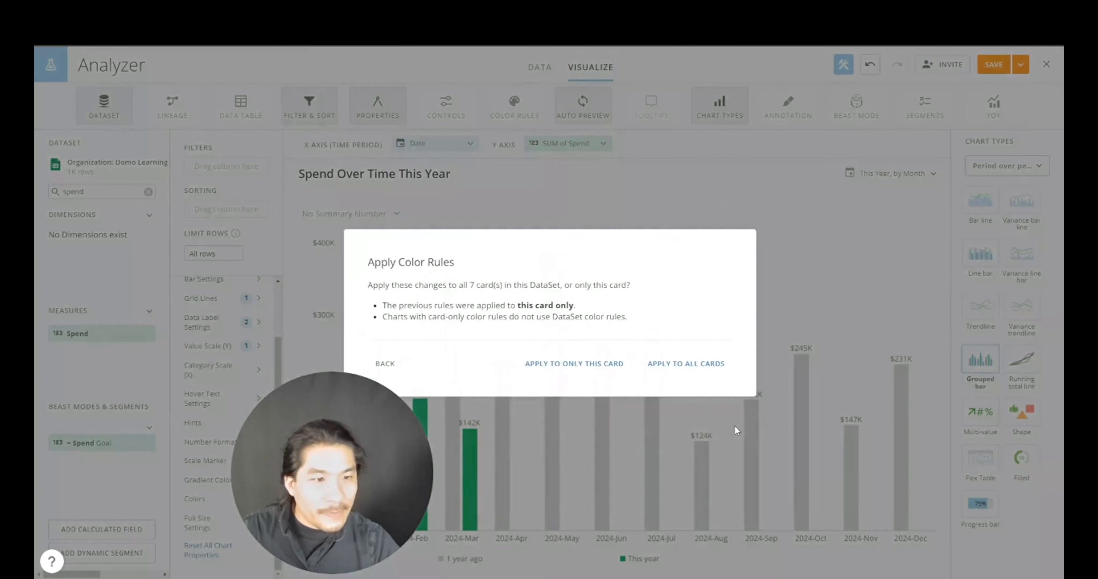
pyautogui.click(613, 364)
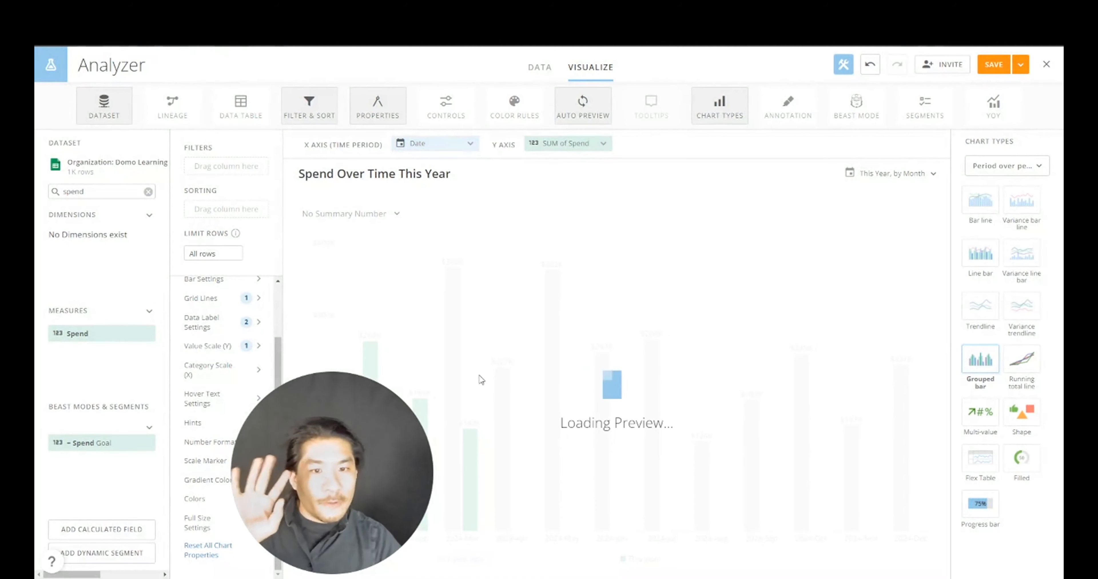
# - Save and close the Spend card, returning to the app
pyautogui.moveTo(549, 304)
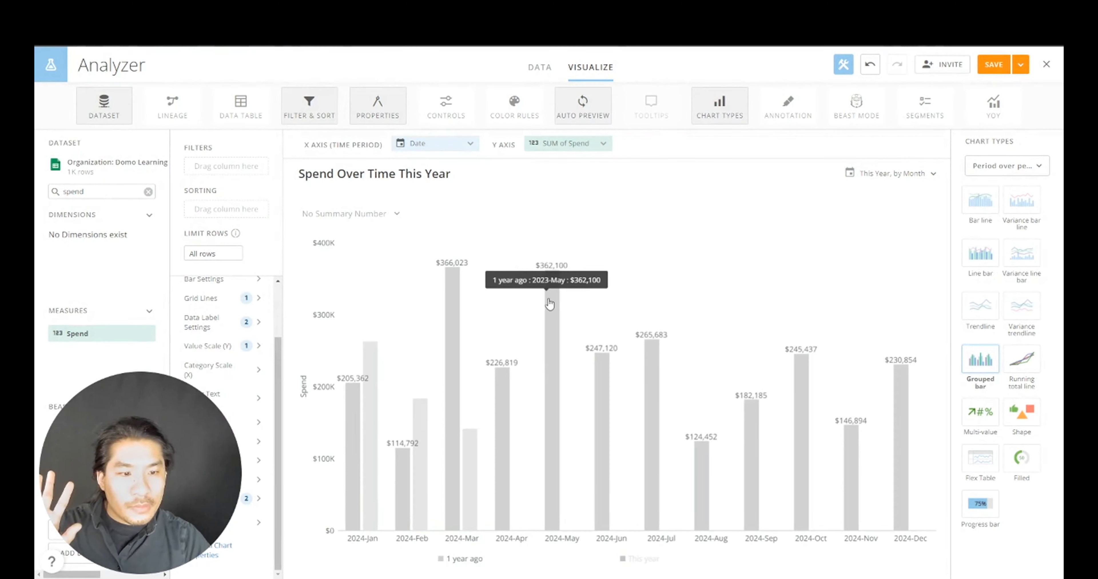
pyautogui.click(1021, 65)
pyautogui.click(1008, 130)
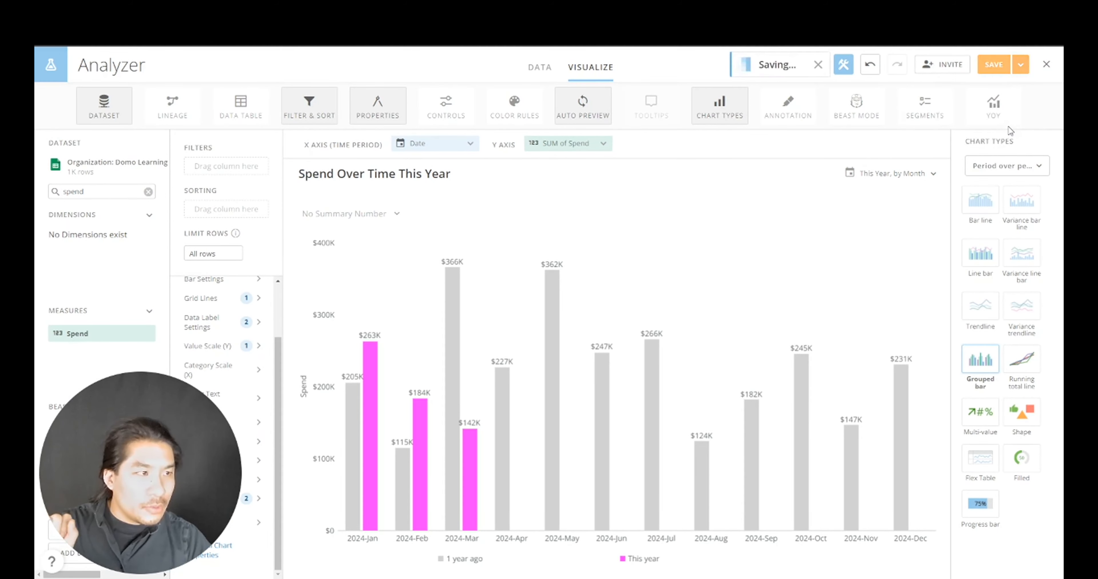
# - Save a copy of the Cumulative Revenue card titled Cumulative Spend Over Time
pyautogui.scroll(-15, 620, 342)
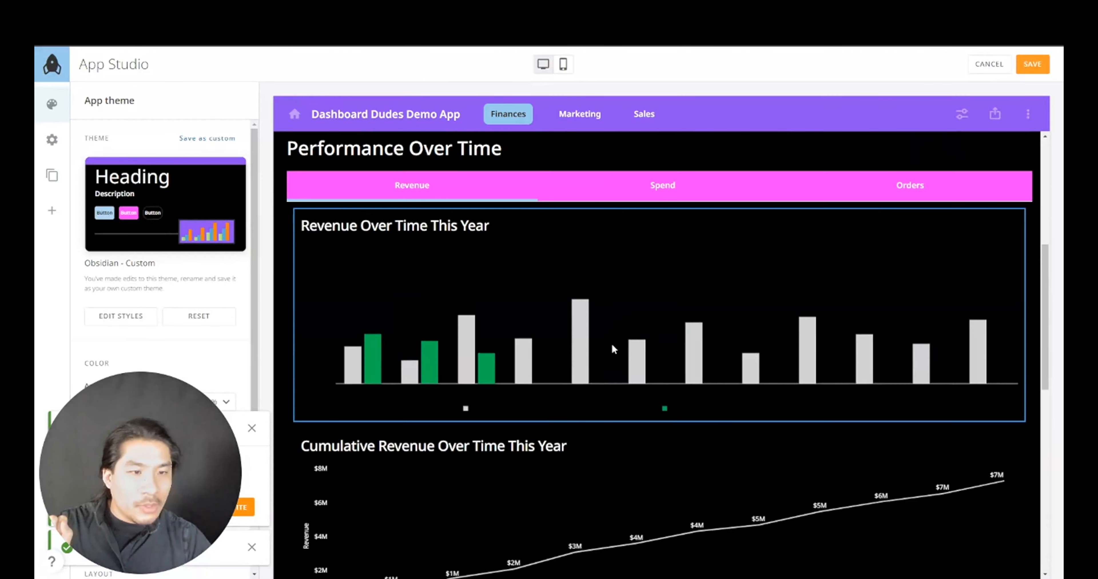
pyautogui.scroll(5, 477, 333)
pyautogui.scroll(2, 480, 337)
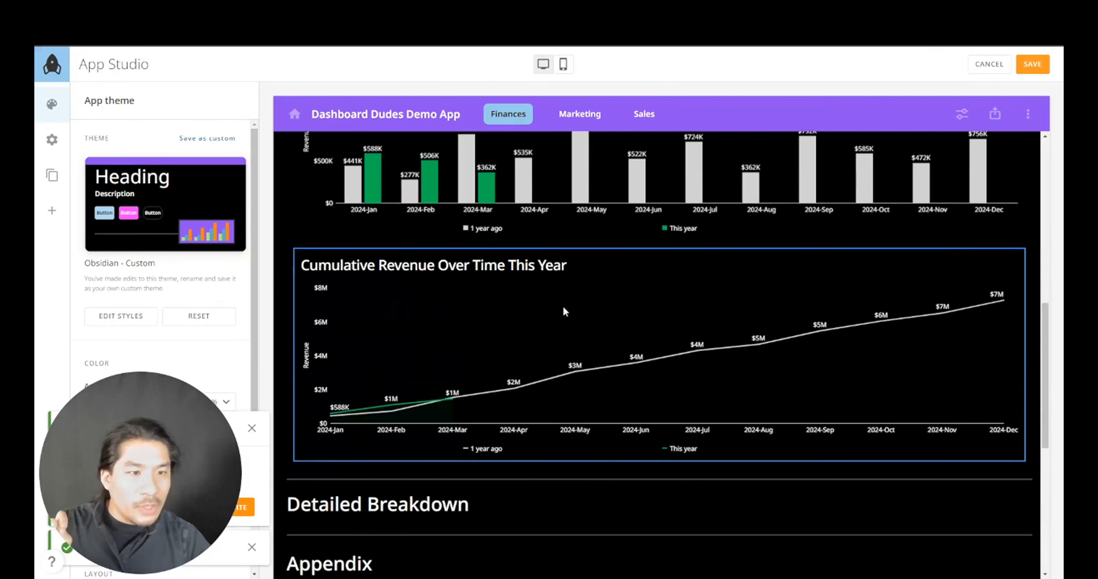
pyautogui.click(810, 286)
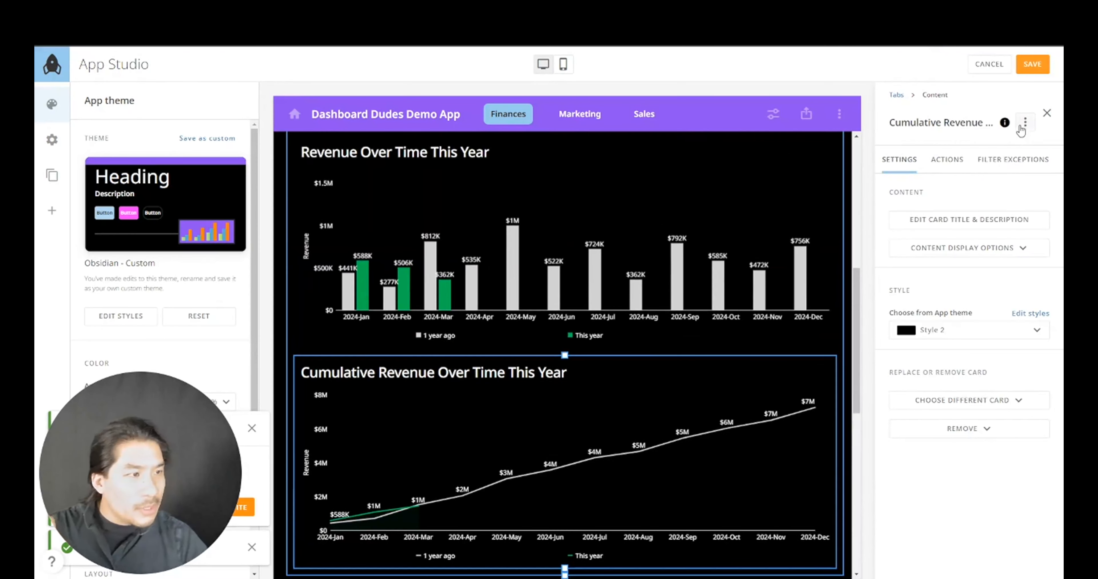
pyautogui.click(1023, 124)
pyautogui.click(954, 171)
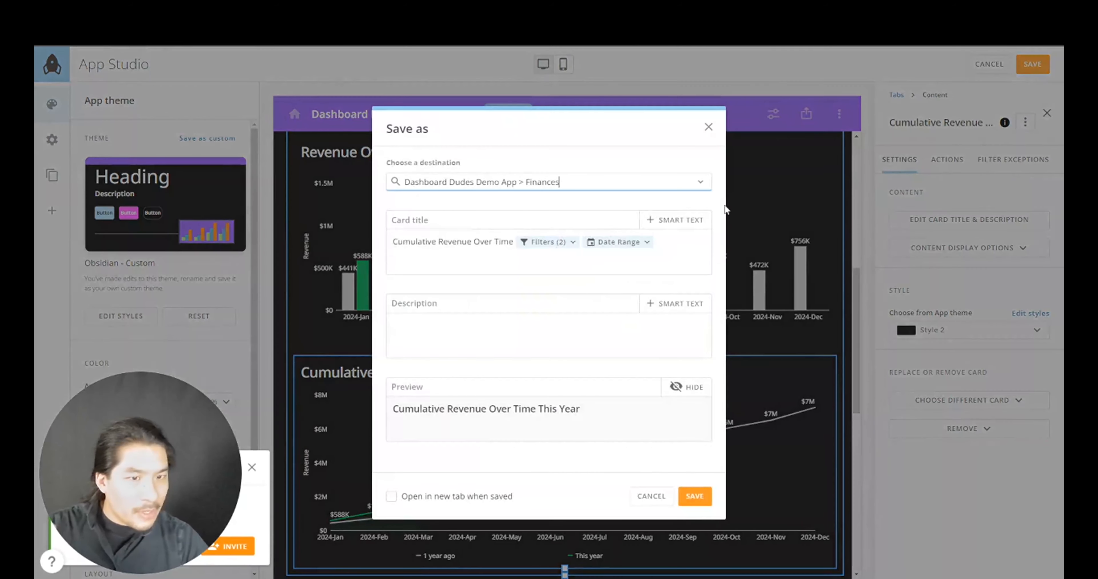
pyautogui.doubleClick(458, 242)
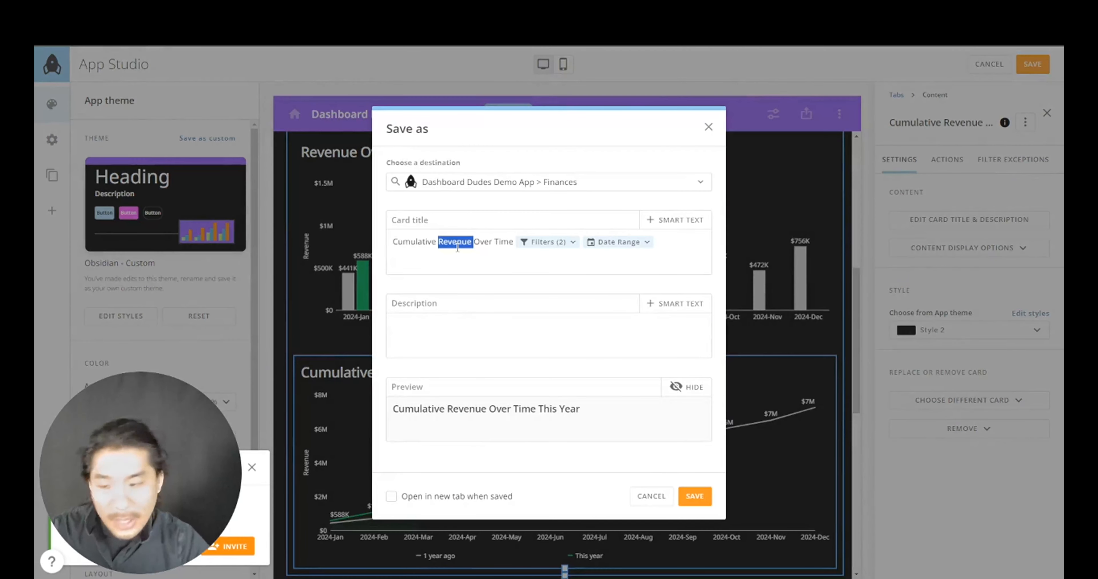
pyautogui.write('Spend')
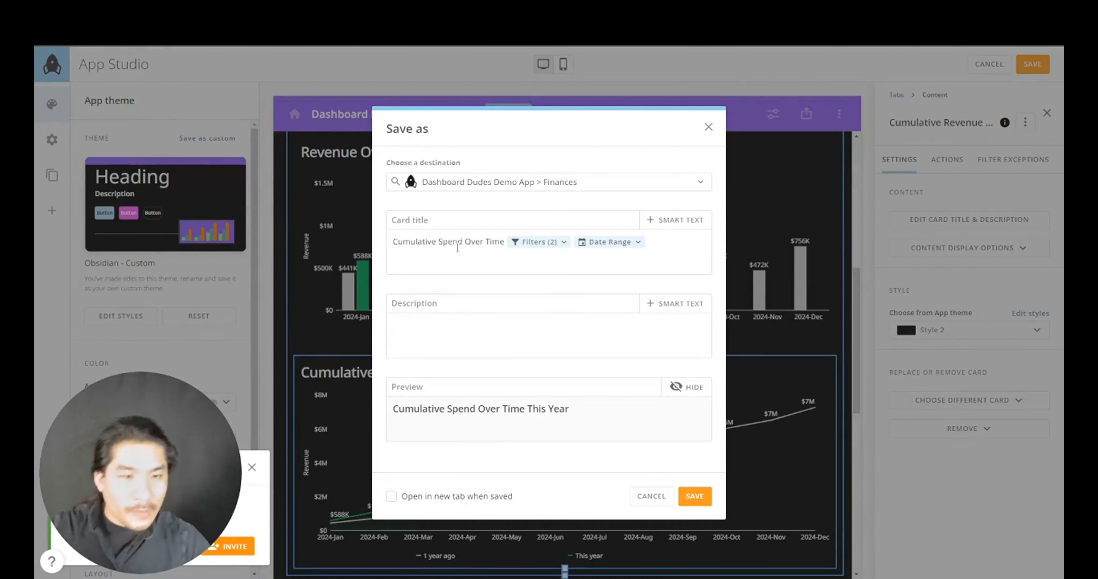
pyautogui.click(693, 496)
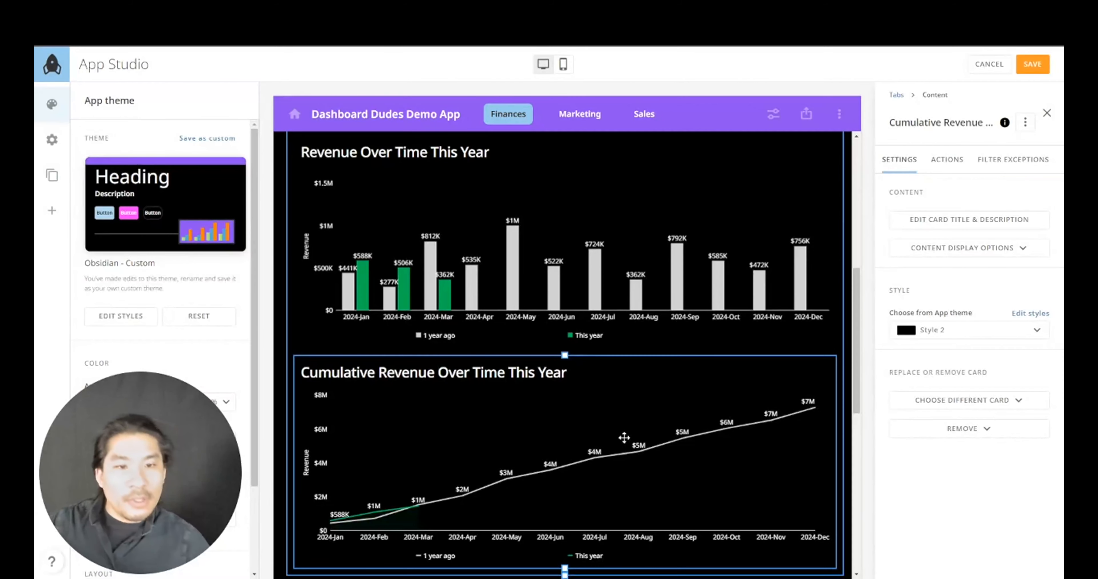
# - Open the Cumulative Spend copy from the Appendix in Analyzer, saving the layout first
pyautogui.scroll(-8, 482, 433)
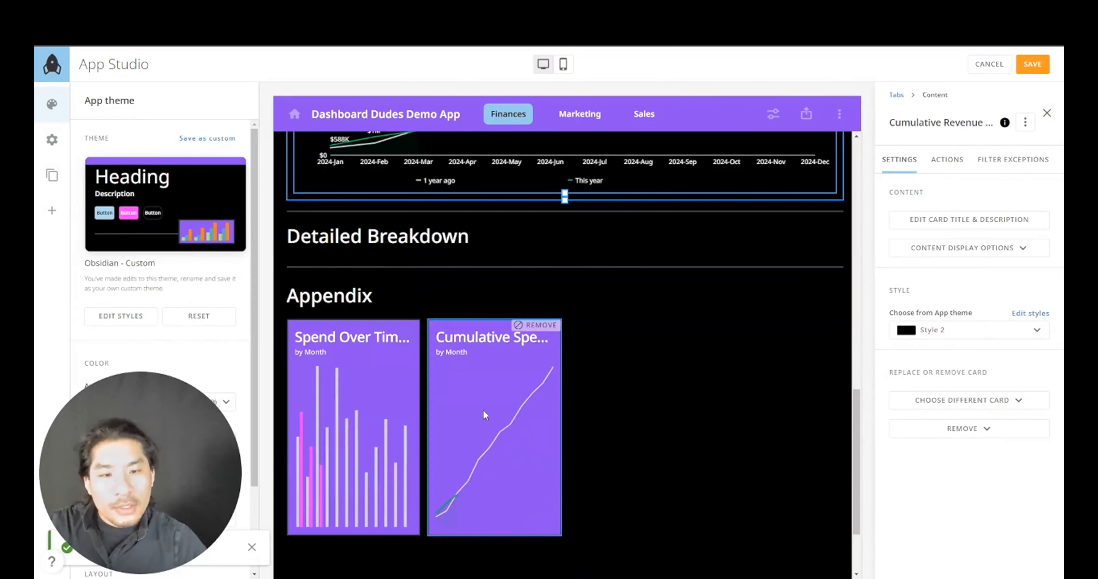
pyautogui.click(528, 359)
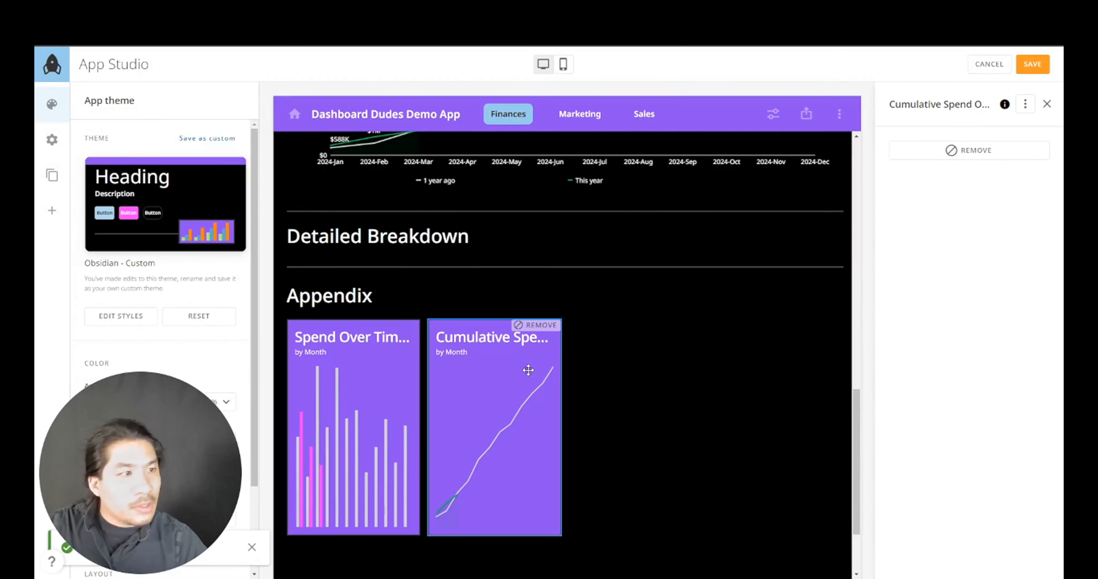
pyautogui.click(1025, 104)
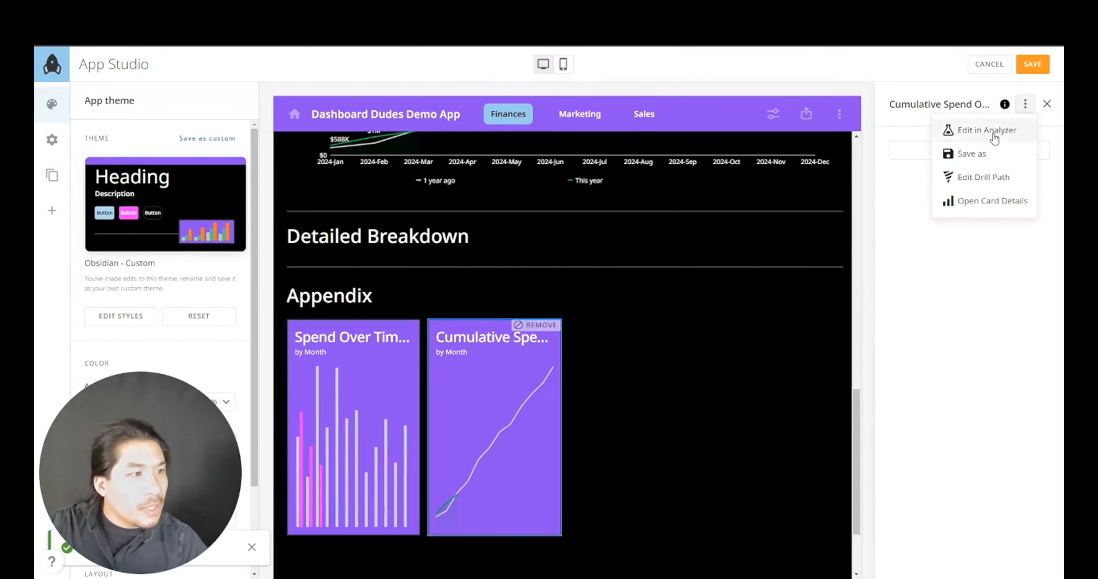
pyautogui.click(991, 131)
pyautogui.click(690, 357)
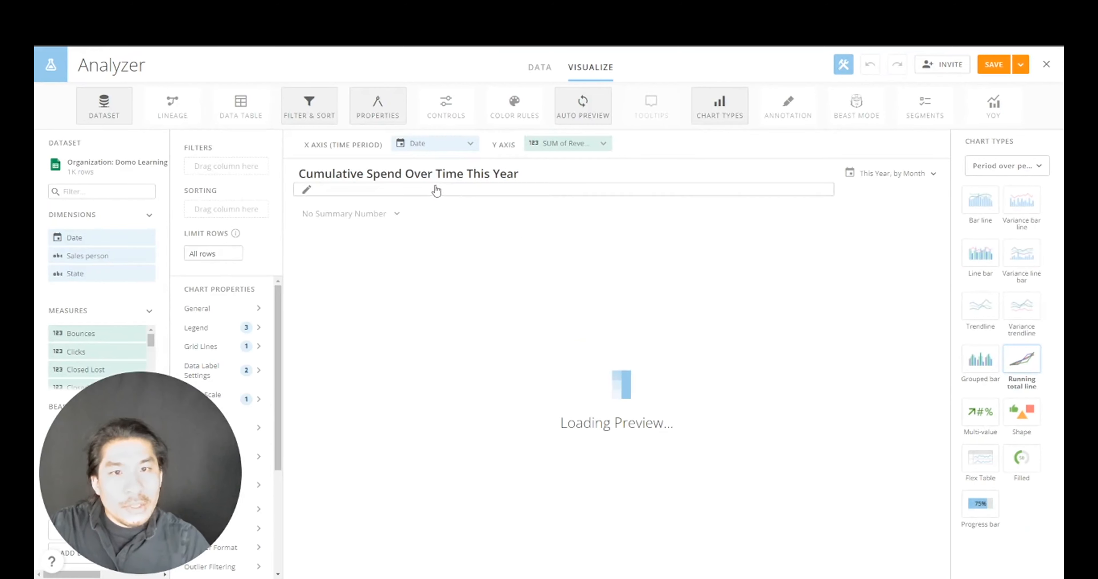
# - Filter fields for 'spend' and drag Spend onto the Y axis to chart SUM of Spend
pyautogui.click(147, 194)
pyautogui.write('spend')
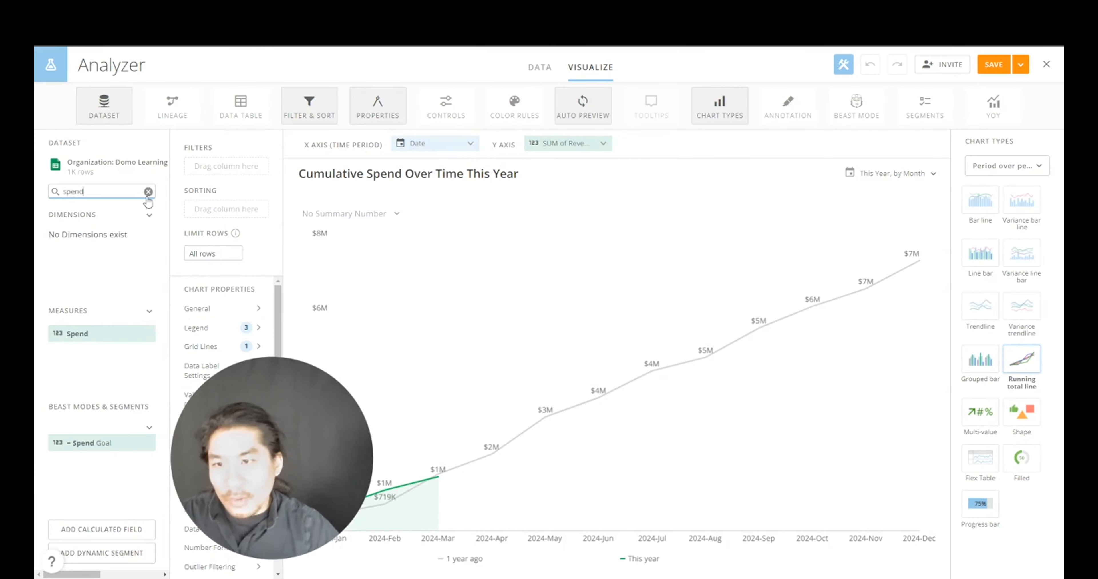
pyautogui.moveTo(95, 331); pyautogui.dragTo(546, 141)
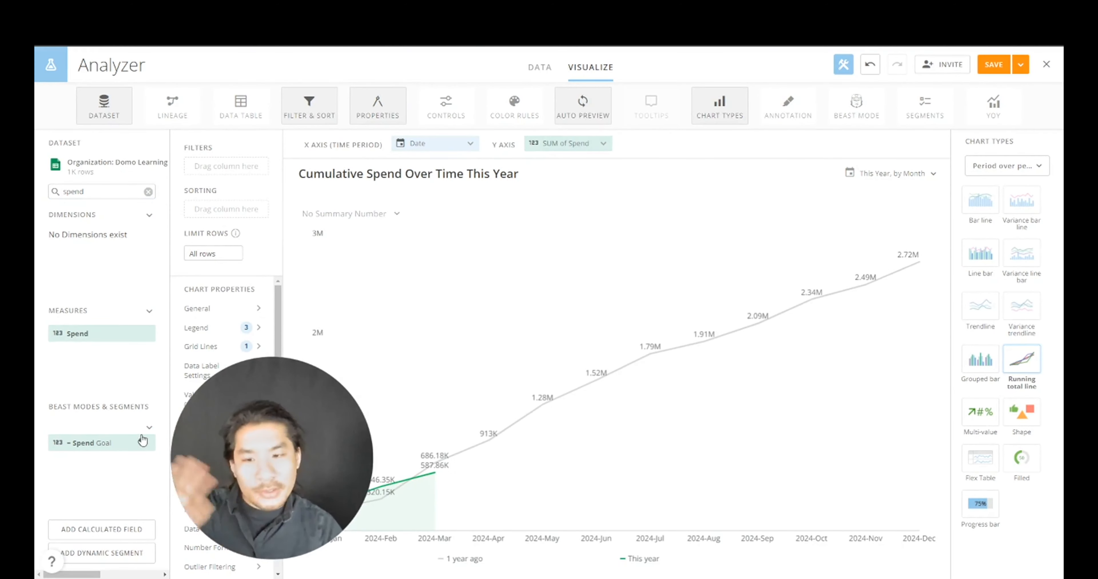
pyautogui.moveTo(258, 419); pyautogui.dragTo(748, 407)
pyautogui.scroll(-5, 271, 431)
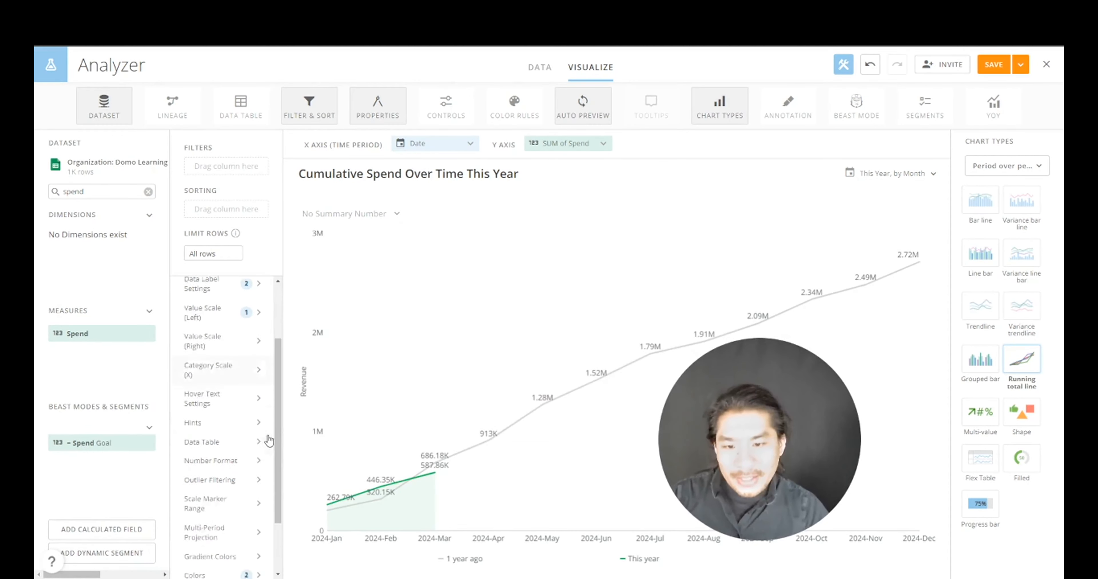
pyautogui.click(229, 500)
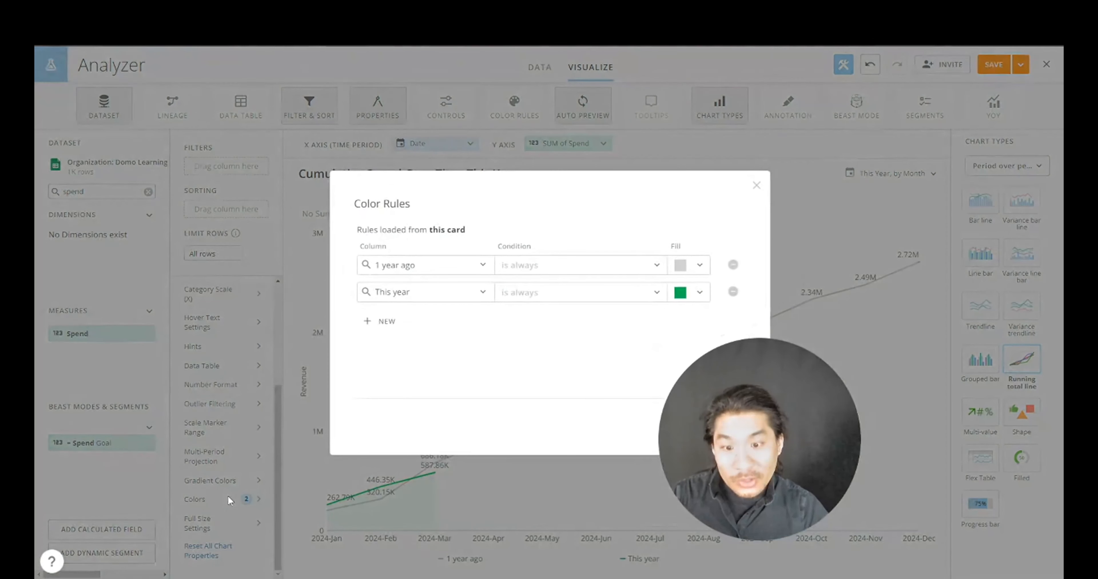
# - Set the This year line fill to pink FF40FF and apply it to only this card
pyautogui.click(696, 299)
pyautogui.moveTo(741, 409); pyautogui.dragTo(261, 443)
pyautogui.click(686, 297)
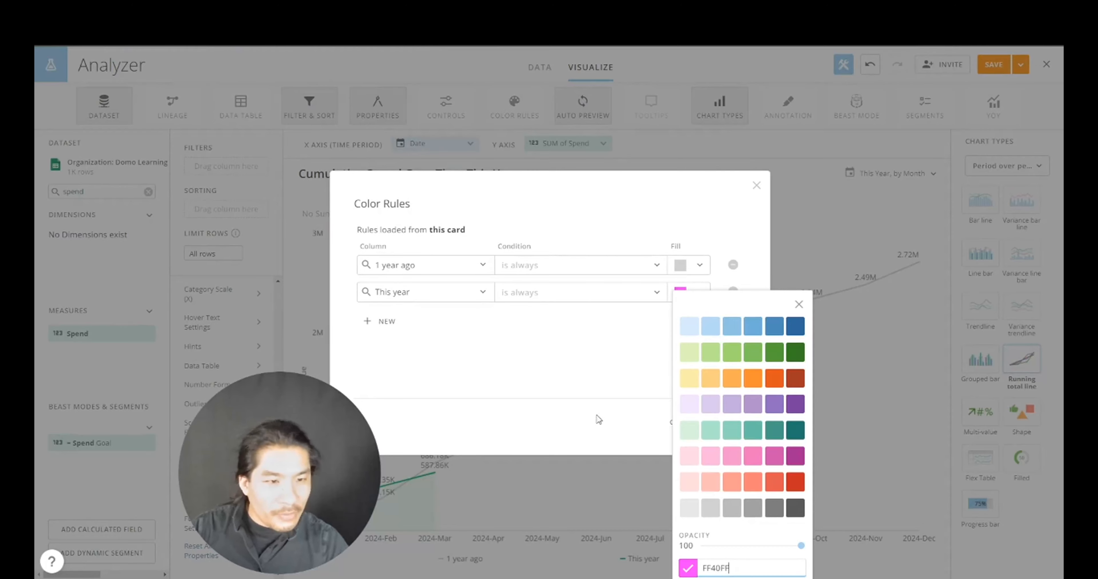
pyautogui.click(647, 393)
pyautogui.click(729, 421)
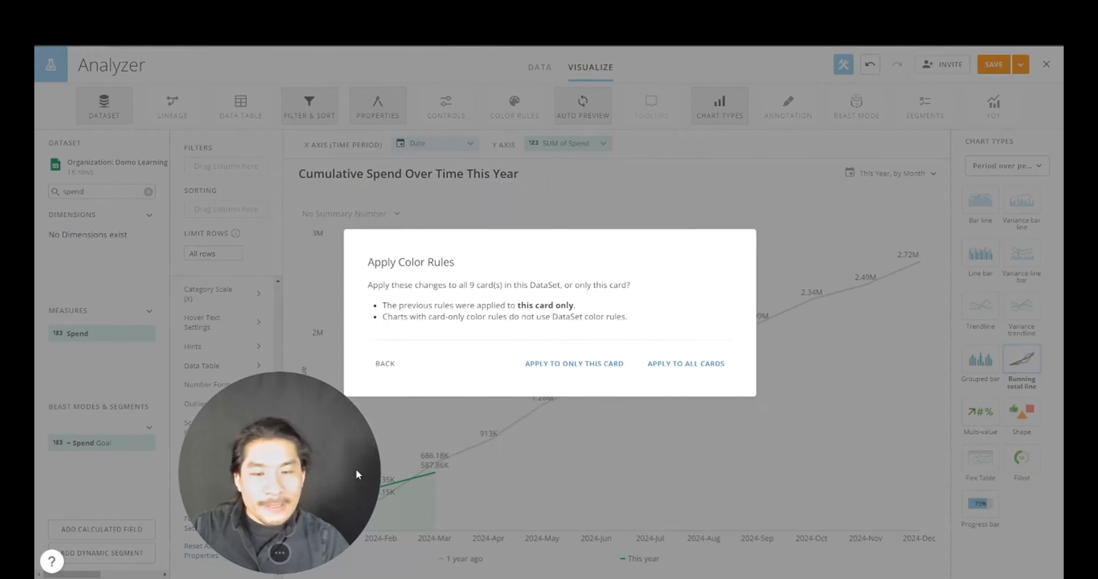
pyautogui.click(572, 364)
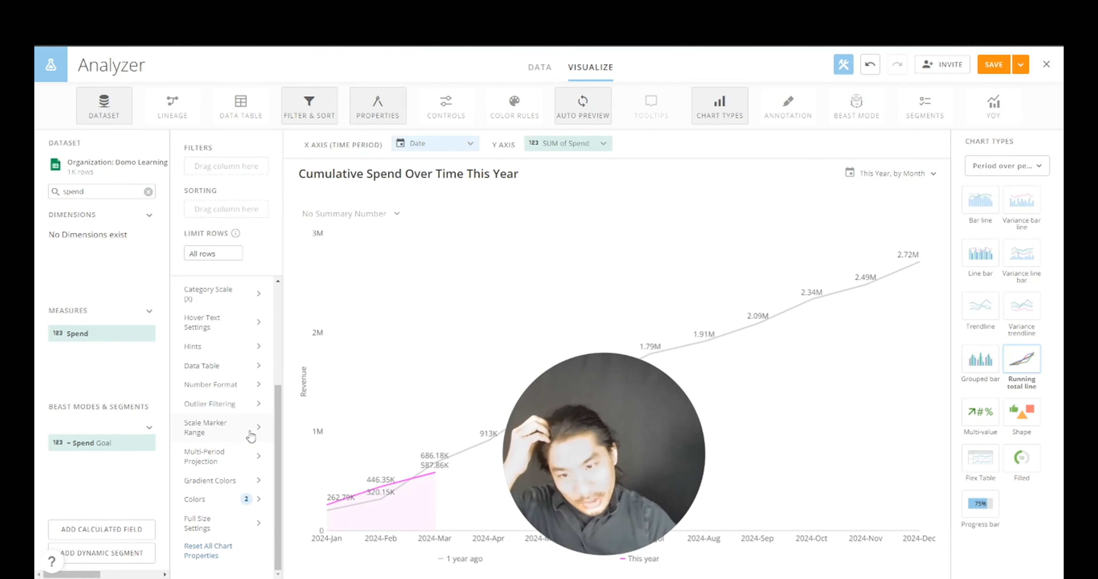
# - Retitle the left value scale from Revenue to Spend
pyautogui.scroll(4, 237, 437)
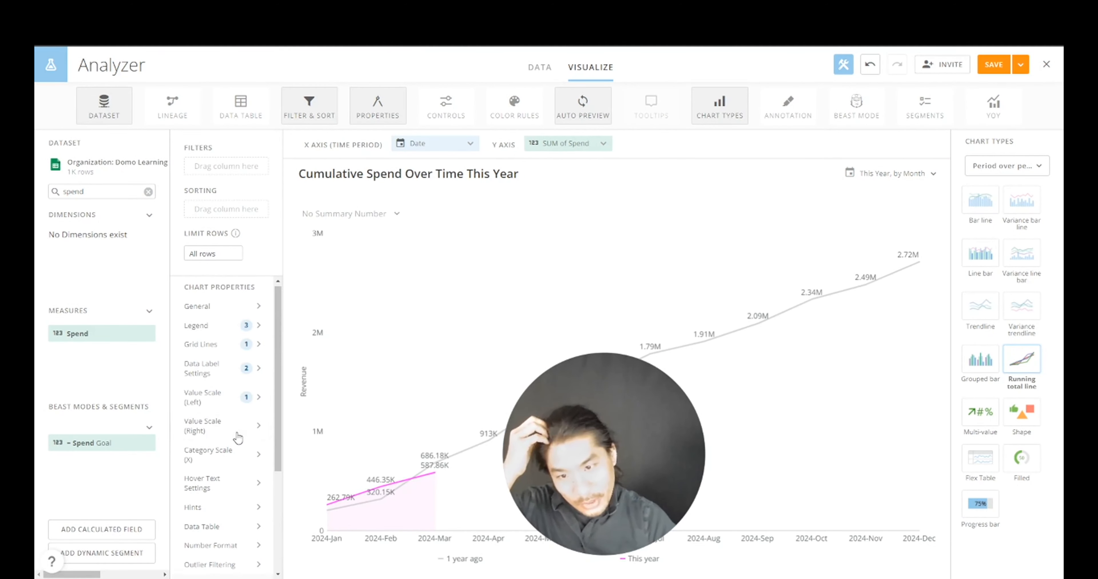
pyautogui.click(247, 406)
pyautogui.doubleClick(391, 307)
pyautogui.write('S')
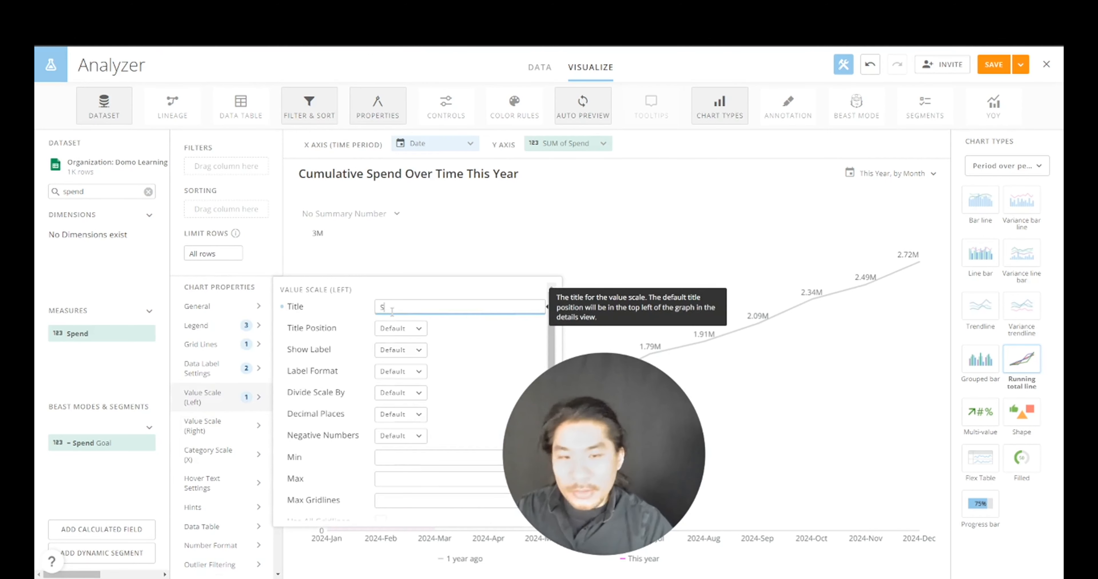
pyautogui.write('pend')
pyautogui.click(591, 312)
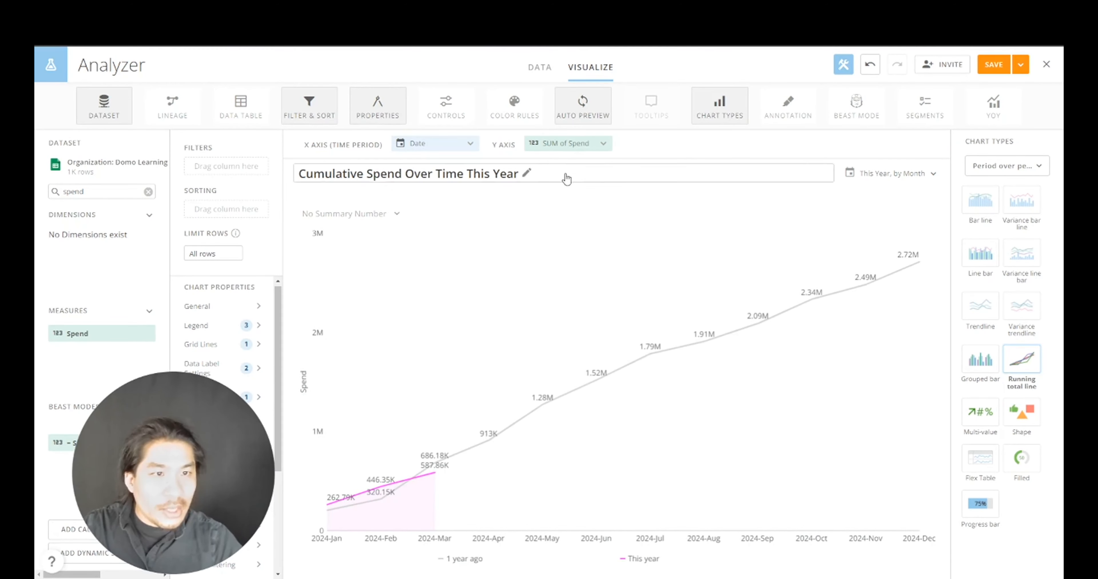
# - Format SUM of Spend as currency with 0 decimals, then Save and Close the card
pyautogui.click(567, 144)
pyautogui.click(580, 294)
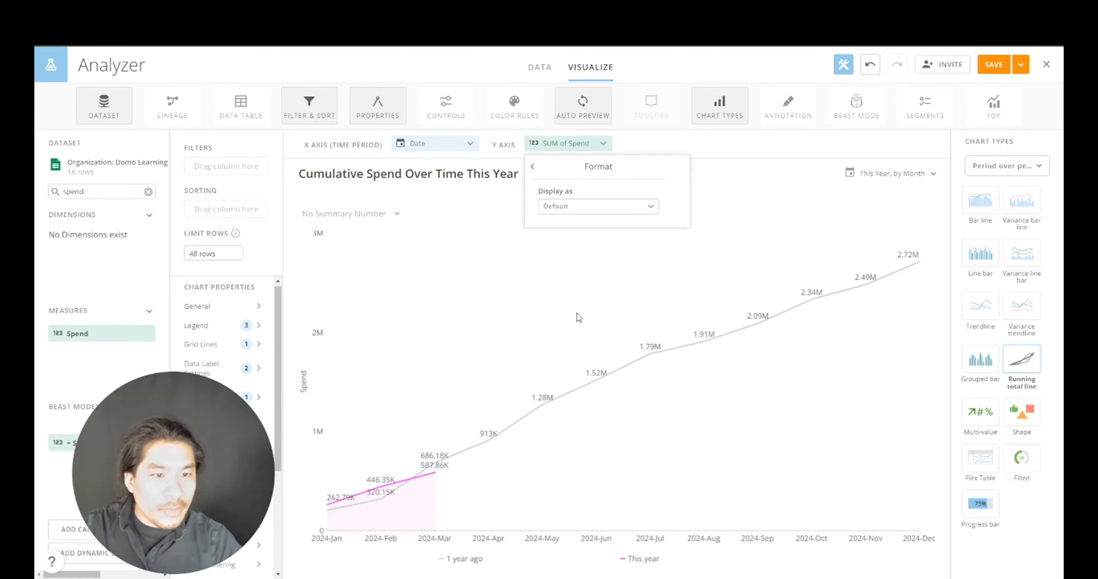
pyautogui.click(578, 209)
pyautogui.click(566, 248)
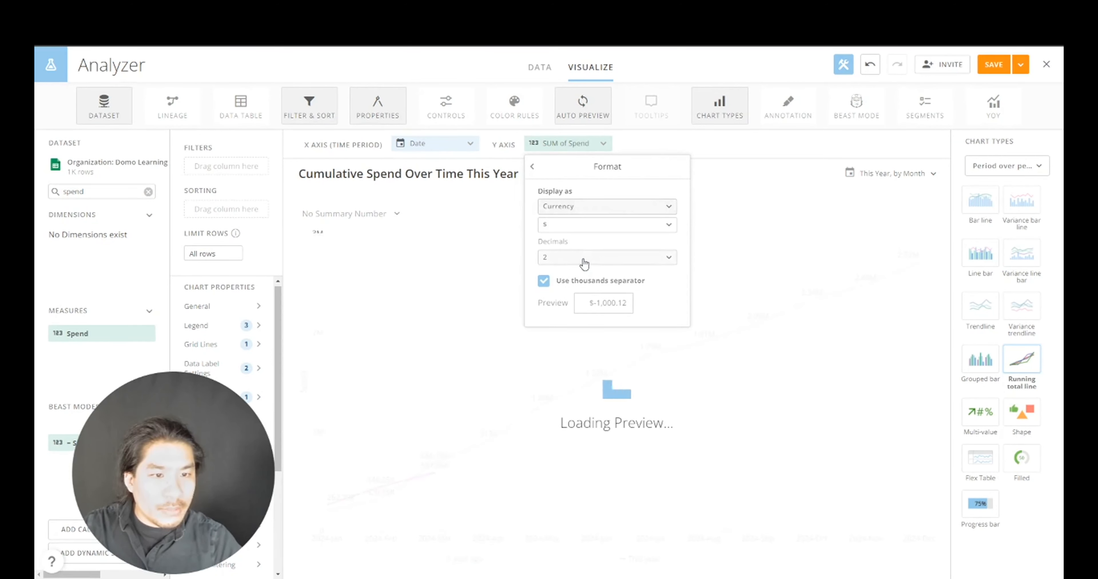
pyautogui.click(584, 258)
pyautogui.click(581, 282)
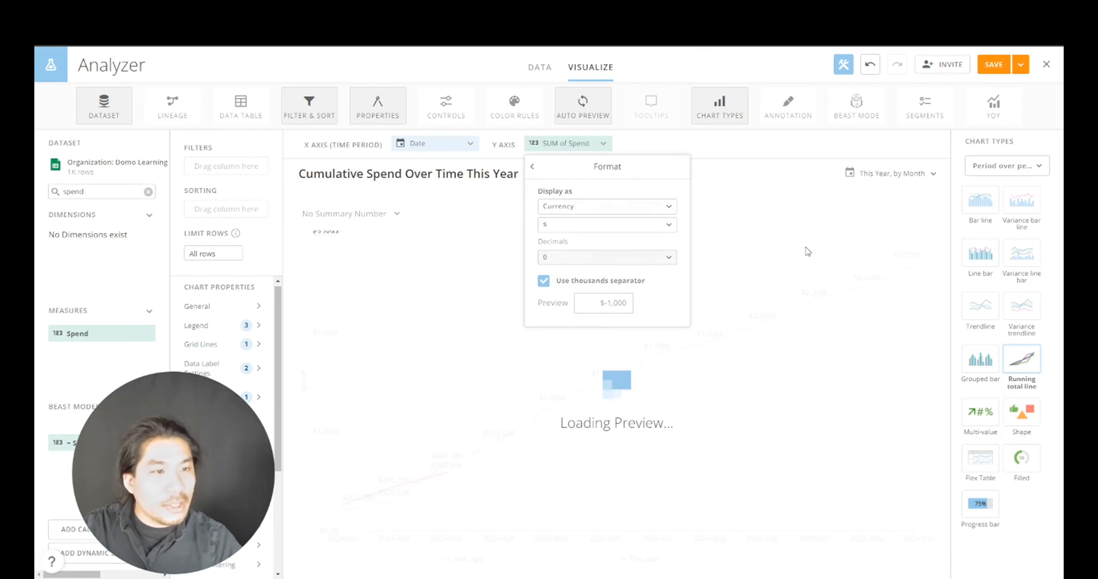
pyautogui.click(1020, 65)
pyautogui.click(989, 130)
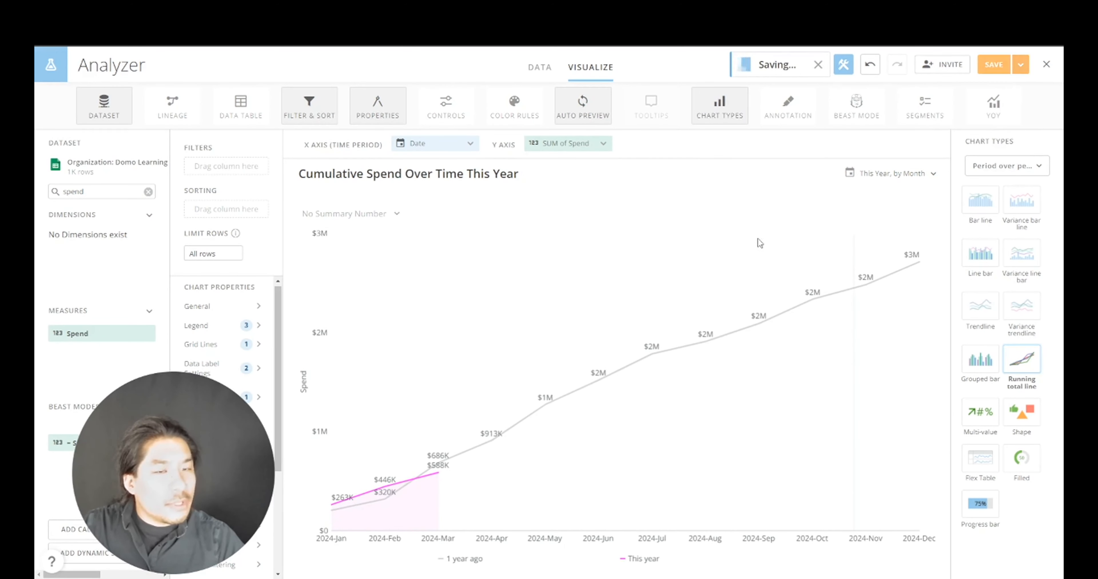
# - Move the Spend Over Time and Cumulative Spend cards into the Spend tab
pyautogui.scroll(-15, 659, 313)
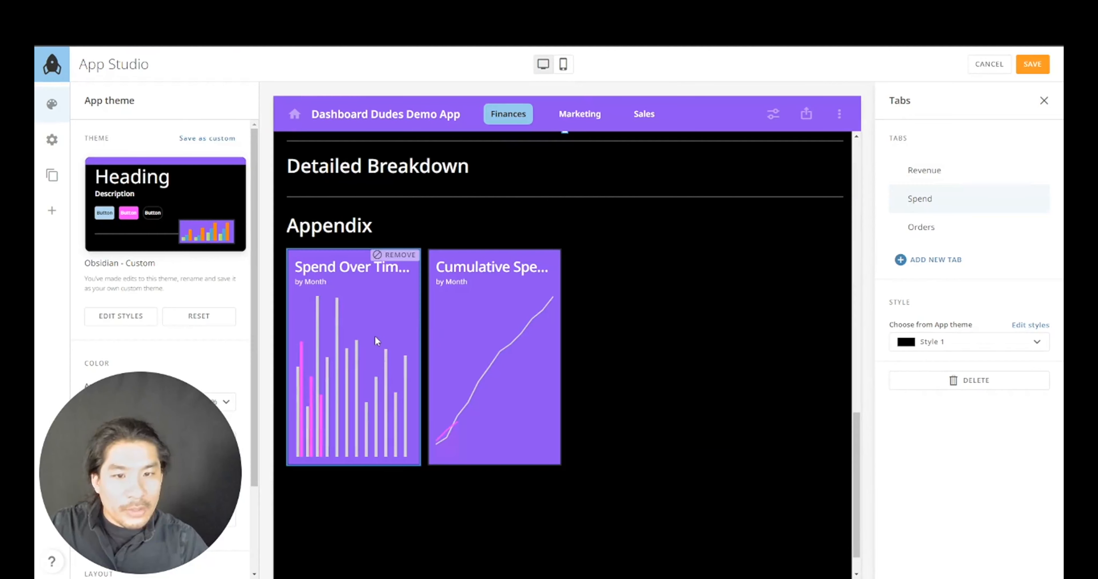
pyautogui.moveTo(374, 335); pyautogui.dragTo(454, 230)
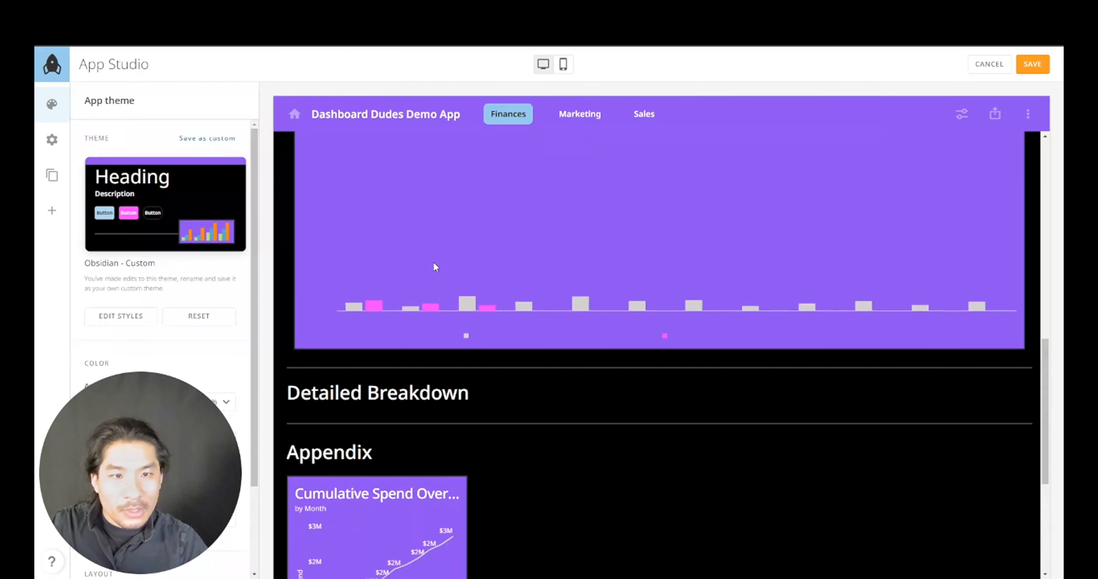
pyautogui.scroll(-5, 418, 294)
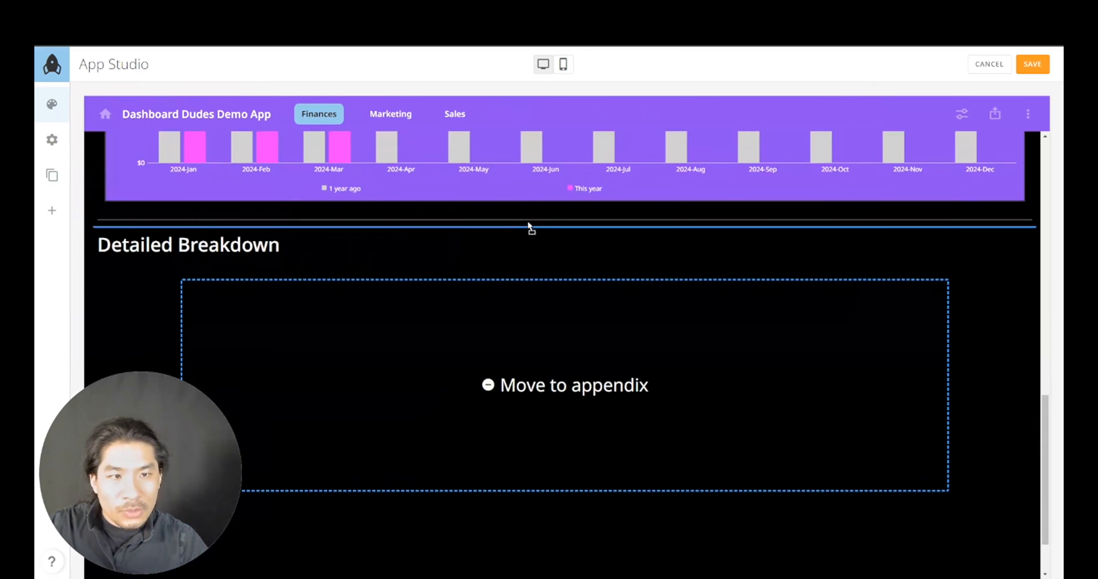
pyautogui.moveTo(528, 221); pyautogui.dragTo(531, 204)
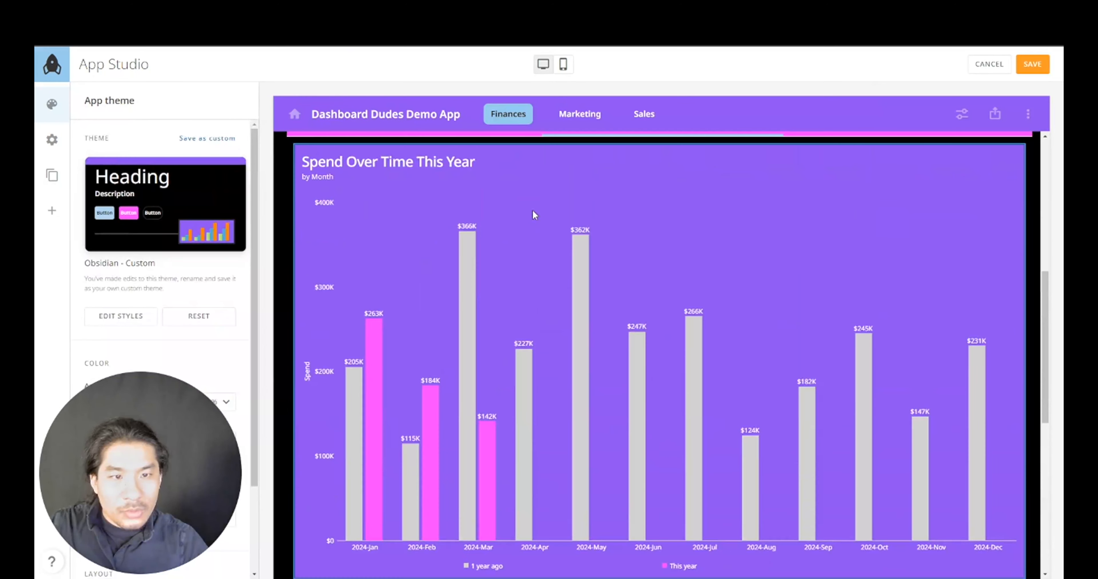
pyautogui.scroll(-2, 533, 211)
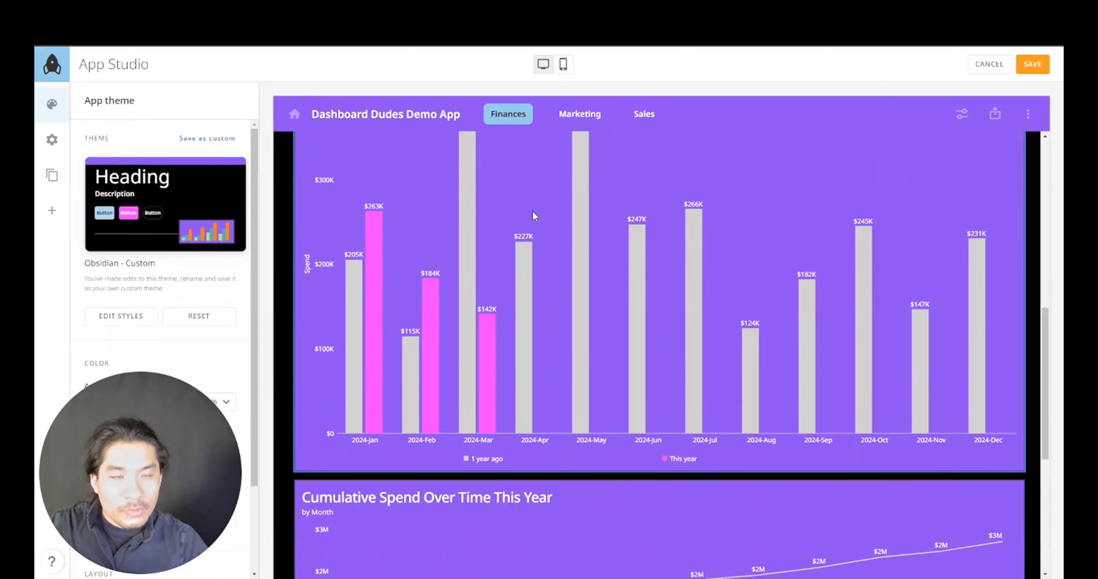
pyautogui.scroll(3, 533, 211)
pyautogui.scroll(-3, 532, 211)
# - Shorten both Spend cards by dragging their bottom resize handles upward
pyautogui.click(649, 412)
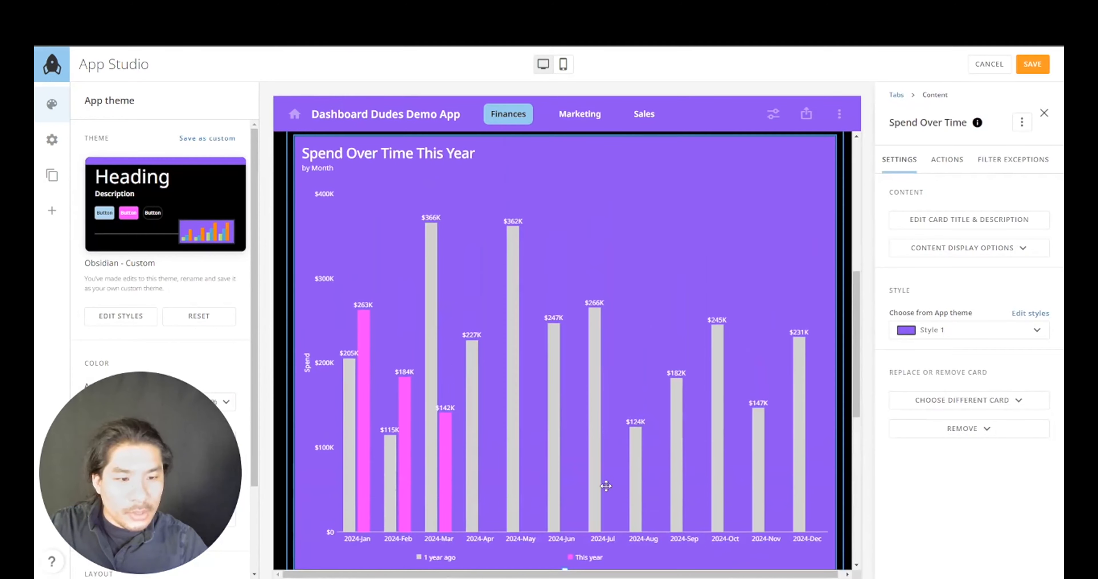
pyautogui.scroll(-2, 598, 490)
pyautogui.moveTo(571, 470); pyautogui.dragTo(577, 313)
pyautogui.scroll(4, 577, 315)
pyautogui.scroll(-7, 578, 318)
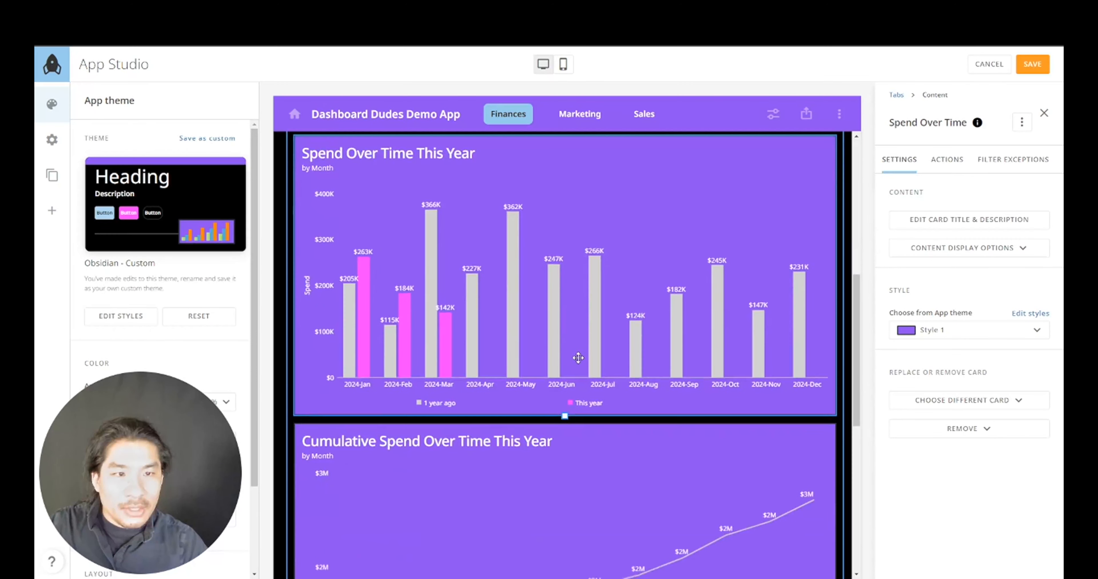
pyautogui.scroll(-3, 564, 475)
pyautogui.moveTo(565, 477); pyautogui.dragTo(585, 312)
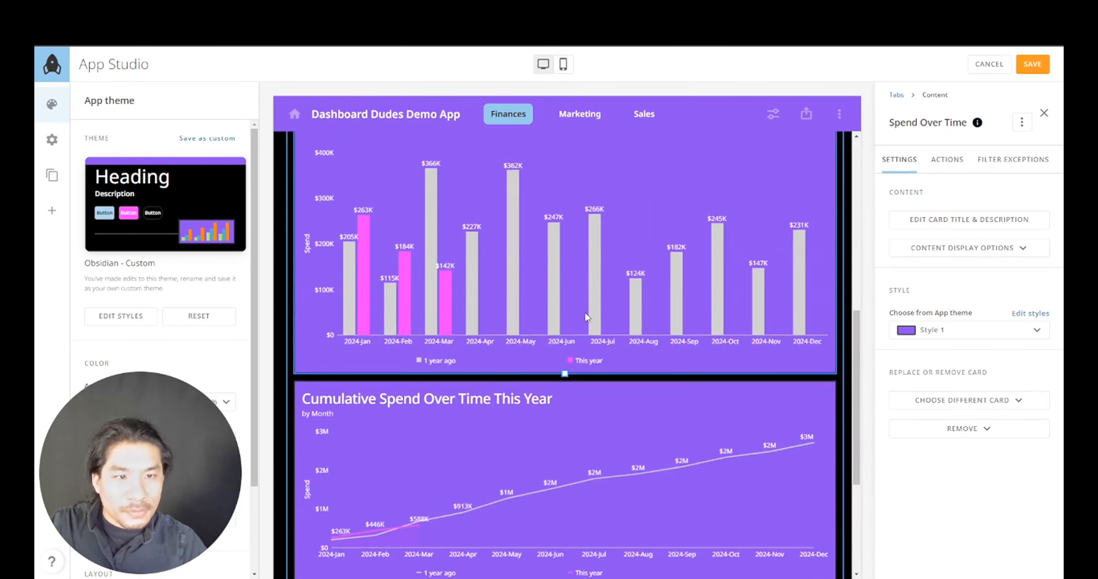
pyautogui.scroll(3, 585, 312)
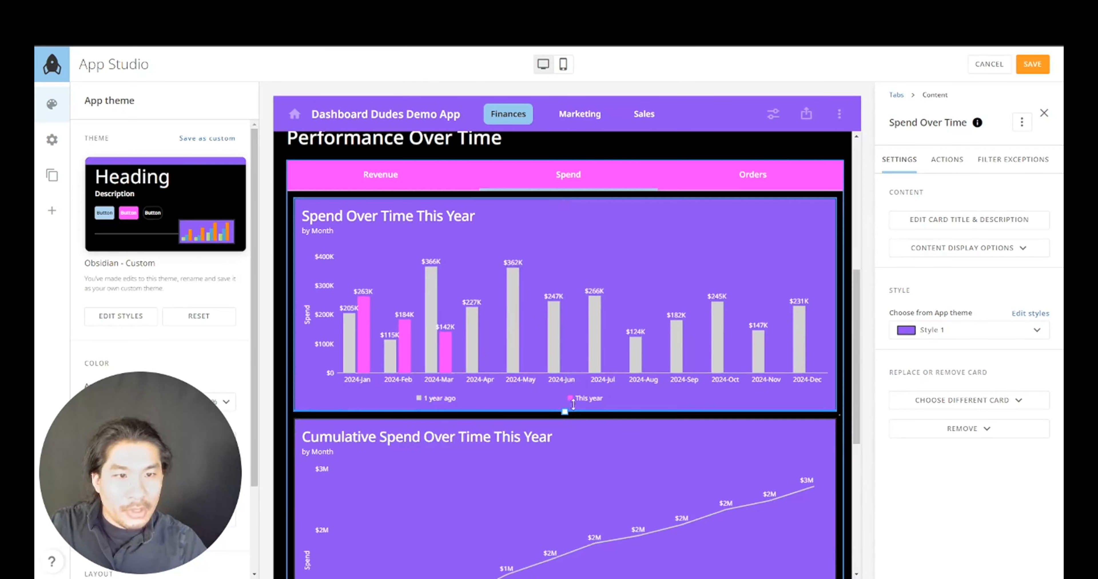
pyautogui.scroll(-3, 576, 394)
pyautogui.scroll(-3, 566, 512)
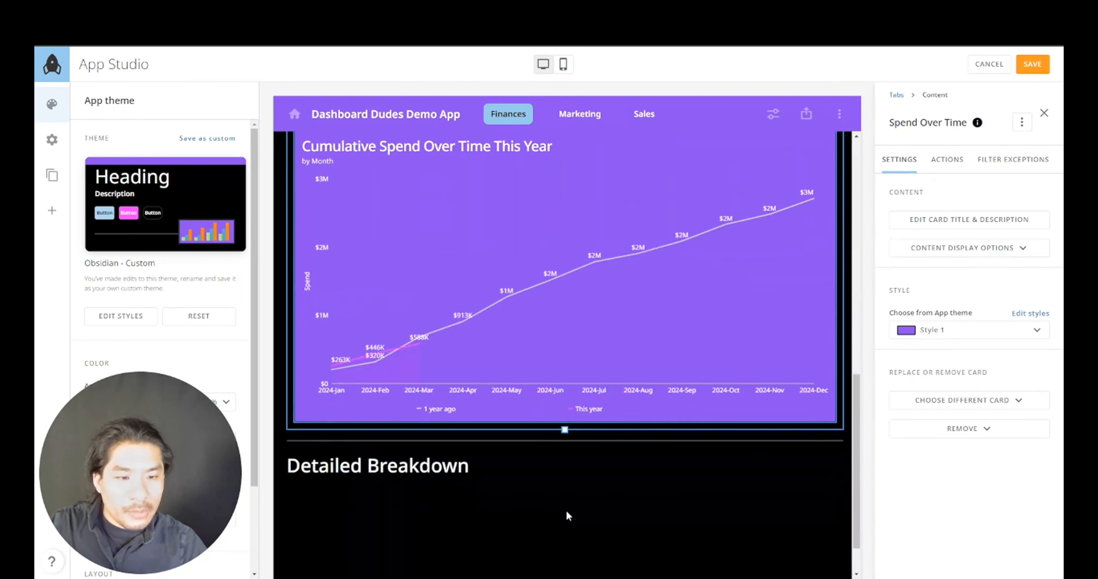
pyautogui.moveTo(565, 430); pyautogui.dragTo(571, 381)
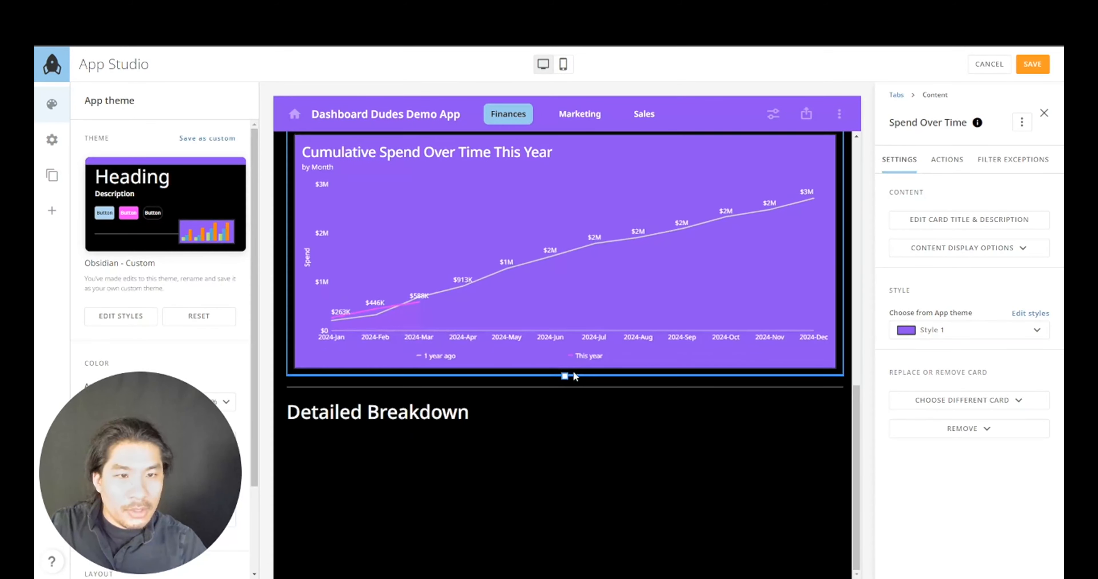
pyautogui.scroll(7, 573, 371)
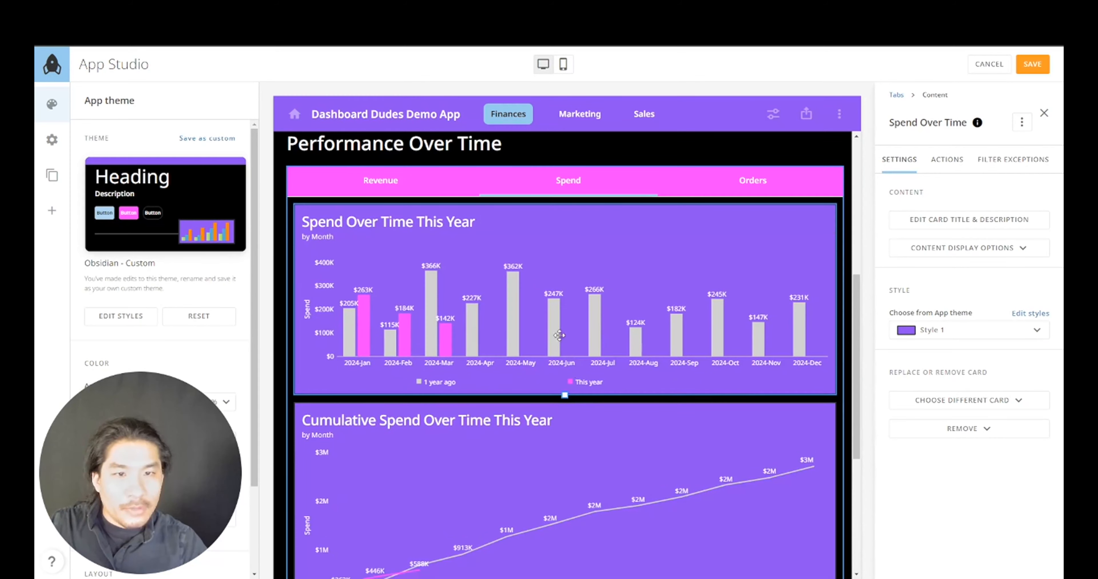
# - Give both Spend cards the black Style 2 and hide their timeframe subtitles
pyautogui.click(931, 337)
pyautogui.click(933, 379)
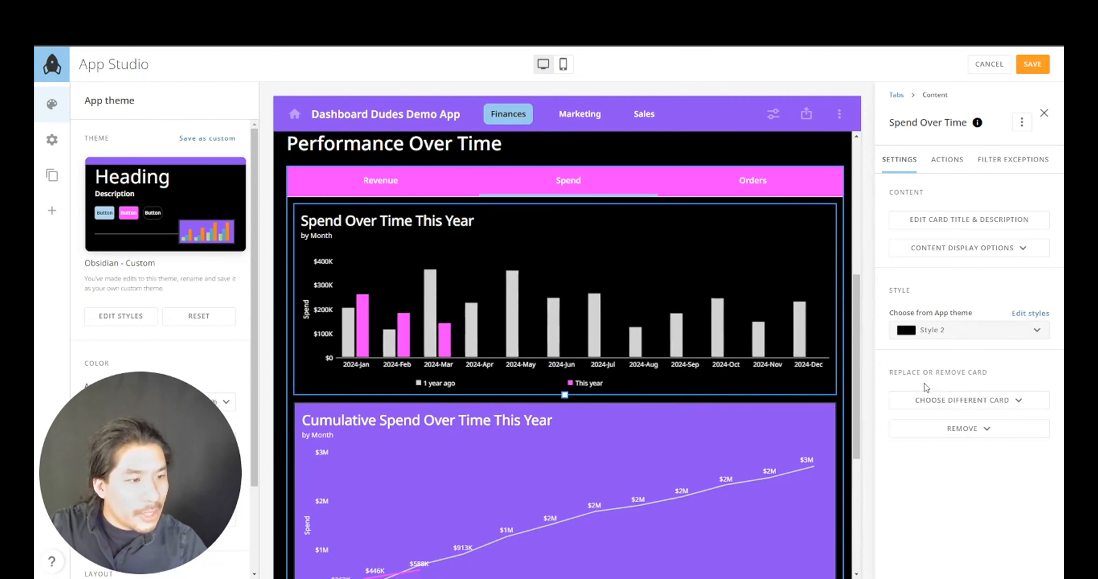
pyautogui.click(967, 252)
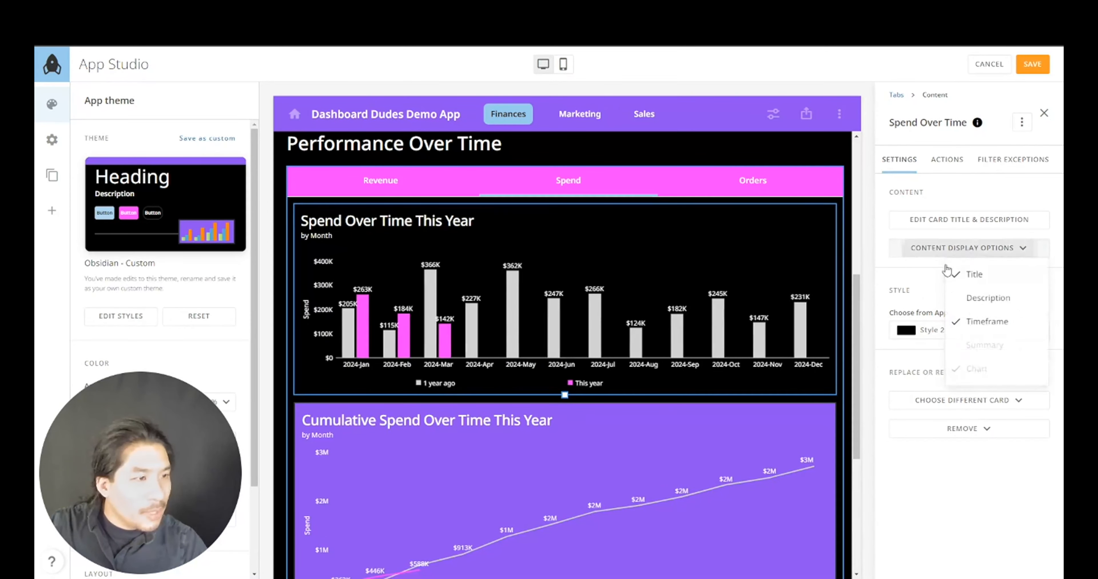
pyautogui.click(980, 321)
pyautogui.click(795, 438)
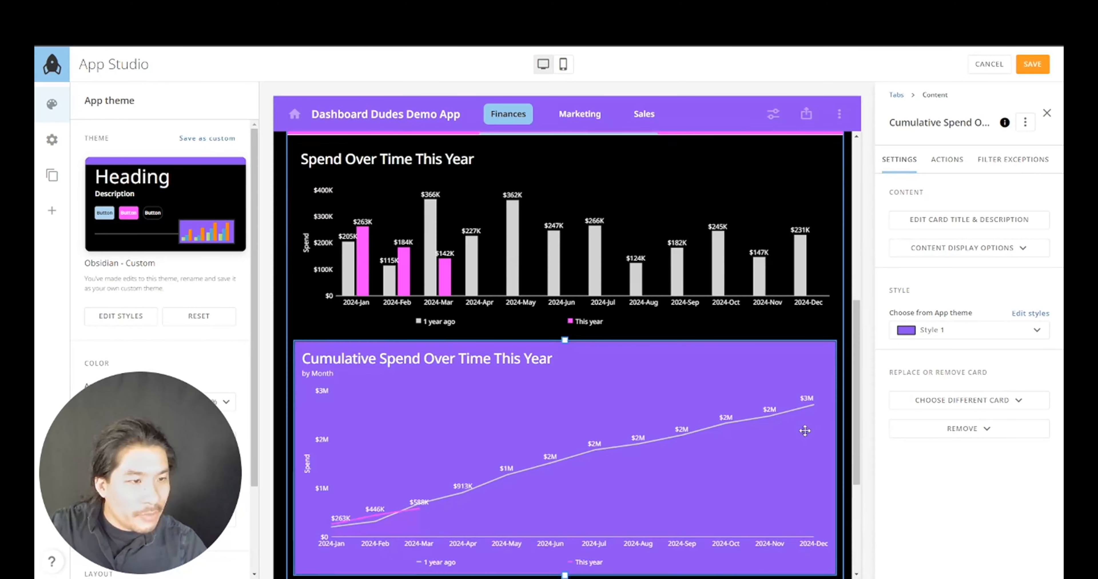
pyautogui.click(926, 336)
pyautogui.click(929, 381)
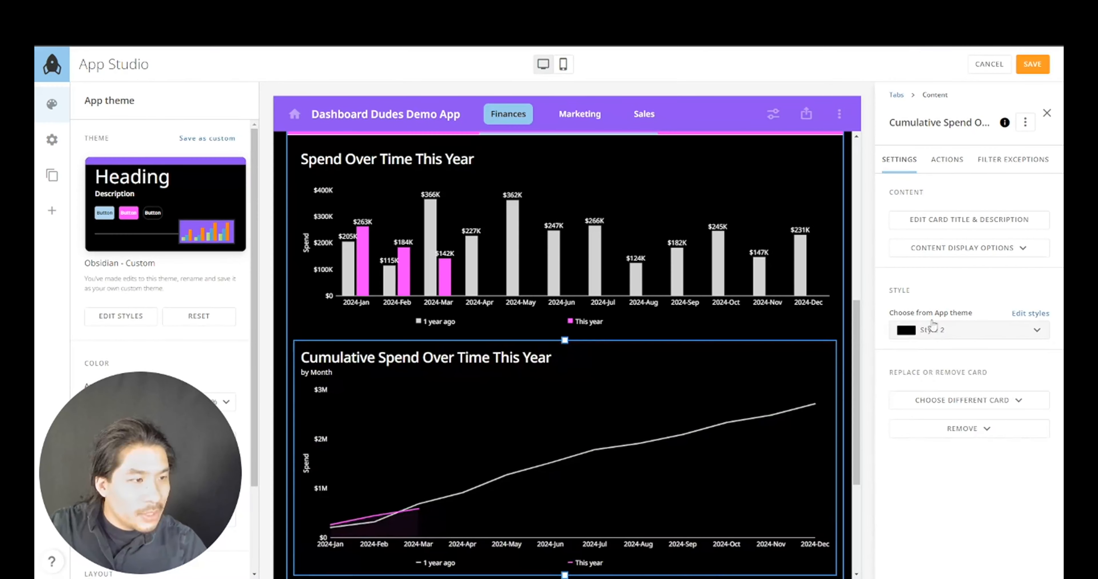
pyautogui.click(974, 255)
pyautogui.click(969, 322)
# - Switch to the Revenue tab and select the Revenue Over Time card
pyautogui.scroll(3, 678, 262)
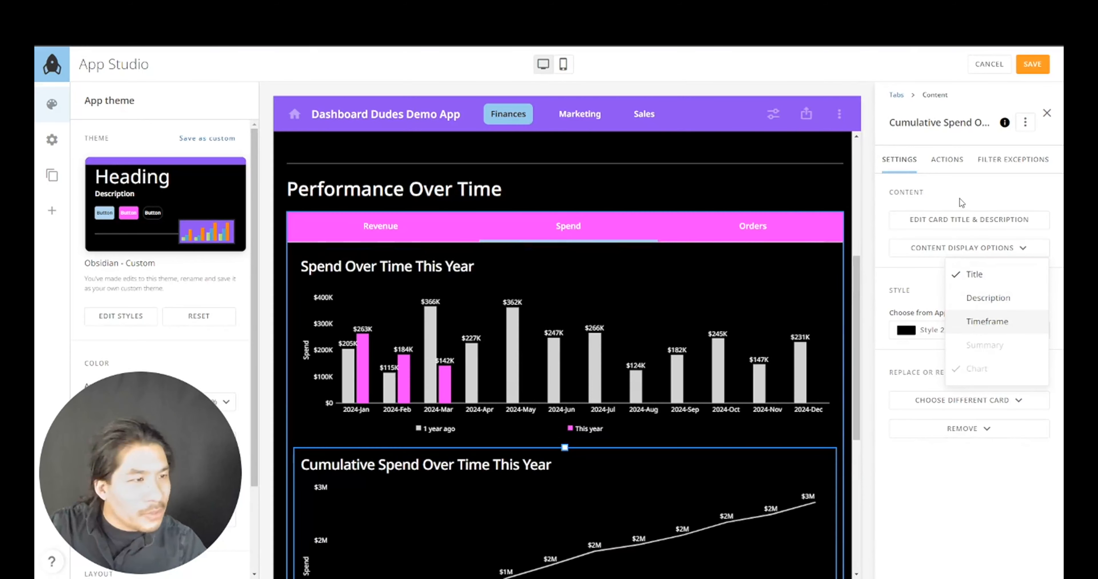
pyautogui.click(412, 232)
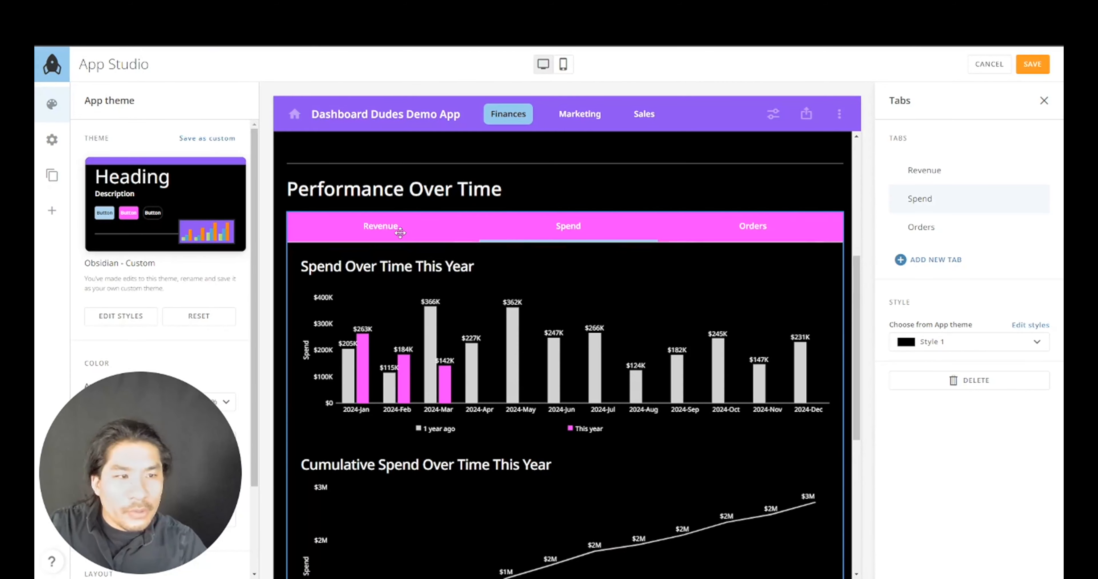
pyautogui.click(933, 176)
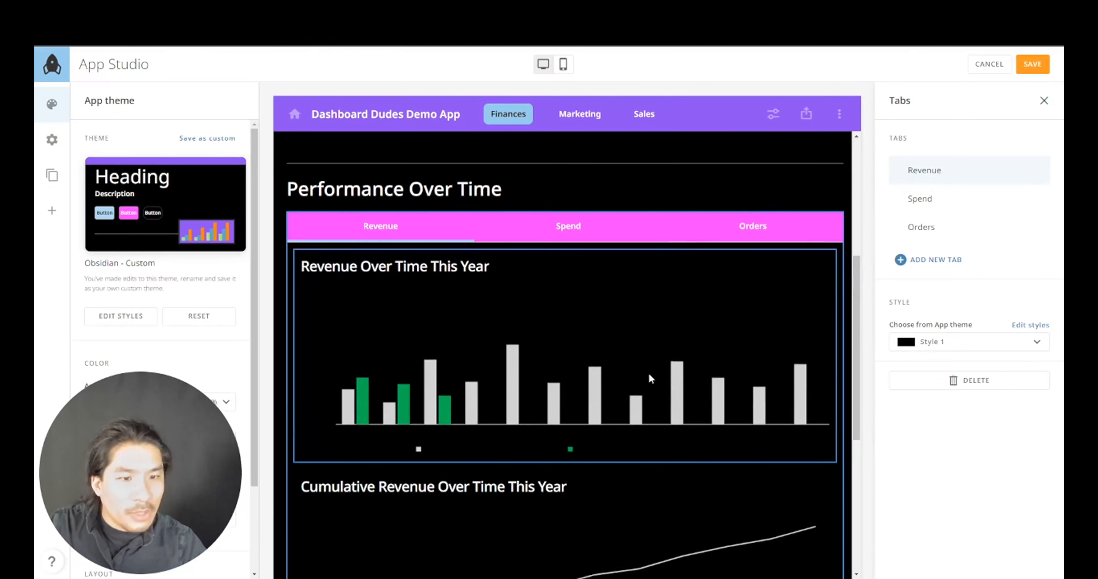
pyautogui.scroll(-3, 623, 400)
pyautogui.scroll(3, 624, 406)
pyautogui.scroll(-1, 625, 407)
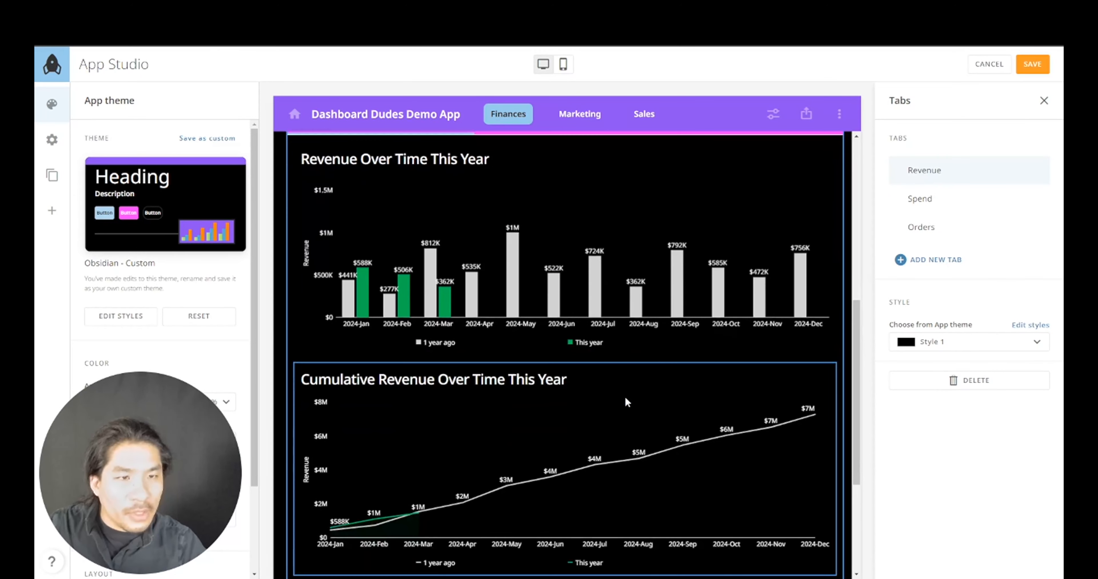
pyautogui.scroll(3, 627, 403)
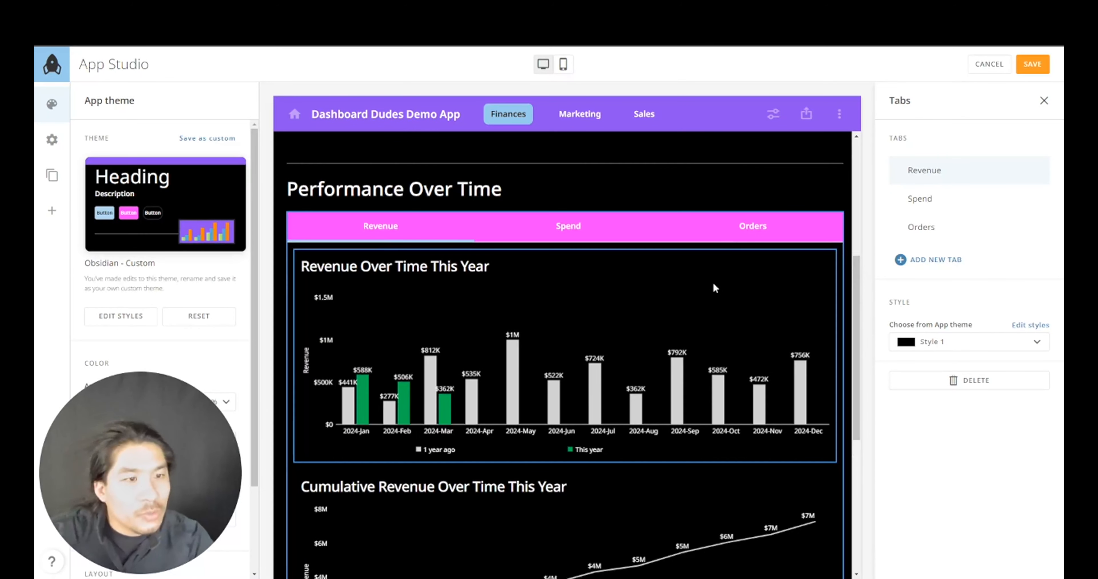
pyautogui.click(711, 289)
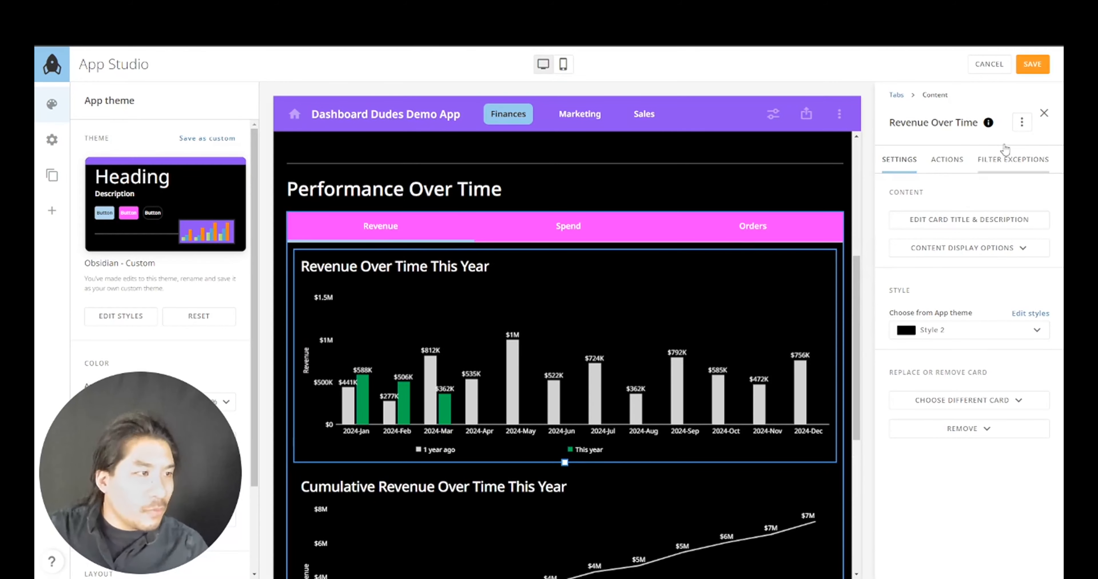
# - Save a copy of Revenue Over Time titled Orders Over Time
pyautogui.click(1022, 126)
pyautogui.click(991, 174)
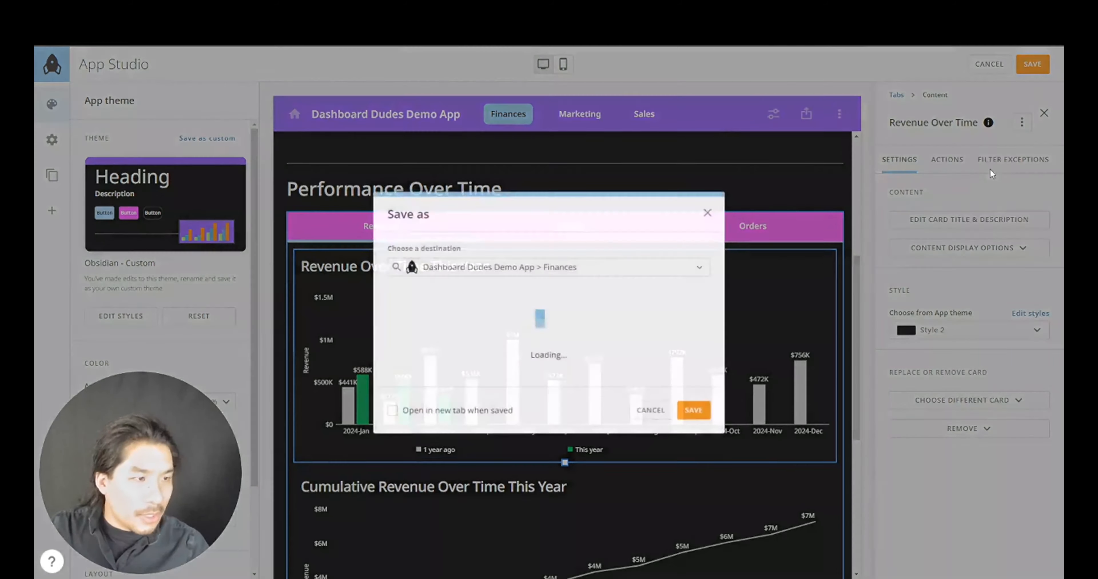
pyautogui.doubleClick(411, 241)
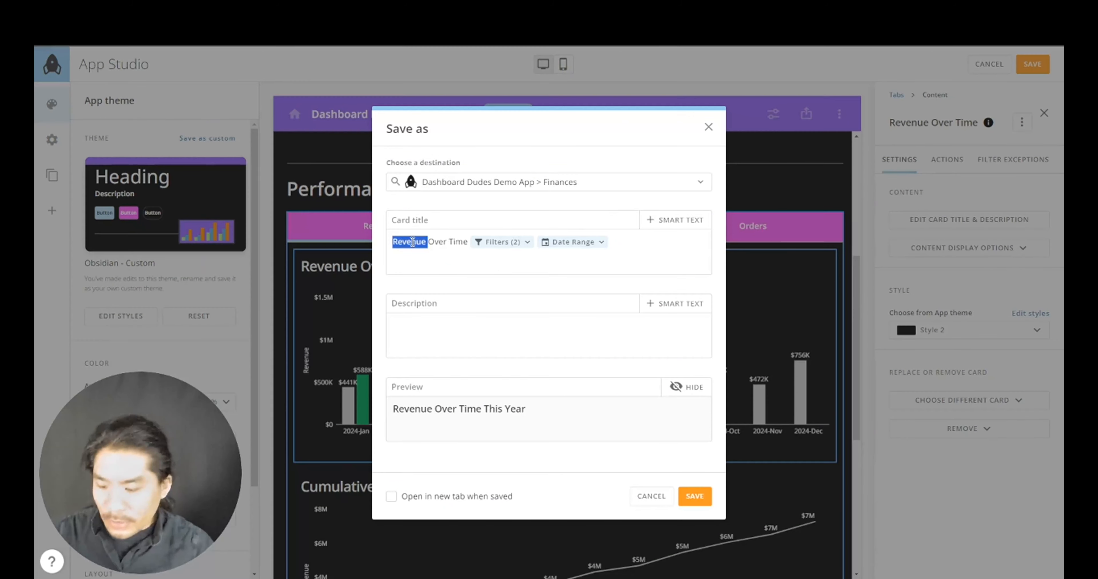
pyautogui.write('Orders')
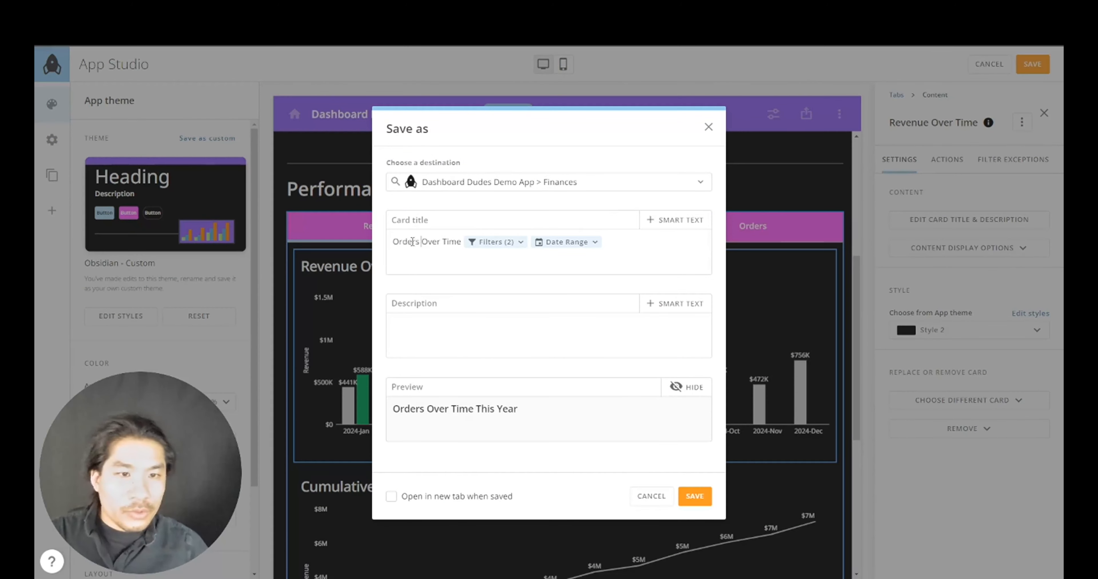
pyautogui.click(701, 498)
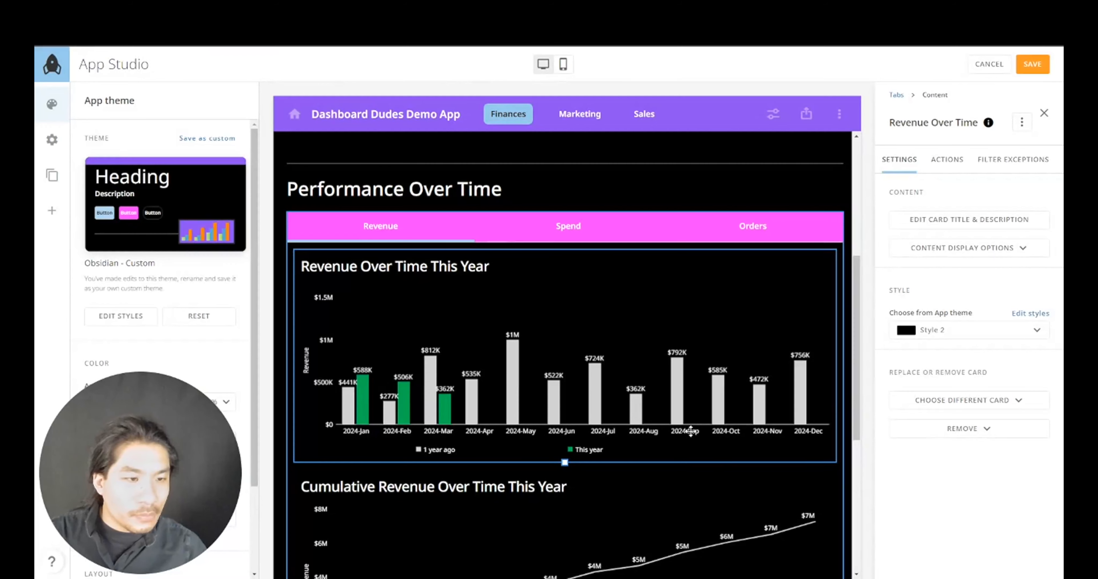
# - Save a copy of Cumulative Revenue Over Time titled Cumulative Orders Over Time This Year
pyautogui.scroll(-5, 719, 455)
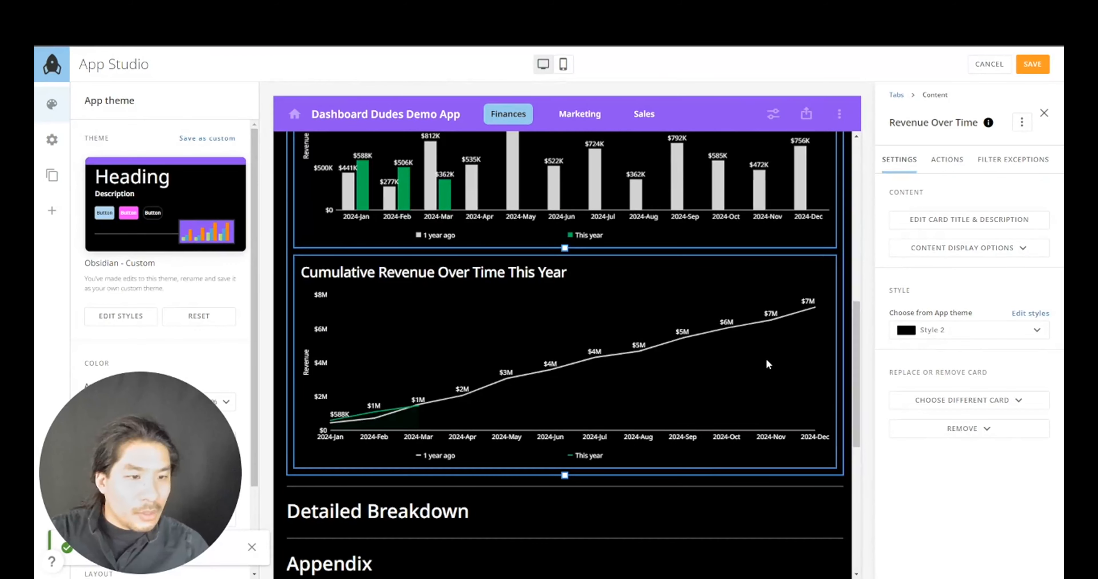
pyautogui.scroll(-5, 765, 357)
pyautogui.scroll(5, 755, 372)
pyautogui.click(782, 335)
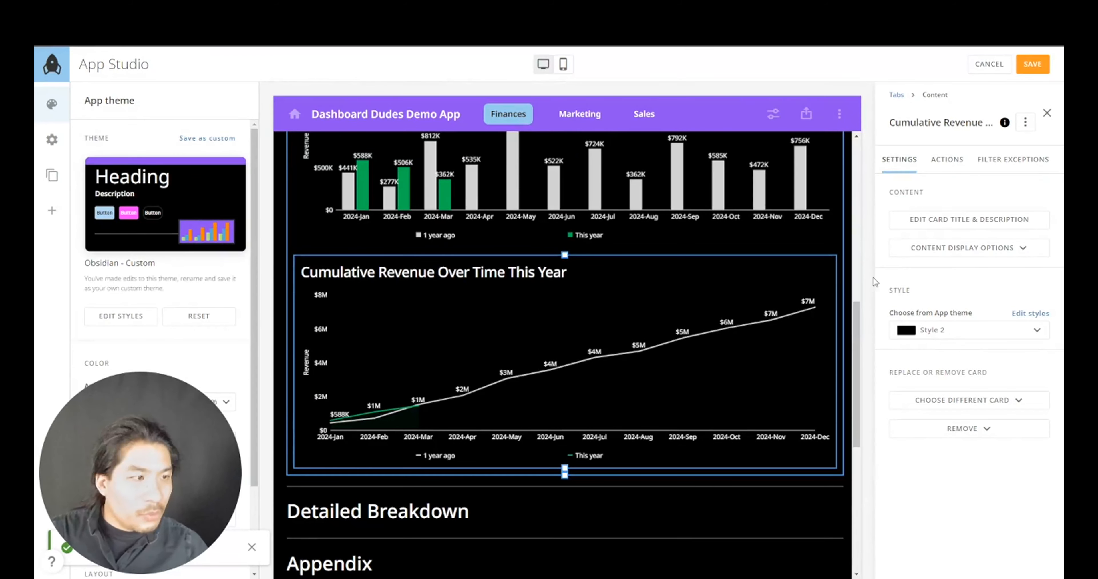
pyautogui.click(1024, 124)
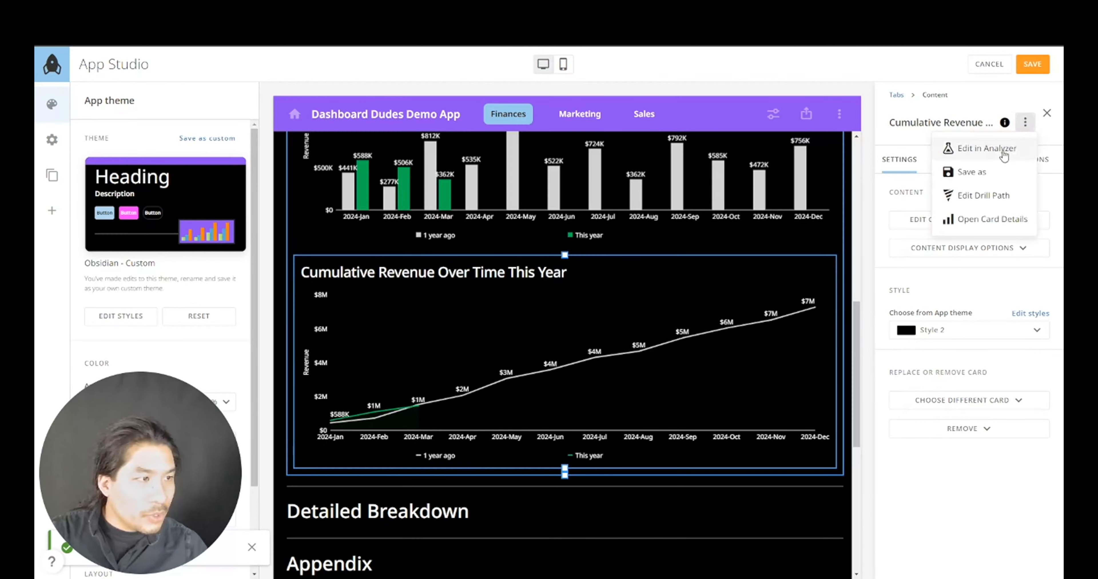
pyautogui.click(992, 172)
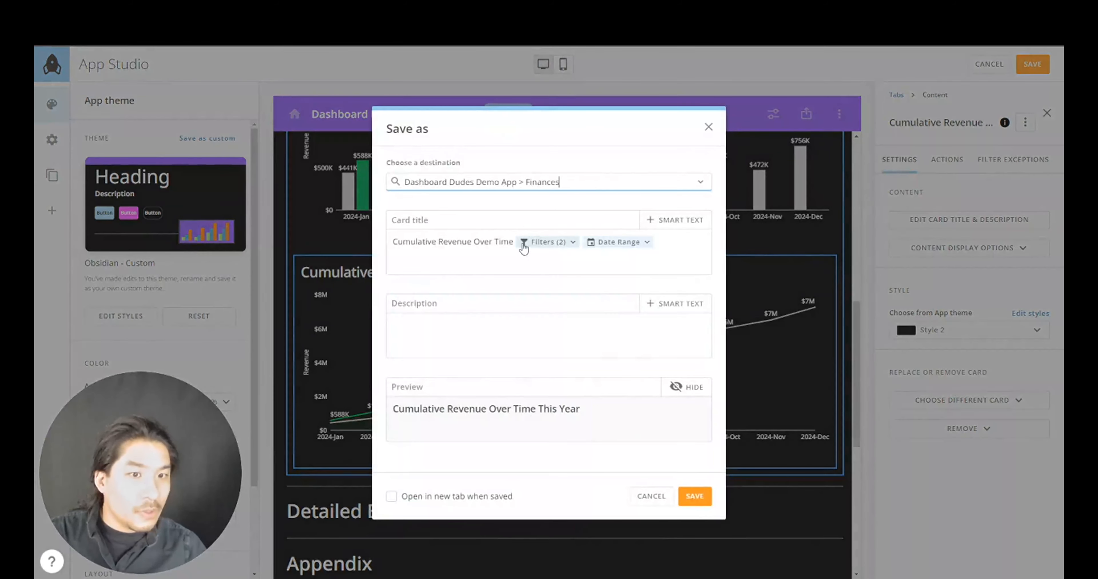
pyautogui.doubleClick(461, 242)
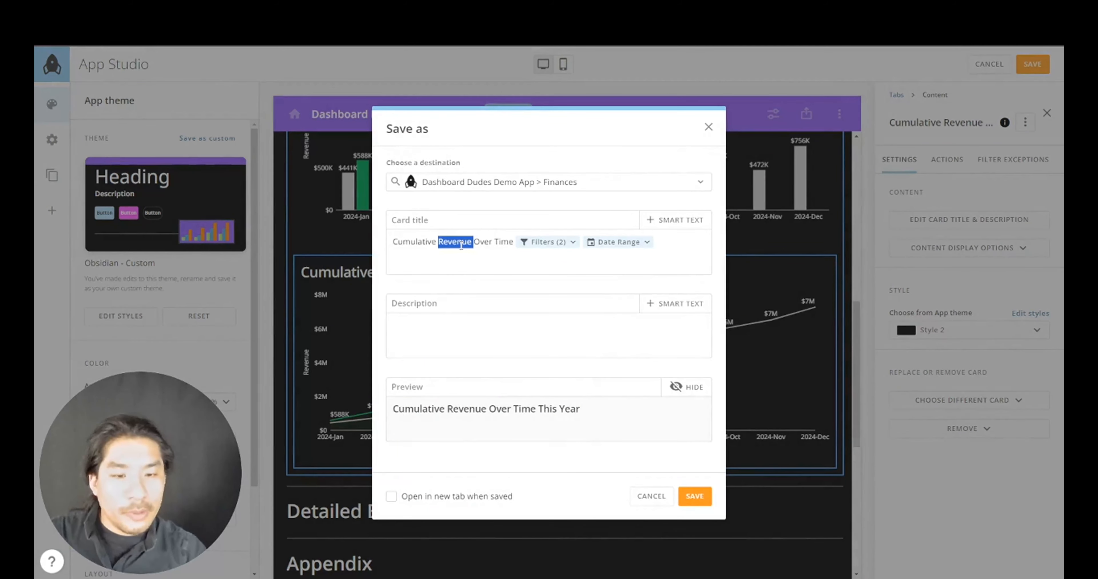
pyautogui.write('Ore')
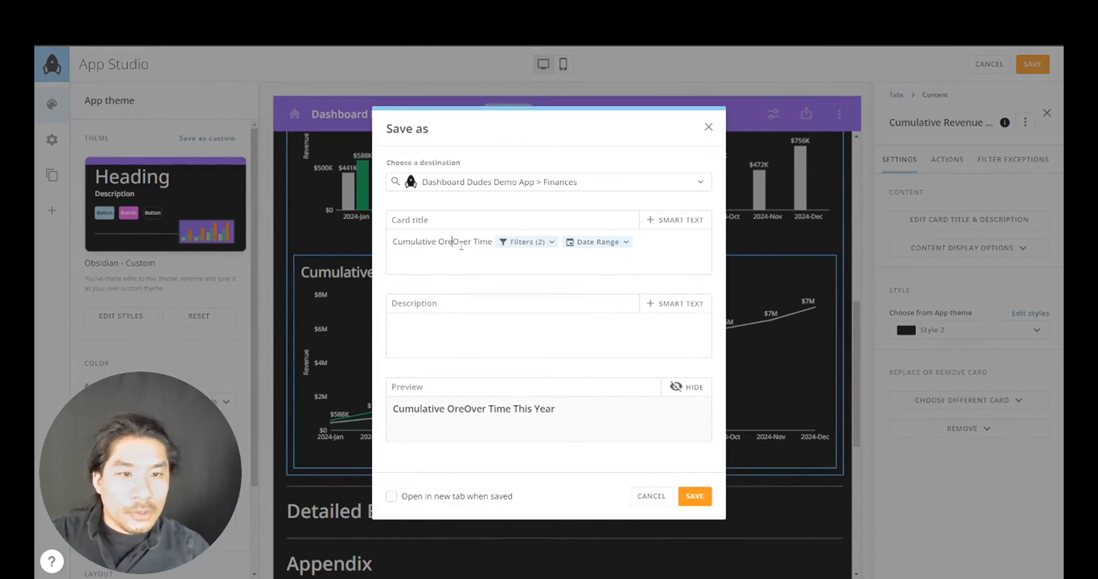
pyautogui.press('BackSpace')
pyautogui.write('ders')
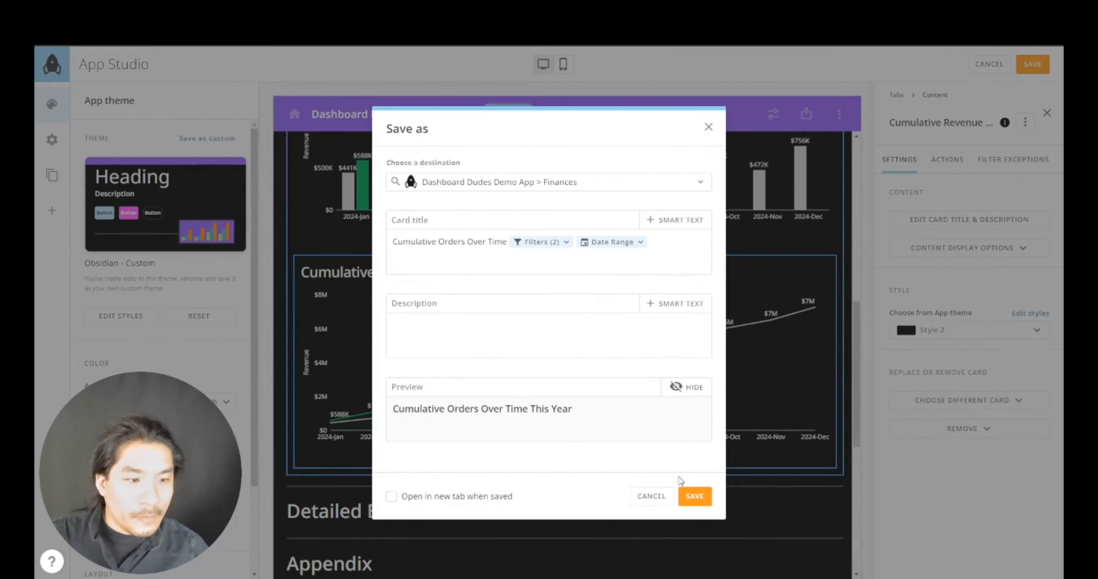
pyautogui.click(693, 496)
pyautogui.scroll(5, 720, 384)
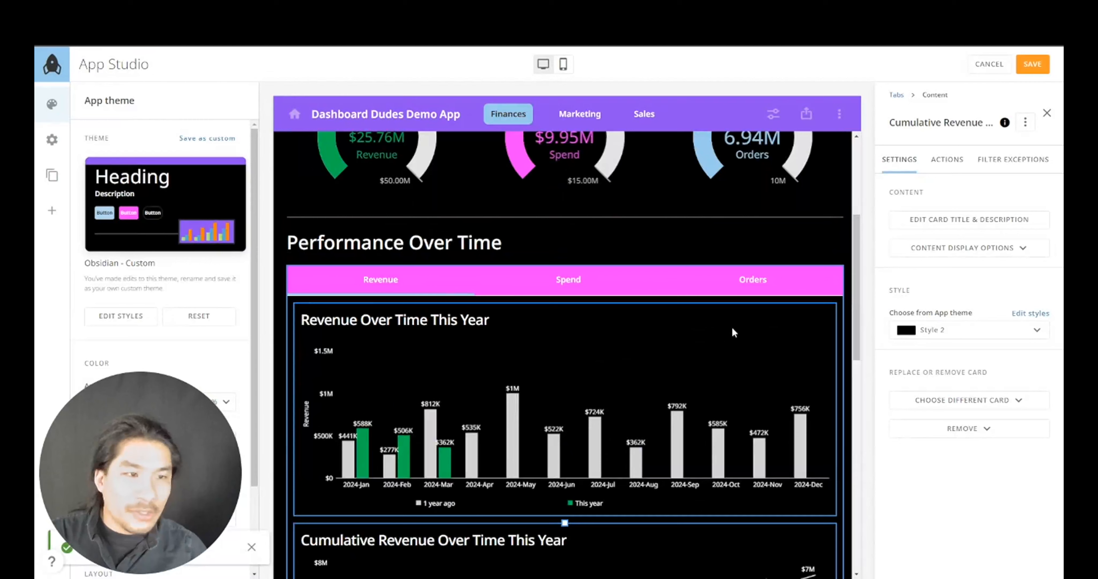
pyautogui.click(760, 285)
# - Move the Orders Over Time and Cumulative Orders cards from Appendix into the Orders tab
pyautogui.click(912, 229)
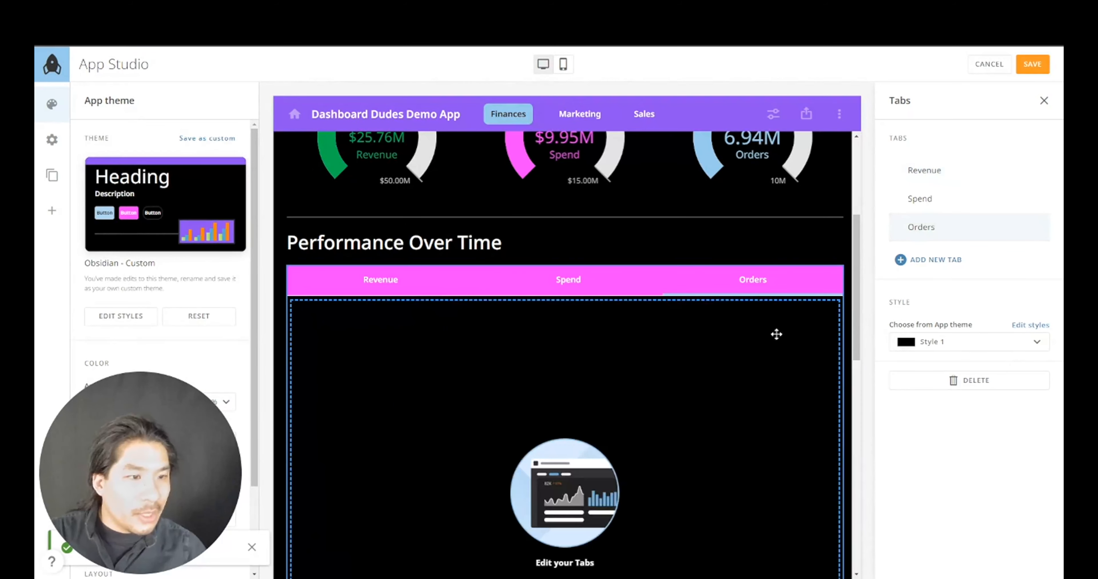
pyautogui.scroll(-10, 708, 370)
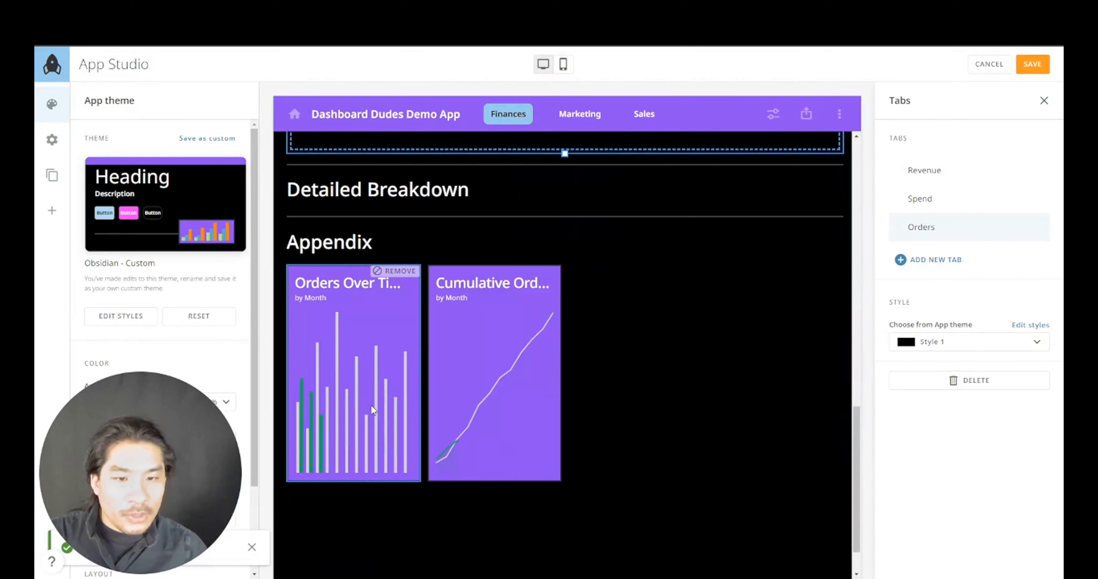
pyautogui.moveTo(370, 404); pyautogui.dragTo(420, 275)
pyautogui.scroll(-8, 435, 375)
pyautogui.moveTo(398, 393); pyautogui.dragTo(488, 262)
pyautogui.scroll(7, 489, 272)
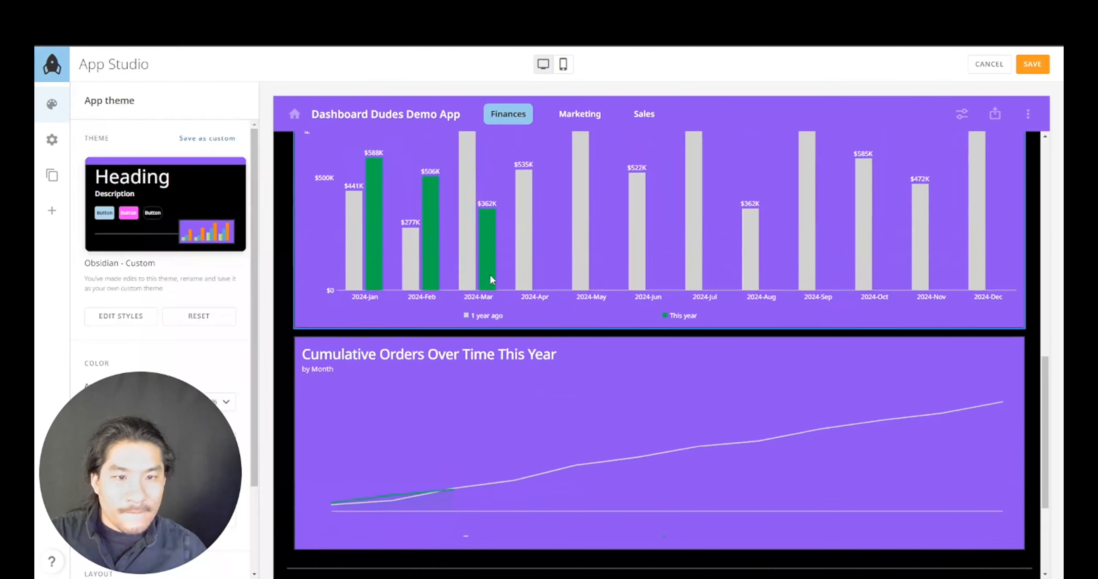
# - Shorten the Orders Over Time card by dragging its bottom edge up
pyautogui.click(523, 313)
pyautogui.scroll(-4, 580, 379)
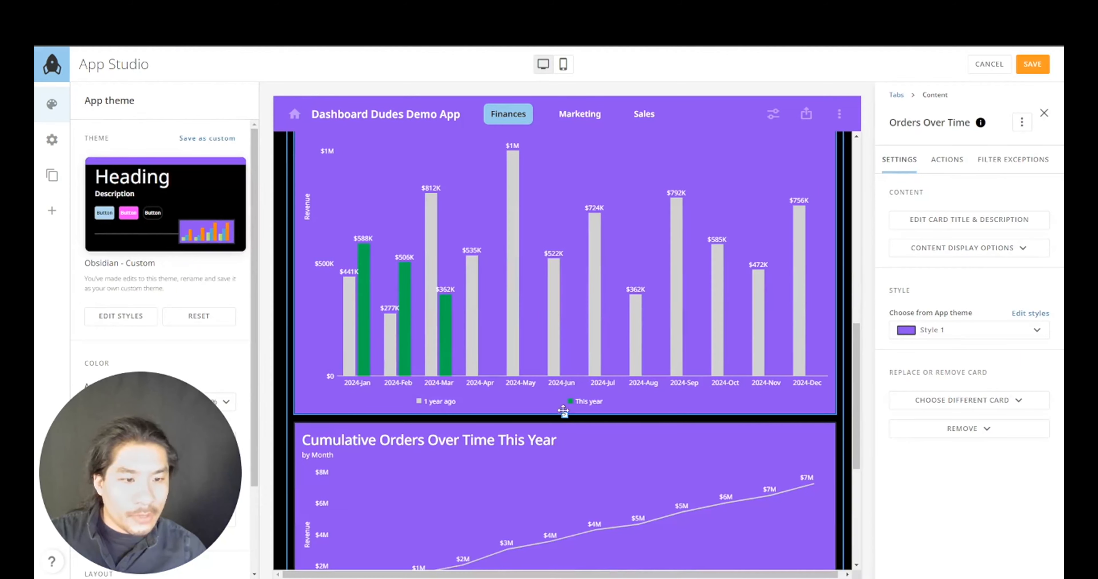
pyautogui.moveTo(563, 411); pyautogui.dragTo(565, 289)
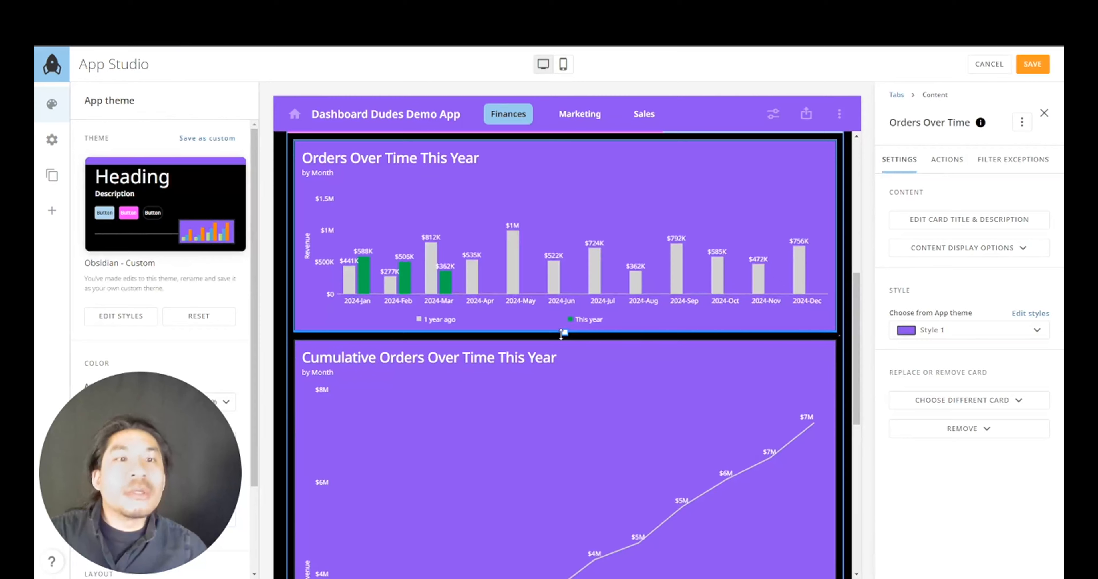
# - Shorten the Cumulative Orders card and give it the black Style 2
pyautogui.scroll(-5, 561, 362)
pyautogui.click(563, 434)
pyautogui.scroll(-4, 559, 510)
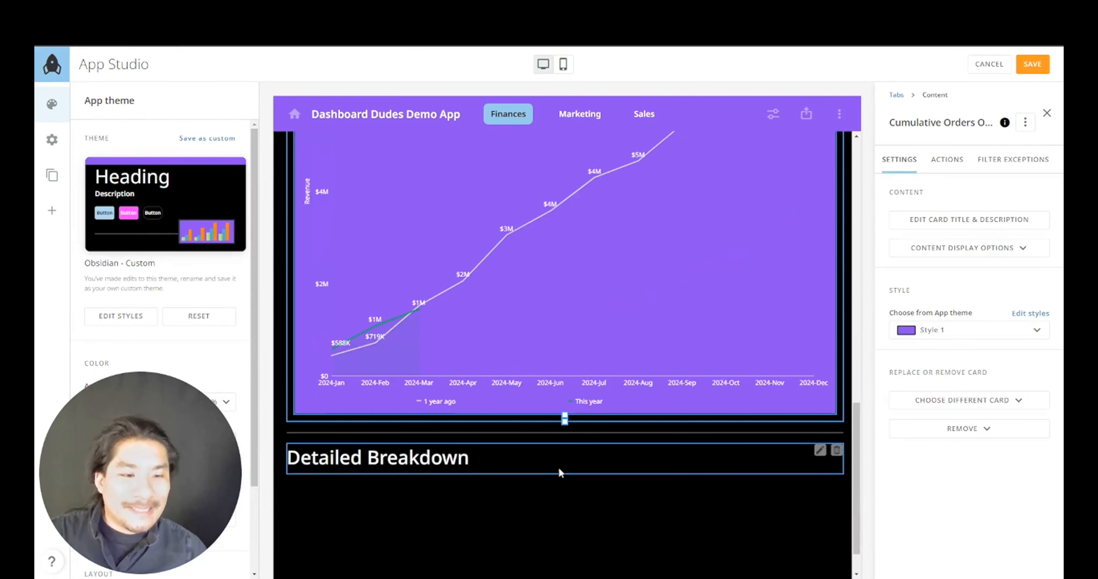
pyautogui.moveTo(565, 417); pyautogui.dragTo(571, 276)
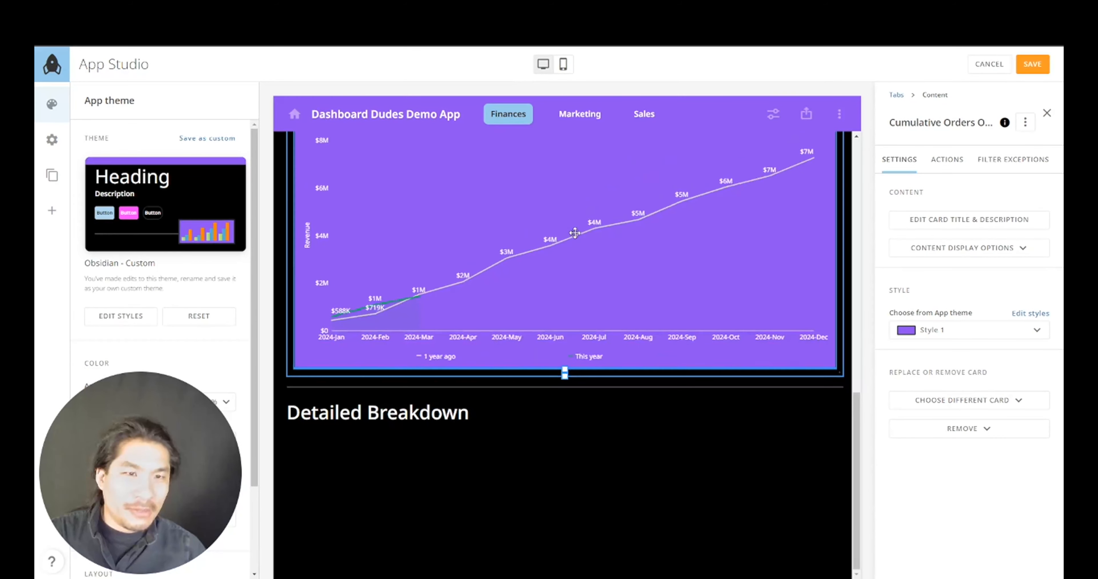
pyautogui.scroll(9, 576, 248)
pyautogui.scroll(-7, 575, 400)
pyautogui.moveTo(565, 480); pyautogui.dragTo(565, 416)
pyautogui.scroll(3, 583, 357)
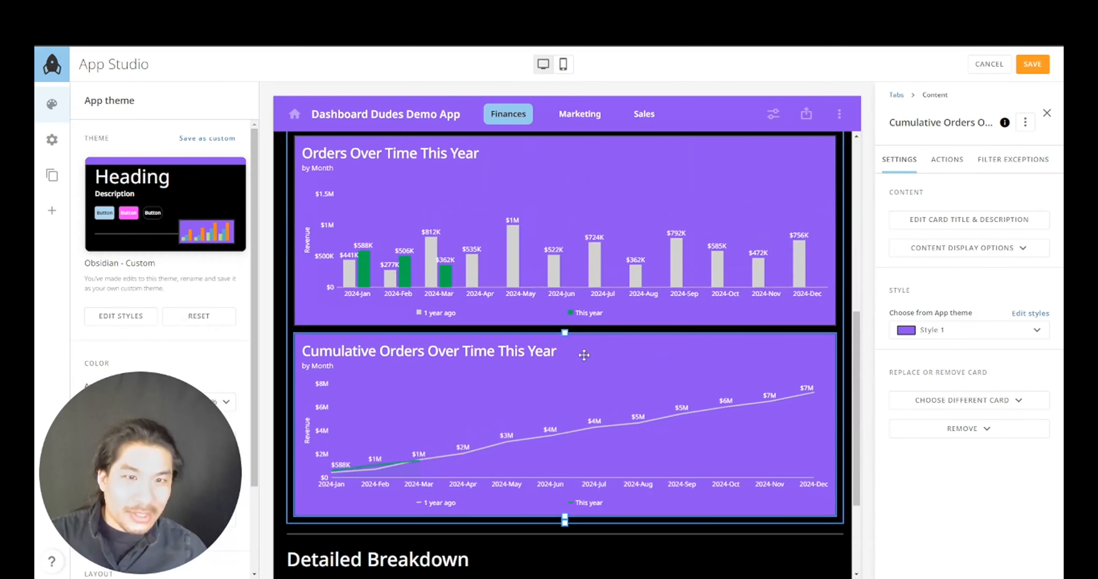
pyautogui.scroll(3, 583, 357)
pyautogui.click(945, 332)
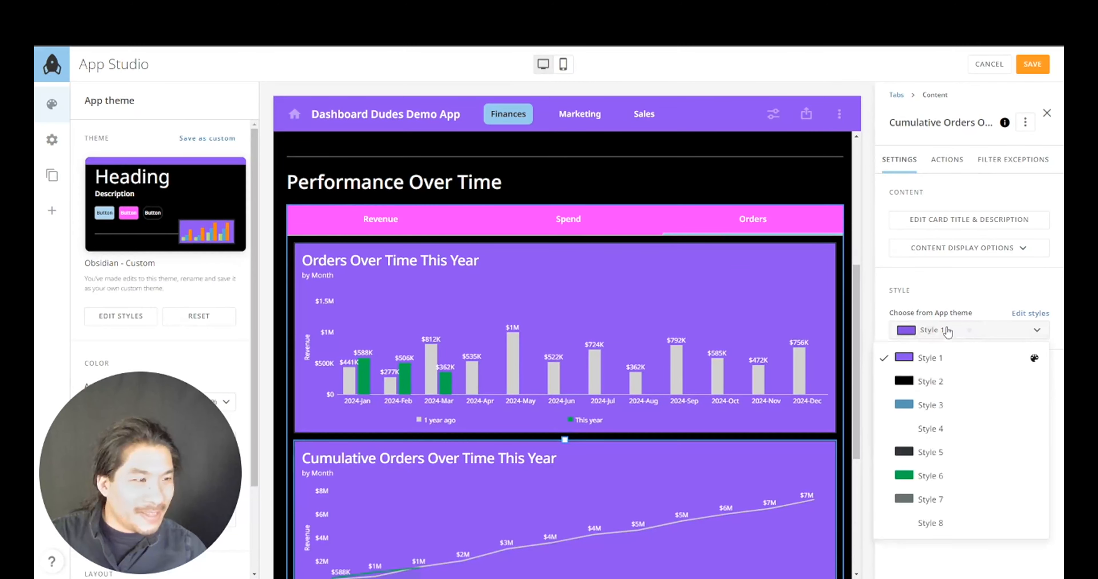
pyautogui.click(930, 381)
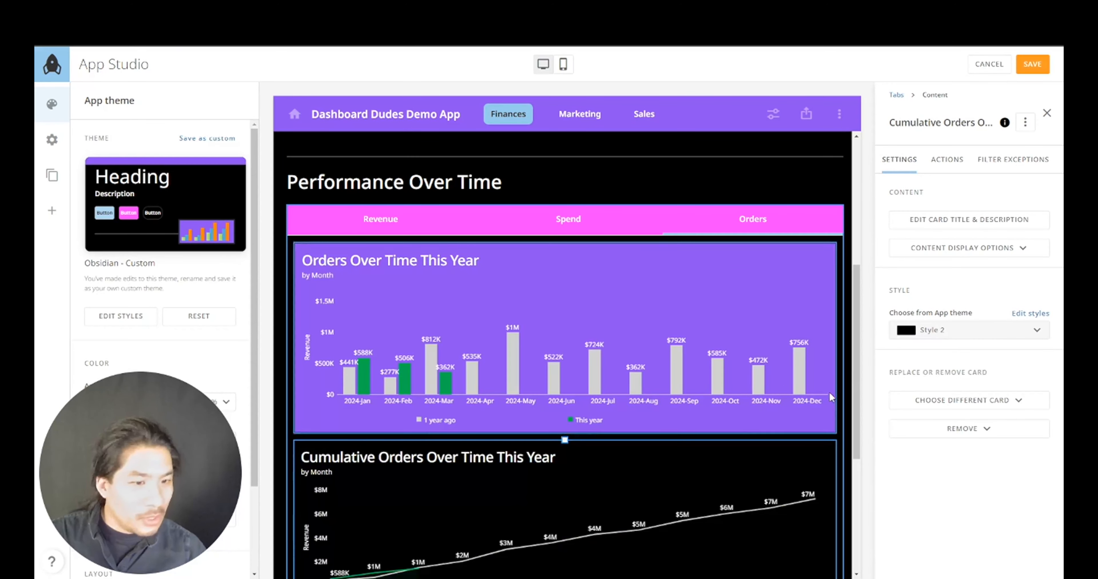
# - Hide the by Month timeframe subtitle on the Cumulative Orders card
pyautogui.scroll(-2, 830, 396)
pyautogui.click(956, 252)
pyautogui.click(984, 298)
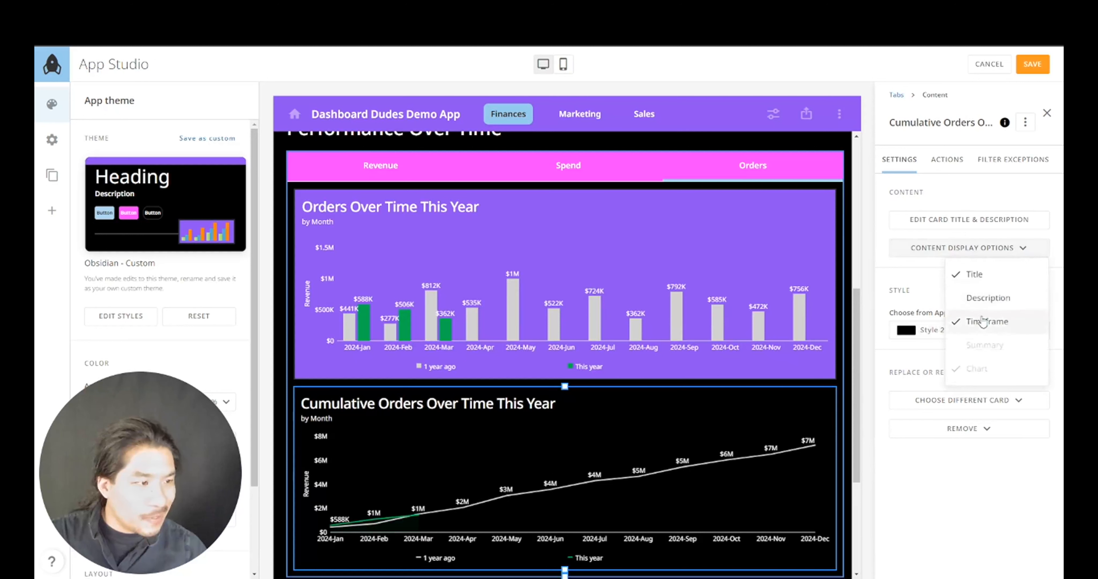
# - Give Orders Over Time black Style 2, show its description and hide its timeframe
pyautogui.click(821, 302)
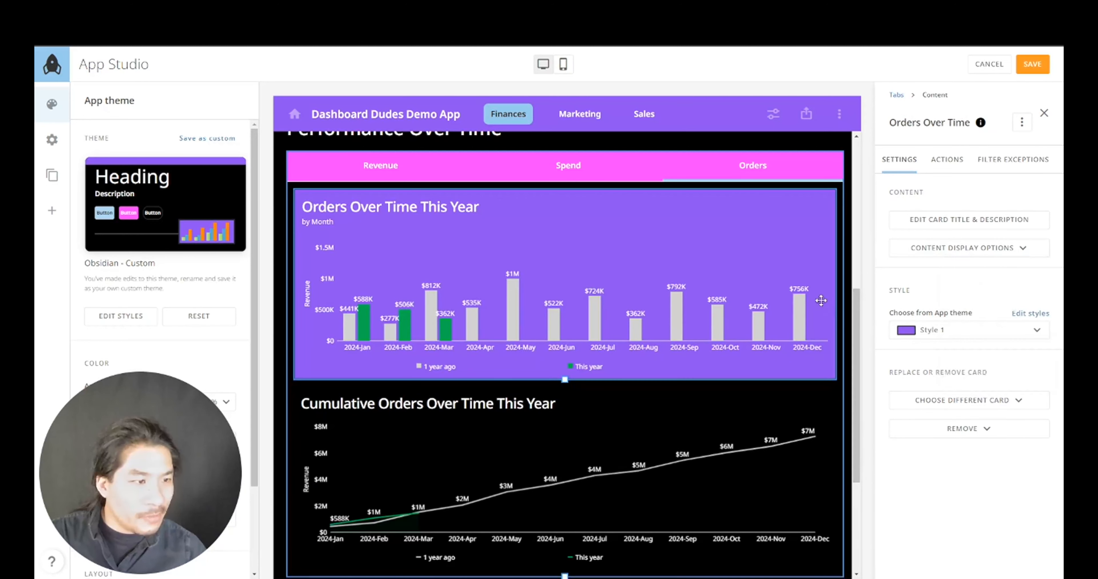
pyautogui.click(940, 334)
pyautogui.click(943, 381)
pyautogui.click(946, 251)
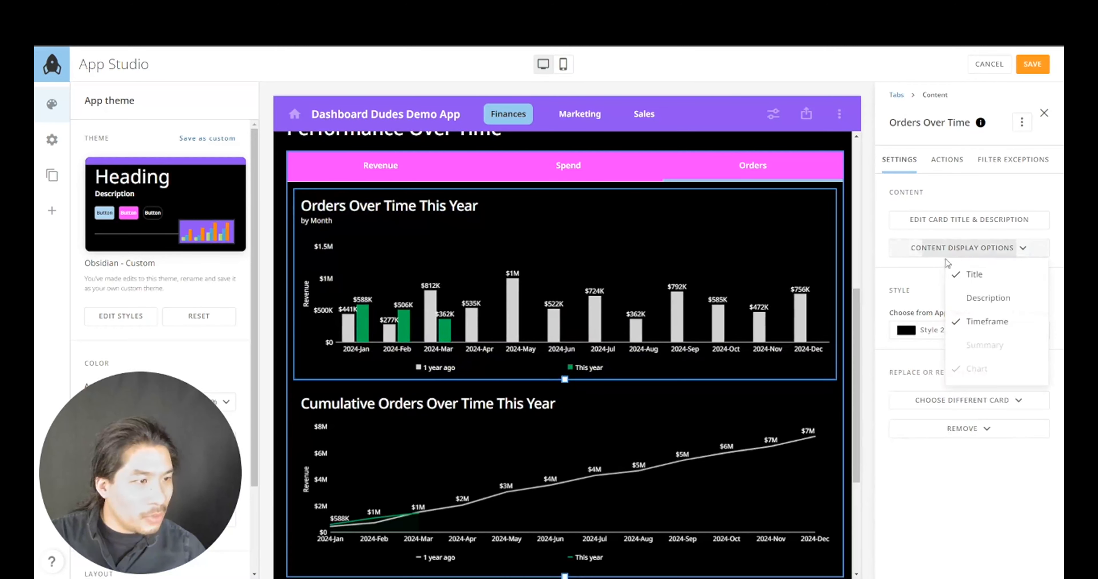
pyautogui.click(972, 297)
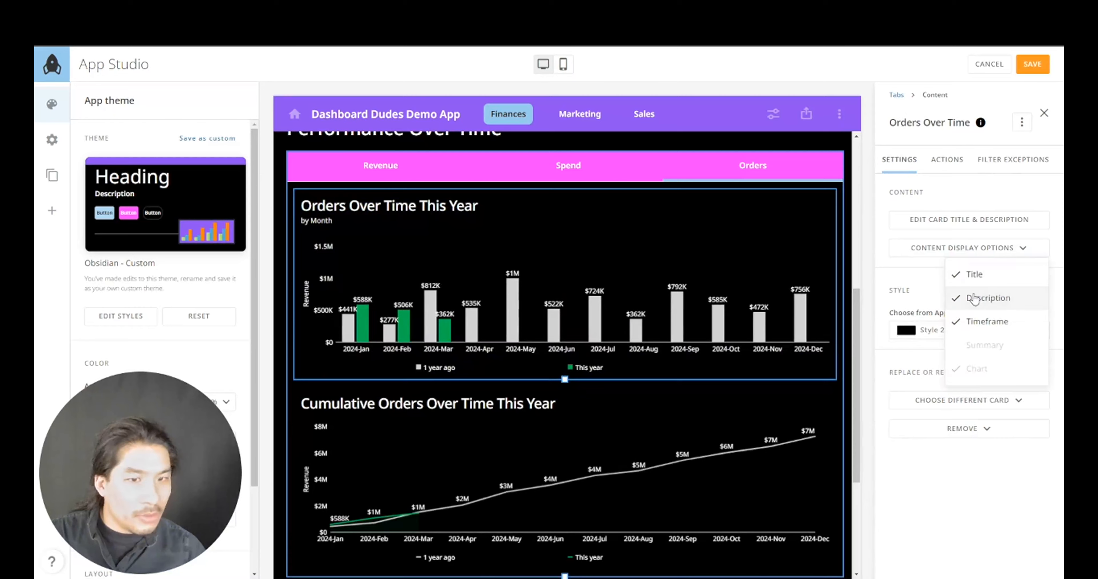
pyautogui.click(981, 325)
pyautogui.scroll(-5, 810, 337)
pyautogui.scroll(10, 811, 337)
pyautogui.scroll(-4, 756, 369)
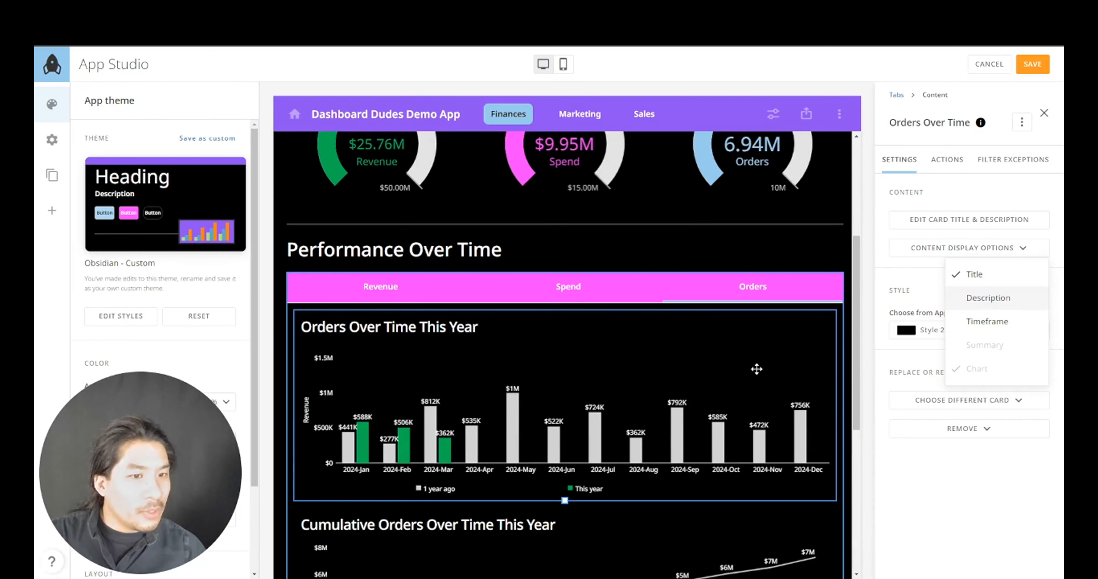
pyautogui.click(762, 368)
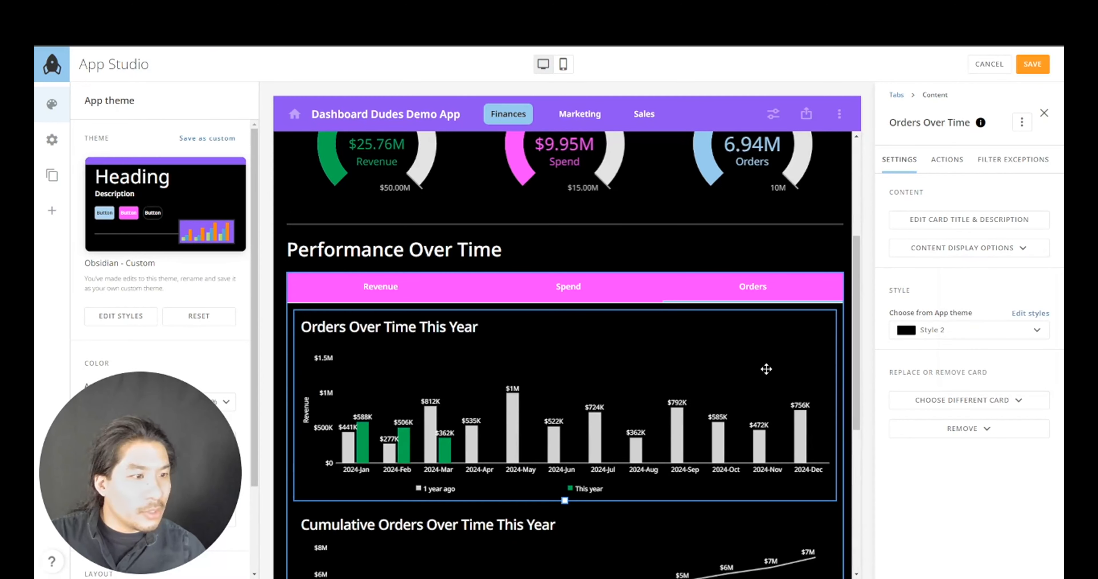
pyautogui.click(1021, 124)
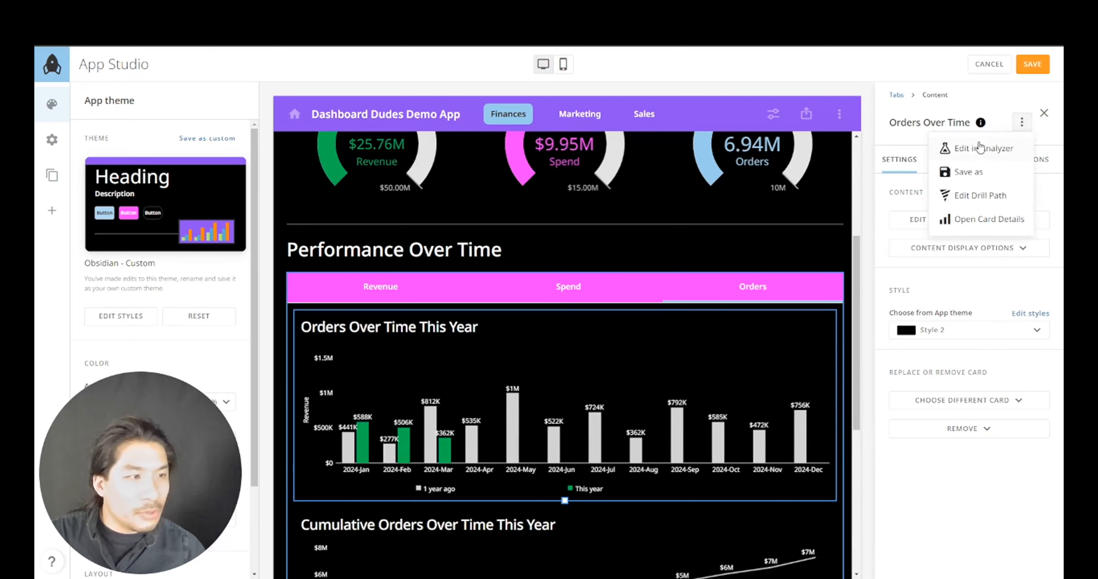
# - Open Orders Over Time in Analyzer and plot the sum of Orders on the value axis
pyautogui.click(979, 149)
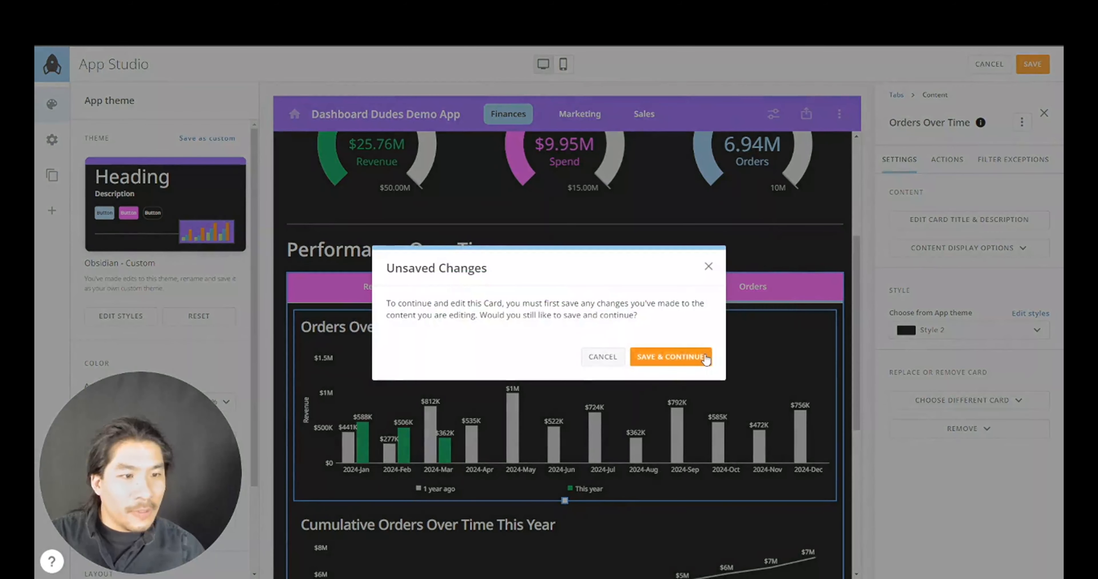
pyautogui.click(670, 356)
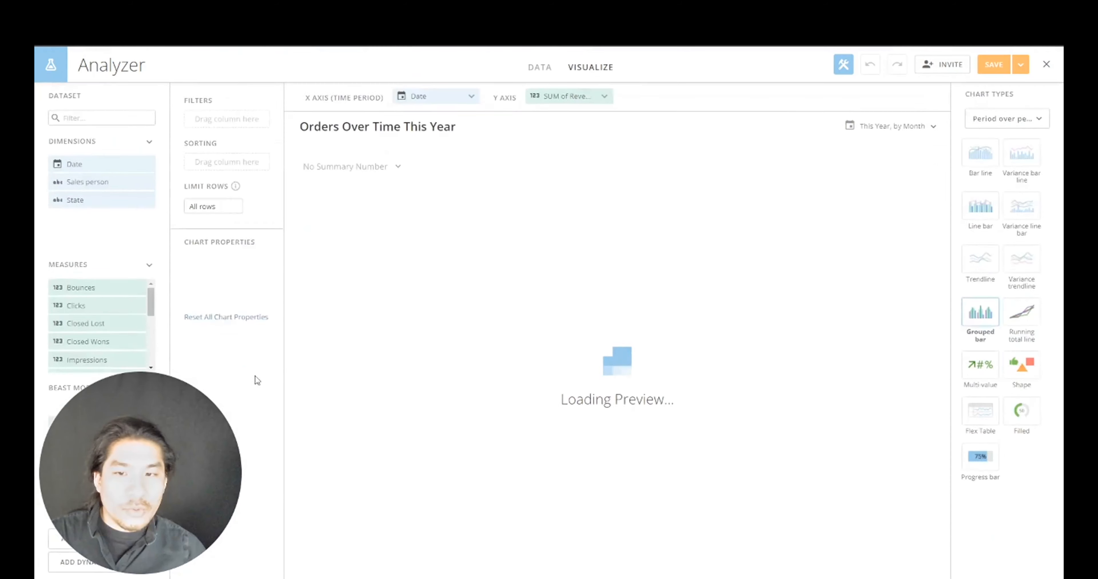
pyautogui.click(136, 194)
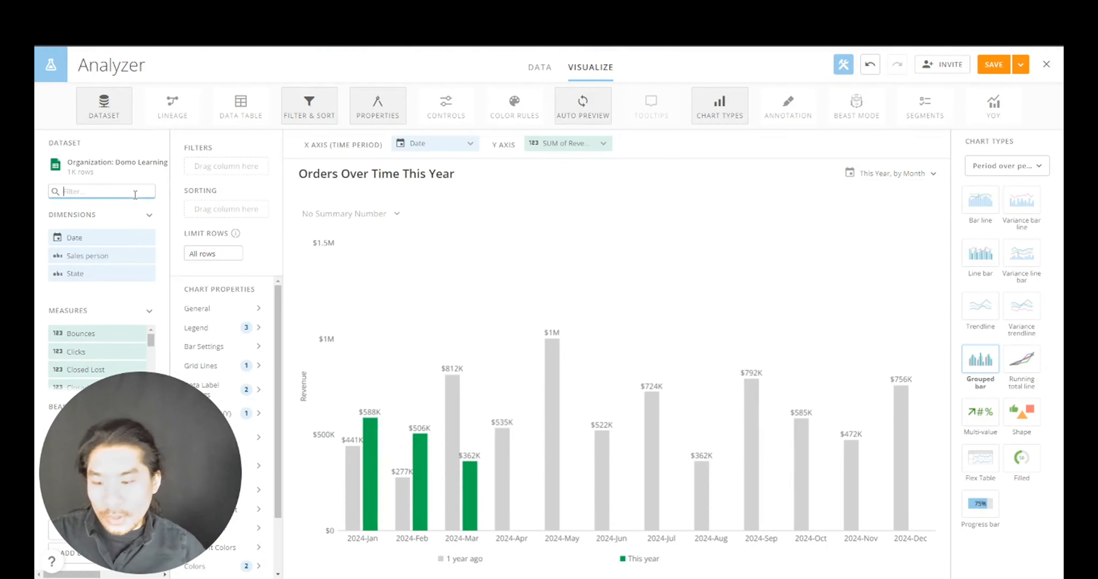
pyautogui.write('orders')
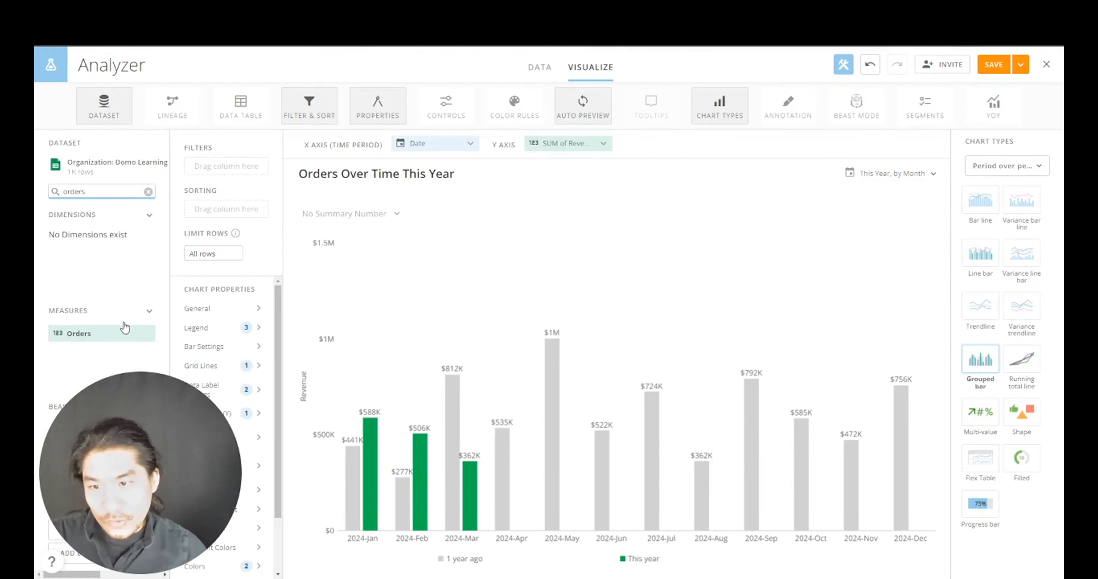
pyautogui.moveTo(99, 335); pyautogui.dragTo(562, 144)
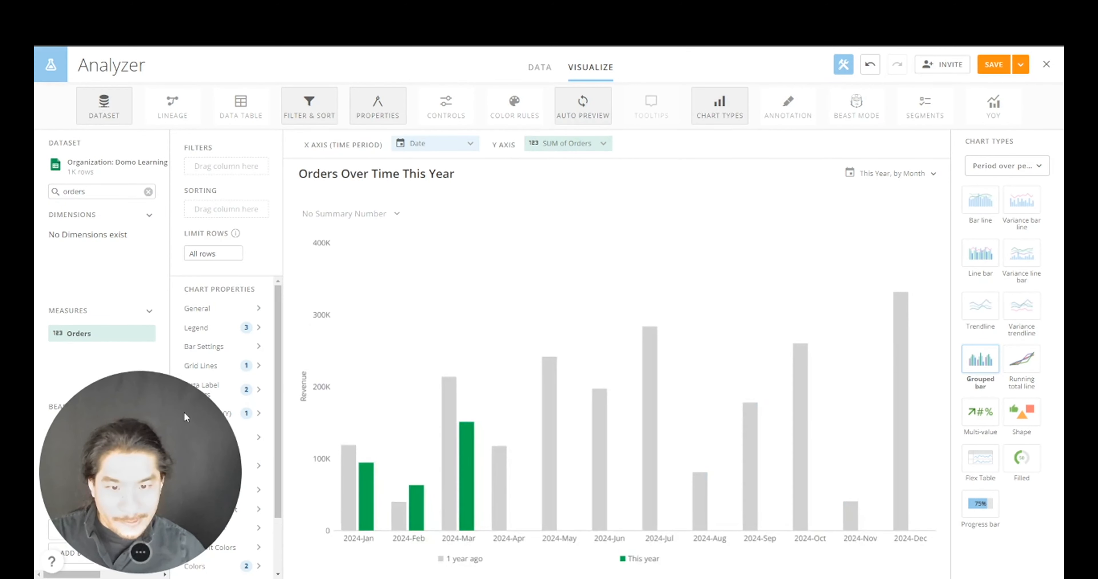
# - Retitle the value axis from Revenue to Orders
pyautogui.click(215, 415)
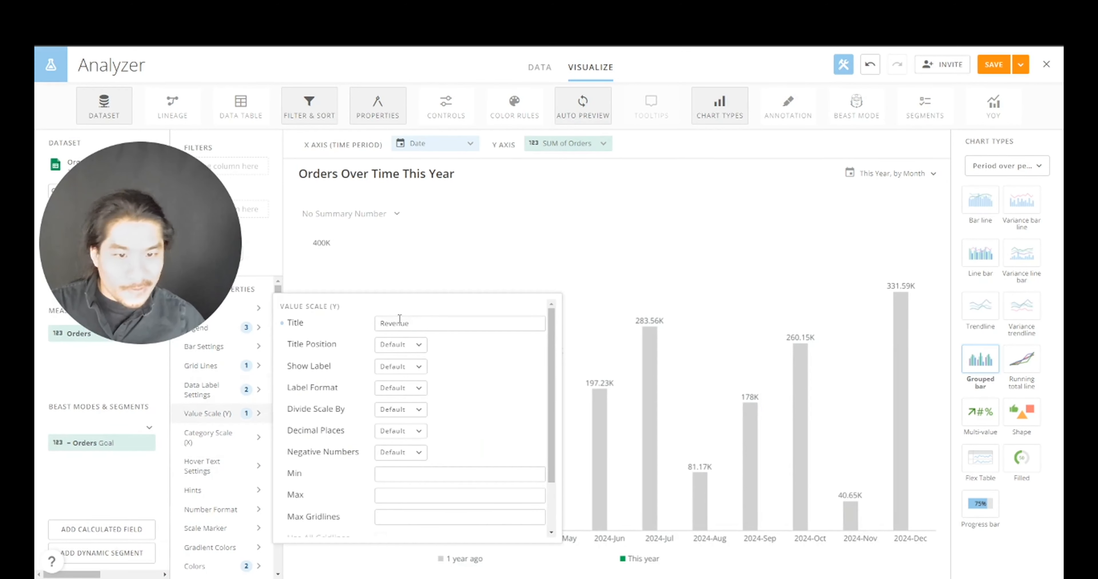
pyautogui.doubleClick(399, 322)
pyautogui.write('Orders')
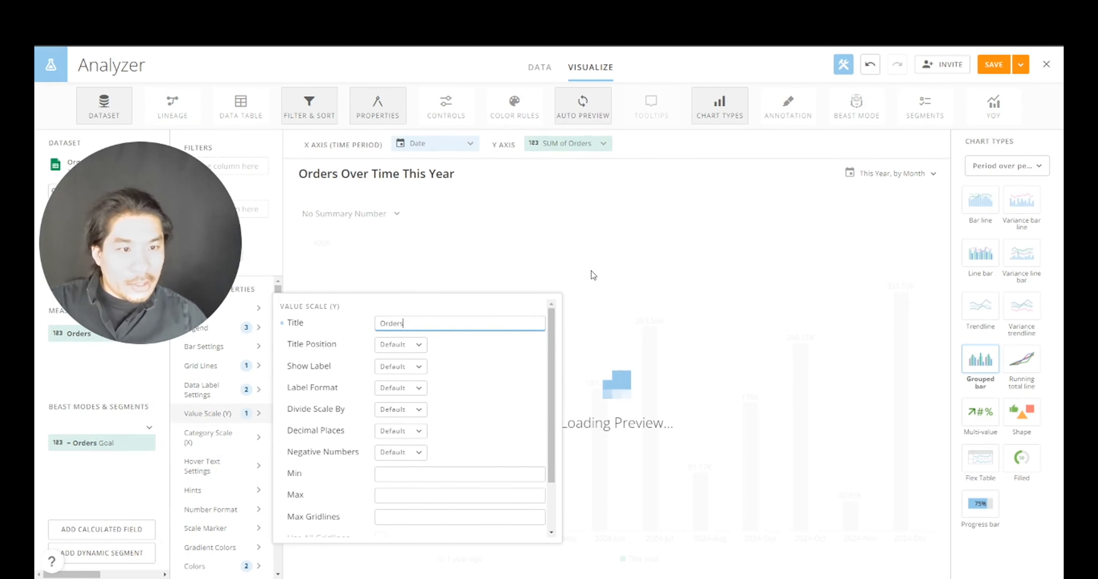
pyautogui.scroll(-2, 242, 519)
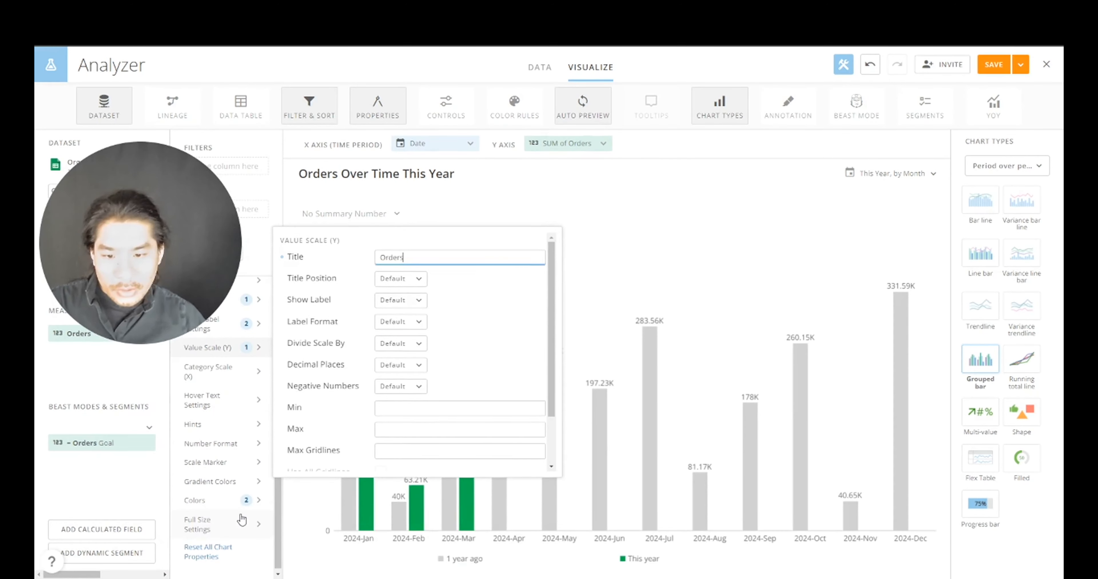
pyautogui.click(232, 501)
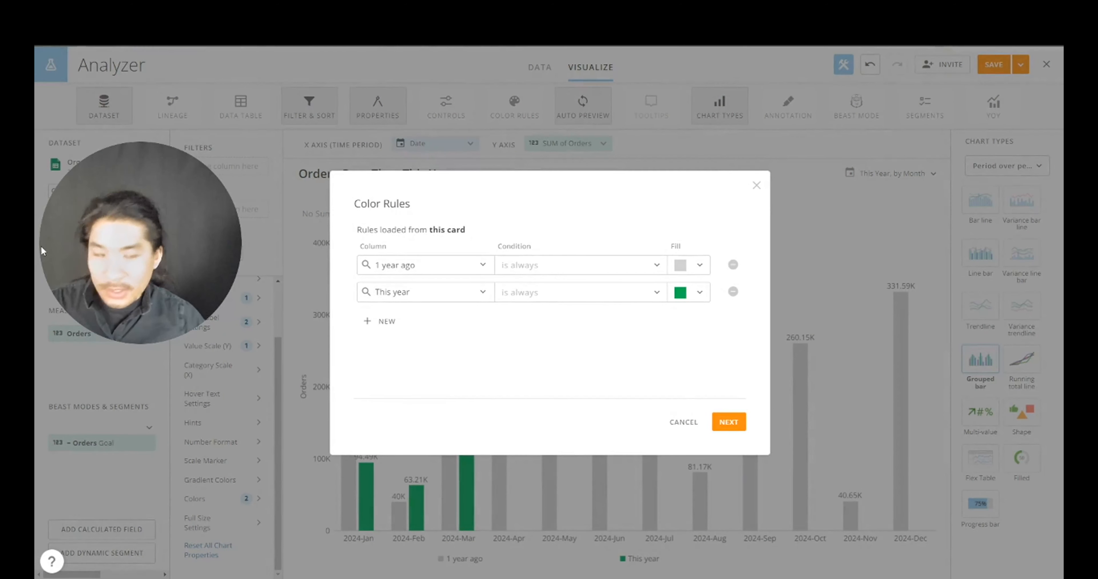
# - Colour the This year bars blue in Color Rules and apply them
pyautogui.click(682, 293)
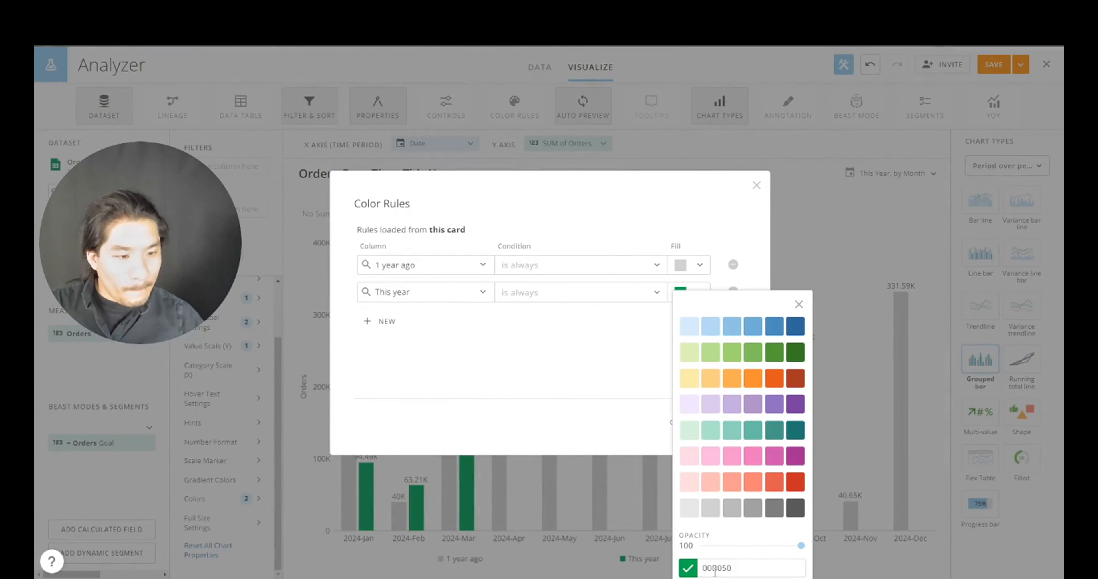
pyautogui.click(557, 386)
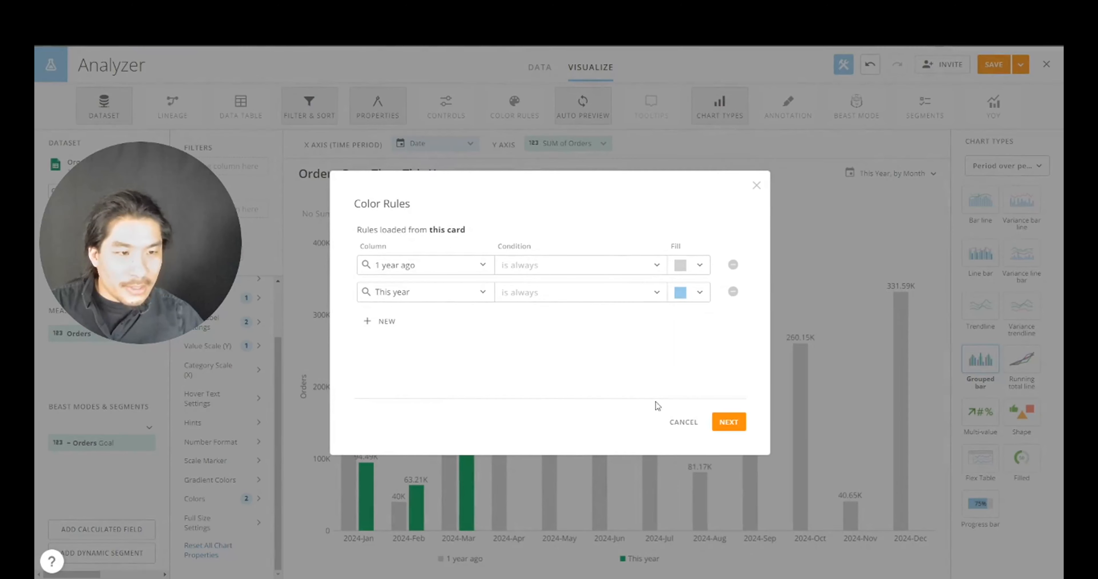
pyautogui.click(727, 422)
pyautogui.click(605, 367)
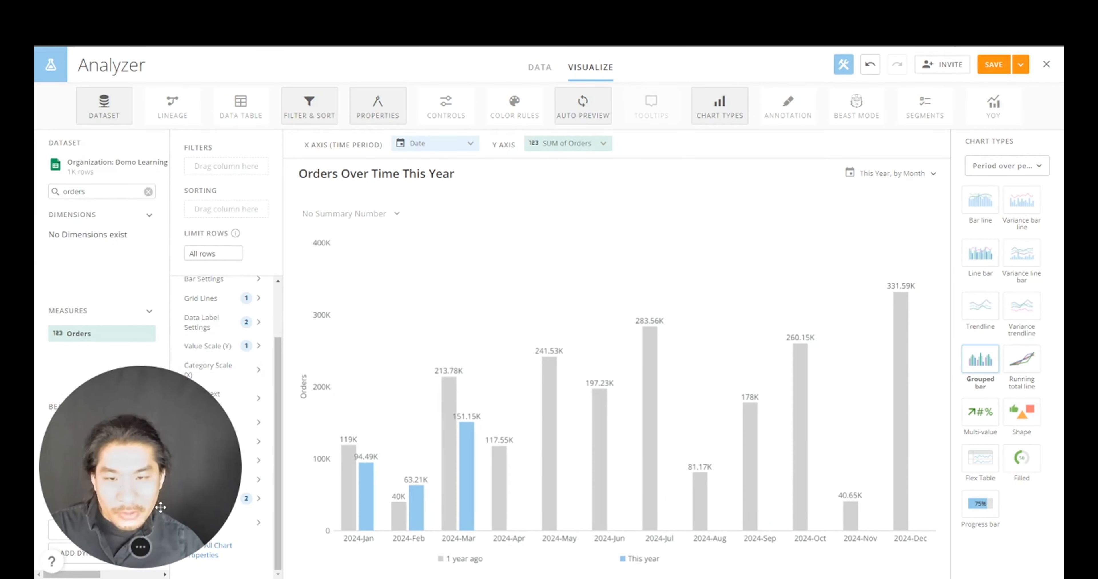
# - Set data label decimal places to None, then save and close the card
pyautogui.click(226, 322)
pyautogui.scroll(-4, 389, 380)
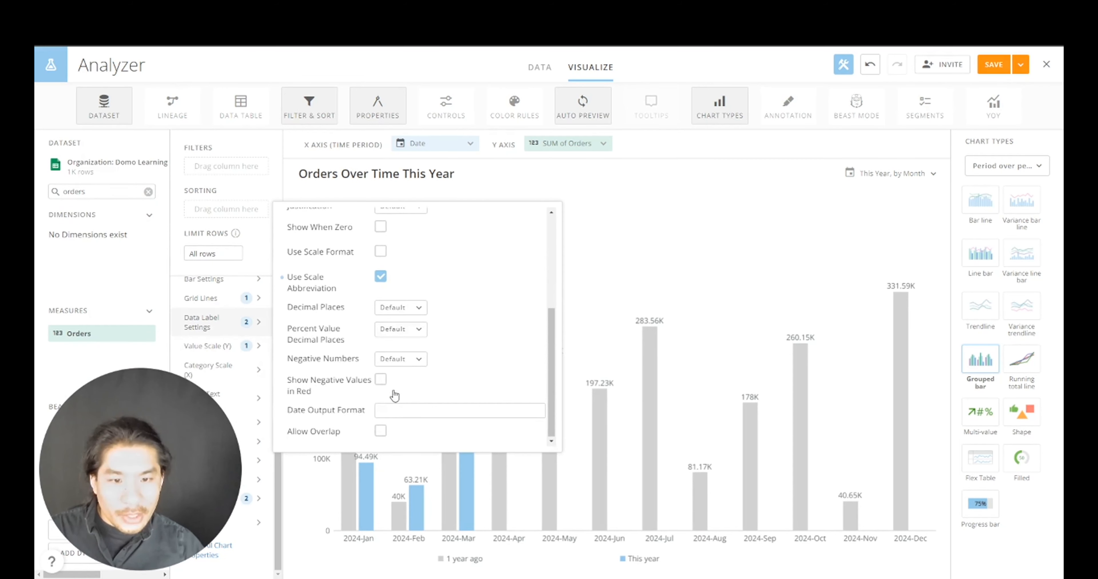
pyautogui.click(398, 313)
pyautogui.click(404, 343)
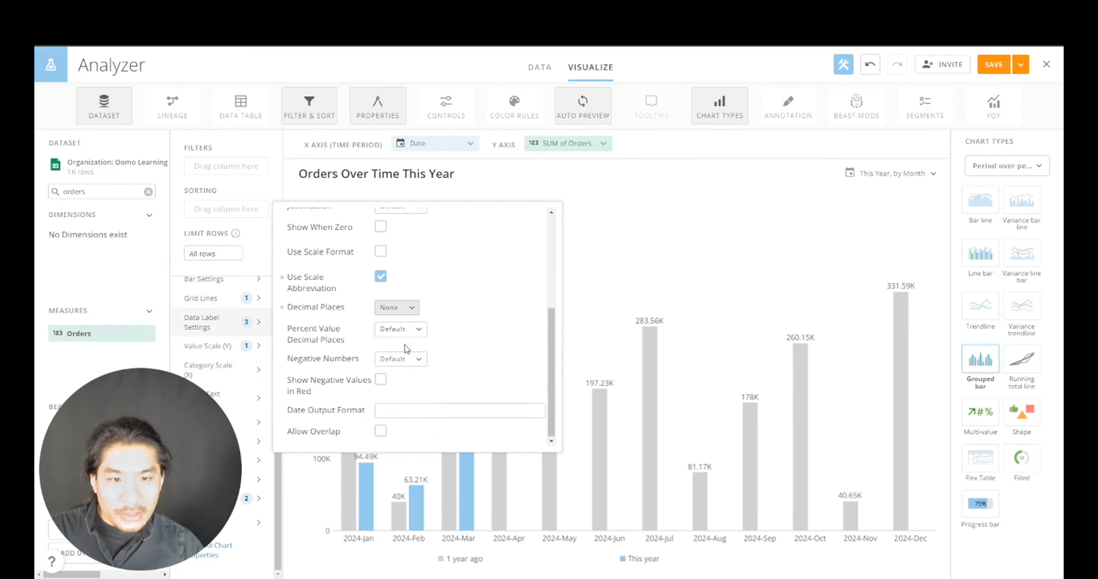
pyautogui.click(879, 242)
pyautogui.click(1020, 65)
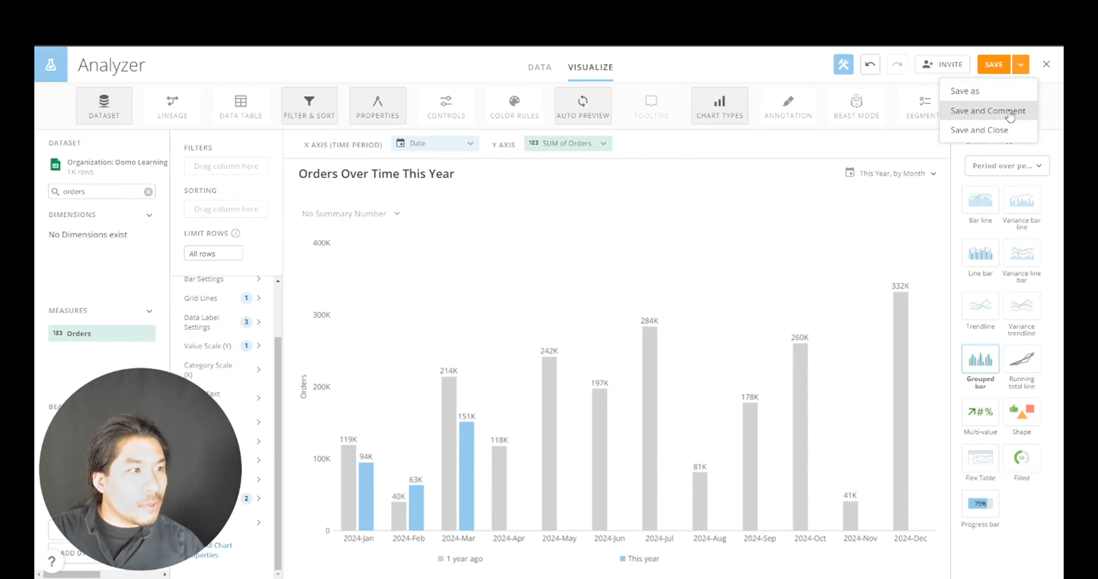
pyautogui.click(1006, 129)
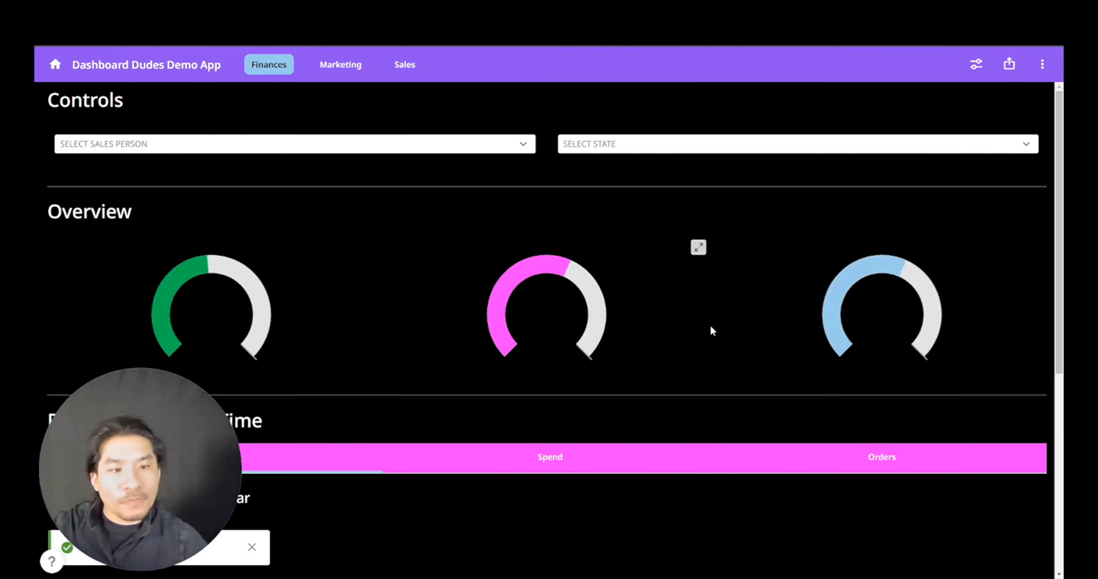
# - From the Orders tab, expand Cumulative Orders Over Time and open it with Analyzer
pyautogui.scroll(-8, 710, 298)
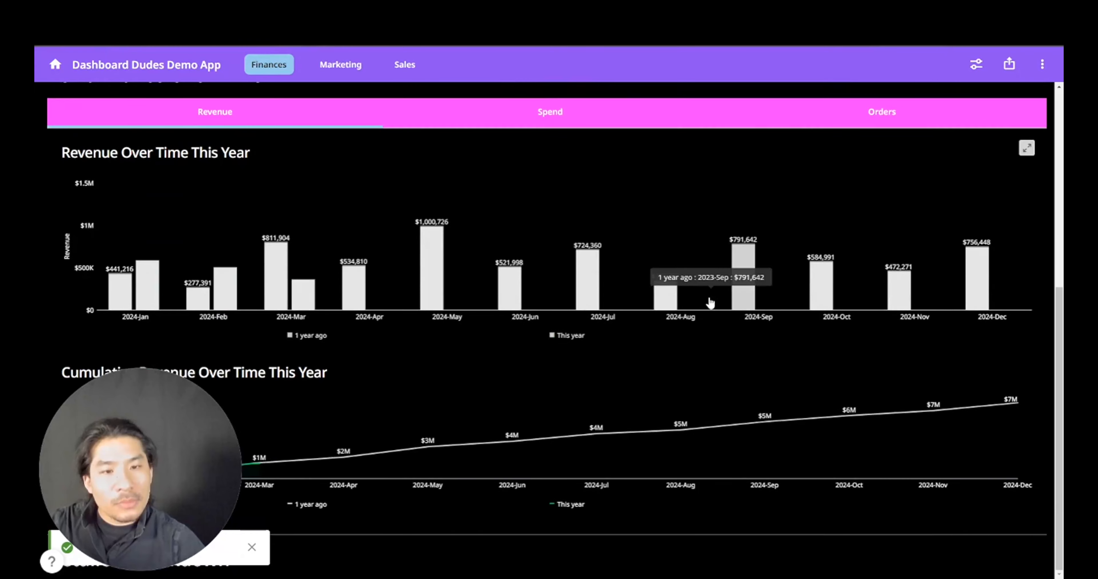
pyautogui.scroll(4, 590, 341)
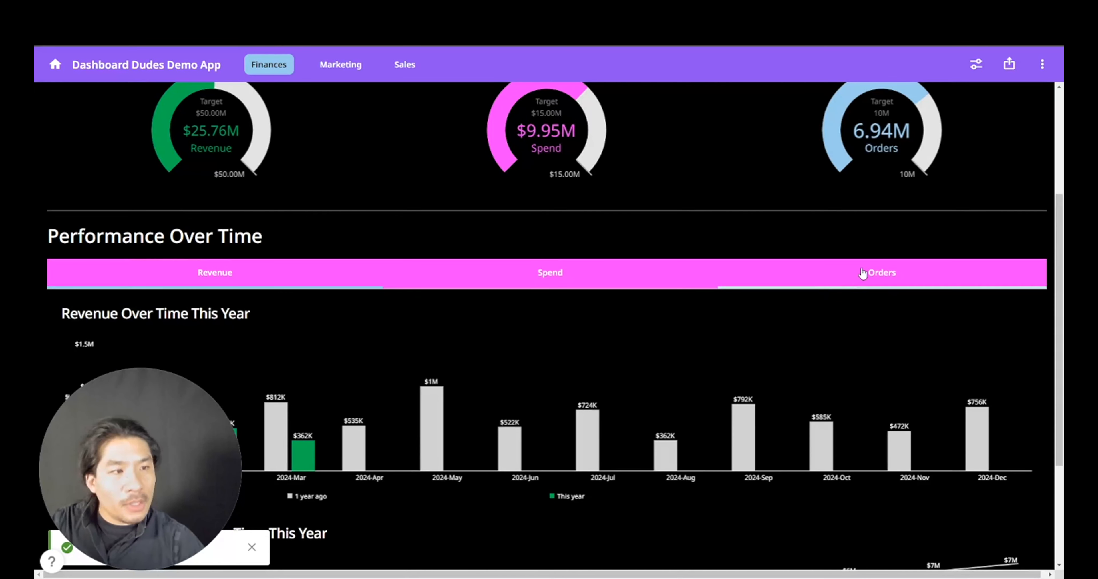
pyautogui.click(862, 273)
pyautogui.scroll(-4, 663, 382)
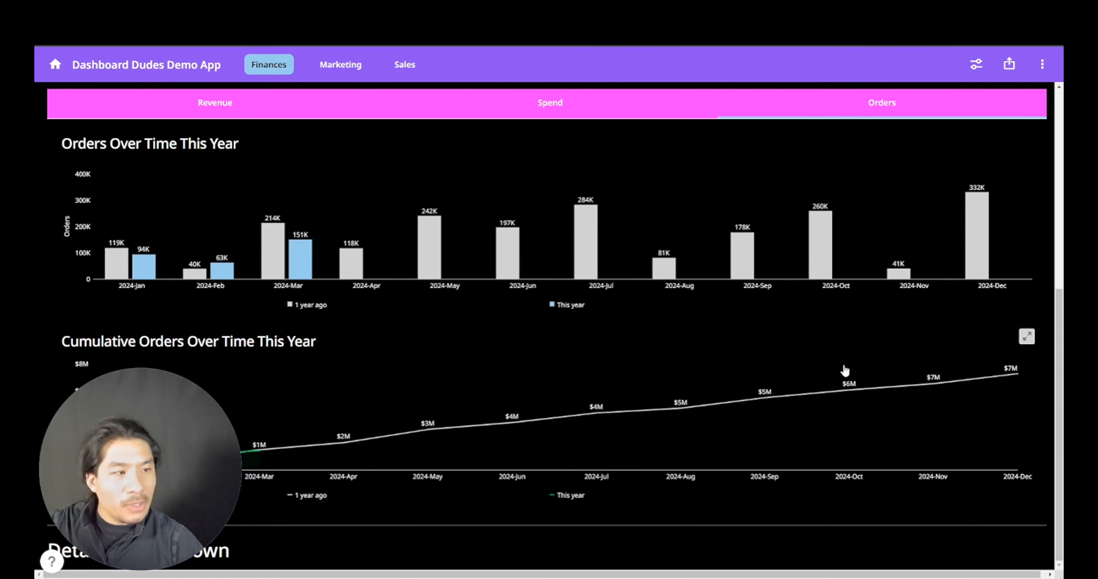
pyautogui.click(1026, 339)
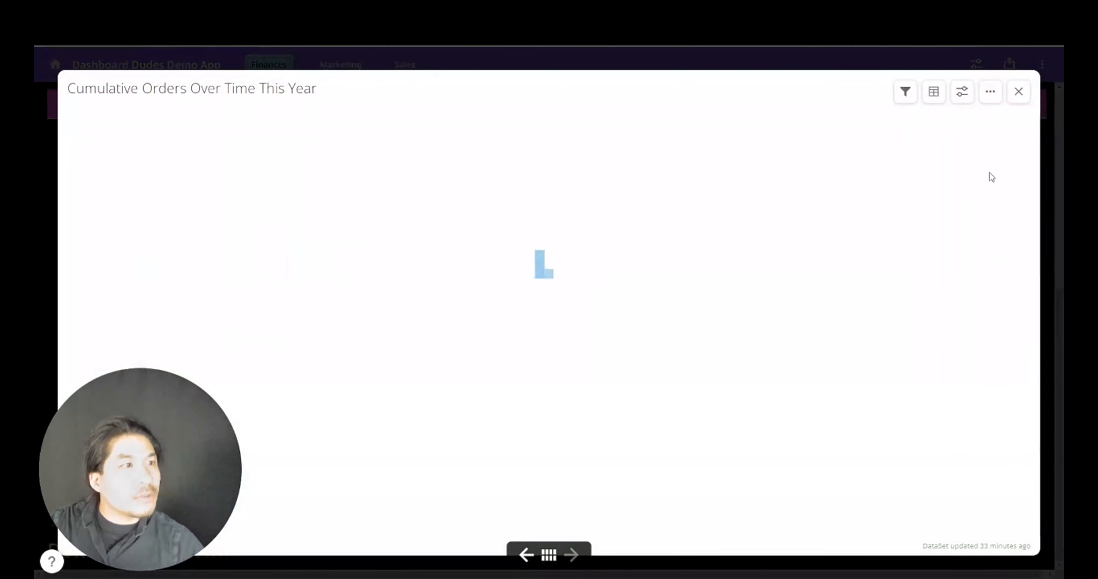
pyautogui.click(988, 101)
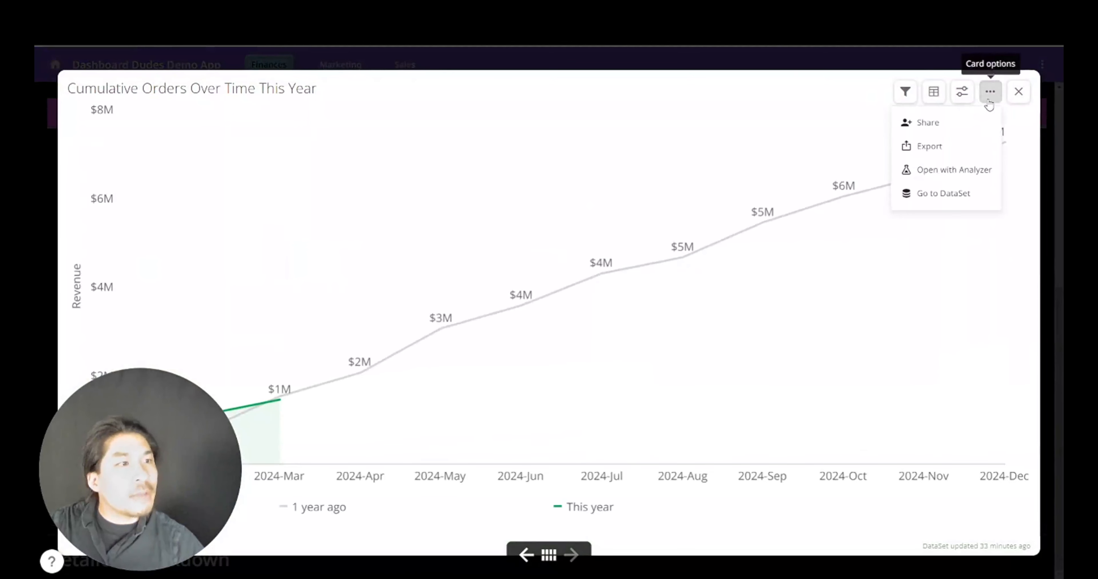
pyautogui.click(935, 172)
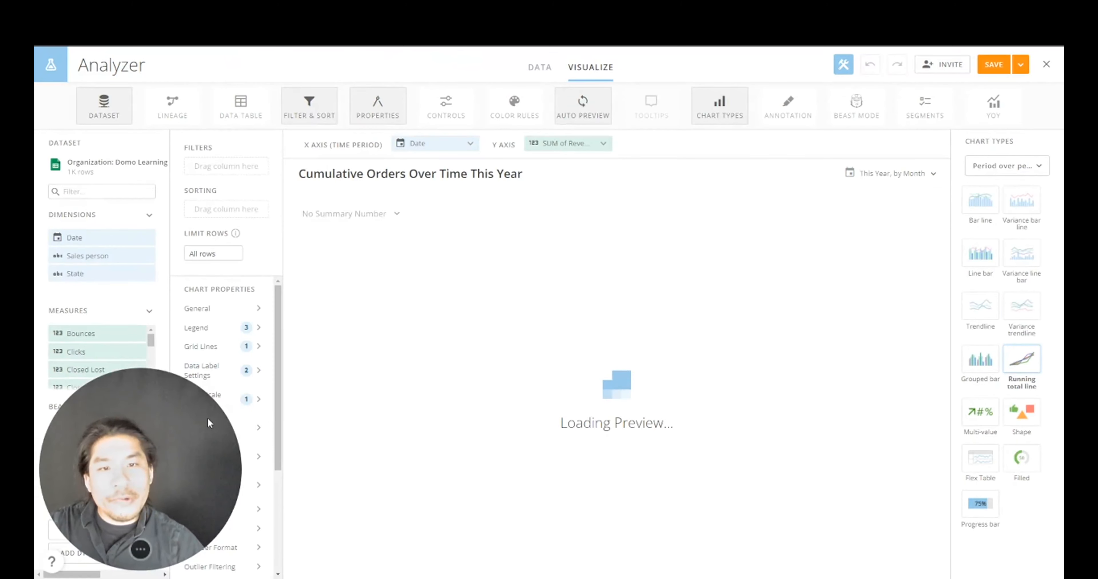
# - Plot SUM of Orders on the cumulative chart and retitle the left value axis Orders
pyautogui.click(129, 194)
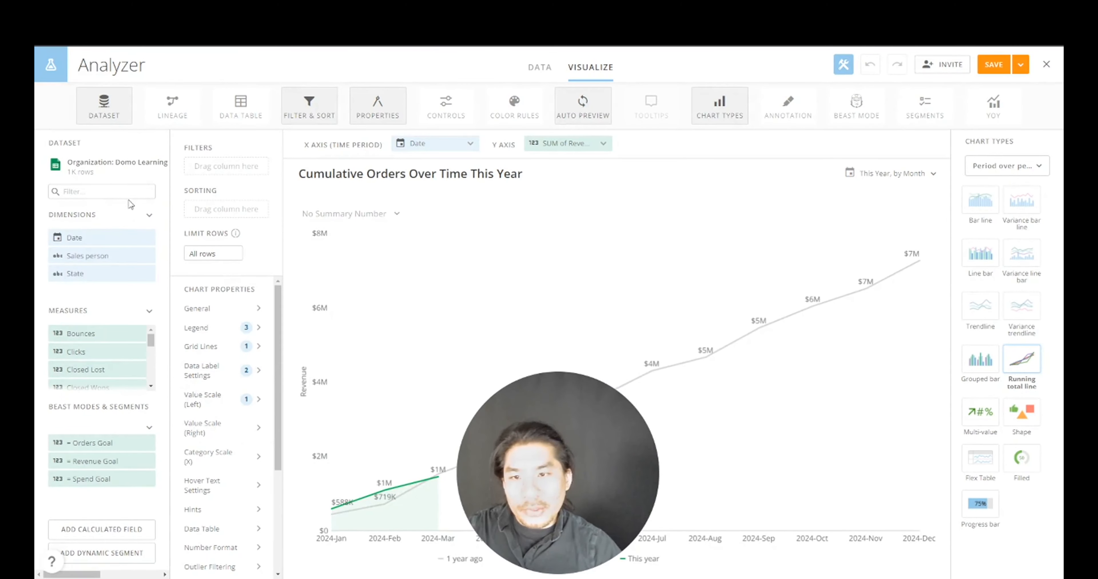
pyautogui.write('rder')
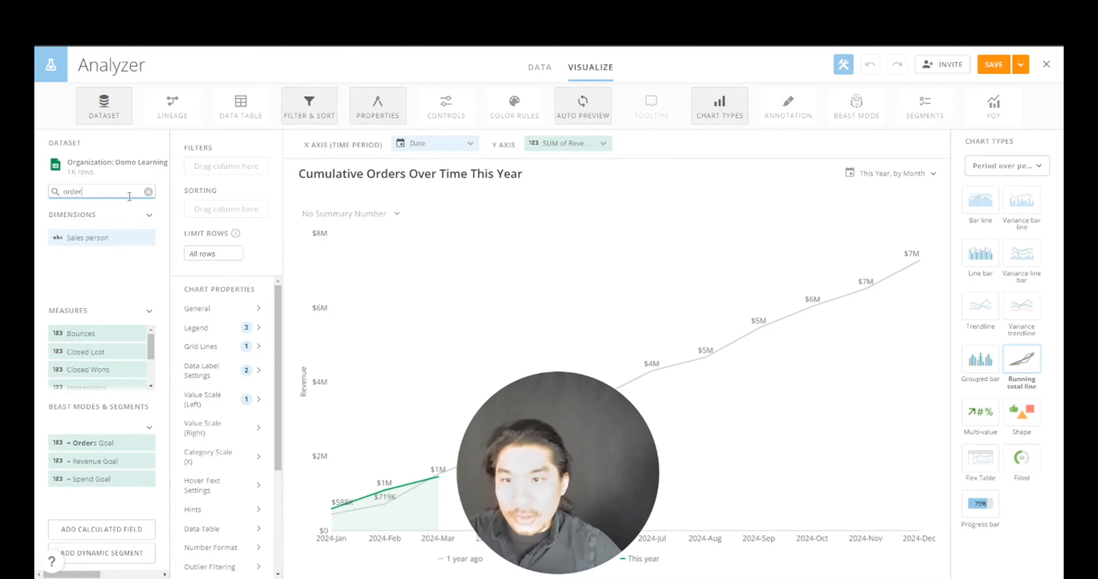
pyautogui.moveTo(87, 331); pyautogui.dragTo(541, 158)
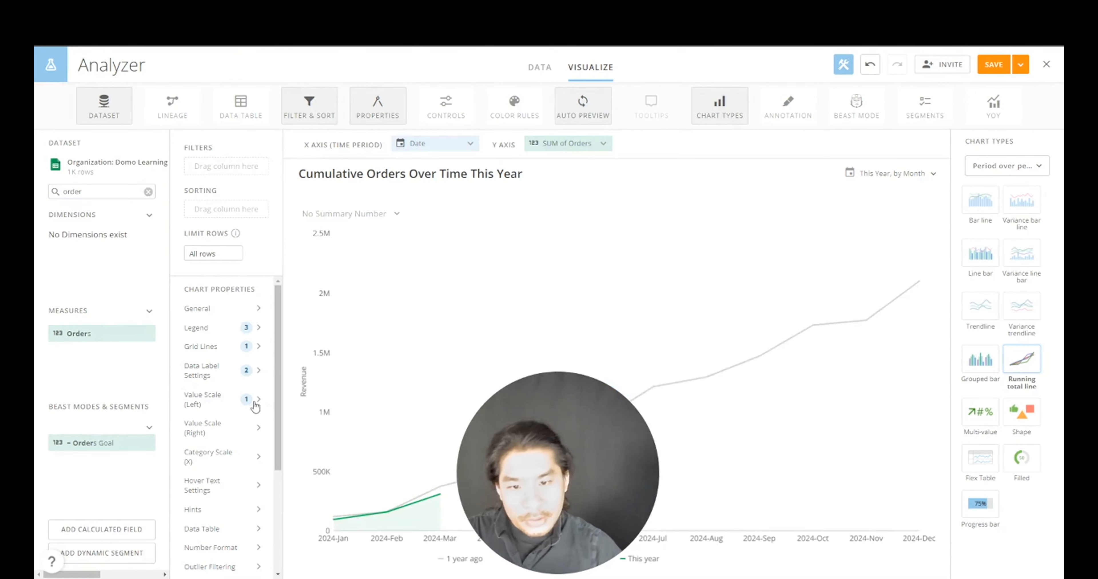
pyautogui.click(222, 400)
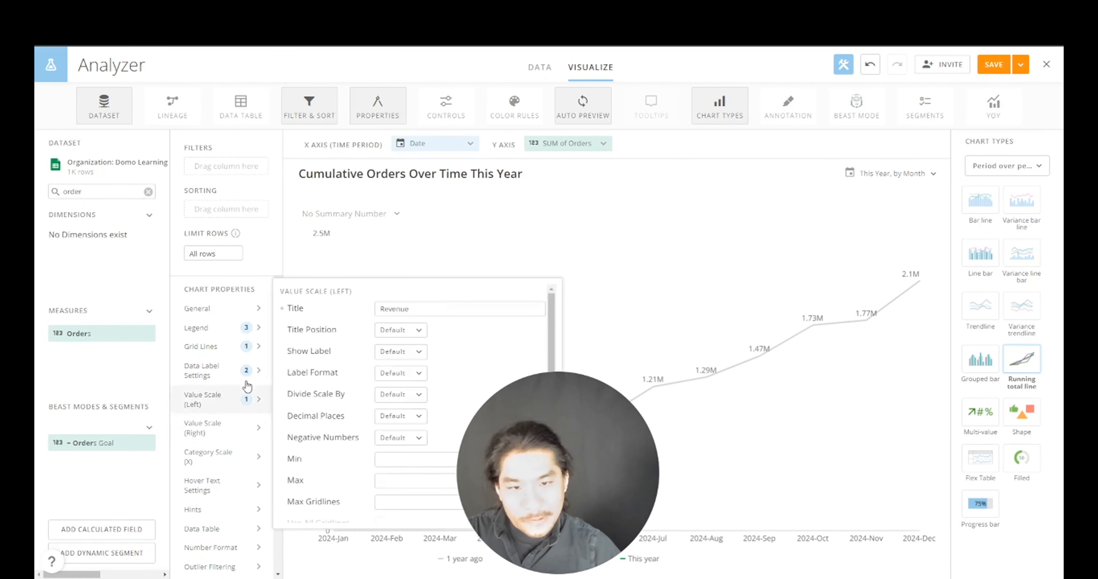
pyautogui.doubleClick(389, 308)
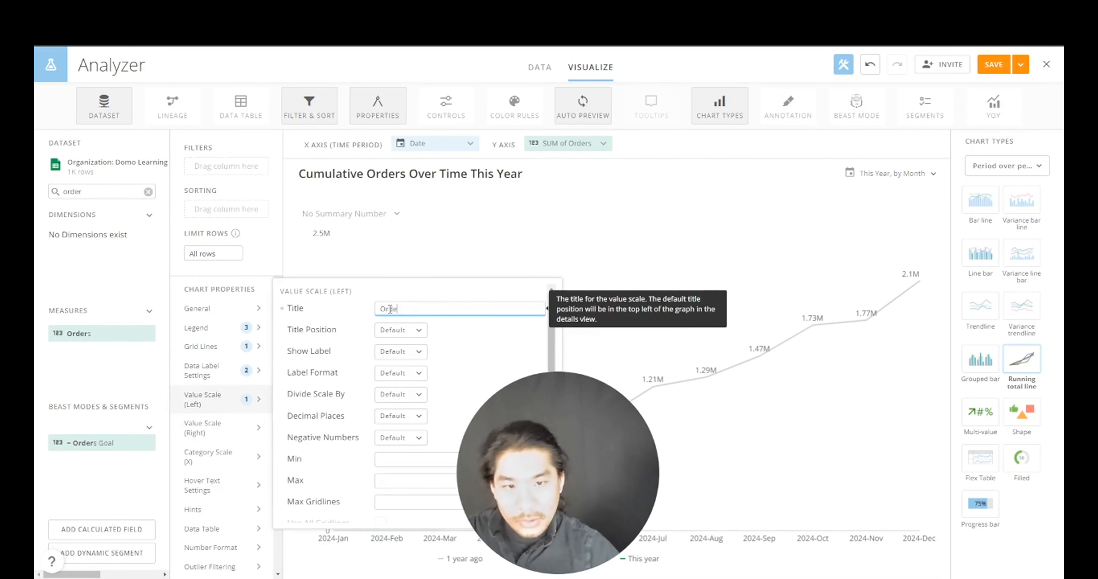
pyautogui.scroll(-4, 222, 490)
# - Colour the This year line light blue 99CCEE, applied to this card only
pyautogui.click(230, 499)
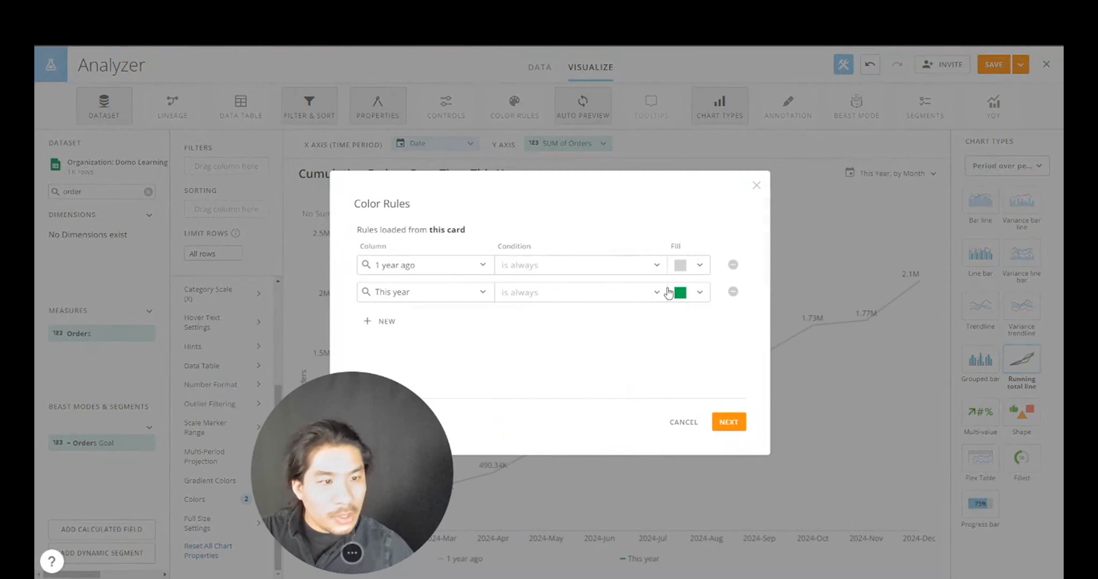
pyautogui.click(679, 292)
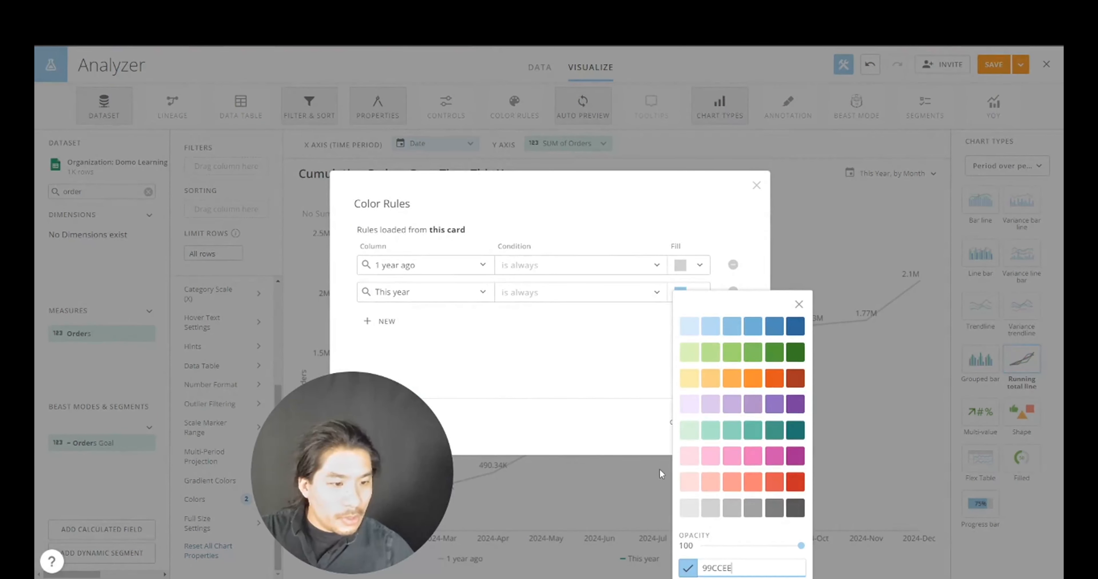
pyautogui.click(658, 400)
pyautogui.click(728, 422)
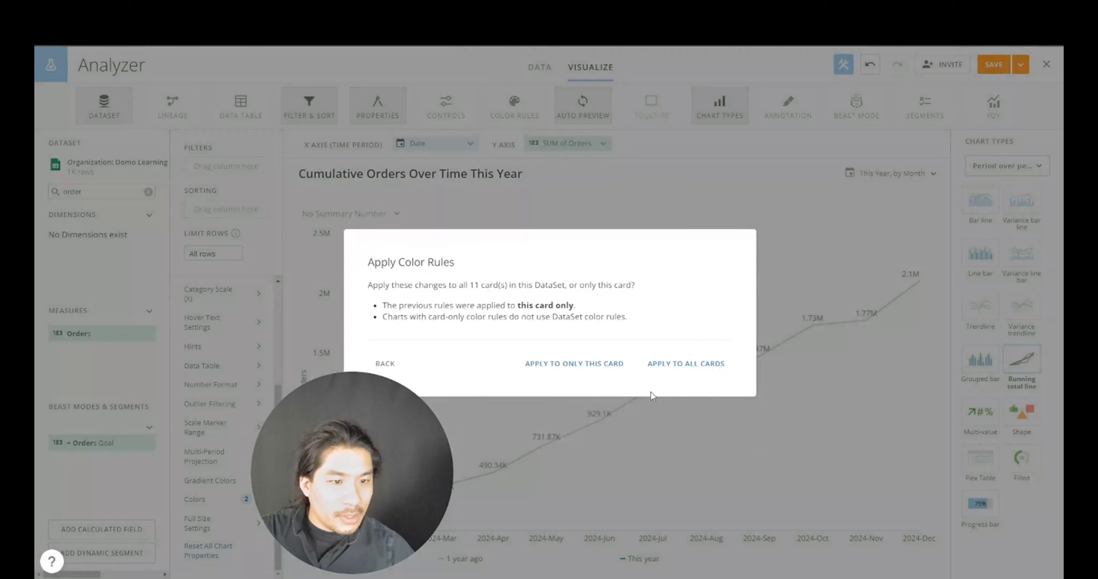
pyautogui.click(615, 371)
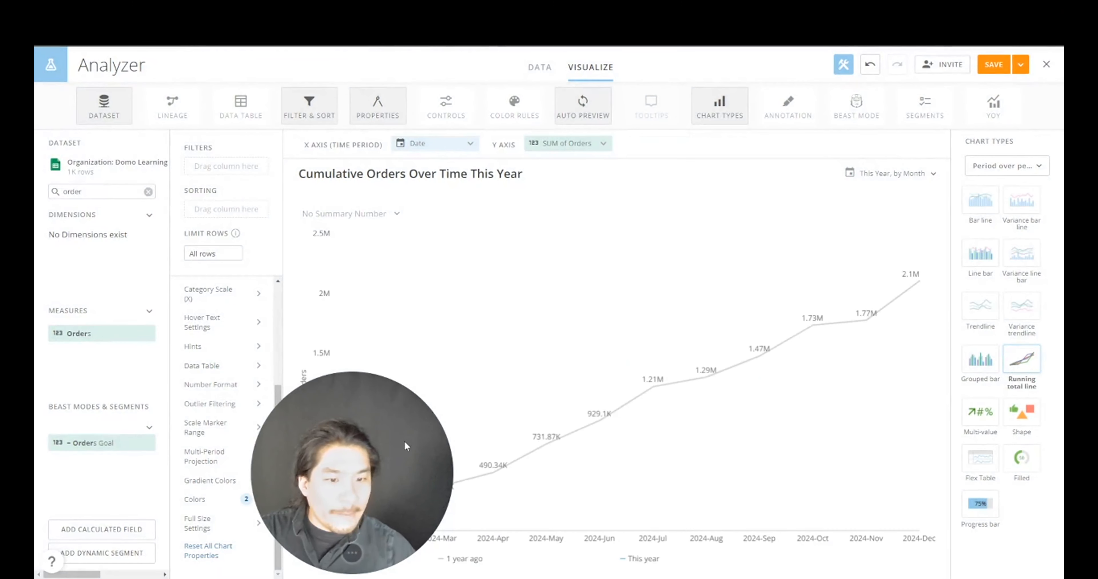
pyautogui.moveTo(406, 446); pyautogui.dragTo(497, 411)
pyautogui.scroll(3, 243, 374)
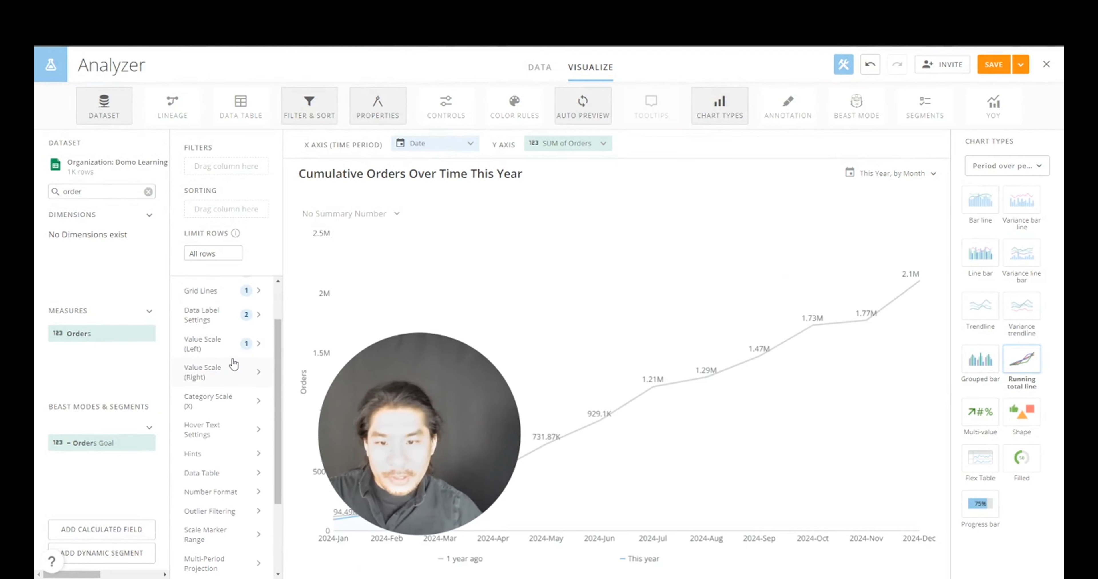
# - Set data label decimal places to None, then save and close the card
pyautogui.click(234, 323)
pyautogui.moveTo(398, 435); pyautogui.dragTo(119, 473)
pyautogui.click(262, 340)
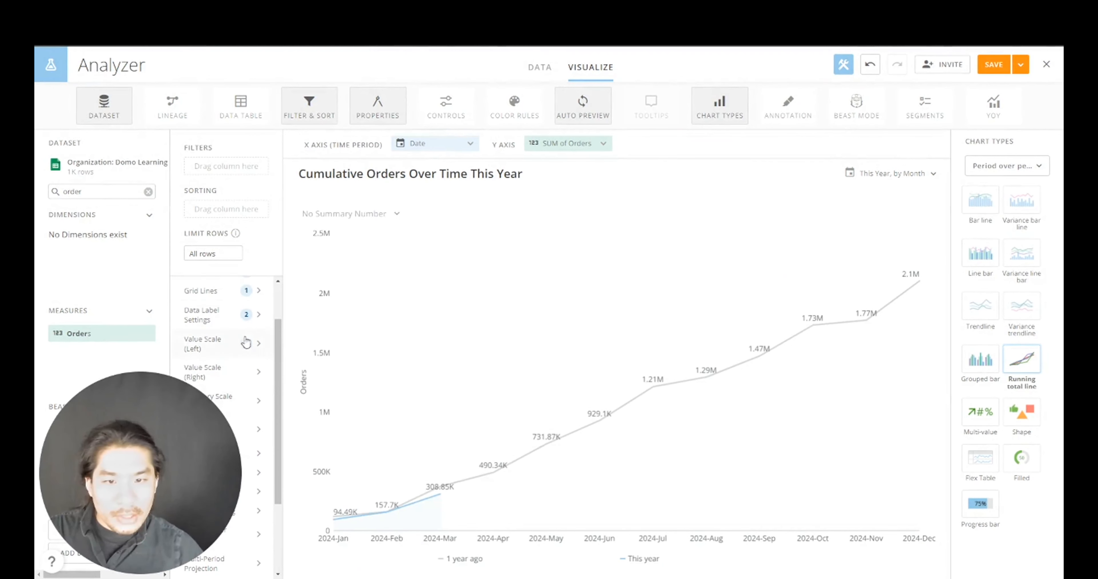
pyautogui.click(218, 328)
pyautogui.scroll(-3, 380, 361)
pyautogui.click(395, 360)
pyautogui.click(395, 403)
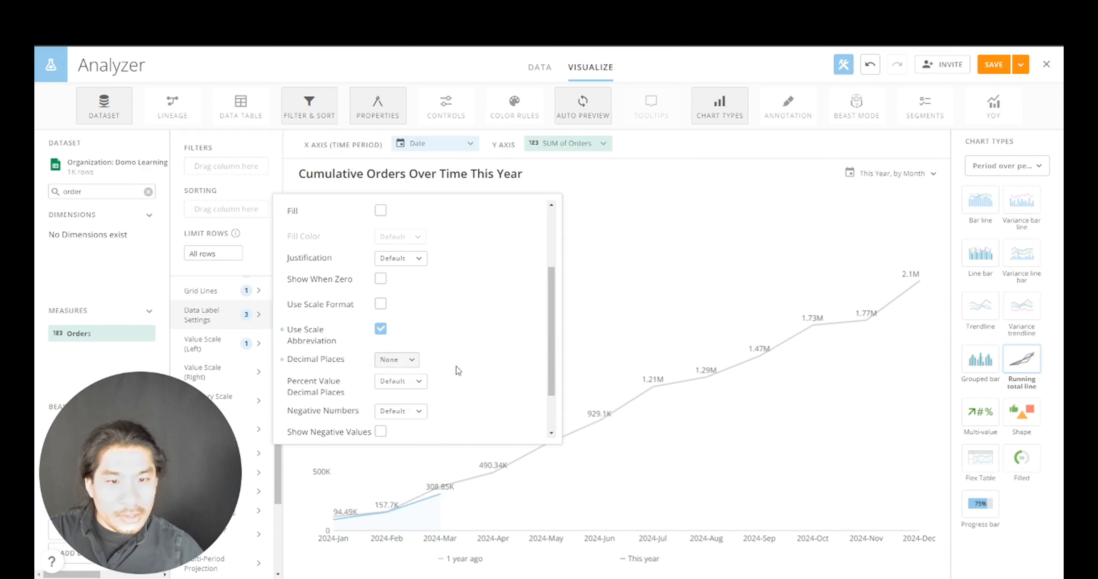
pyautogui.click(1020, 66)
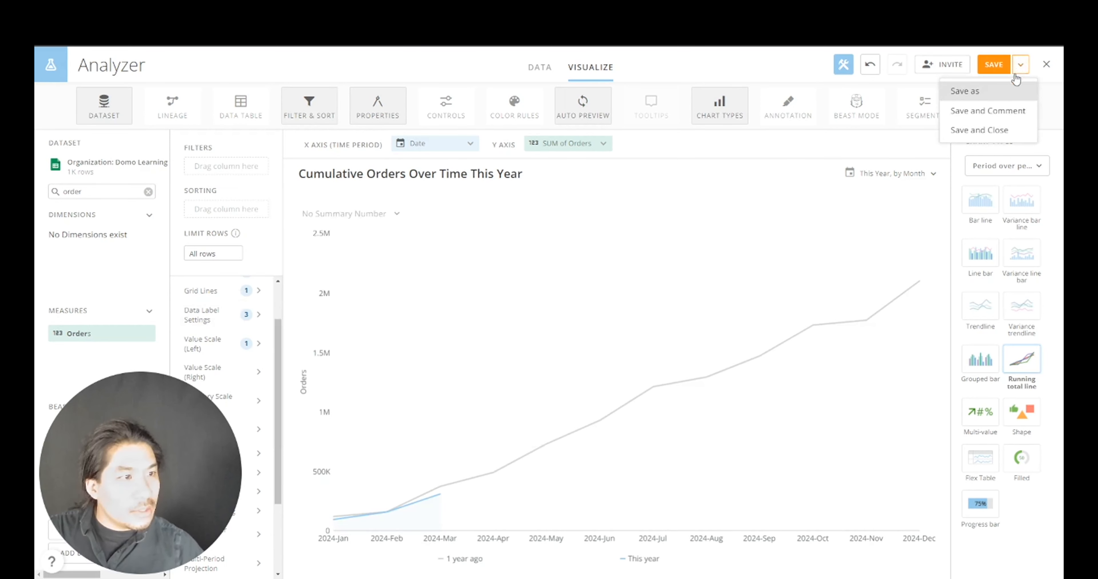
pyautogui.click(996, 130)
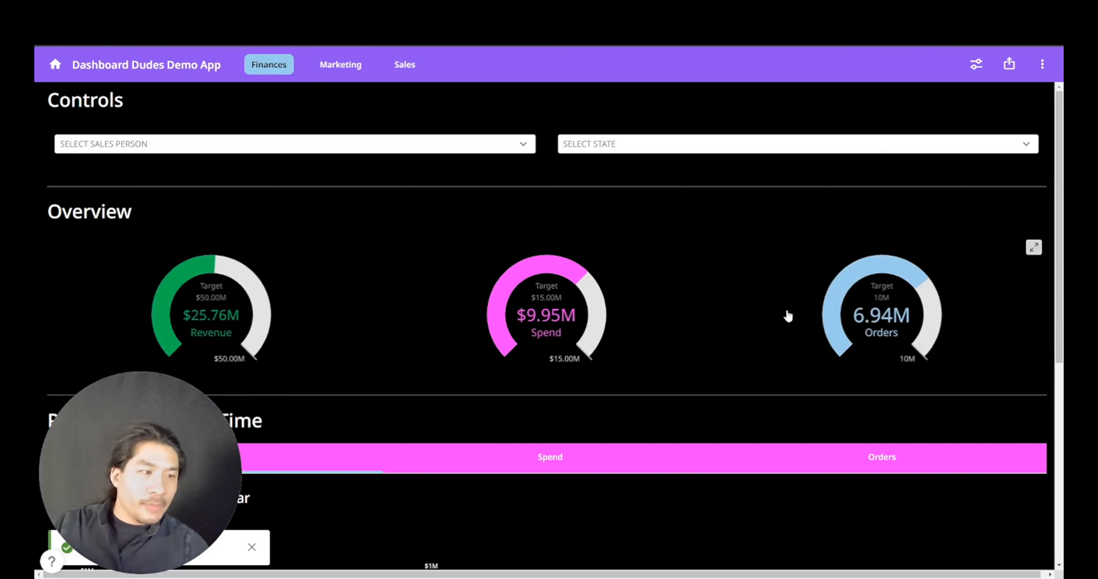
pyautogui.scroll(-7, 685, 318)
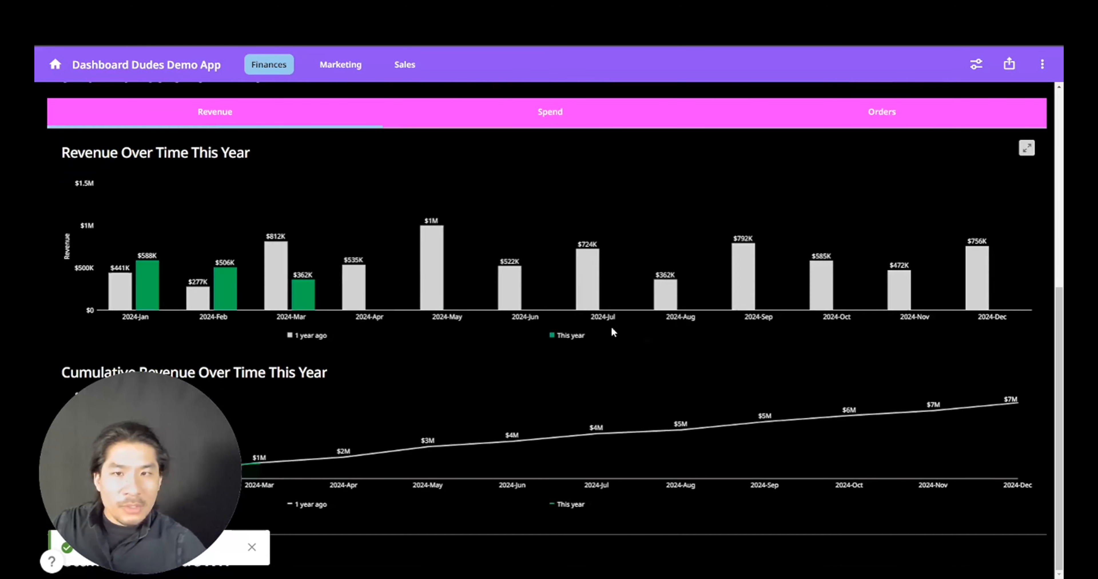
# - Filter the dashboard to the first sales person in Select Sales Person
pyautogui.scroll(7, 612, 330)
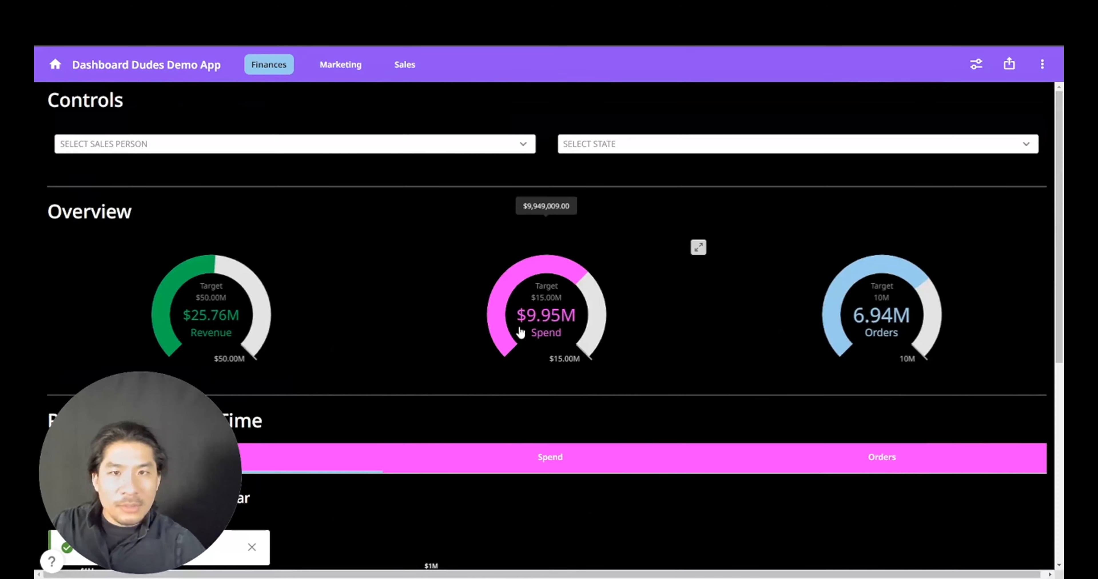
pyautogui.click(347, 149)
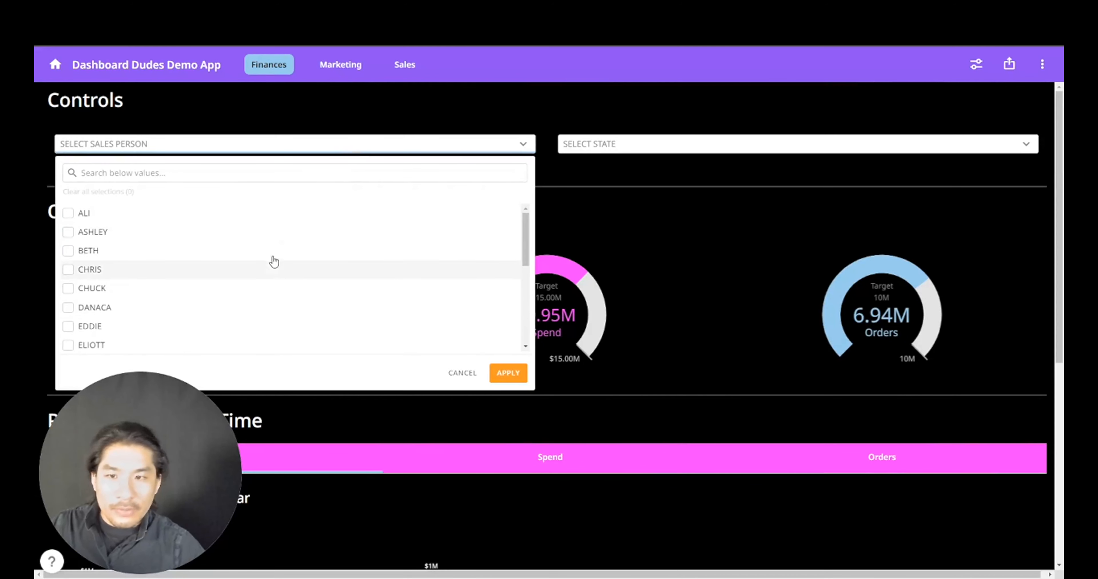
pyautogui.click(271, 215)
pyautogui.click(507, 373)
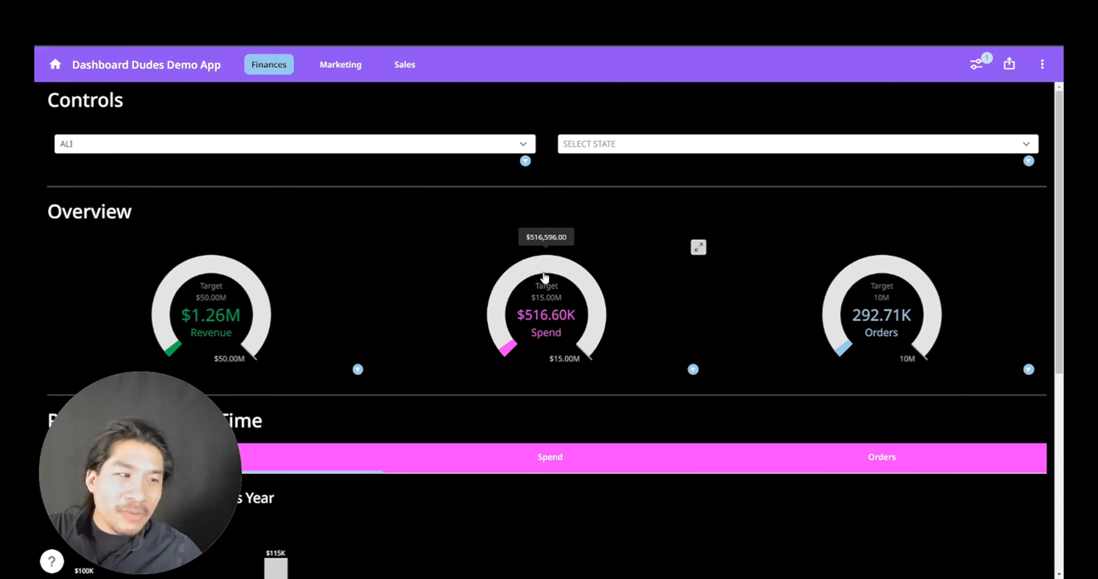
pyautogui.scroll(-8, 543, 286)
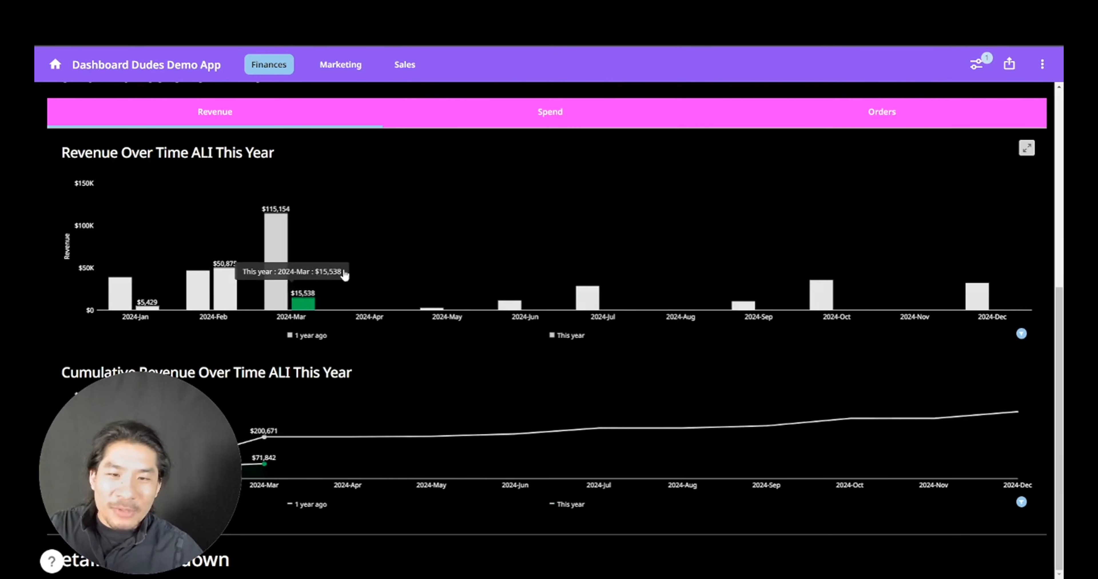
pyautogui.moveTo(204, 429); pyautogui.dragTo(198, 452)
pyautogui.scroll(8, 546, 314)
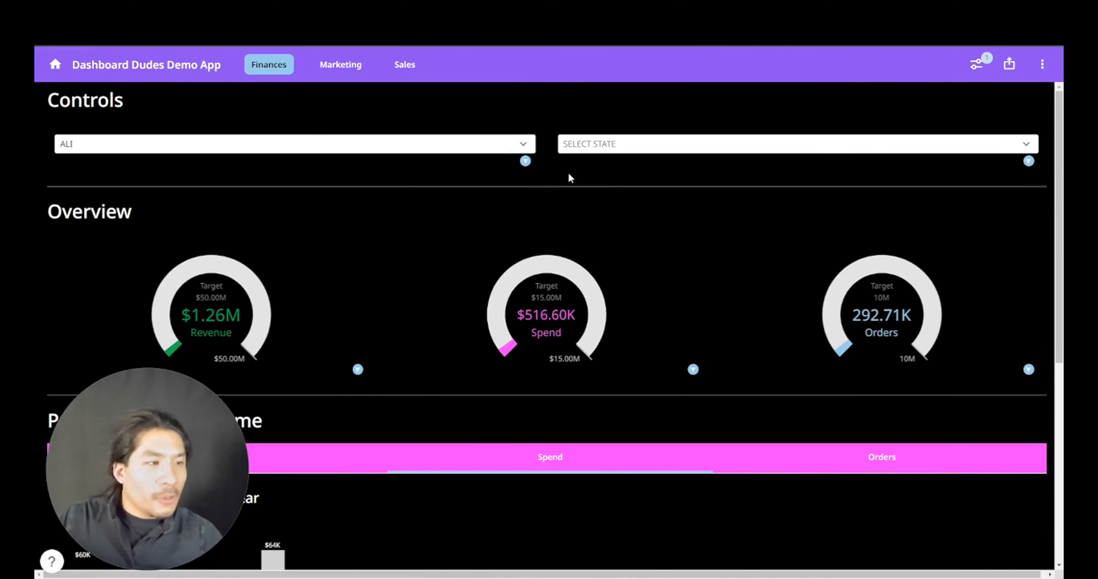
pyautogui.scroll(-5, 549, 179)
pyautogui.scroll(4, 252, 189)
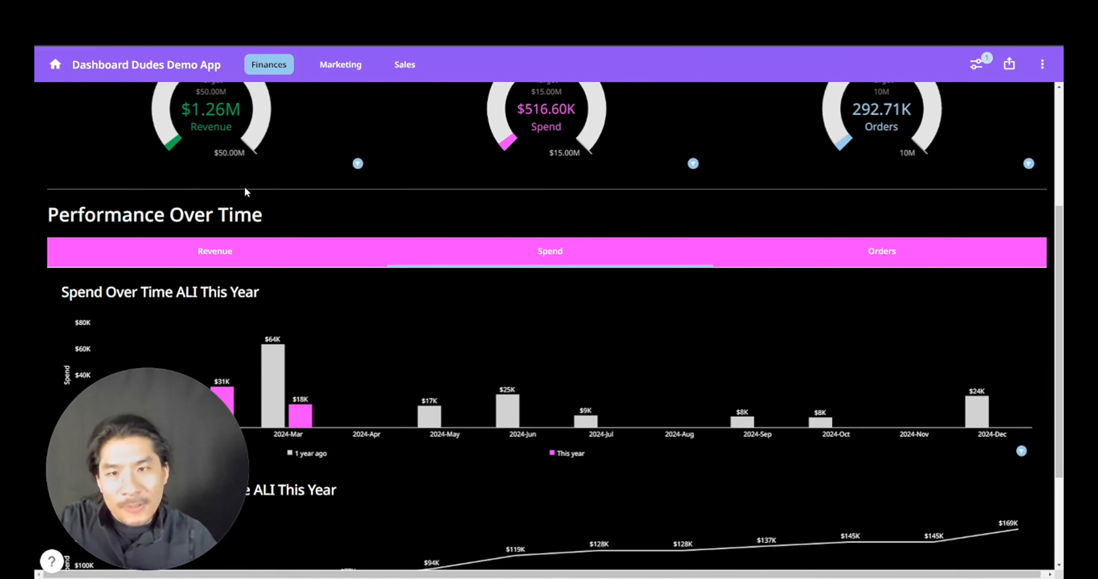
# - Switch Performance Over Time through the Revenue, Spend and Orders tabs
pyautogui.moveTo(834, 259)
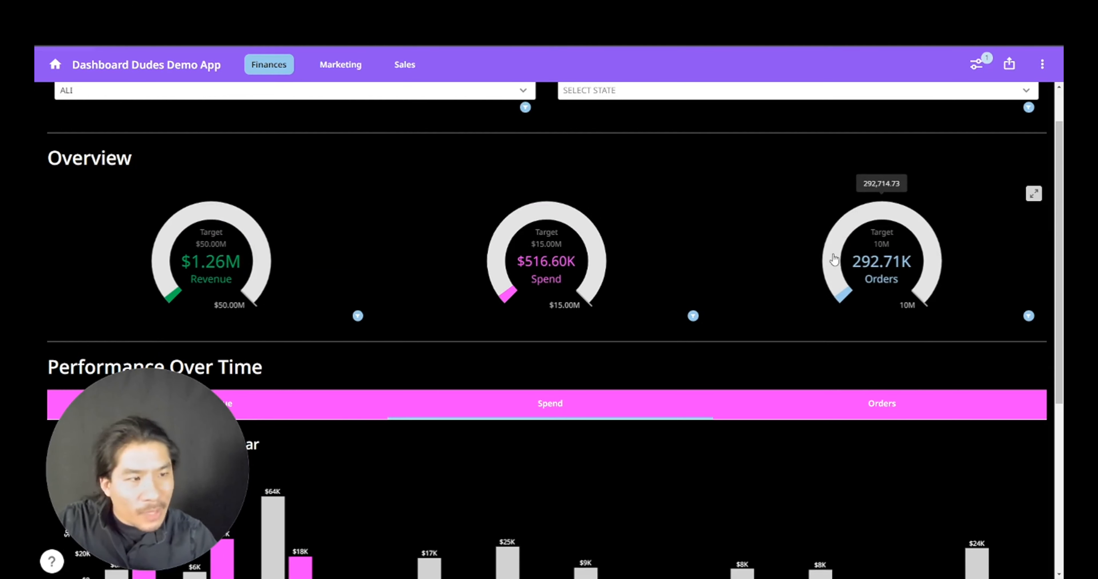
pyautogui.scroll(-5, 315, 268)
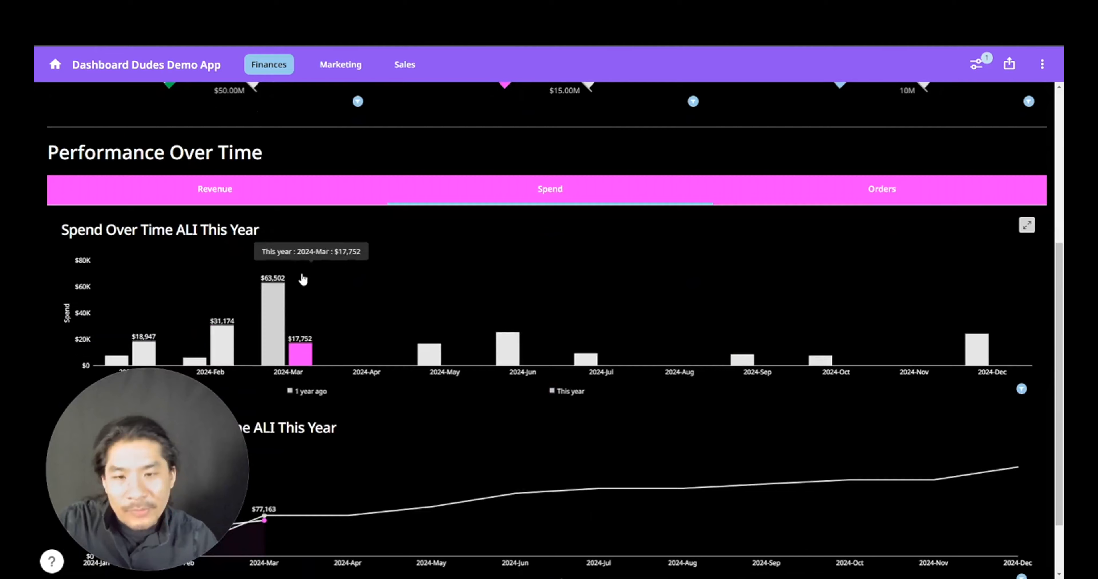
pyautogui.click(223, 197)
pyautogui.scroll(-2, 554, 308)
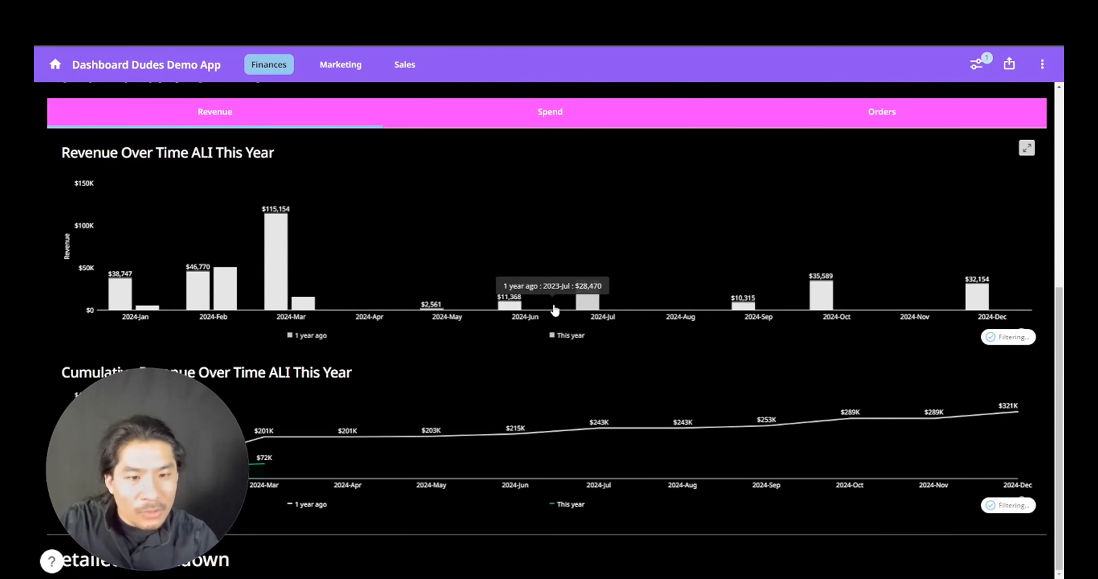
pyautogui.scroll(2, 540, 268)
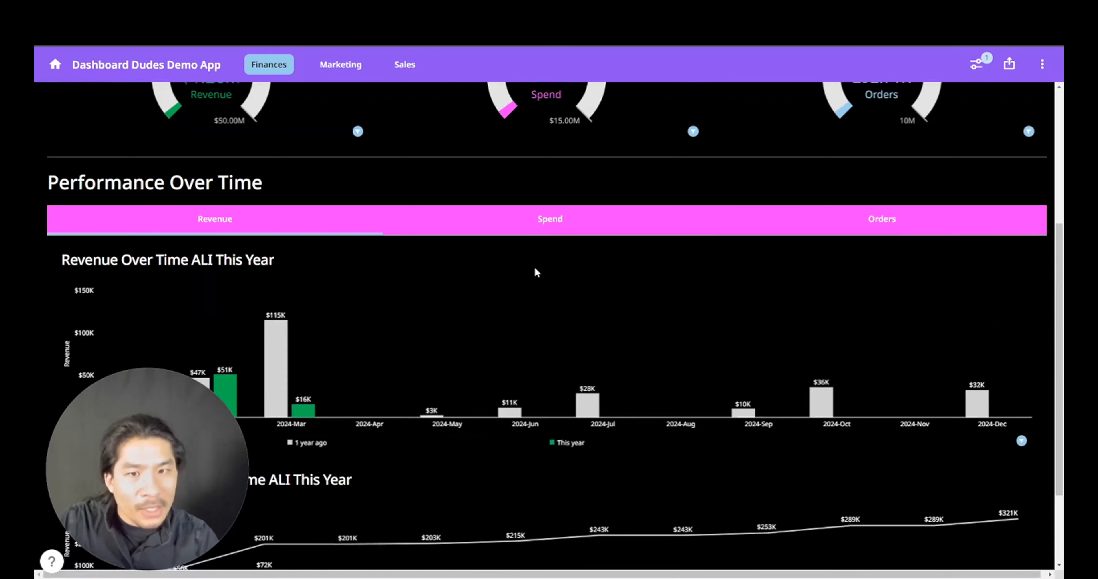
pyautogui.click(549, 224)
pyautogui.click(873, 220)
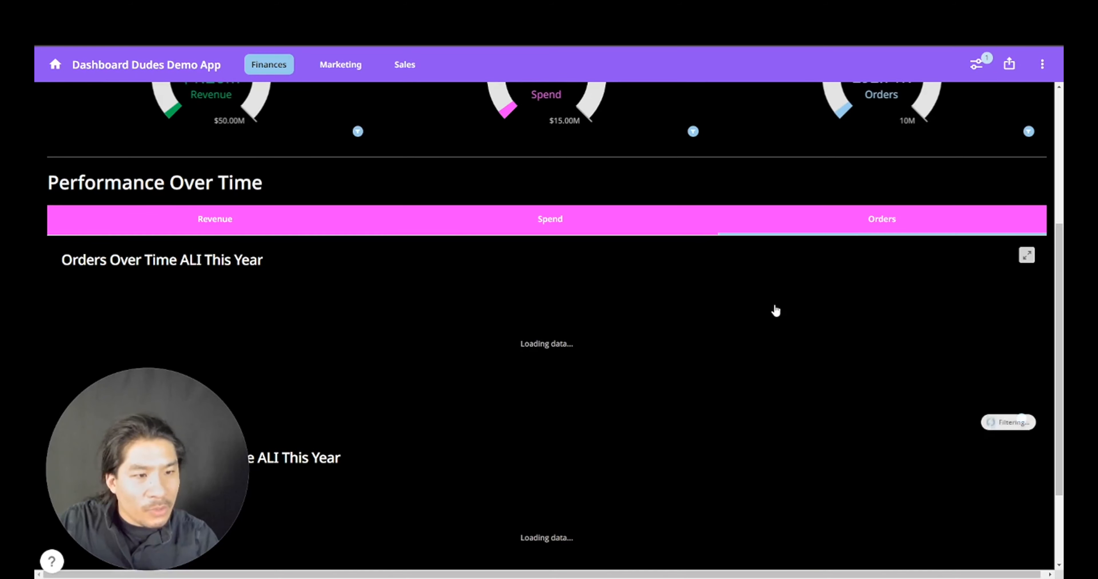
pyautogui.scroll(-2, 769, 312)
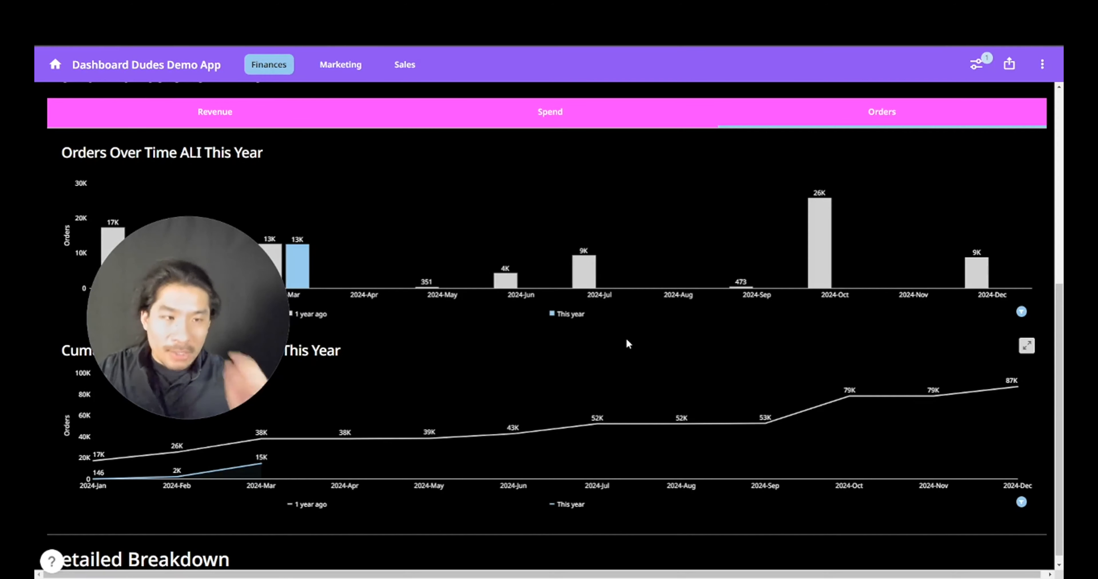
pyautogui.scroll(8, 626, 343)
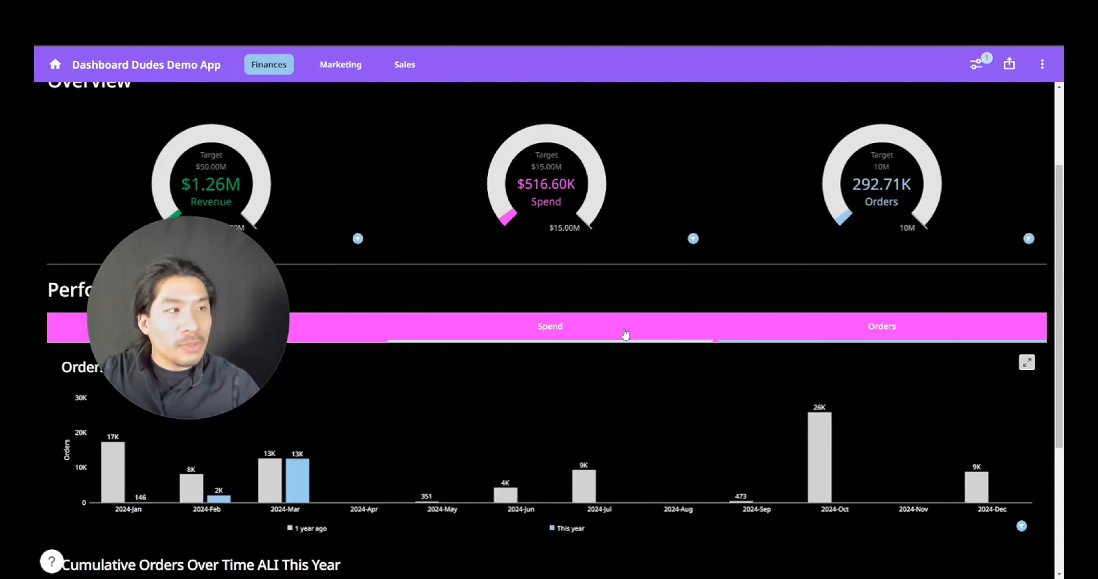
# - Edit the app and add a new card section below Detailed Breakdown
pyautogui.click(1041, 65)
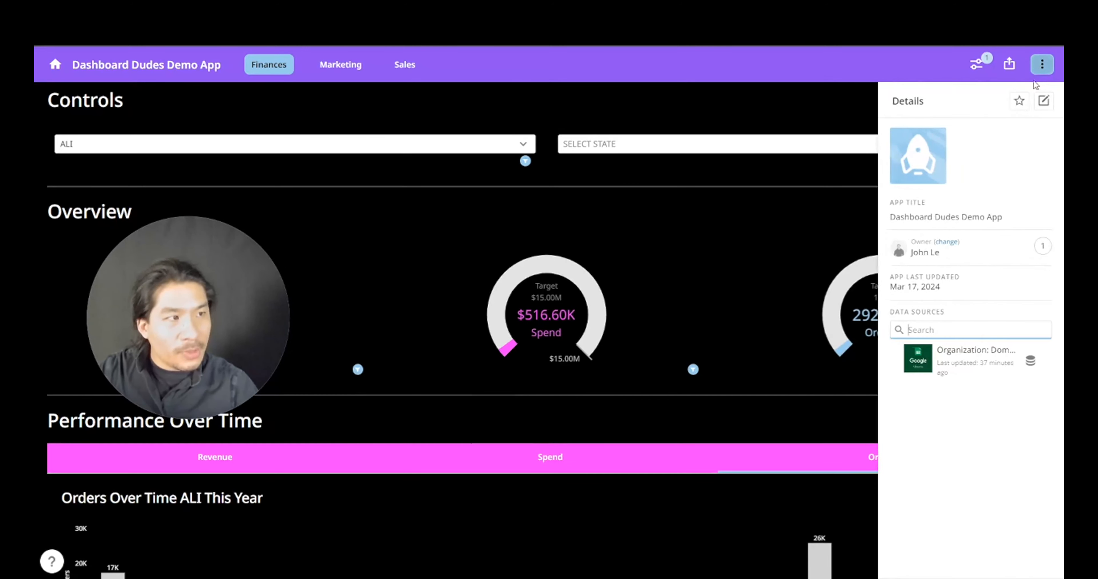
pyautogui.click(1044, 102)
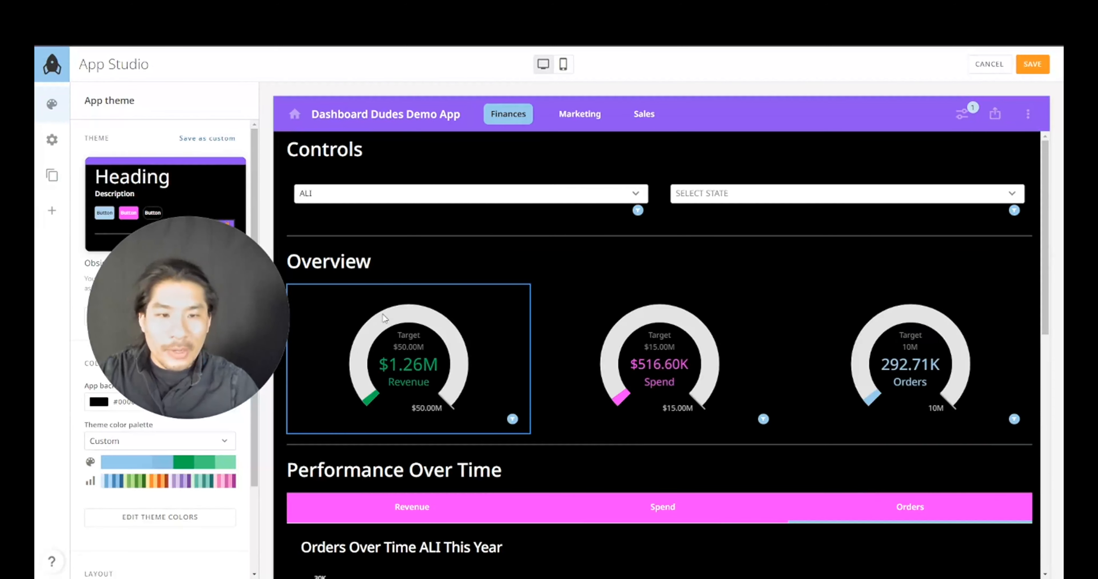
pyautogui.scroll(-10, 436, 325)
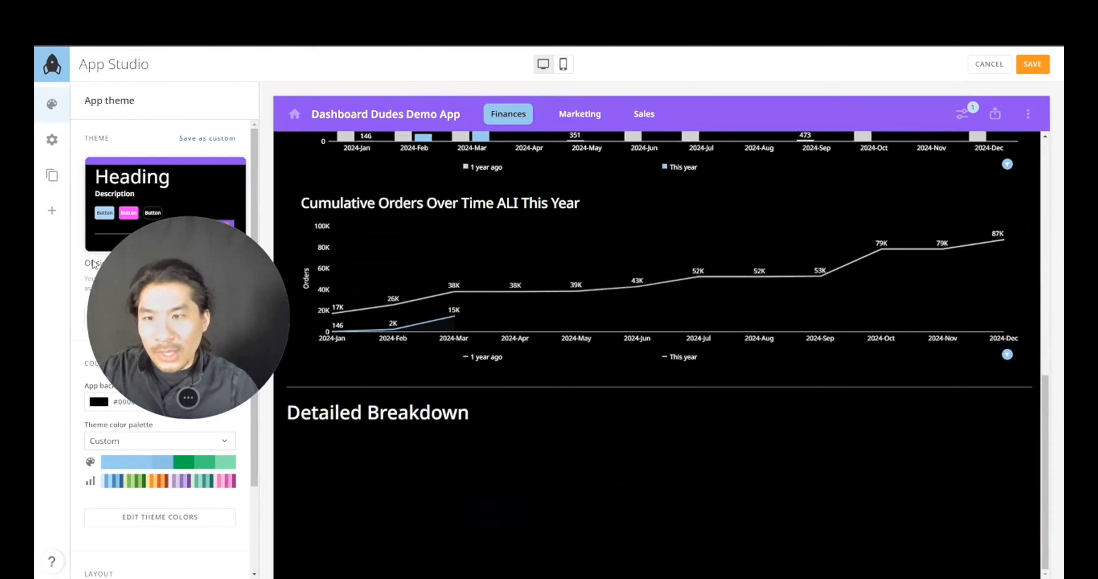
pyautogui.click(53, 213)
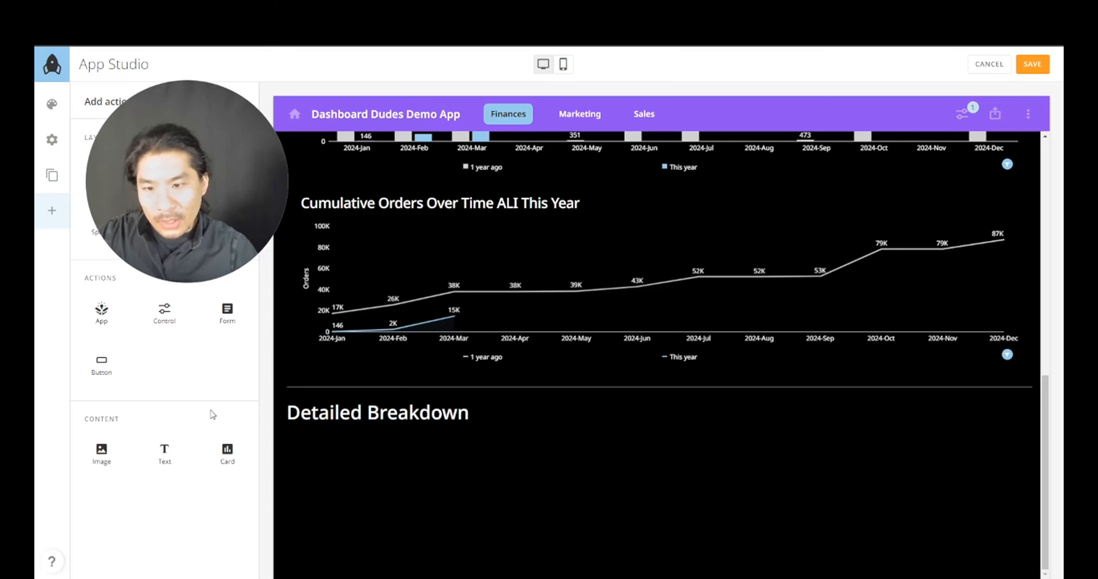
pyautogui.moveTo(228, 450); pyautogui.dragTo(353, 436)
pyautogui.scroll(-5, 539, 439)
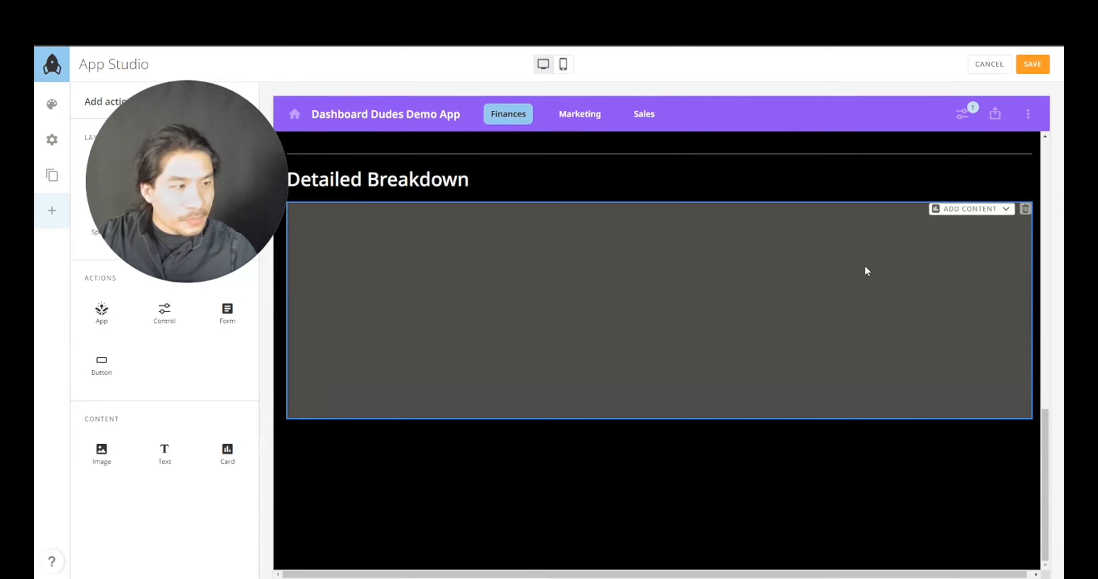
# - Create a new visualization card in that section from the existing Domo Learning dataset
pyautogui.click(962, 215)
pyautogui.click(774, 276)
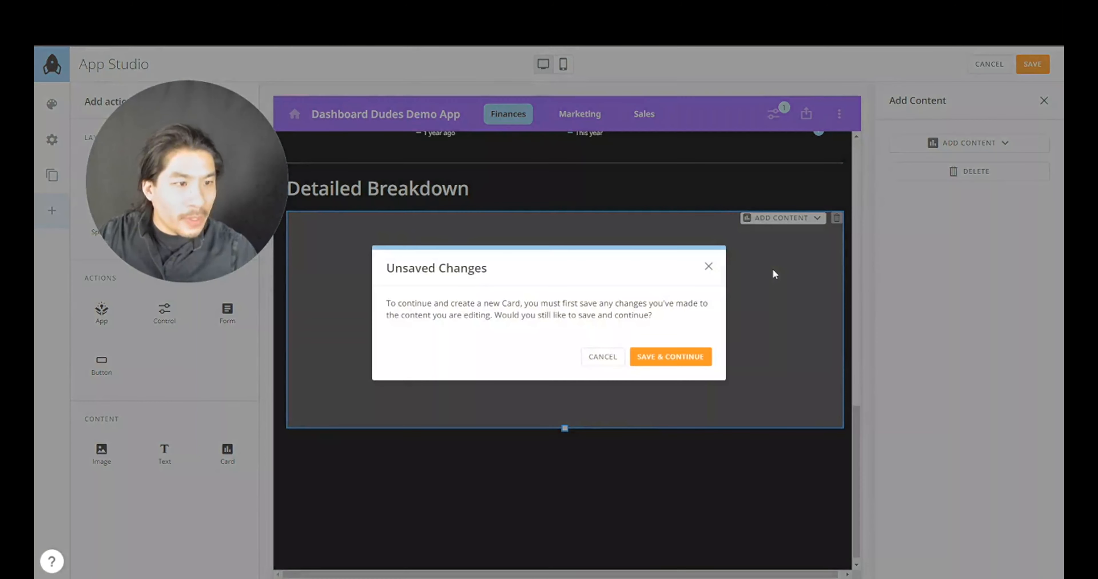
pyautogui.click(701, 357)
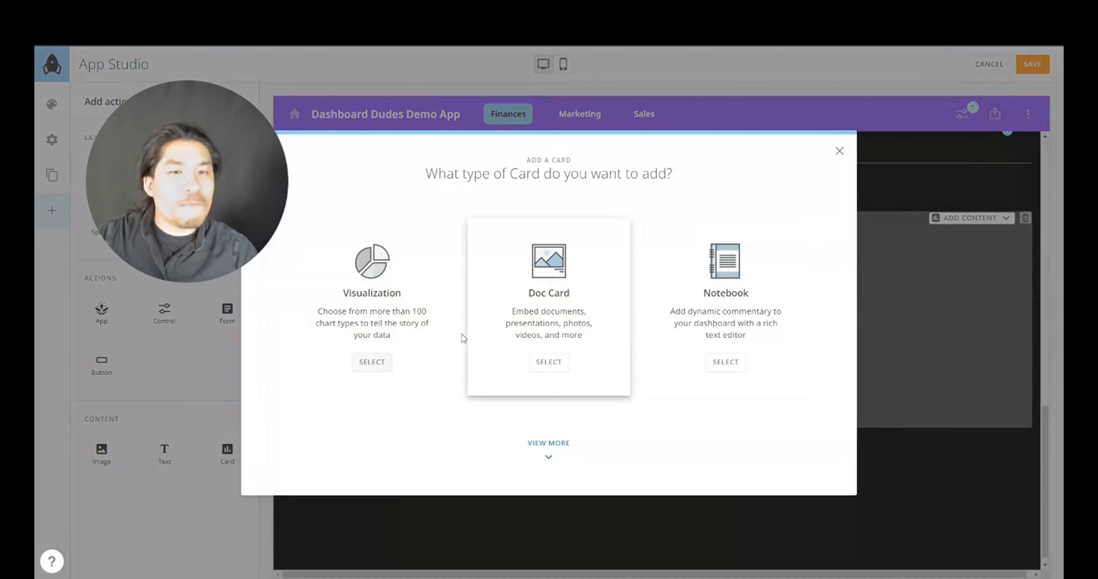
pyautogui.click(386, 291)
pyautogui.click(300, 319)
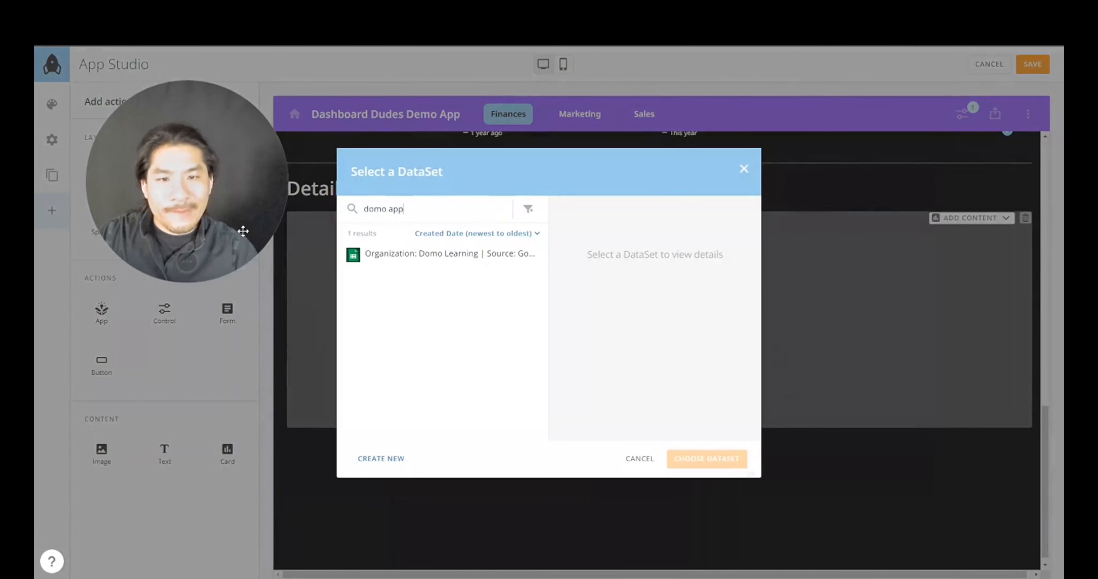
pyautogui.click(391, 263)
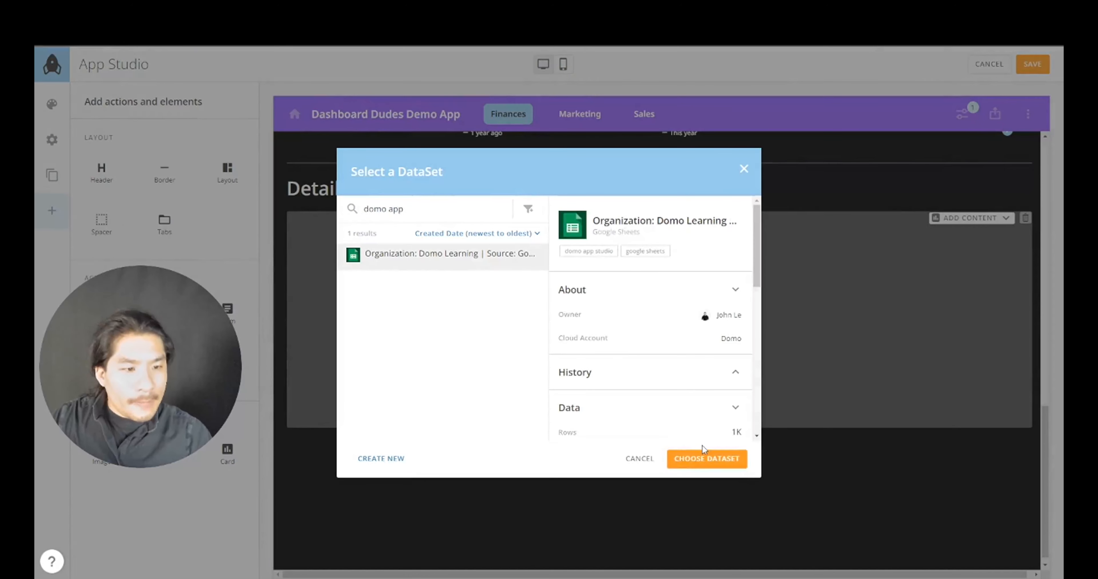
pyautogui.click(703, 458)
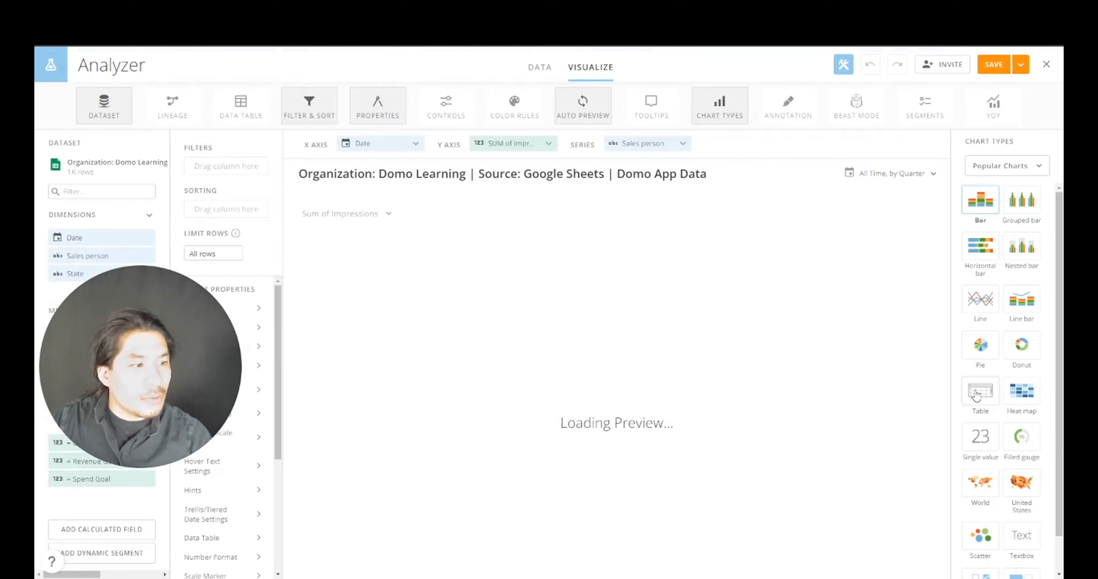
# - Switch the card to a Table chart with No Summary Number
pyautogui.click(976, 395)
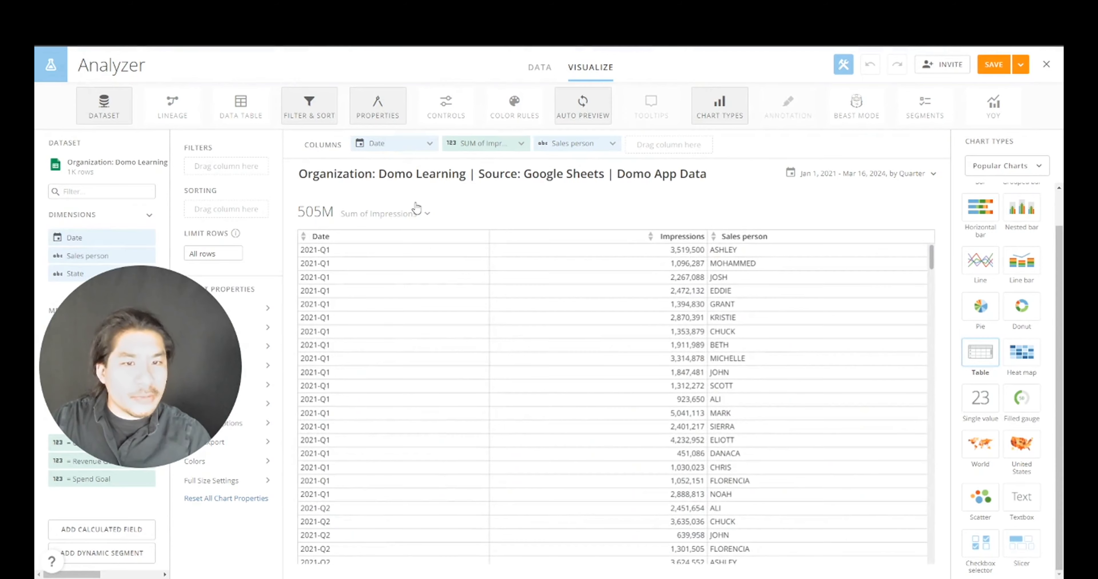
pyautogui.click(420, 215)
pyautogui.click(379, 290)
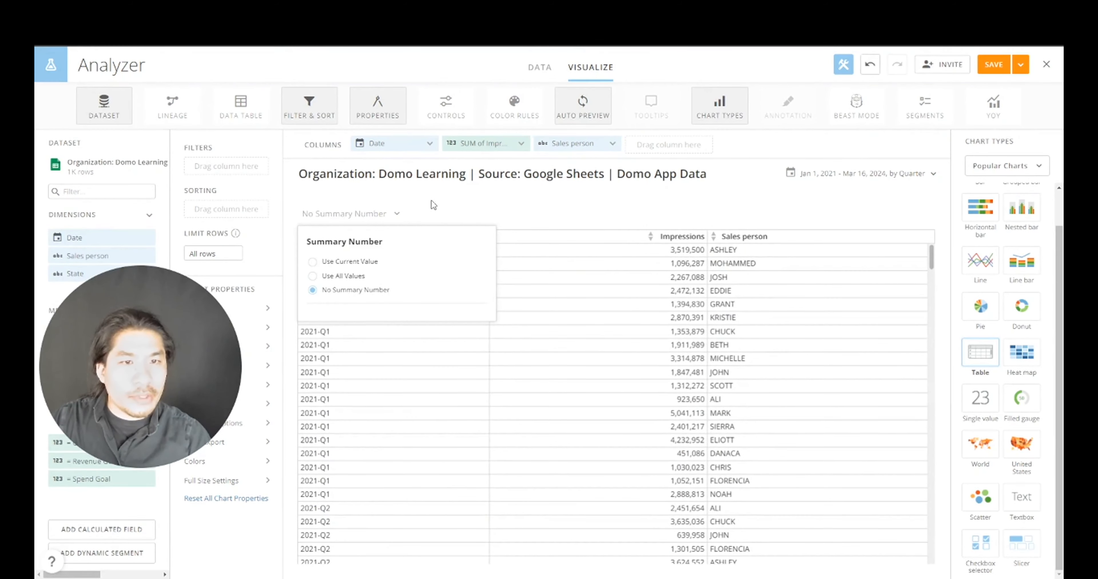
# - Retitle the card 'Detailed Table' with Filters and Date Range smart-text tokens, and save
pyautogui.click(447, 183)
pyautogui.tripleClick(468, 226)
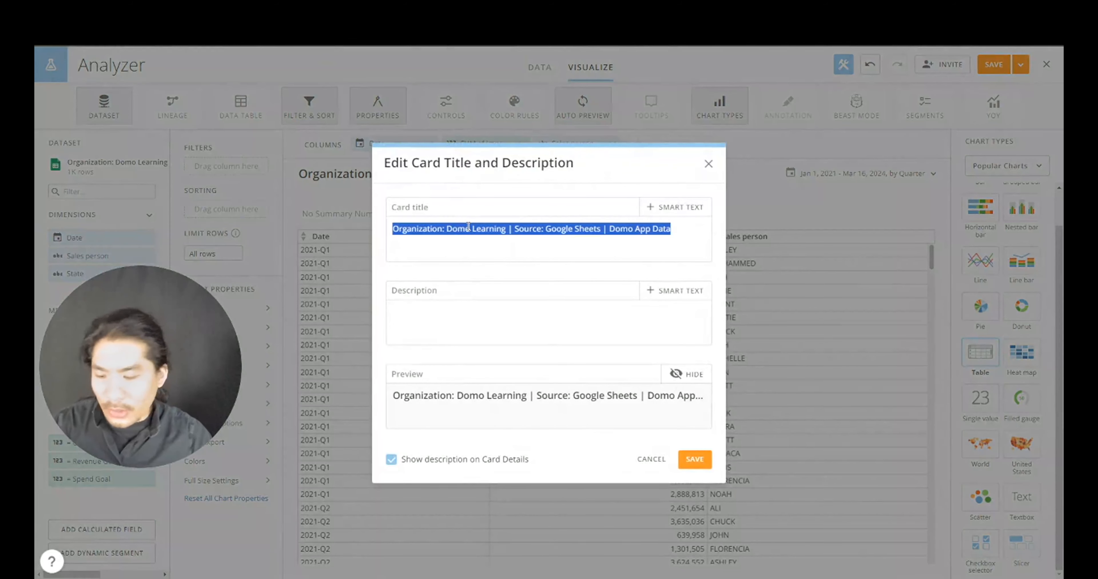
pyautogui.write('Detailed Table')
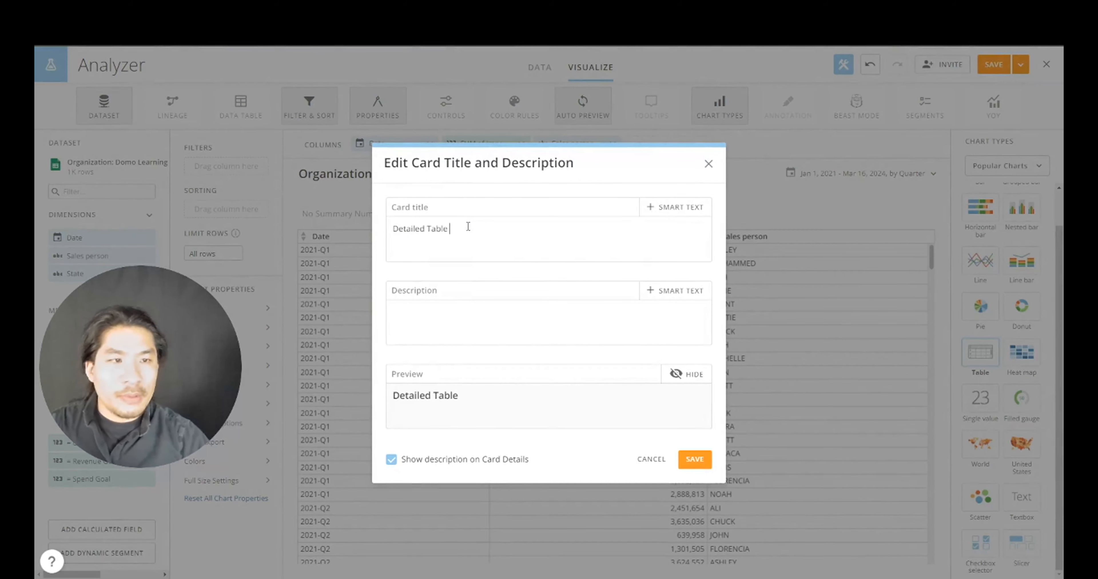
pyautogui.click(665, 209)
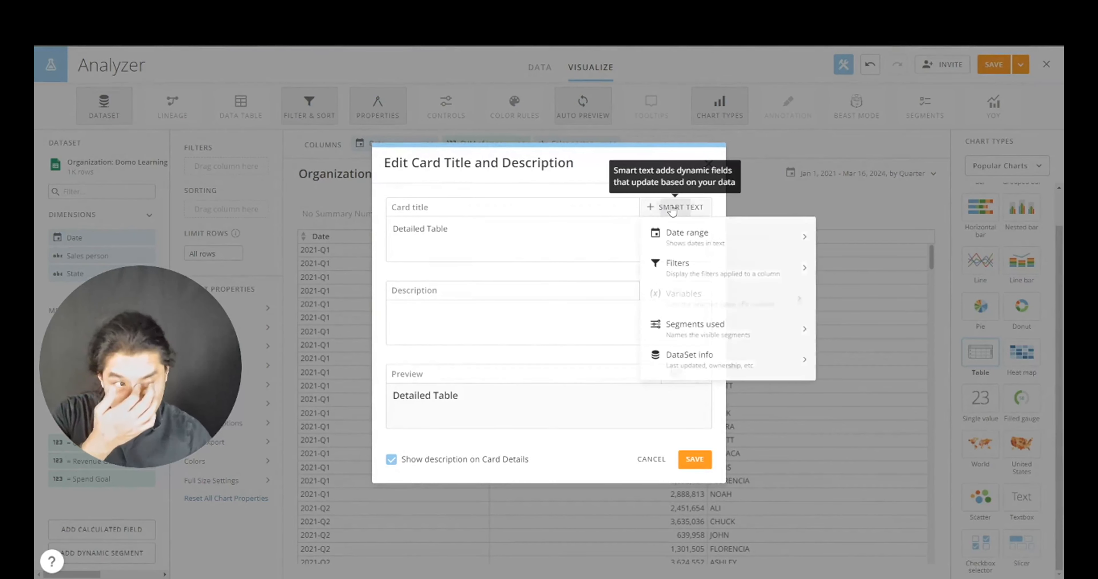
pyautogui.click(704, 268)
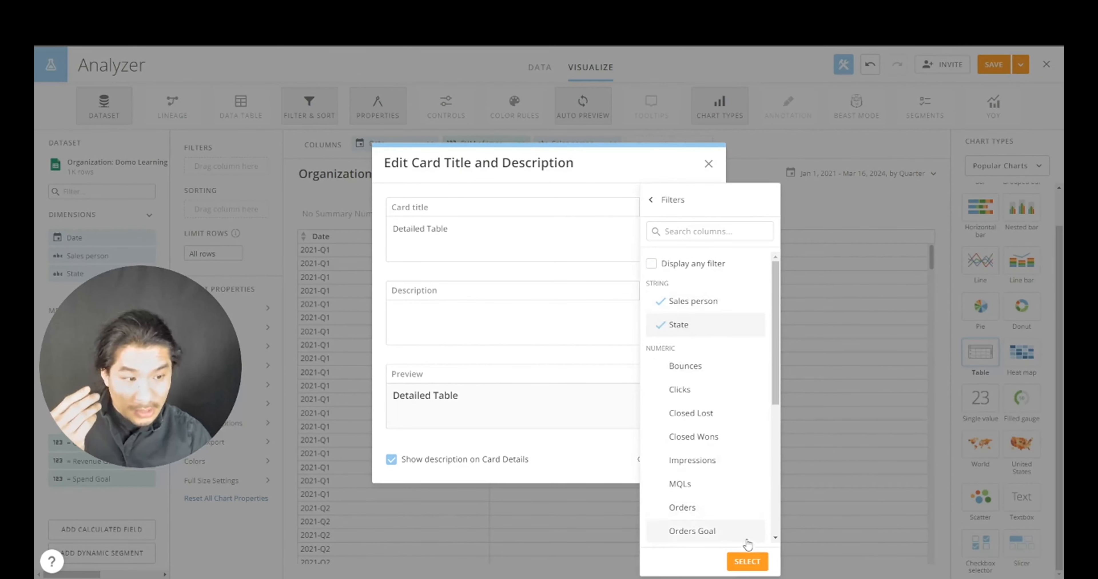
pyautogui.click(747, 561)
pyautogui.click(682, 207)
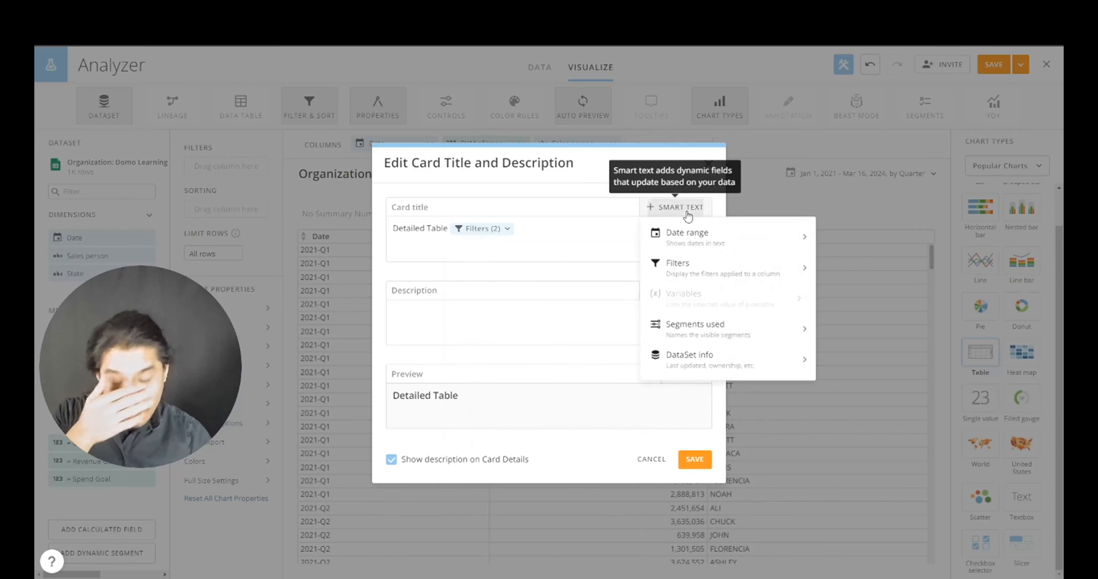
pyautogui.click(666, 237)
pyautogui.click(670, 267)
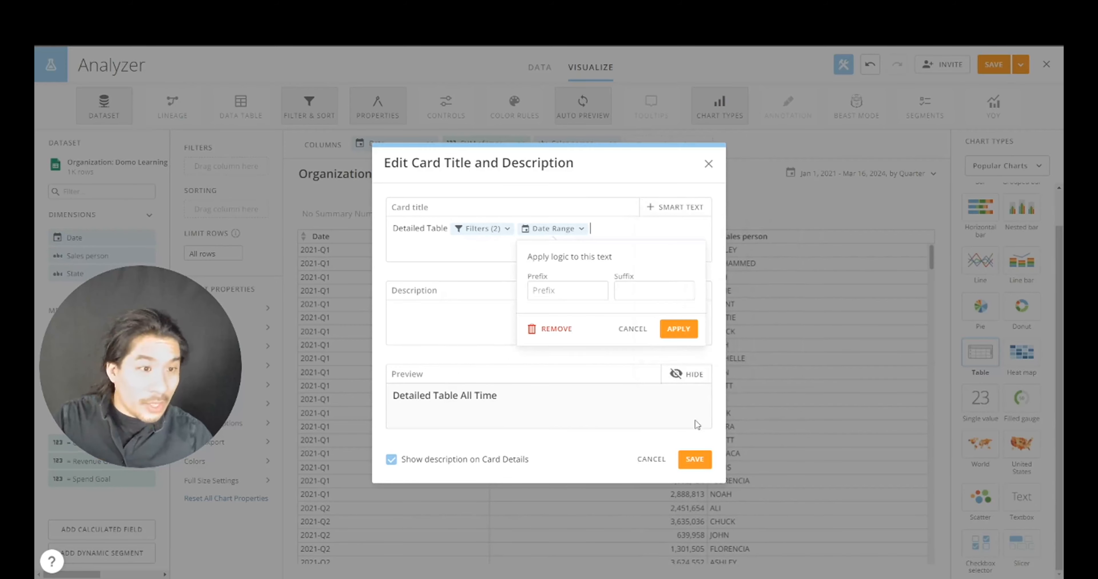
pyautogui.click(682, 335)
pyautogui.click(694, 459)
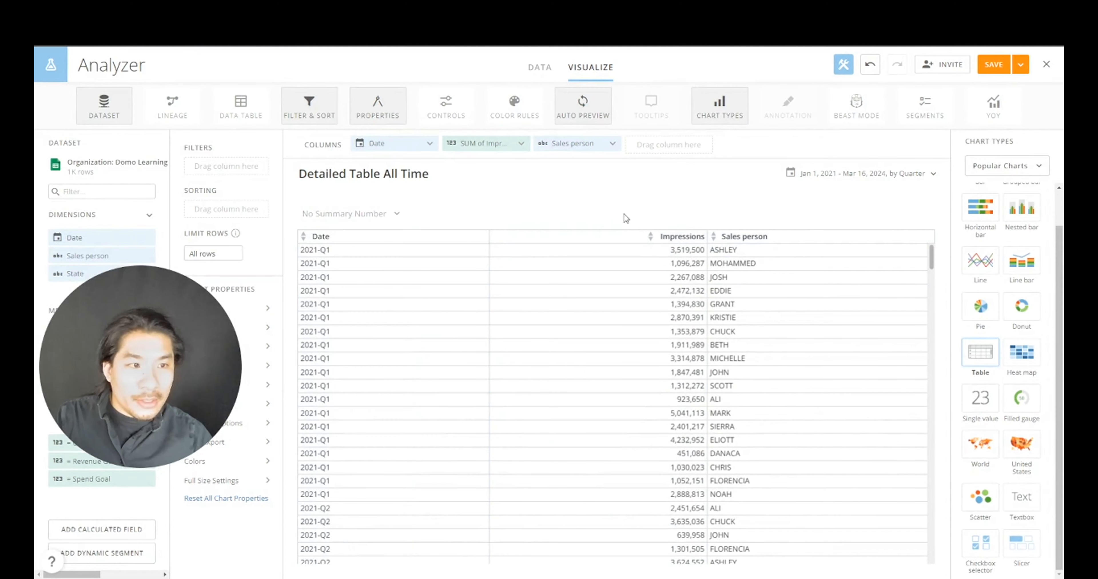
# - Set the card's date range to the Last 12 Months, grouped by Month
pyautogui.click(821, 175)
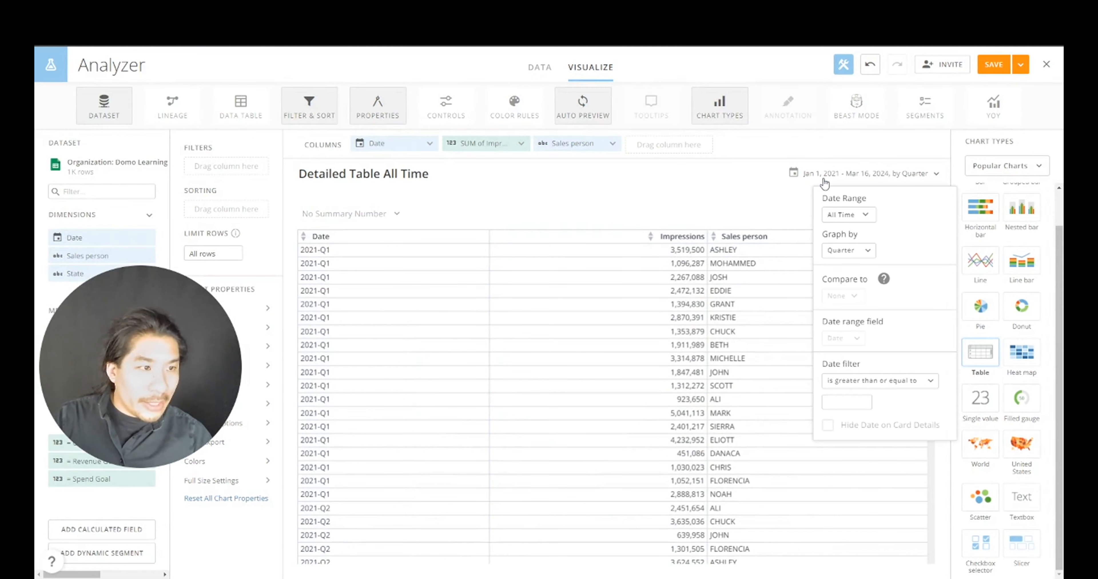
pyautogui.click(842, 251)
pyautogui.click(850, 372)
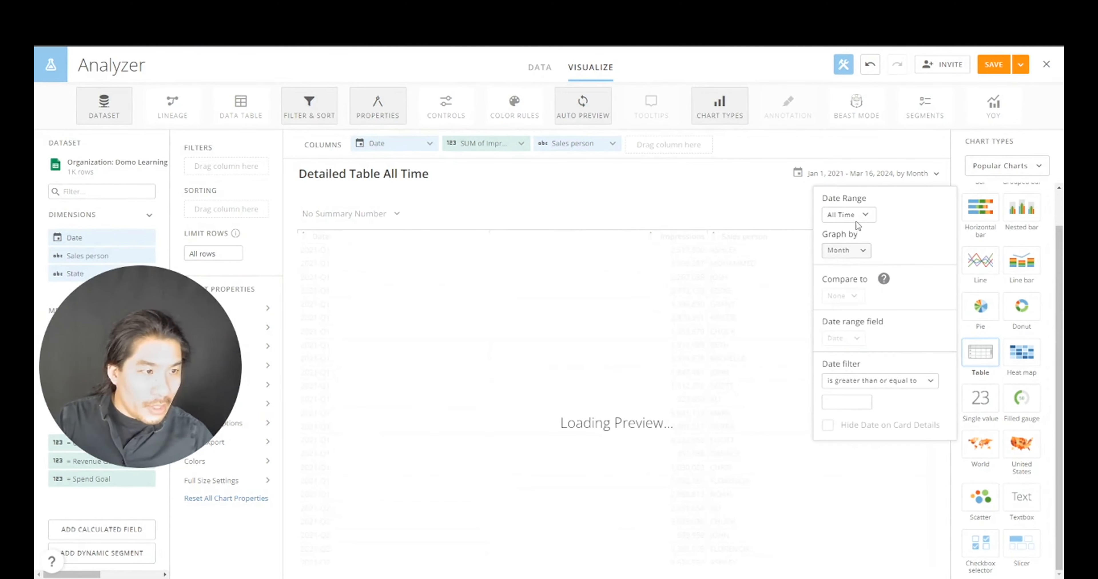
pyautogui.click(846, 215)
pyautogui.click(853, 293)
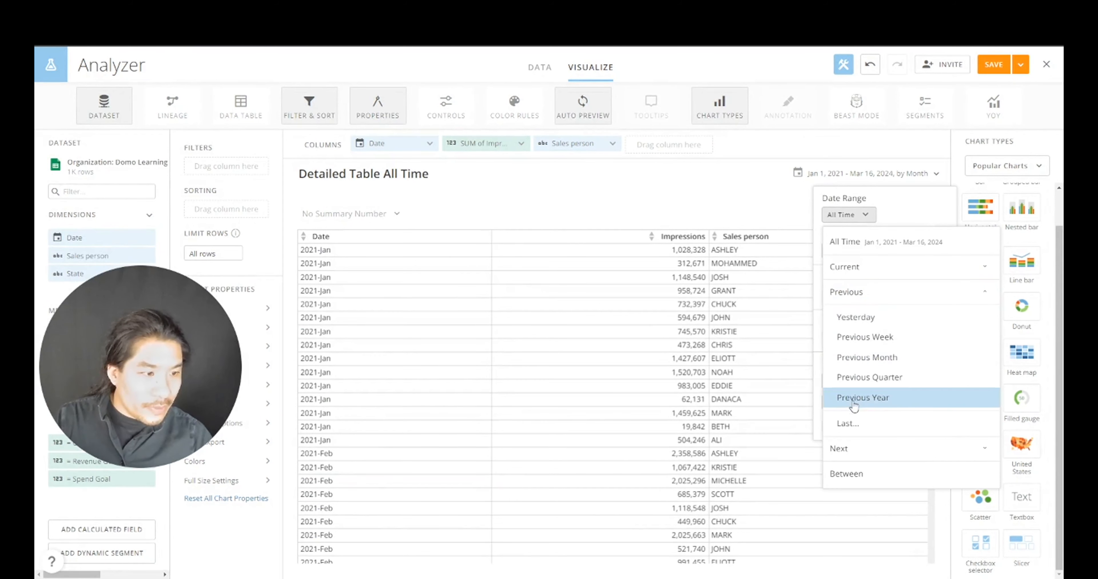
pyautogui.click(848, 423)
pyautogui.click(882, 216)
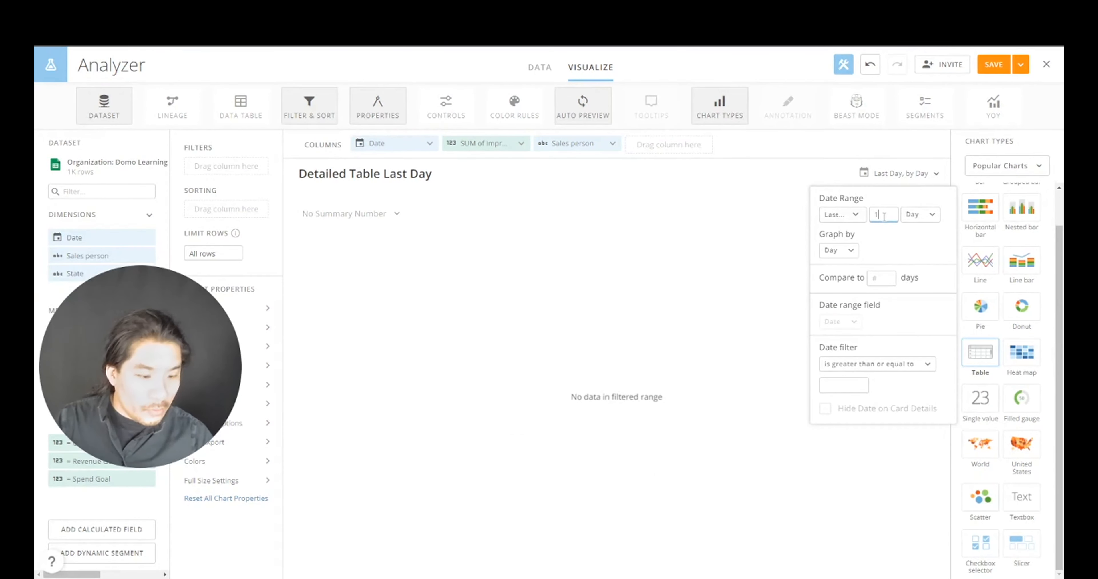
pyautogui.write('2')
pyautogui.click(933, 214)
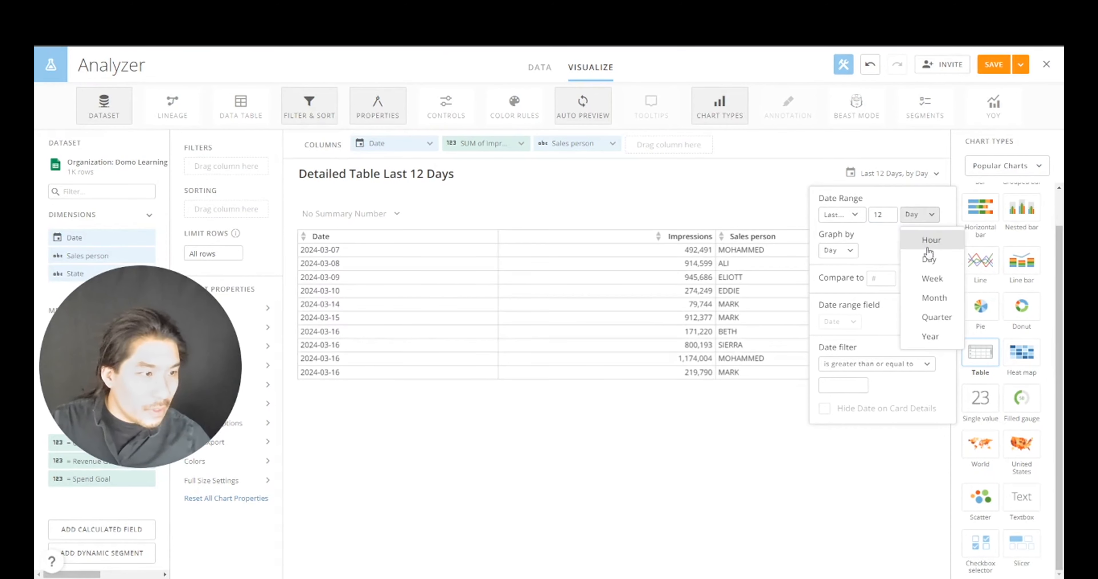
pyautogui.click(929, 296)
pyautogui.click(832, 251)
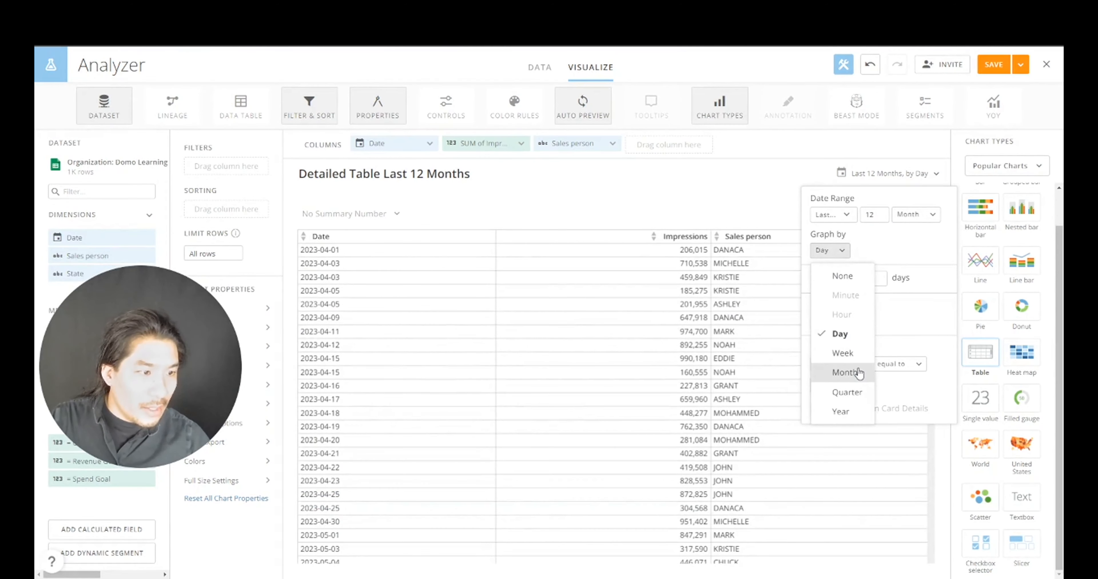
pyautogui.click(845, 372)
pyautogui.click(930, 158)
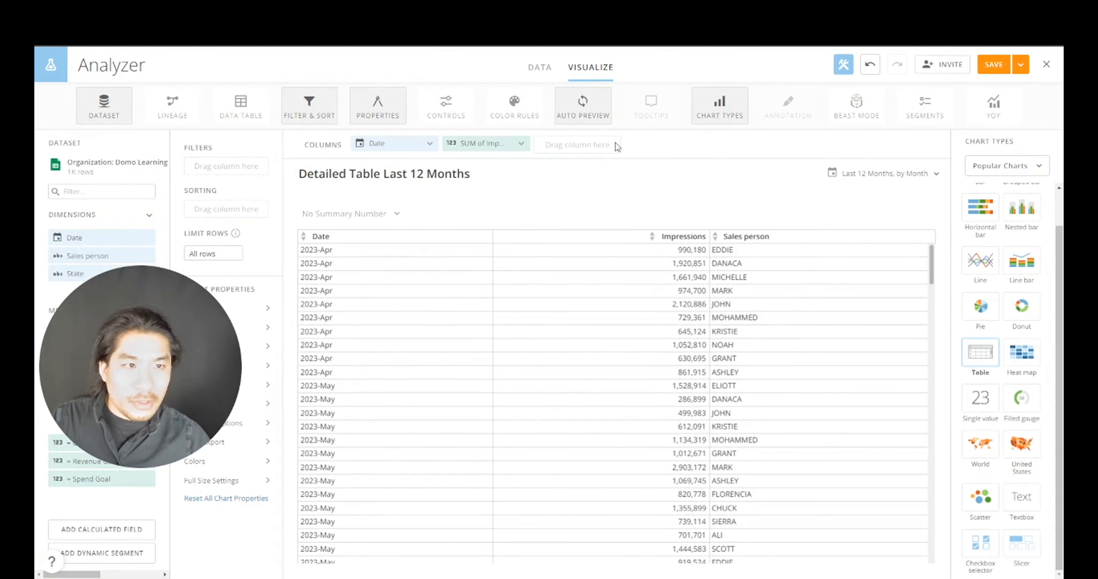
# - Remove the Sales person column and add Revenue, Spend and Orders columns
pyautogui.click(612, 144)
pyautogui.moveTo(171, 336); pyautogui.dragTo(411, 498)
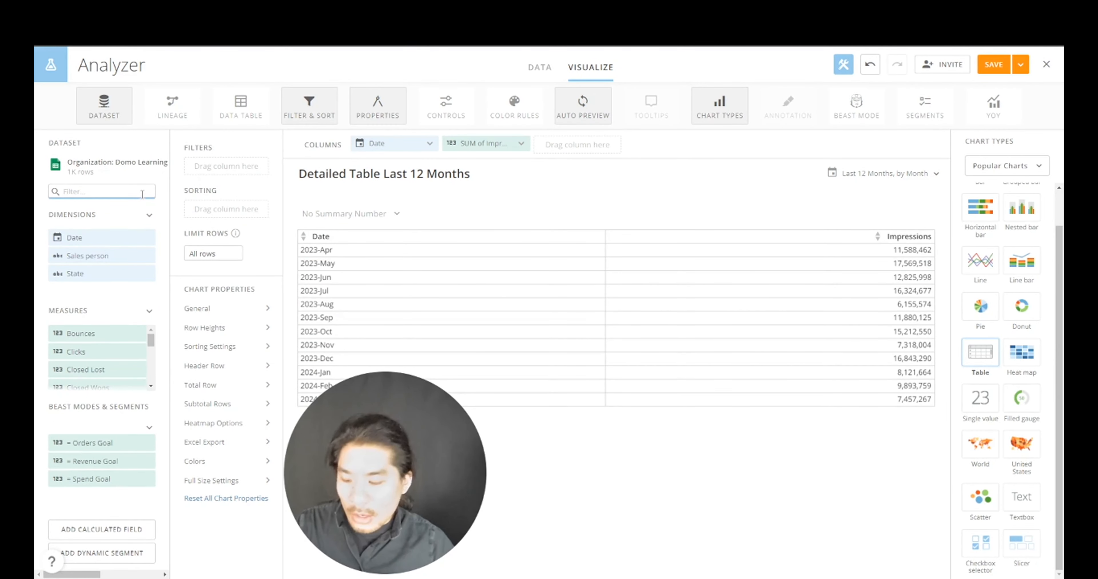
pyautogui.write('rev')
pyautogui.moveTo(99, 331); pyautogui.dragTo(482, 145)
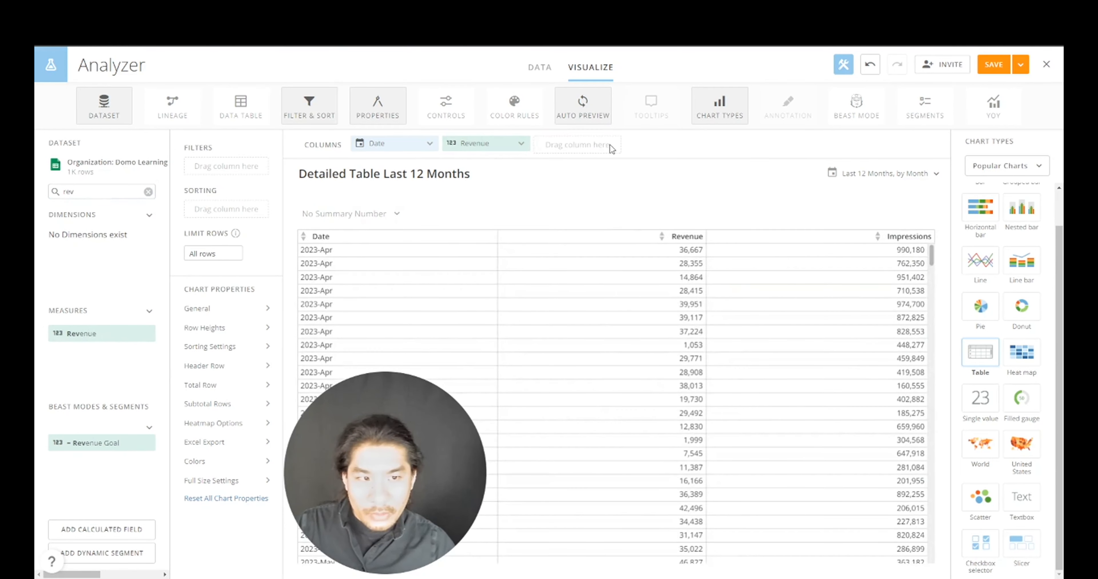
pyautogui.click(148, 192)
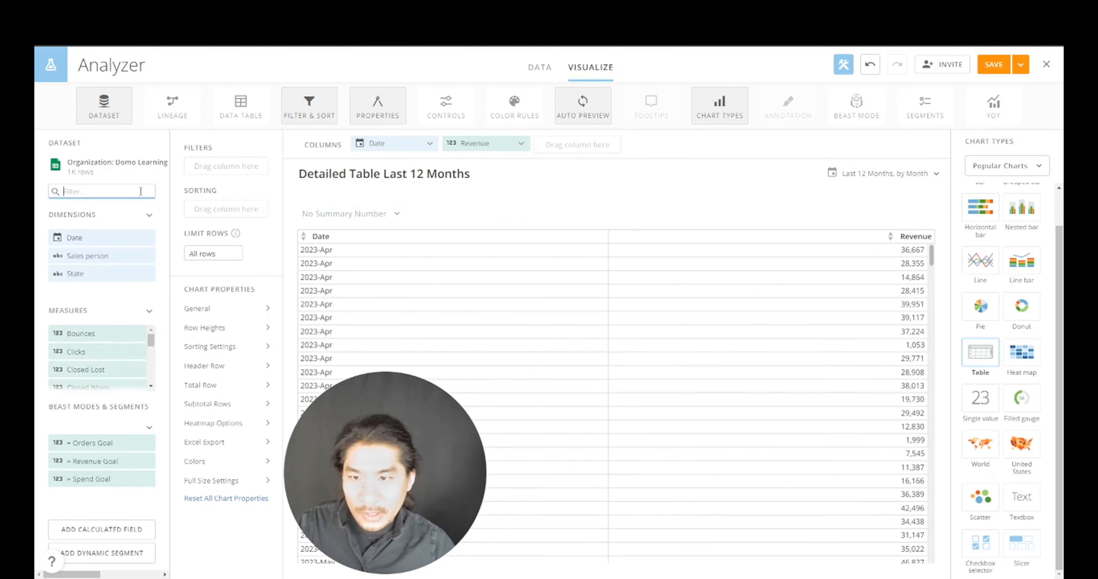
pyautogui.write('spend')
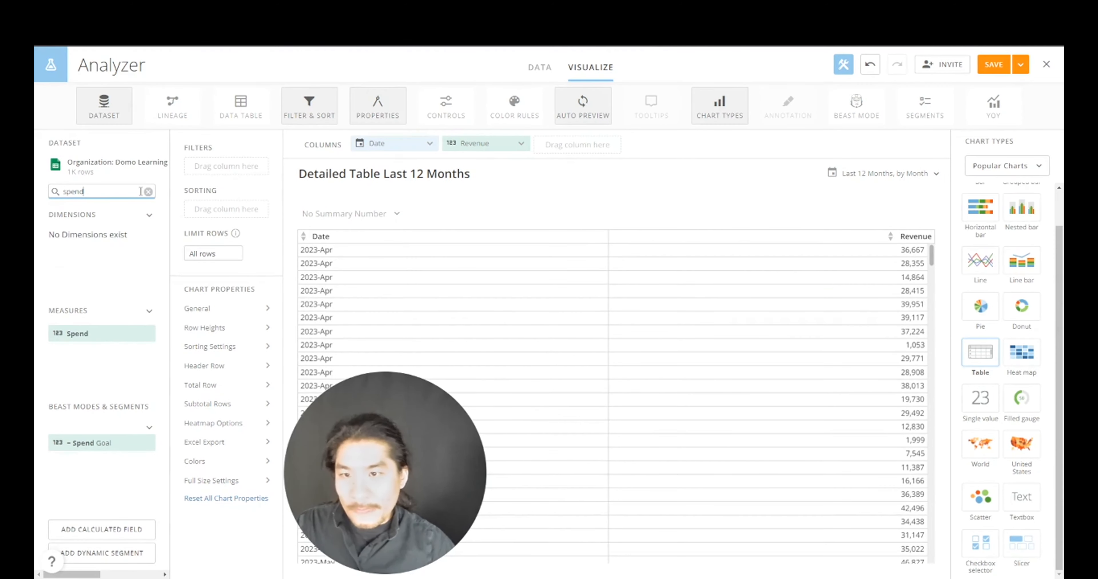
pyautogui.moveTo(100, 334); pyautogui.dragTo(571, 144)
pyautogui.click(139, 191)
pyautogui.write('orders')
pyautogui.moveTo(109, 332); pyautogui.dragTo(667, 145)
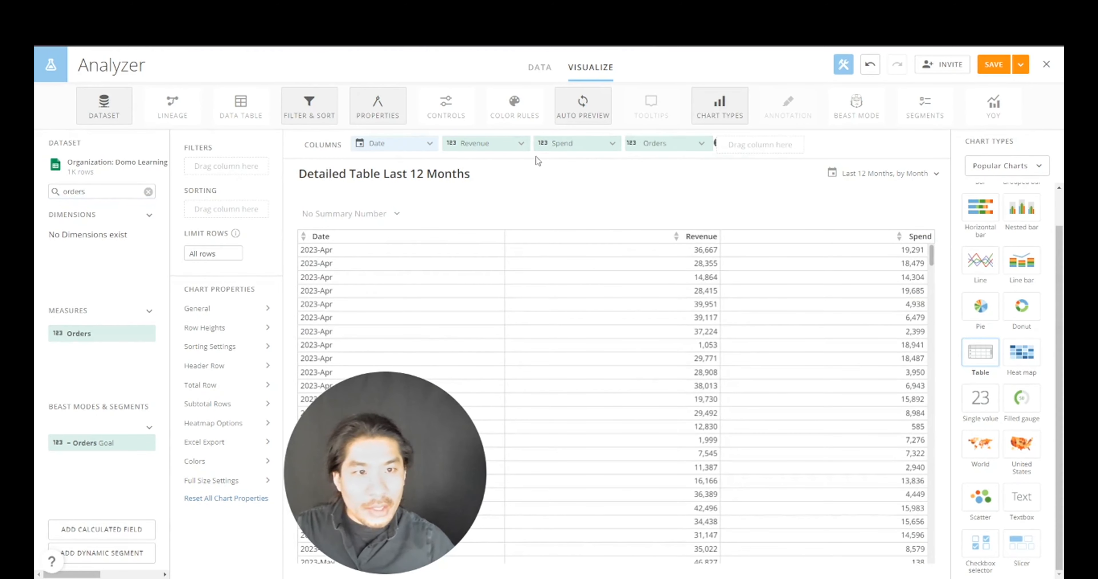
# - Set Revenue, Spend and Orders columns to Sum aggregation
pyautogui.click(509, 143)
pyautogui.click(509, 196)
pyautogui.click(486, 215)
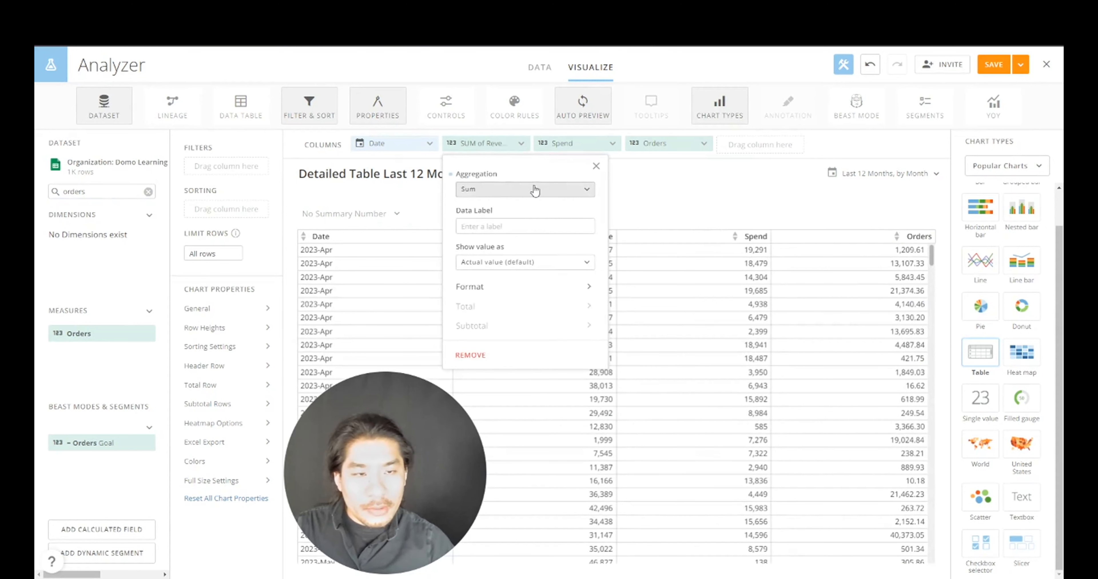
pyautogui.click(569, 142)
pyautogui.click(597, 189)
pyautogui.click(580, 215)
pyautogui.click(664, 144)
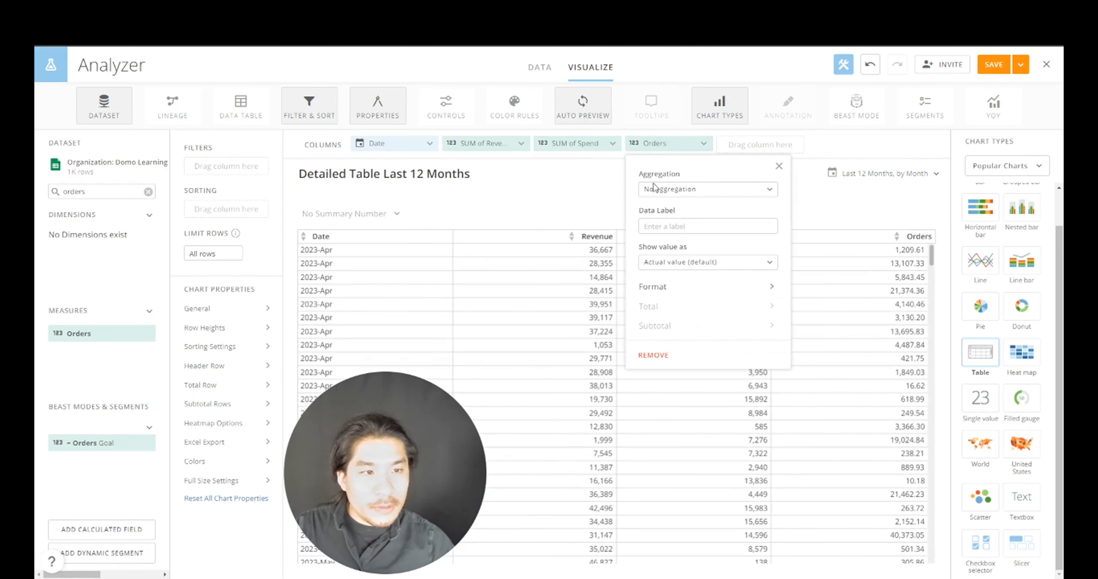
pyautogui.click(655, 189)
pyautogui.click(662, 210)
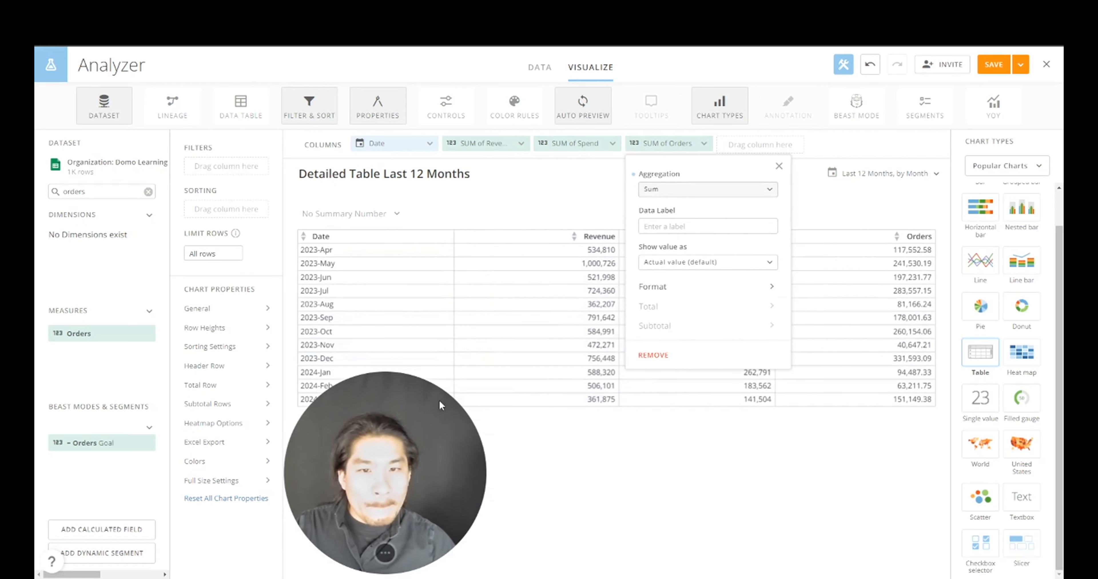
pyautogui.click(568, 416)
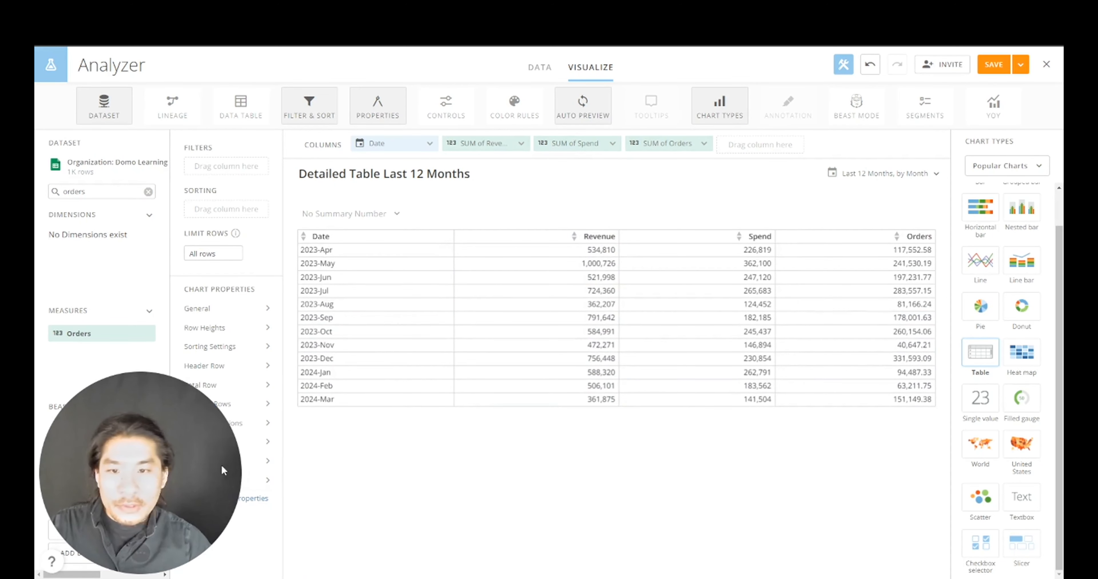
pyautogui.moveTo(222, 467); pyautogui.dragTo(542, 514)
# - Show a GRAND TOTAL row positioned Before the monthly rows
pyautogui.click(247, 385)
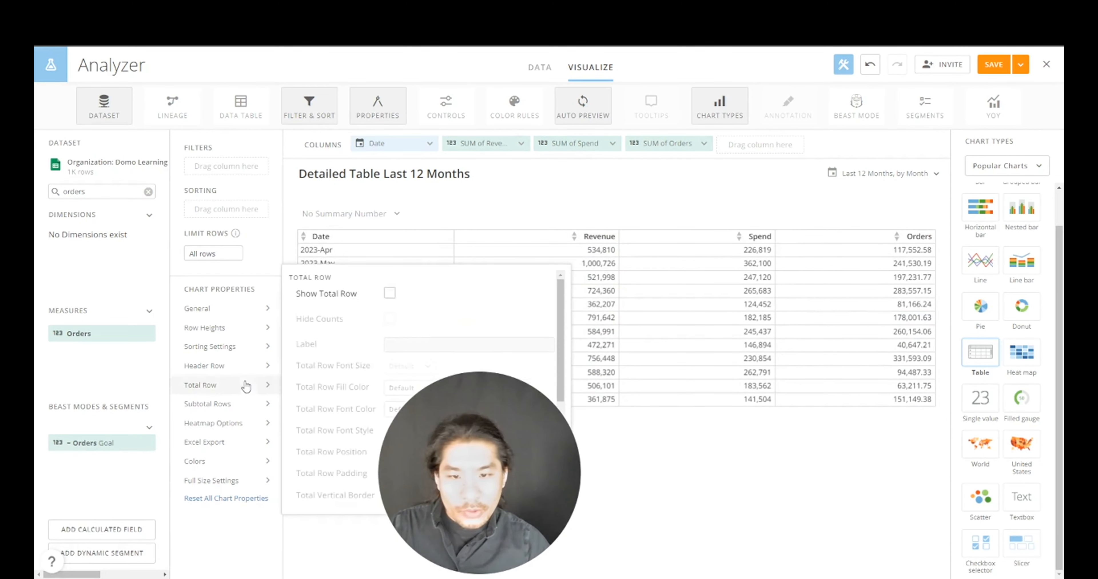
pyautogui.click(389, 294)
pyautogui.moveTo(465, 462); pyautogui.dragTo(119, 462)
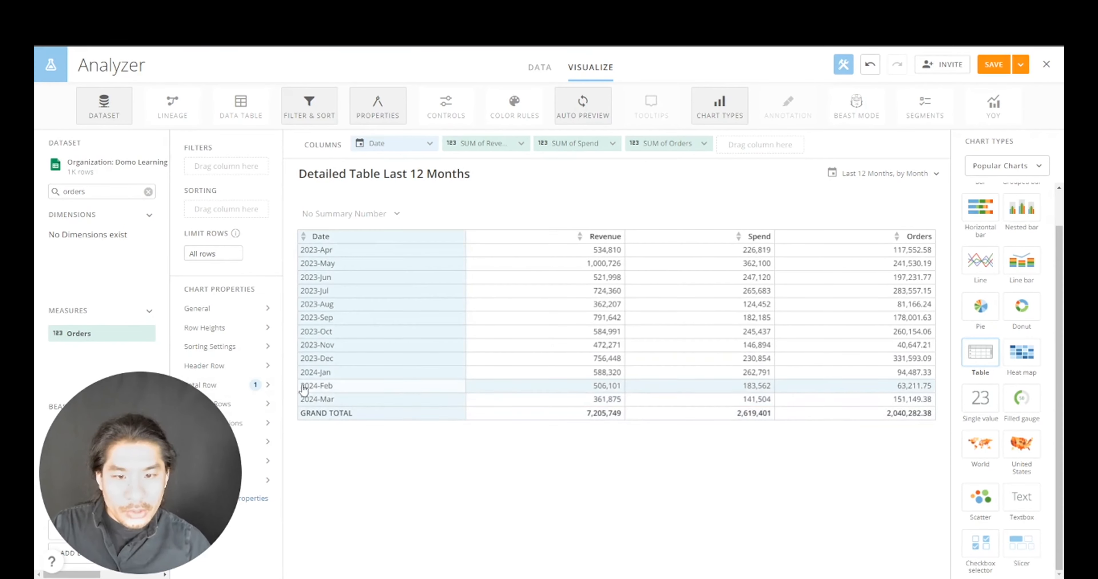
pyautogui.moveTo(232, 420); pyautogui.dragTo(506, 419)
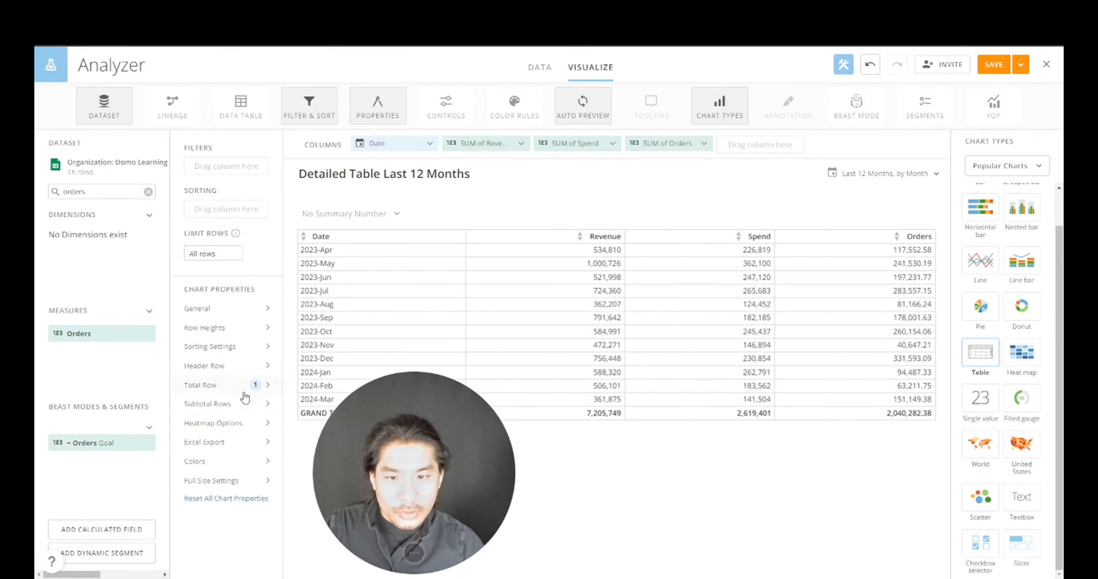
pyautogui.click(247, 387)
pyautogui.moveTo(433, 435); pyautogui.dragTo(704, 434)
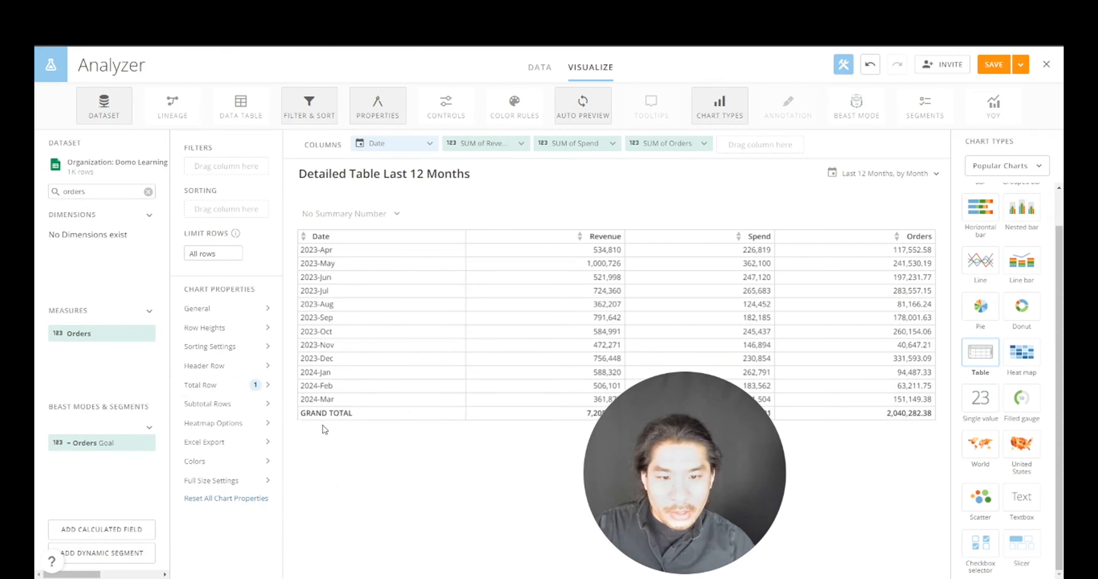
pyautogui.click(240, 393)
pyautogui.click(391, 454)
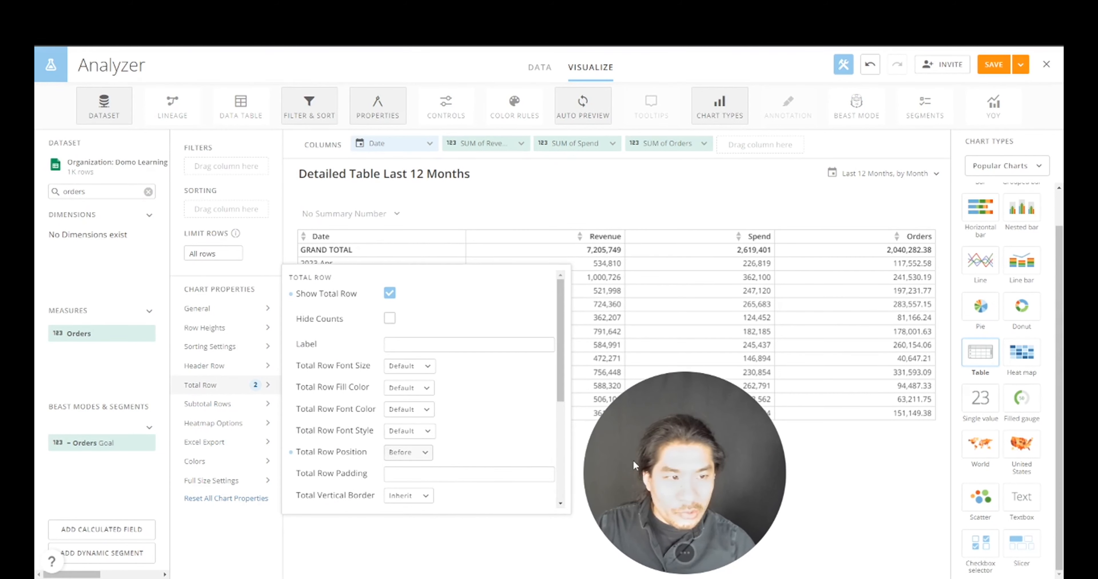
# - Colour values as a purple heatmap with Independent Column Ranges, then save and close
pyautogui.click(241, 425)
pyautogui.click(389, 332)
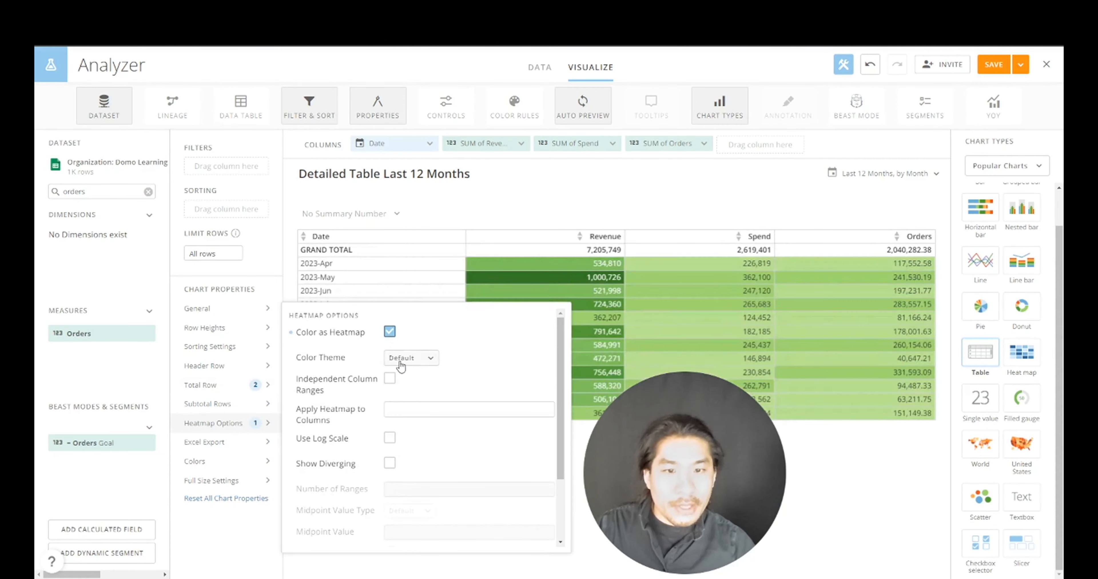
pyautogui.click(403, 360)
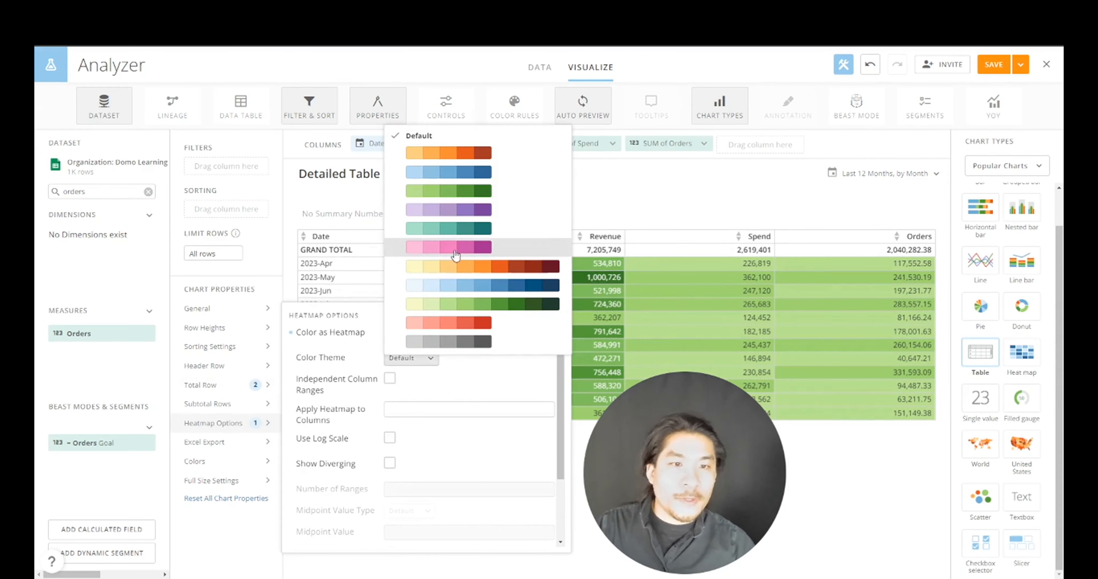
pyautogui.click(459, 212)
pyautogui.click(390, 379)
pyautogui.moveTo(643, 452); pyautogui.dragTo(95, 520)
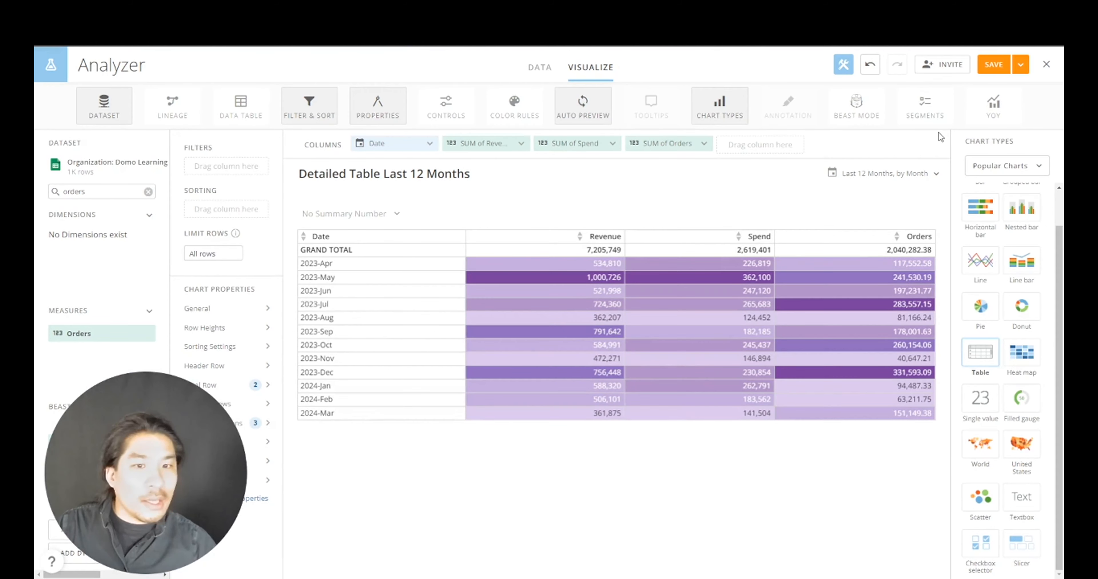
pyautogui.click(1020, 66)
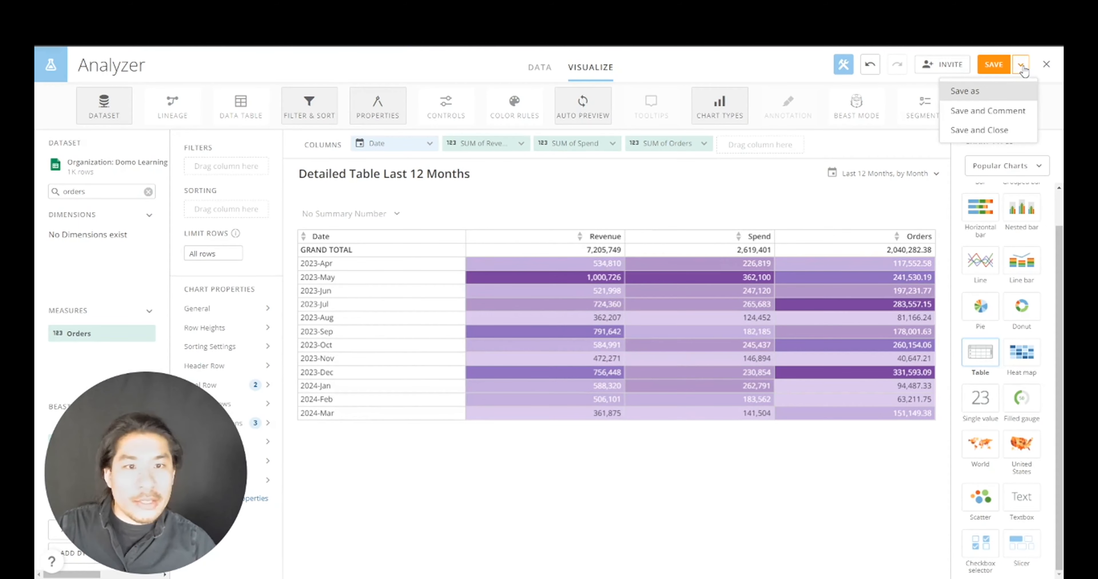
pyautogui.click(1006, 136)
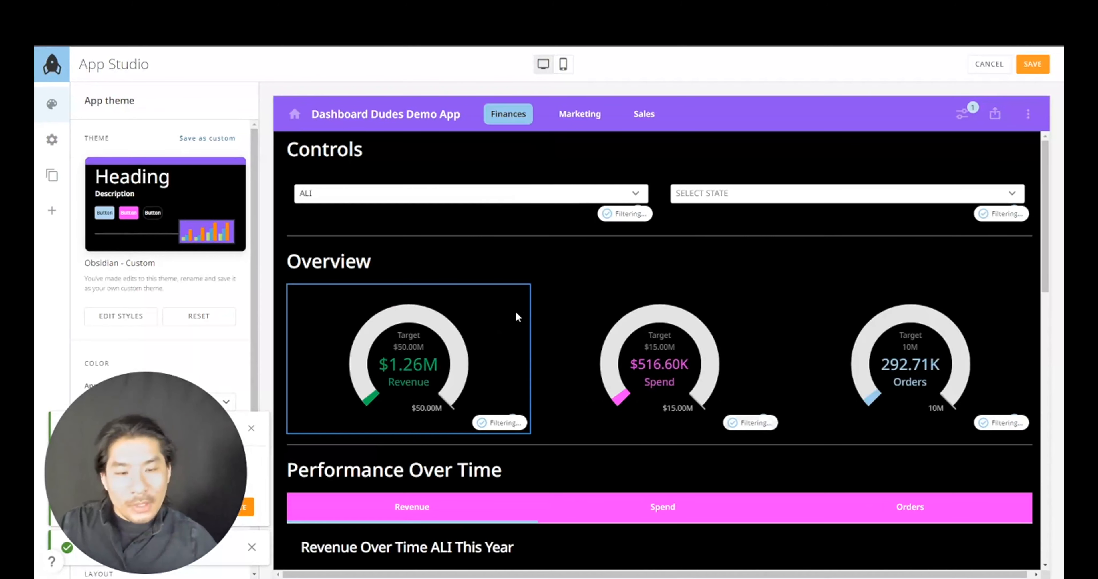
# - Uncheck Timeframe in the Detailed Table card's Content Display Options
pyautogui.scroll(-10, 514, 316)
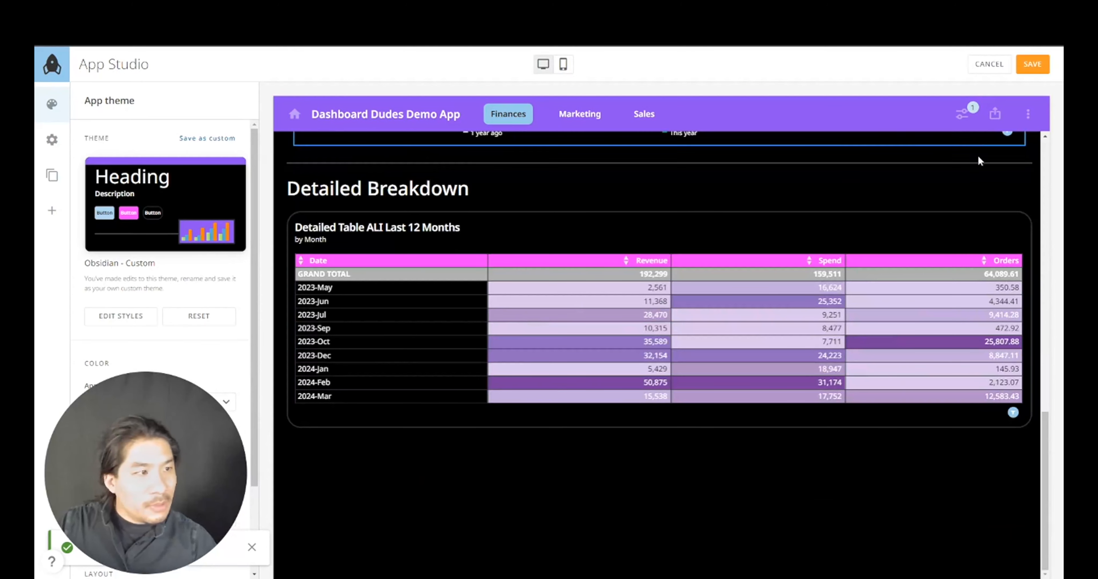
pyautogui.scroll(3, 542, 341)
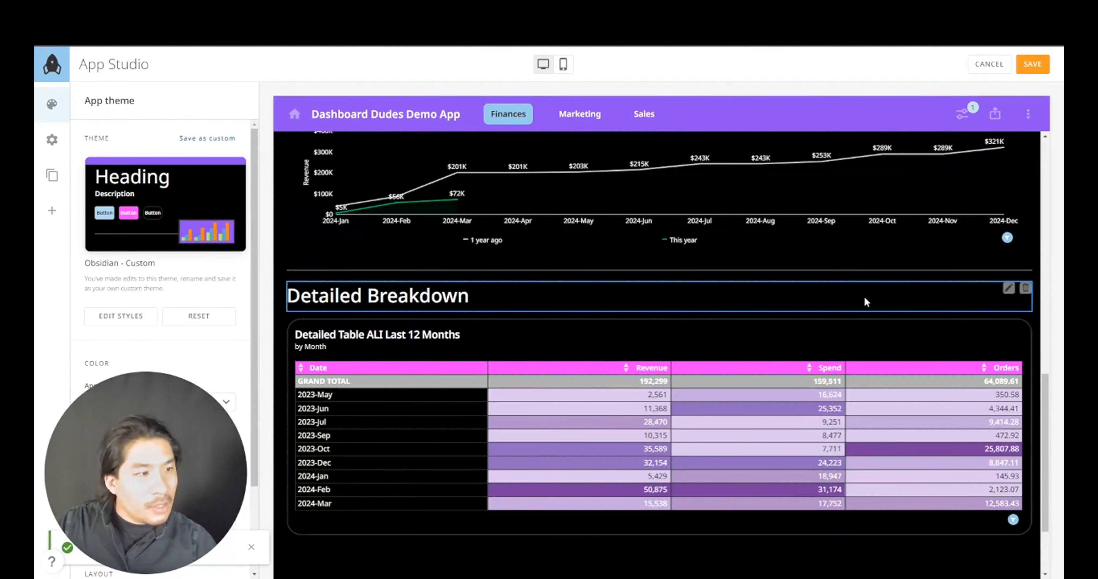
pyautogui.click(910, 346)
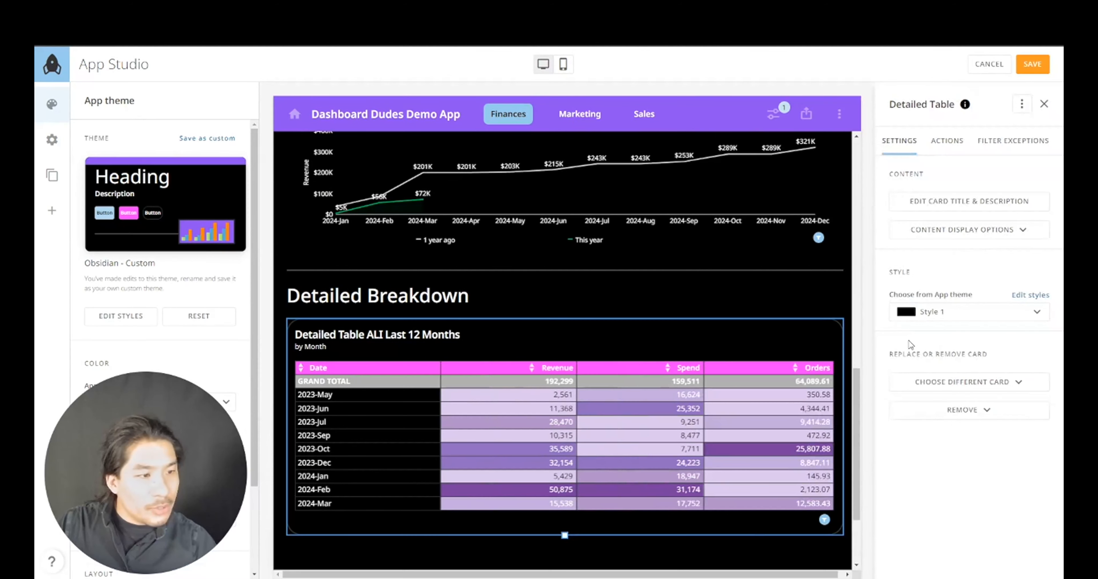
pyautogui.click(969, 235)
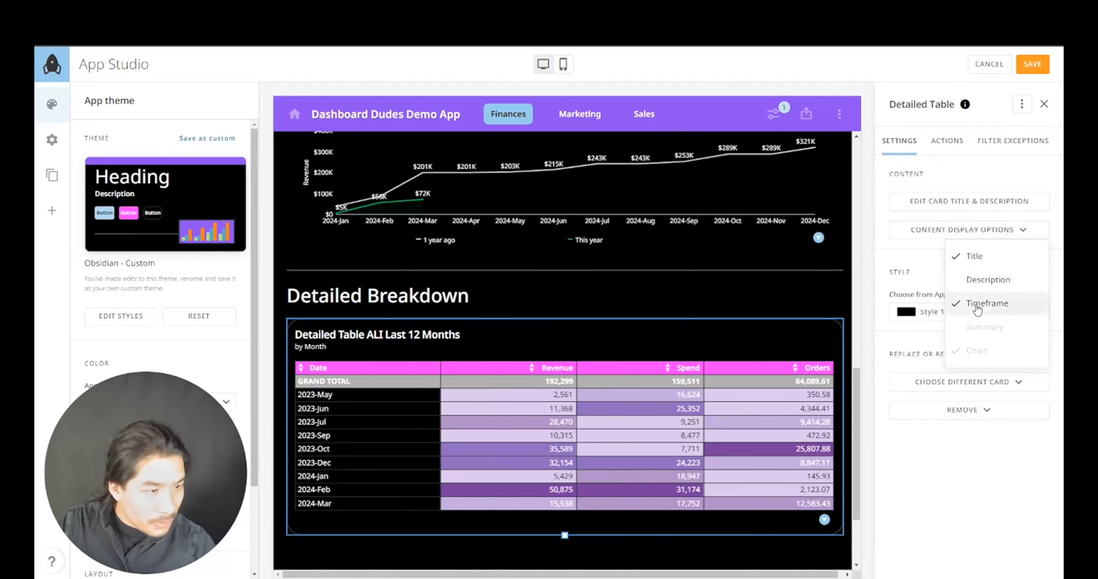
pyautogui.click(976, 305)
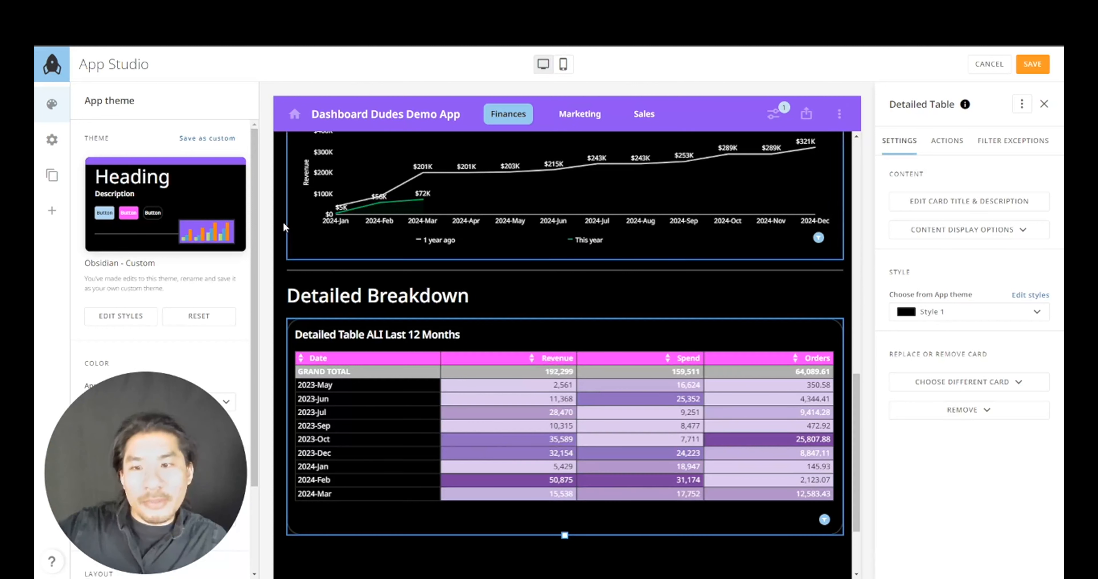
pyautogui.moveTo(153, 464); pyautogui.dragTo(403, 463)
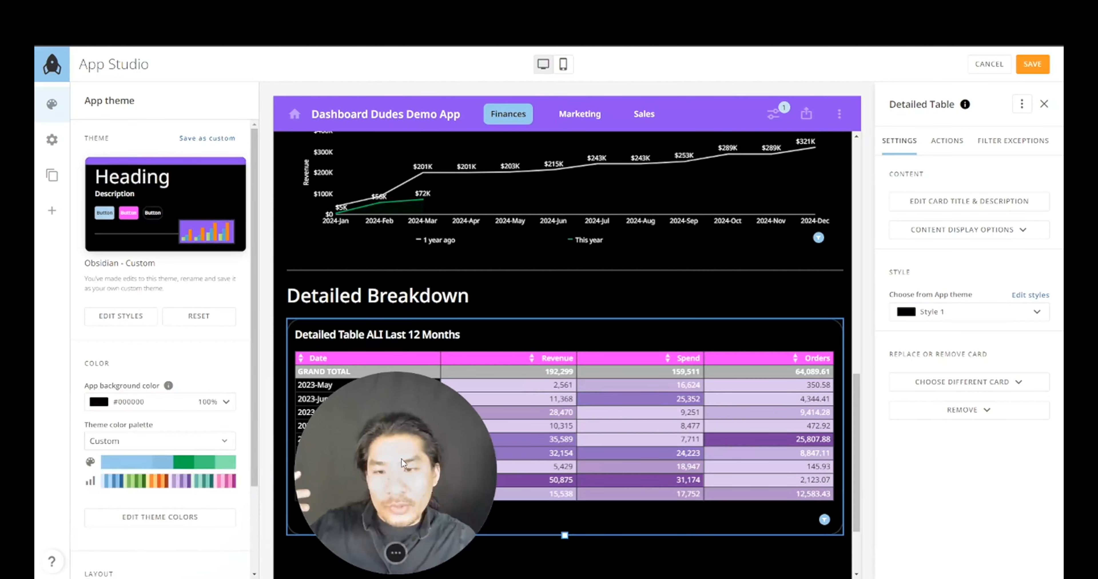
# - Try Style 2 on the table card, then revert it to Style 1
pyautogui.click(121, 316)
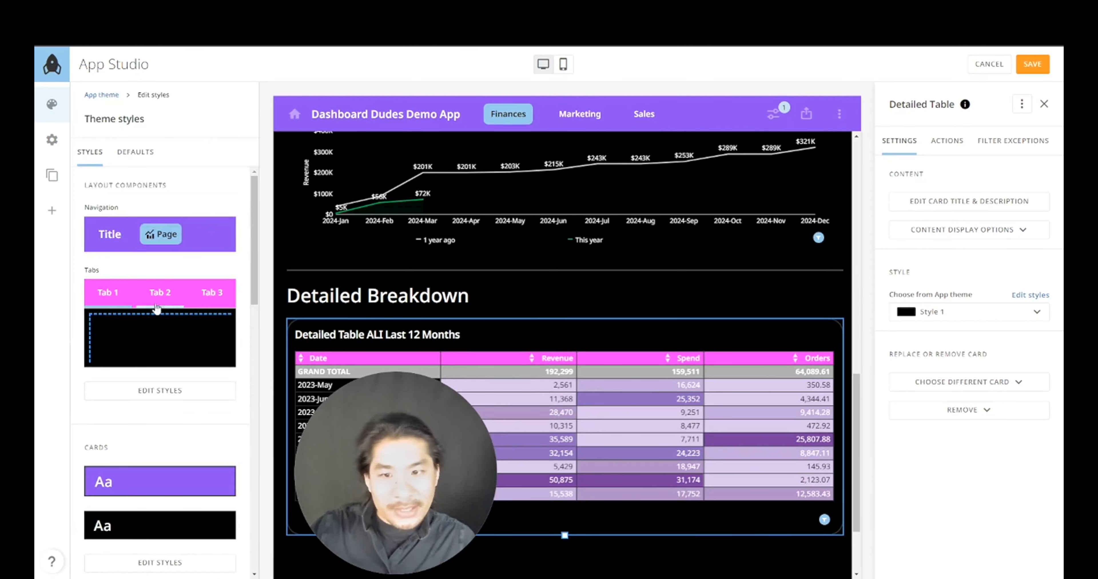
pyautogui.click(145, 391)
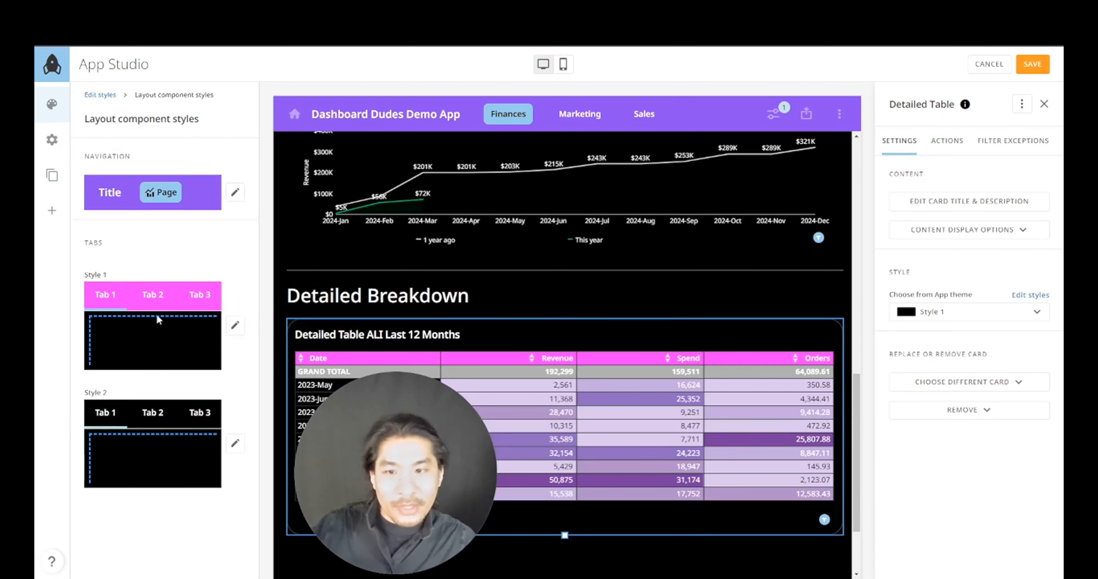
pyautogui.click(948, 323)
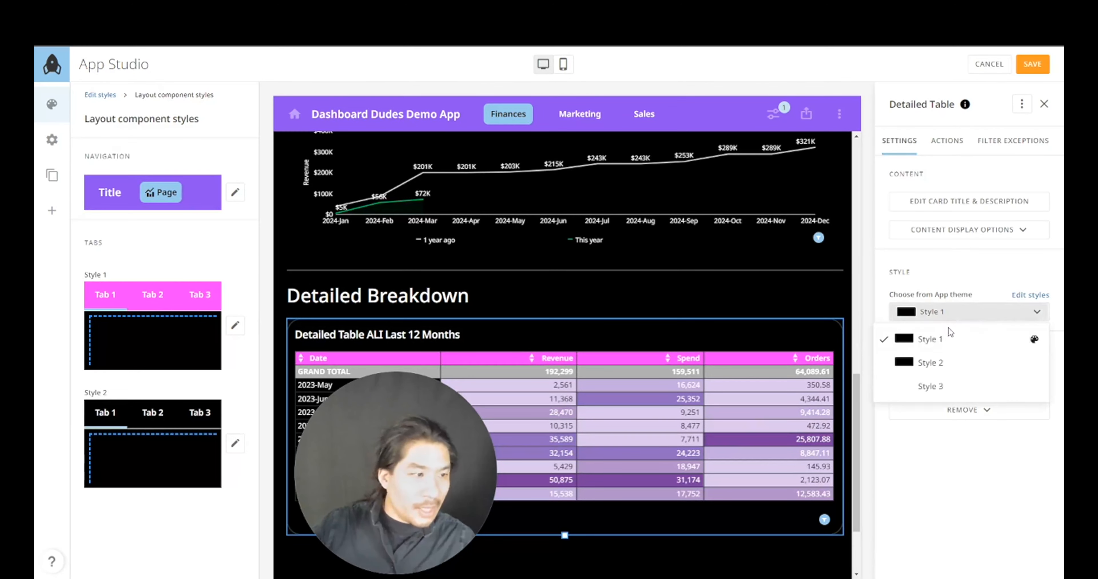
pyautogui.click(947, 361)
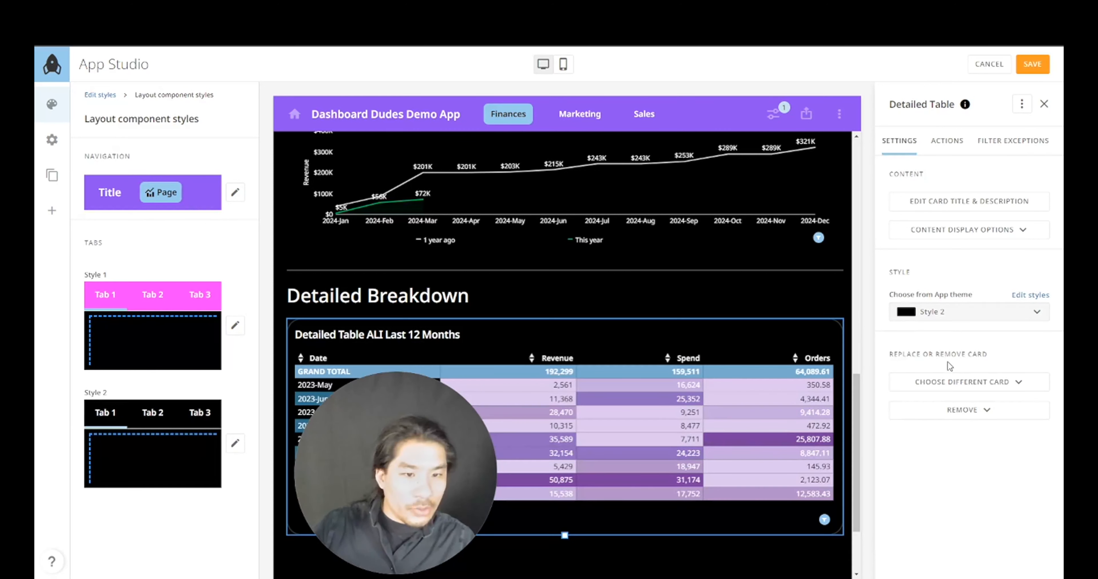
pyautogui.click(961, 313)
pyautogui.click(948, 344)
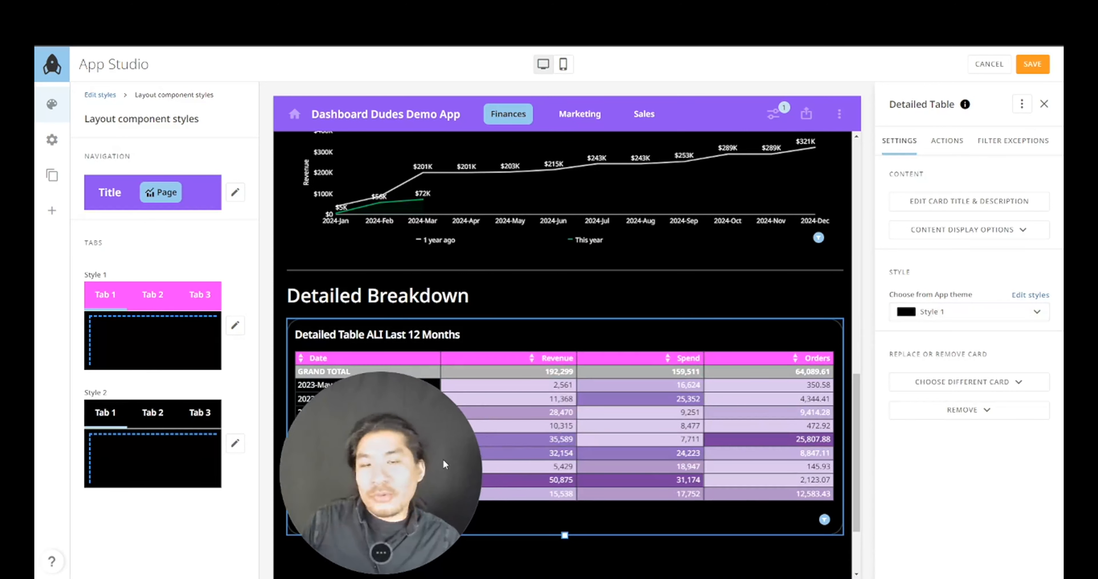
pyautogui.moveTo(472, 494); pyautogui.dragTo(231, 494)
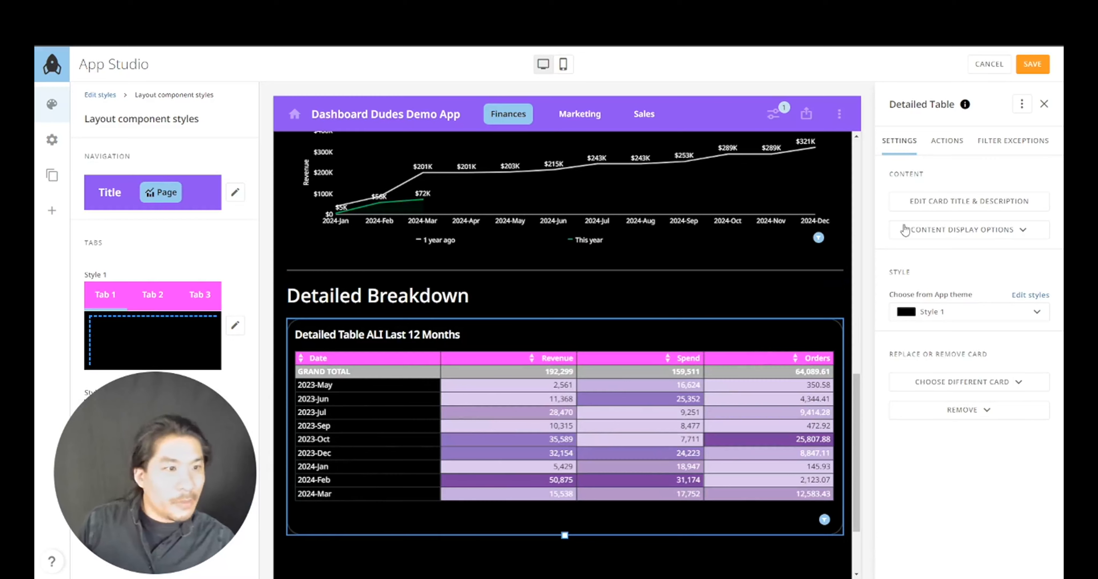
pyautogui.click(850, 304)
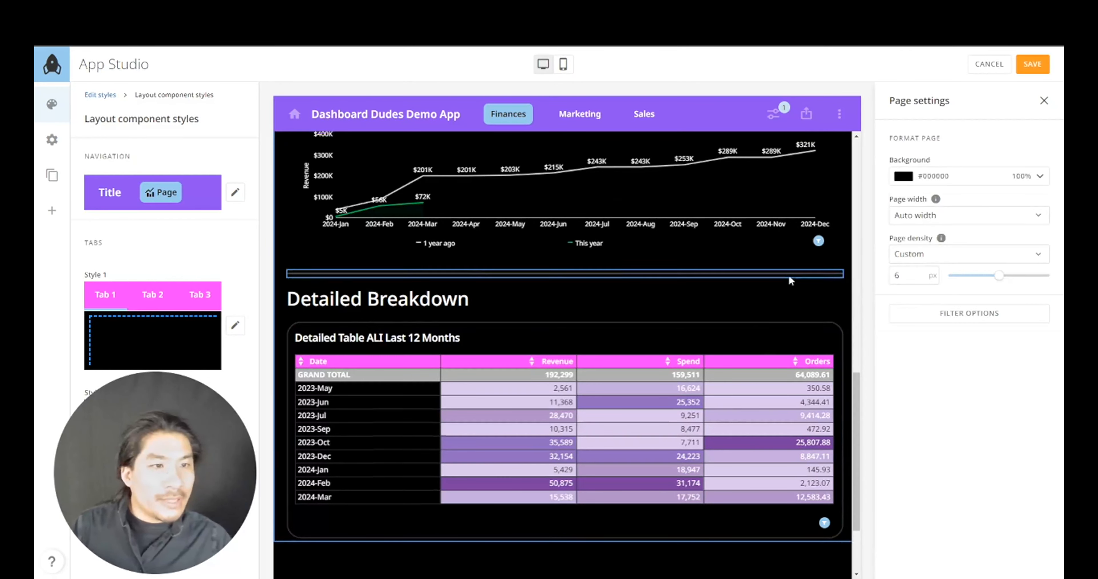
# - Open the Marketing page for editing, saving the pending Finances page changes
pyautogui.scroll(15, 789, 280)
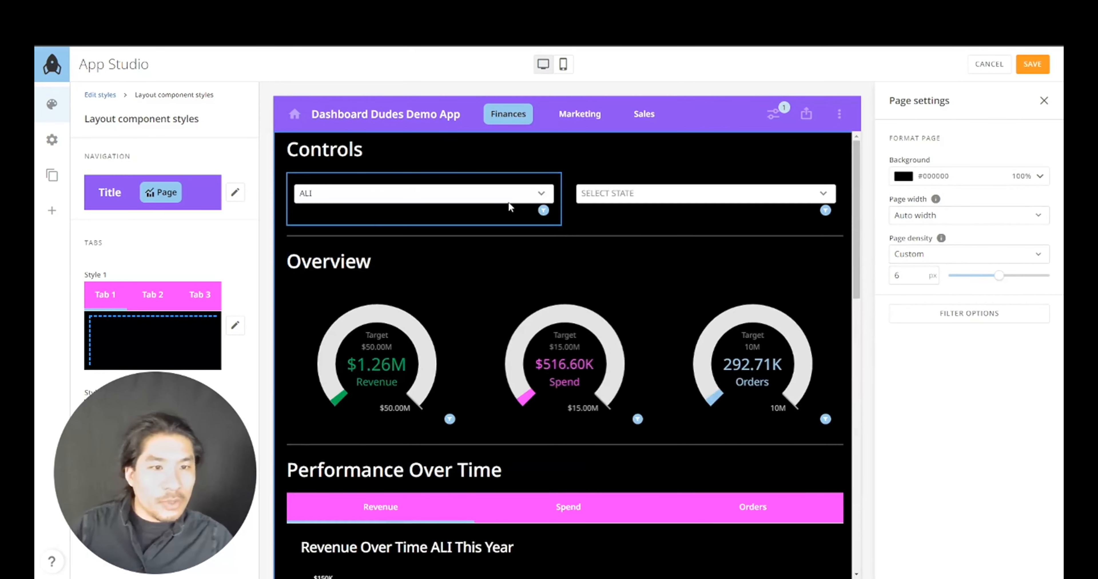
pyautogui.click(605, 192)
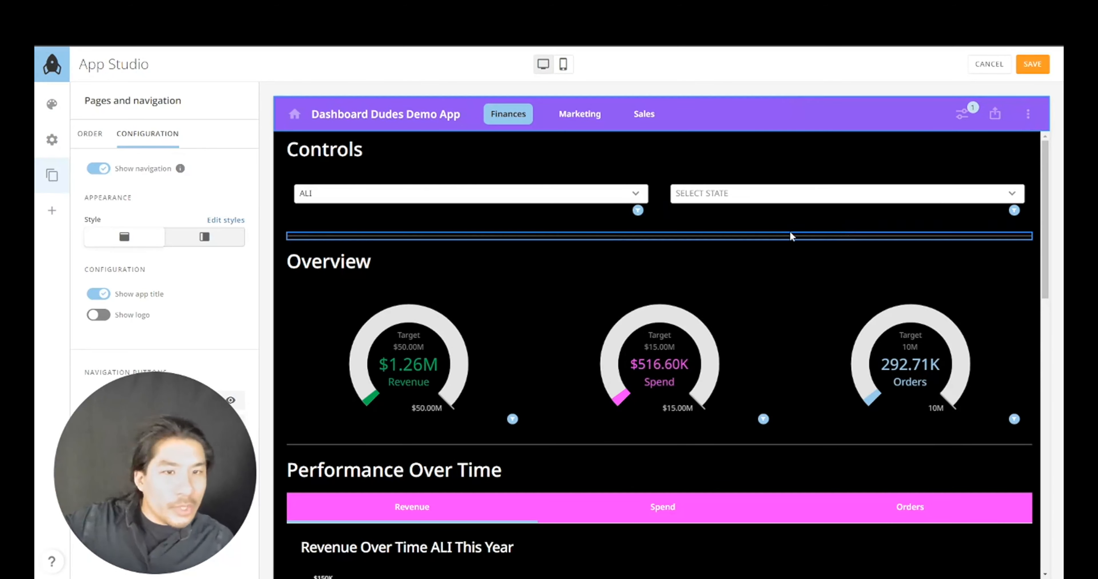
pyautogui.scroll(-5, 670, 234)
pyautogui.scroll(-5, 672, 249)
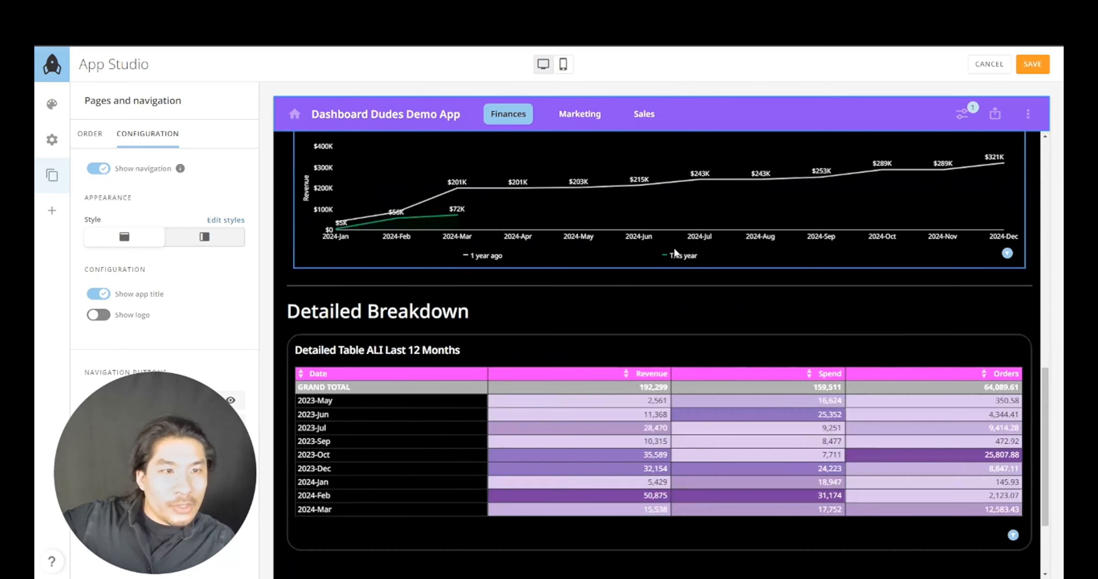
pyautogui.scroll(12, 673, 247)
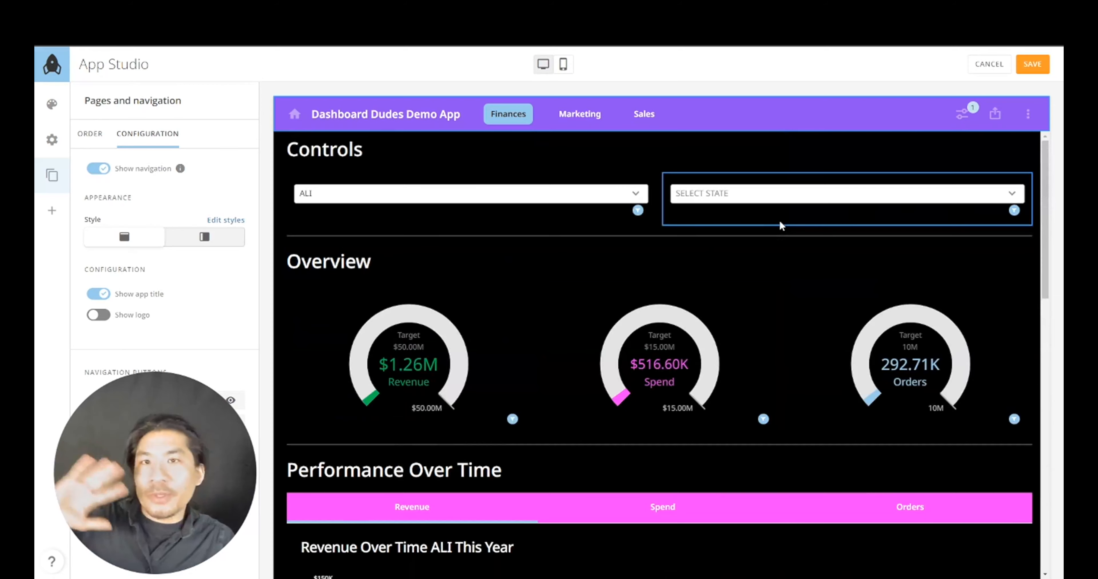
pyautogui.click(90, 133)
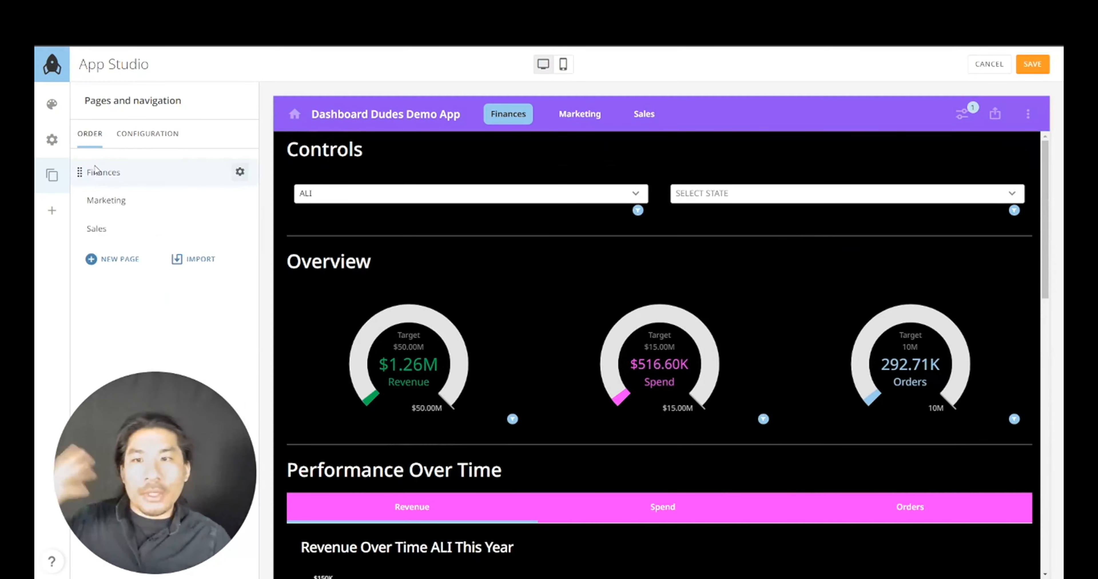
pyautogui.click(100, 201)
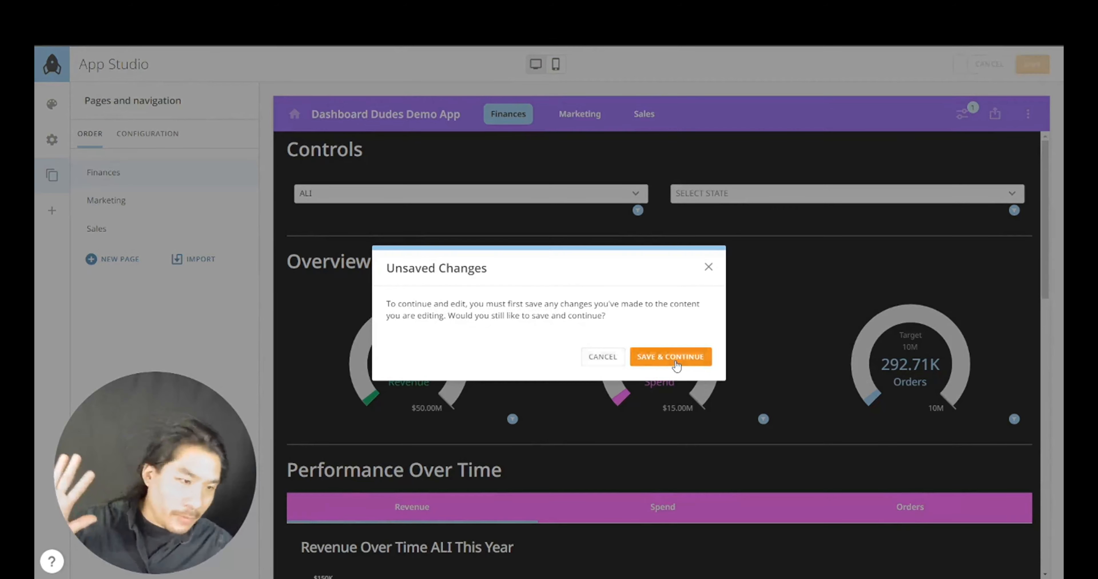
pyautogui.click(677, 365)
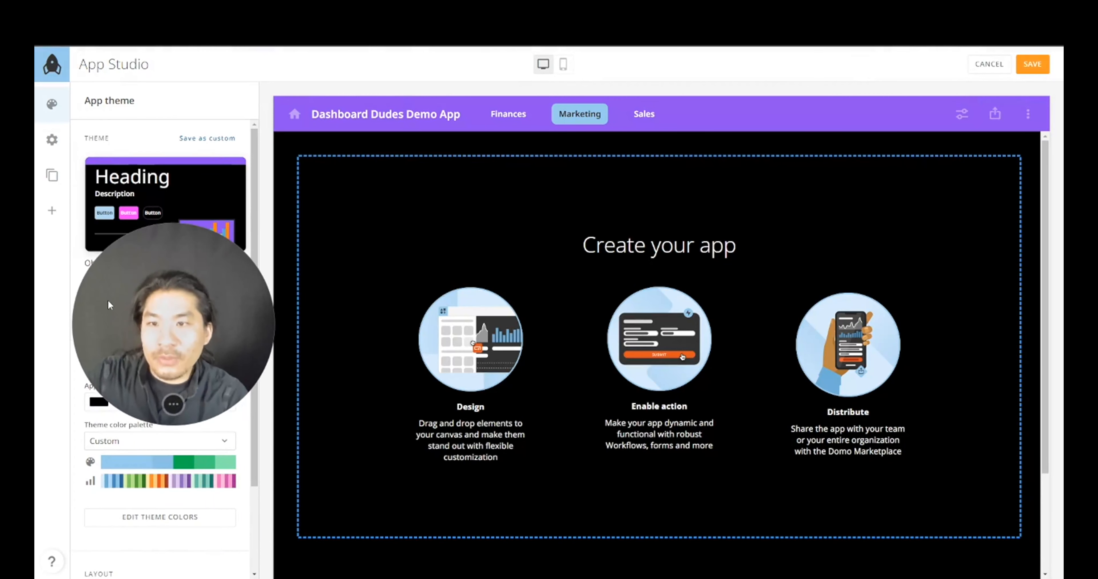
# - Place a Card on the Marketing page, choose Create new Card, and save the layout
pyautogui.click(51, 210)
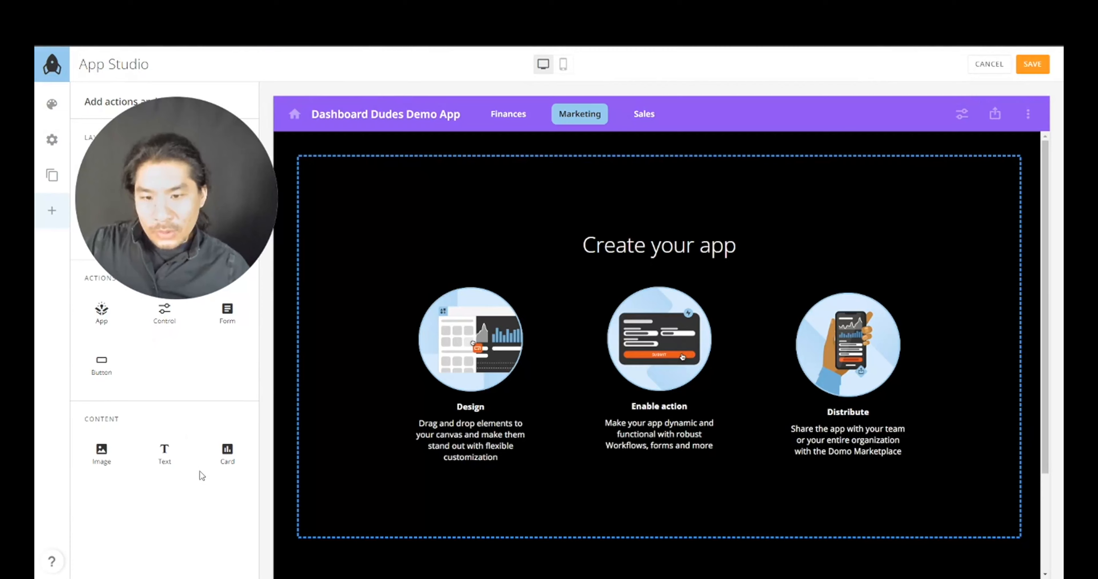
pyautogui.moveTo(227, 451); pyautogui.dragTo(514, 305)
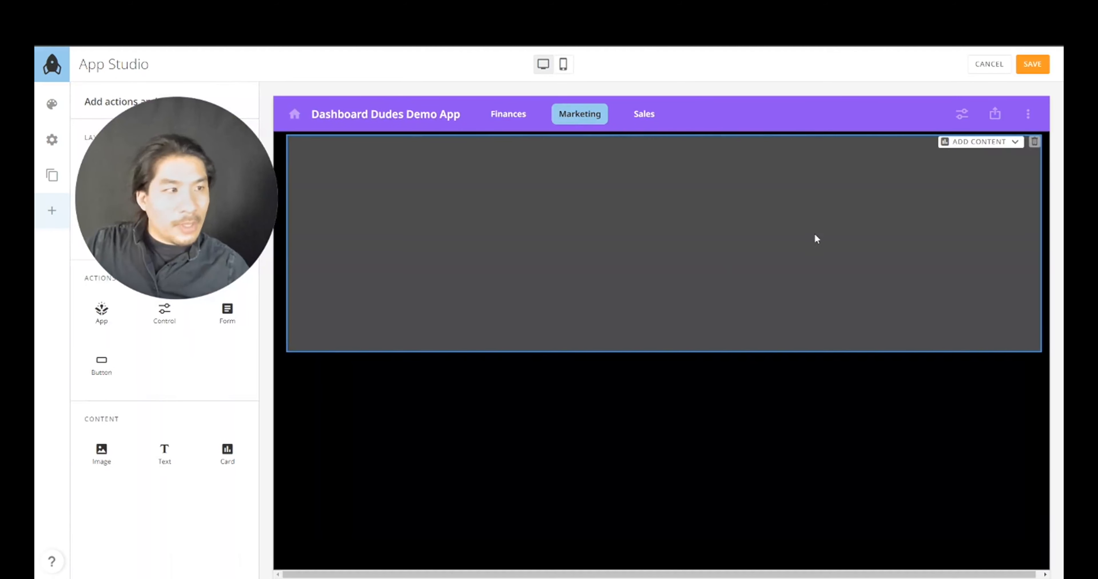
pyautogui.click(959, 142)
pyautogui.click(793, 190)
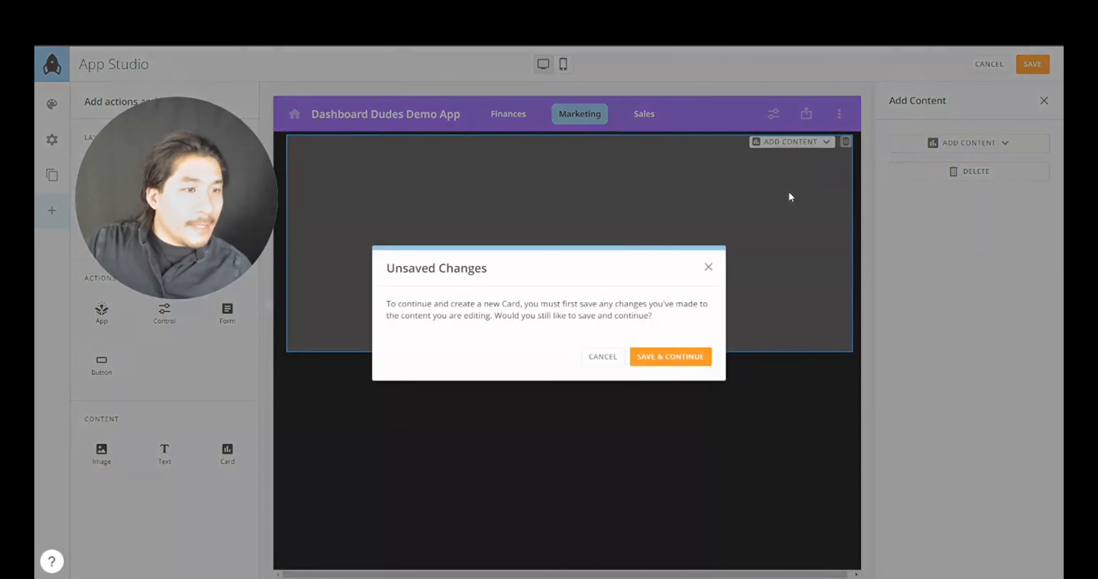
pyautogui.click(666, 360)
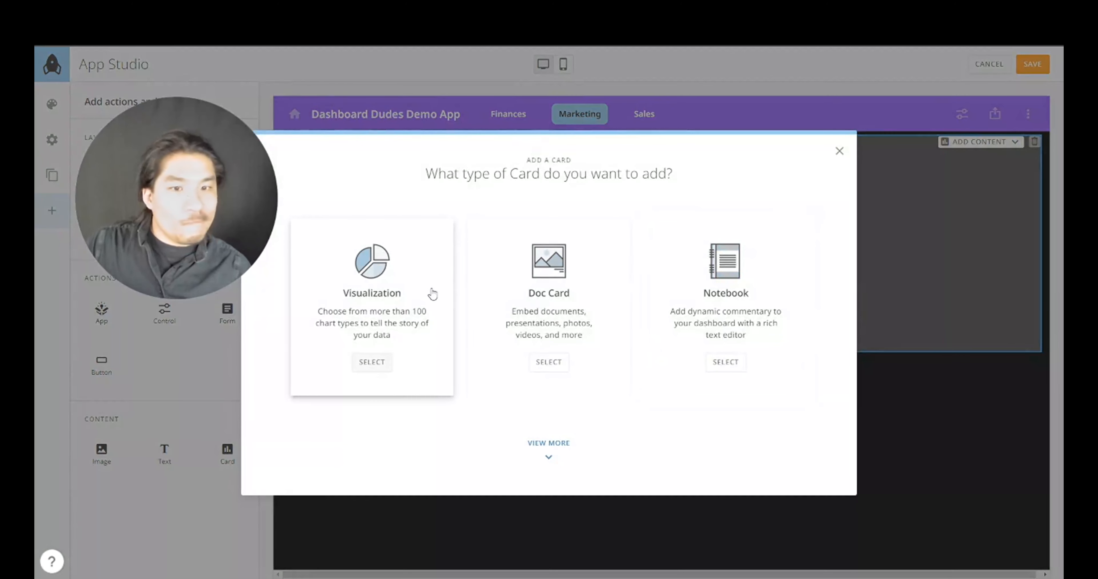
# - Build a visualization from the existing Domo App Data dataset
pyautogui.click(427, 298)
pyautogui.click(314, 342)
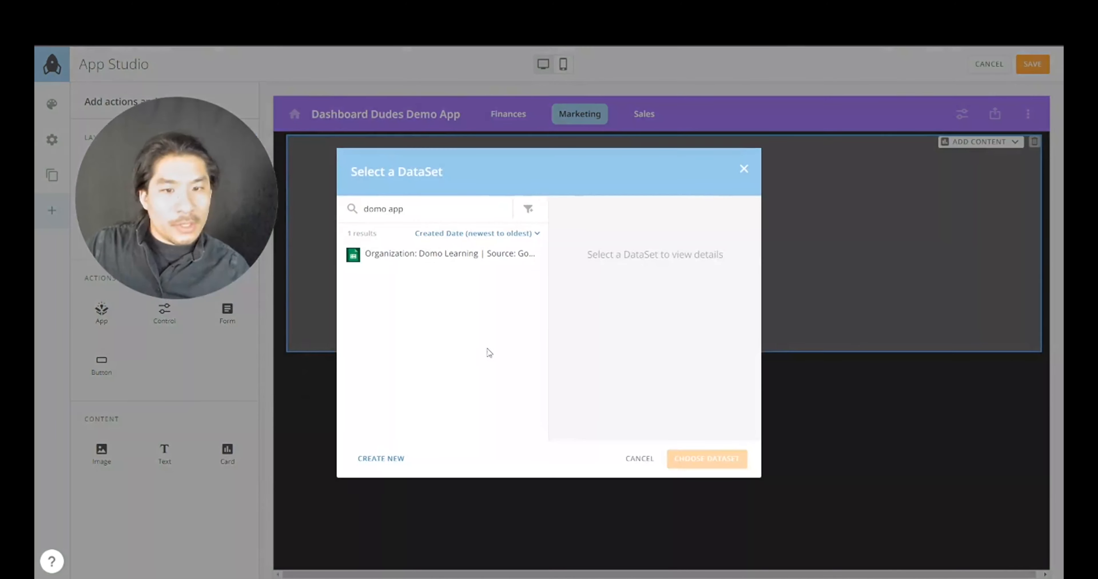
pyautogui.click(438, 257)
pyautogui.click(696, 459)
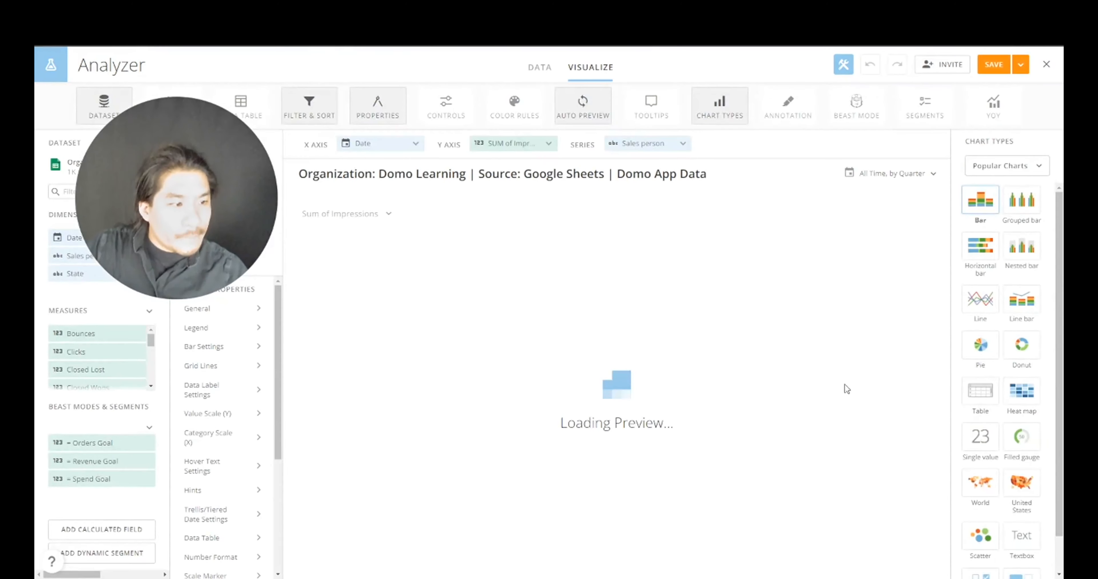
# - Make the card a Table grouped by Month over the Last 12 Months
pyautogui.click(977, 398)
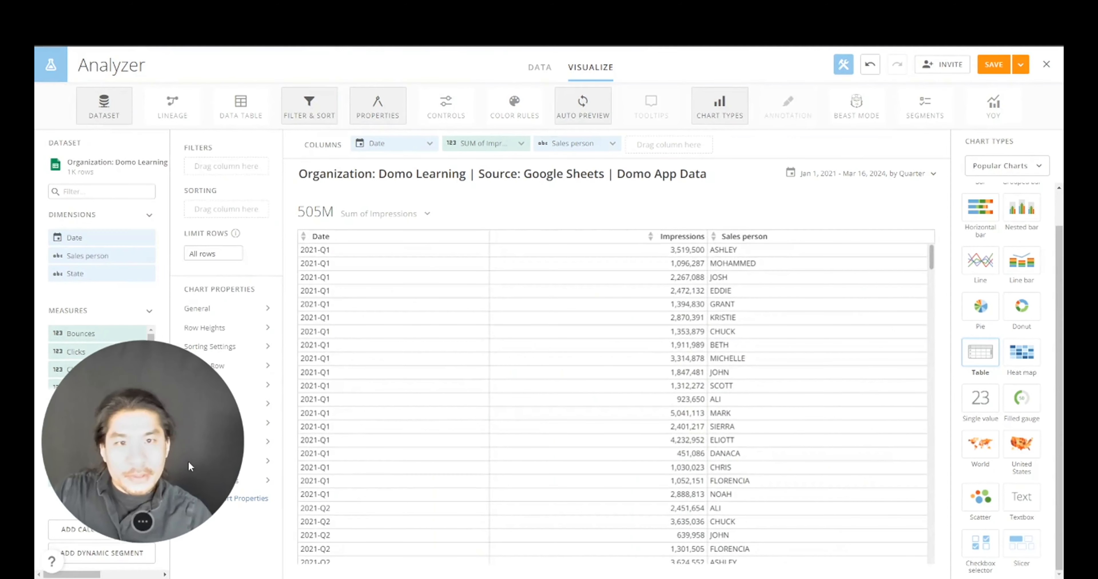
pyautogui.click(850, 174)
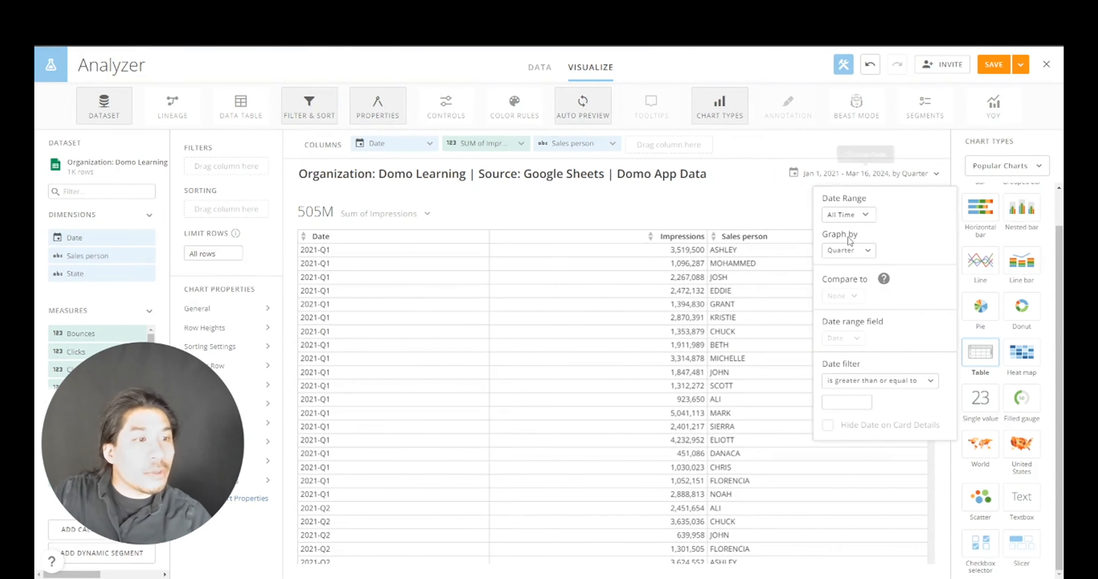
pyautogui.click(848, 252)
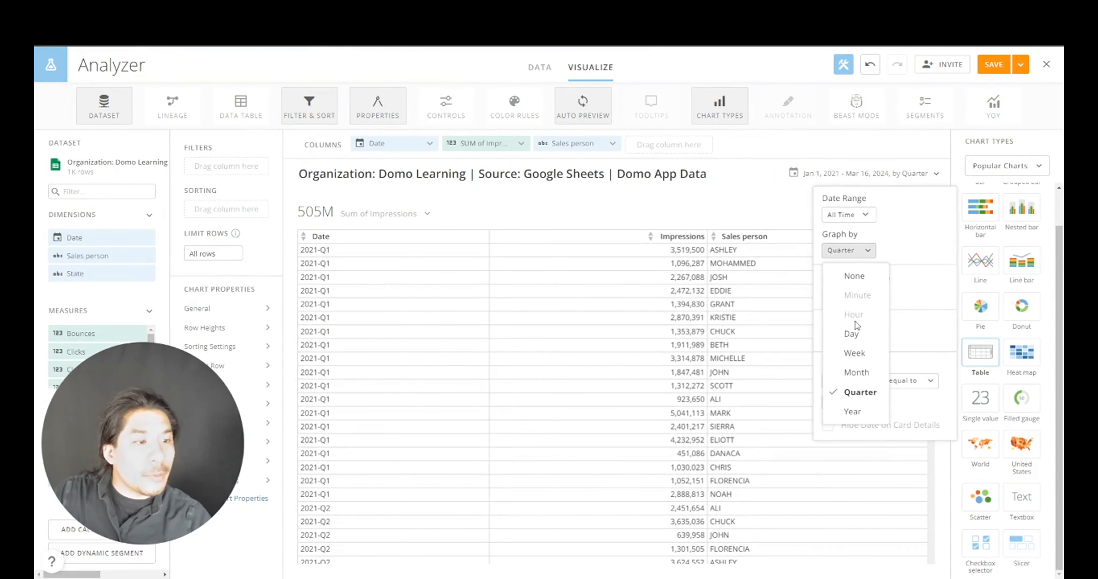
pyautogui.click(856, 373)
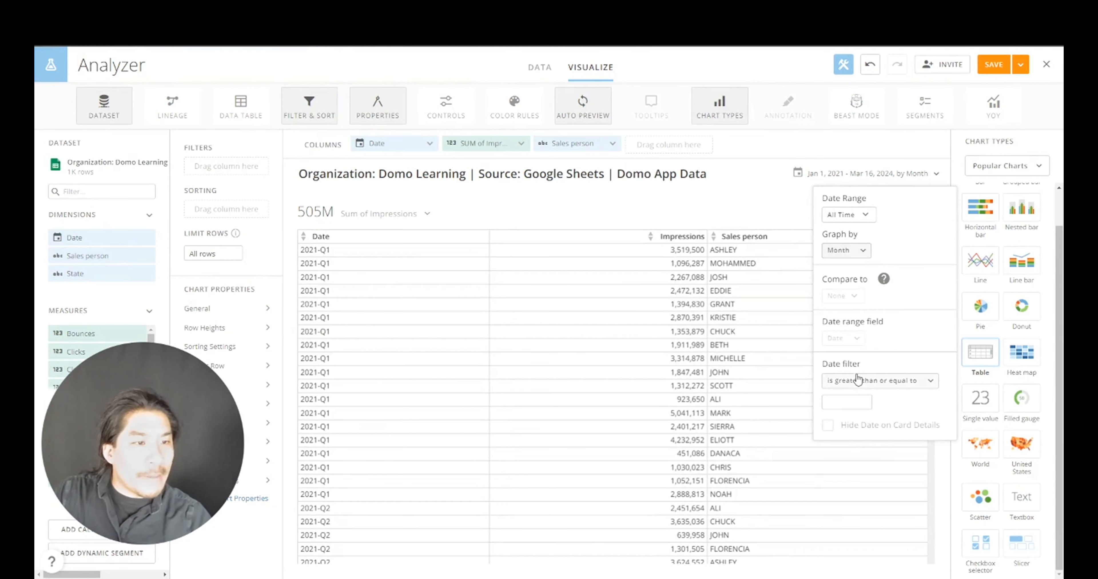
pyautogui.click(851, 216)
pyautogui.click(848, 292)
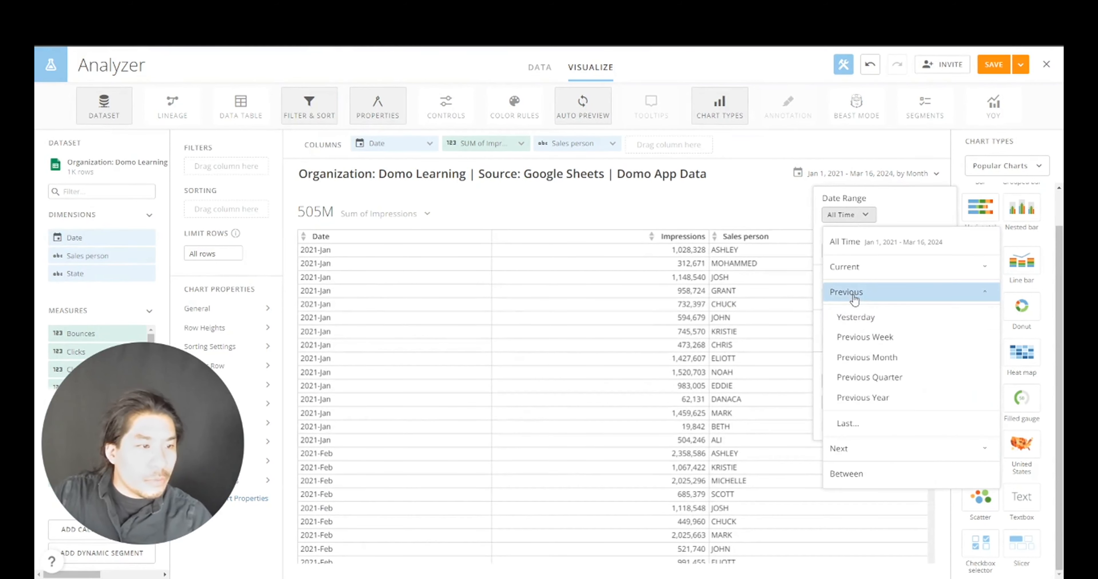
pyautogui.click(859, 425)
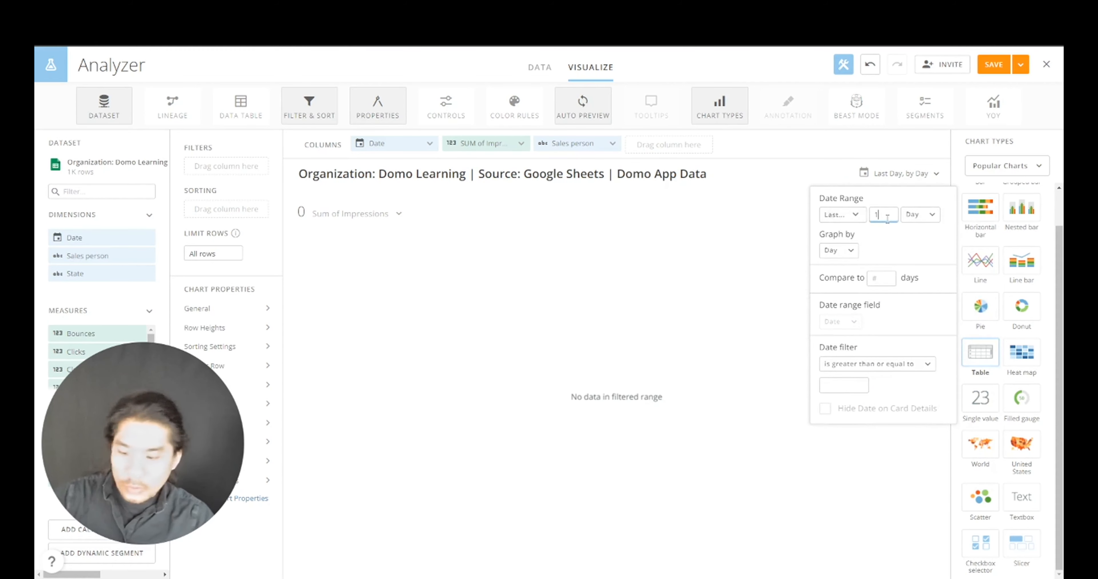
pyautogui.click(931, 214)
pyautogui.click(927, 299)
pyautogui.click(831, 250)
pyautogui.click(844, 372)
# - Replace the card title with 'Marketing KPIs', removing a wrongly inserted date field
pyautogui.click(661, 176)
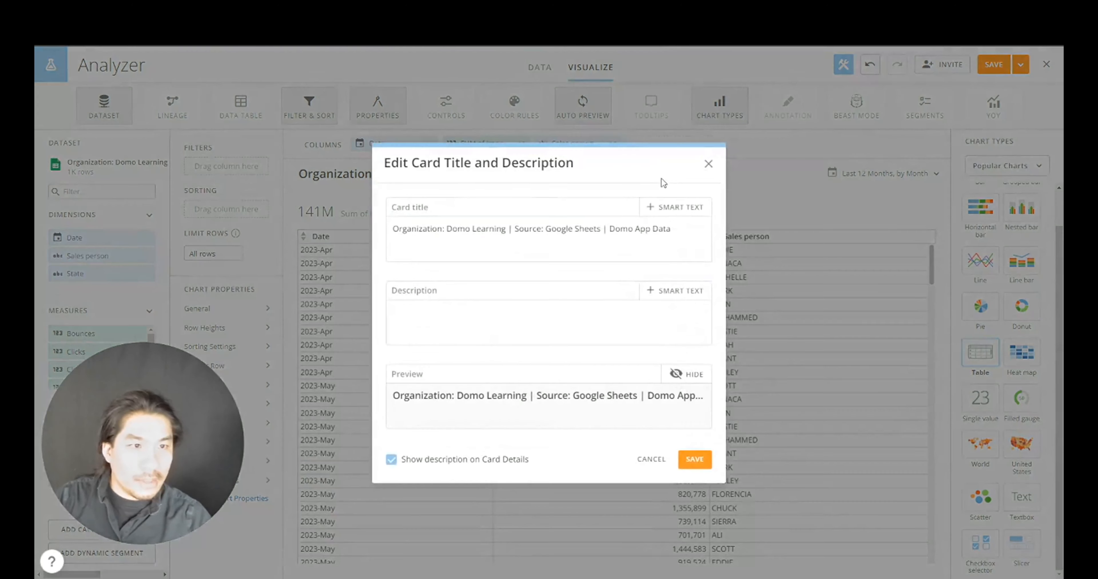
pyautogui.tripleClick(548, 229)
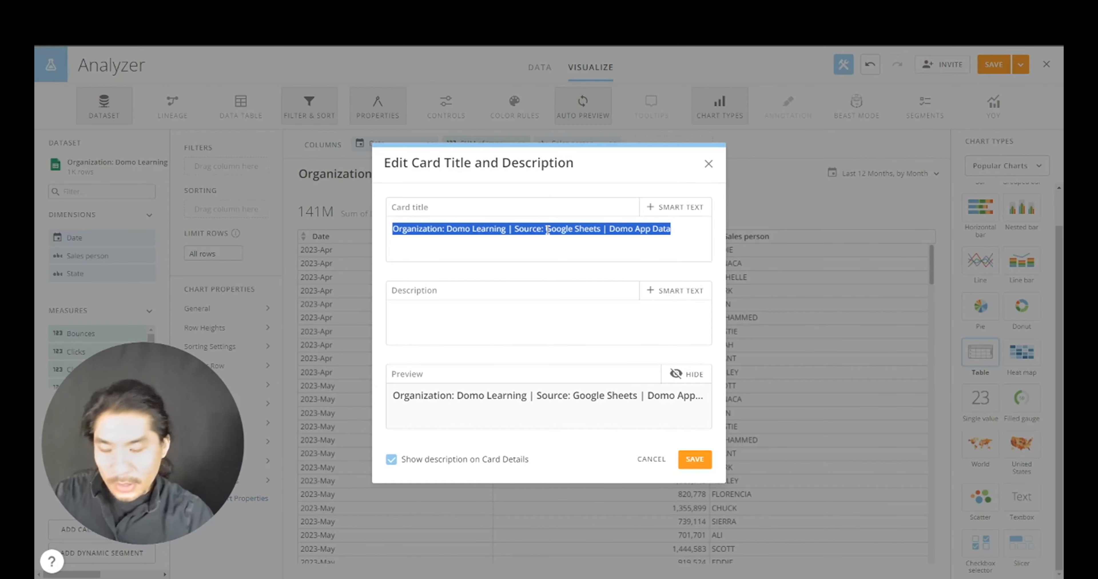
pyautogui.write('Marketing KPIs')
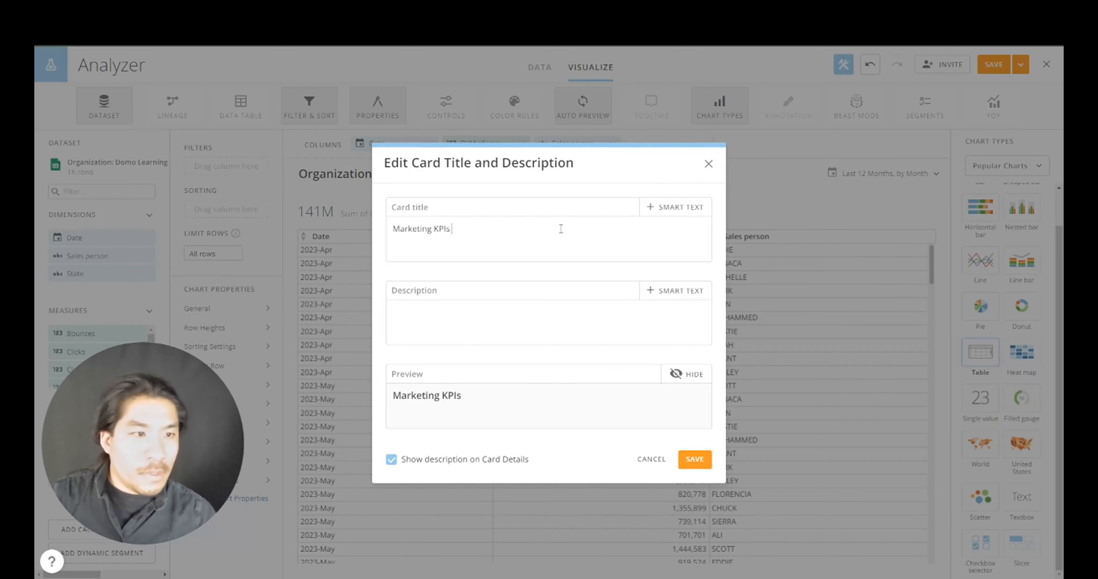
pyautogui.click(678, 213)
pyautogui.click(675, 242)
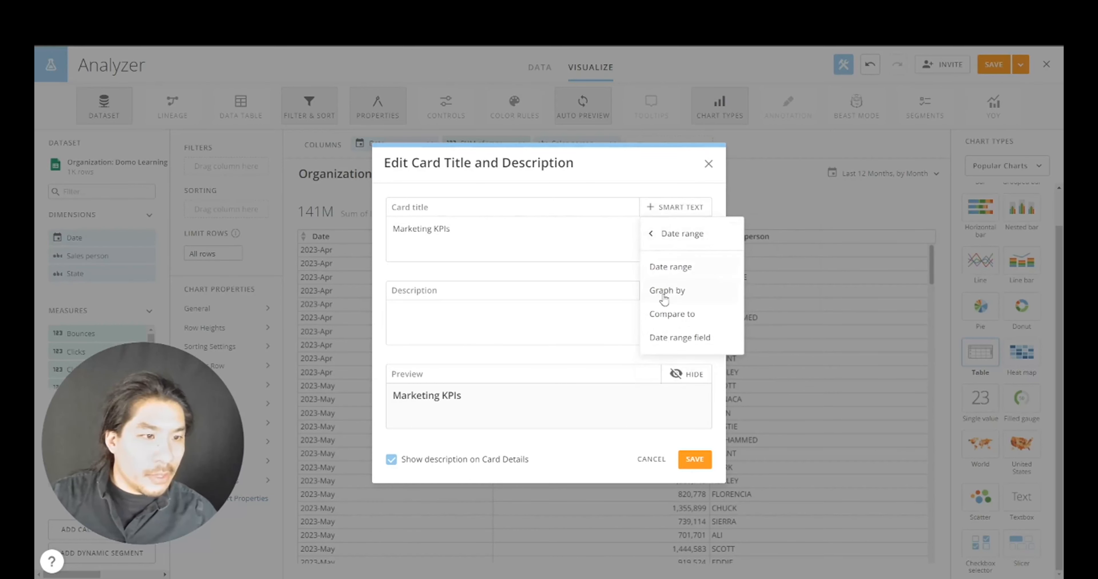
pyautogui.click(683, 337)
pyautogui.click(519, 230)
pyautogui.click(484, 328)
# - Append the Date Range smart-text token to the title and save it
pyautogui.click(680, 209)
pyautogui.click(682, 245)
pyautogui.click(671, 271)
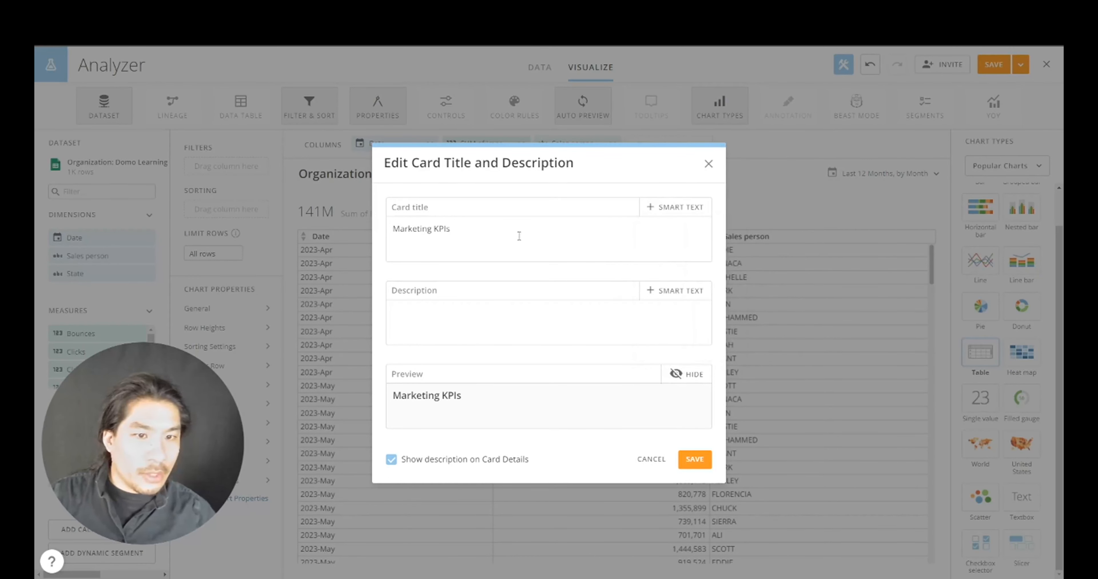
pyautogui.click(677, 207)
pyautogui.click(665, 233)
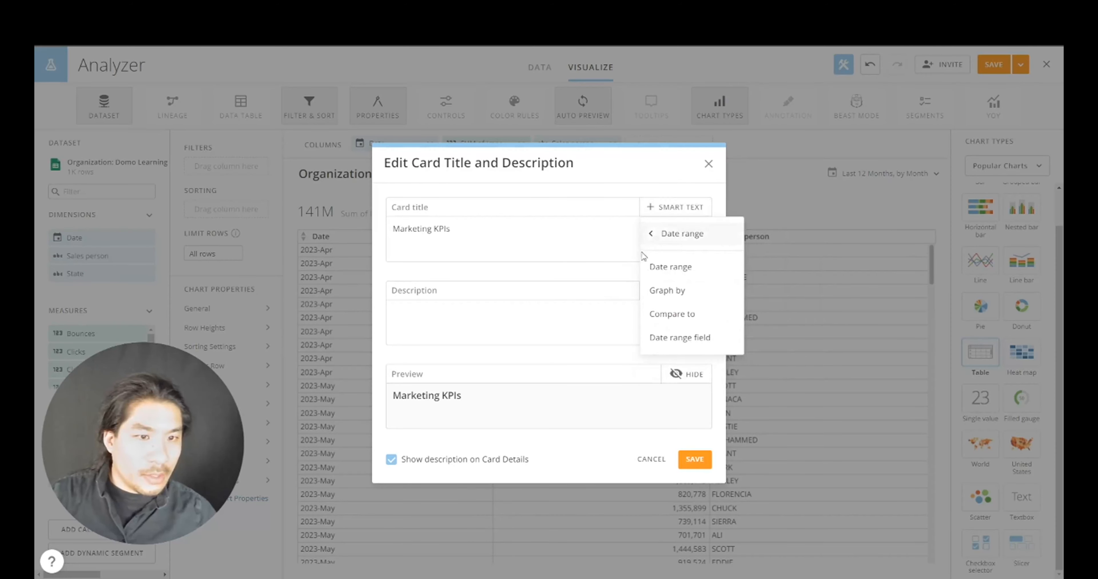
pyautogui.click(677, 268)
pyautogui.click(616, 332)
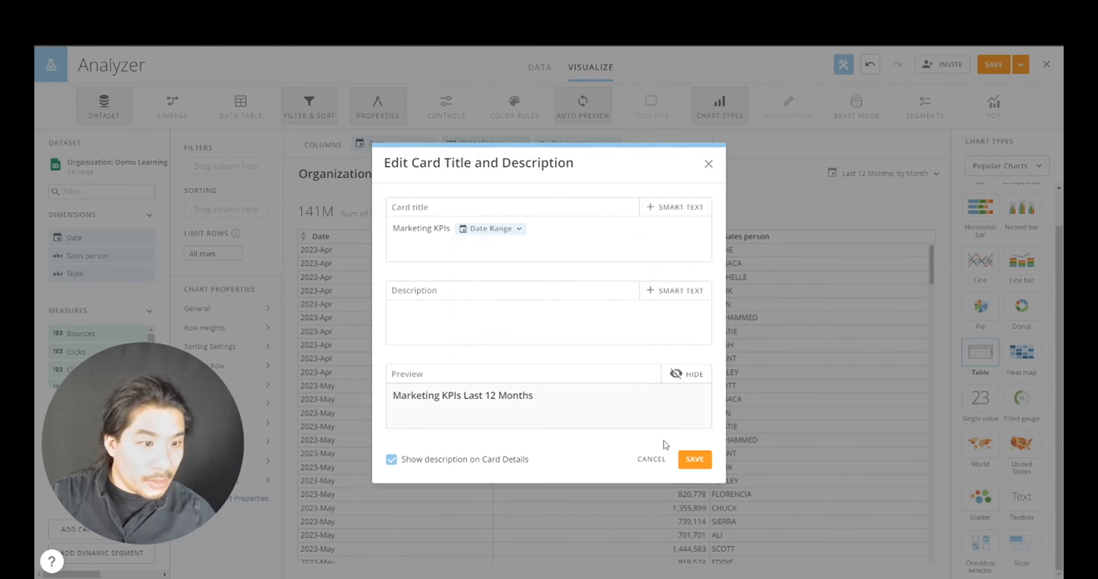
pyautogui.click(694, 459)
# - Hide the summary number above the table and remove the Sales person column
pyautogui.click(425, 213)
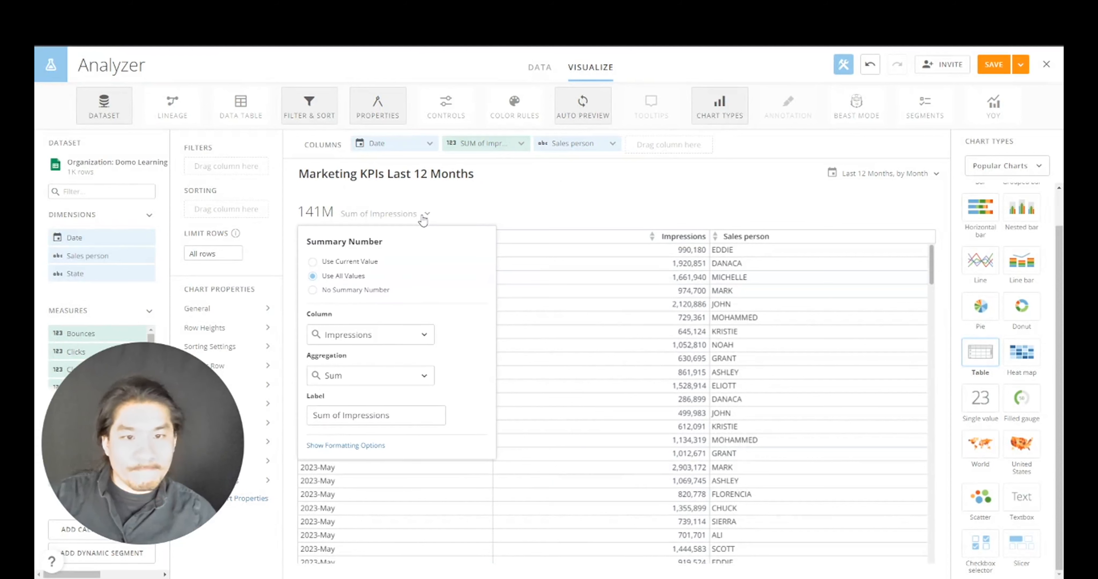
pyautogui.click(370, 290)
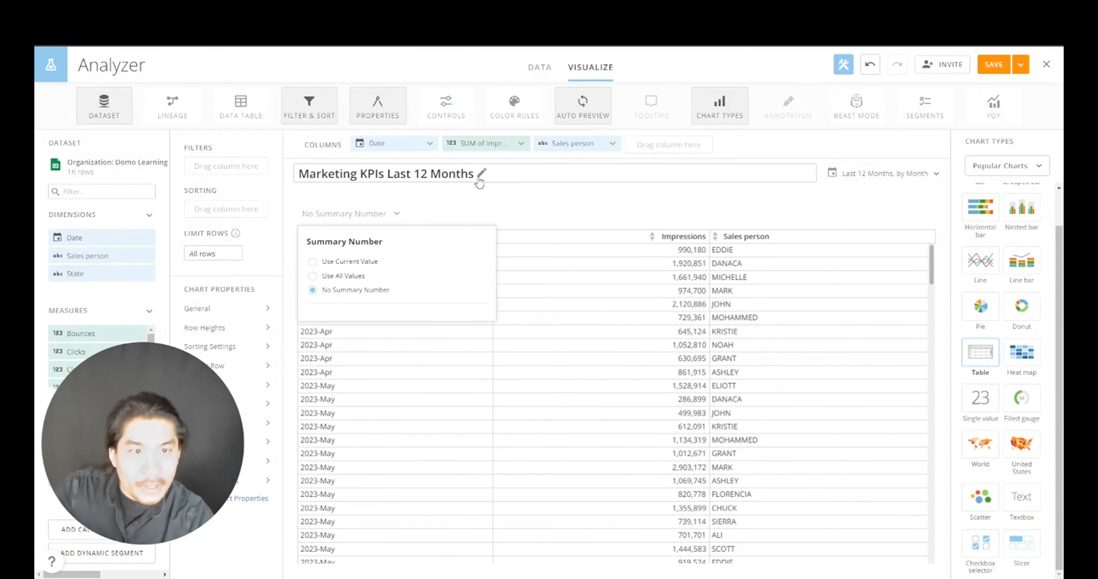
pyautogui.click(613, 144)
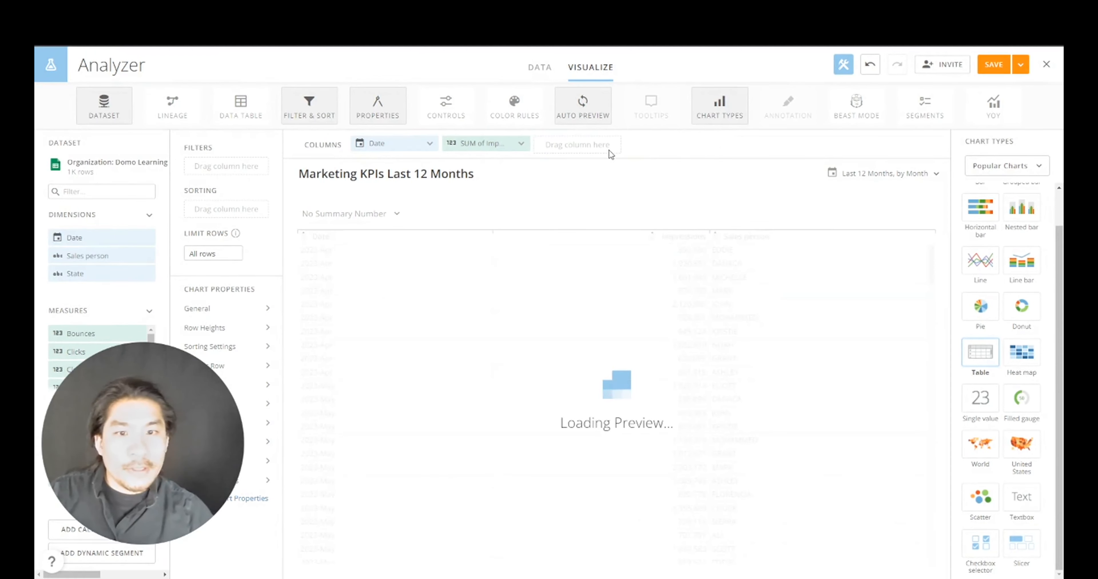
# - Add Clicks as a table column, summed per month
pyautogui.moveTo(75, 352); pyautogui.dragTo(575, 144)
pyautogui.click(575, 144)
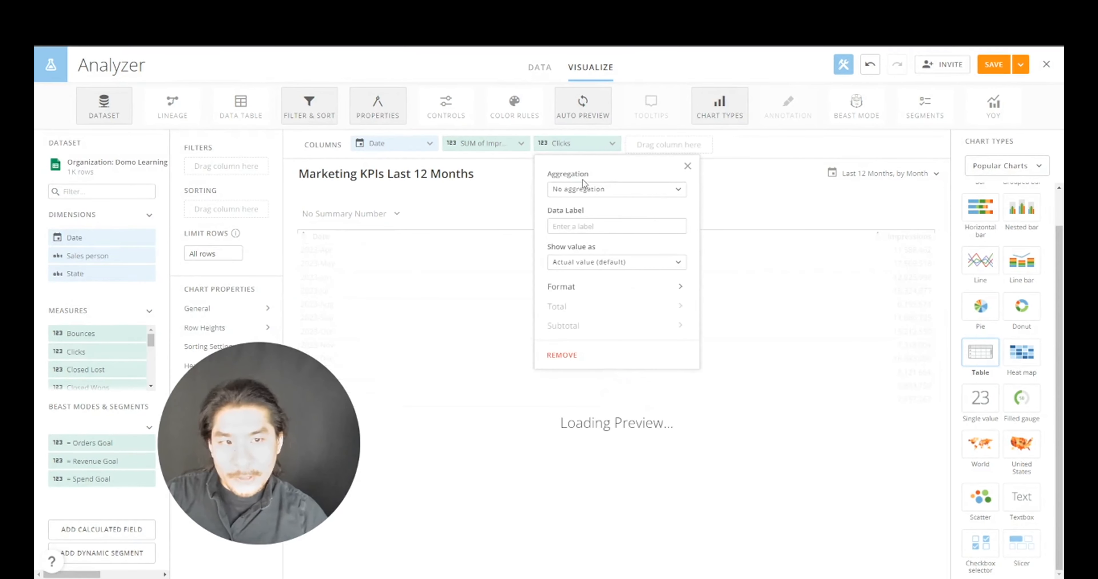
pyautogui.click(583, 187)
pyautogui.click(569, 213)
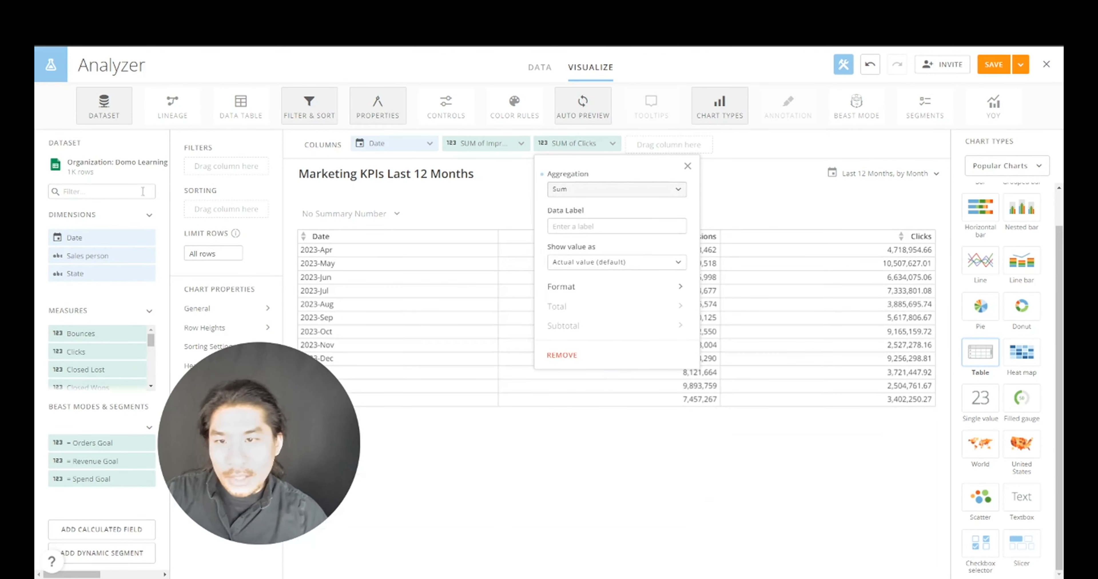
pyautogui.click(111, 192)
# - Add Sessions as a table column, summed per month
pyautogui.scroll(-3, 105, 337)
pyautogui.scroll(-3, 105, 359)
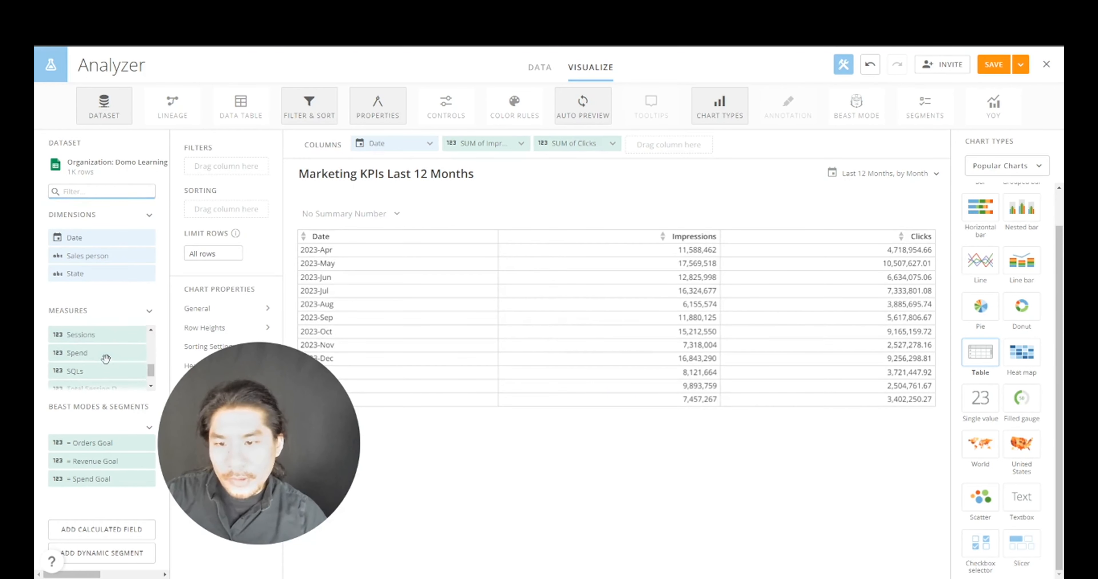
pyautogui.moveTo(109, 337); pyautogui.dragTo(685, 157)
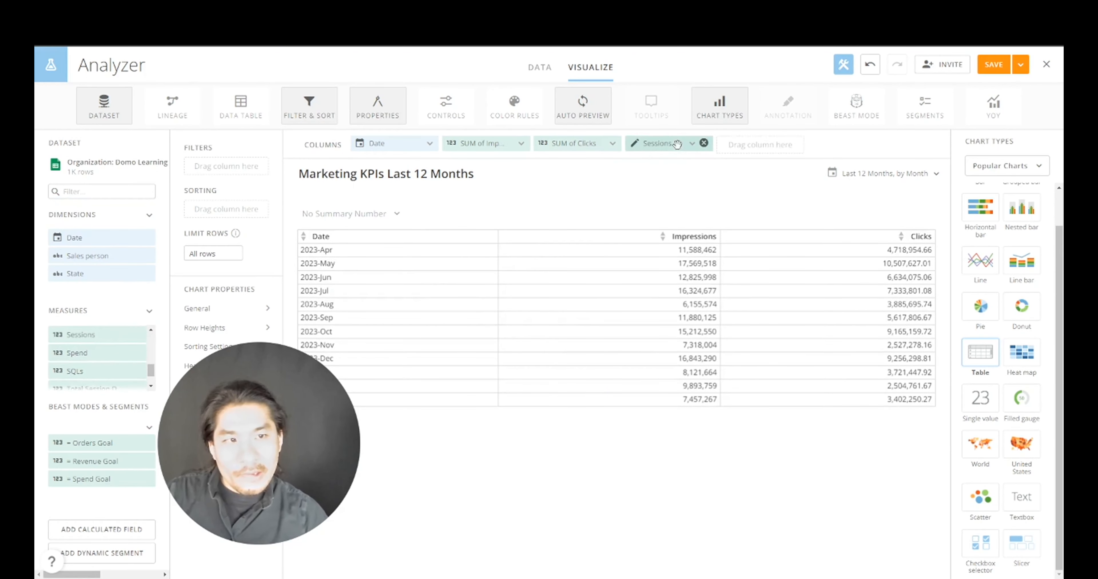
pyautogui.click(677, 145)
pyautogui.click(688, 193)
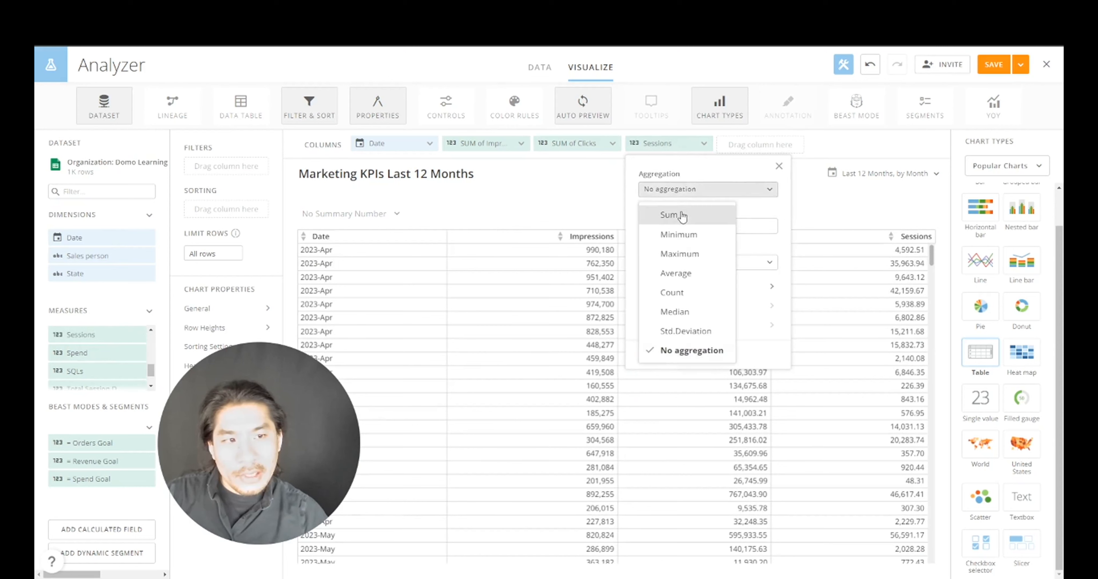
pyautogui.click(682, 211)
# - Search the fields for 'user' and add Users as a column aggregated by Sum
pyautogui.click(150, 190)
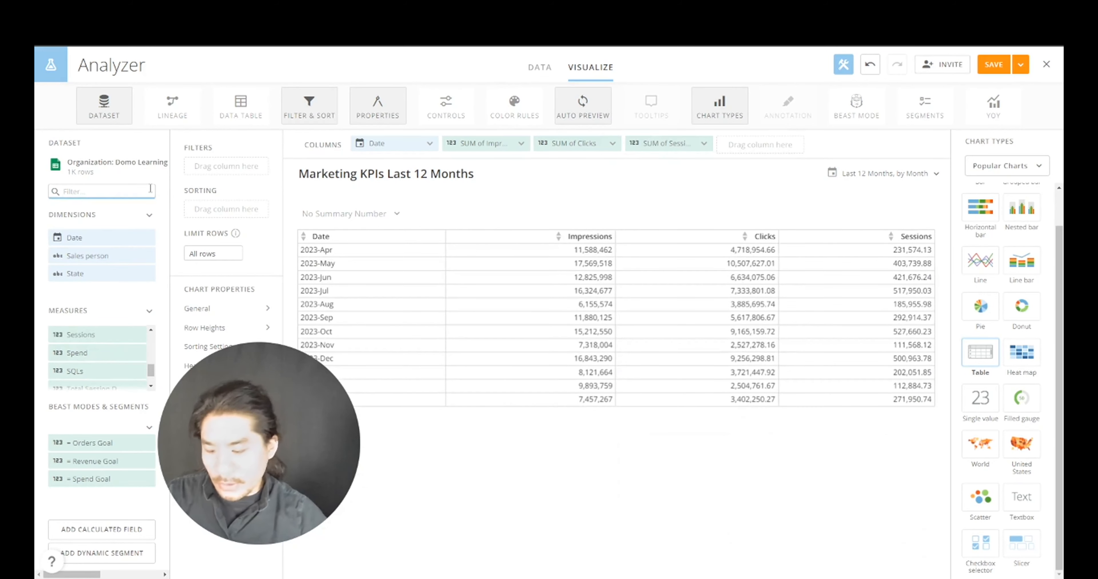
pyautogui.write('user')
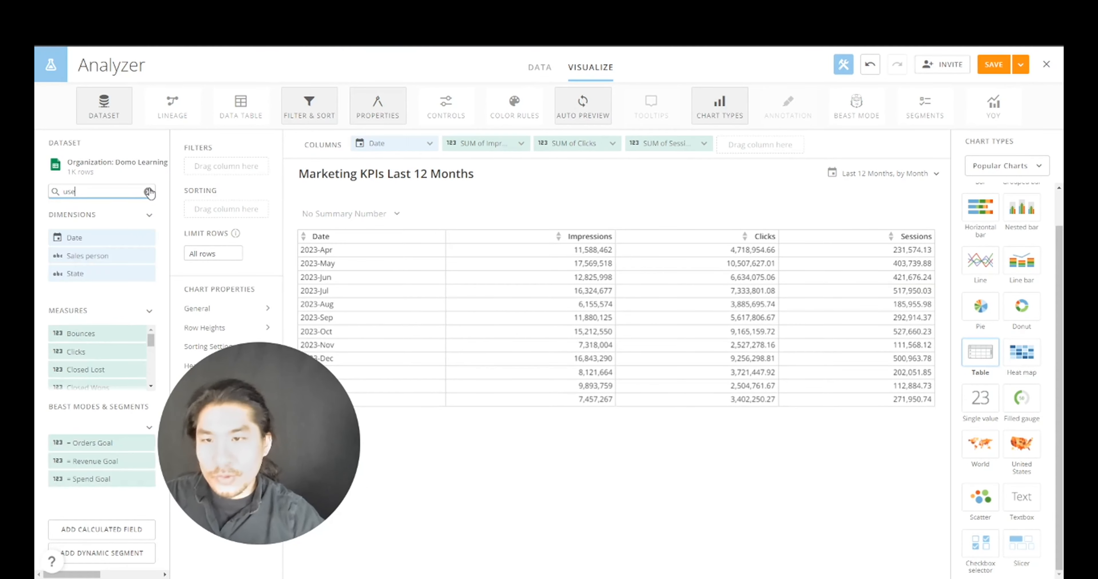
pyautogui.moveTo(86, 333); pyautogui.dragTo(751, 160)
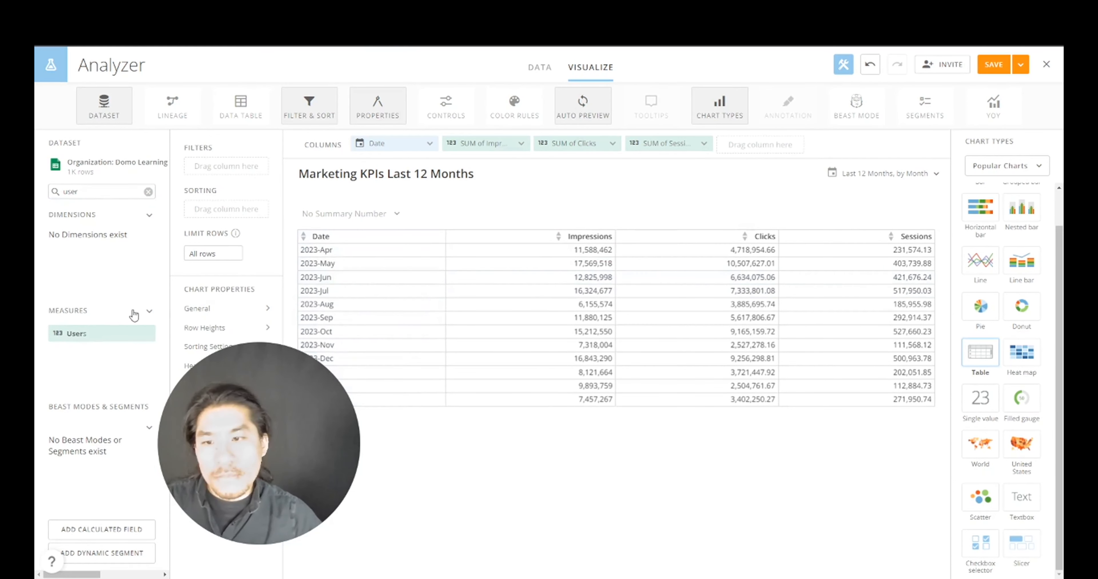
pyautogui.moveTo(104, 329); pyautogui.dragTo(779, 151)
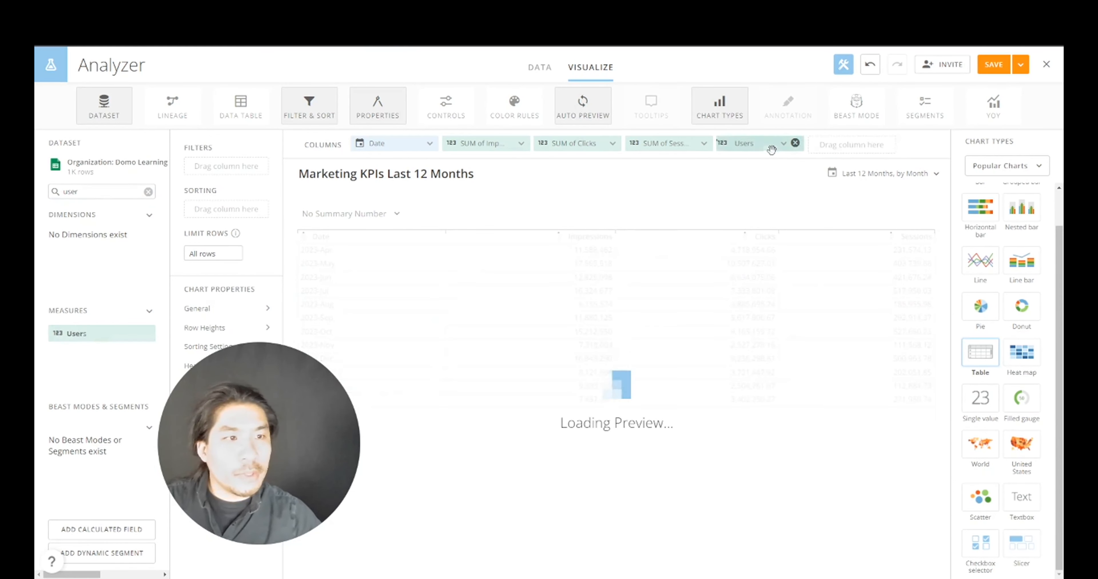
pyautogui.click(770, 147)
pyautogui.click(770, 191)
pyautogui.click(765, 211)
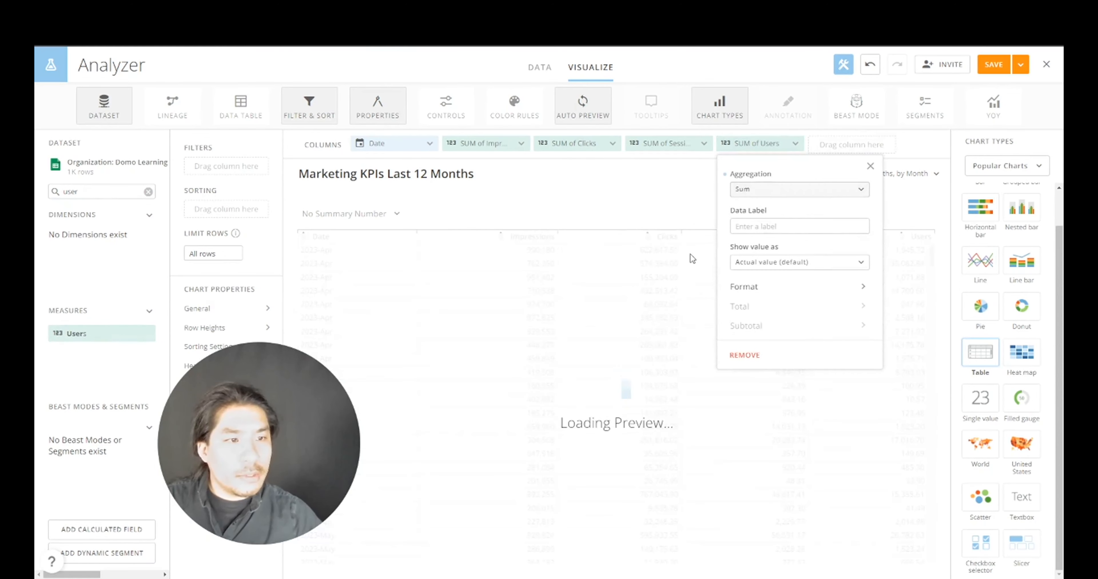
pyautogui.click(504, 470)
# - Show a GRAND TOTAL row positioned Before the monthly rows
pyautogui.click(256, 384)
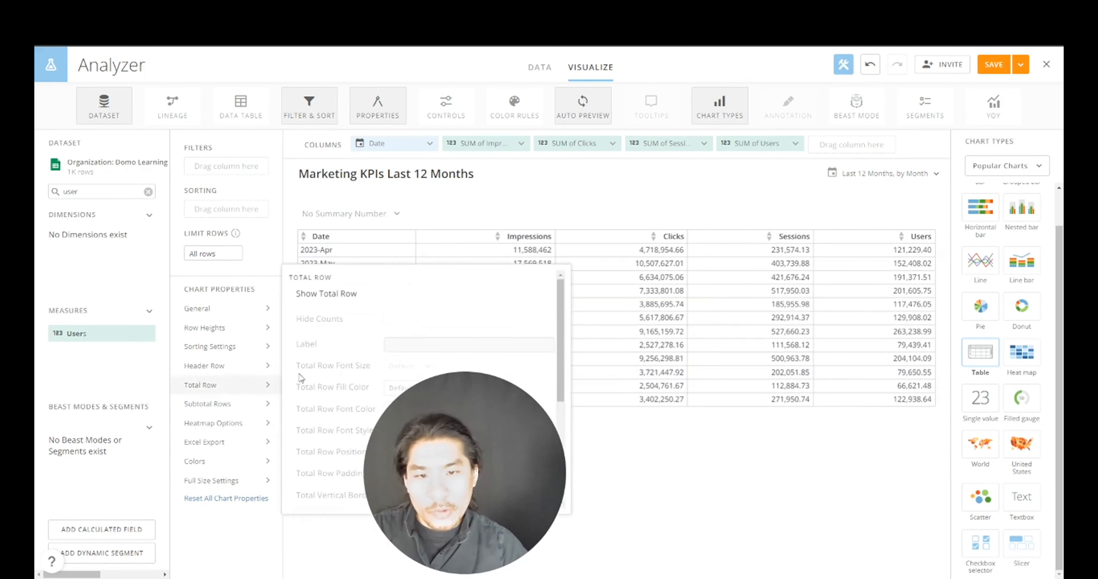
pyautogui.click(389, 293)
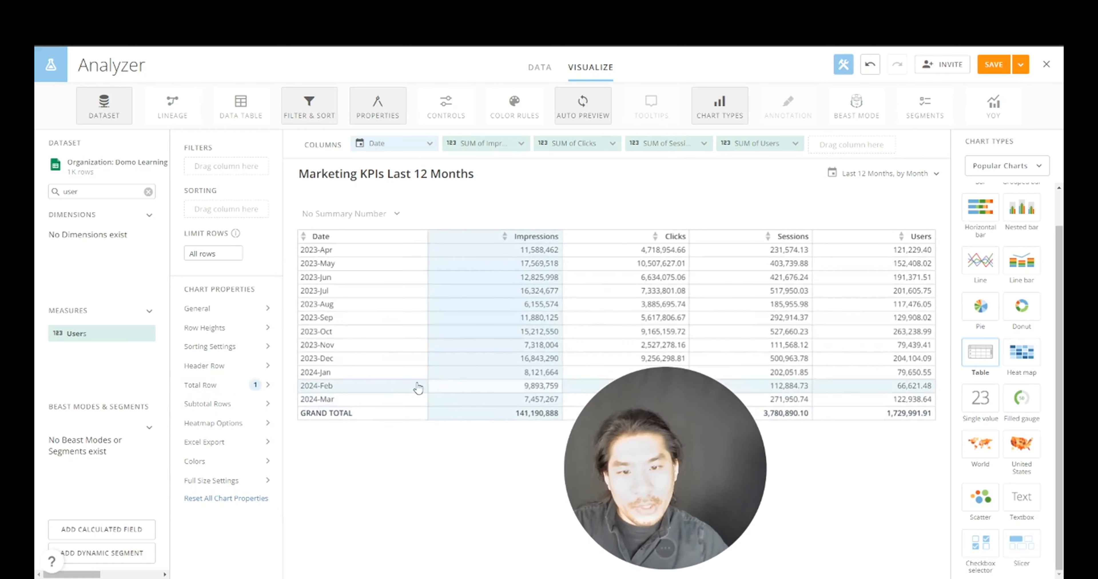
pyautogui.click(236, 388)
pyautogui.click(402, 453)
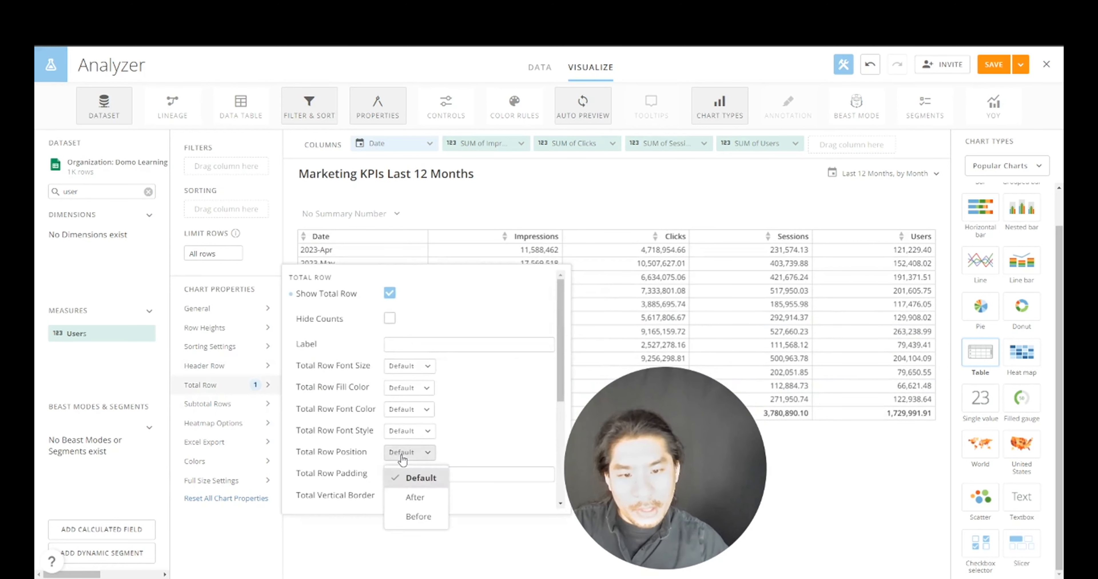
pyautogui.click(431, 525)
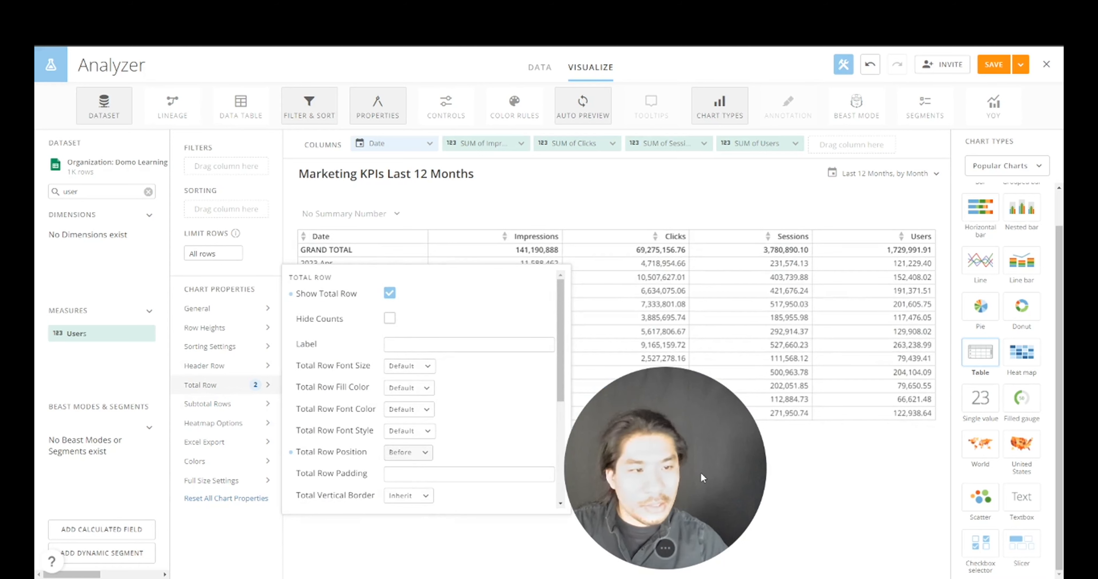
pyautogui.moveTo(700, 467); pyautogui.dragTo(184, 520)
pyautogui.click(687, 330)
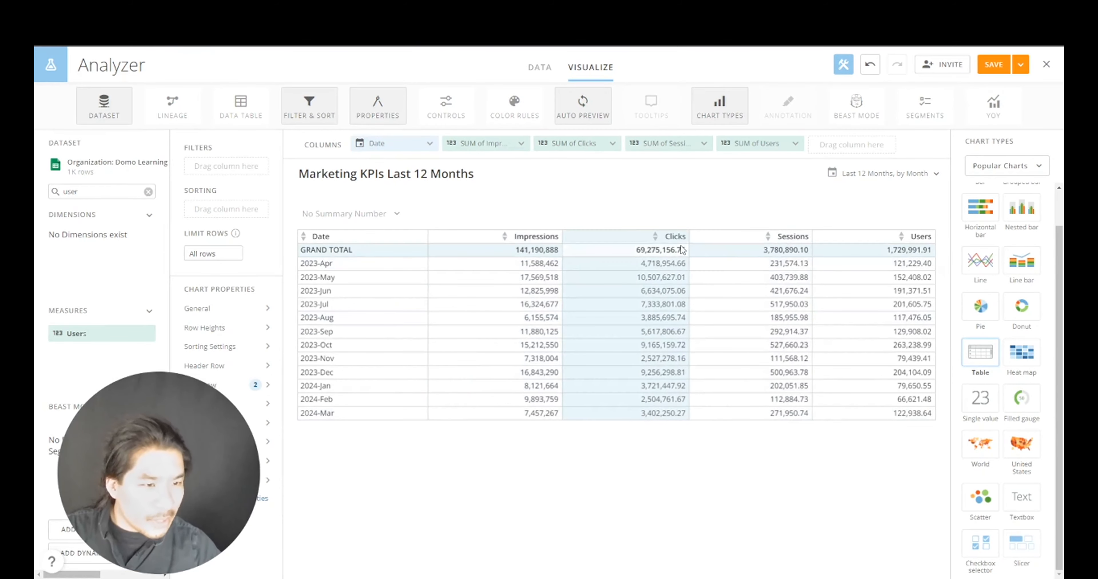
# - Format Clicks, Sessions and Users to display as whole Numbers
pyautogui.click(571, 144)
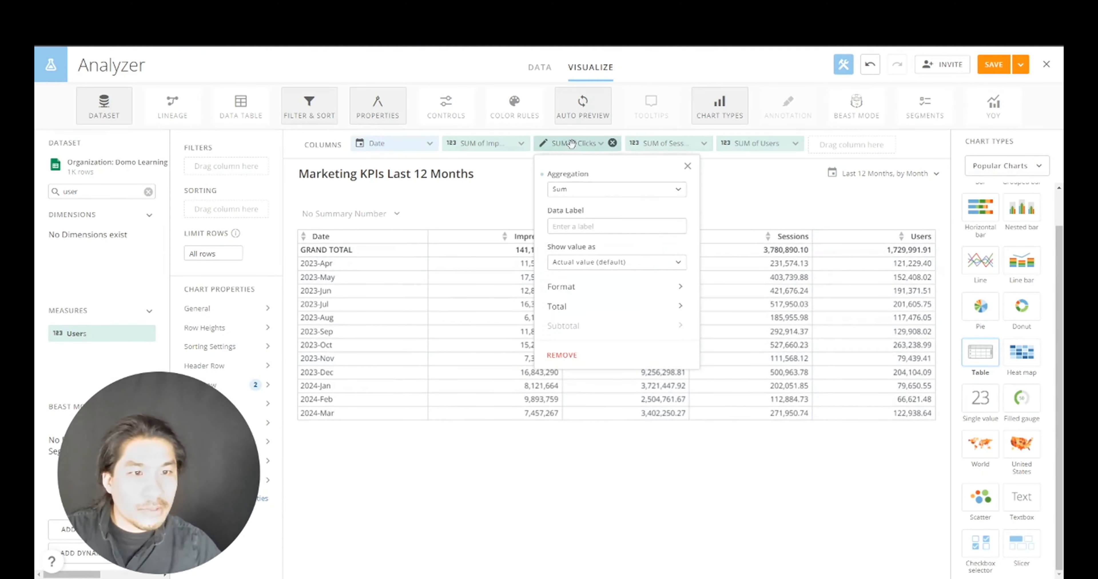
pyautogui.click(583, 290)
pyautogui.click(597, 279)
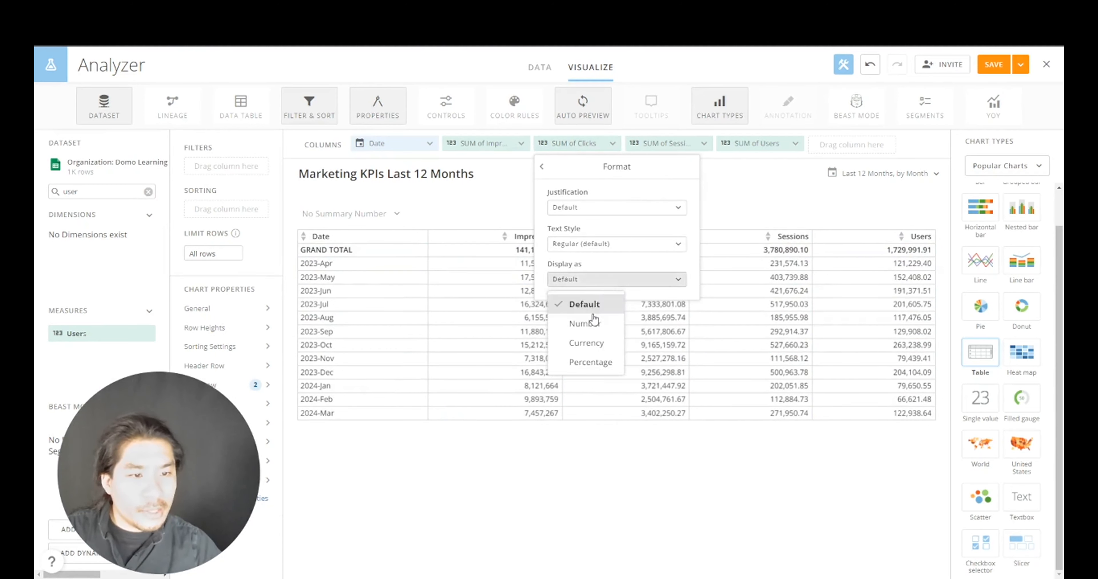
pyautogui.click(582, 322)
pyautogui.click(656, 143)
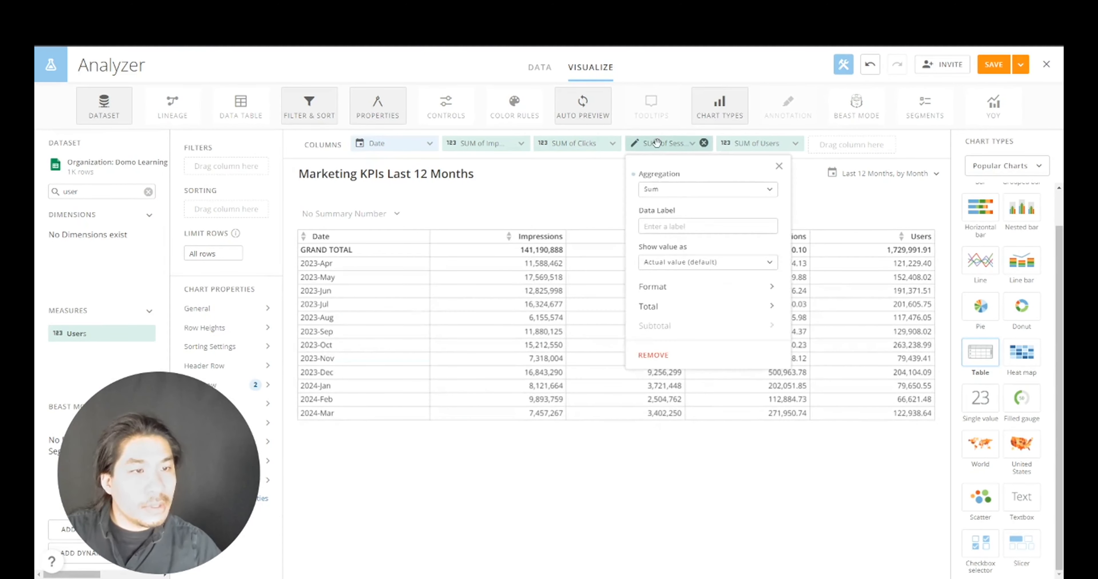
pyautogui.click(682, 286)
pyautogui.click(682, 280)
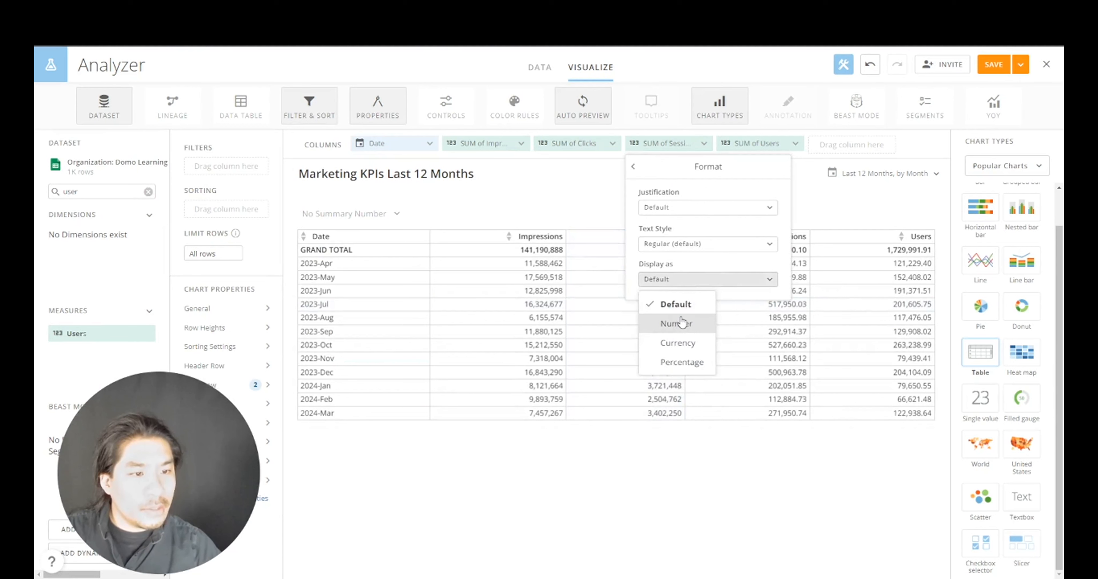
pyautogui.click(682, 323)
pyautogui.click(772, 145)
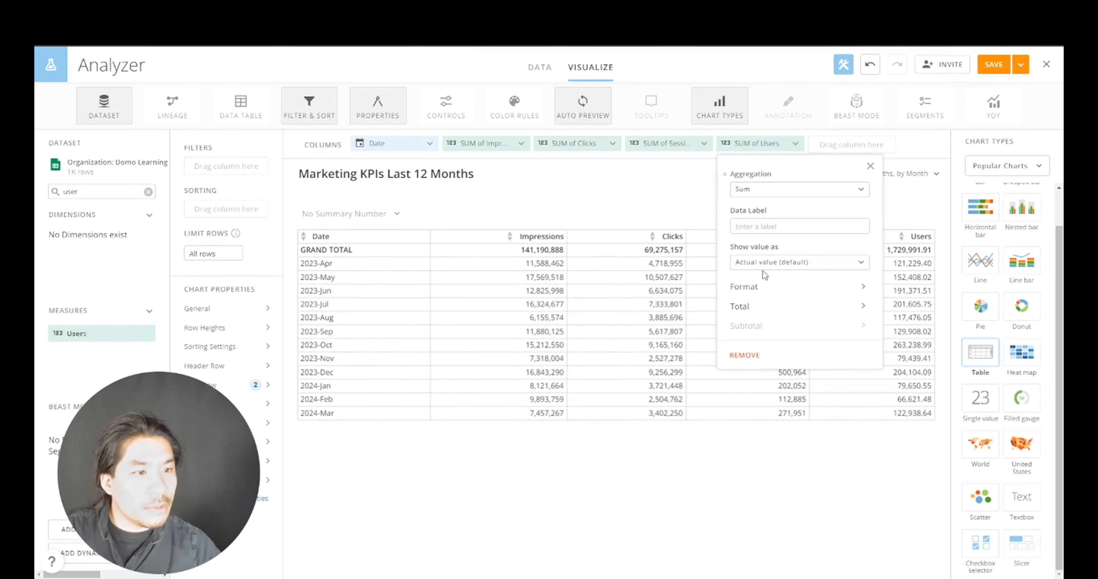
pyautogui.click(760, 286)
pyautogui.click(759, 279)
pyautogui.click(767, 321)
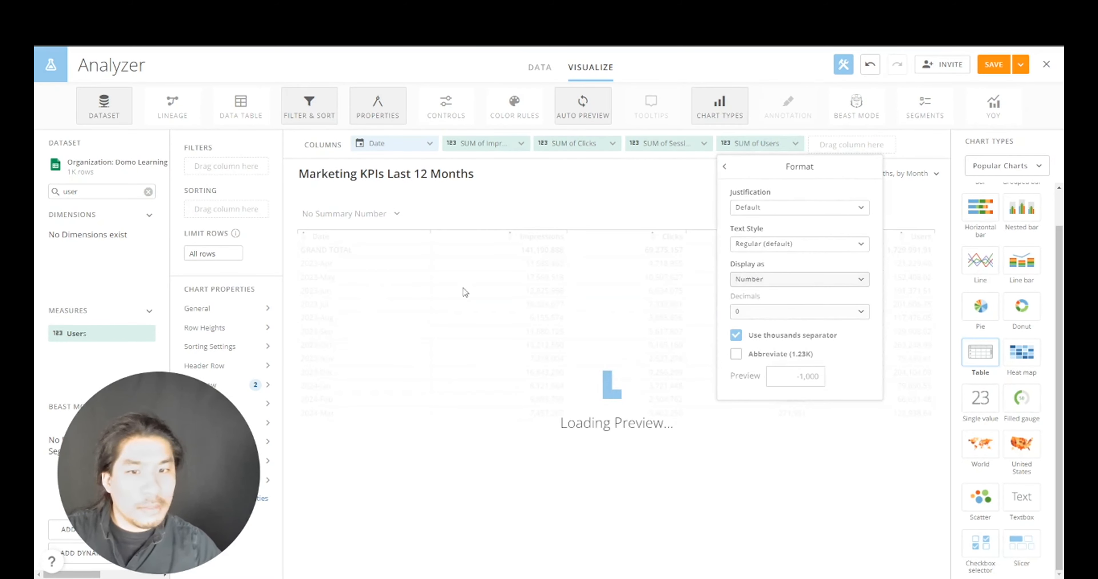
pyautogui.moveTo(190, 414); pyautogui.dragTo(700, 373)
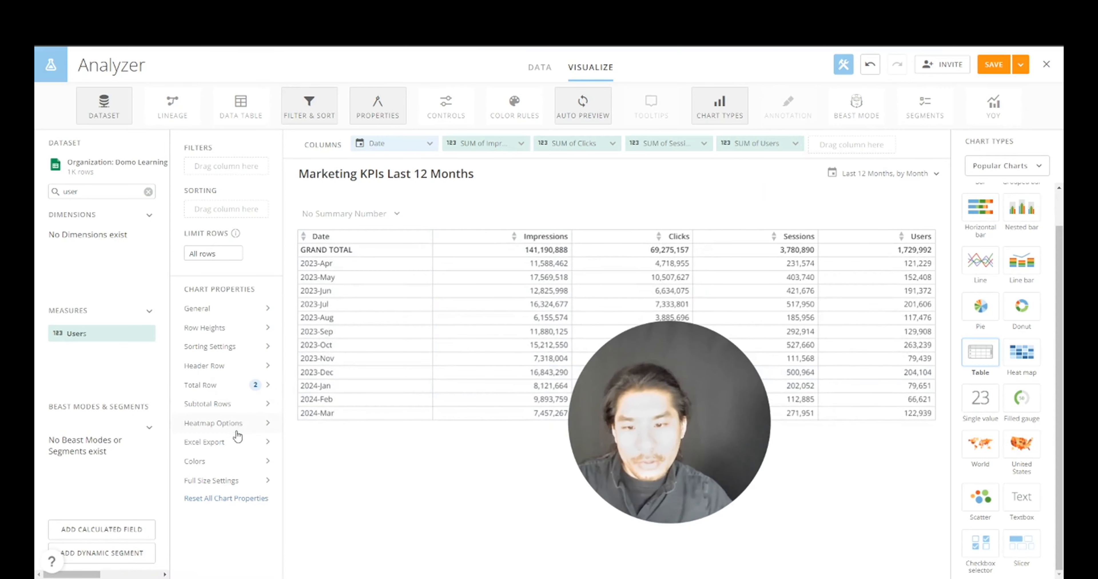
# - Color the table as a blue heatmap with Independent Column Ranges
pyautogui.click(232, 423)
pyautogui.click(389, 332)
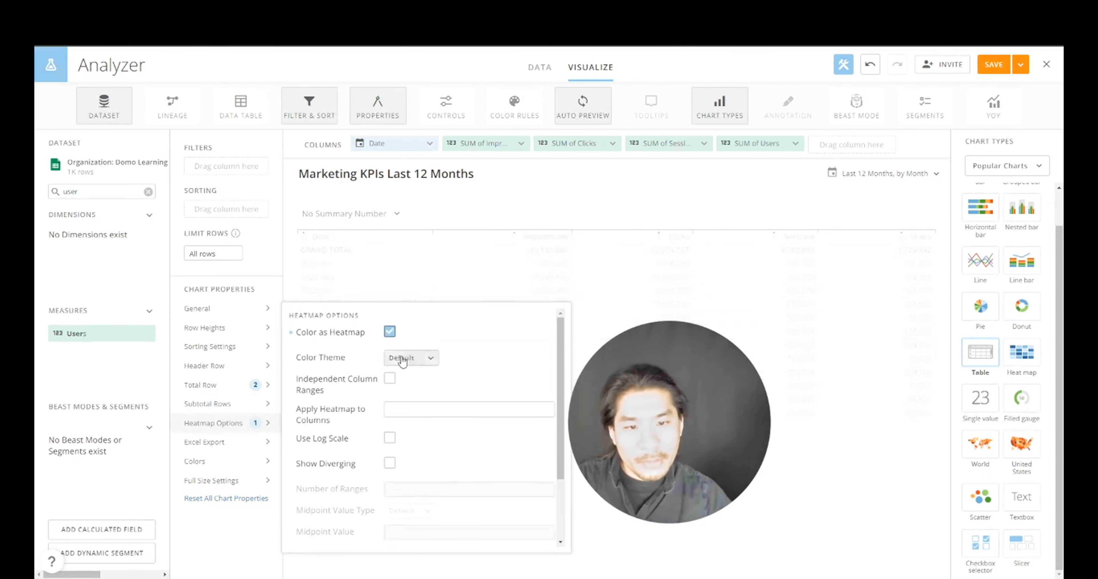
pyautogui.click(401, 358)
pyautogui.click(463, 195)
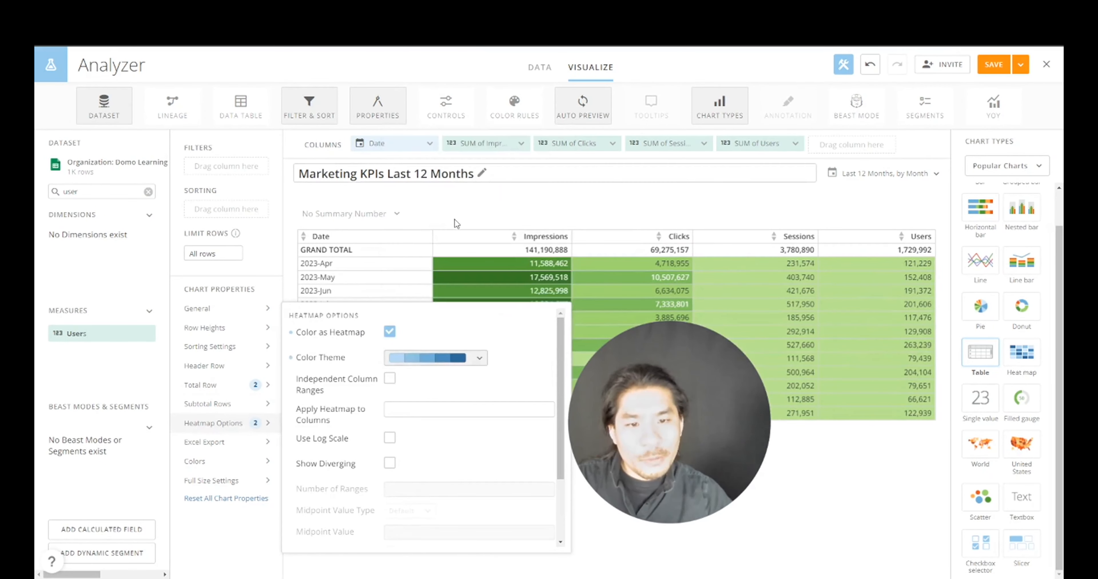
pyautogui.click(390, 378)
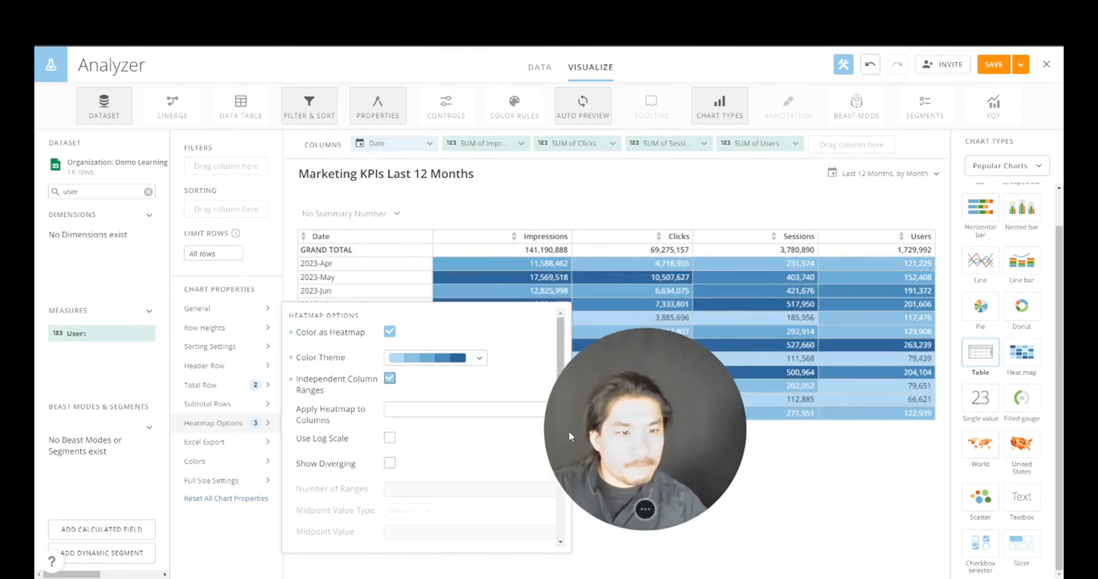
pyautogui.moveTo(569, 432); pyautogui.dragTo(201, 476)
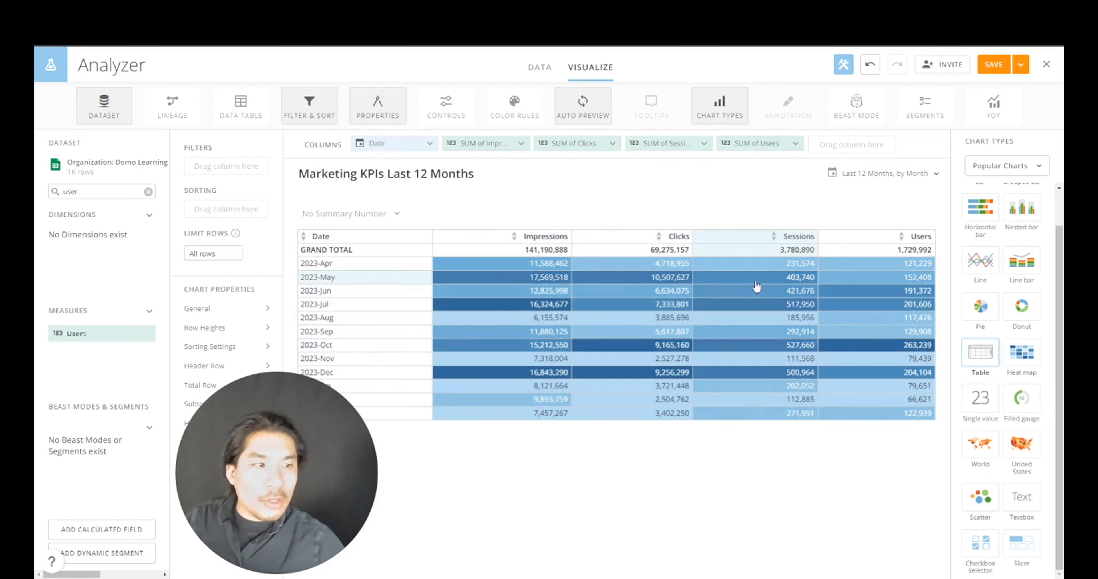
# - Add a second Users column, summed and shown as % of column total
pyautogui.moveTo(104, 336); pyautogui.dragTo(856, 148)
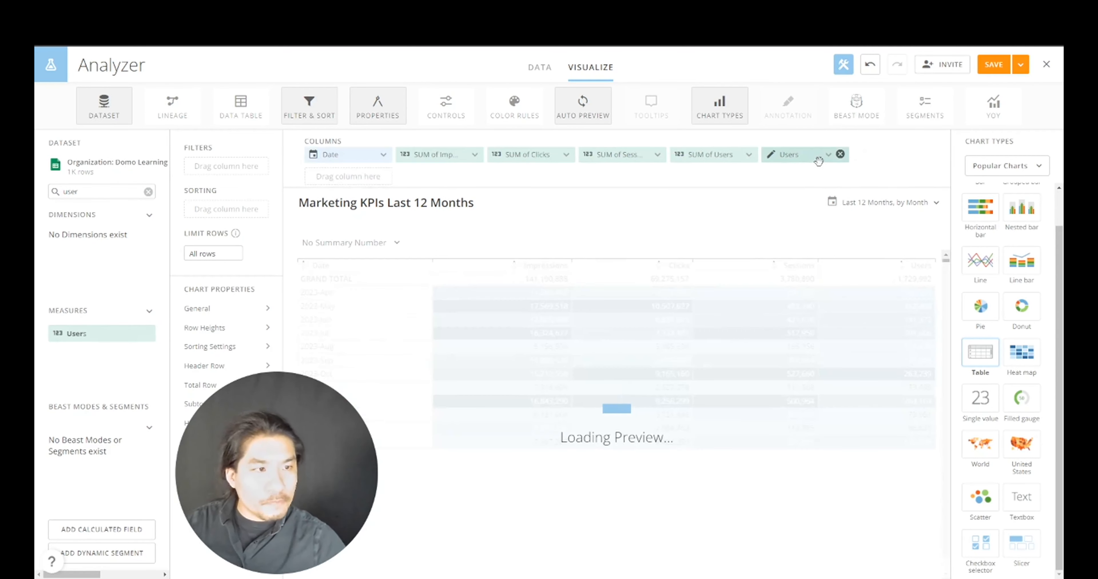
pyautogui.click(818, 161)
pyautogui.click(835, 201)
pyautogui.click(809, 226)
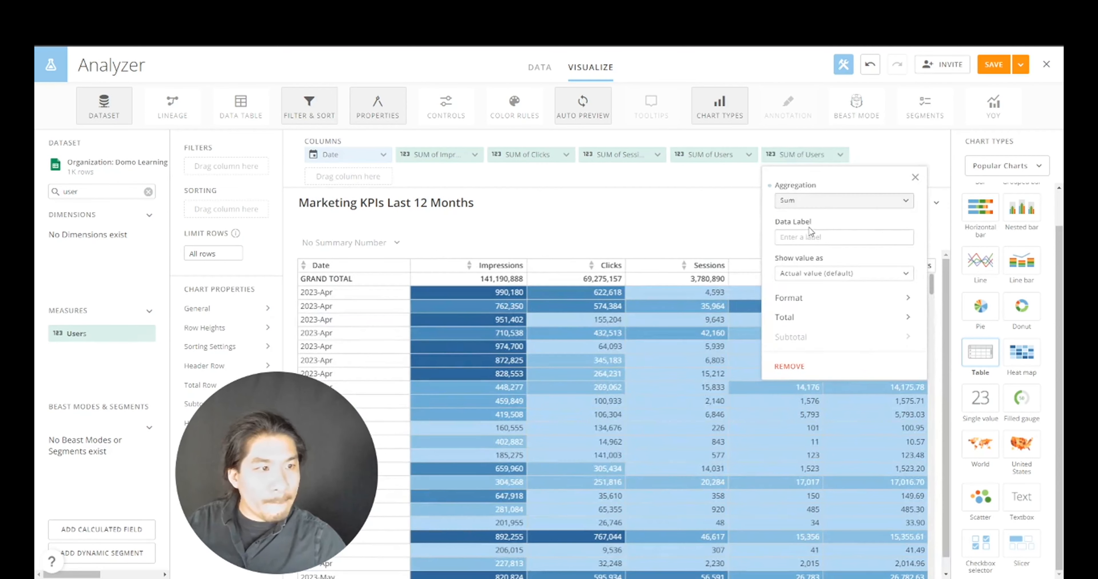
pyautogui.click(802, 279)
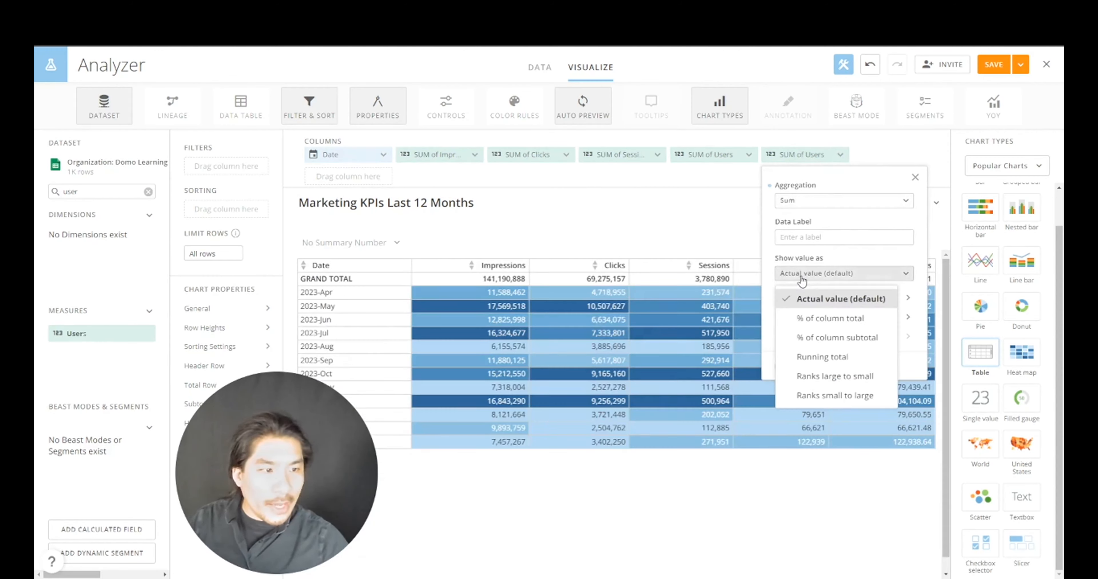
pyautogui.click(817, 323)
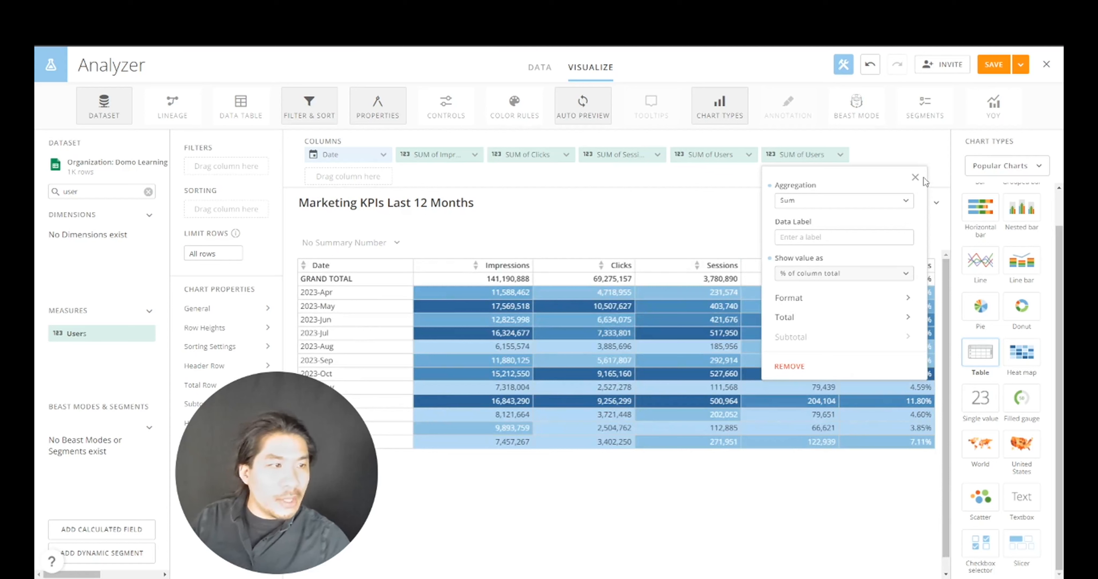
pyautogui.click(915, 177)
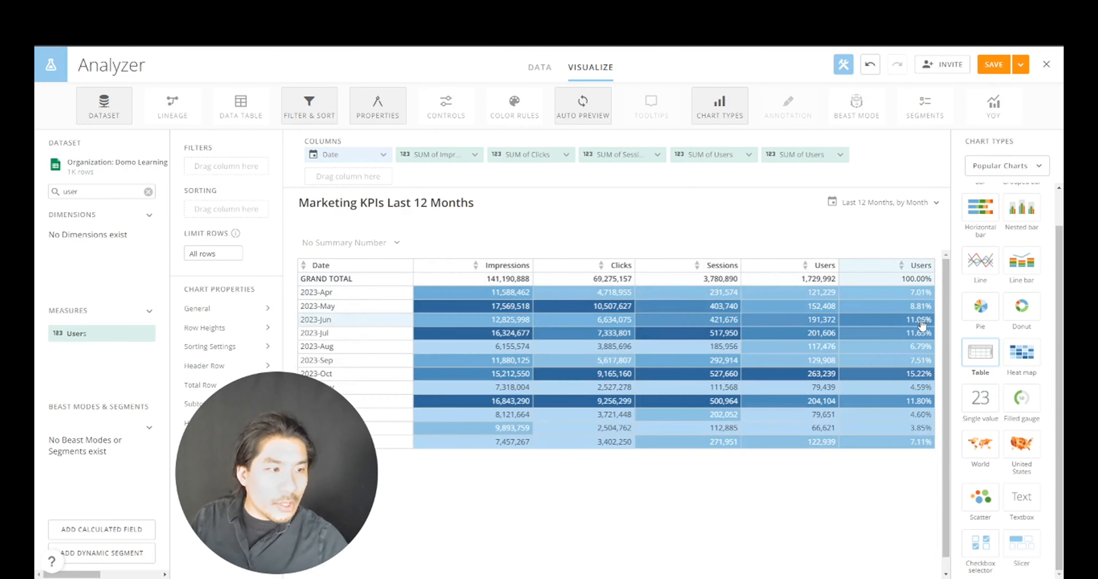
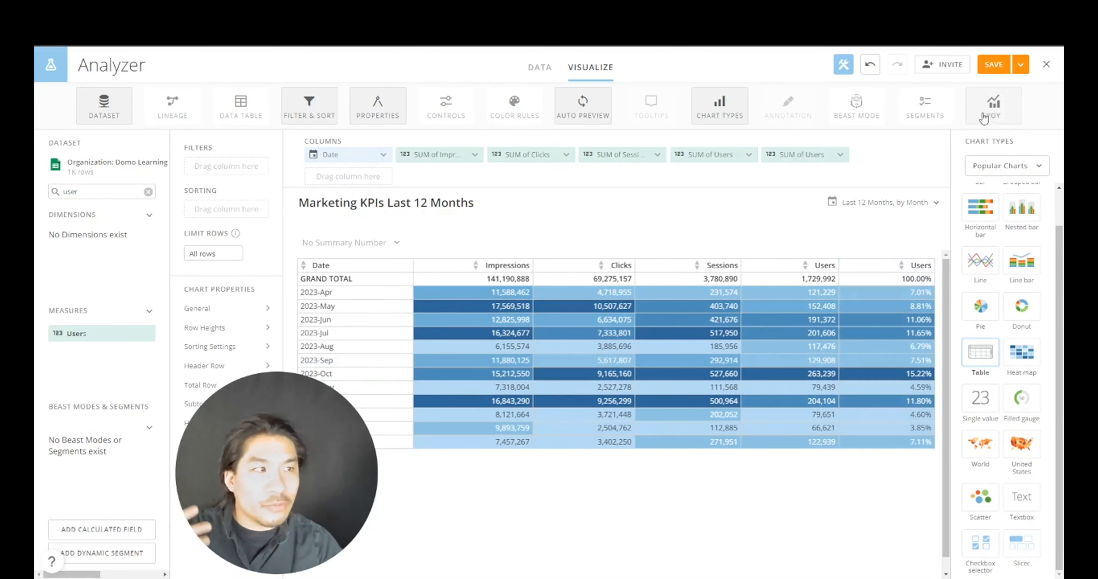
# - Save and close the Marketing KPIs Last 12 Months table card
pyautogui.click(1021, 66)
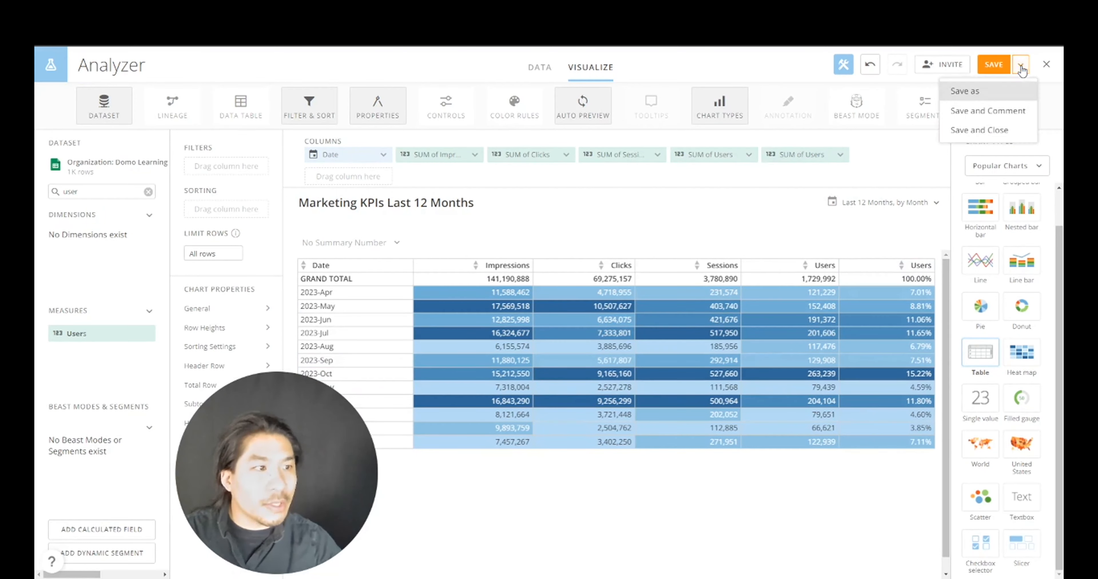
pyautogui.click(993, 134)
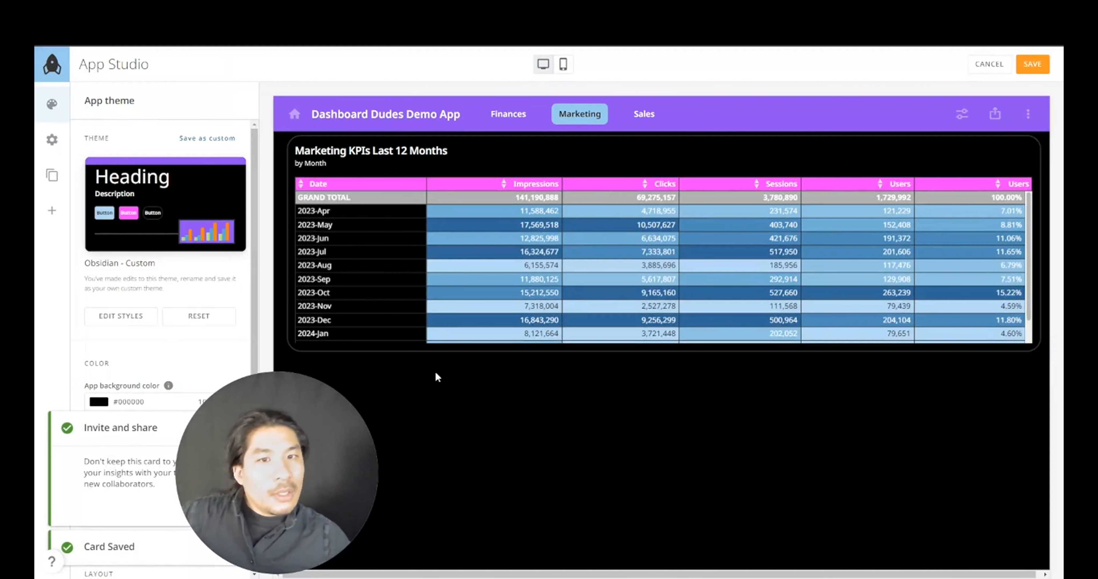
# - Hide the timeframe subtitle on the Marketing KPIs card
pyautogui.click(840, 167)
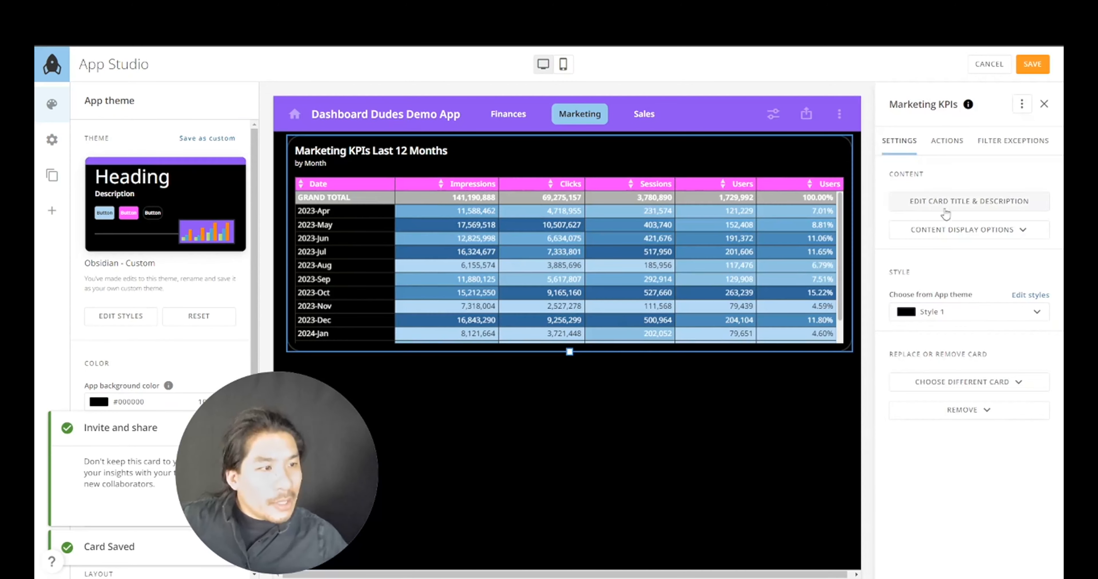
pyautogui.click(957, 229)
pyautogui.click(976, 304)
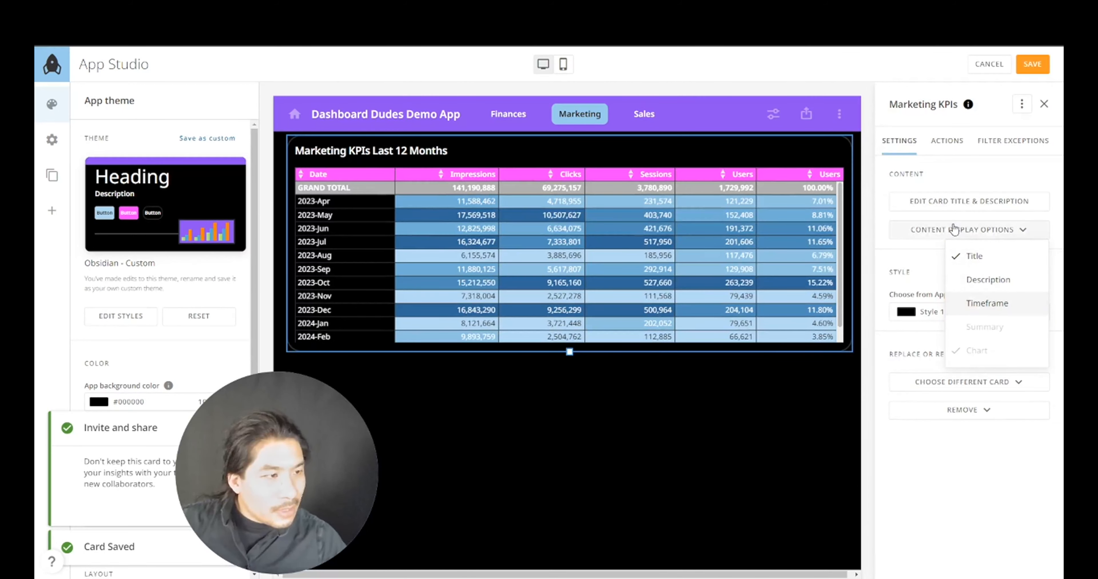
pyautogui.click(823, 409)
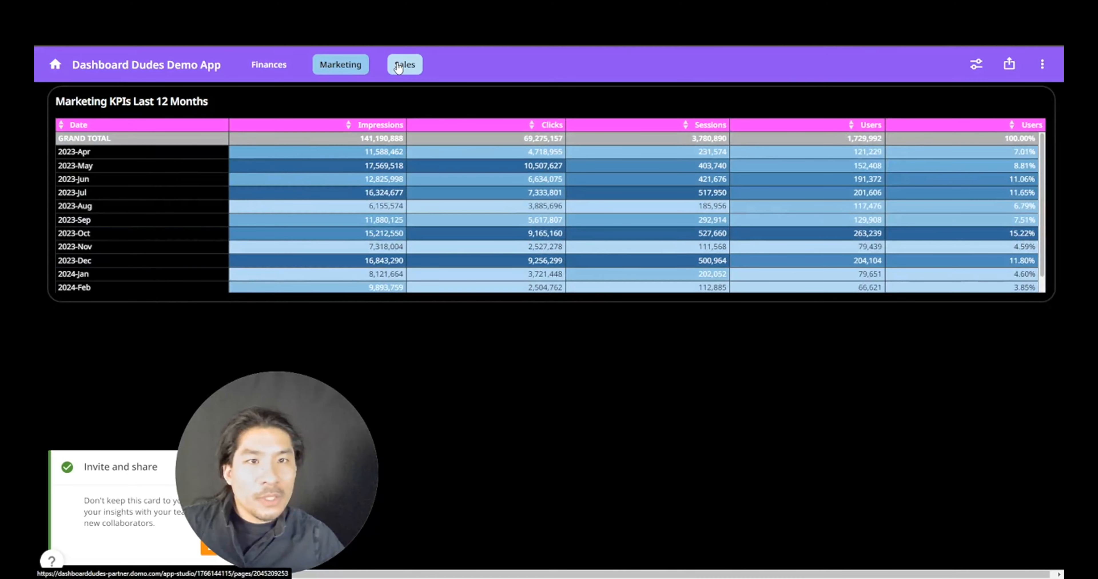
# - On the Sales page, edit the app and add a card placeholder
pyautogui.click(397, 67)
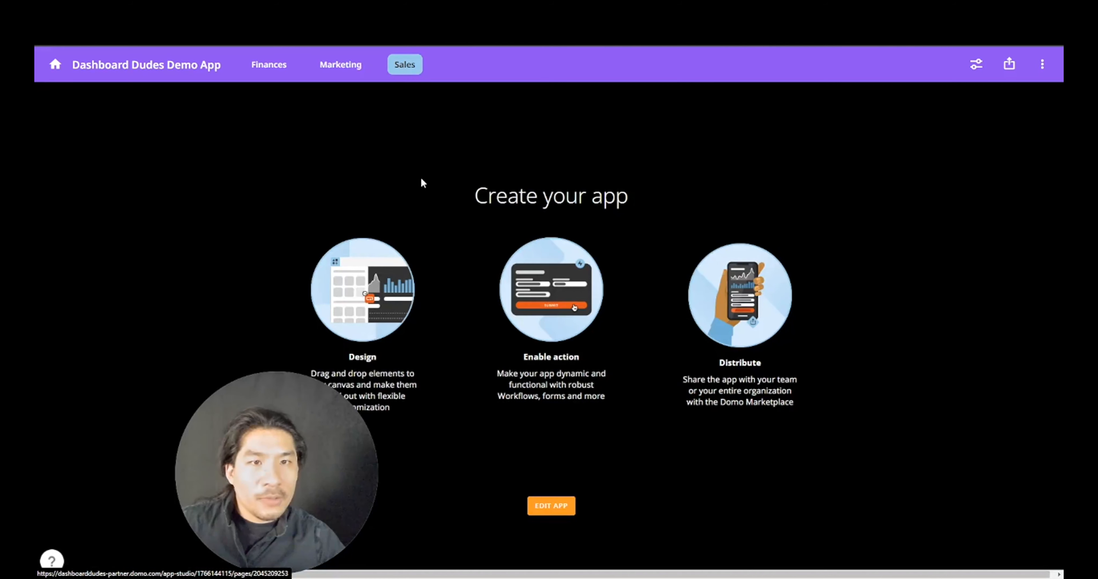
pyautogui.click(550, 506)
pyautogui.moveTo(249, 498); pyautogui.dragTo(424, 492)
pyautogui.click(52, 213)
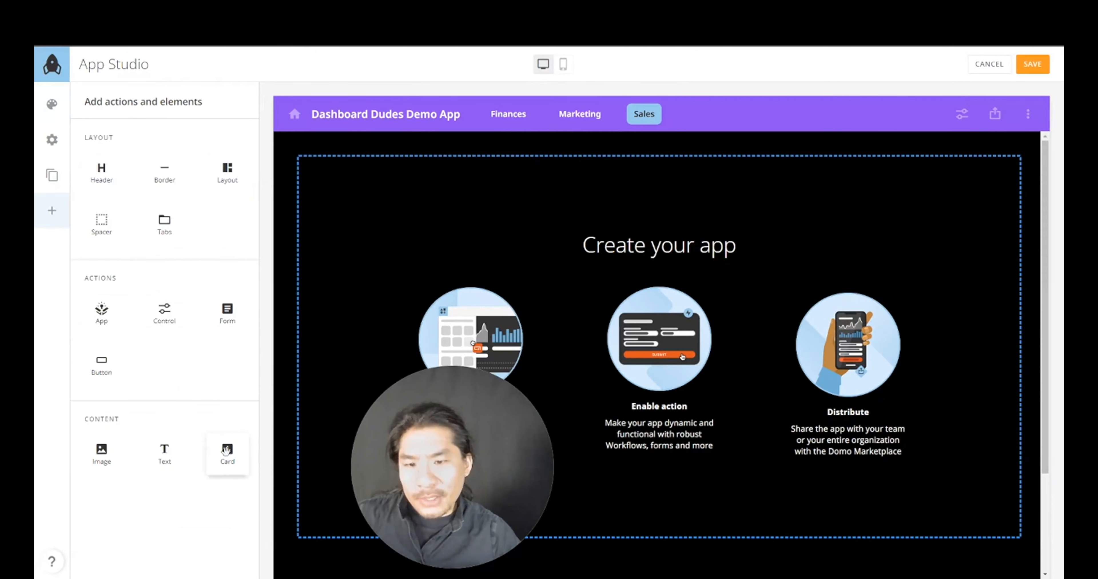
pyautogui.moveTo(226, 451); pyautogui.dragTo(515, 321)
pyautogui.moveTo(411, 454); pyautogui.dragTo(209, 453)
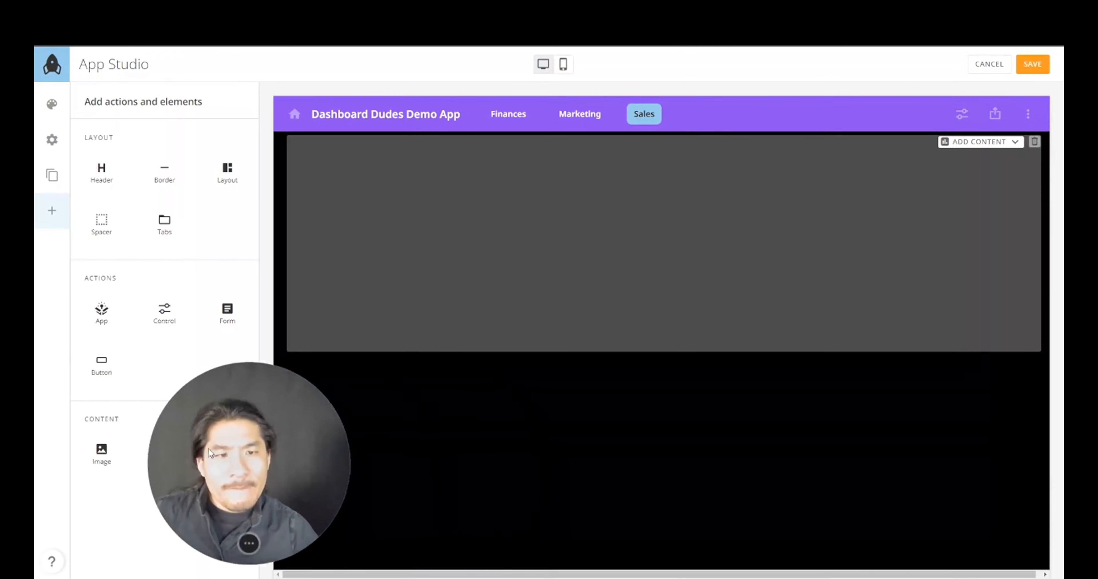
# - Create a new visualization card for the placeholder from the Domo App Data dataset
pyautogui.click(642, 225)
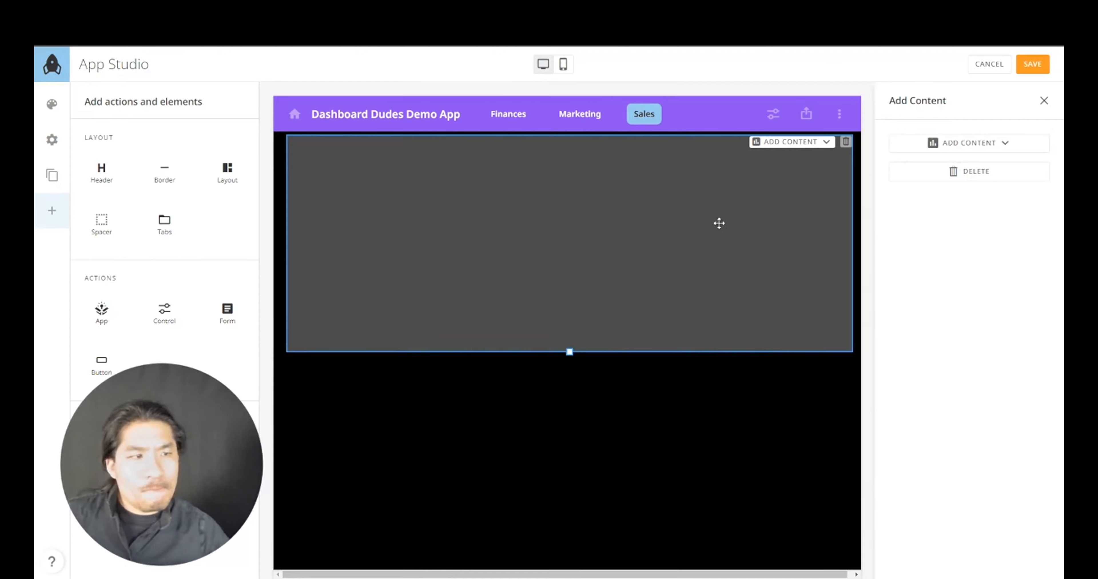
pyautogui.click(965, 144)
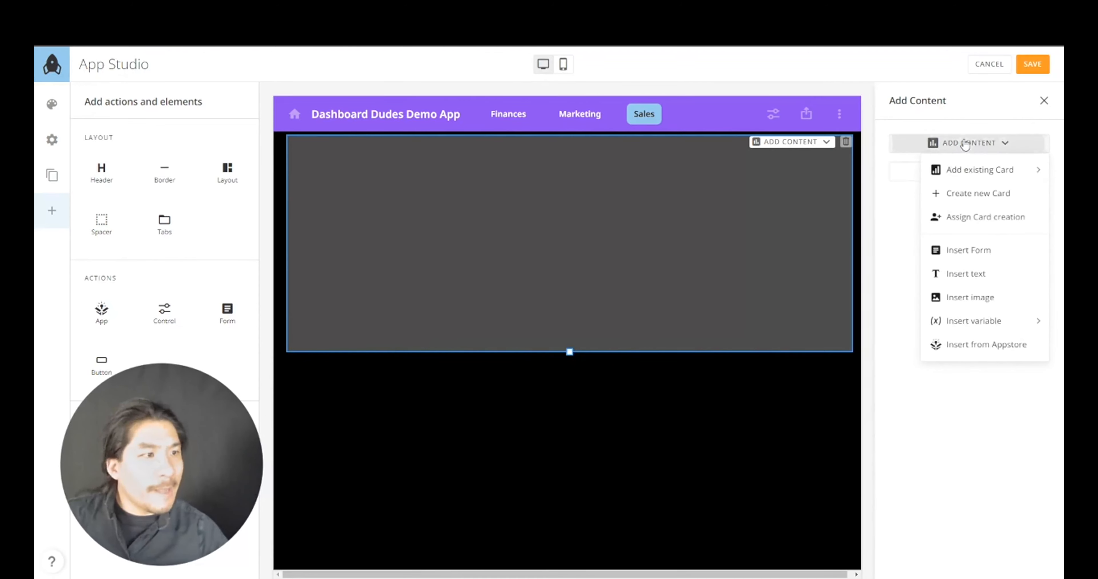
pyautogui.click(985, 206)
pyautogui.click(690, 363)
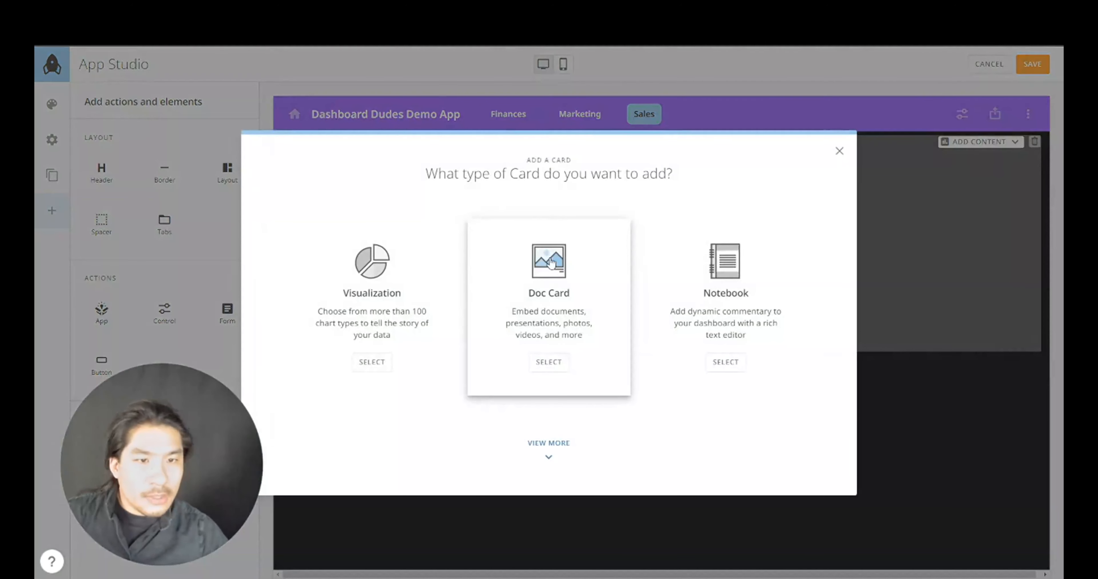
pyautogui.click(396, 307)
pyautogui.click(322, 314)
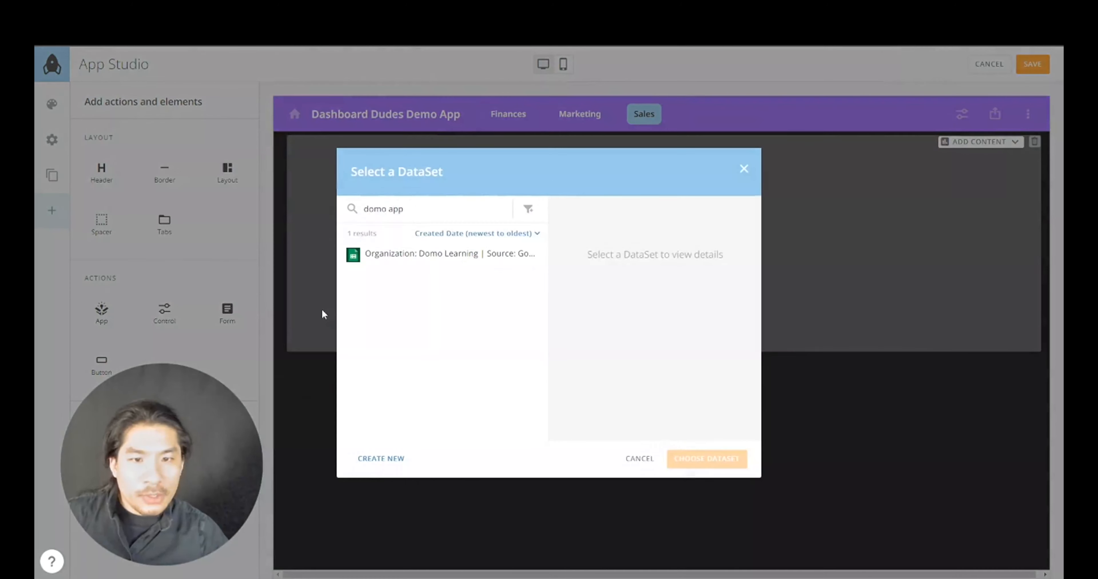
pyautogui.click(400, 255)
pyautogui.click(706, 459)
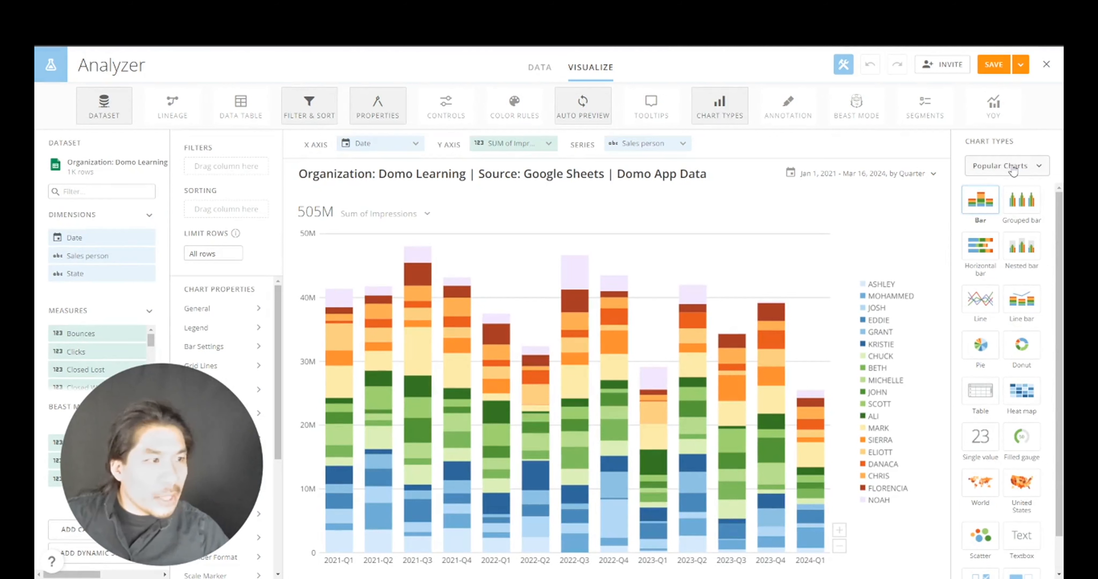
# - Turn the chart into a United States map with State as the state name
pyautogui.click(1013, 172)
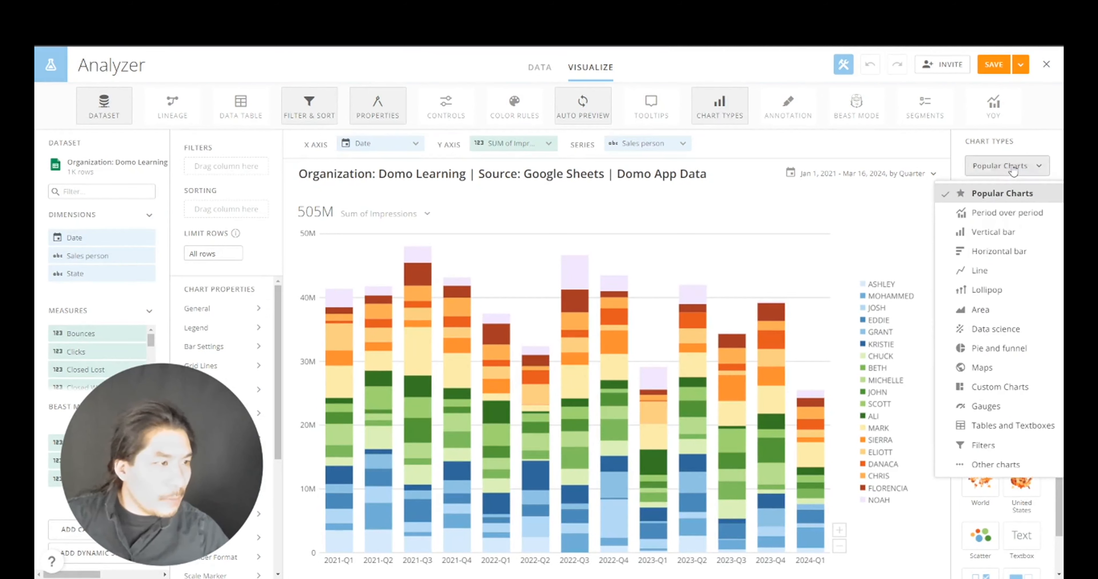
pyautogui.click(997, 369)
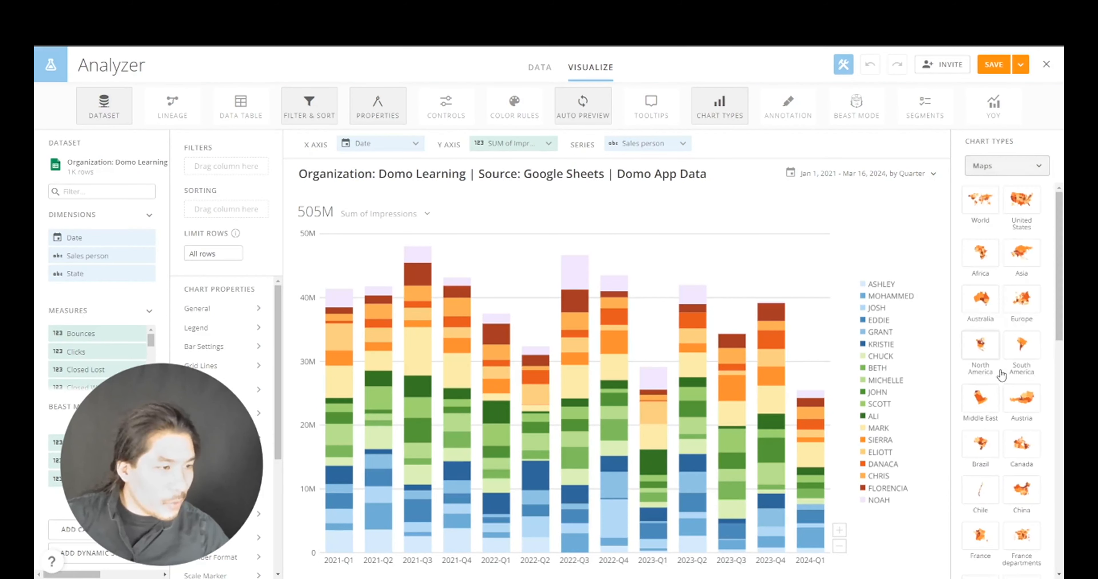
pyautogui.click(1023, 208)
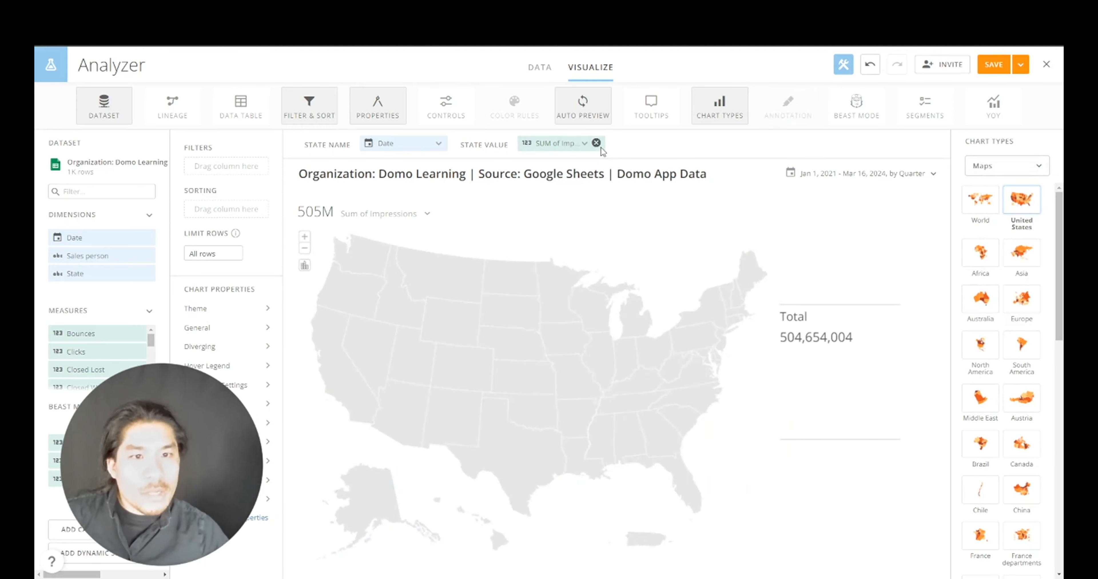
pyautogui.click(597, 144)
pyautogui.moveTo(107, 273); pyautogui.dragTo(410, 145)
# - Set No Summary Number and shade the states by sum of MQLs
pyautogui.click(424, 218)
pyautogui.click(379, 290)
pyautogui.click(418, 331)
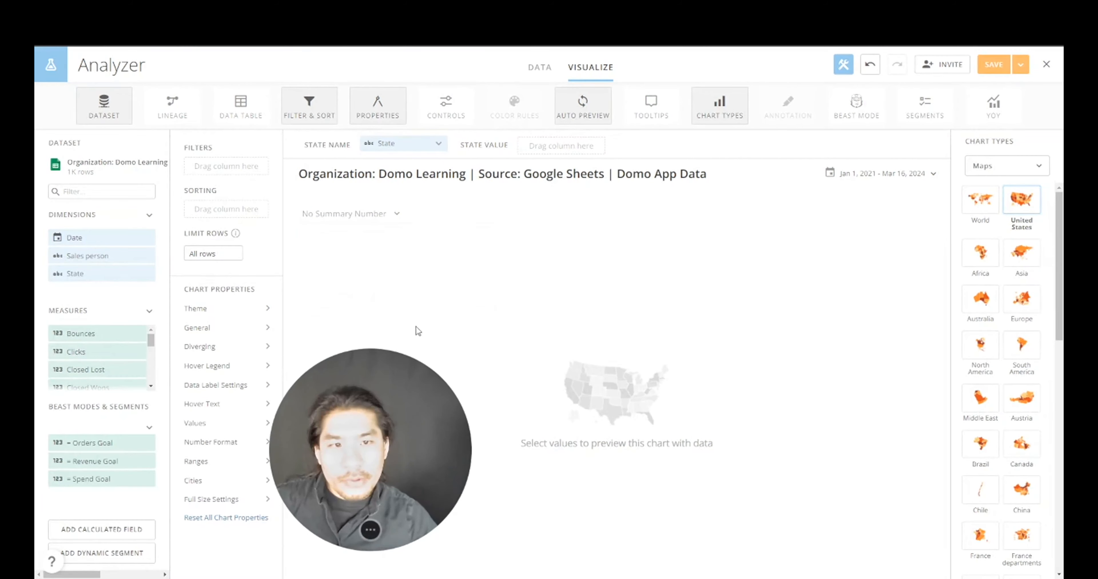
pyautogui.scroll(-3, 154, 381)
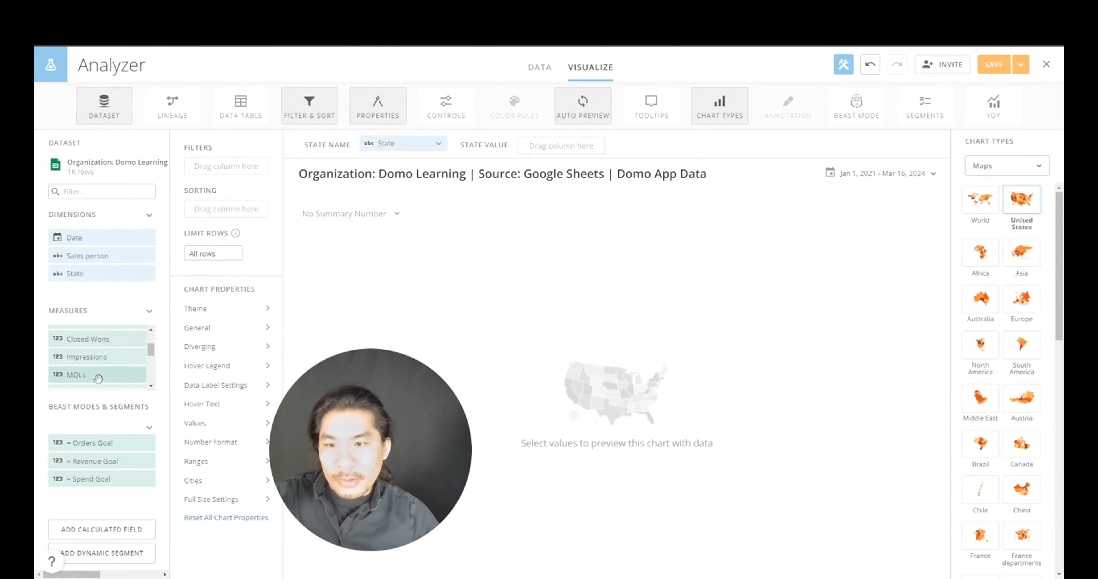
pyautogui.moveTo(102, 377); pyautogui.dragTo(567, 153)
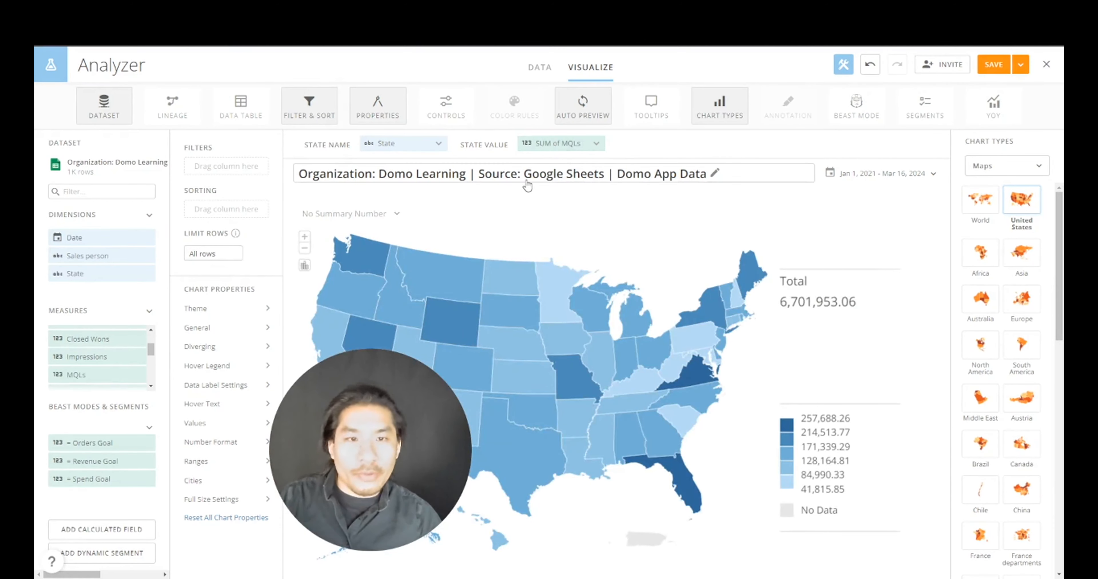
# - Title the card 'MQLS by State' with a Smart Text date range, and save the title
pyautogui.click(509, 182)
pyautogui.hotkey('ctrl', 'a')
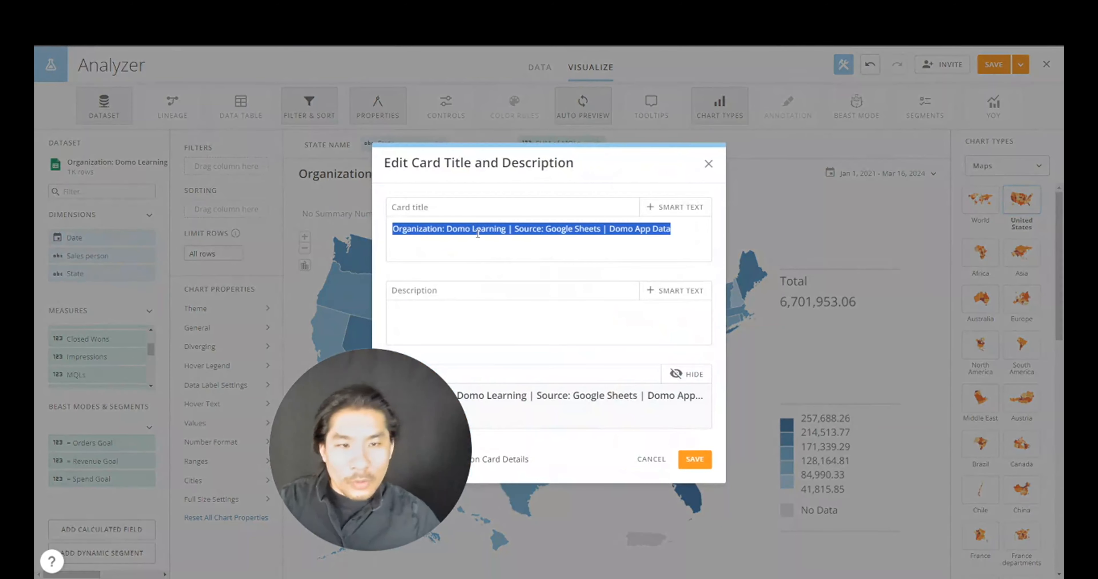
pyautogui.write('MQLS by State')
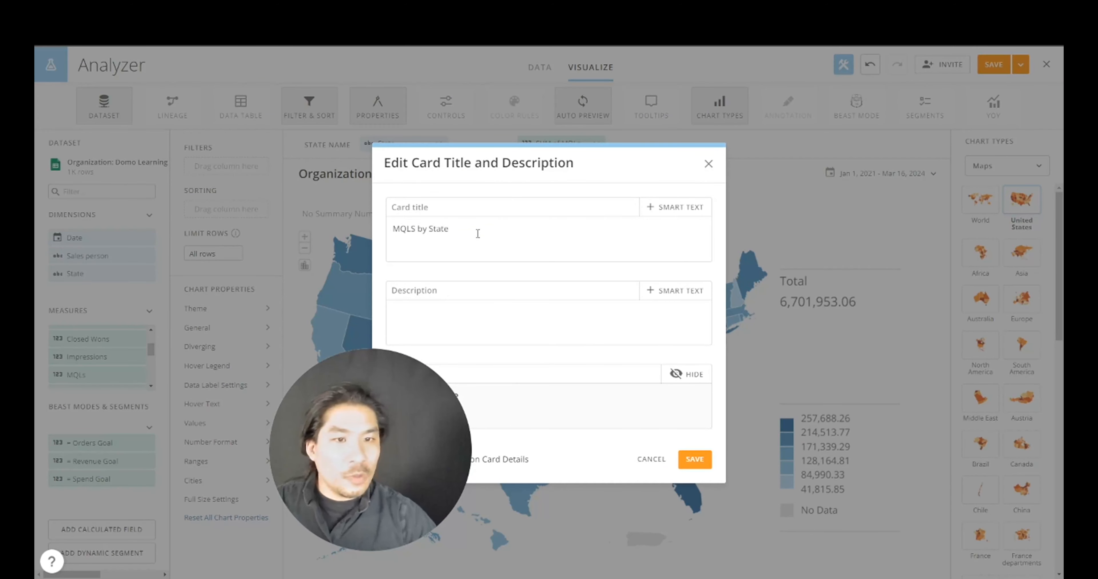
pyautogui.click(667, 207)
pyautogui.click(678, 243)
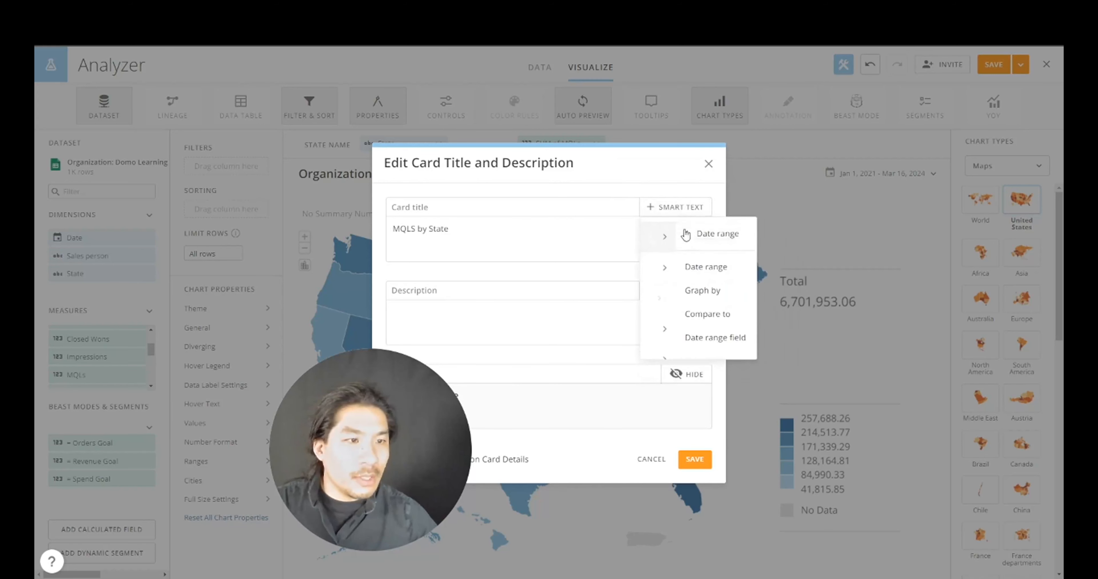
pyautogui.click(703, 267)
pyautogui.click(609, 327)
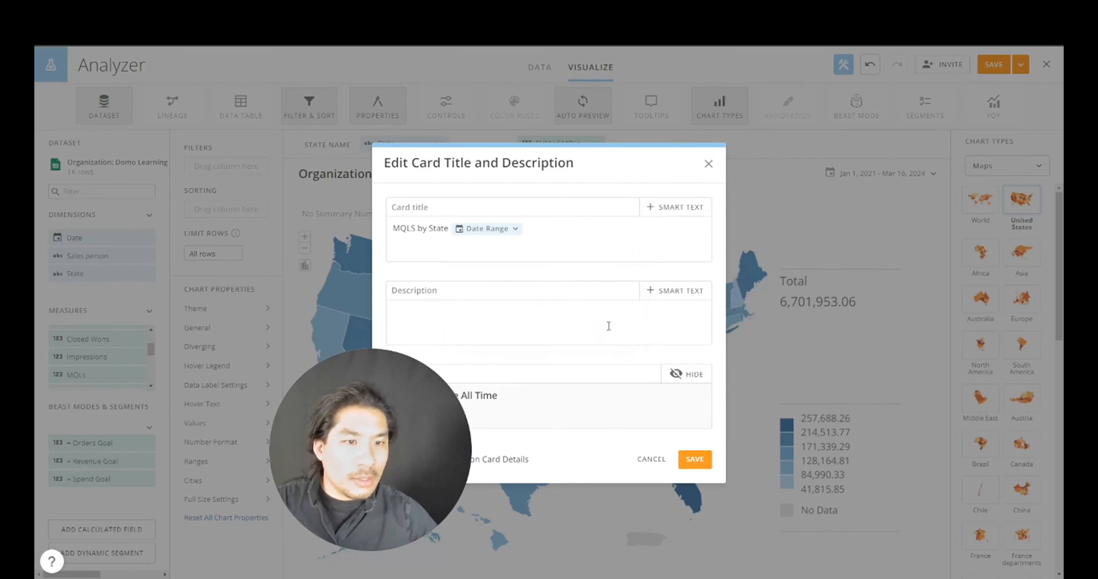
pyautogui.click(694, 460)
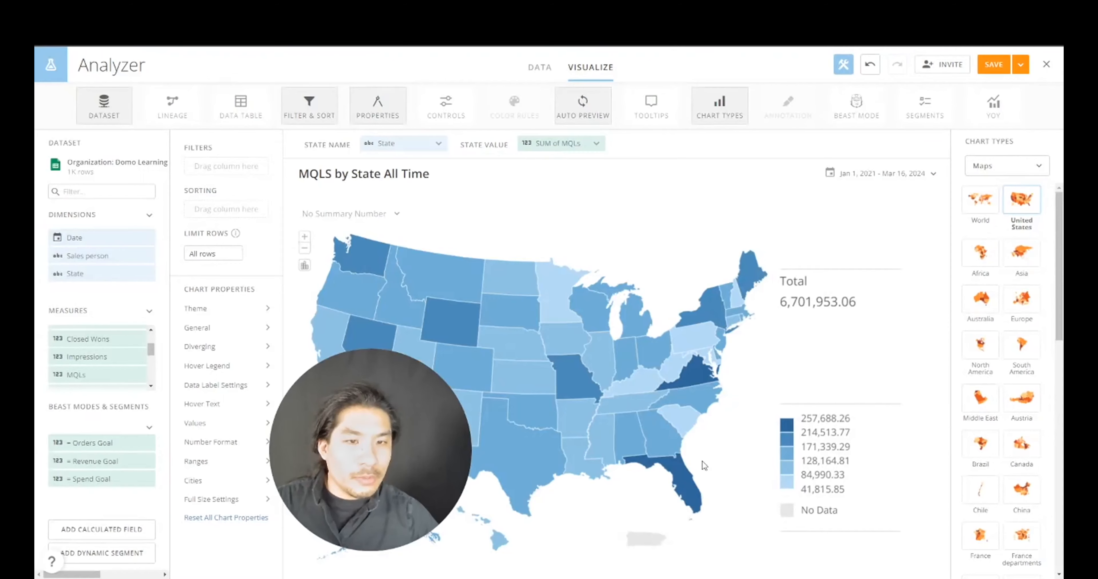
# - Set the card's date range to the last 12 months
pyautogui.click(843, 174)
pyautogui.click(847, 215)
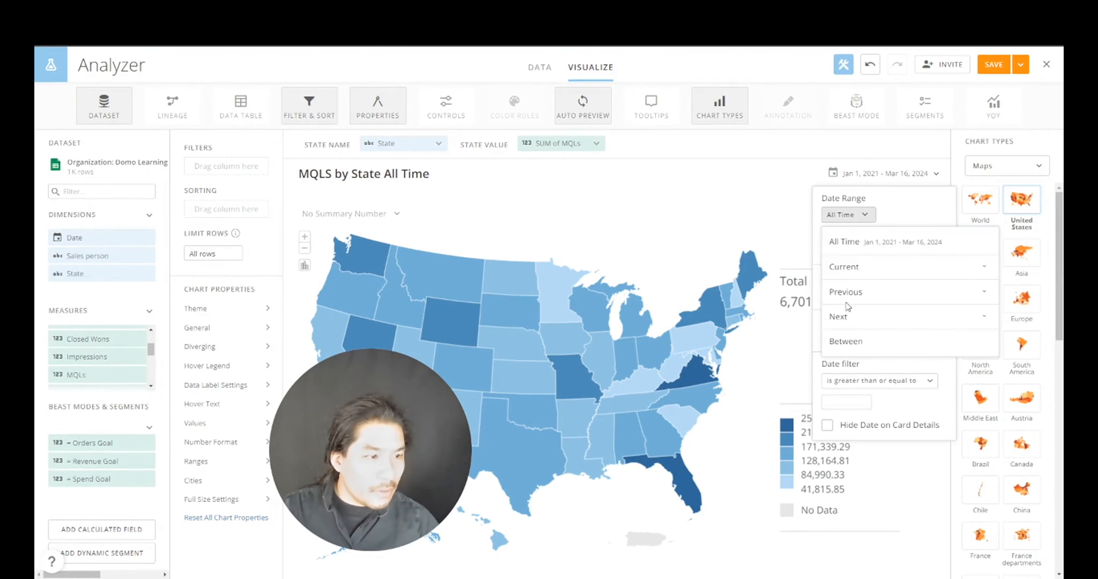
pyautogui.click(852, 292)
pyautogui.click(858, 431)
pyautogui.write('2')
pyautogui.click(919, 214)
pyautogui.click(921, 315)
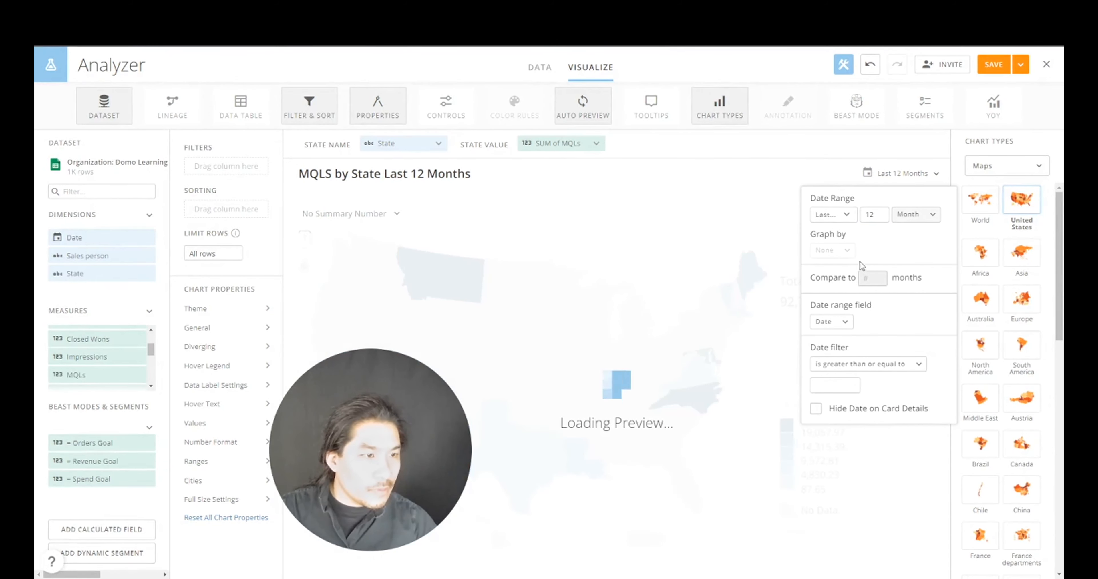
pyautogui.click(880, 161)
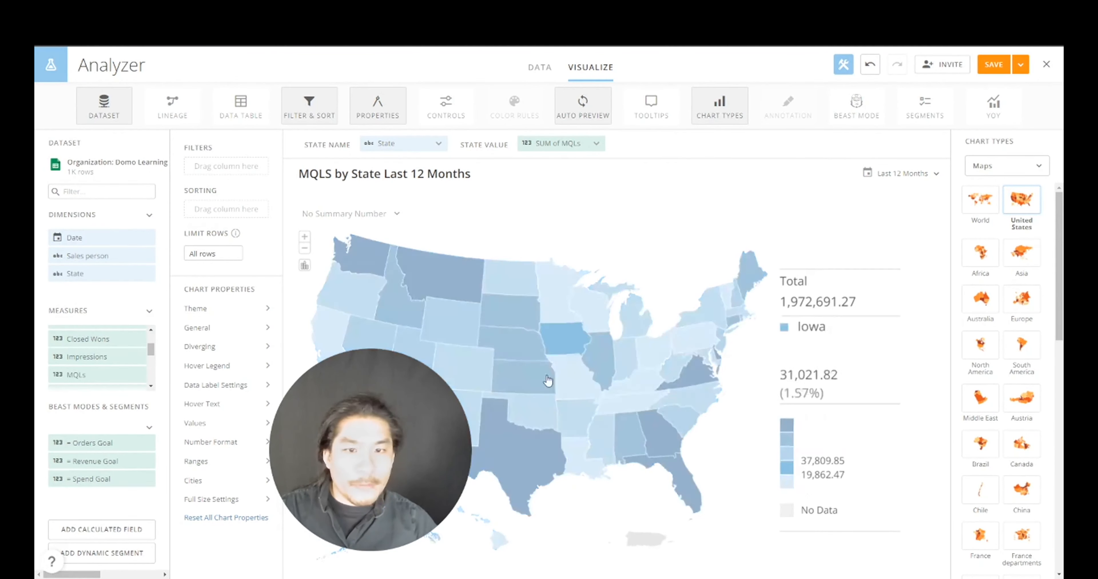
# - Label each state with its MQL value using the %_VALUE macro in Data Label Settings
pyautogui.moveTo(391, 408); pyautogui.dragTo(714, 416)
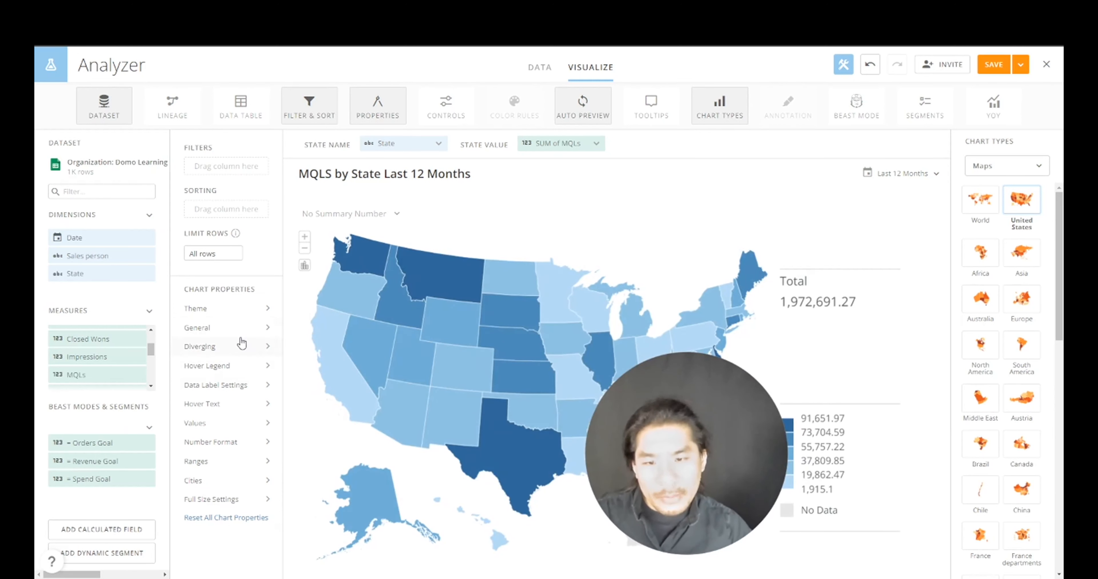
pyautogui.click(220, 390)
pyautogui.click(538, 339)
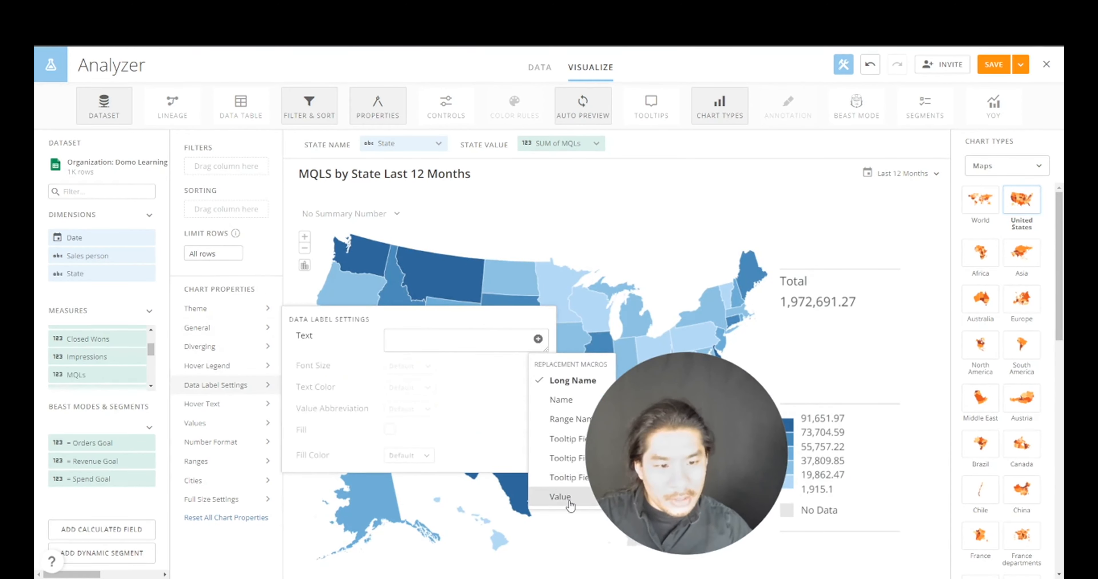
pyautogui.click(560, 497)
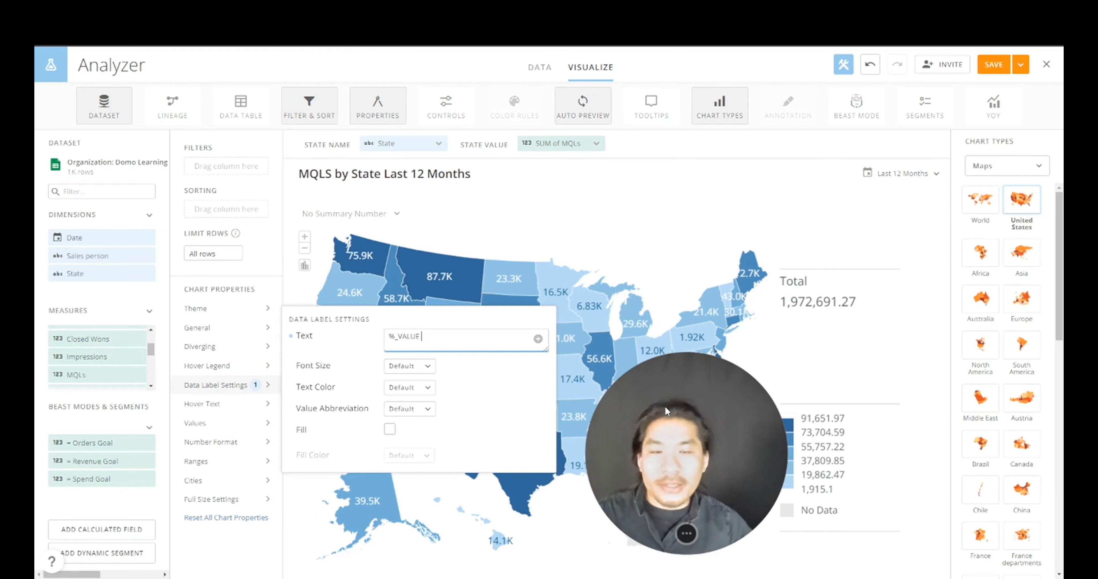
pyautogui.click(798, 247)
pyautogui.moveTo(743, 423); pyautogui.dragTo(862, 455)
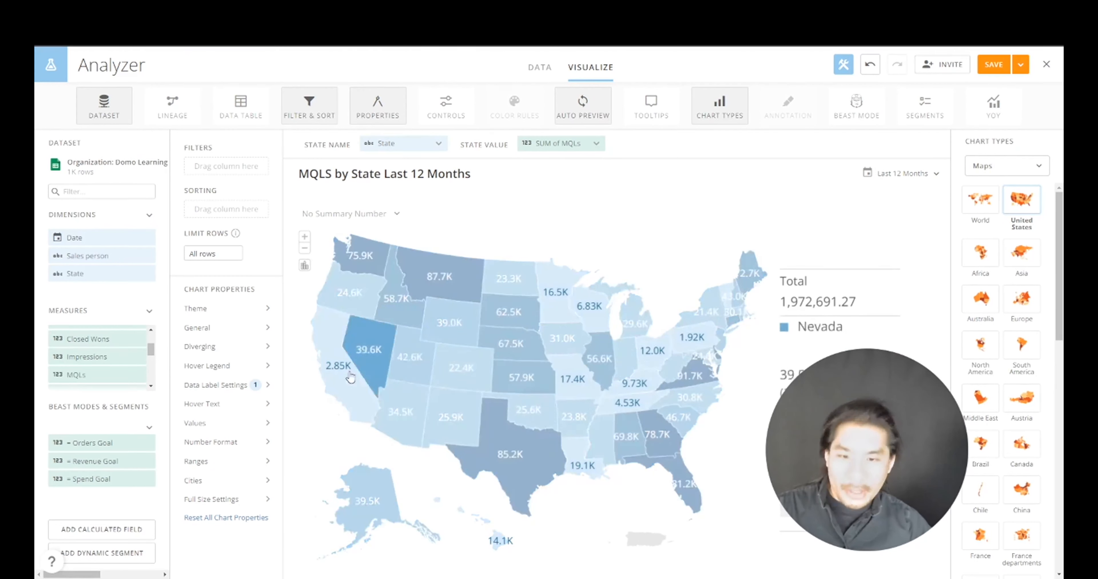
pyautogui.click(242, 354)
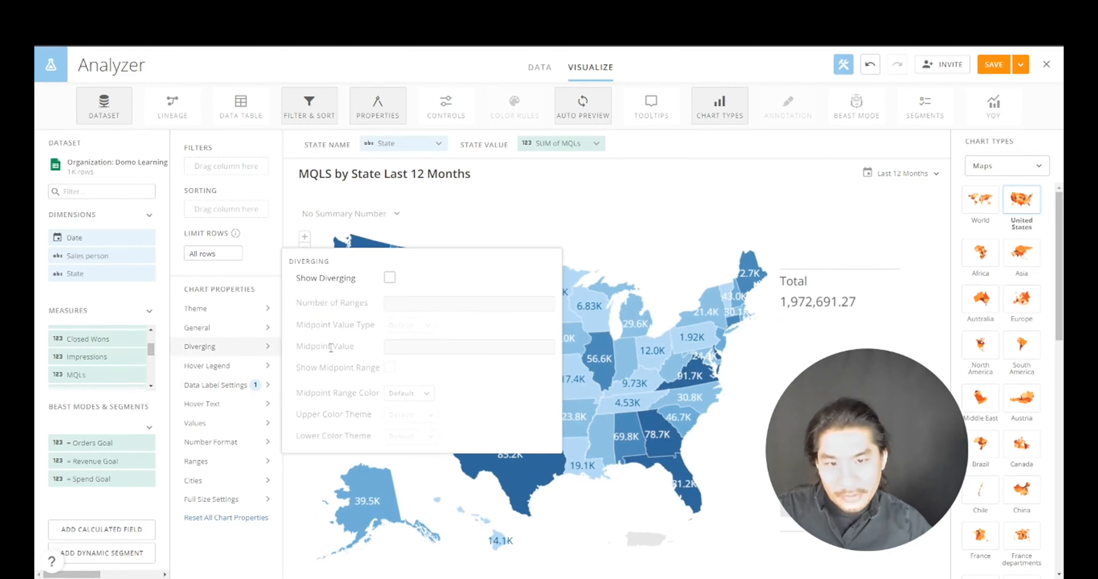
# - Turn on diverging colours around the median, with a light yellow midpoint range
pyautogui.click(389, 277)
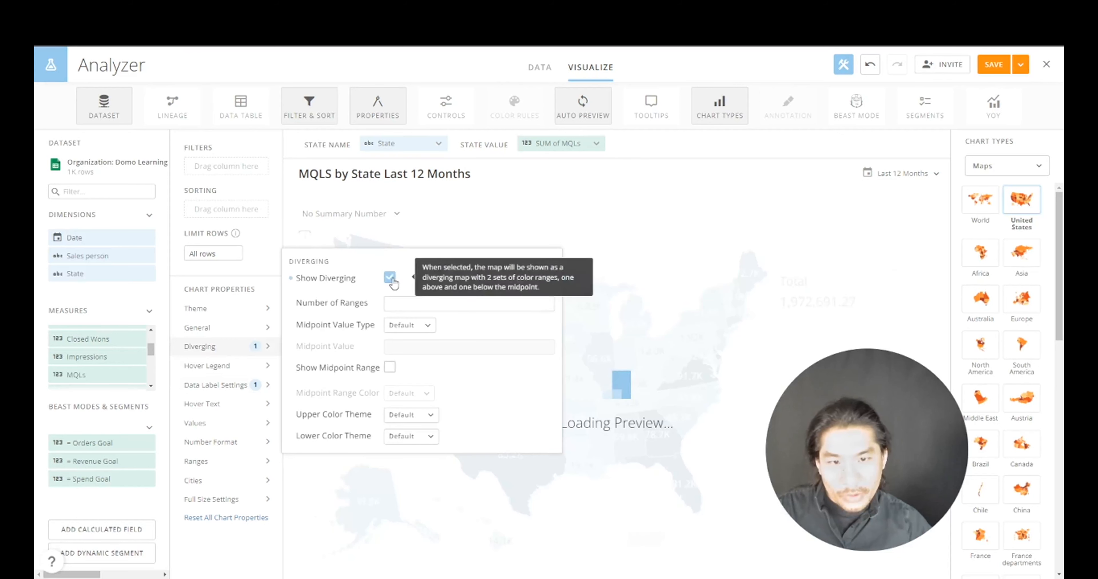
pyautogui.click(400, 328)
pyautogui.click(417, 370)
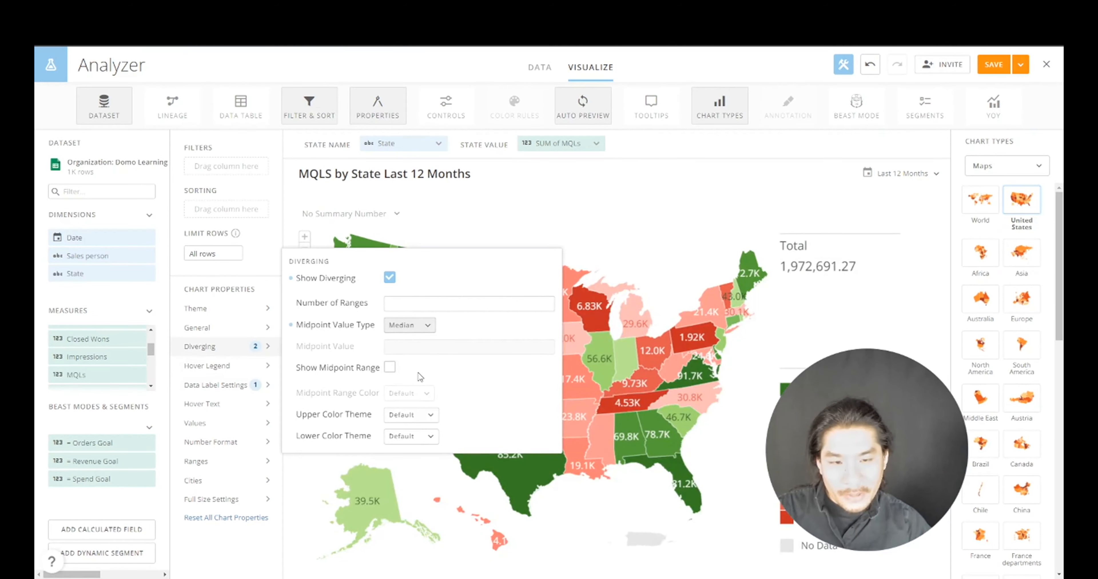
pyautogui.click(390, 367)
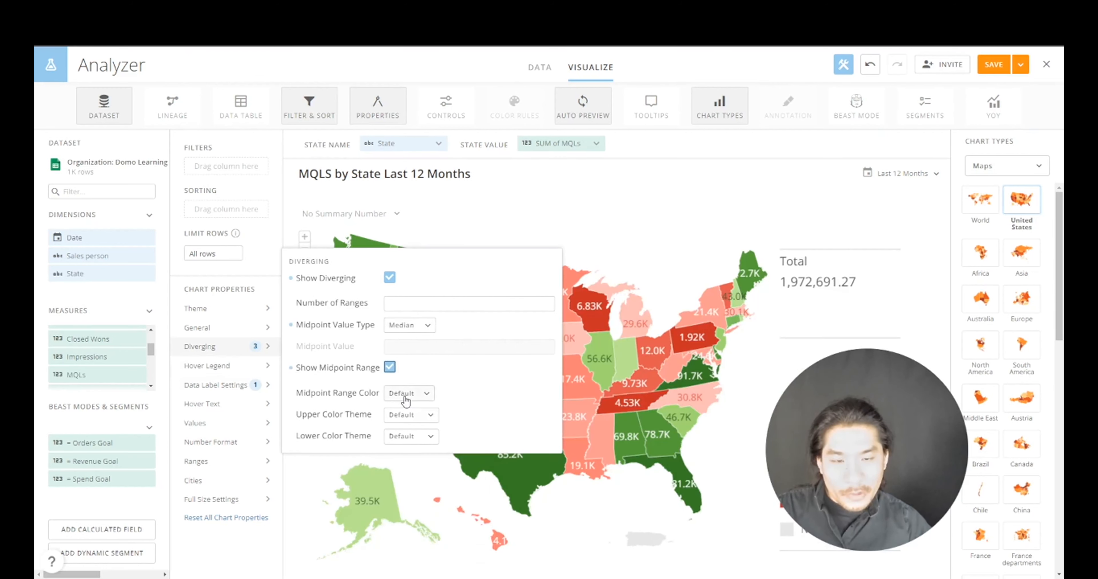
pyautogui.click(407, 393)
pyautogui.click(399, 378)
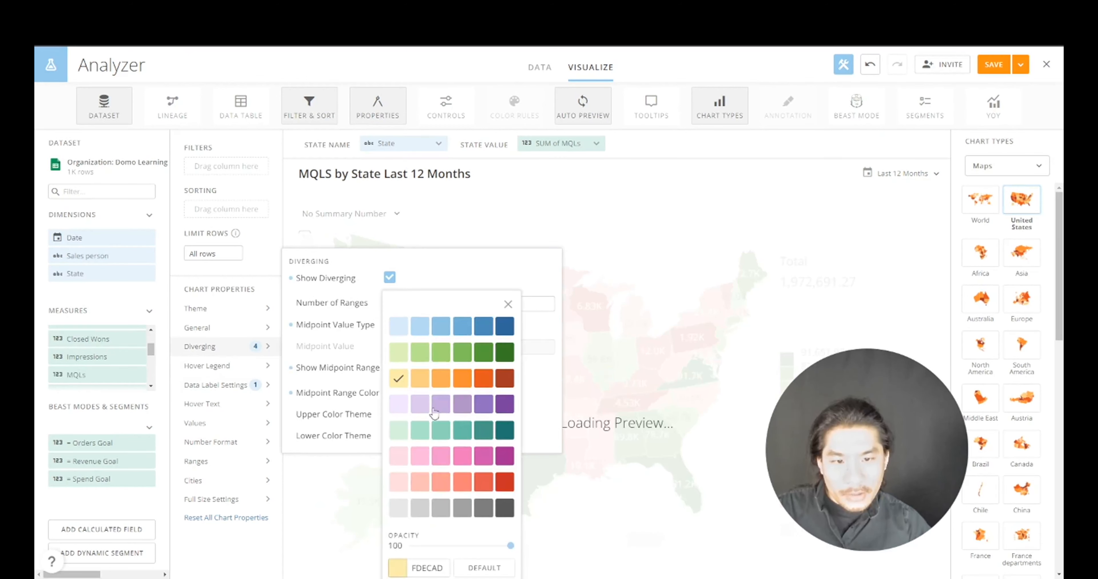
pyautogui.click(473, 276)
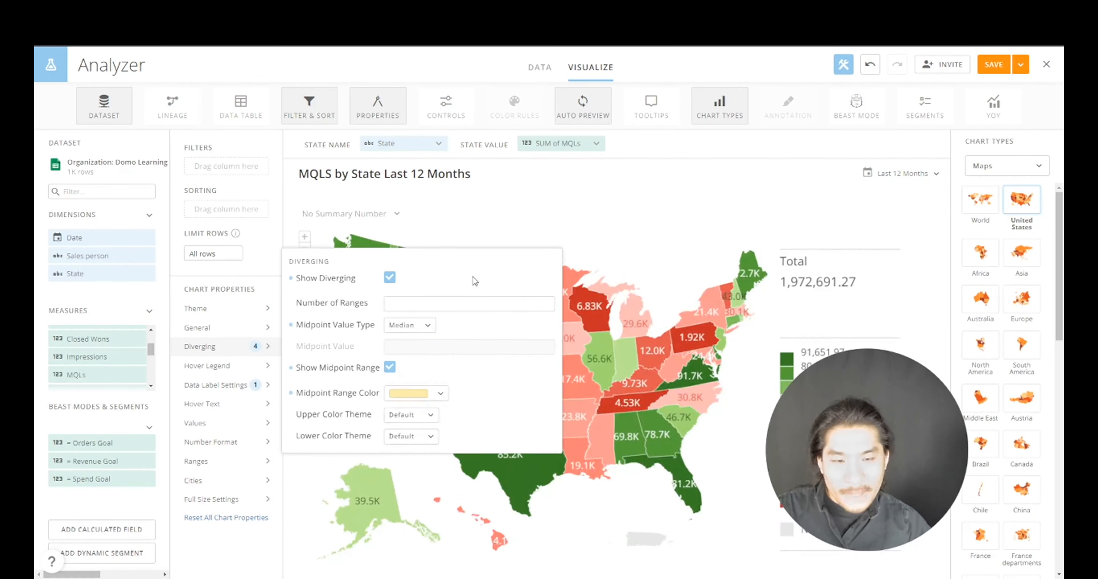
# - Use a green theme above the midpoint and a red theme below it
pyautogui.click(423, 415)
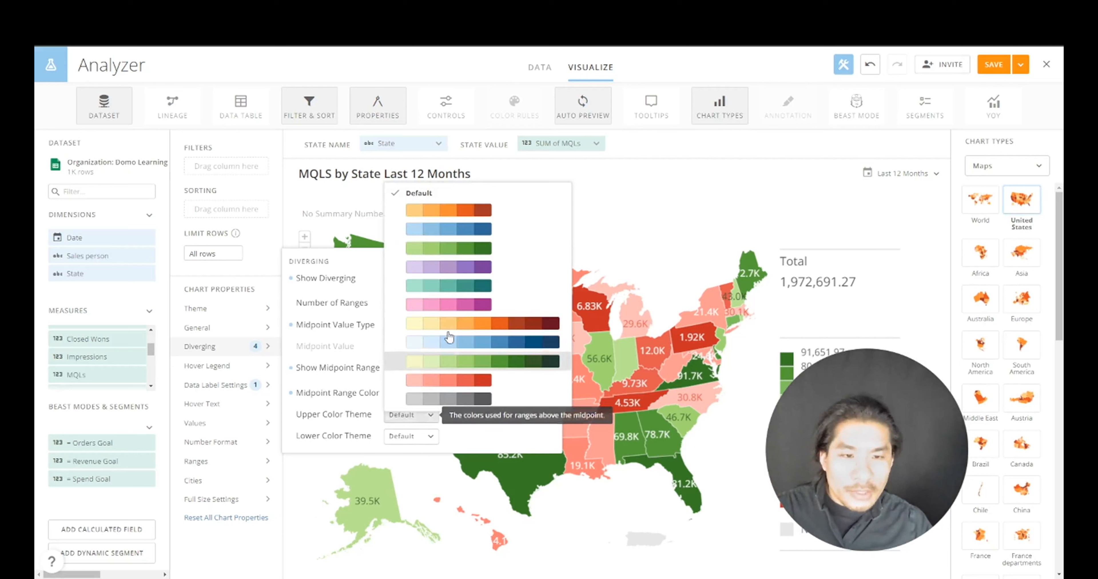
pyautogui.click(468, 265)
pyautogui.click(409, 436)
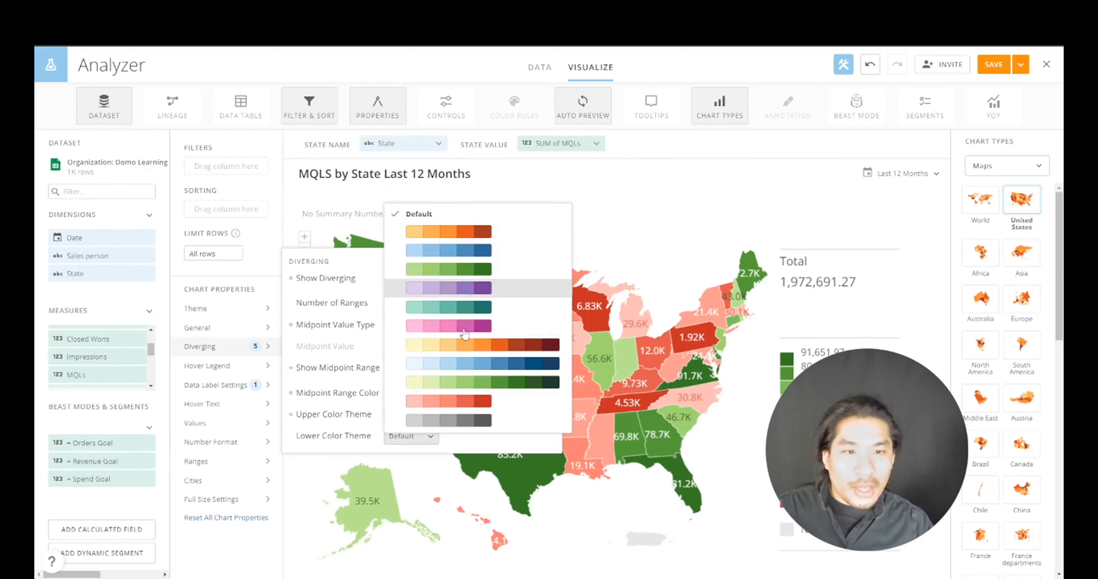
pyautogui.click(469, 409)
pyautogui.click(810, 214)
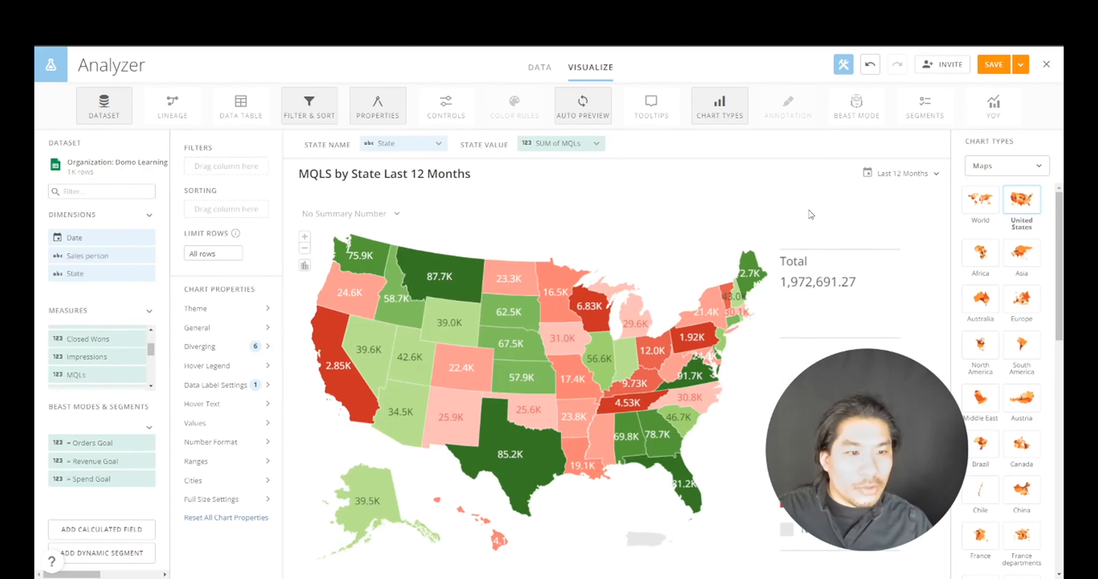
pyautogui.moveTo(869, 393); pyautogui.dragTo(153, 516)
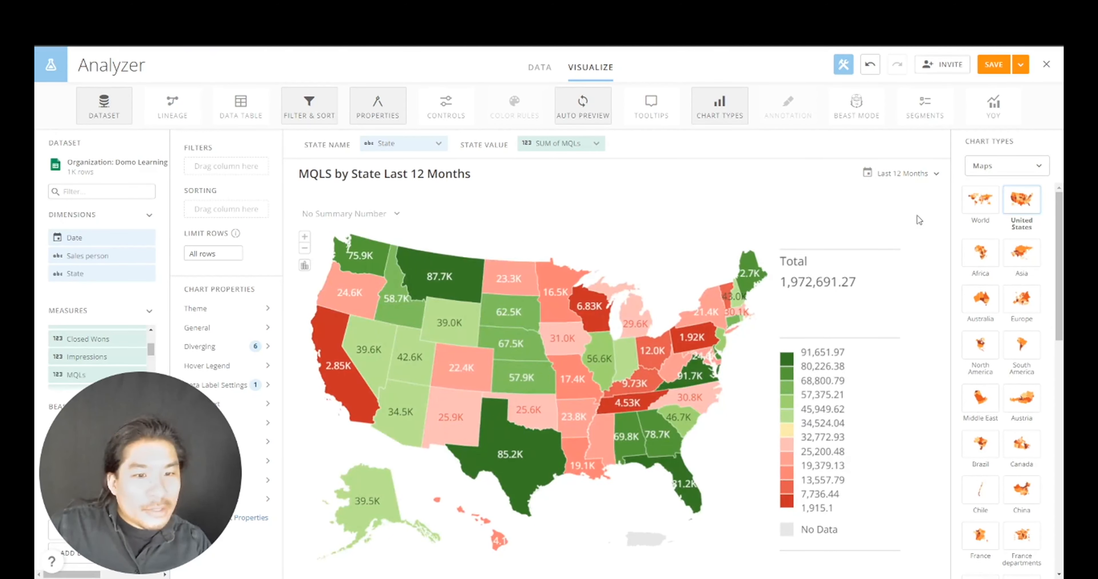
# - Save and close the map card and give it the black Style 2
pyautogui.click(1020, 72)
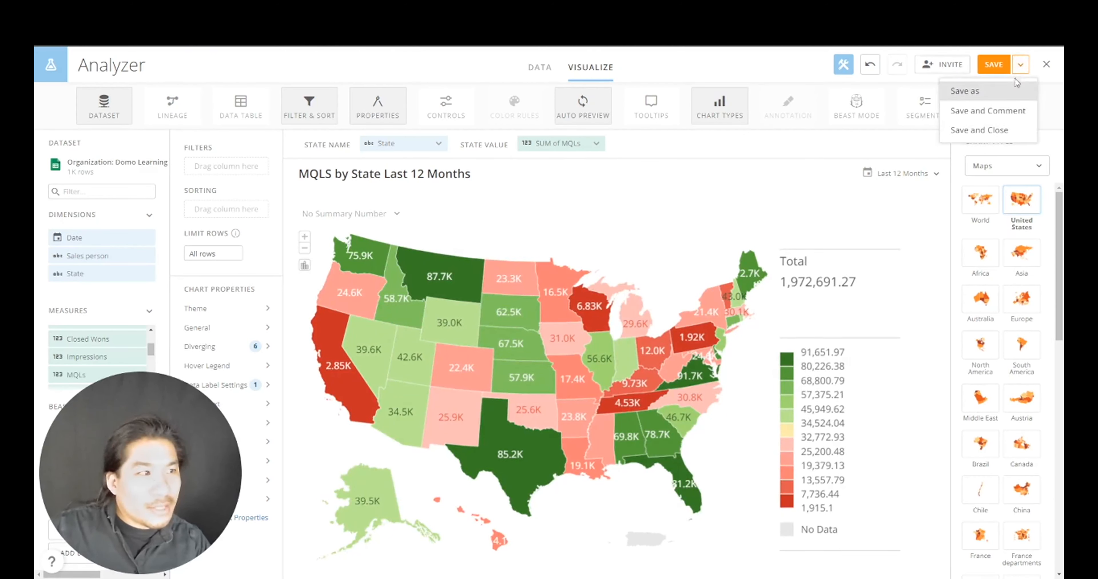
pyautogui.click(1006, 134)
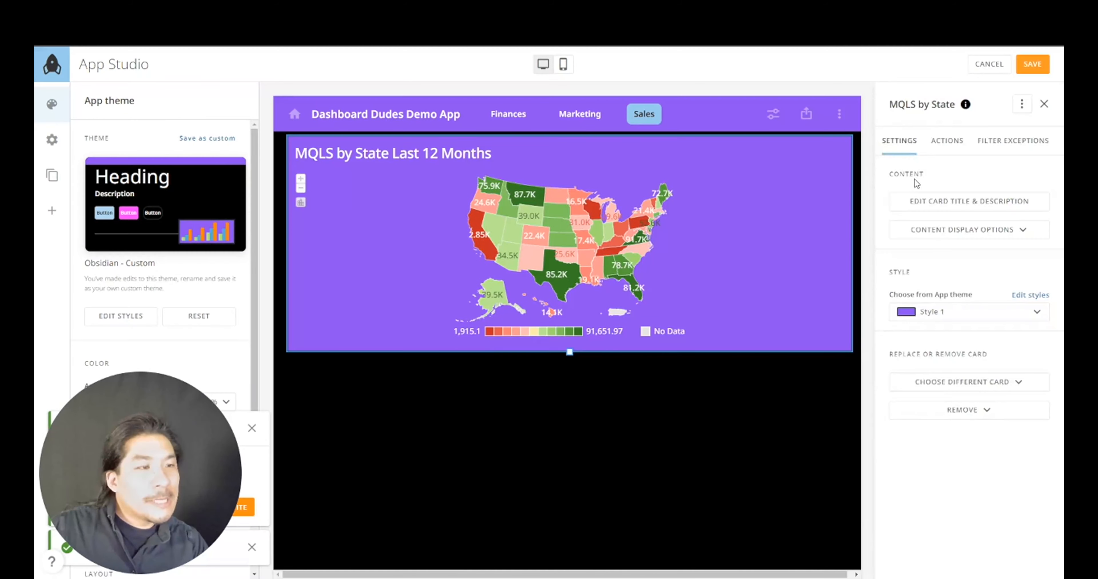
pyautogui.click(961, 313)
pyautogui.click(958, 361)
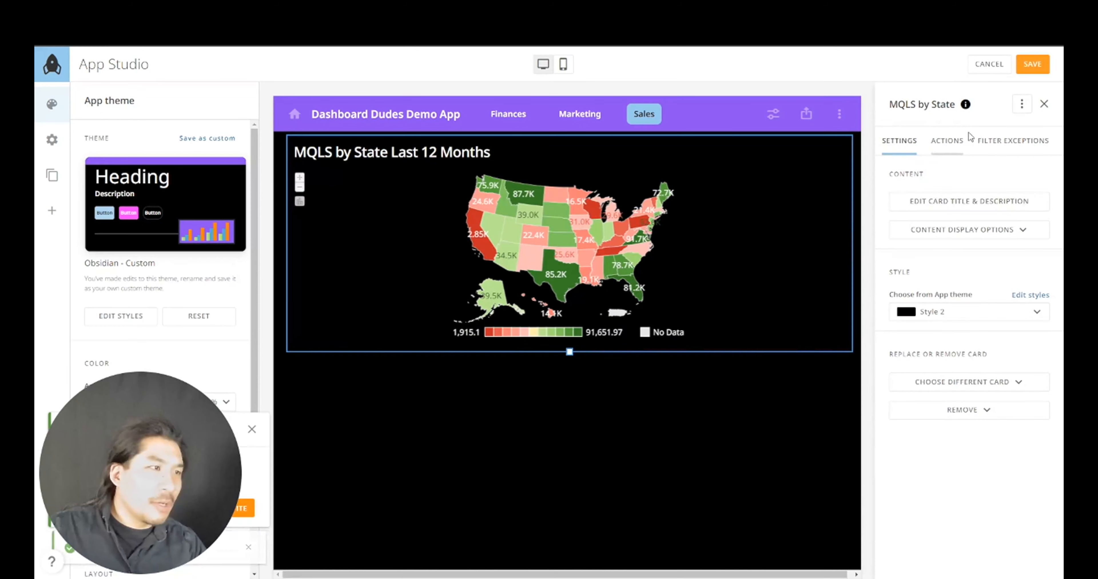
# - Save the app layout and reopen the app for editing
pyautogui.click(1032, 64)
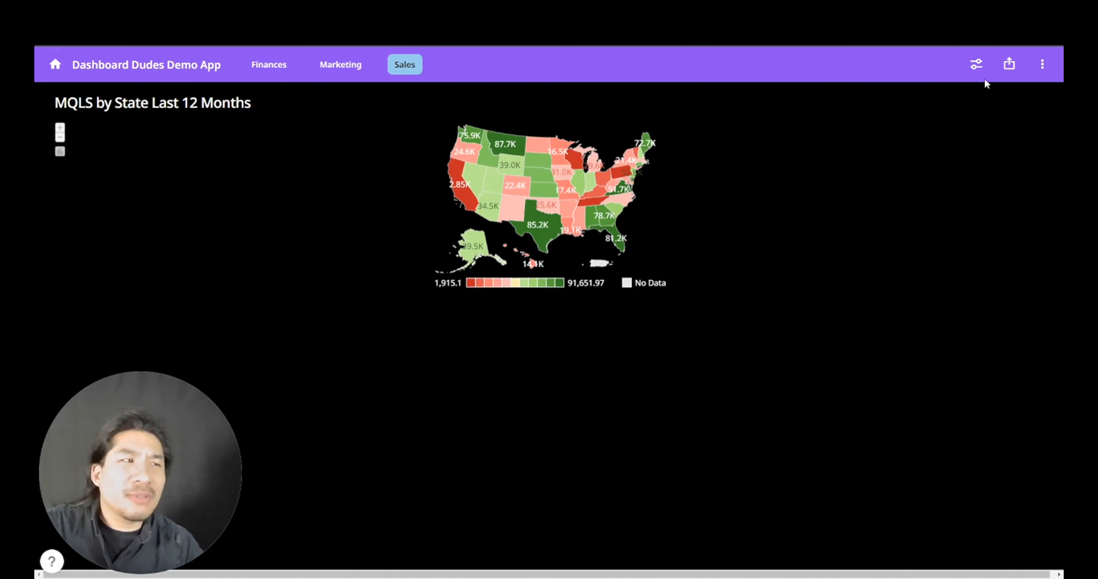
pyautogui.click(1039, 68)
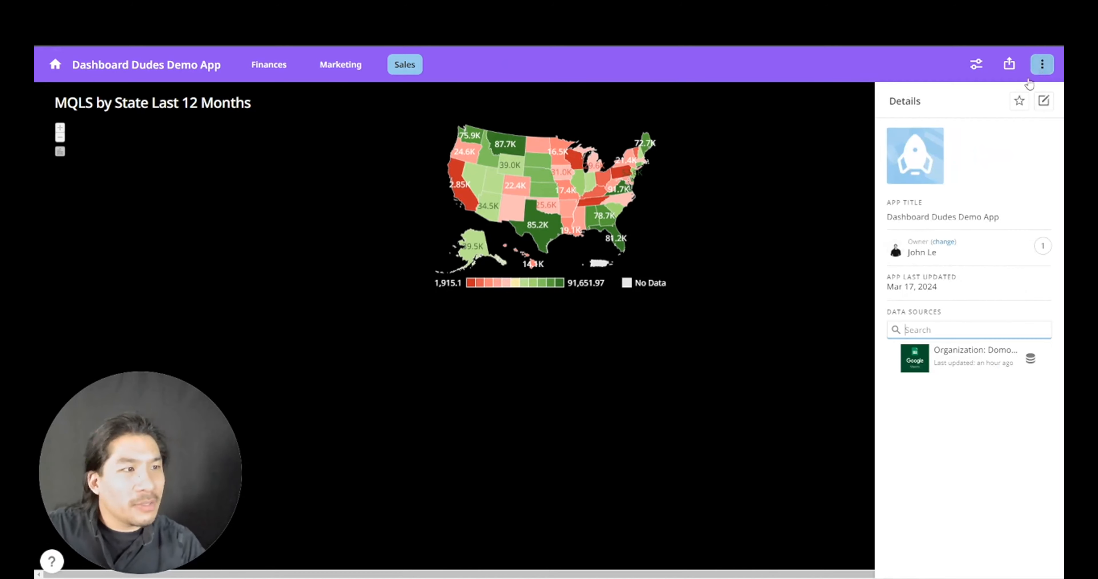
pyautogui.click(1043, 102)
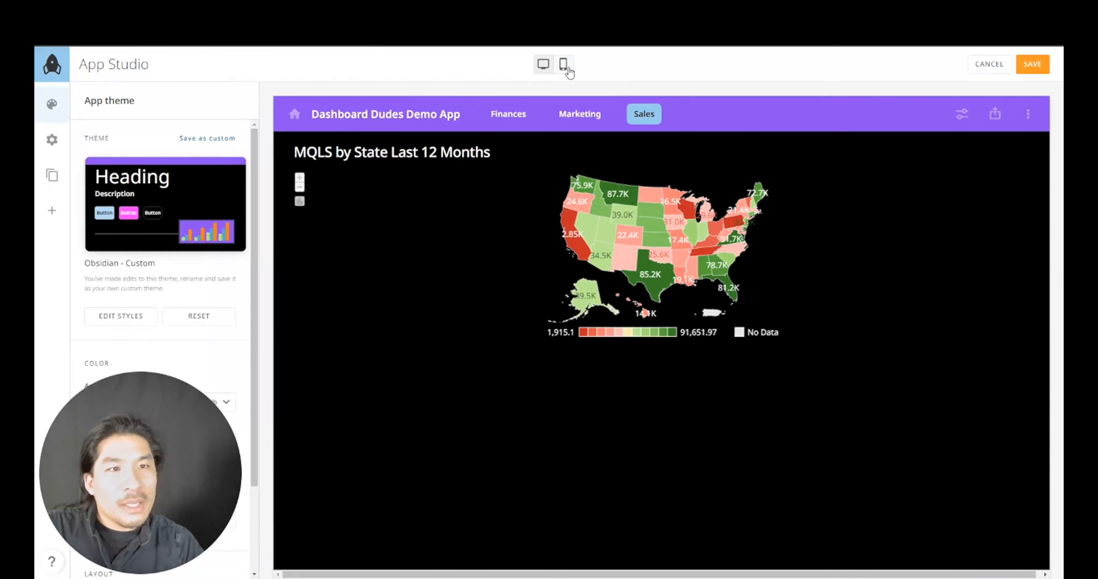
# - Make the MQLS by State map card taller in the Sales page's mobile layout
pyautogui.click(563, 66)
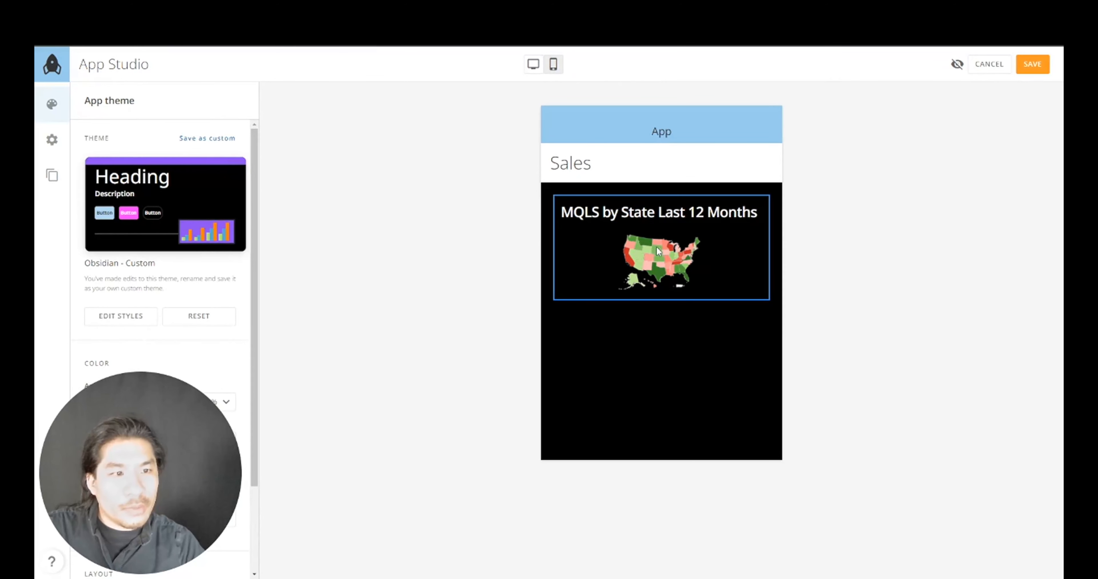
pyautogui.click(668, 261)
pyautogui.moveTo(566, 299); pyautogui.dragTo(567, 356)
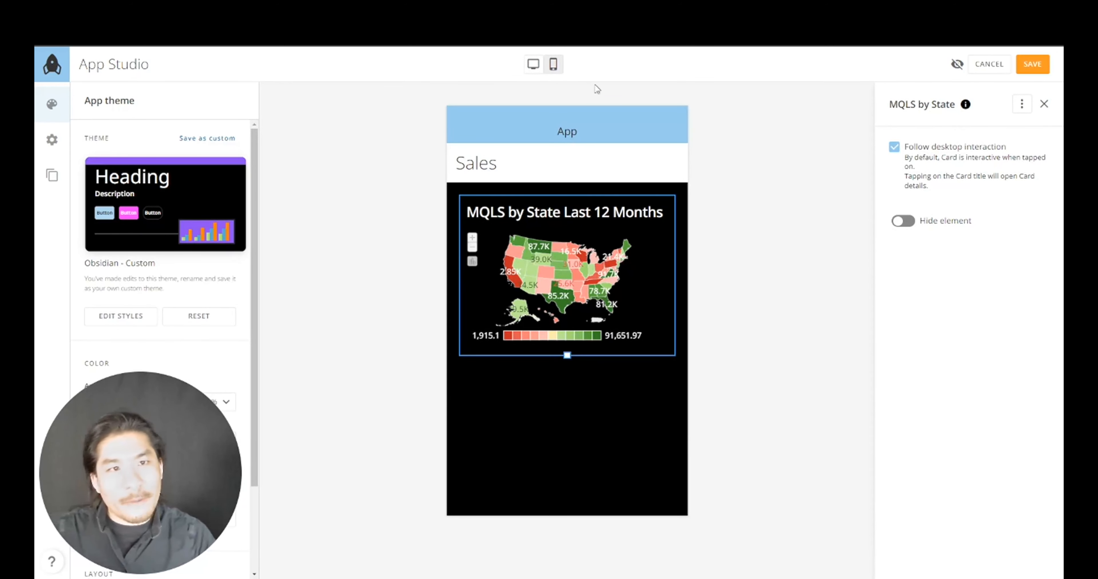
pyautogui.click(52, 175)
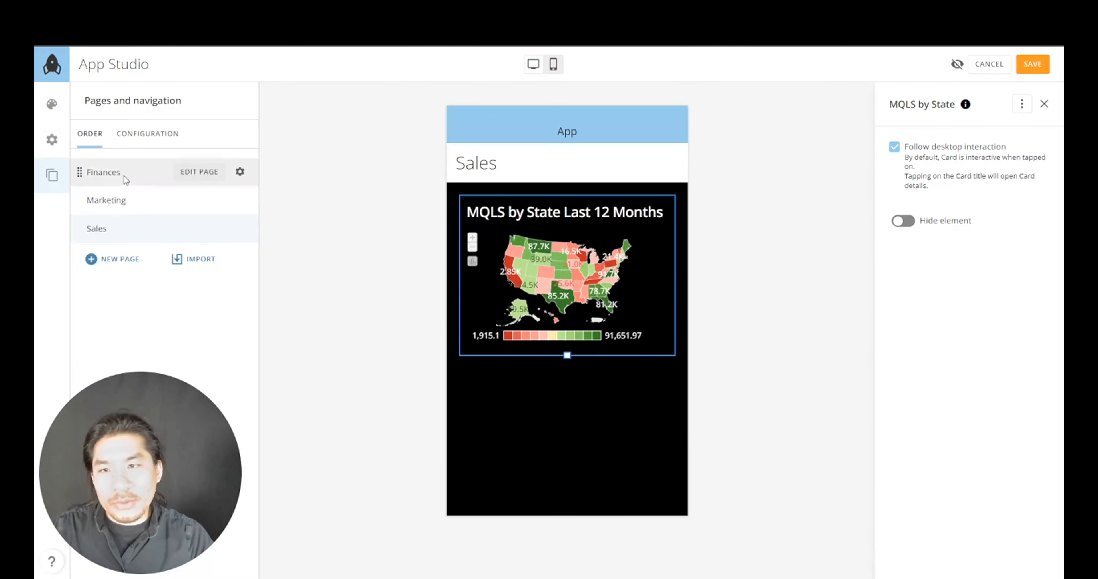
# - Edit the Finances page, saving changes, and hide the sales person and state filters on mobile
pyautogui.click(199, 171)
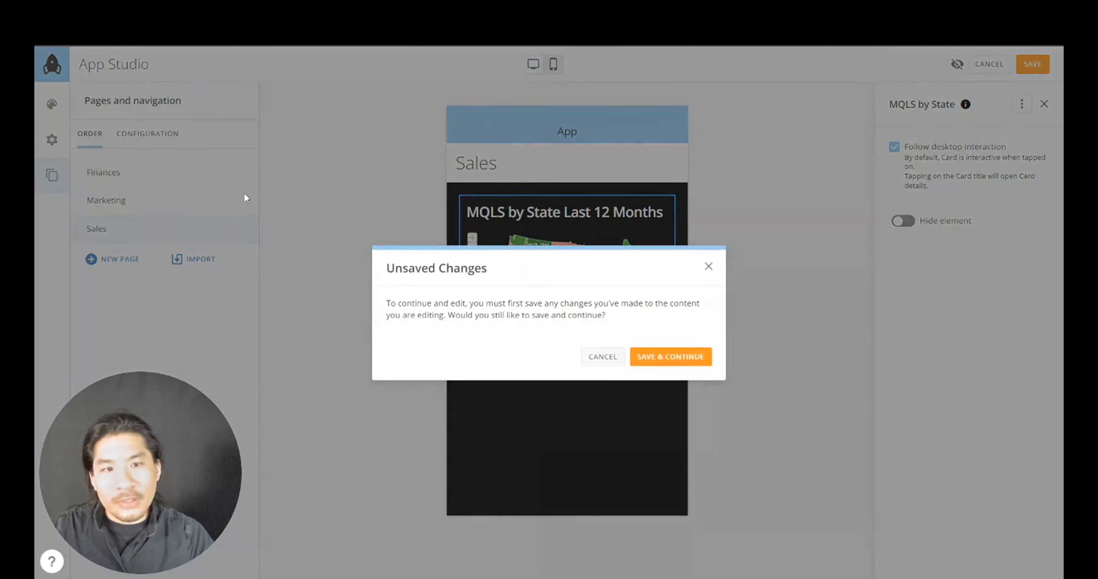
pyautogui.click(658, 358)
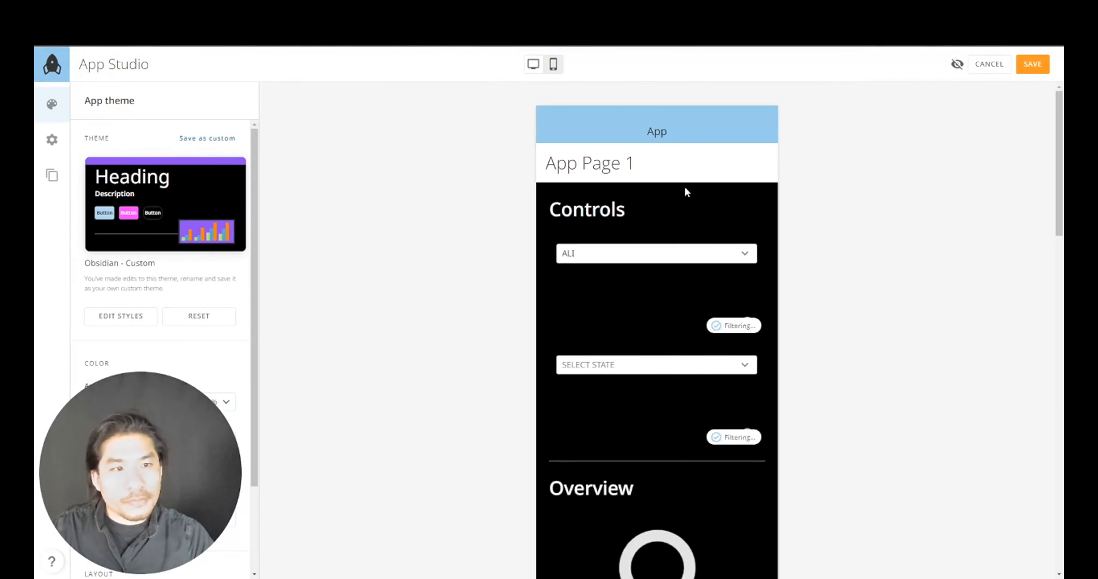
pyautogui.scroll(-3, 683, 319)
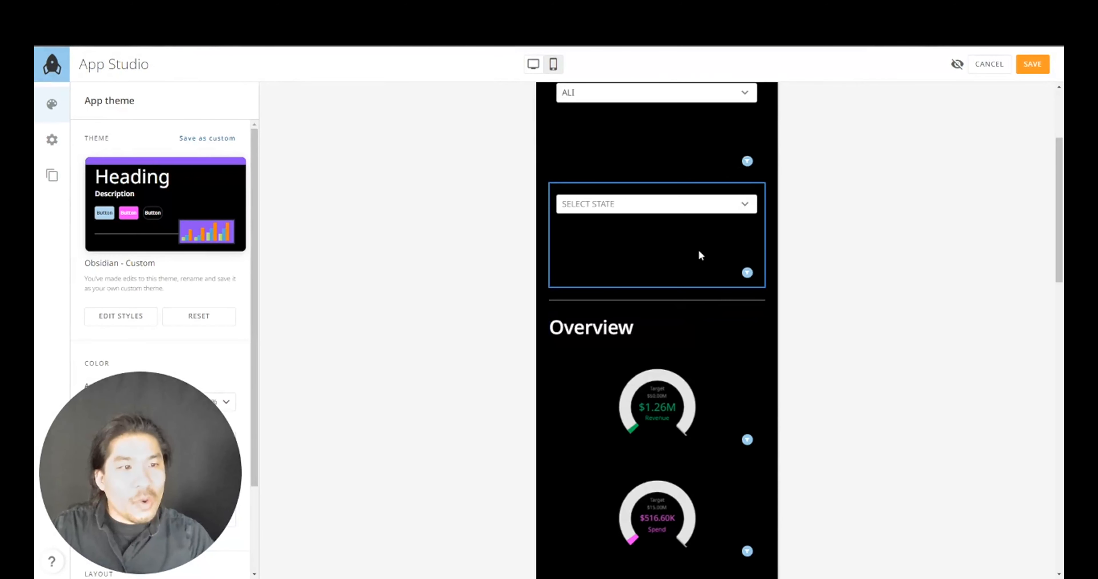
pyautogui.scroll(4, 701, 243)
pyautogui.scroll(-7, 701, 349)
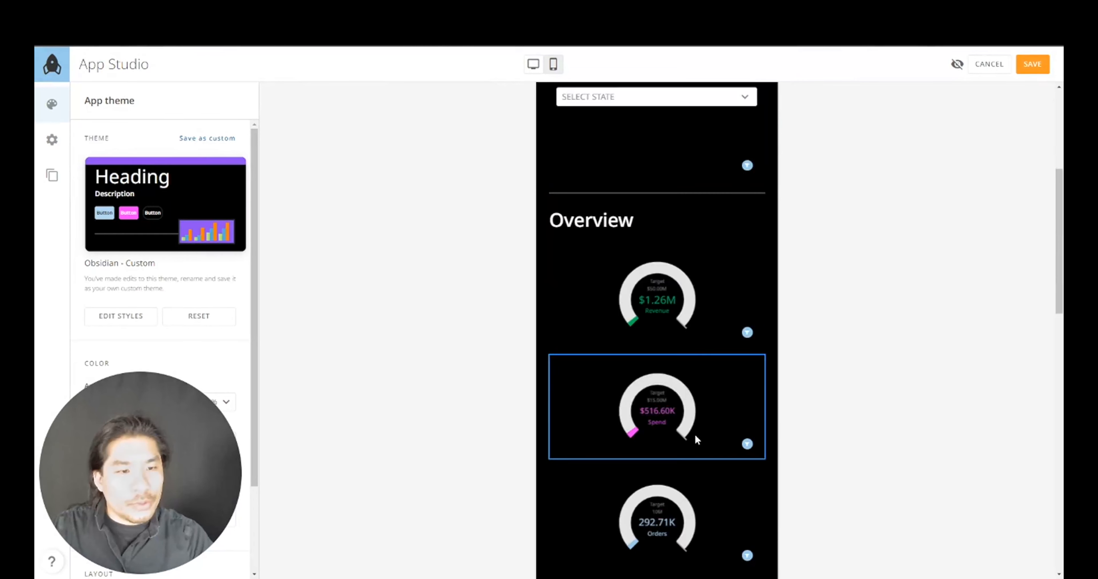
pyautogui.scroll(5, 699, 447)
pyautogui.scroll(3, 702, 425)
pyautogui.click(708, 318)
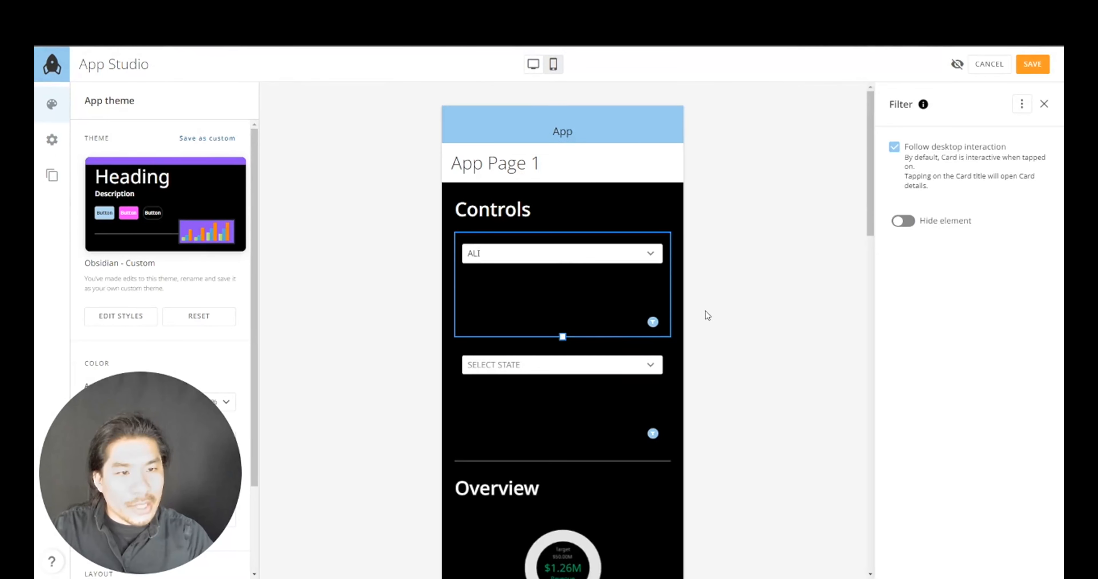
pyautogui.click(900, 221)
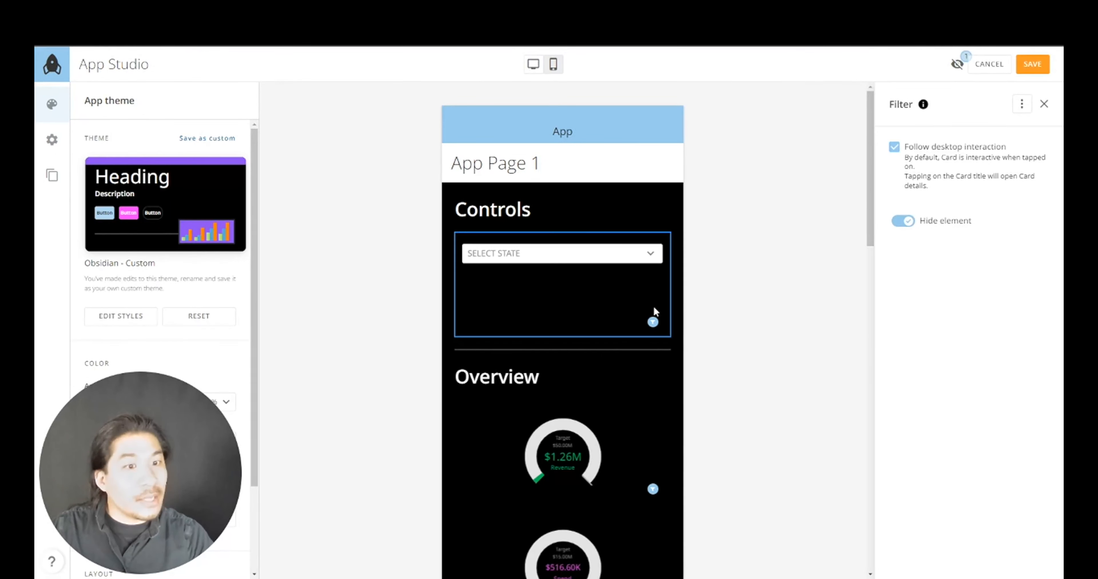
pyautogui.click(894, 227)
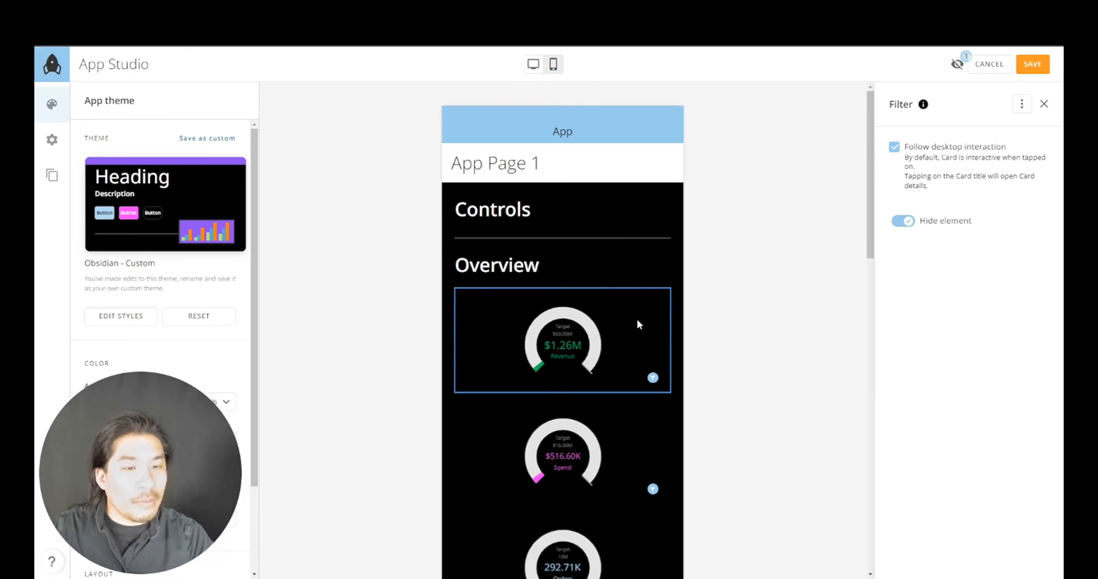
# - Make the Revenue Over Time and Detailed Table cards taller, then save the mobile layout
pyautogui.scroll(-10, 608, 348)
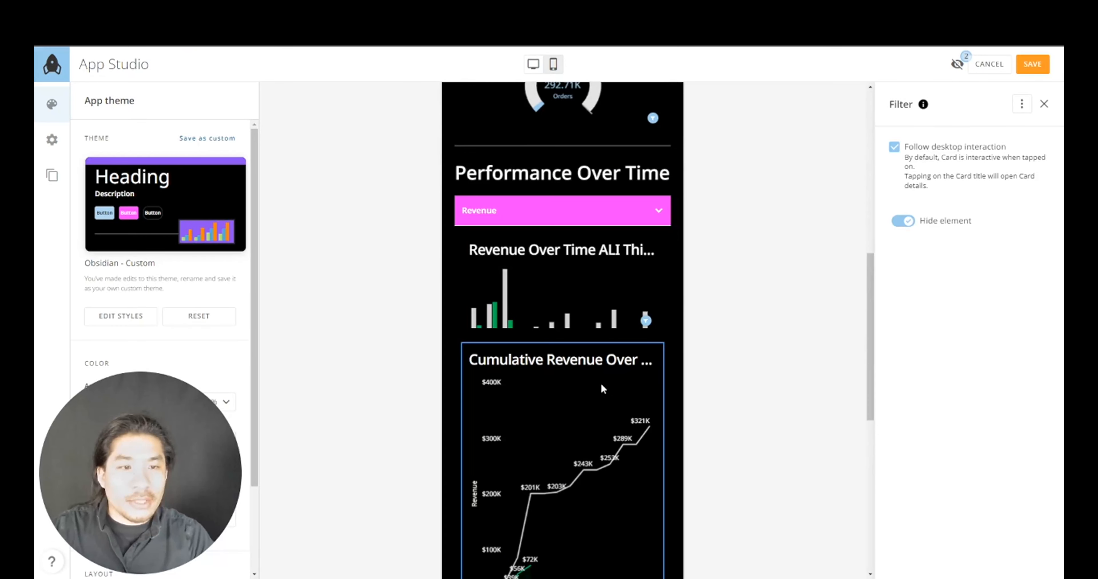
pyautogui.click(600, 287)
pyautogui.scroll(-2, 588, 287)
pyautogui.moveTo(562, 240); pyautogui.dragTo(572, 309)
pyautogui.scroll(-5, 569, 315)
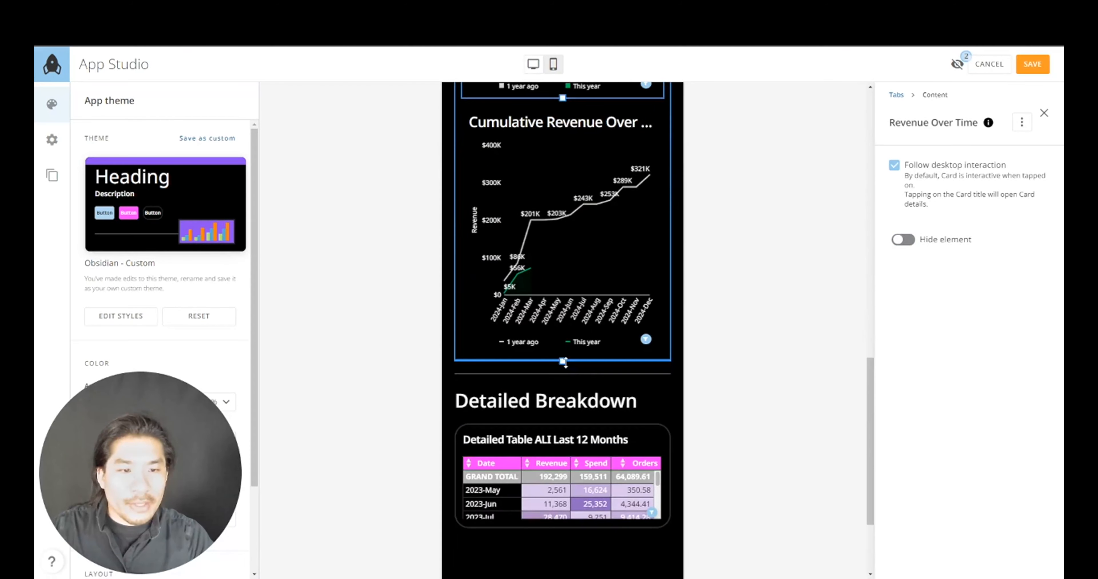
pyautogui.scroll(-1, 565, 321)
pyautogui.click(576, 383)
pyautogui.scroll(-1, 579, 396)
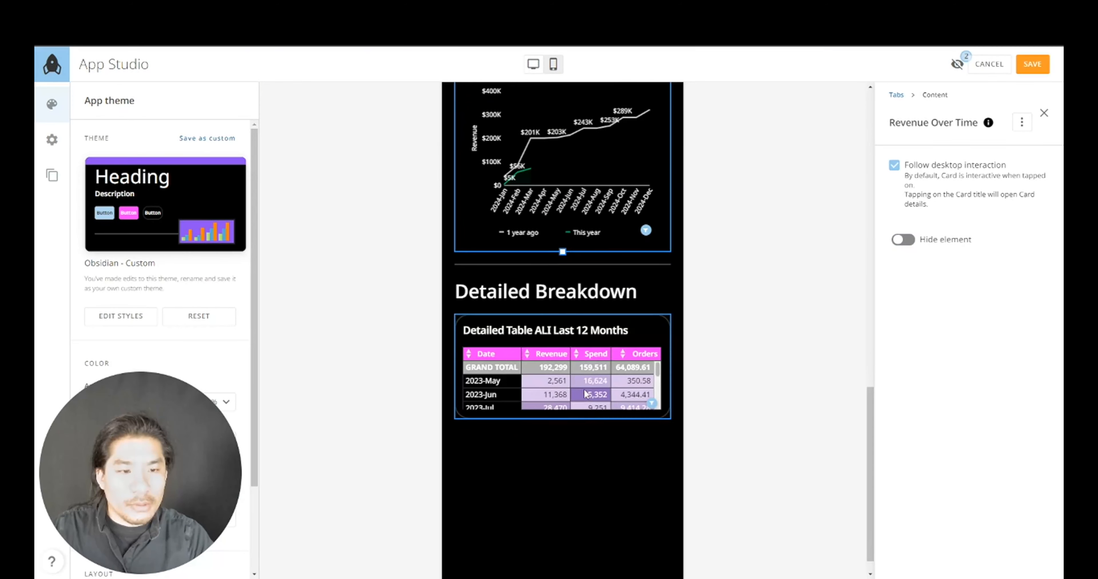
pyautogui.moveTo(568, 466); pyautogui.dragTo(569, 495)
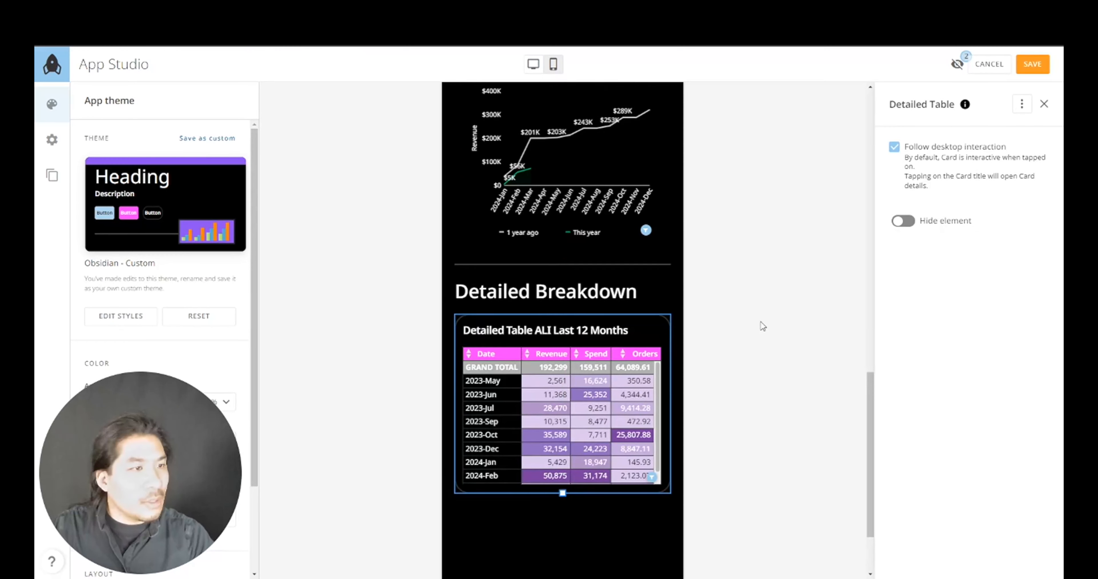
pyautogui.scroll(15, 767, 298)
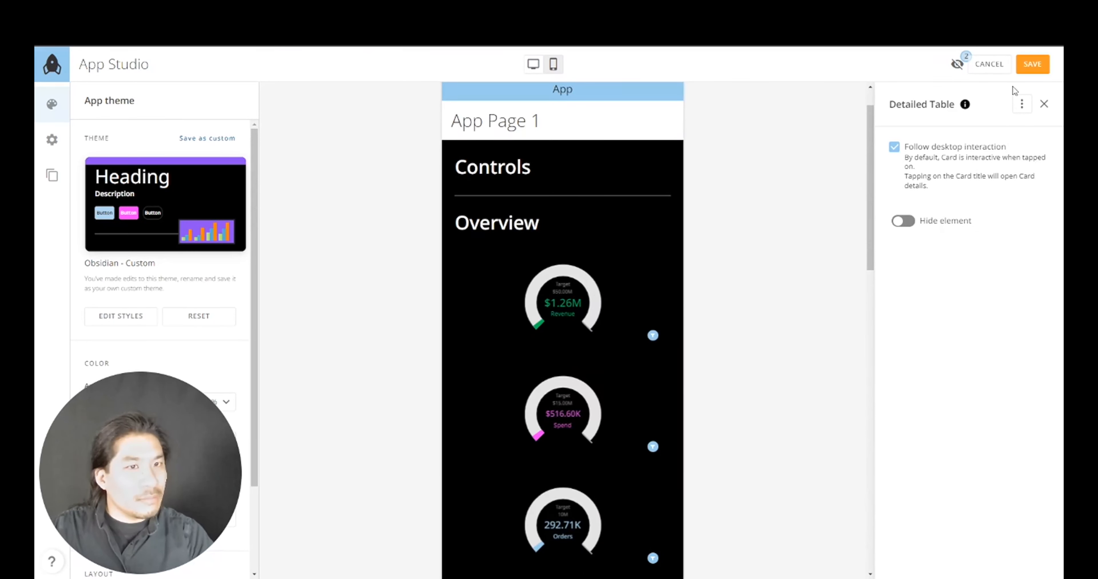
pyautogui.click(1028, 67)
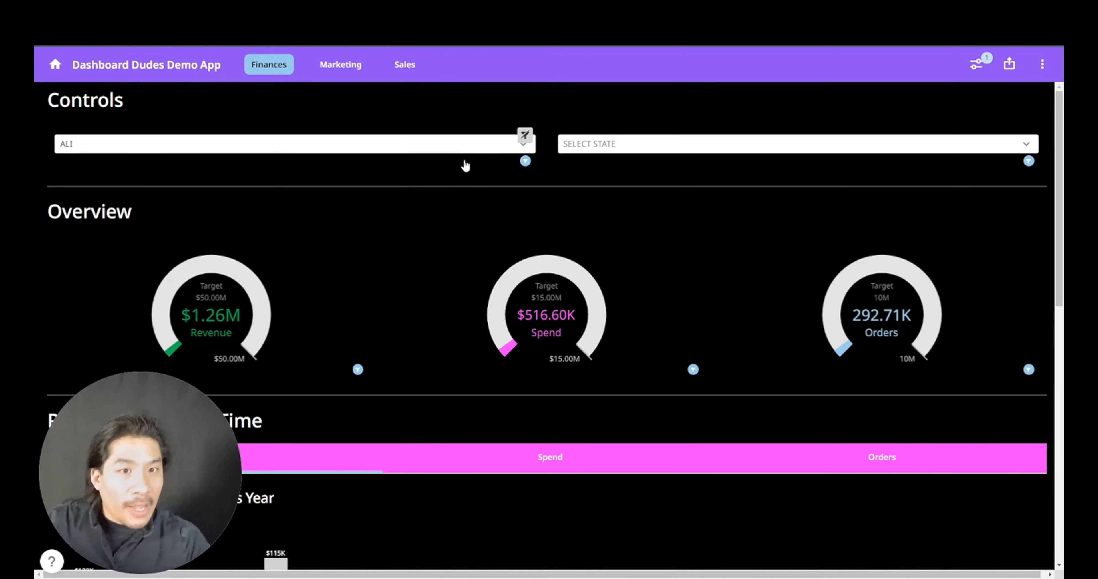
# - Filter the Finances page to sales people ALI and ASHLEY
pyautogui.click(461, 149)
pyautogui.click(102, 234)
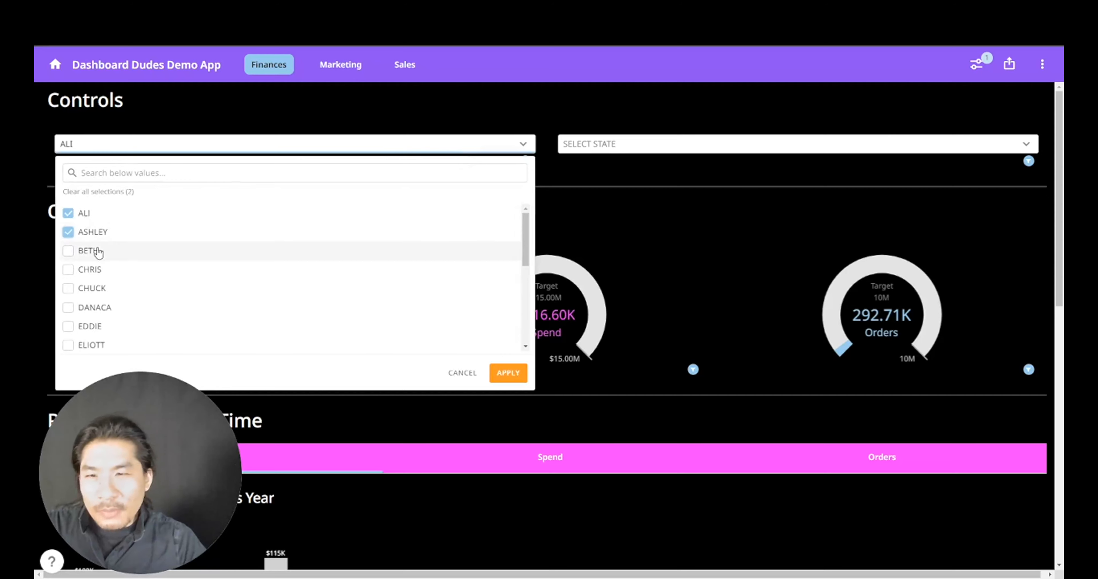
pyautogui.click(96, 252)
pyautogui.click(96, 276)
pyautogui.click(98, 290)
pyautogui.click(98, 251)
pyautogui.click(94, 272)
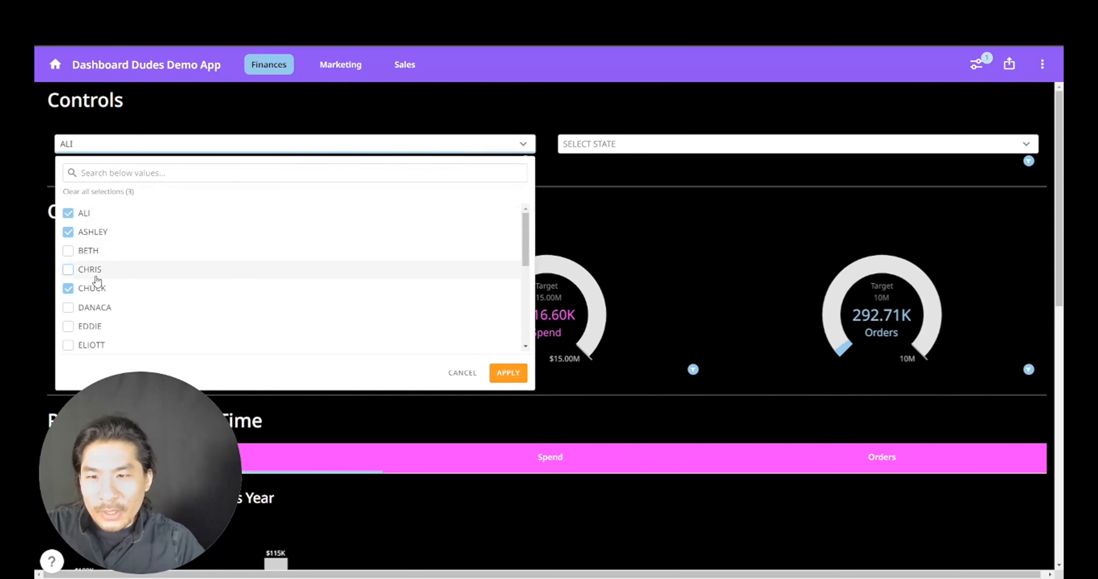
pyautogui.click(97, 291)
pyautogui.click(508, 374)
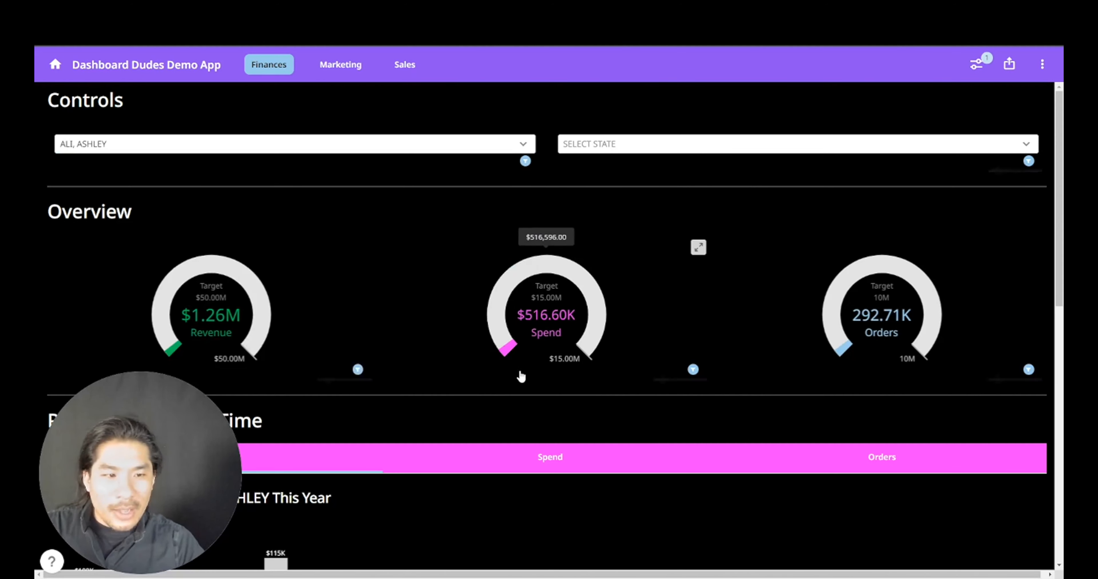
# - View the Spend and Orders over-time charts for the filtered sales people
pyautogui.moveTo(209, 343)
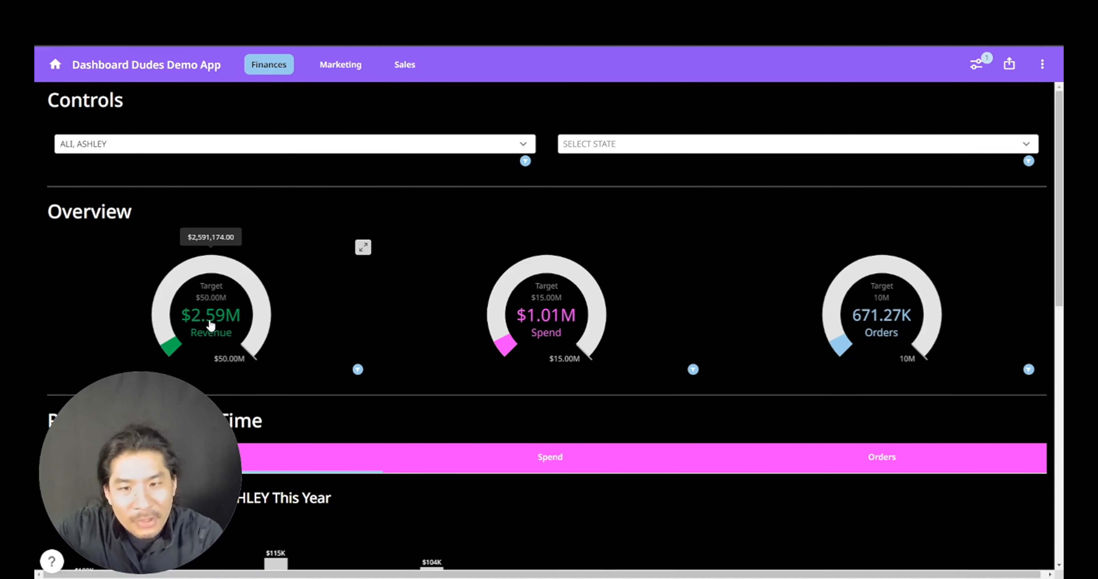
pyautogui.moveTo(556, 326)
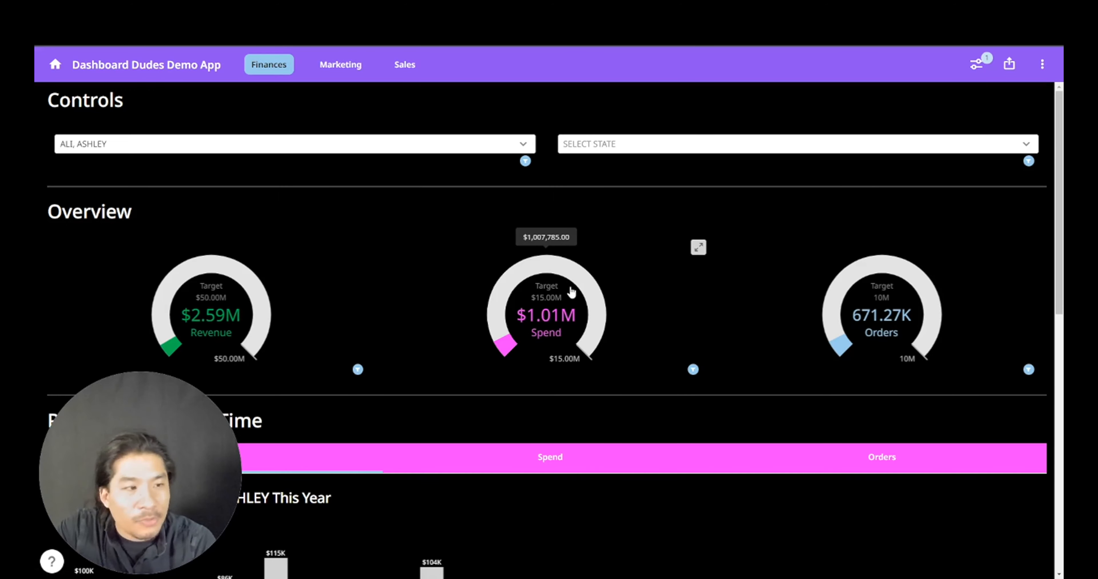
pyautogui.moveTo(874, 334)
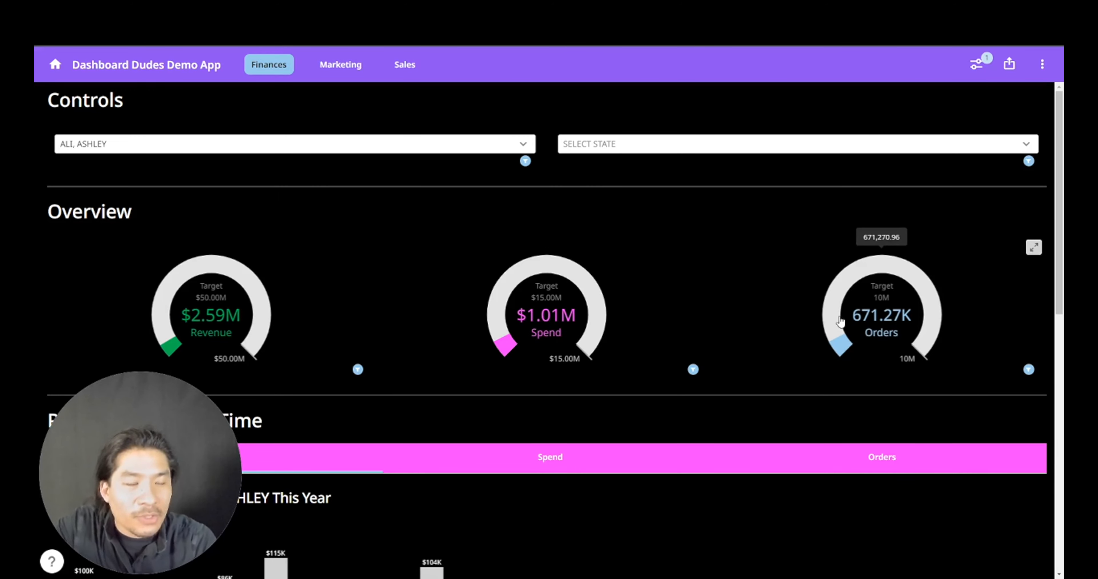
pyautogui.scroll(-8, 694, 291)
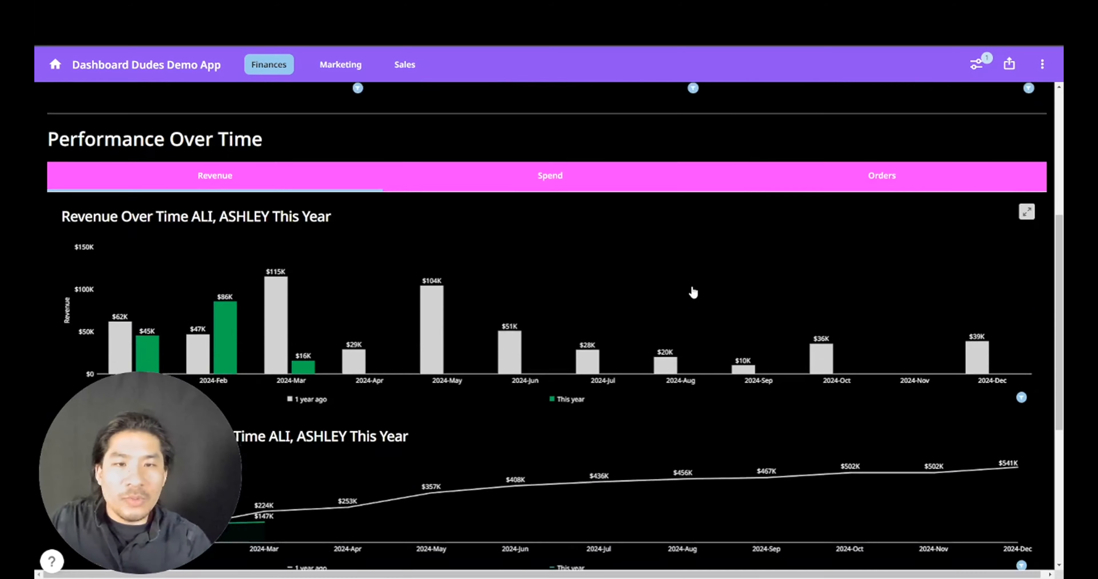
pyautogui.click(547, 147)
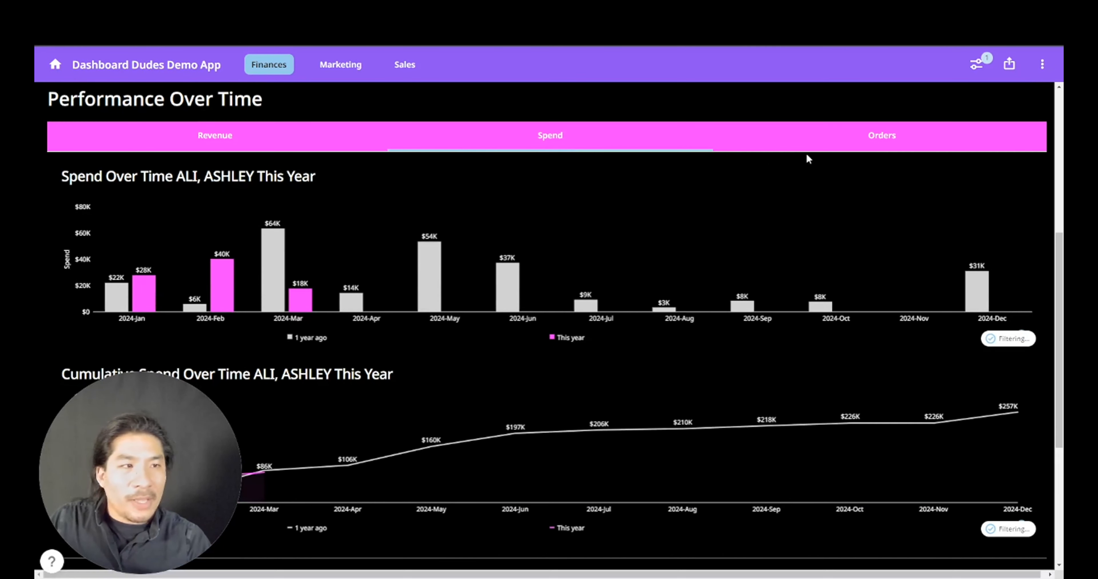
pyautogui.click(809, 145)
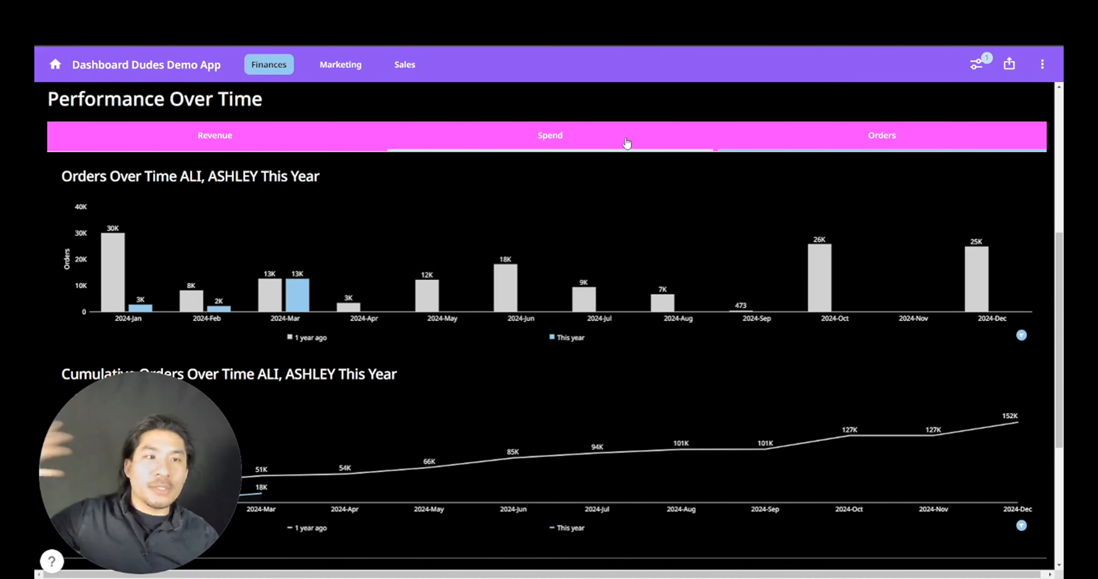
pyautogui.scroll(6, 620, 176)
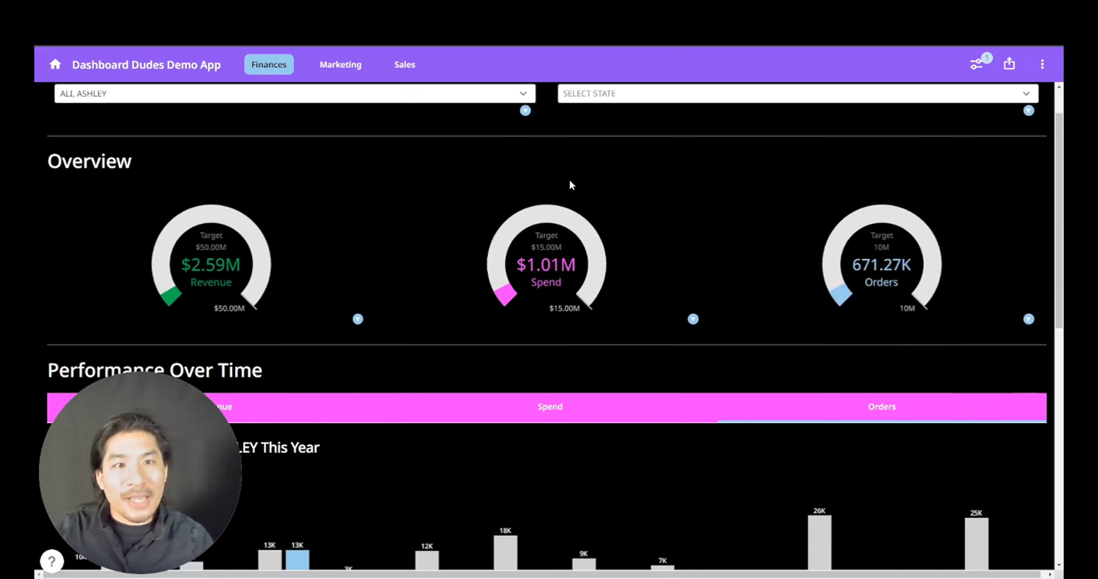
pyautogui.scroll(1, 571, 184)
# - Filter the page to the state TEXAS, then clear both the state and sales person filters
pyautogui.click(603, 145)
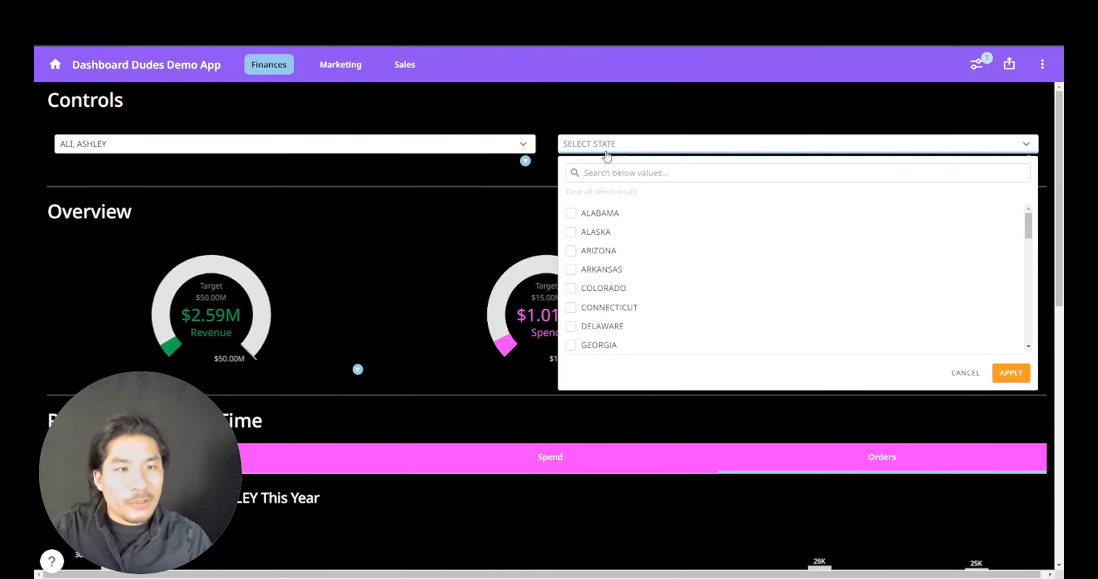
pyautogui.click(617, 181)
pyautogui.write('tes')
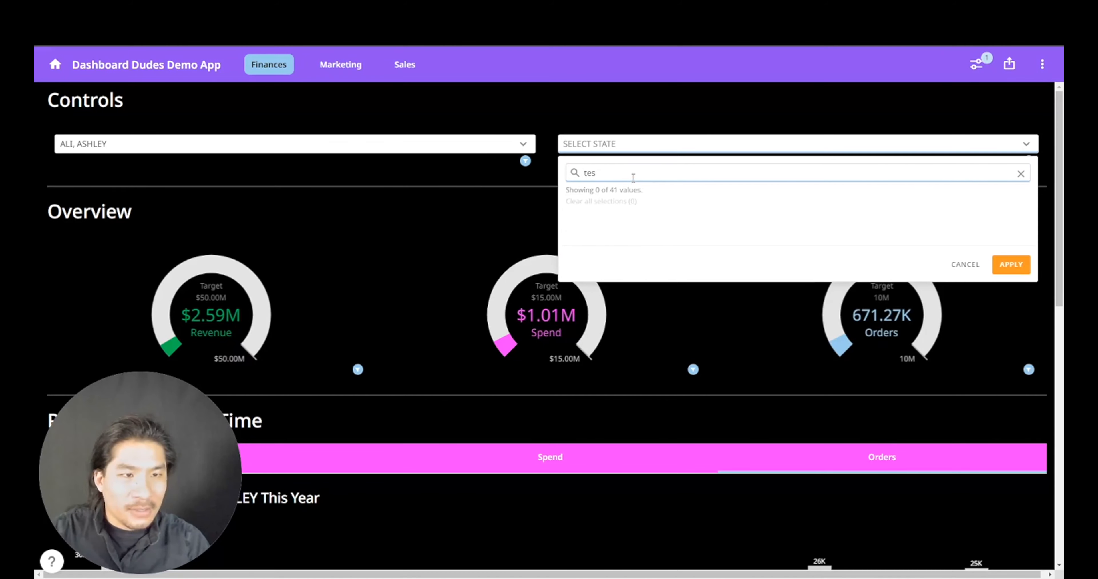
pyautogui.click(593, 224)
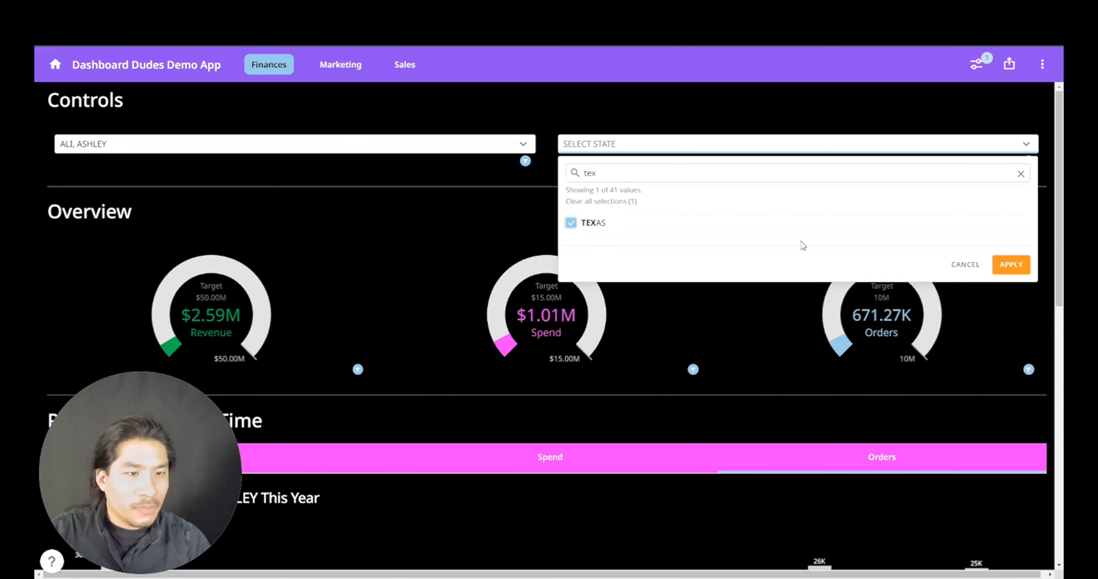
pyautogui.click(1000, 263)
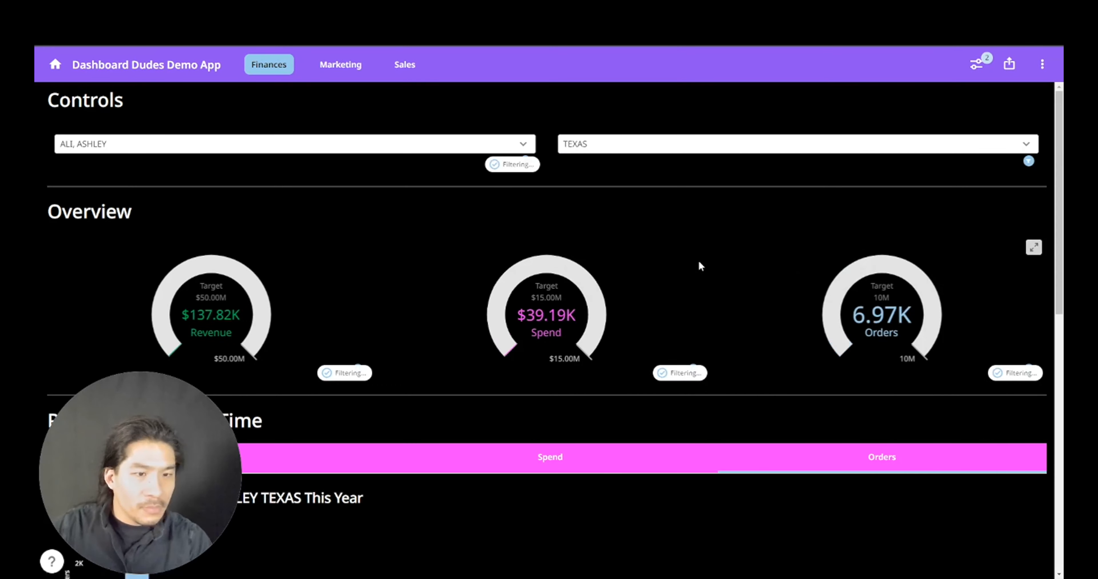
pyautogui.scroll(-5, 641, 273)
pyautogui.scroll(5, 647, 284)
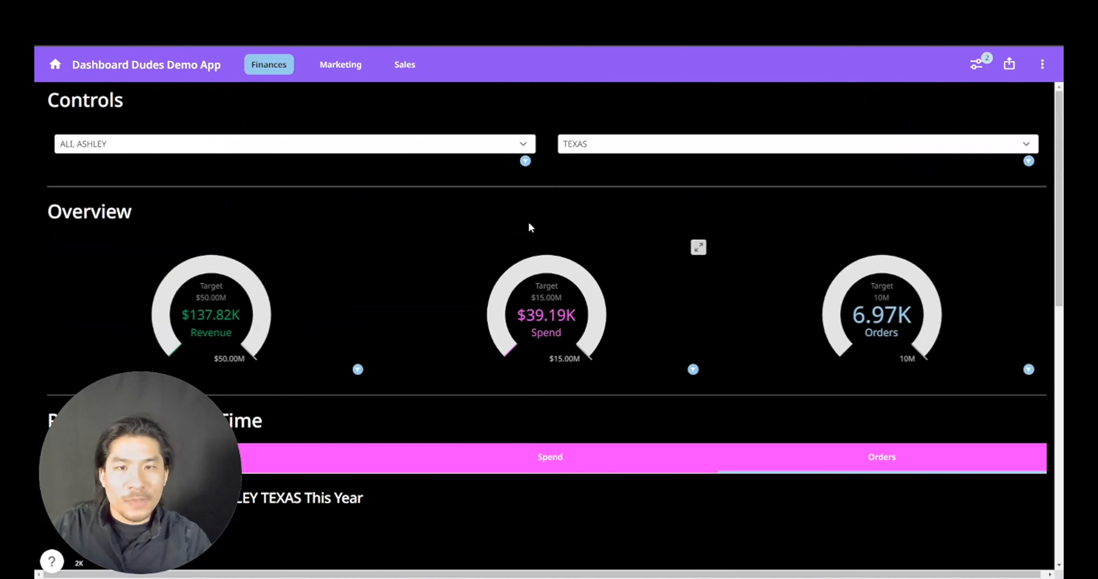
pyautogui.click(1027, 138)
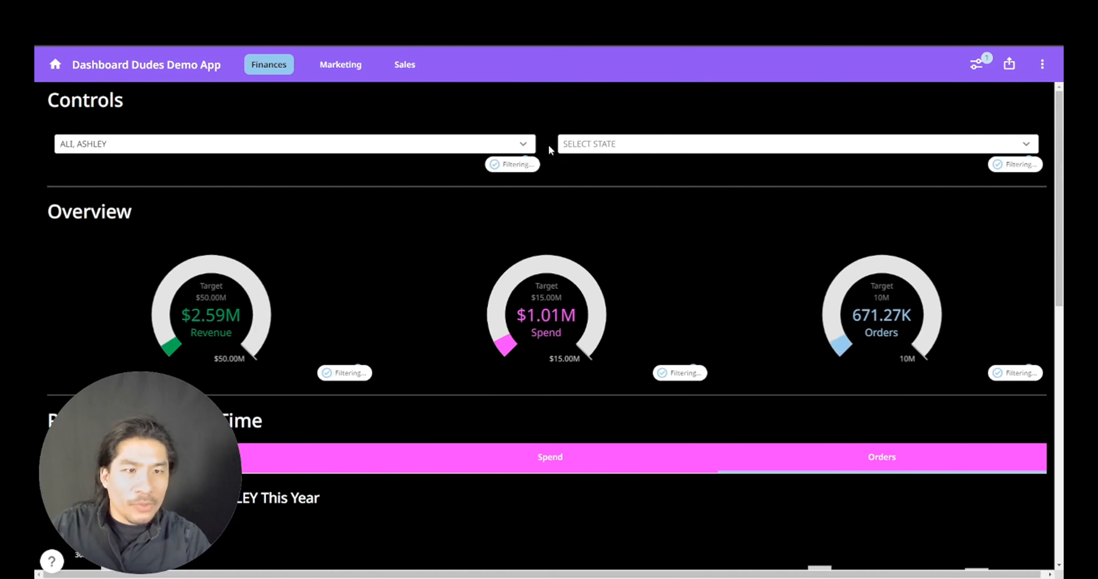
pyautogui.click(525, 141)
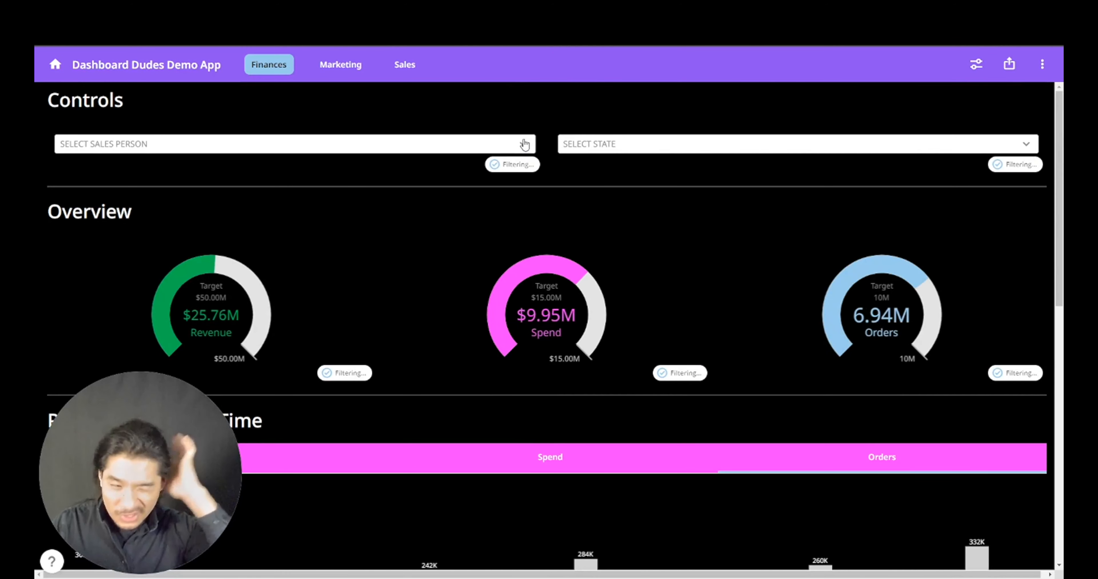
pyautogui.scroll(-10, 735, 259)
pyautogui.scroll(-4, 734, 265)
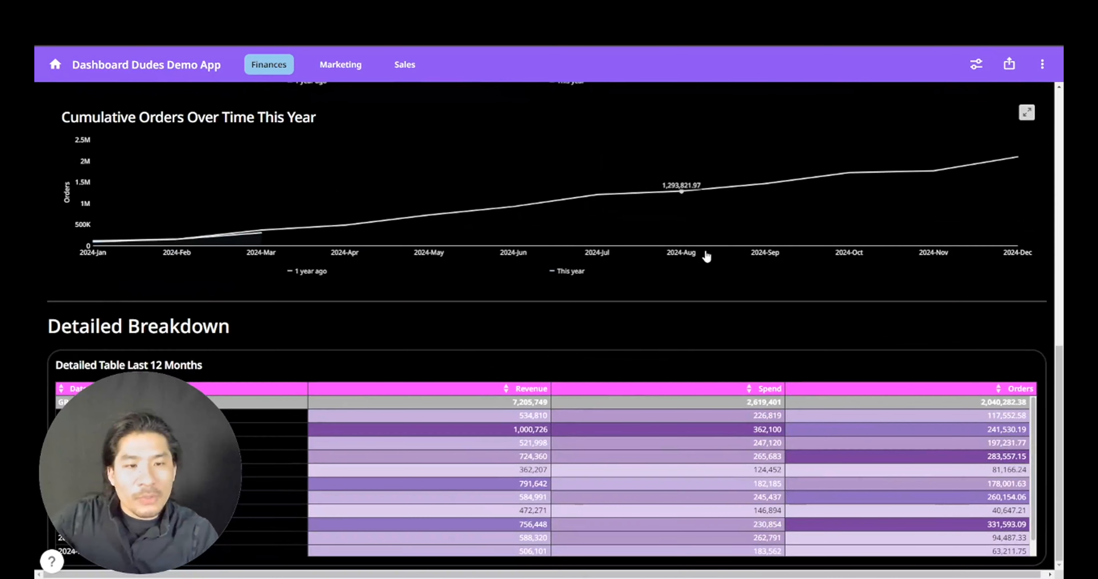
pyautogui.moveTo(231, 426); pyautogui.dragTo(267, 198)
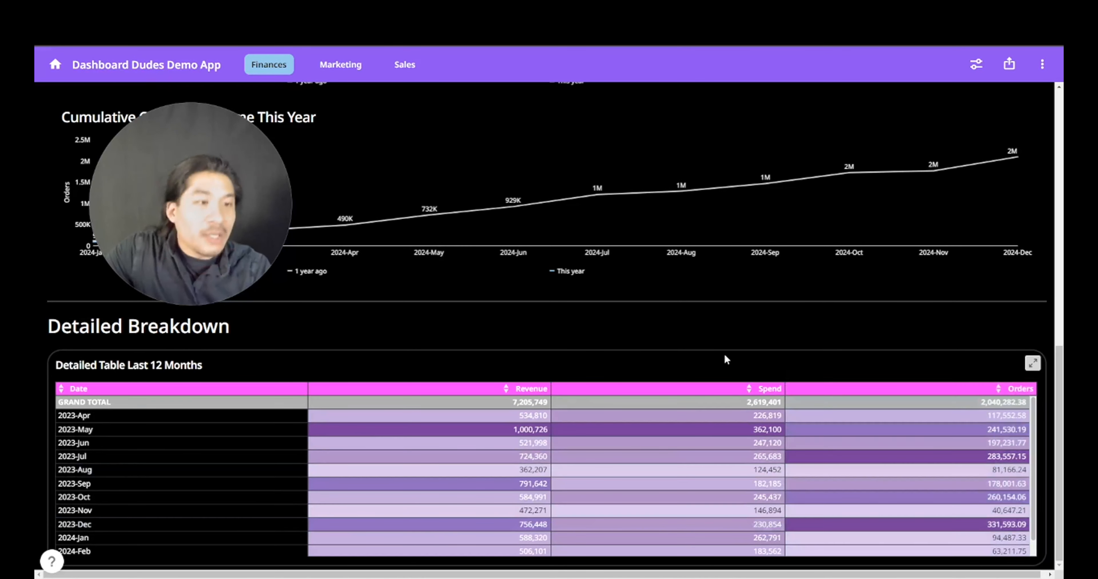
pyautogui.moveTo(157, 244); pyautogui.dragTo(116, 401)
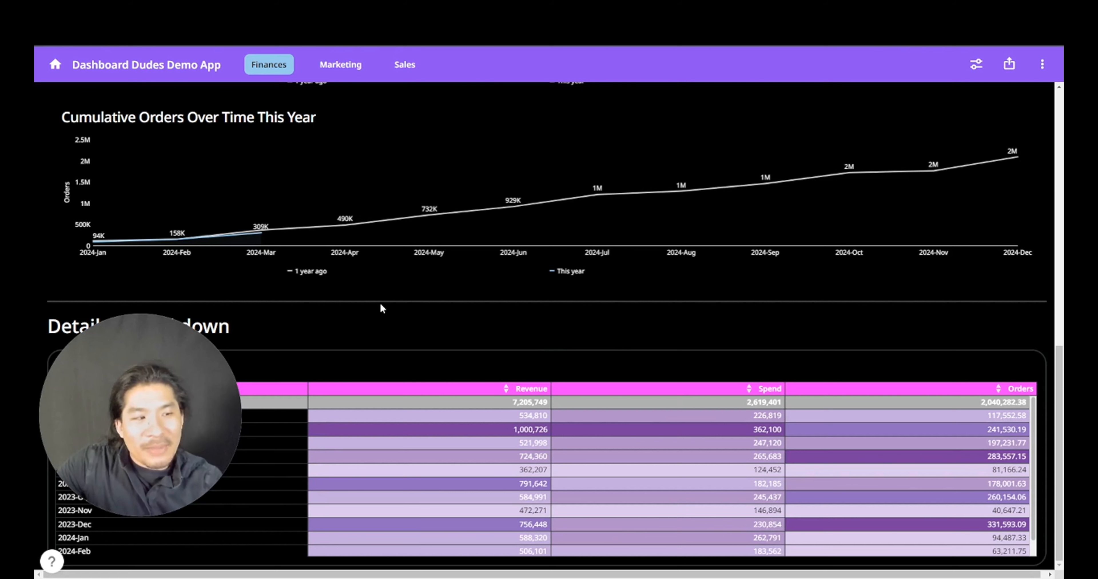
pyautogui.click(353, 72)
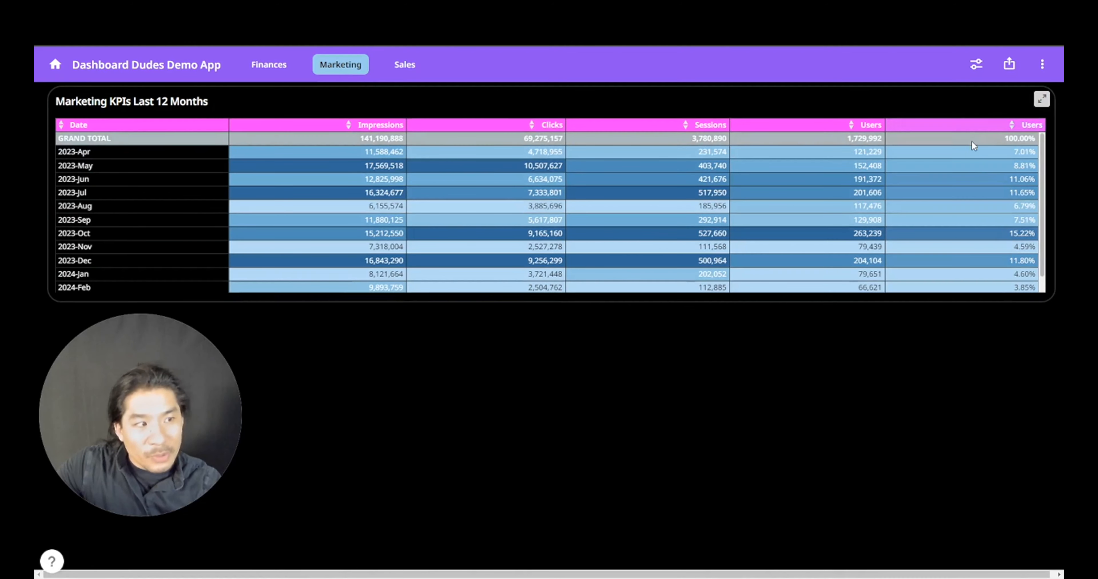
# - Set the Marketing page date range to Previous > Last 12 Quarters
pyautogui.click(975, 63)
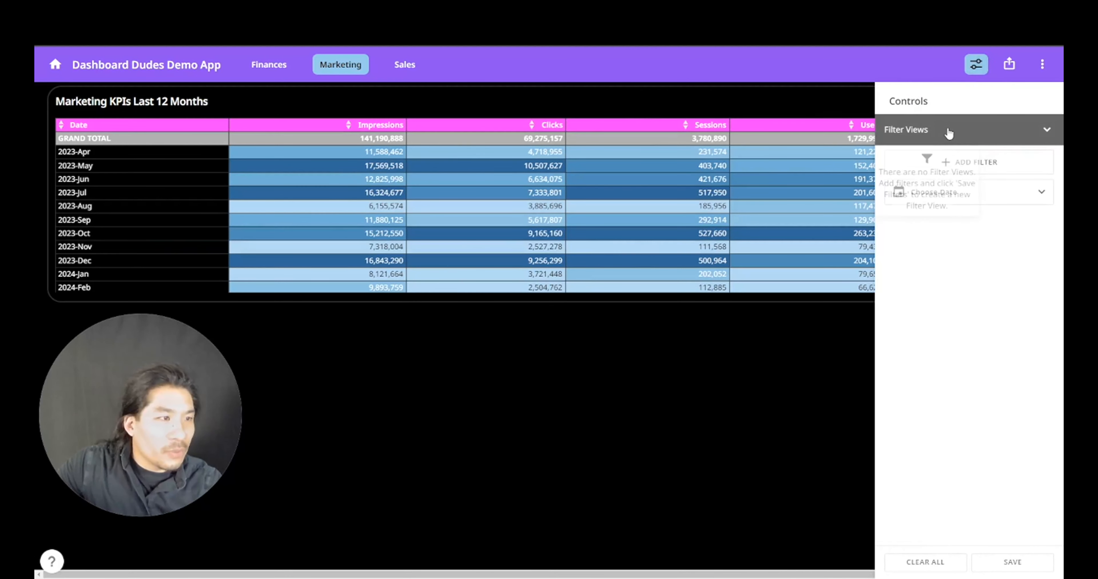
pyautogui.click(989, 200)
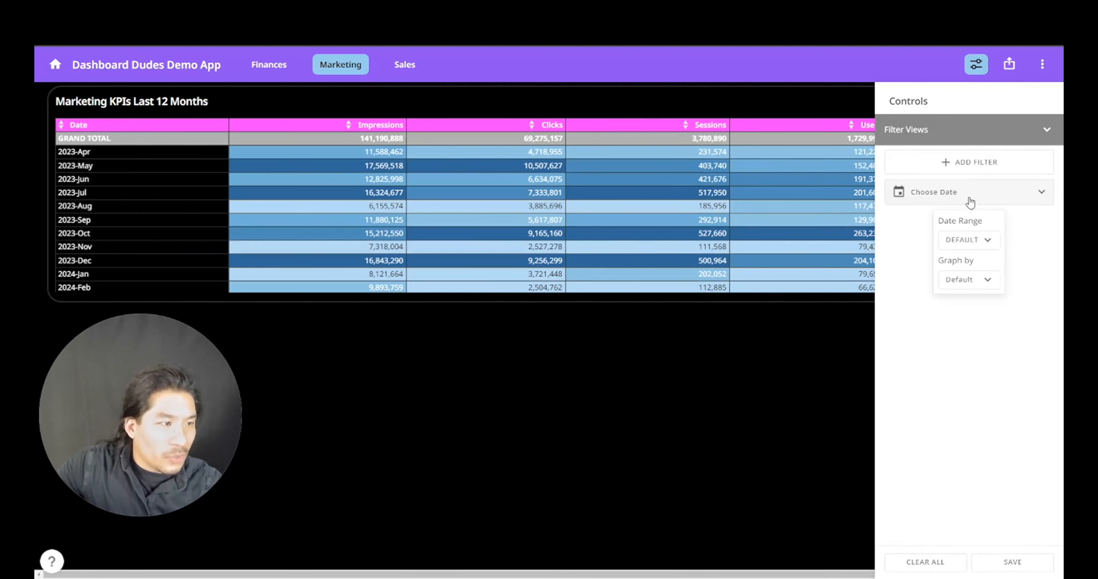
pyautogui.click(966, 284)
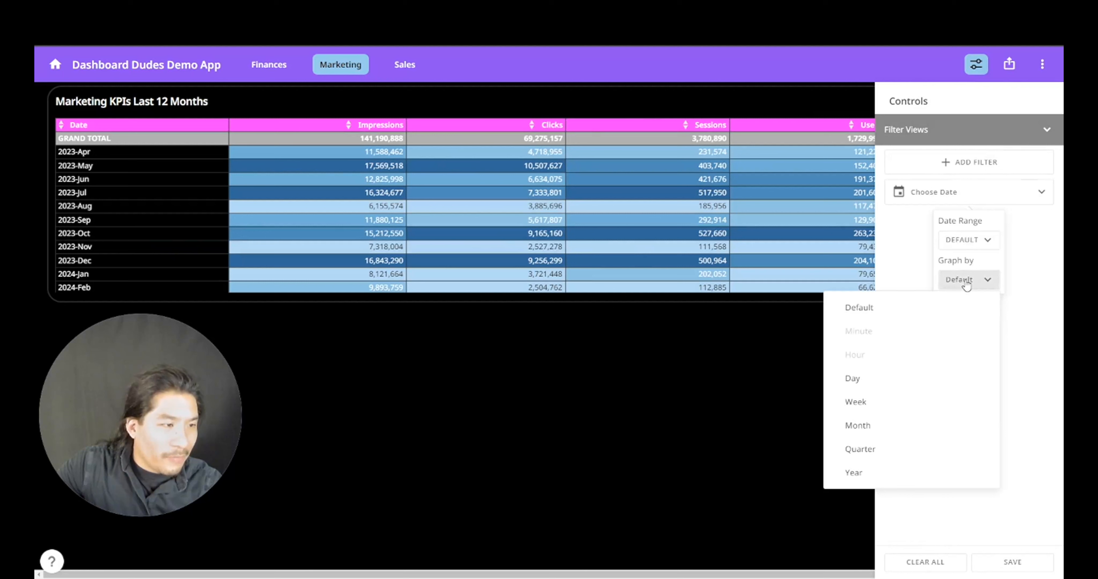
pyautogui.click(864, 450)
pyautogui.click(967, 241)
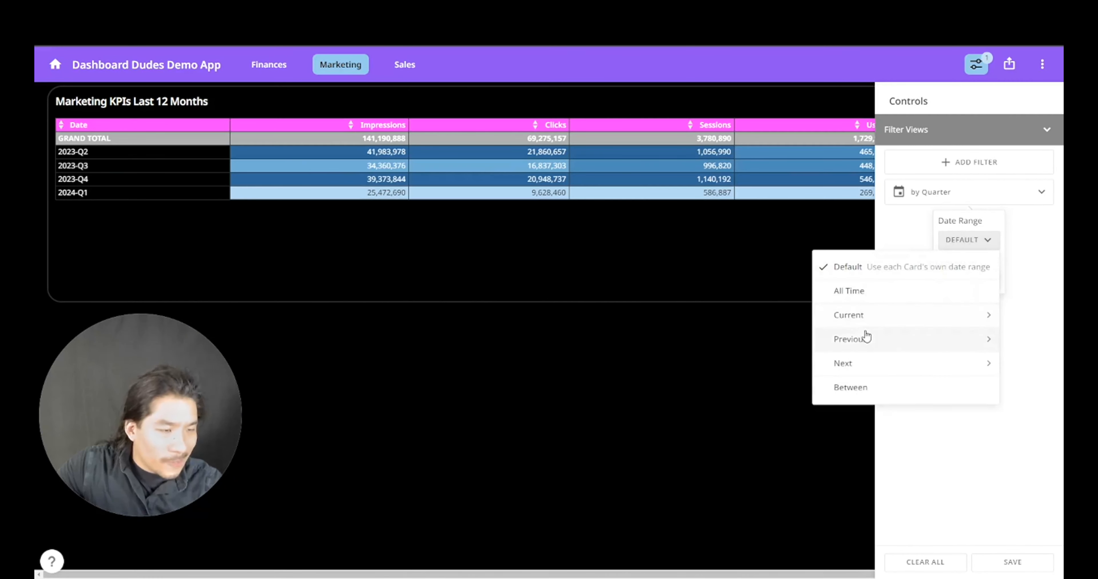
pyautogui.click(867, 316)
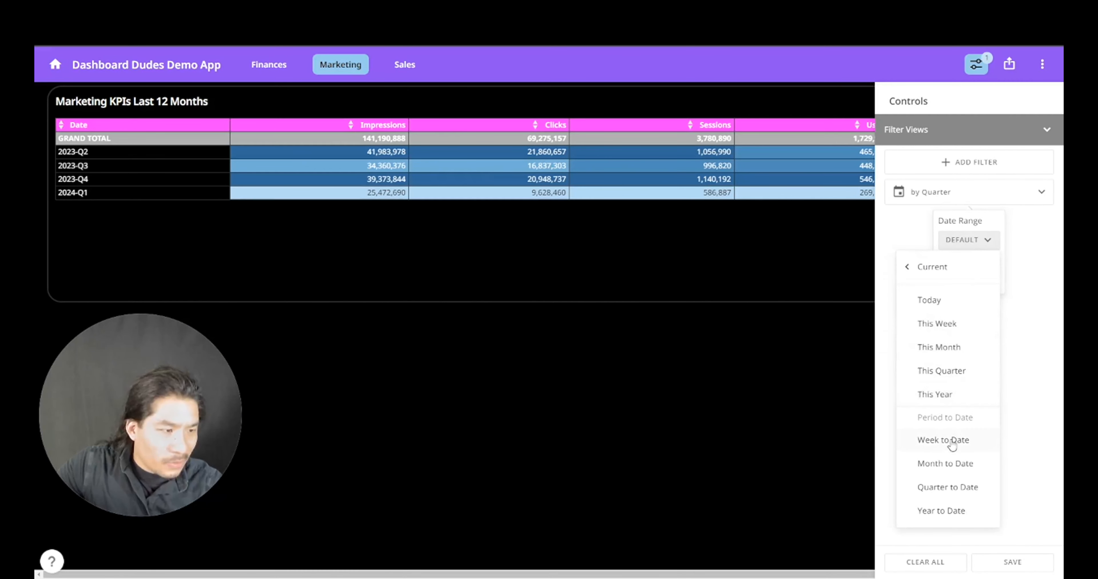
pyautogui.click(908, 269)
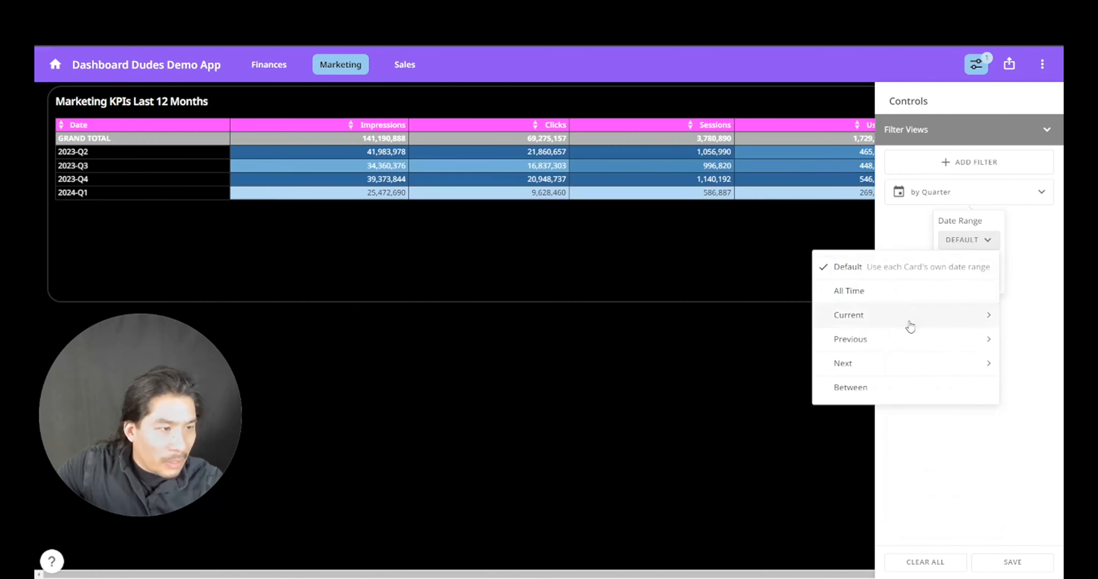
pyautogui.click(892, 345)
pyautogui.click(929, 419)
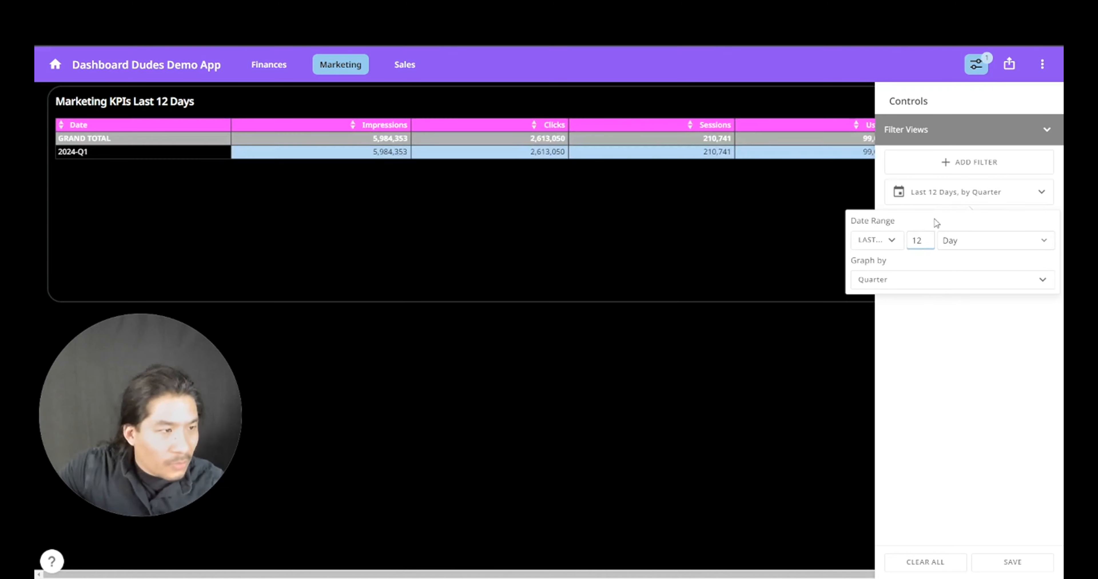
pyautogui.click(957, 234)
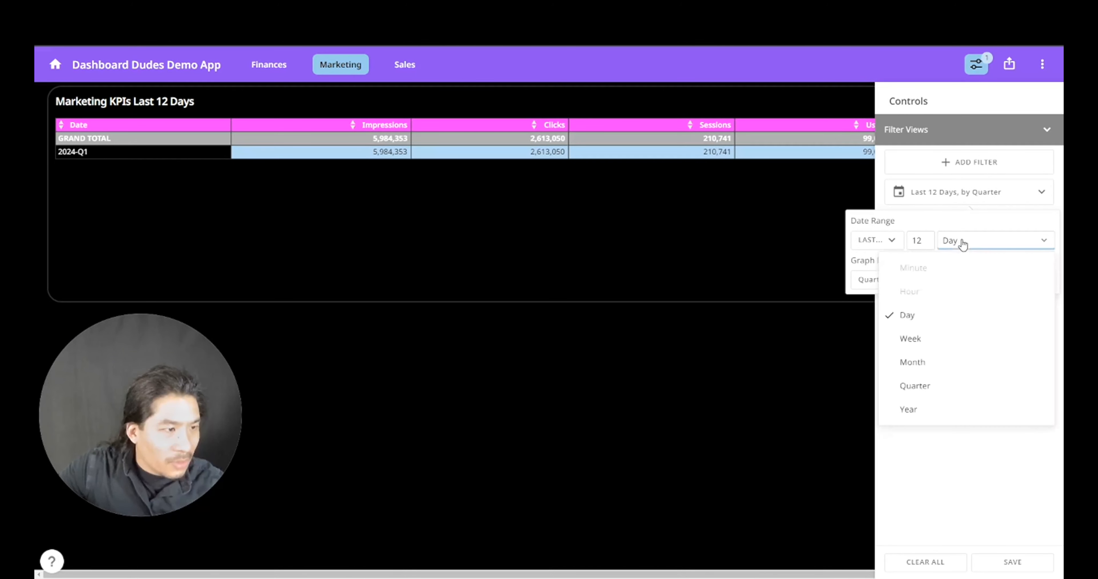
pyautogui.click(941, 384)
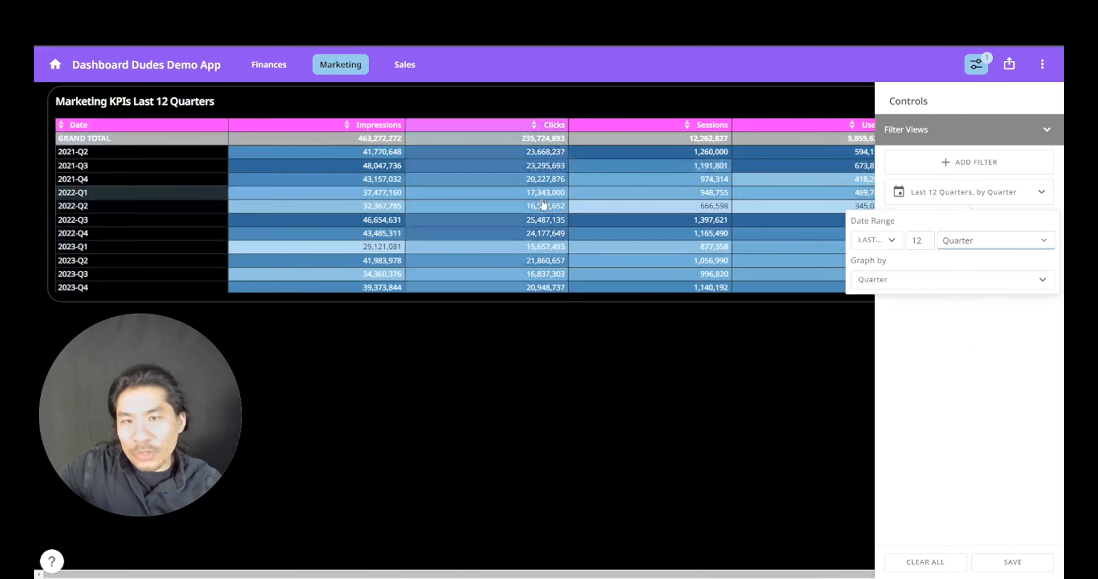
# - Return the date filter's Graph by setting to Default and close the filter
pyautogui.click(918, 284)
pyautogui.click(889, 402)
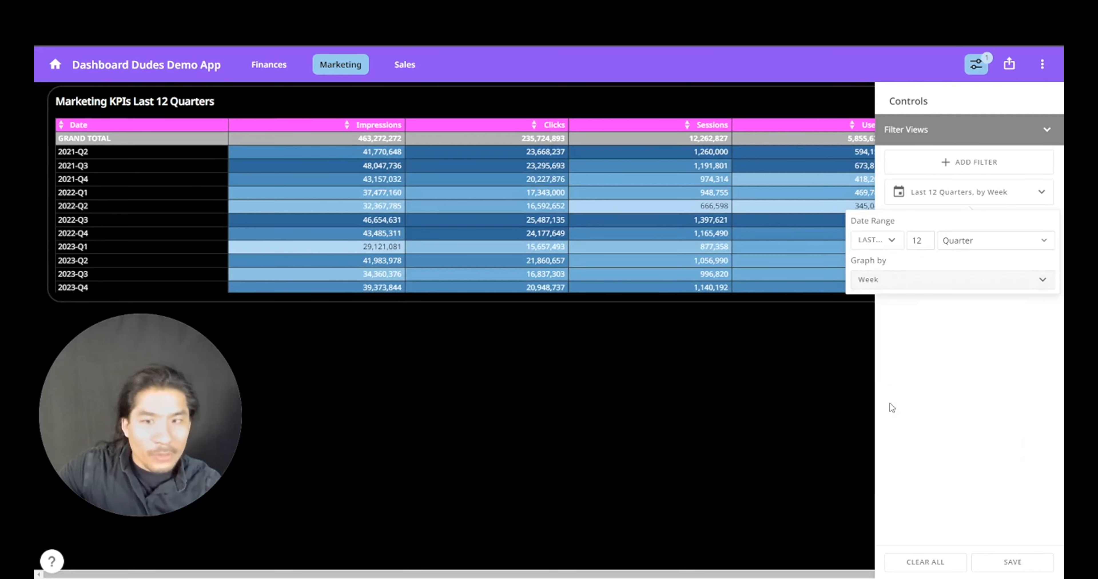
pyautogui.click(916, 290)
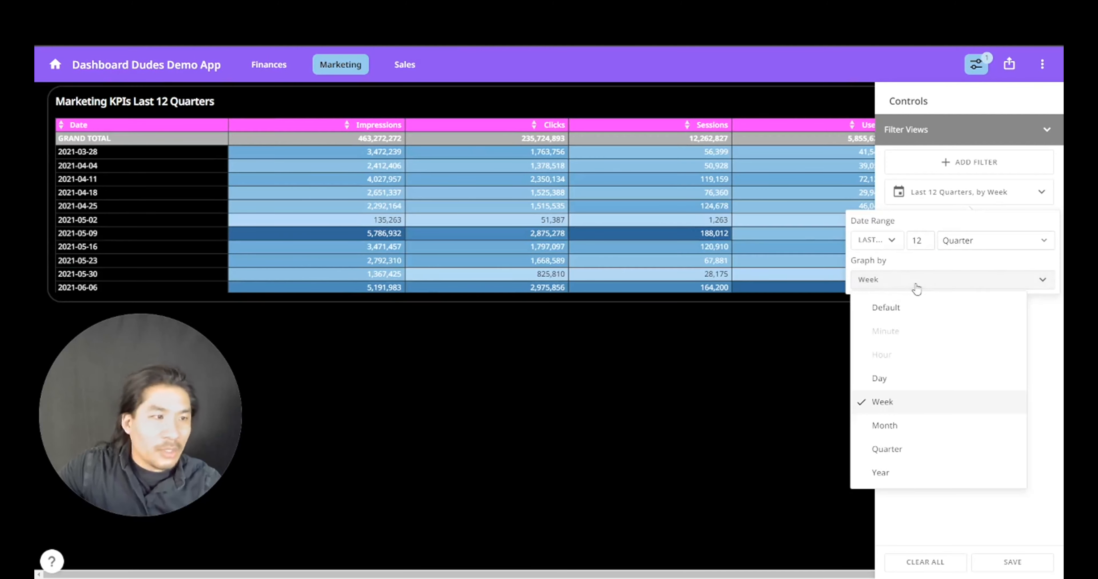
pyautogui.click(915, 310)
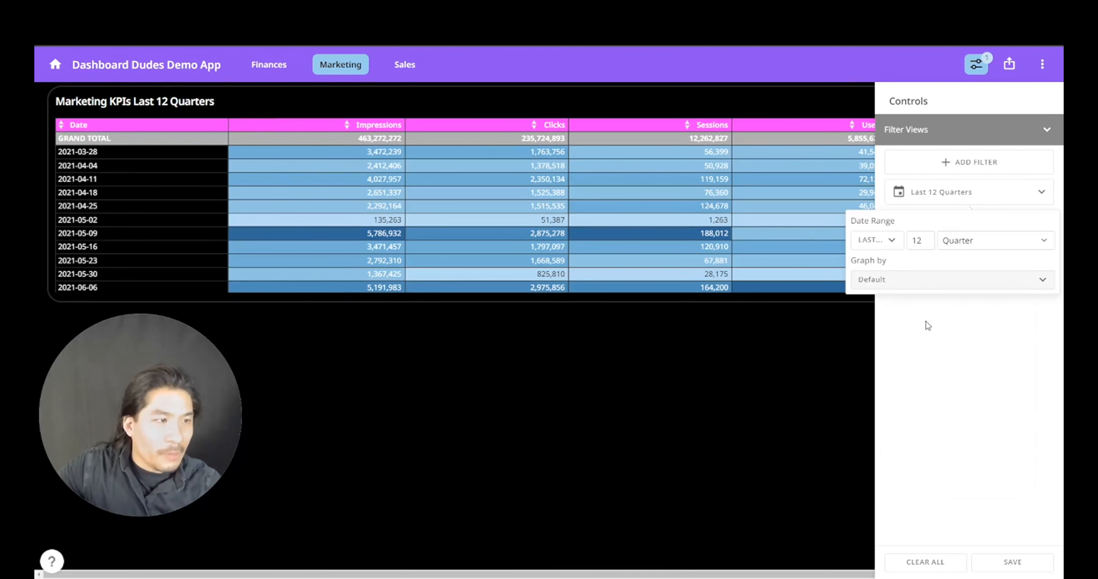
pyautogui.click(812, 372)
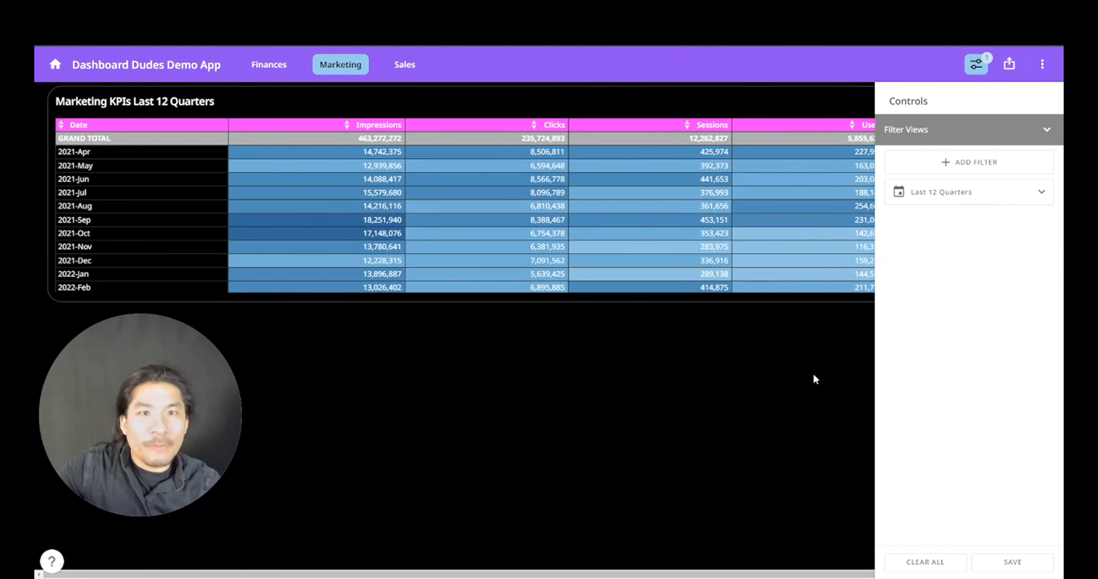
# - Visit the Sales page, then Marketing, and end on the Finances page
pyautogui.click(407, 71)
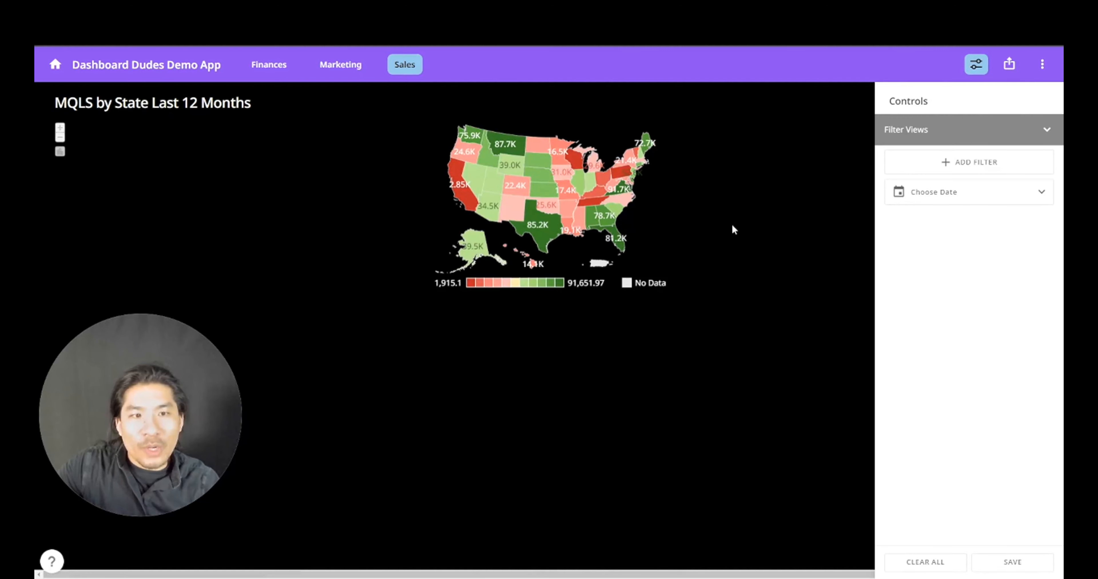
pyautogui.click(273, 70)
pyautogui.click(337, 66)
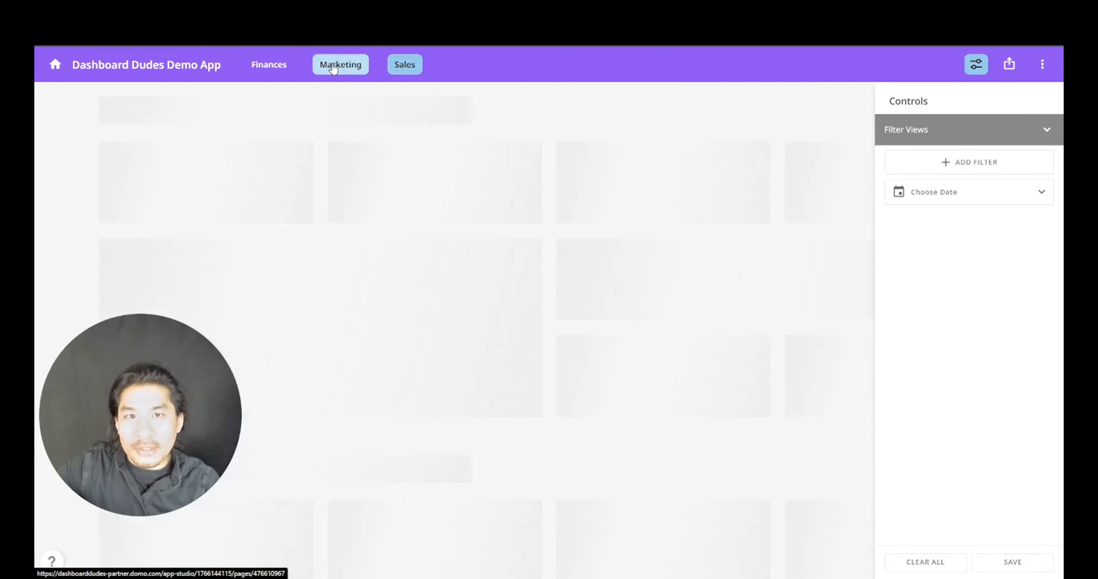
pyautogui.click(282, 67)
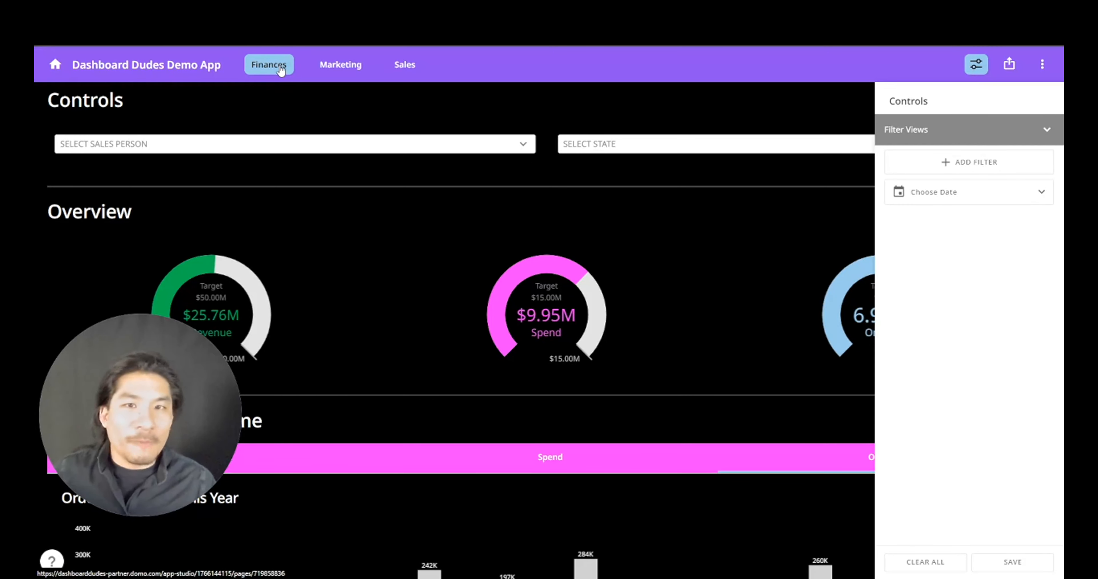
# - Edit the app in App Studio and show the list of addable elements
pyautogui.click(1042, 65)
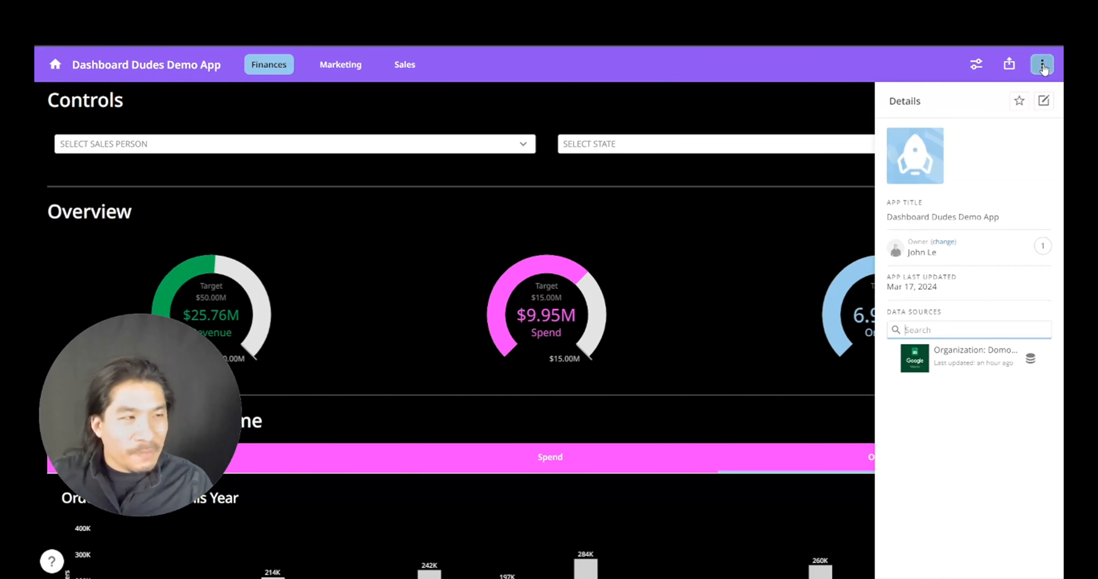
pyautogui.click(1043, 106)
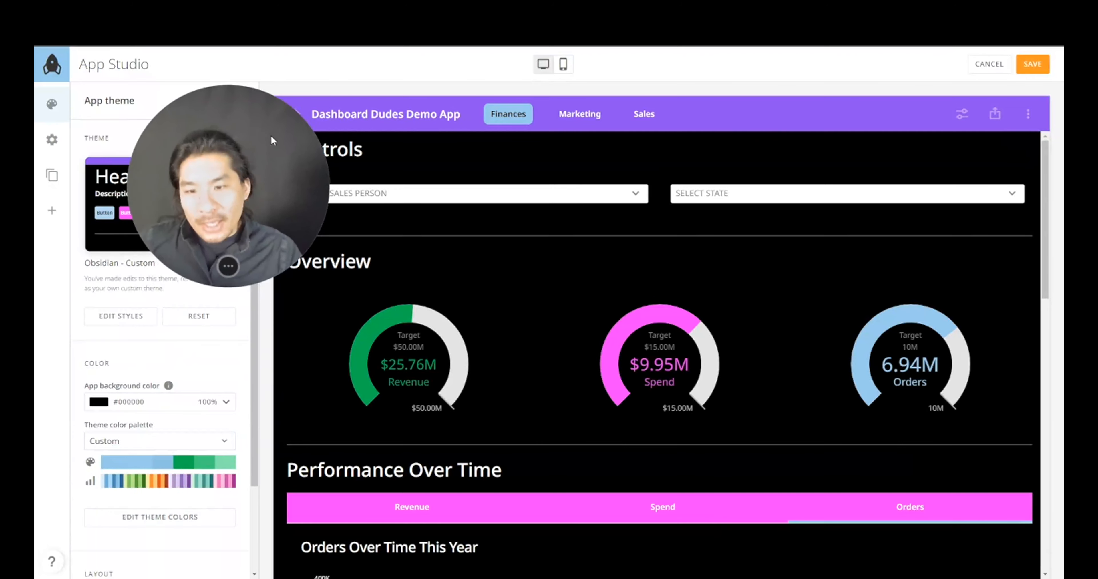
pyautogui.scroll(-5, 507, 367)
pyautogui.click(54, 213)
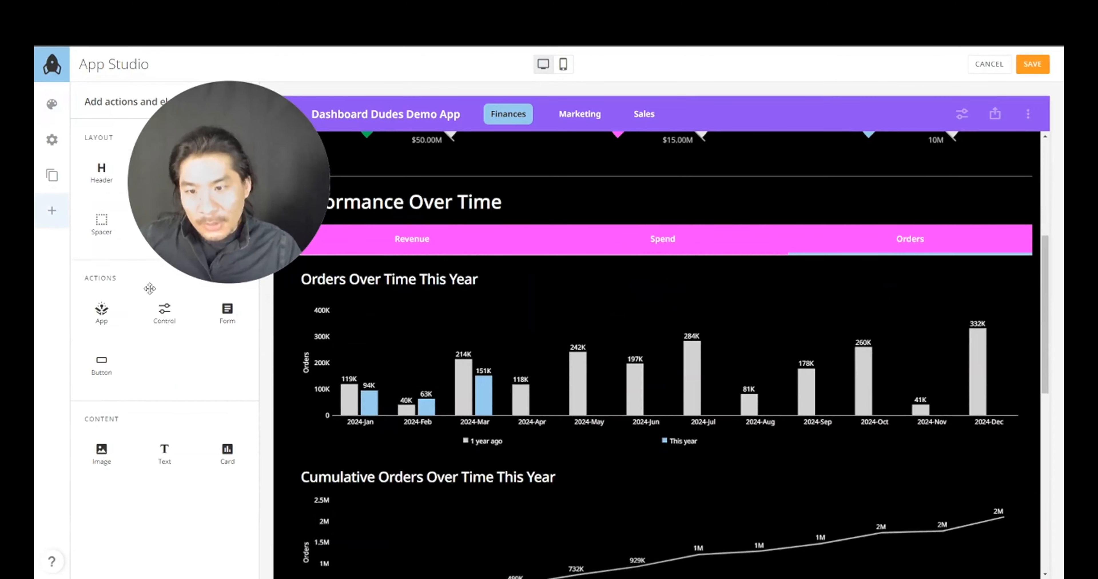
pyautogui.scroll(-10, 582, 416)
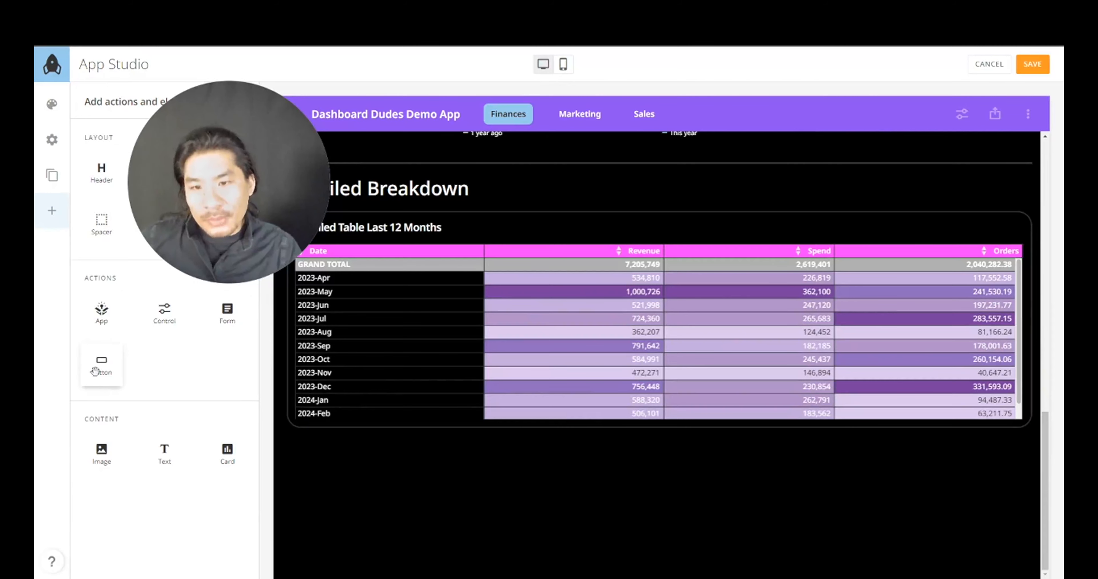
# - Place a Button below the Detailed Table and stretch it taller
pyautogui.moveTo(103, 362); pyautogui.dragTo(442, 432)
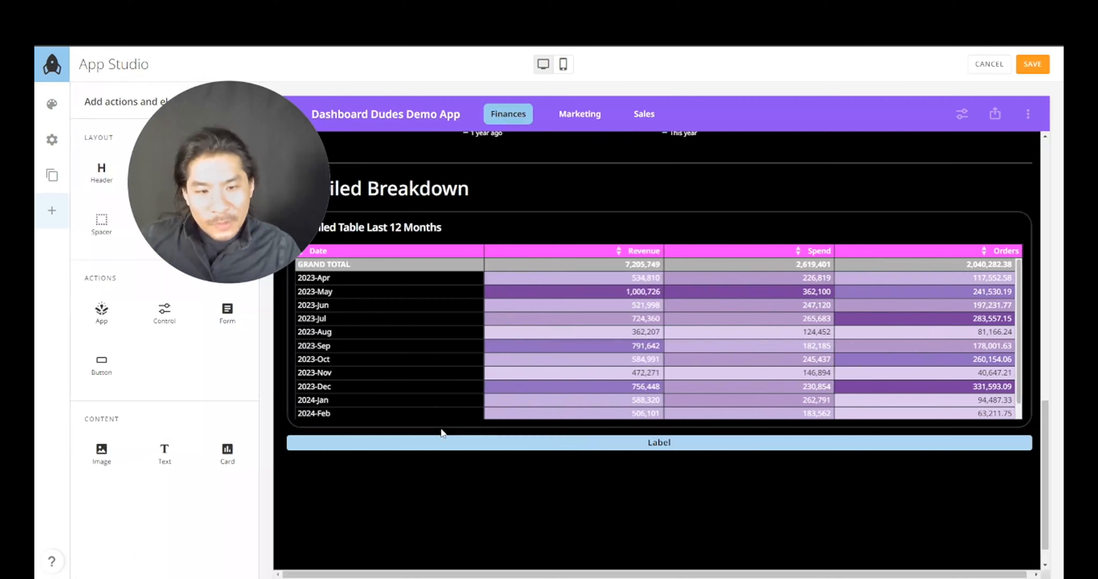
pyautogui.click(518, 443)
pyautogui.moveTo(564, 453); pyautogui.dragTo(566, 494)
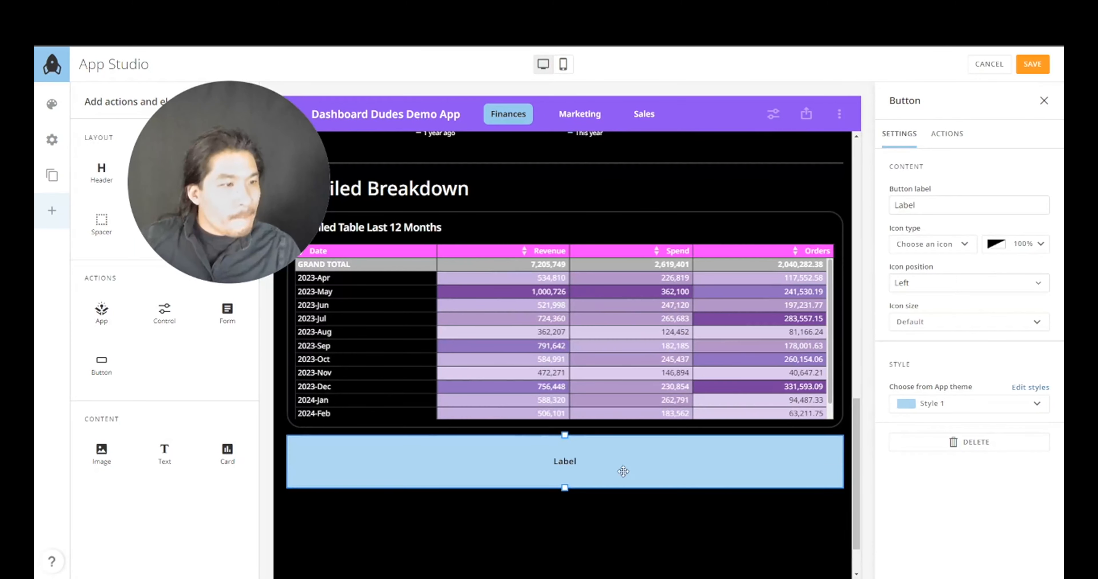
# - Review the button's ACTIONS interaction types, then save the app
pyautogui.click(947, 136)
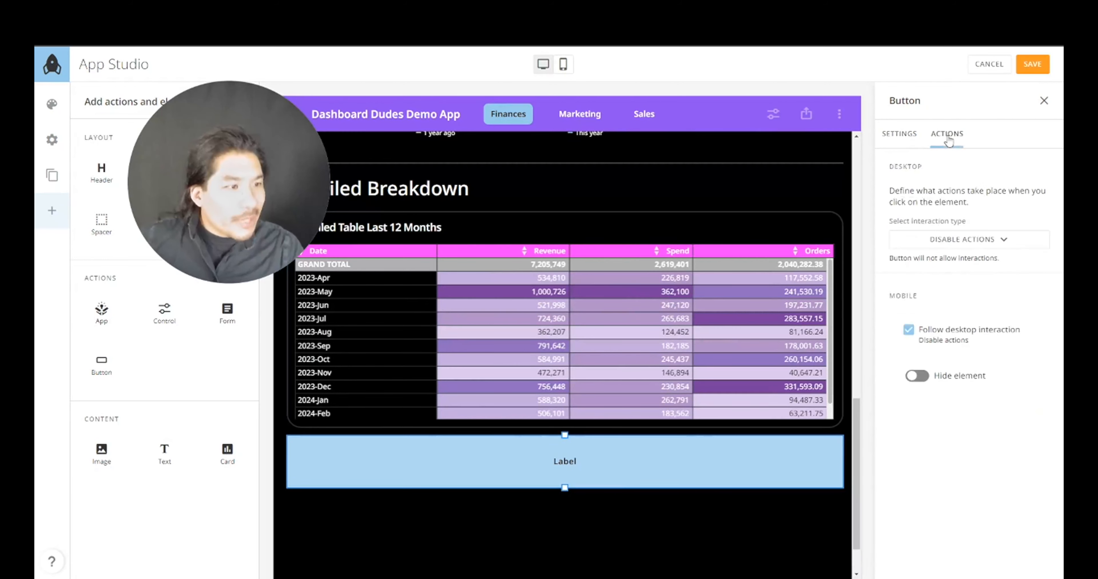
pyautogui.click(942, 240)
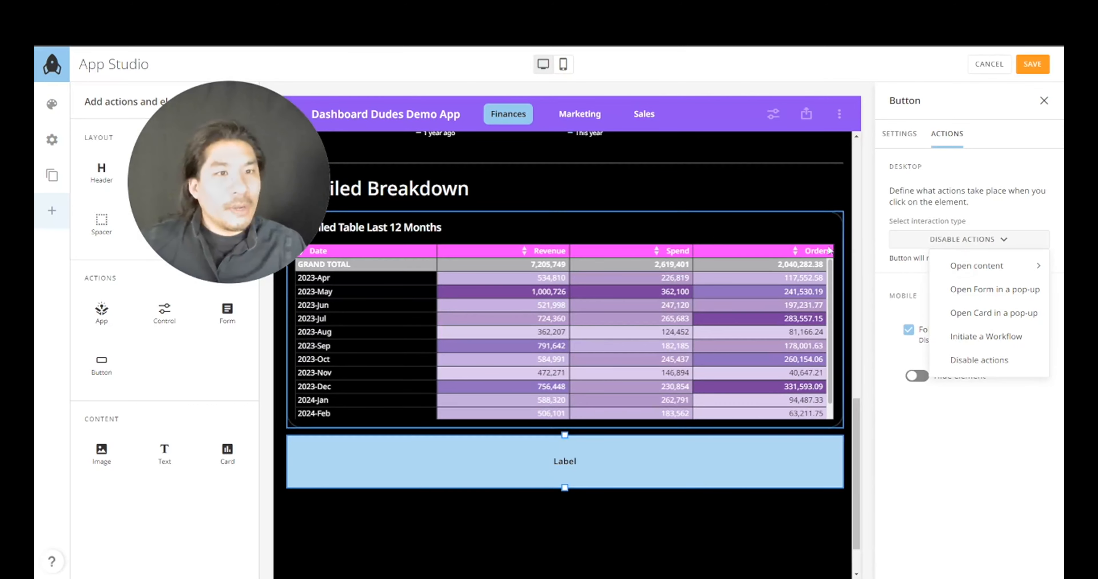
pyautogui.click(1032, 65)
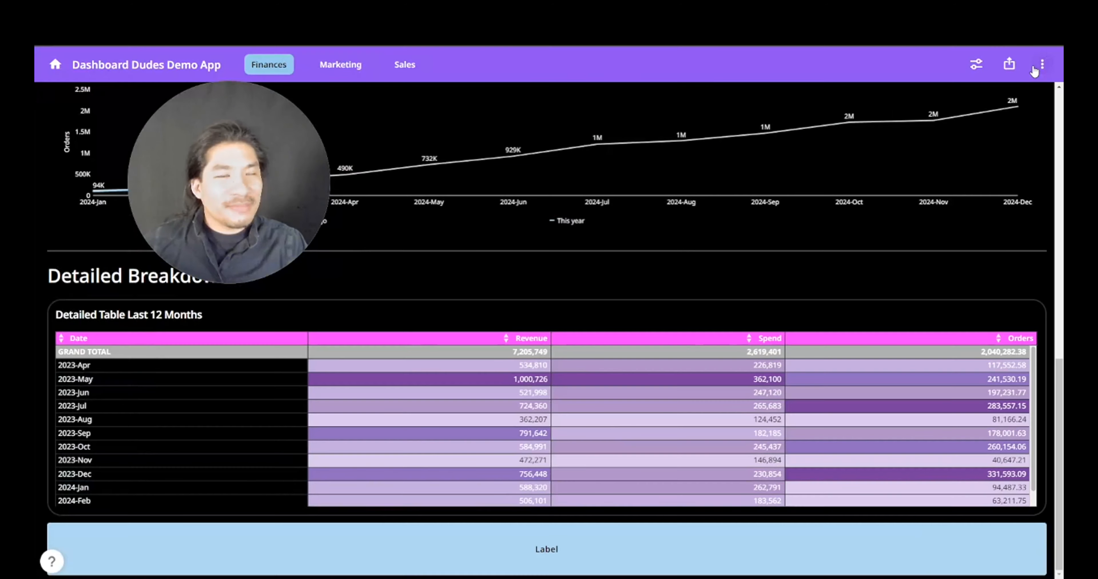